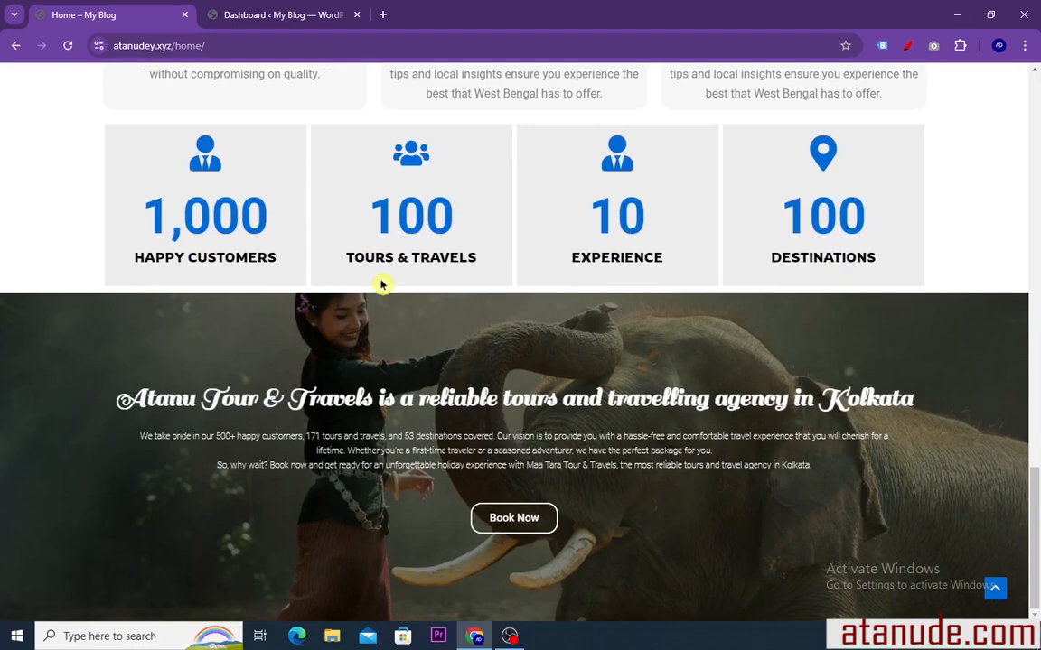
Look over the finished travel agency home page from its lower sections up to the hero banner, and switch to the WordPress dashboard
scroll(382, 285, "up", 10)
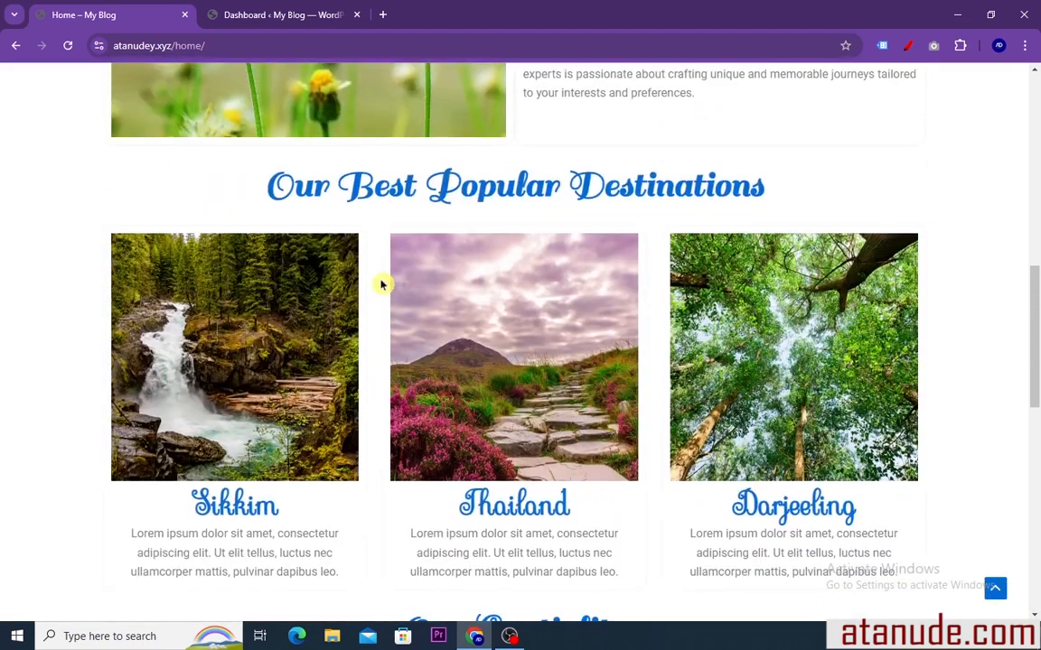
scroll(382, 285, "up", 8)
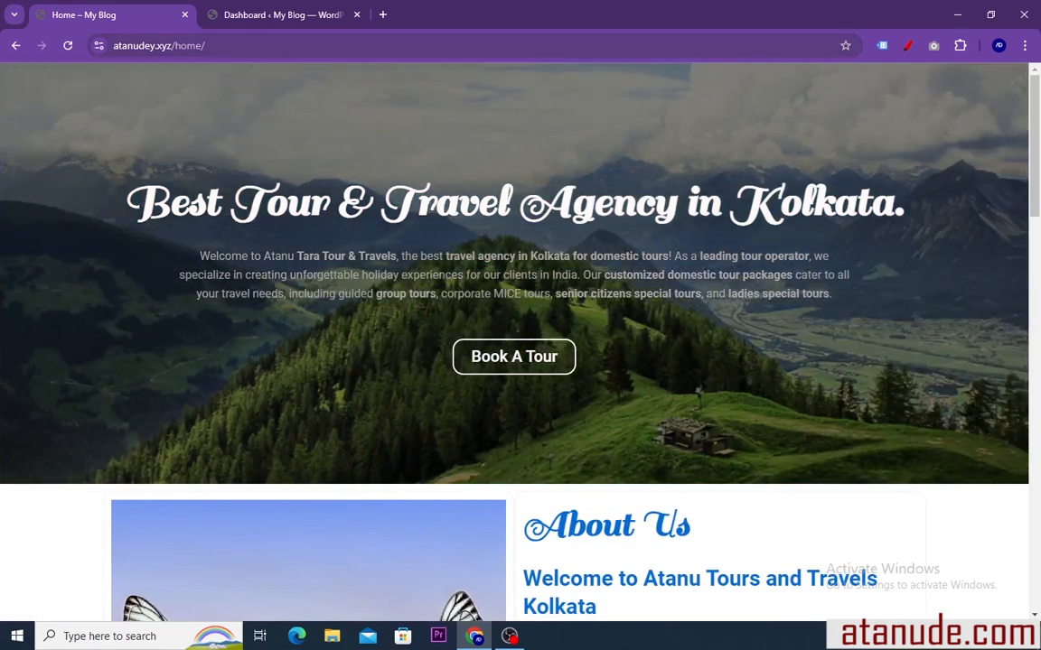
left_click(268, 19)
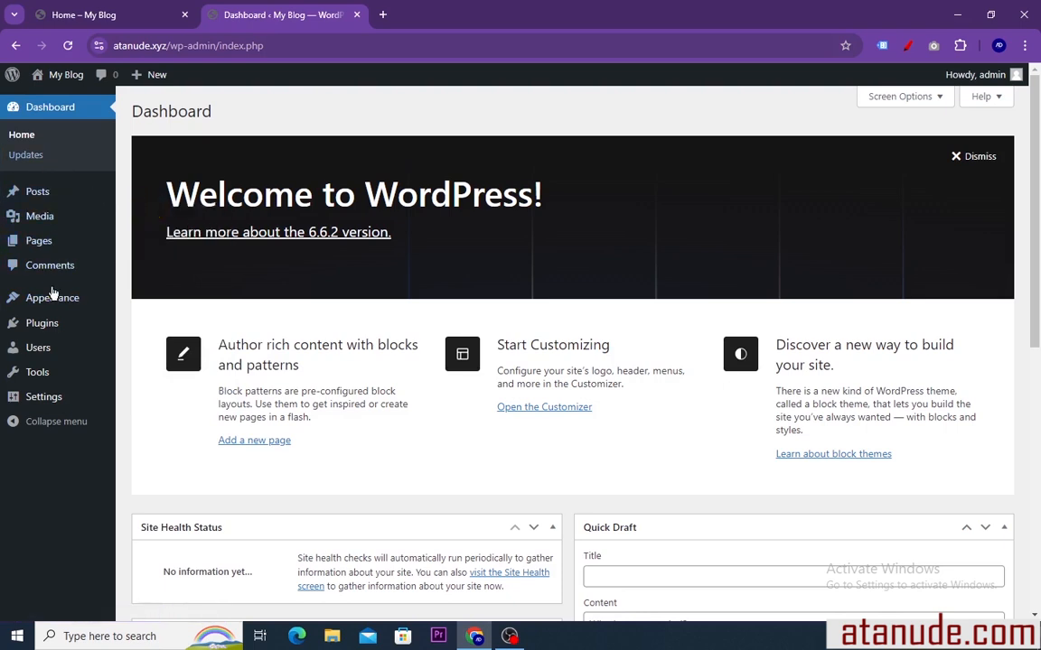
Search the plugin directory for elementor, then install and activate the Elementor Website Builder plugin
mouse_move(36, 323)
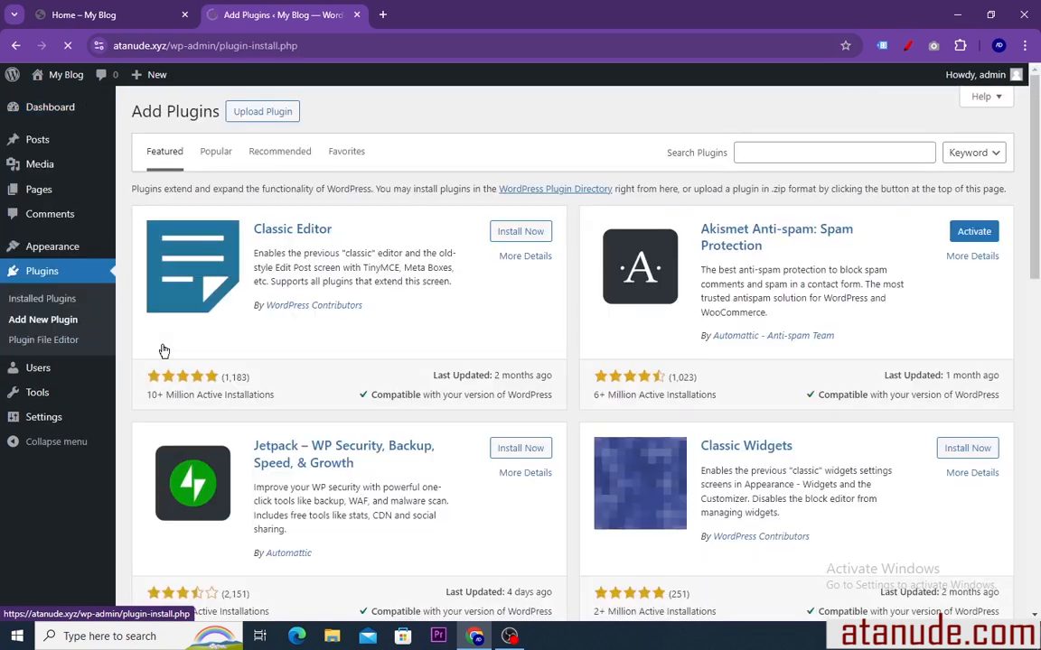
left_click(817, 153)
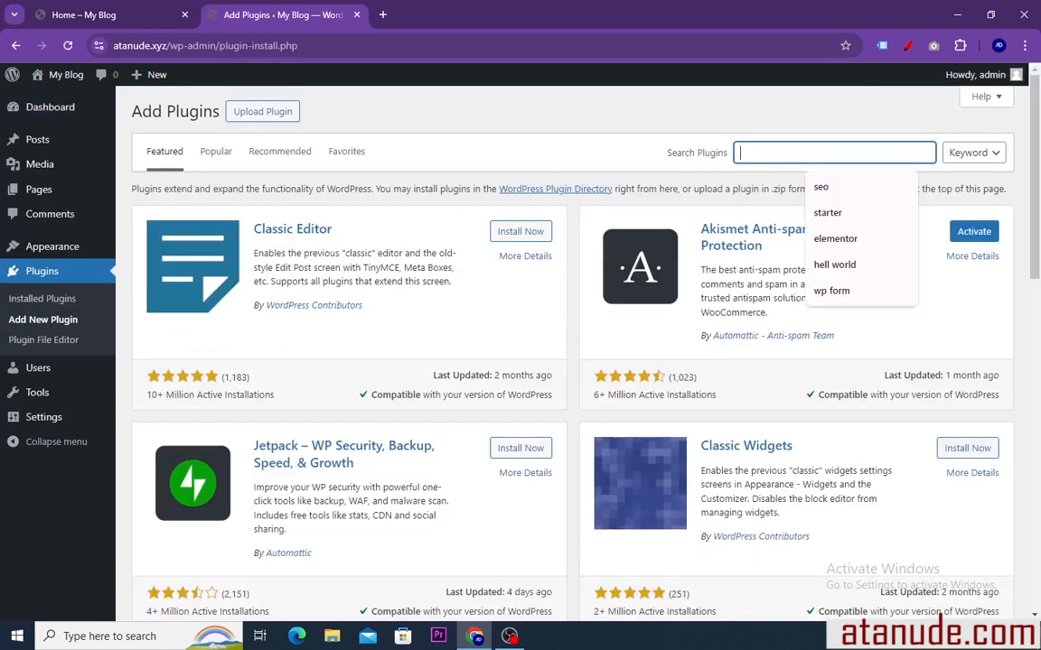
left_click(827, 239)
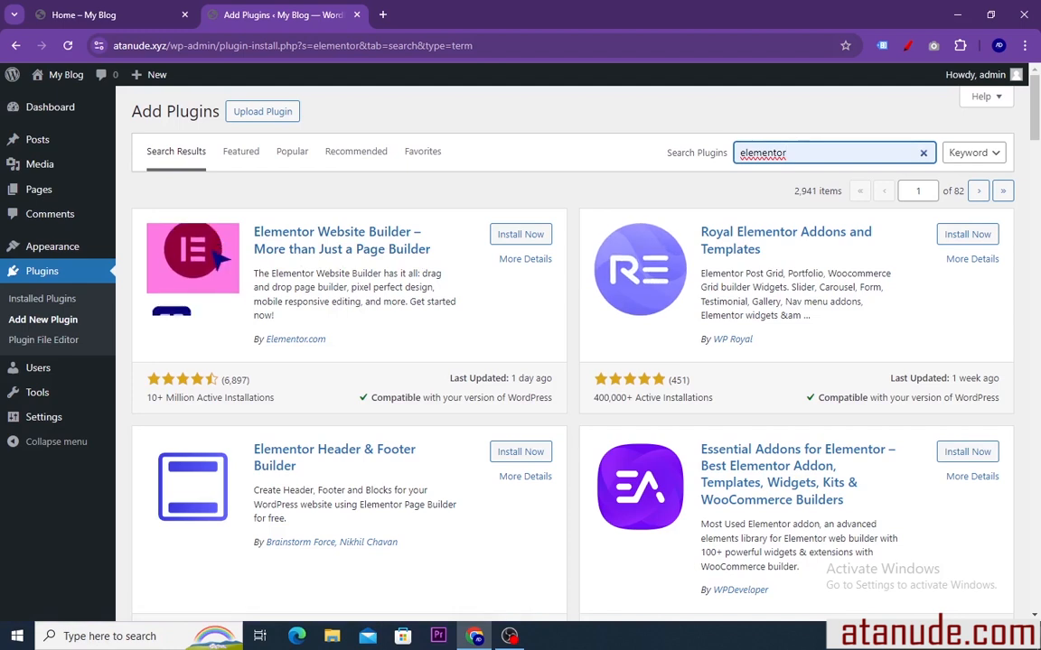
left_click(515, 239)
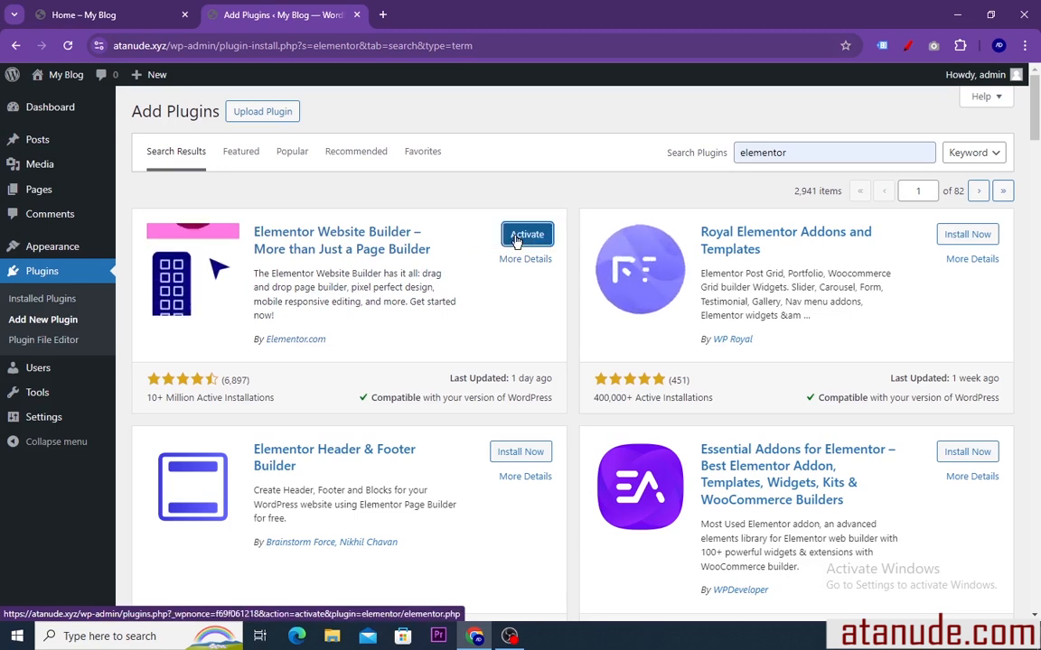
left_click(525, 237)
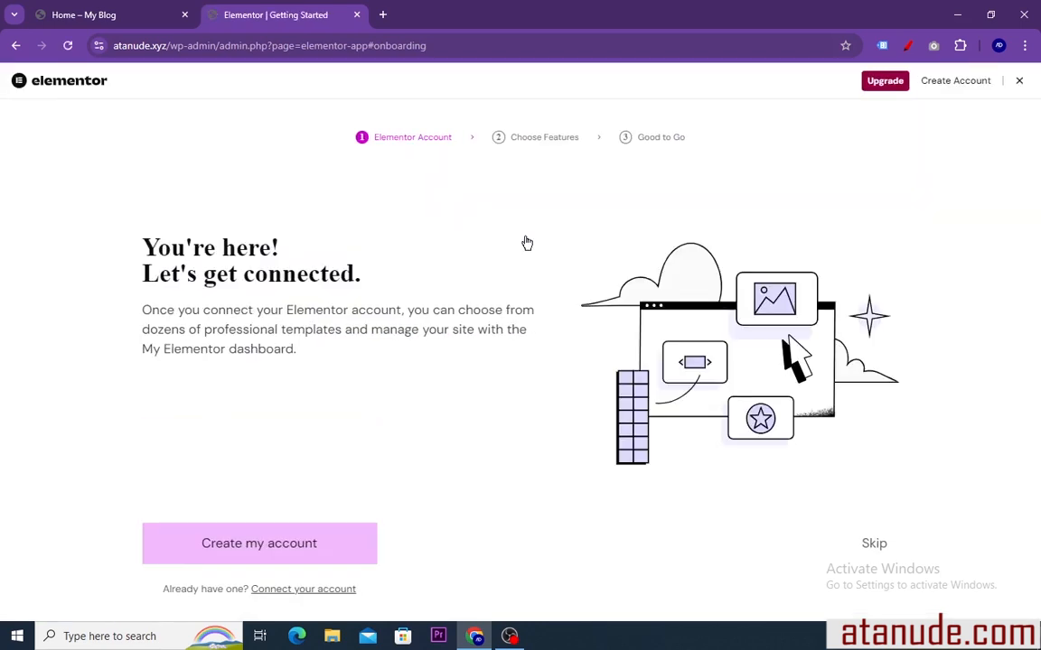
Skip the Elementor account connection, leave the onboarding wizard and return to the WordPress dashboard
left_click(874, 546)
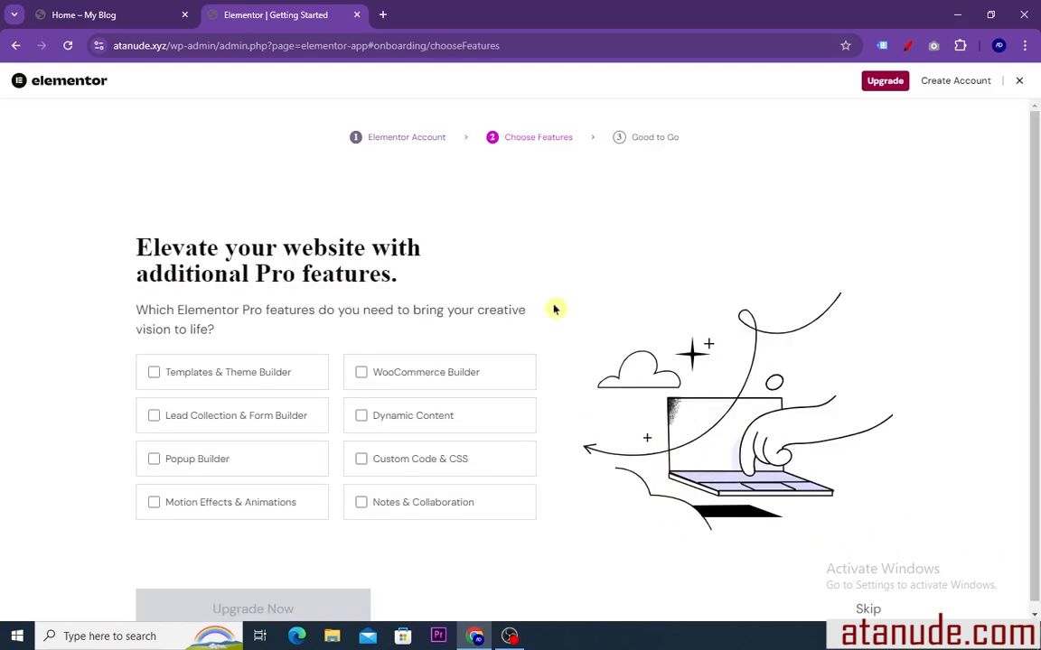
left_click(15, 45)
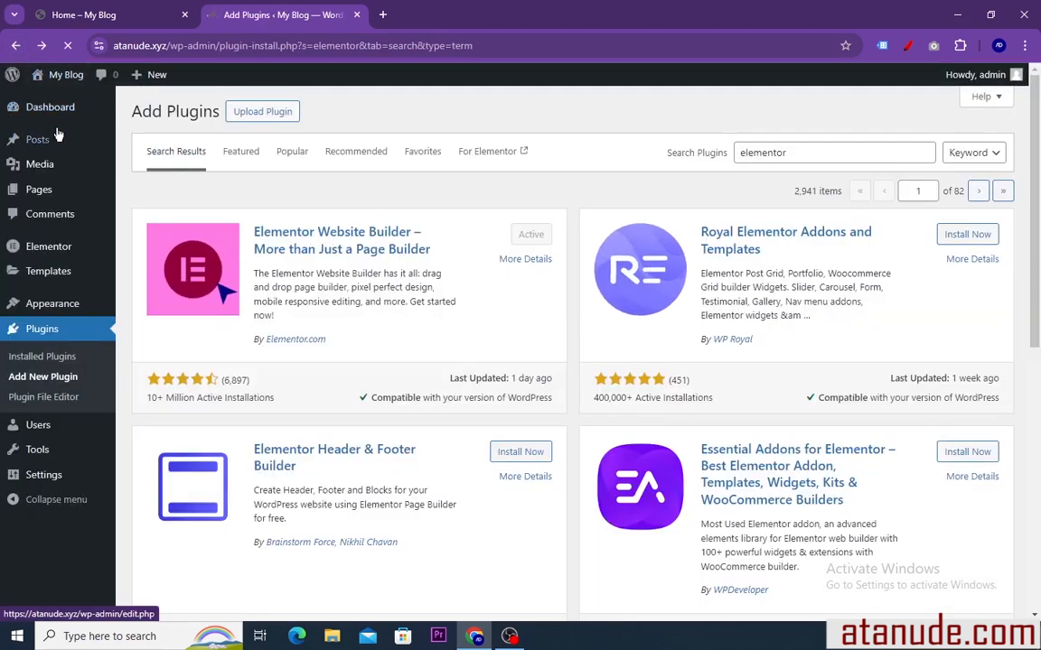
left_click(47, 112)
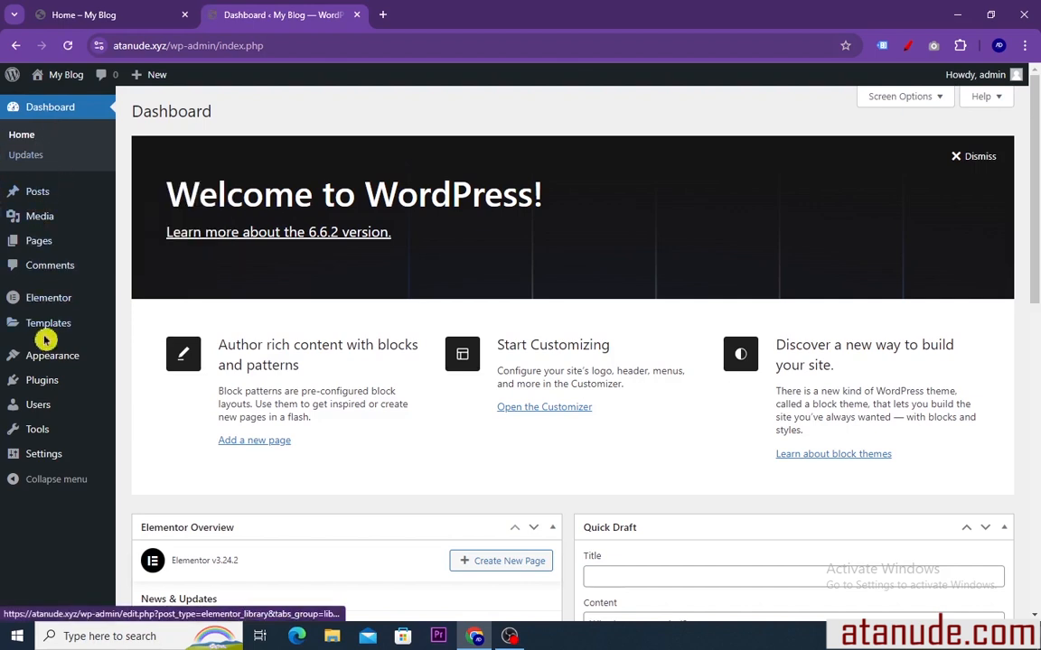
Open the existing Home page for editing with Elementor and dismiss the AI notification popup
mouse_move(47, 246)
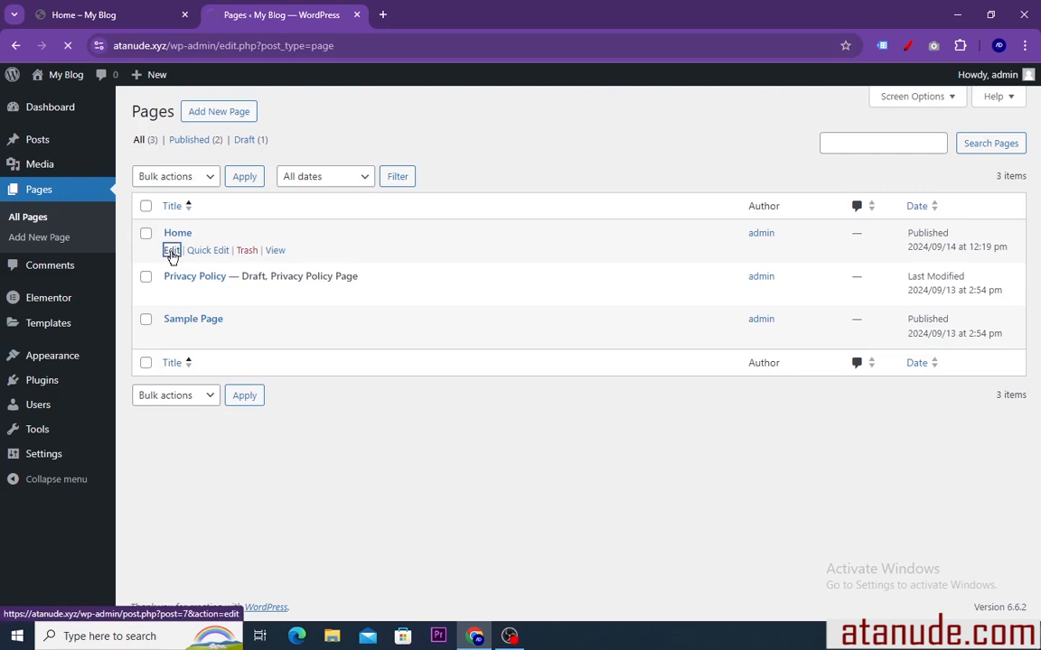
left_click(172, 252)
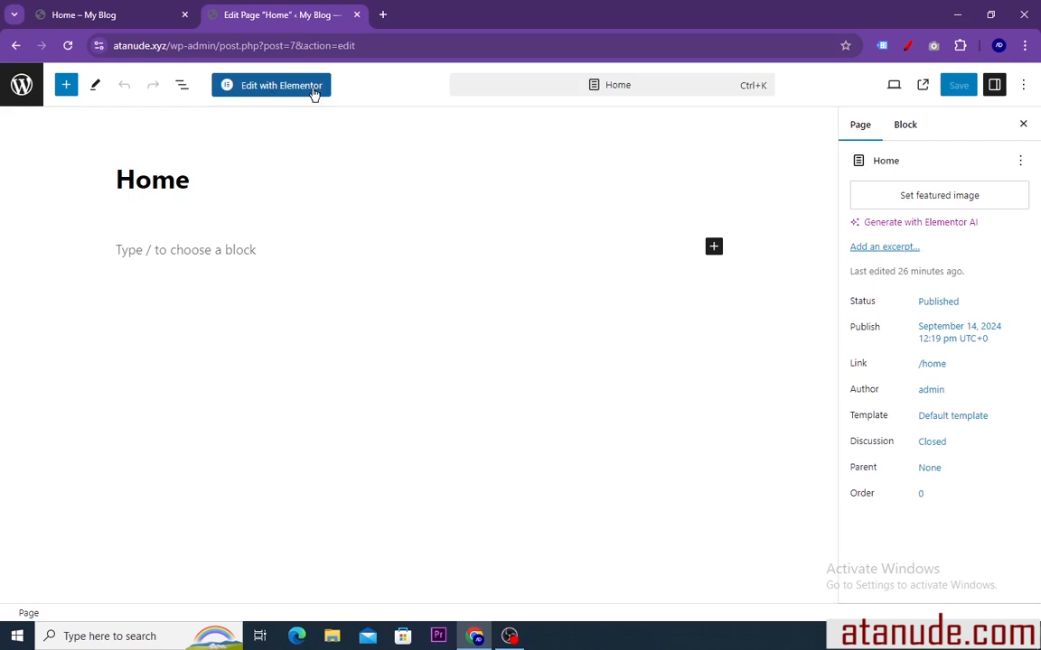
left_click(268, 94)
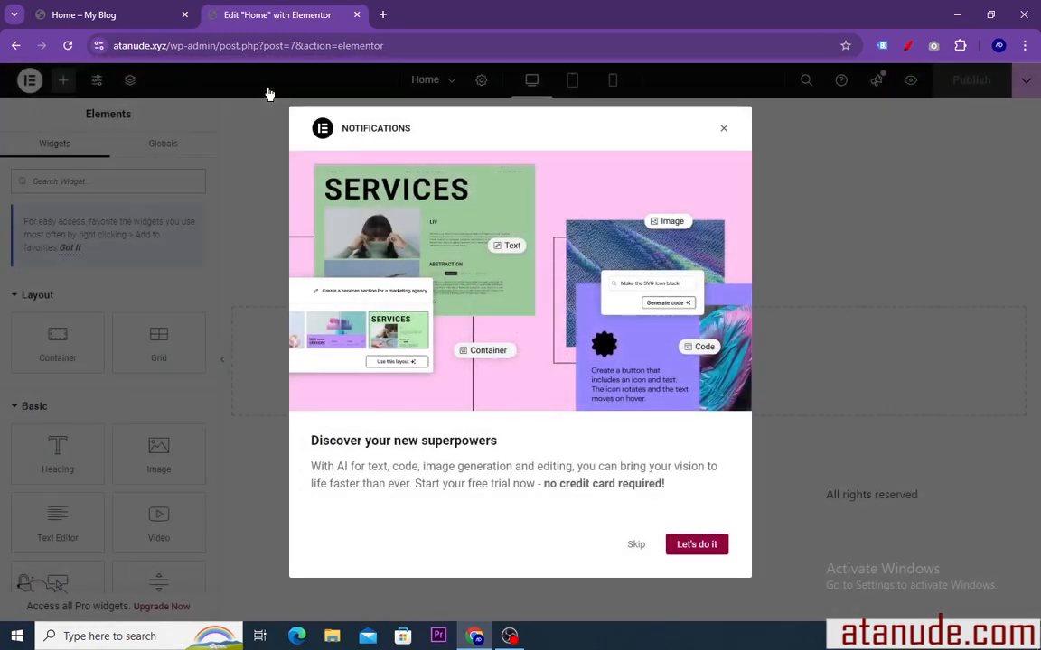
left_click(725, 131)
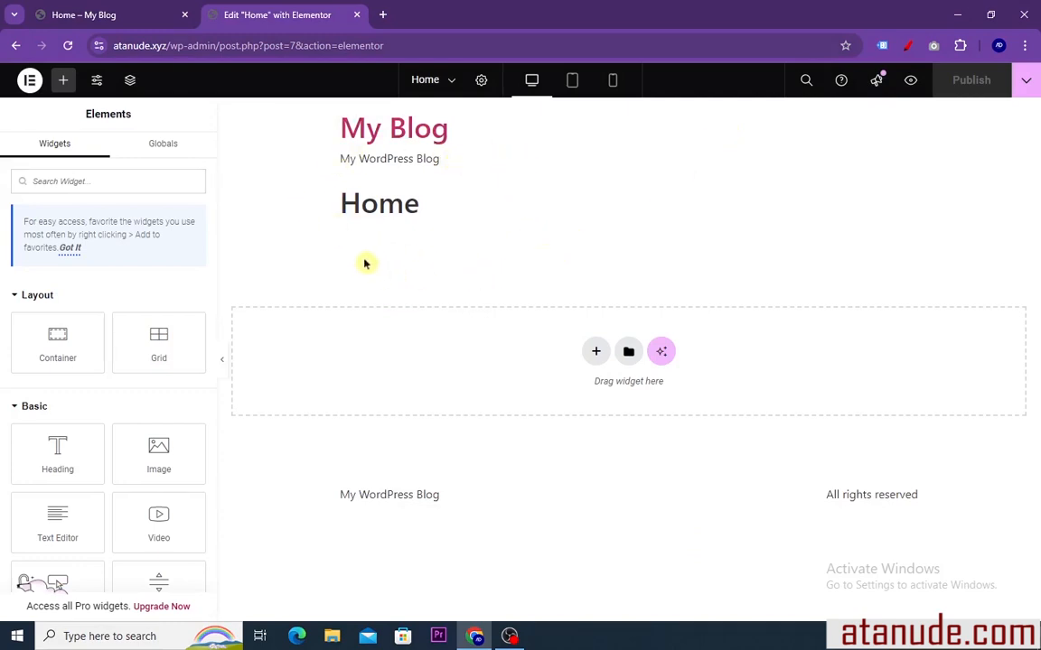
Review Elementor's list of keyboard shortcuts and close it
left_click(28, 87)
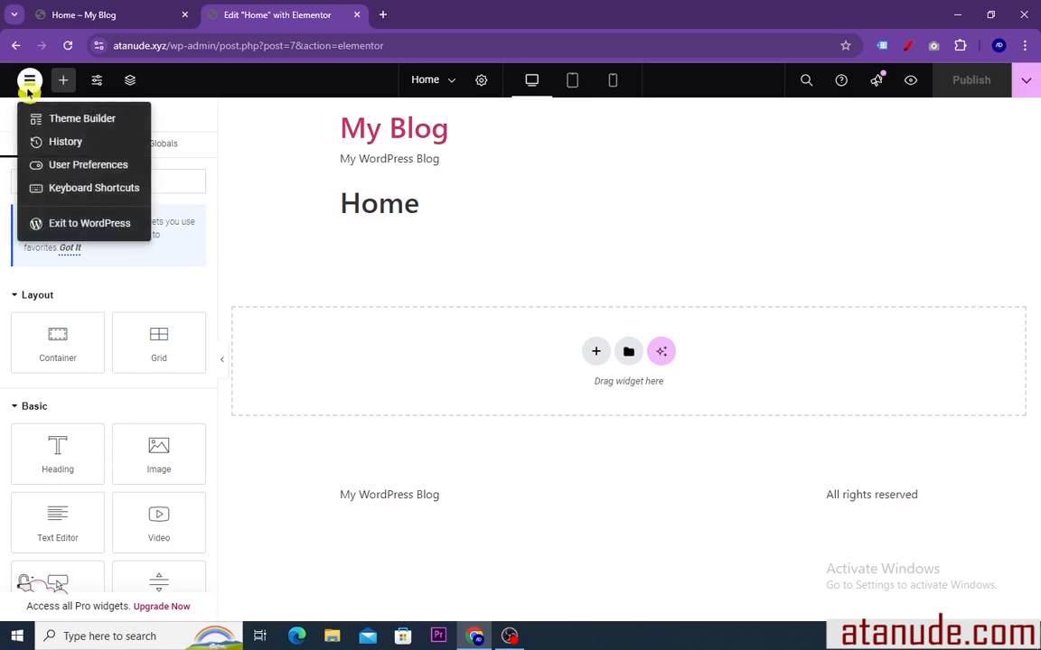
left_click(71, 191)
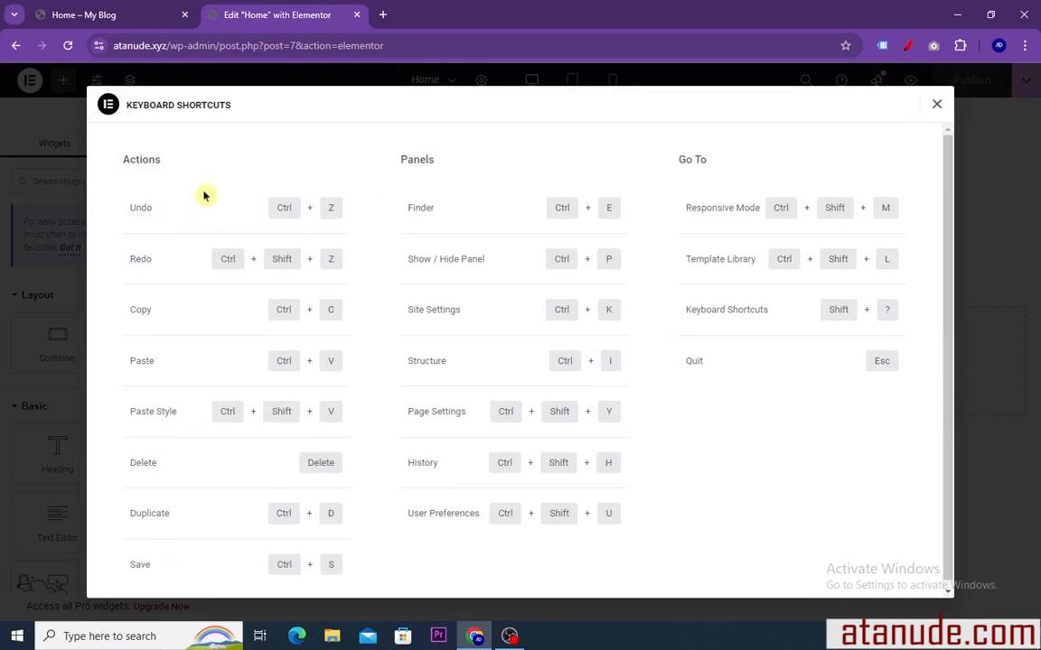
left_click(936, 107)
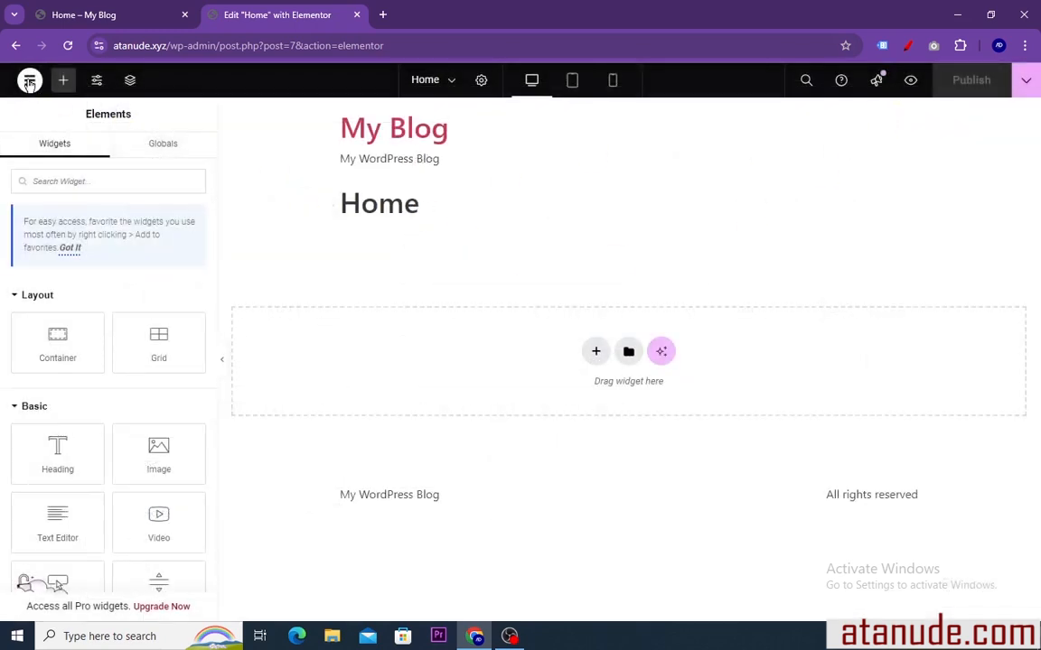
In the user preferences, try dark mode, set the display mode to light and set the panel width to 299 px
left_click(30, 81)
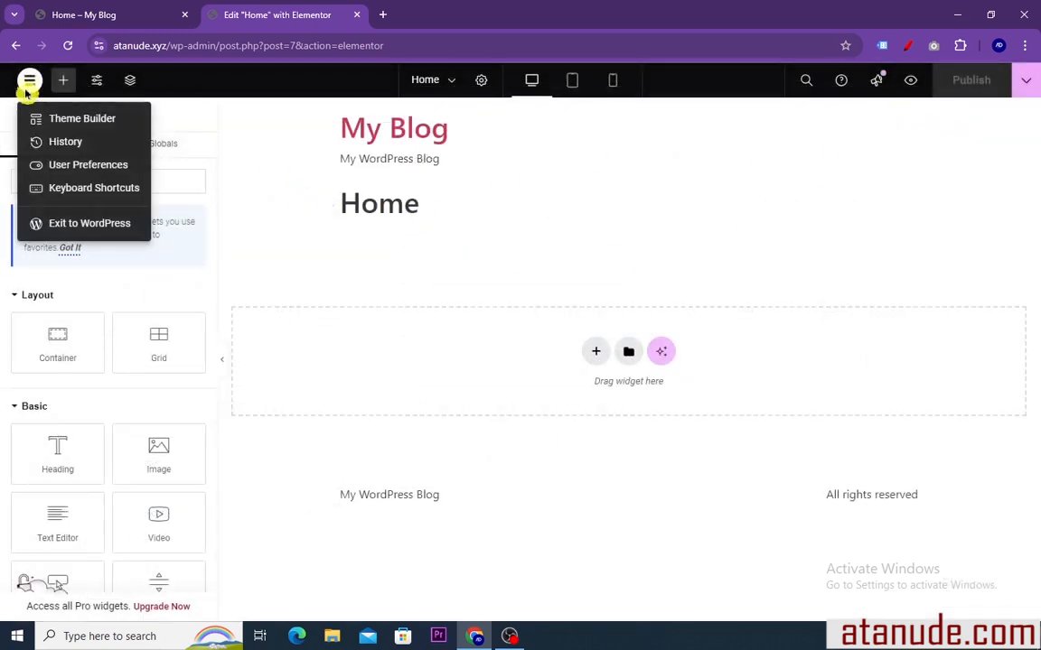
left_click(66, 171)
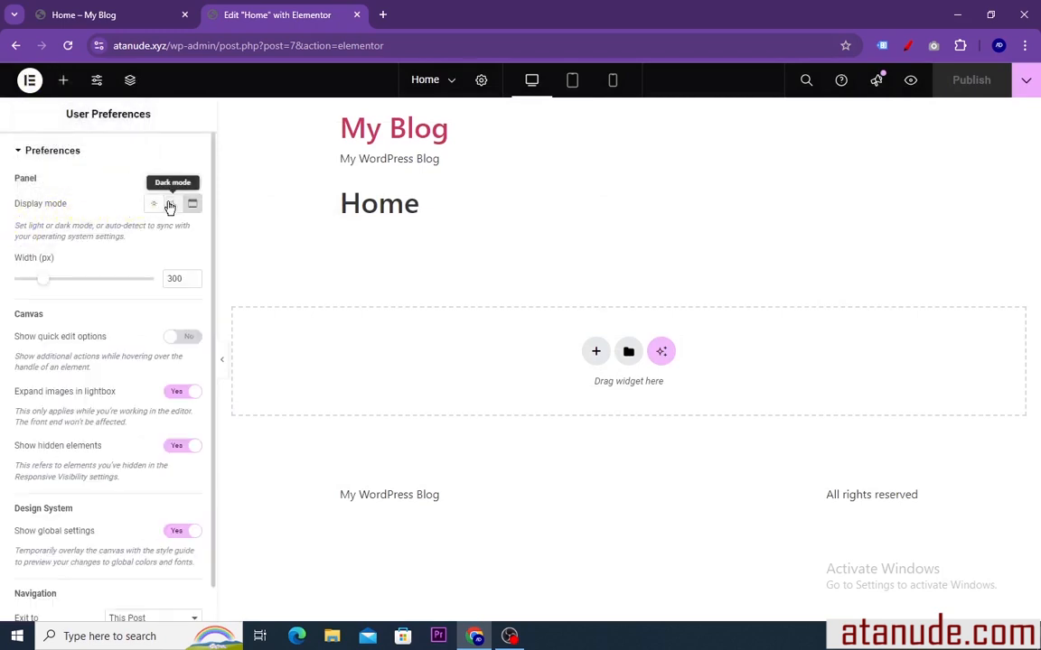
left_click(169, 204)
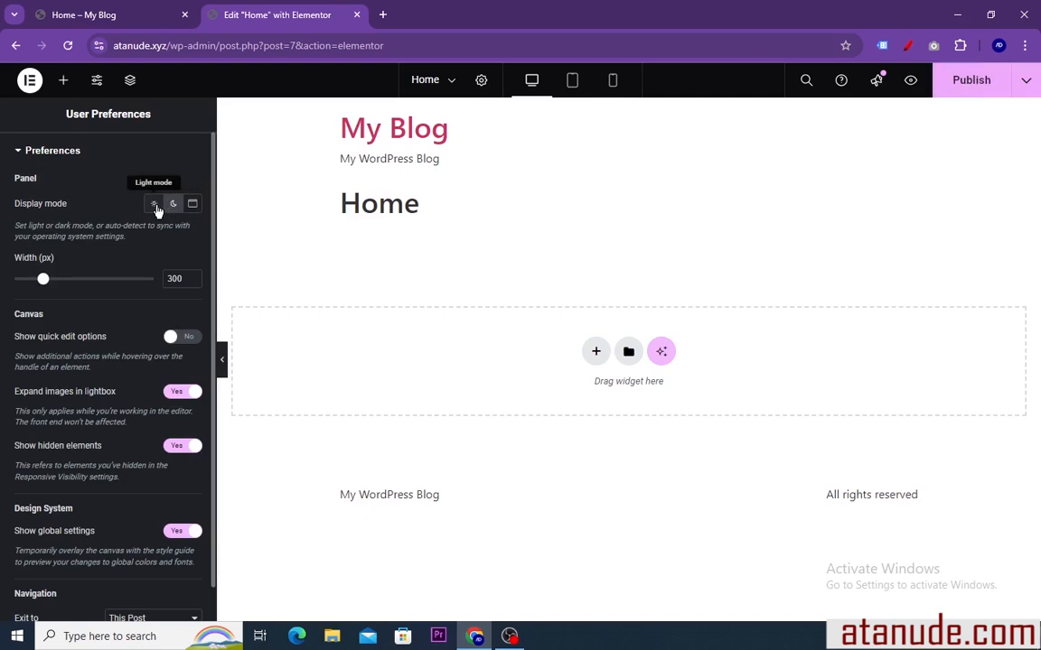
left_click(153, 206)
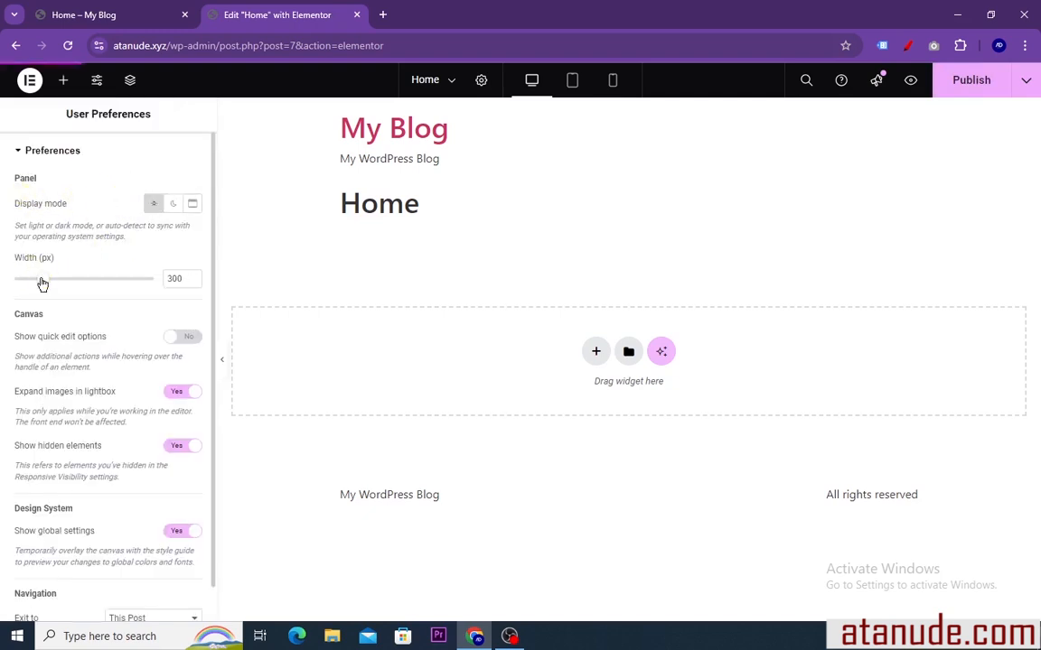
mouse_move(43, 283)
left_mouse_down()
mouse_move(81, 281)
mouse_move(59, 286)
left_mouse_up()
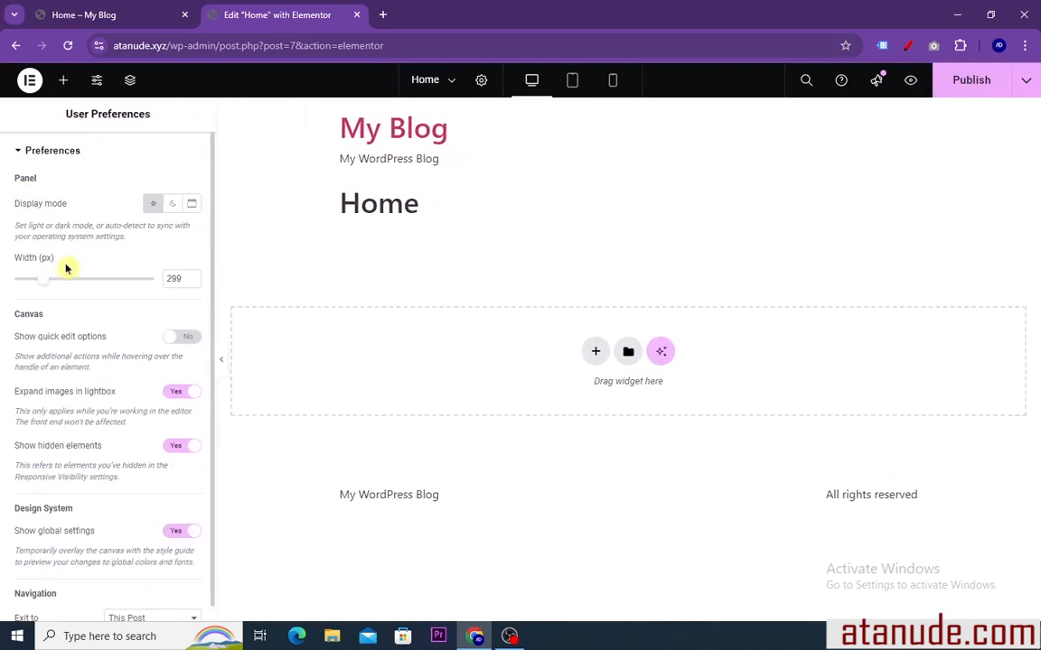
Review the history of editing actions and return to the list of widgets
left_click(30, 83)
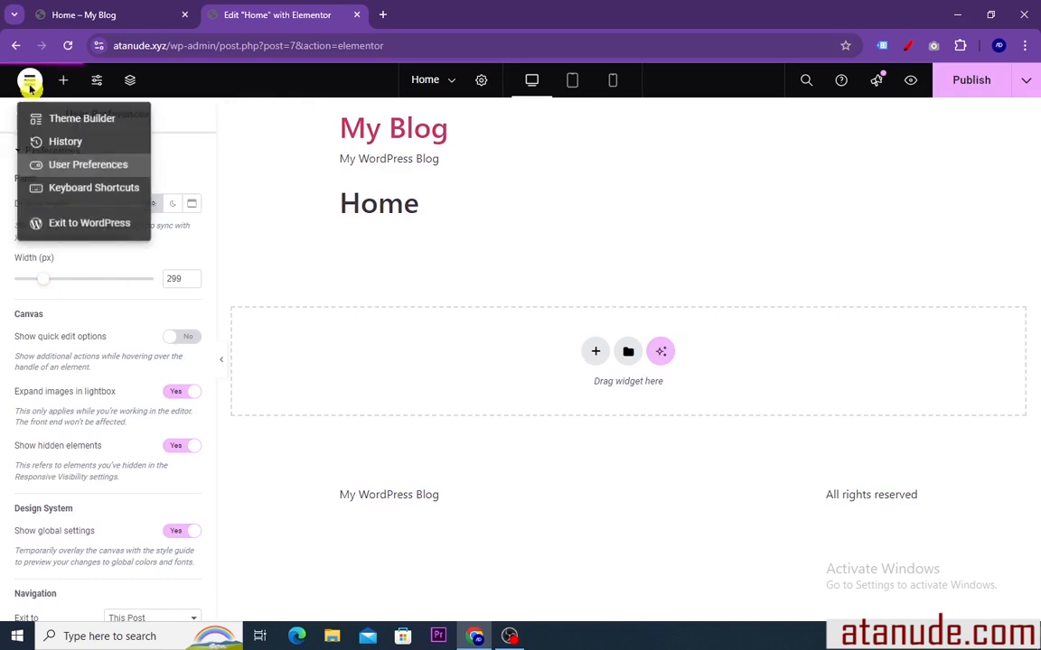
left_click(59, 144)
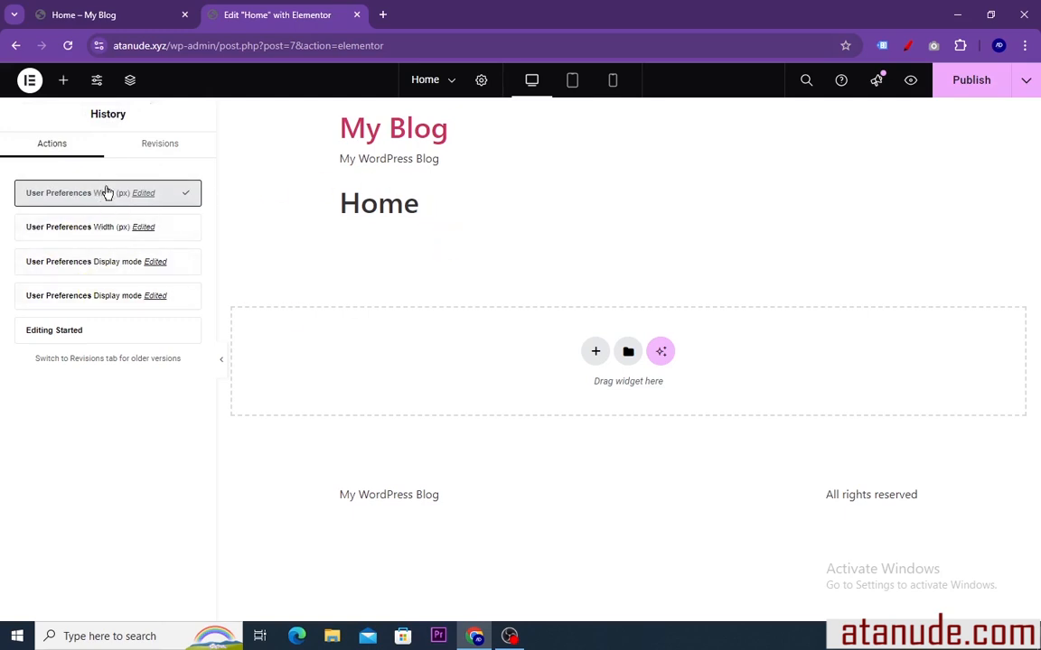
left_click(64, 83)
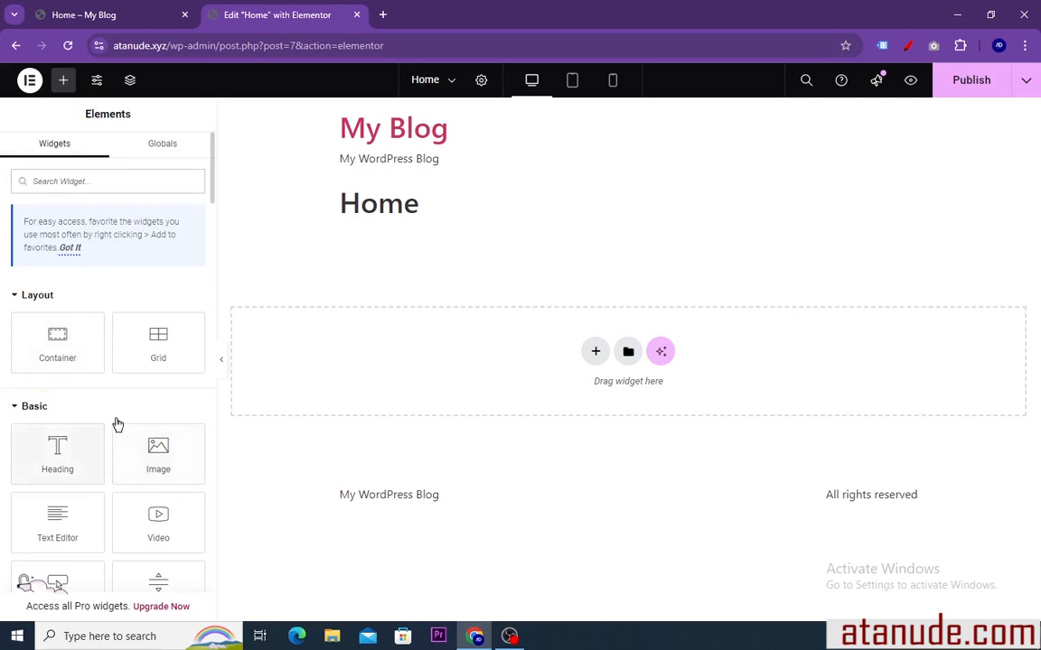
Browse the available Basic and General widgets, collapsing the Pro category in between
scroll(90, 411, "down", 1)
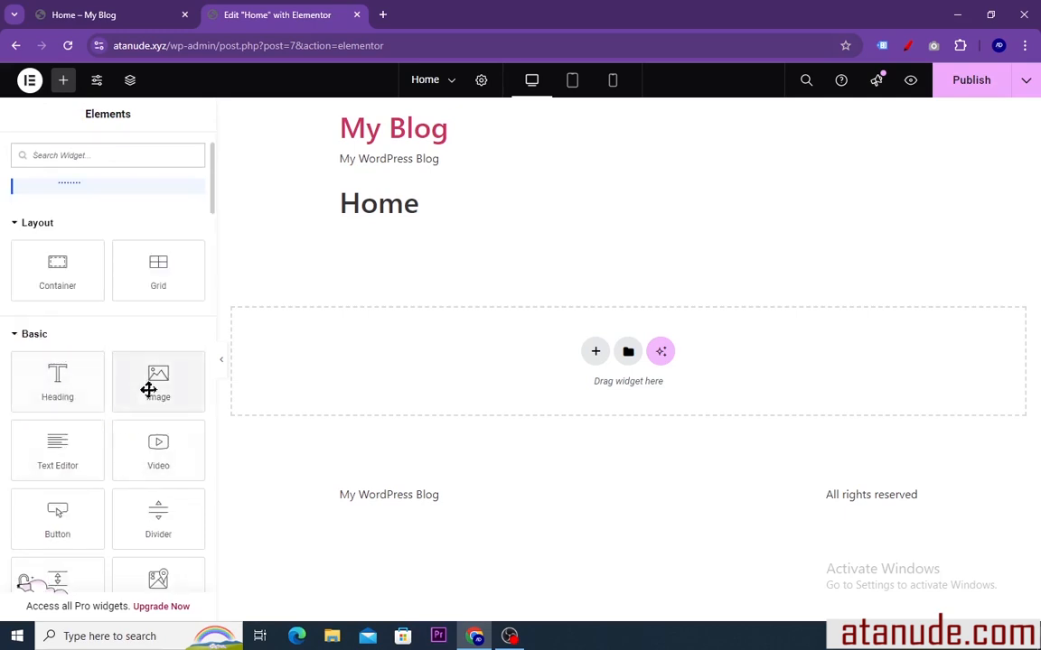
scroll(119, 416, "down", 1)
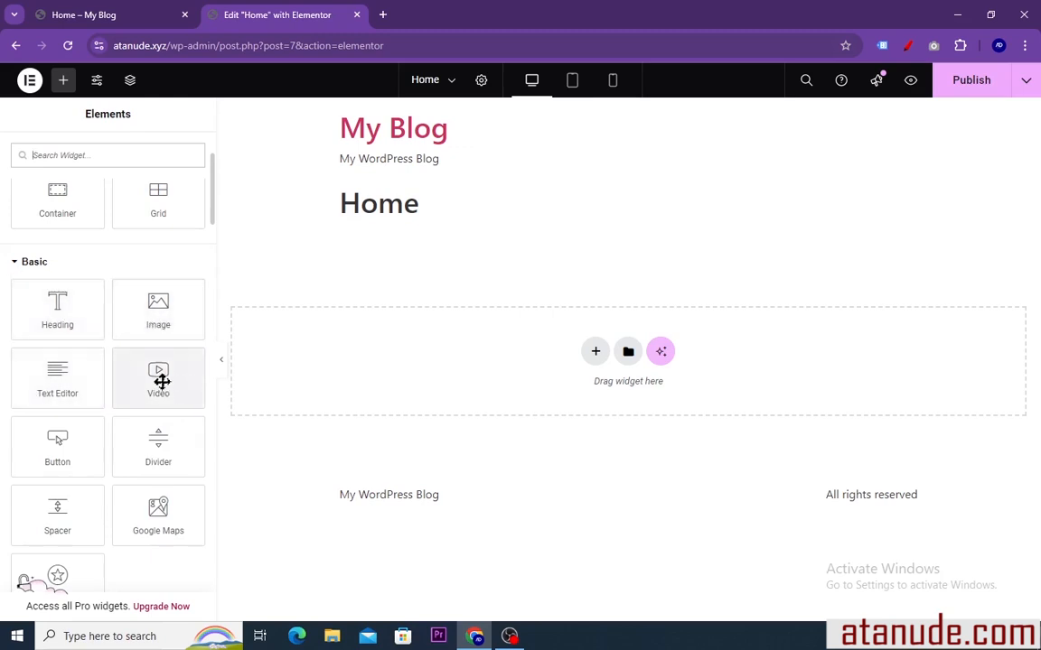
scroll(162, 380, "down", 1)
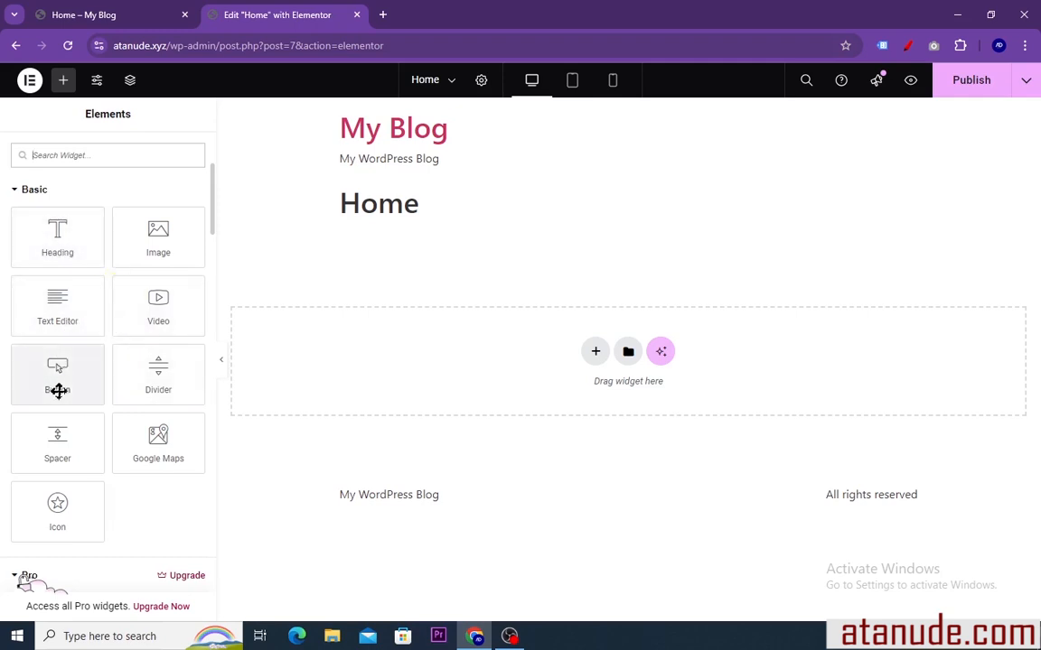
scroll(84, 348, "down", 2)
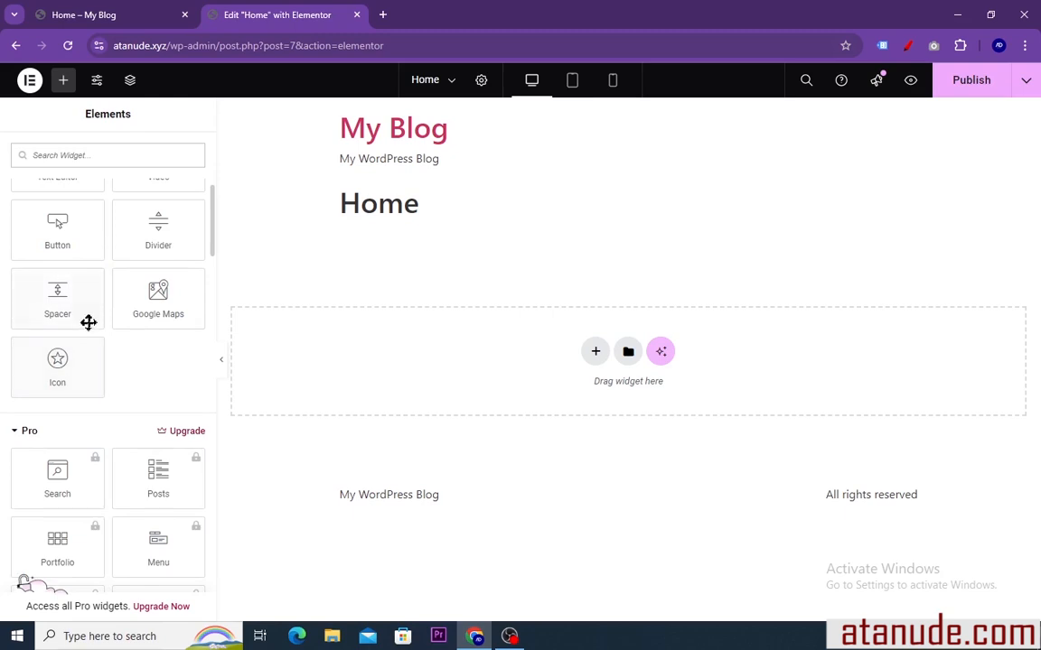
scroll(88, 321, "down", 2)
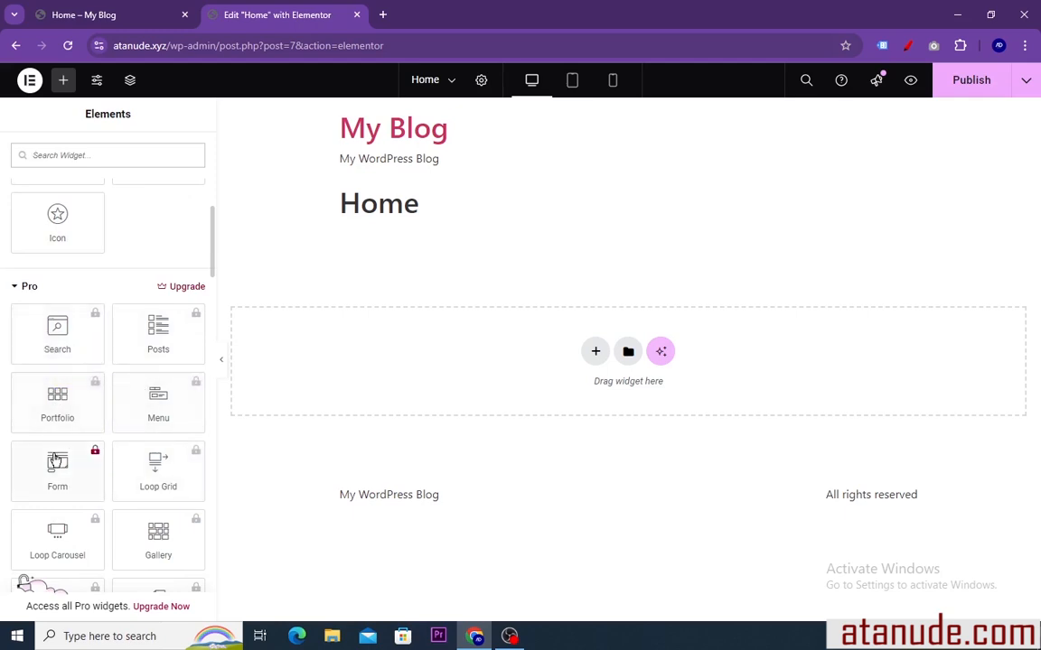
left_click(15, 290)
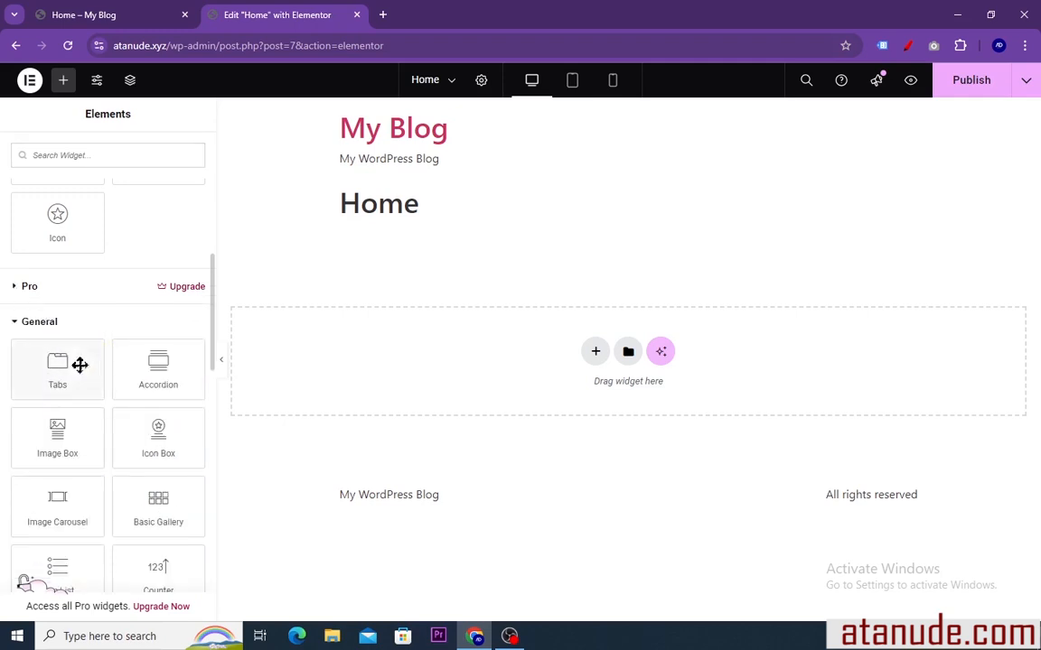
scroll(80, 364, "down", 1)
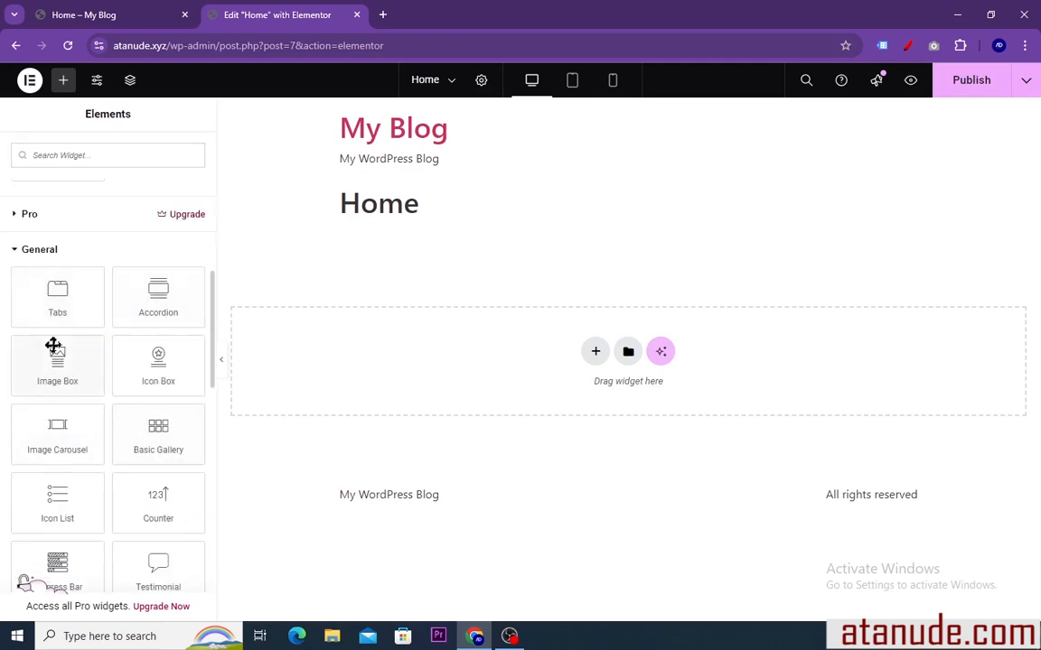
scroll(122, 434, "up", 2)
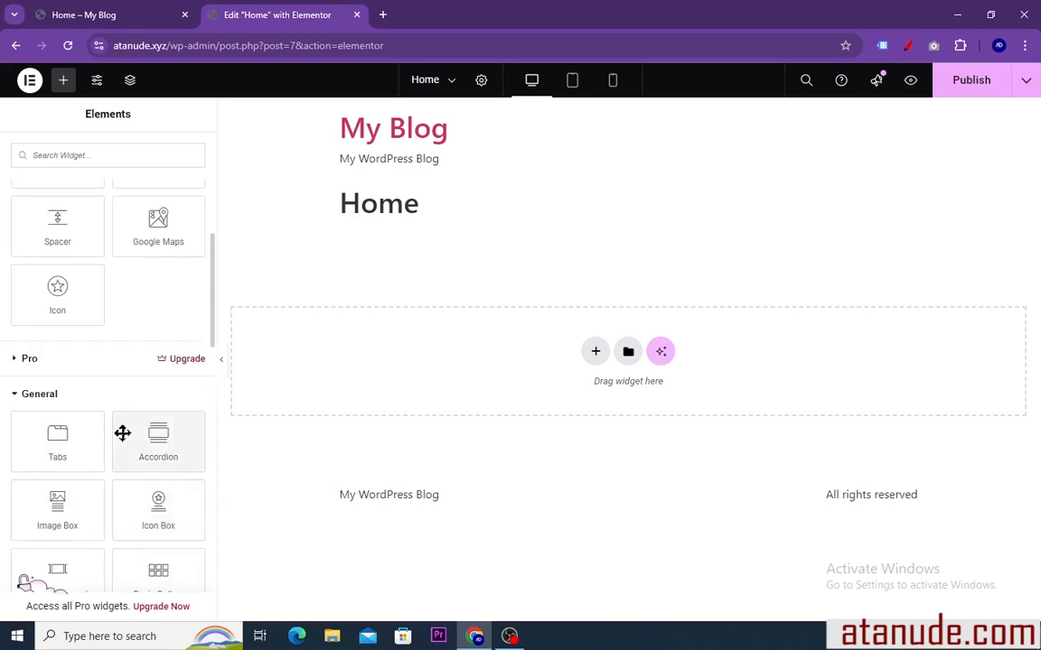
scroll(121, 434, "up", 3)
scroll(120, 376, "down", 5)
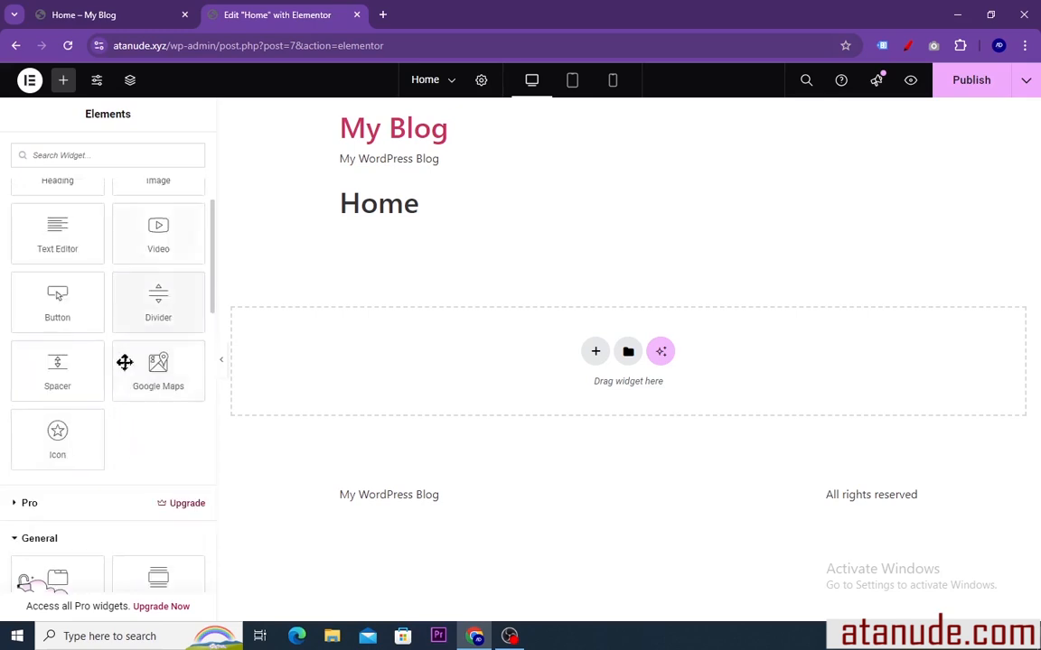
In the site settings, try #025A7F as the Primary global color and discard the change
scroll(121, 376, "up", 5)
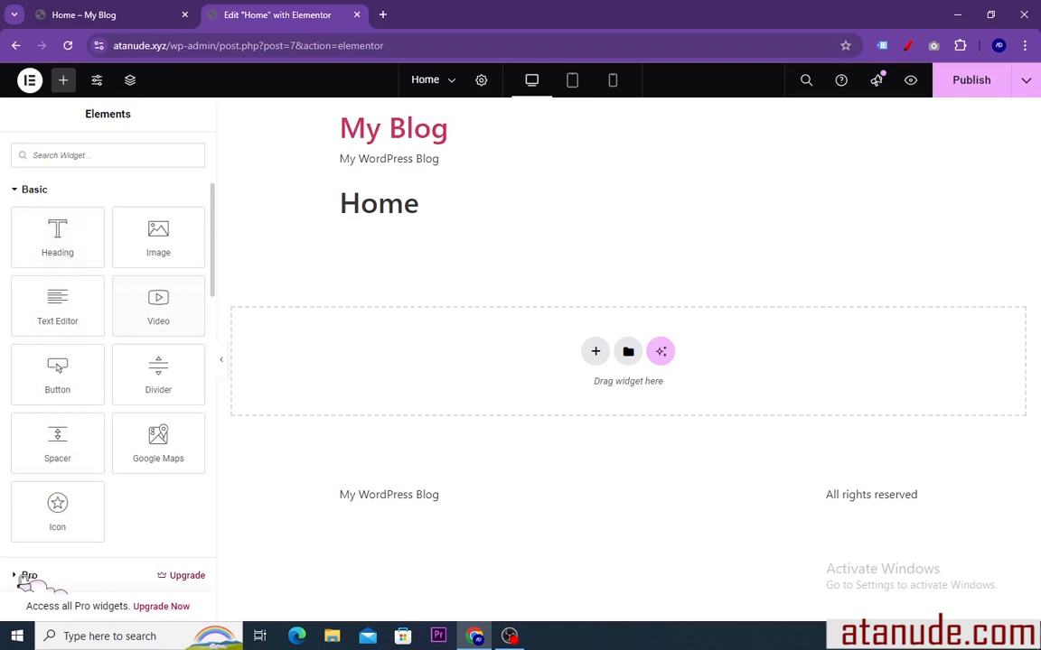
left_click(96, 83)
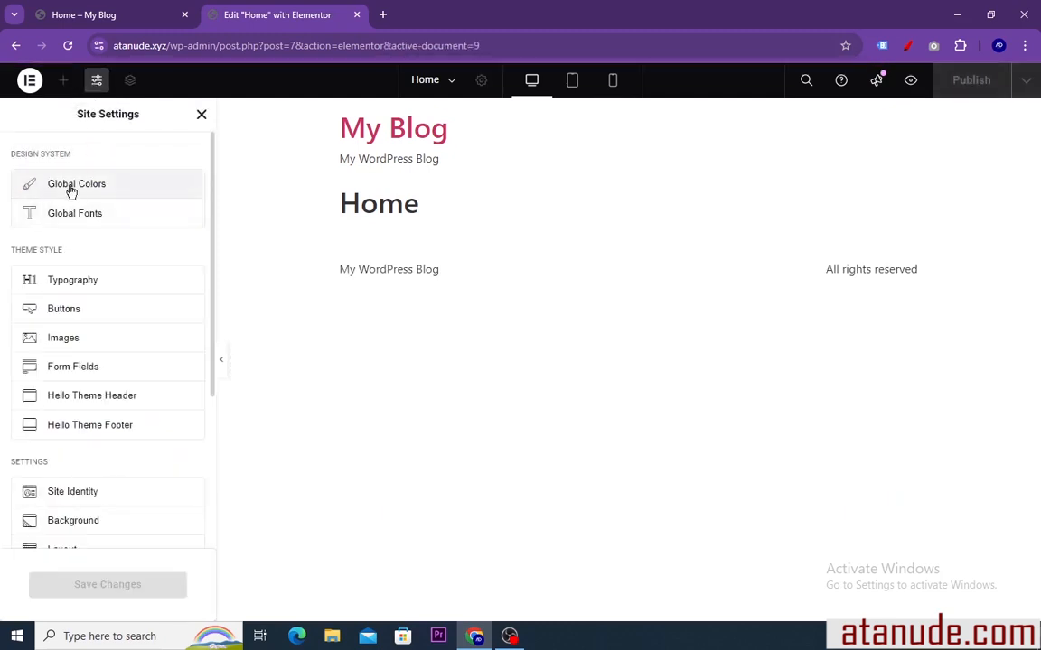
left_click(78, 184)
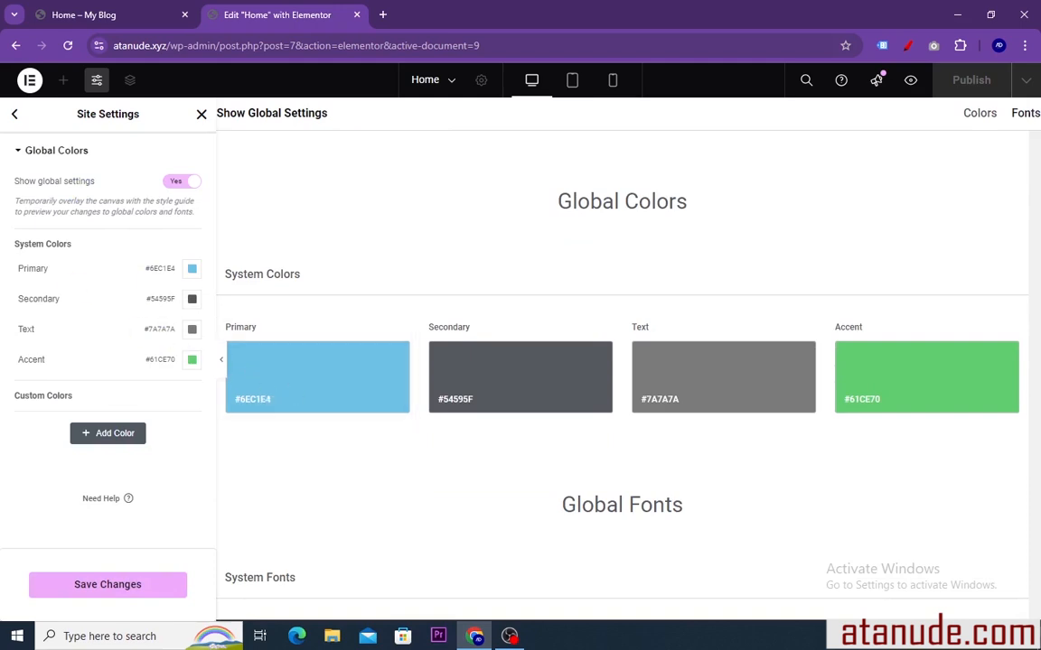
left_click(192, 270)
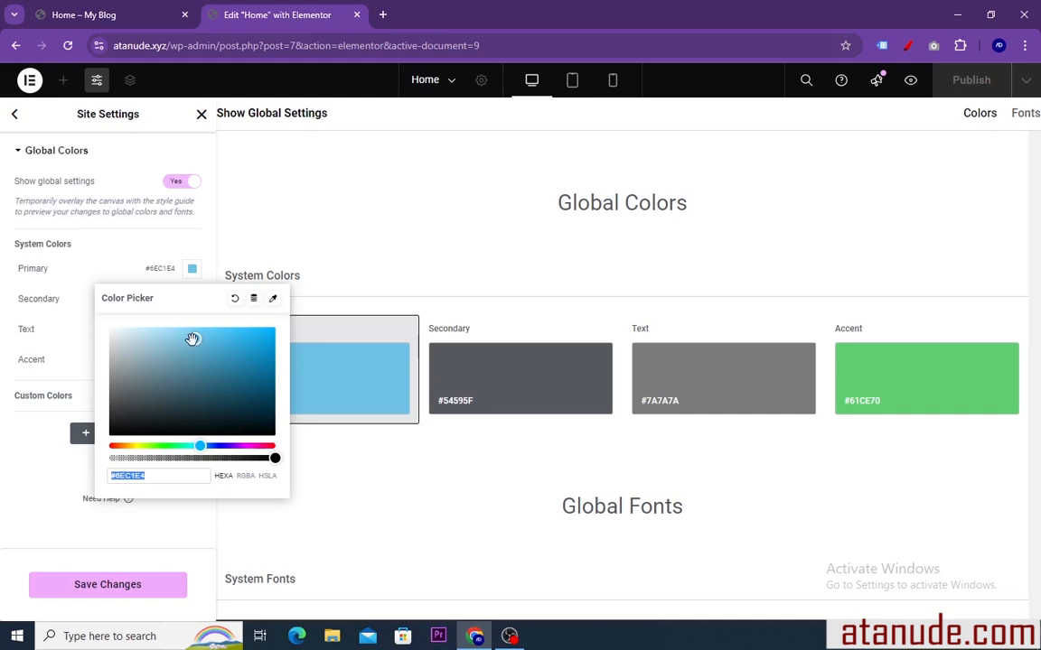
mouse_move(193, 338)
left_mouse_down()
mouse_move(223, 365)
mouse_move(267, 358)
mouse_move(271, 382)
left_mouse_up()
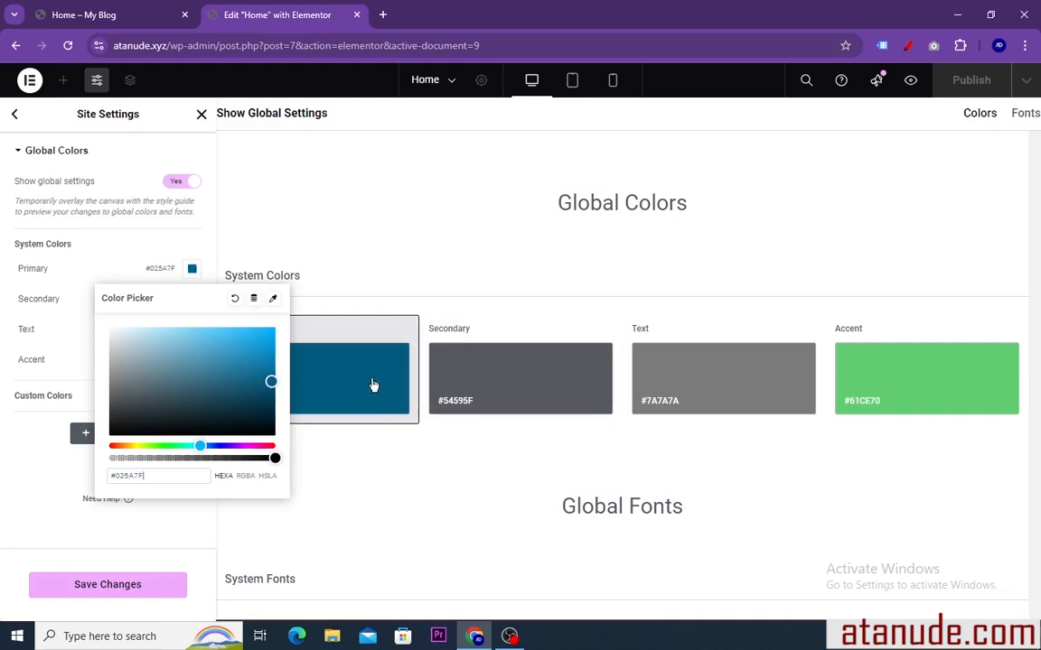
left_click(193, 269)
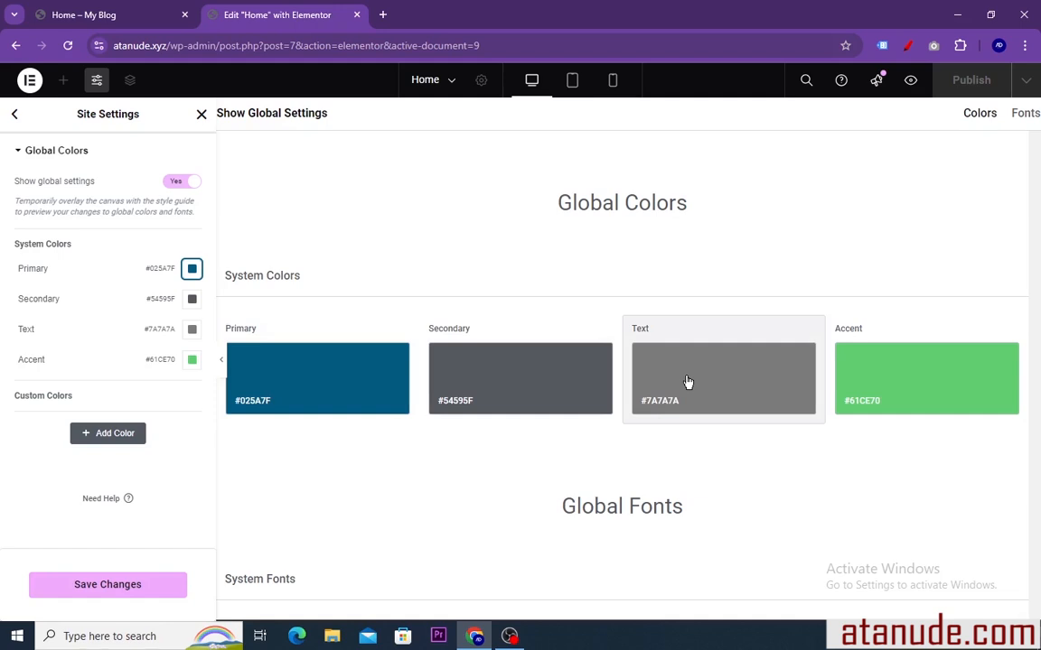
left_click(14, 114)
left_click(559, 379)
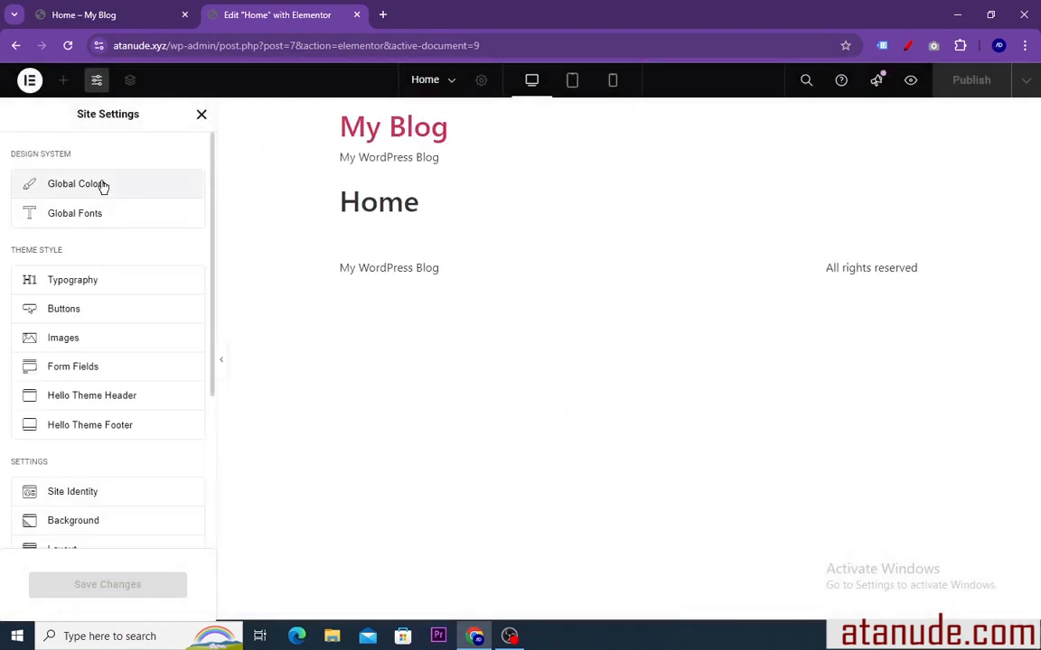
Try the Rock Salt family at 35 px for the Primary global font, discard the changes and close the site settings
left_click(75, 214)
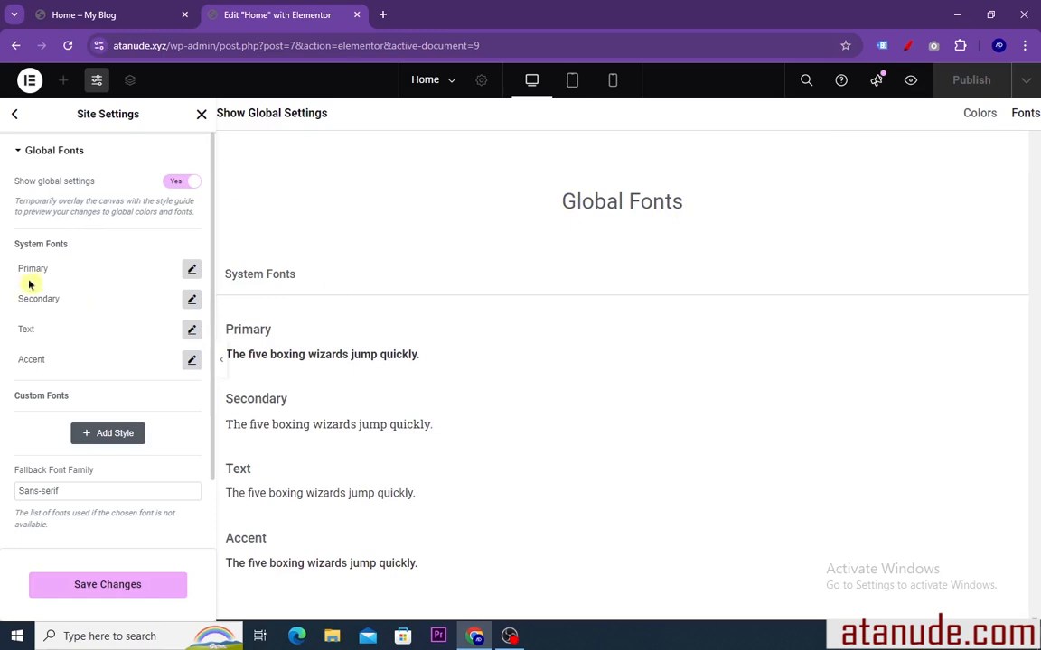
left_click(54, 268)
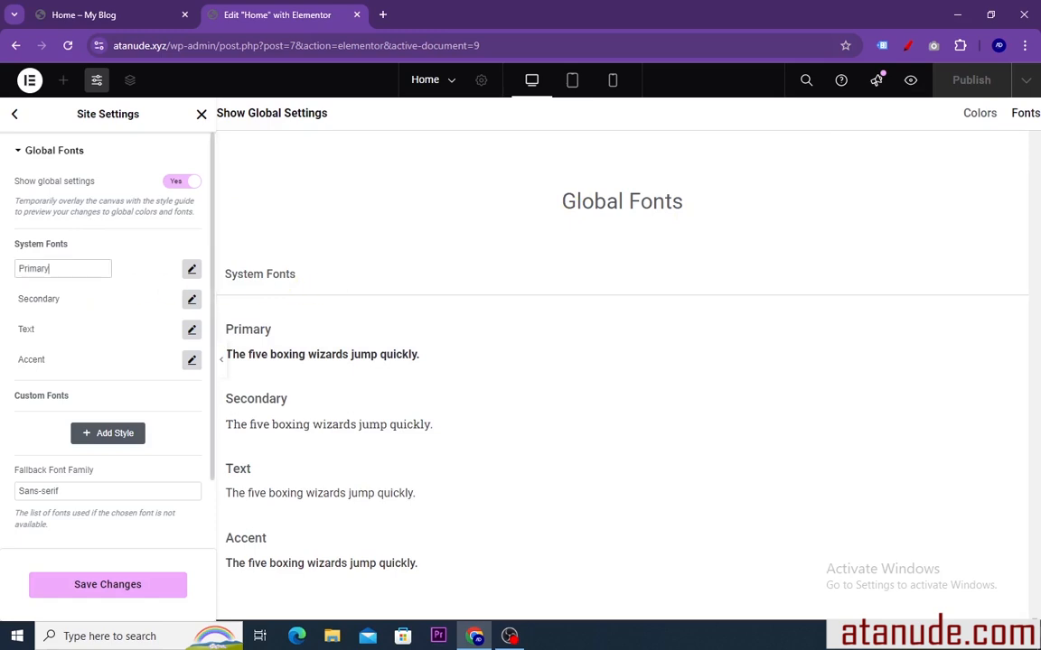
left_click_drag(28, 269, 9, 269)
left_click(191, 269)
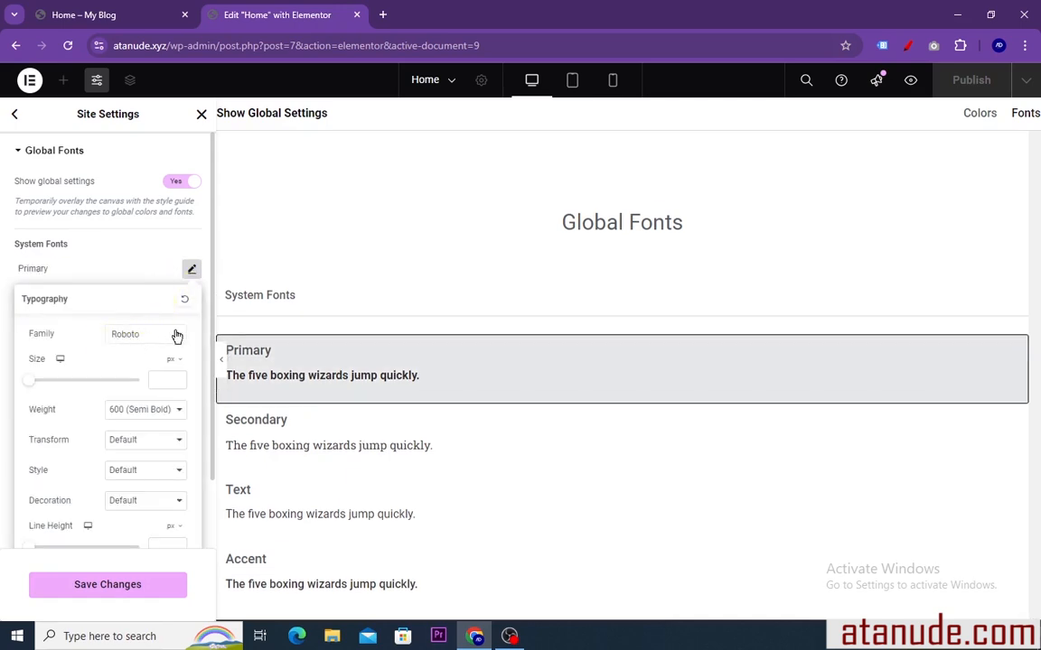
left_click(180, 337)
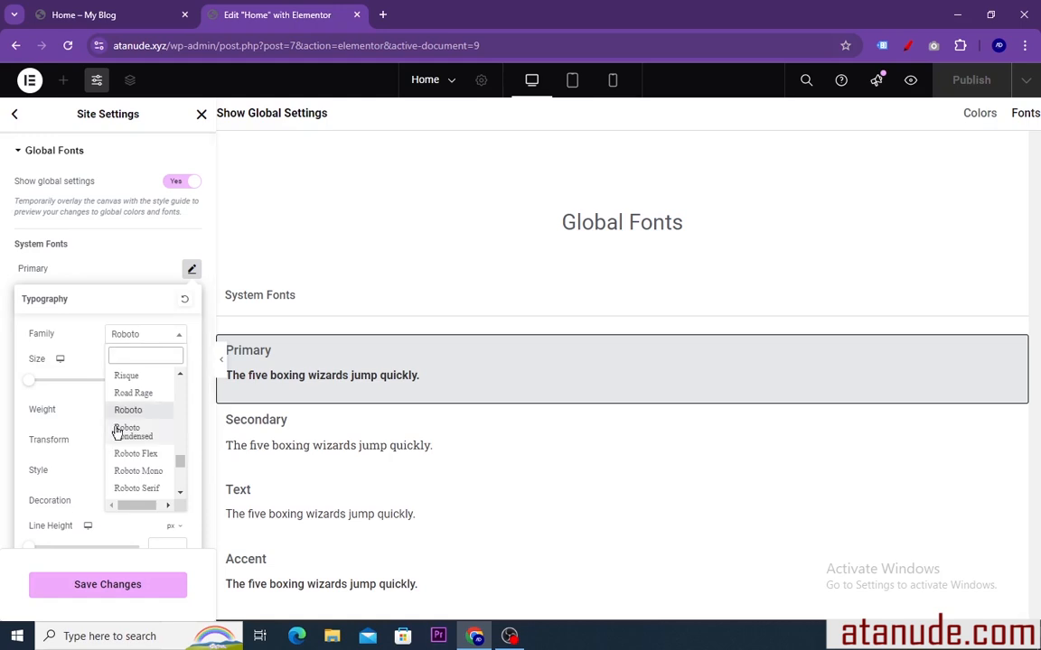
scroll(134, 434, "down", 3)
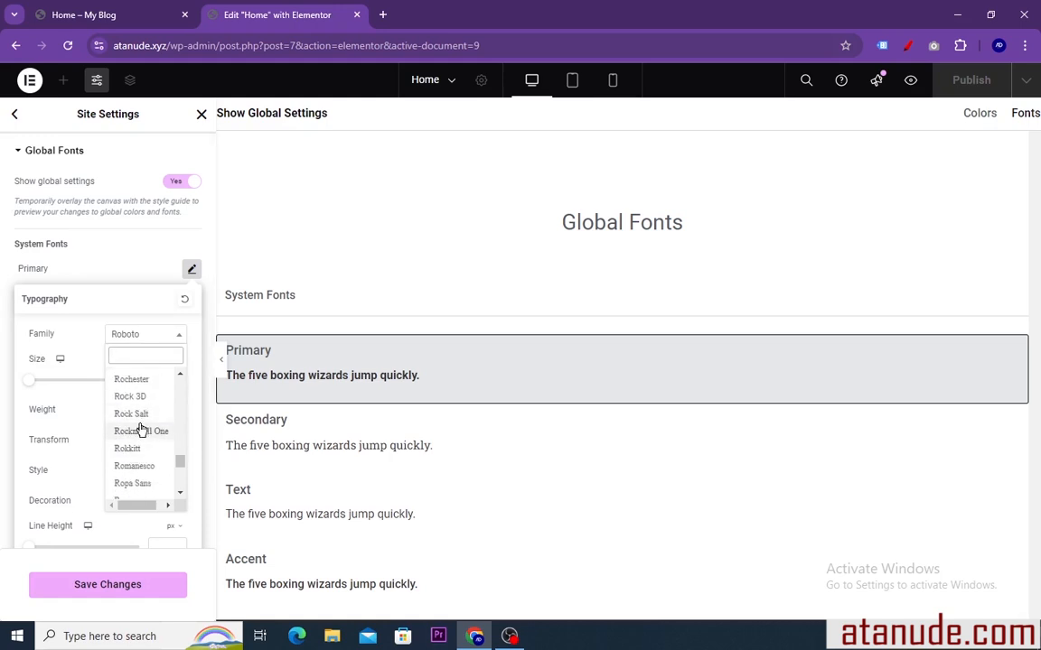
left_click(138, 415)
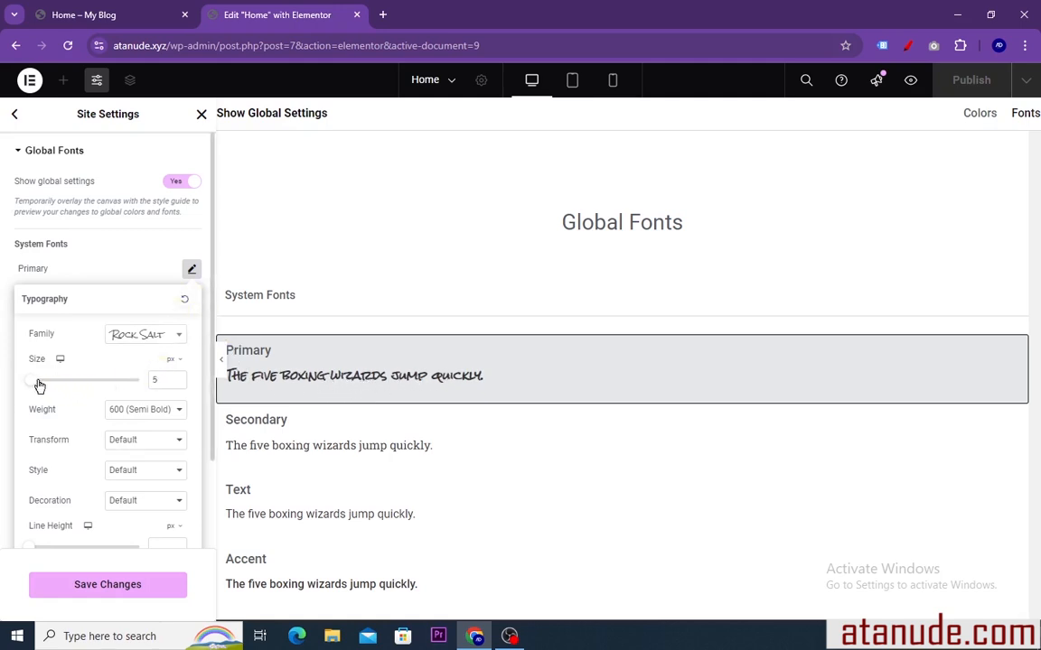
left_click_drag(39, 385, 51, 382)
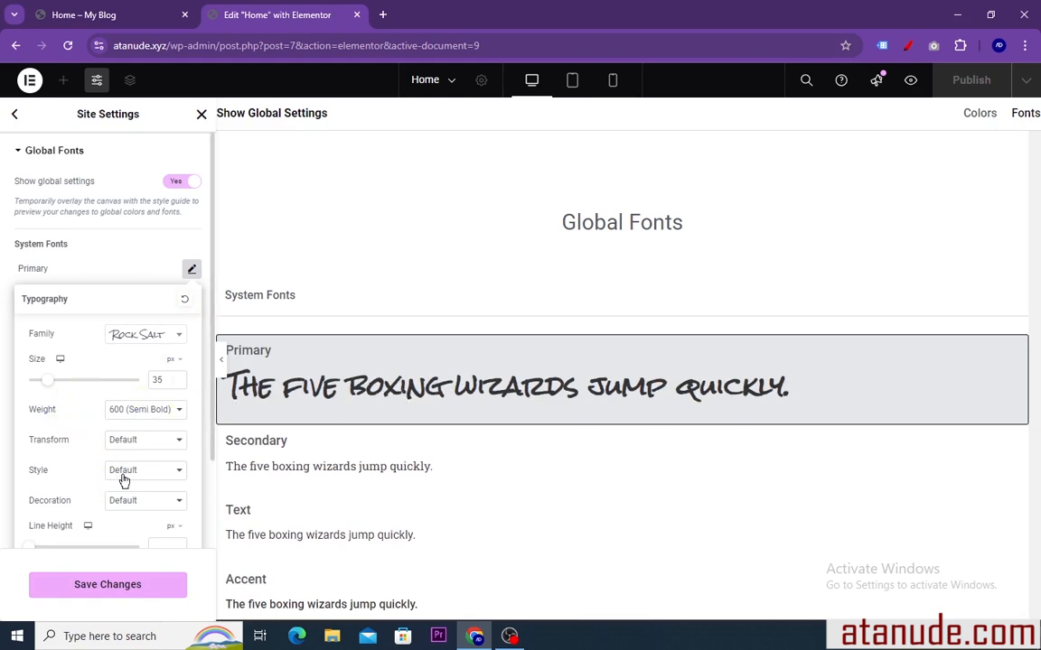
left_click(184, 300)
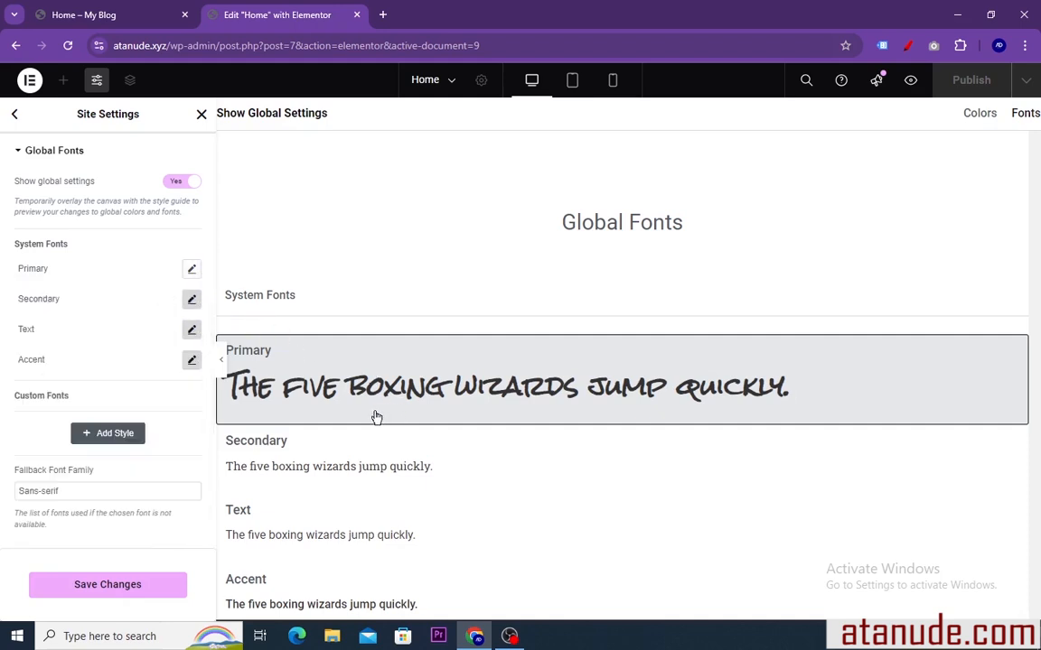
left_click(14, 115)
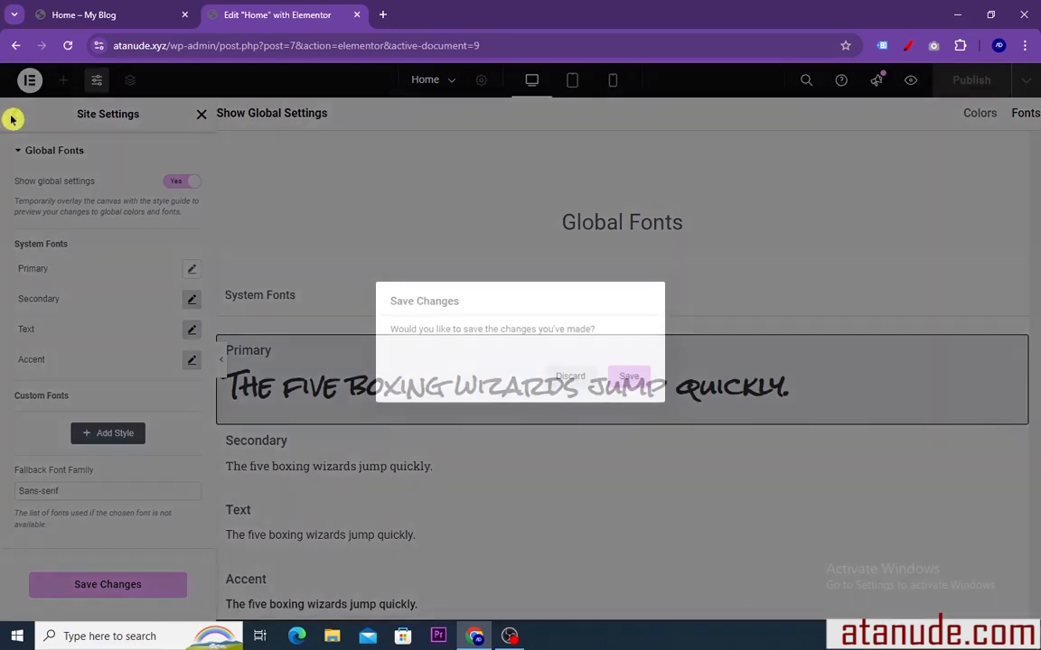
left_click(568, 379)
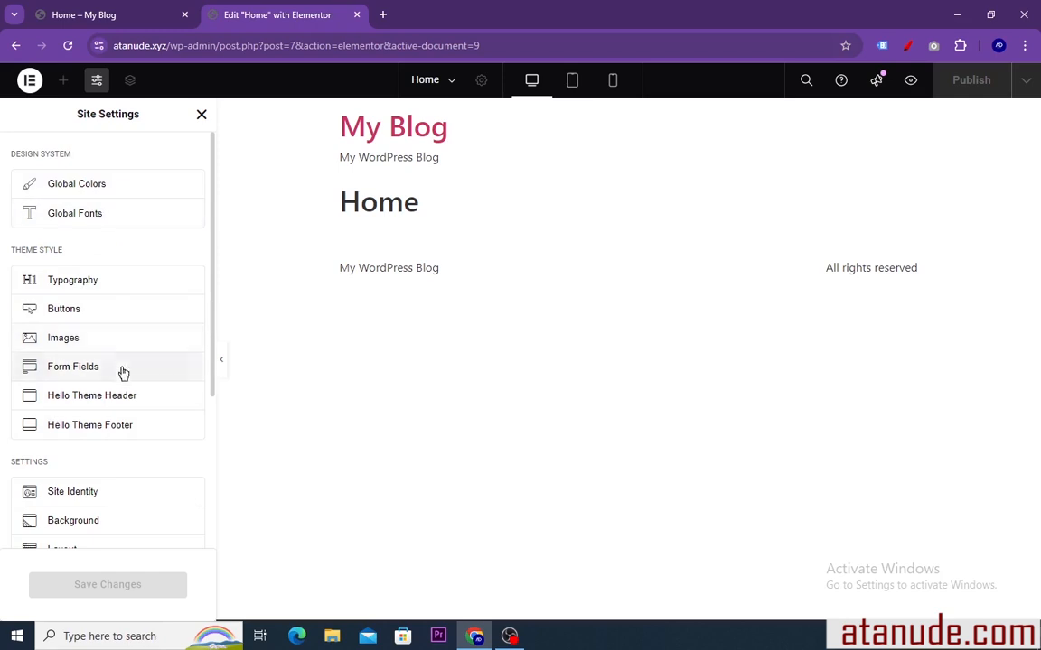
left_click(199, 117)
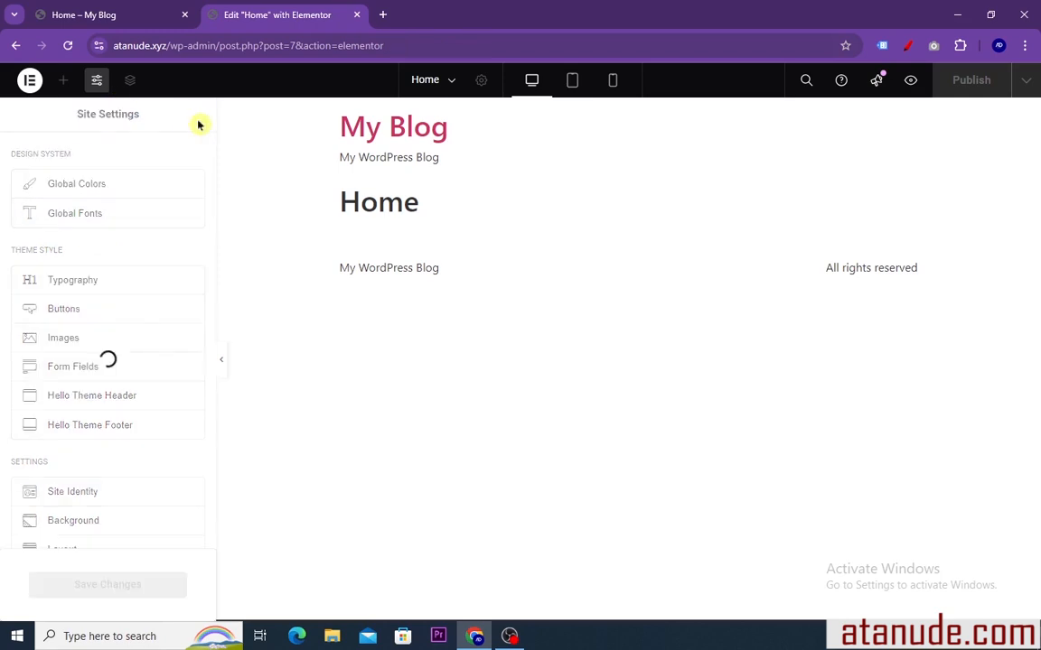
Show the page structure overview and review the Home page's title and status options in the page settings
left_click(130, 81)
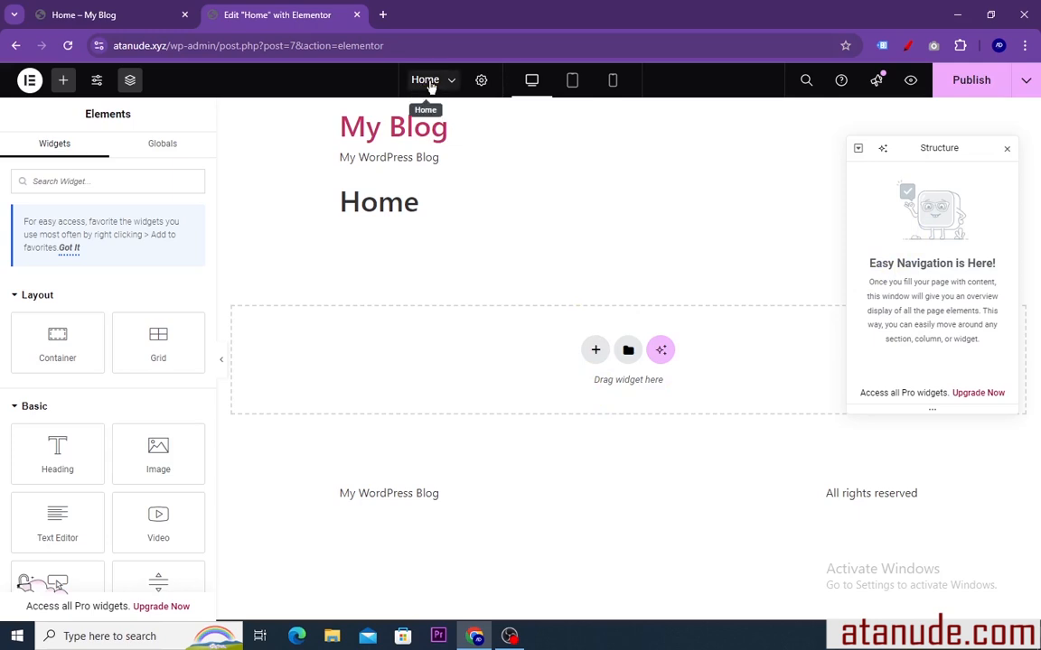
left_click(481, 82)
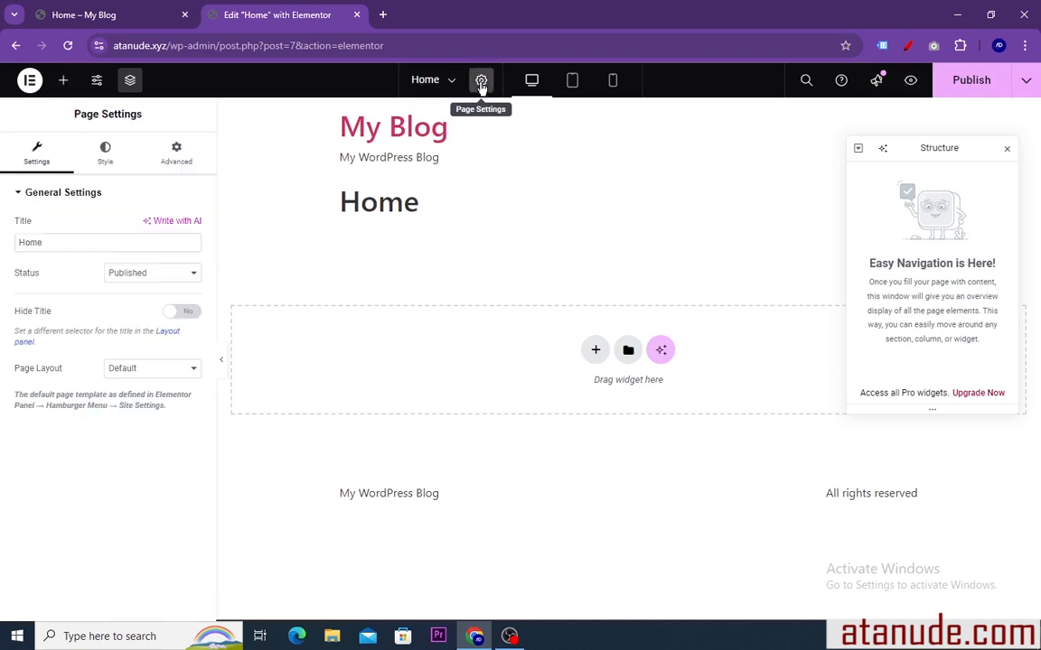
left_click(72, 242)
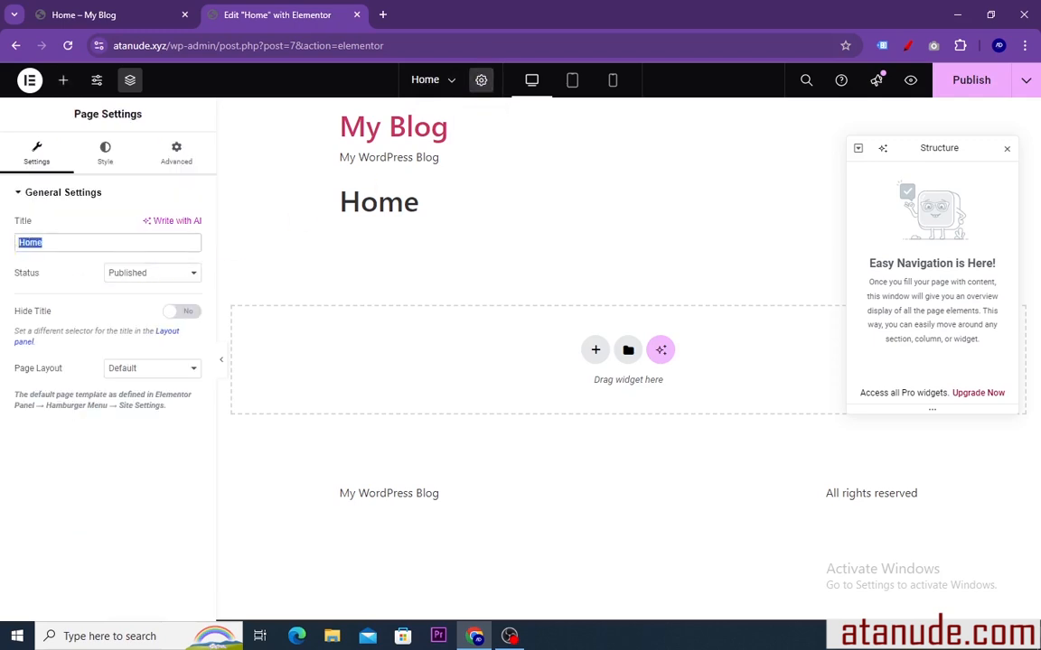
left_click(185, 278)
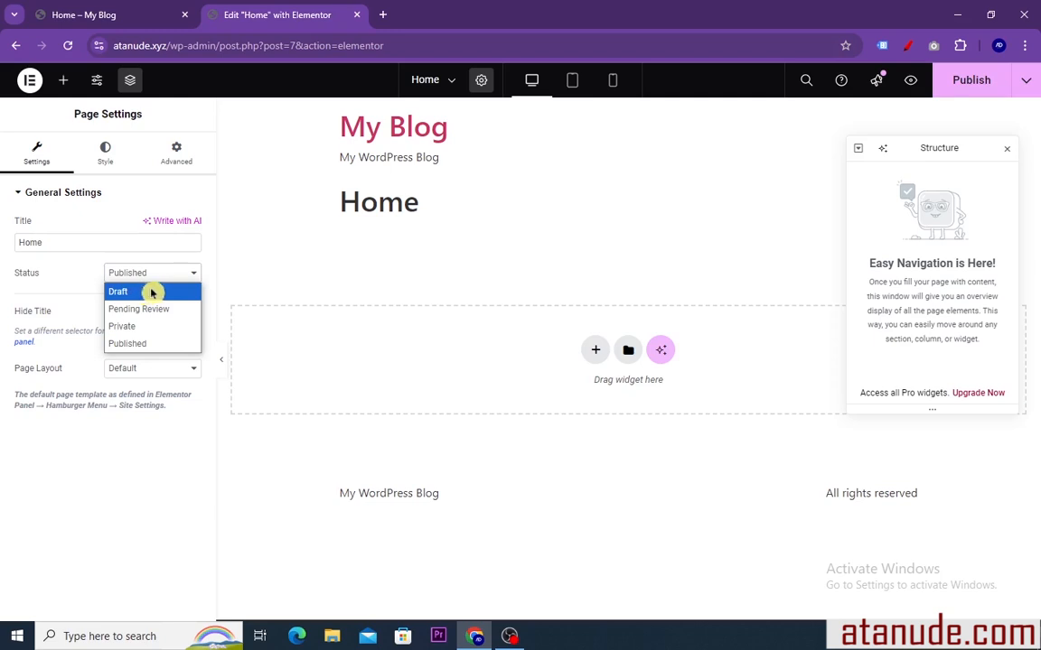
left_click(408, 275)
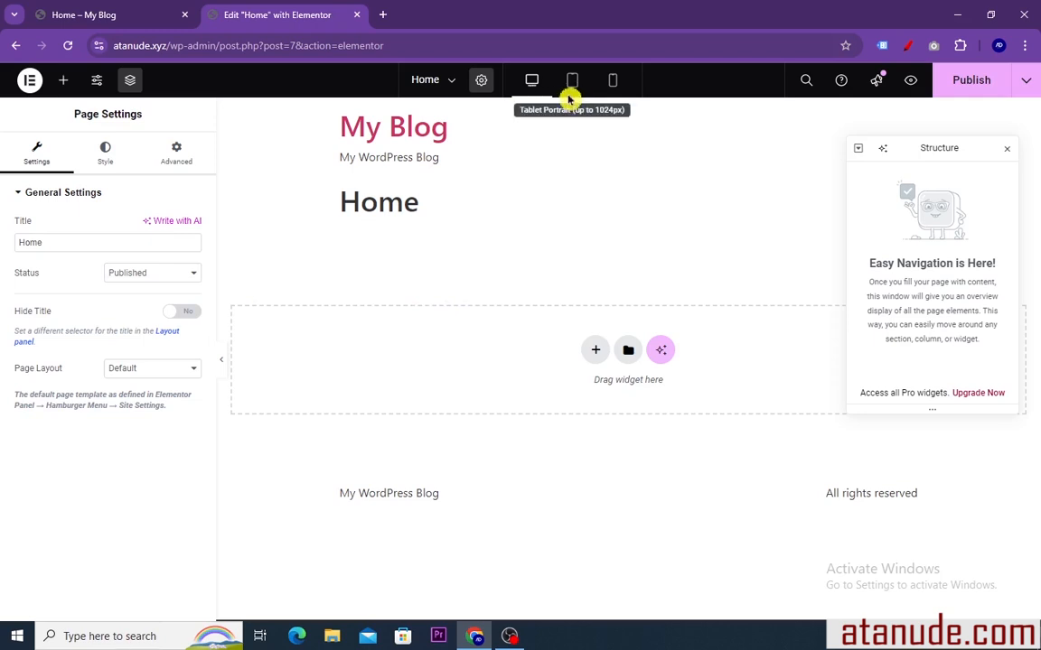
Preview the page in mobile portrait view, switch back to desktop view and close the structure overview
left_click(614, 82)
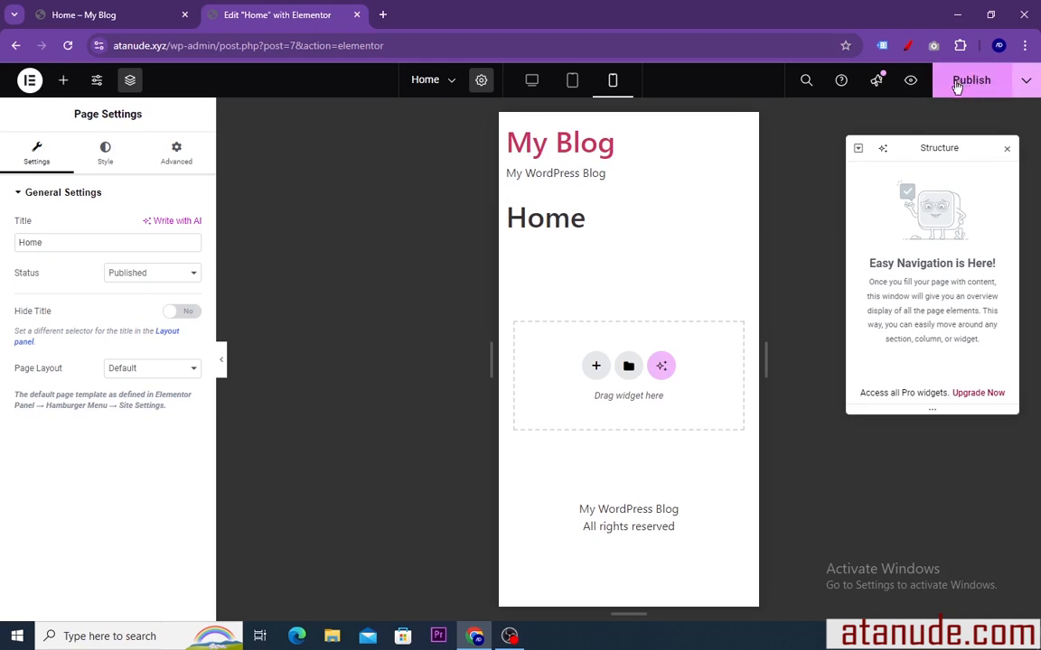
left_click(532, 81)
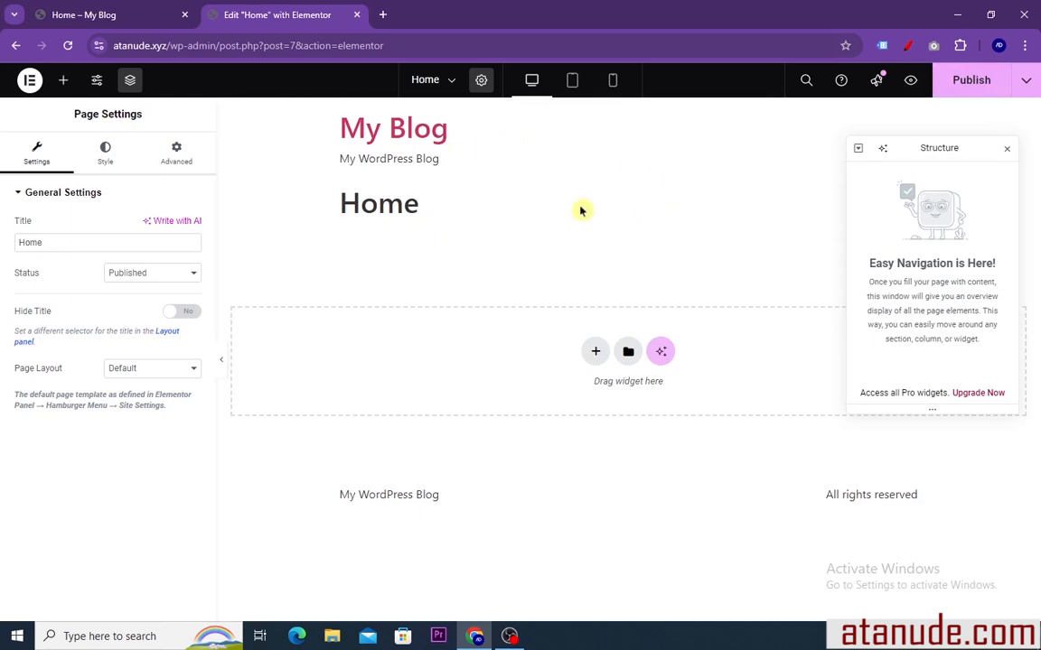
left_click(1006, 152)
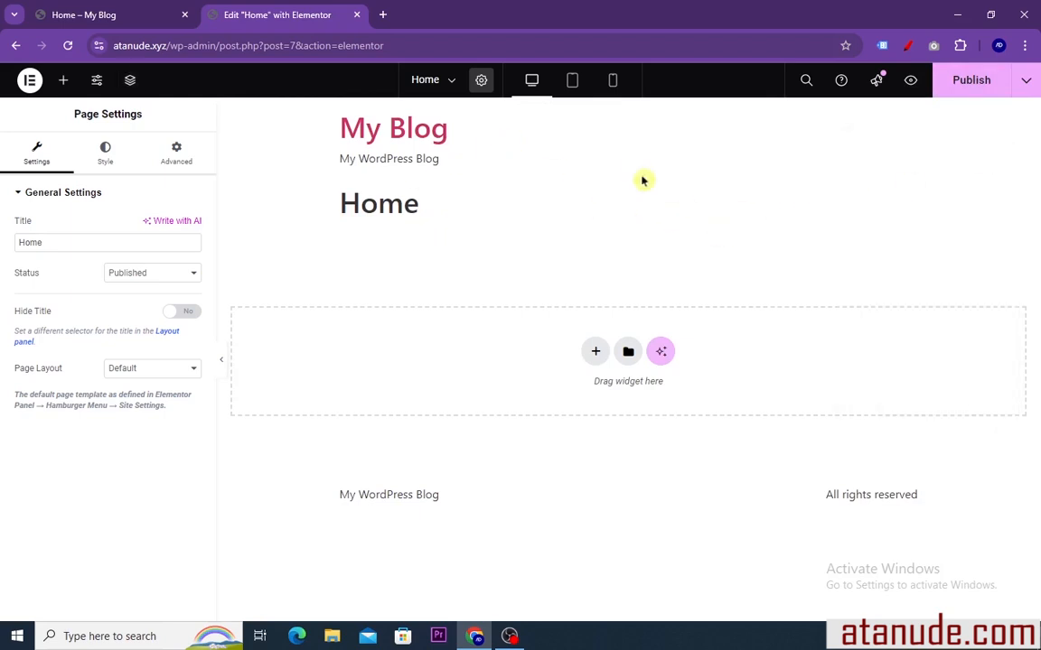
Add a Flexbox container with the single downward-direction structure to the page and return to the list of widgets
left_click(66, 82)
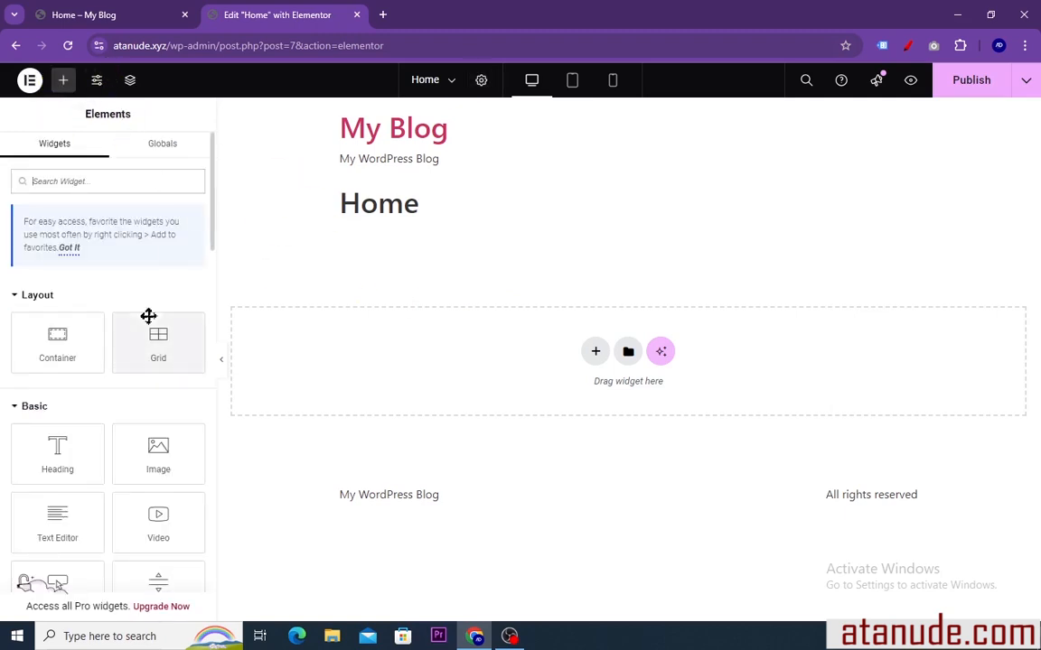
scroll(108, 420, "down", 2)
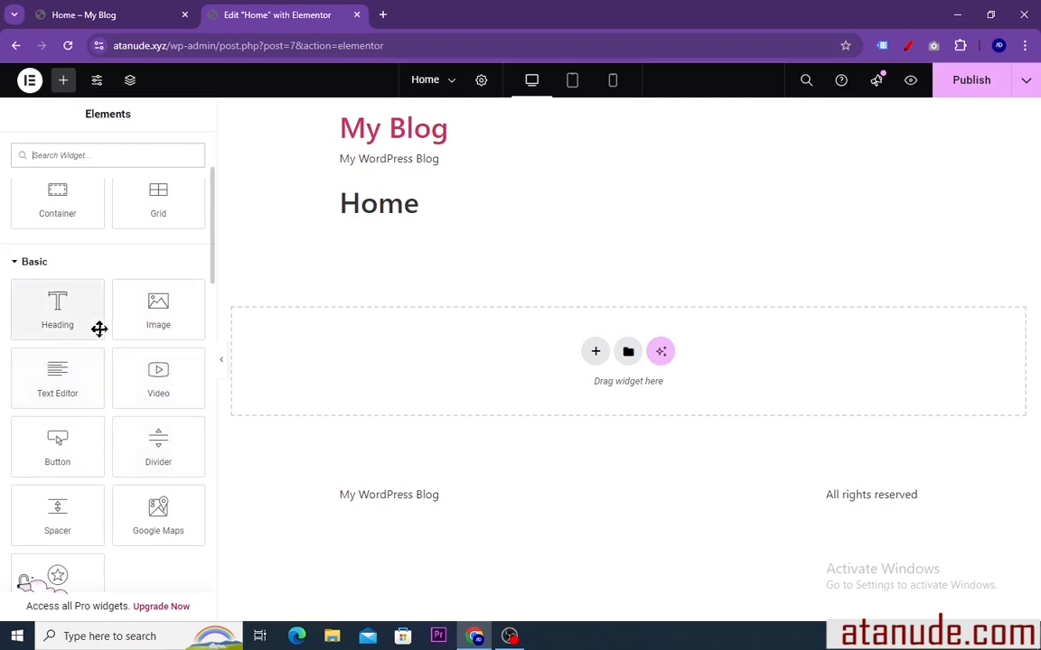
scroll(109, 349, "down", 1)
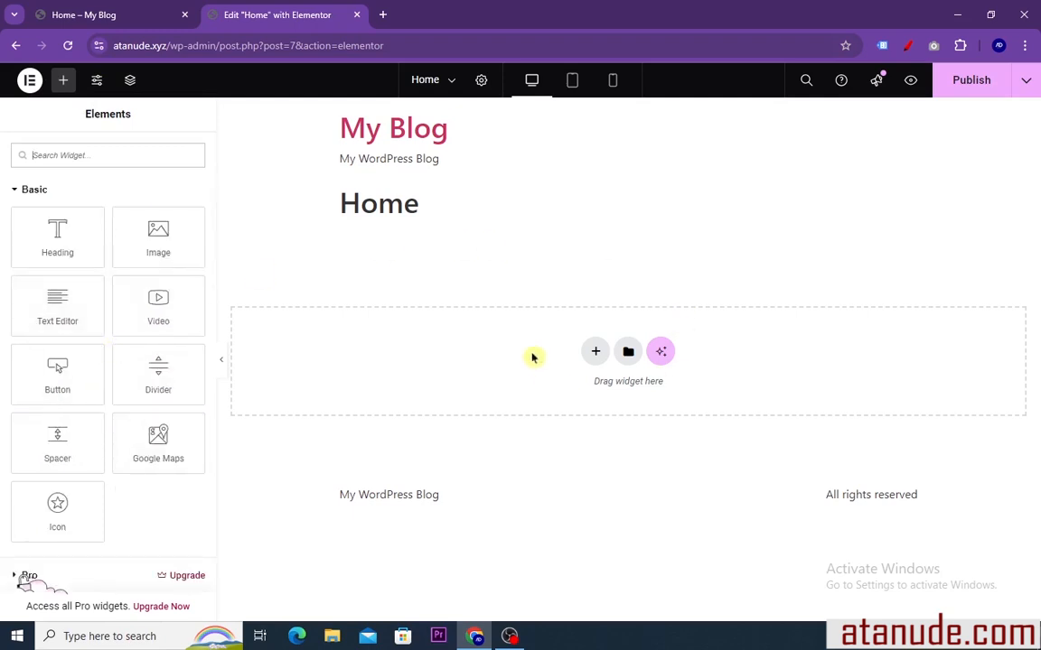
scroll(107, 284, "up", 1)
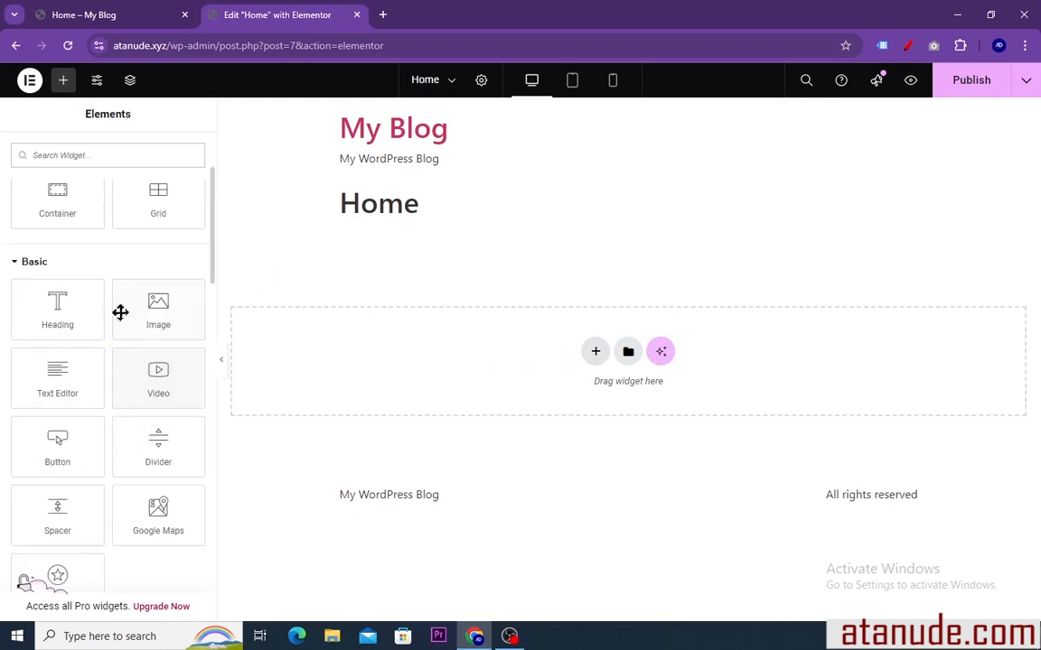
left_click(593, 353)
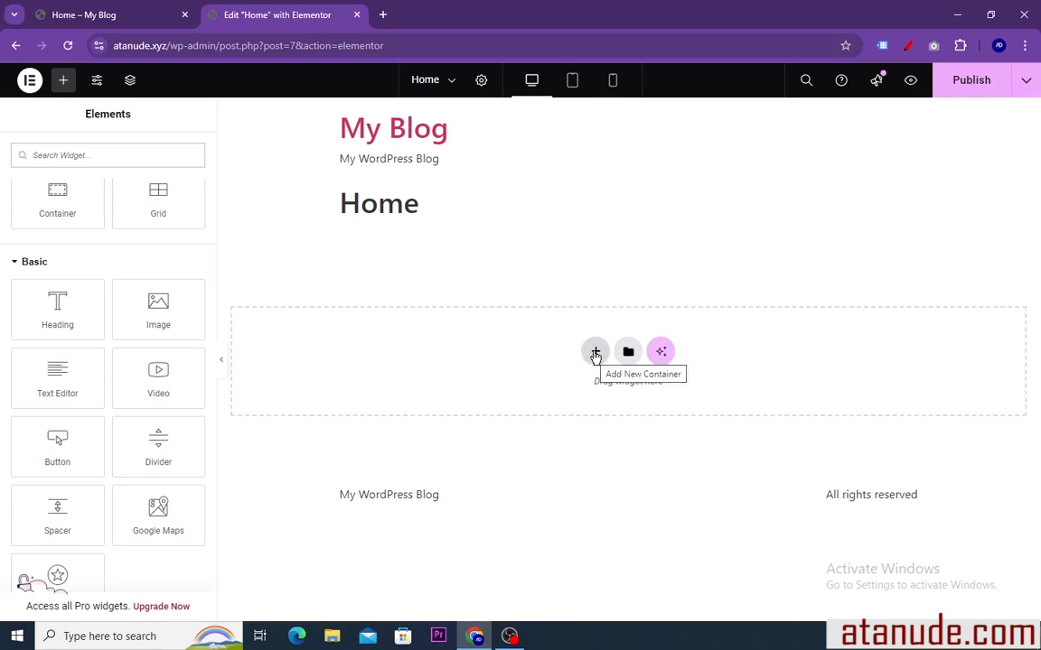
left_click(594, 355)
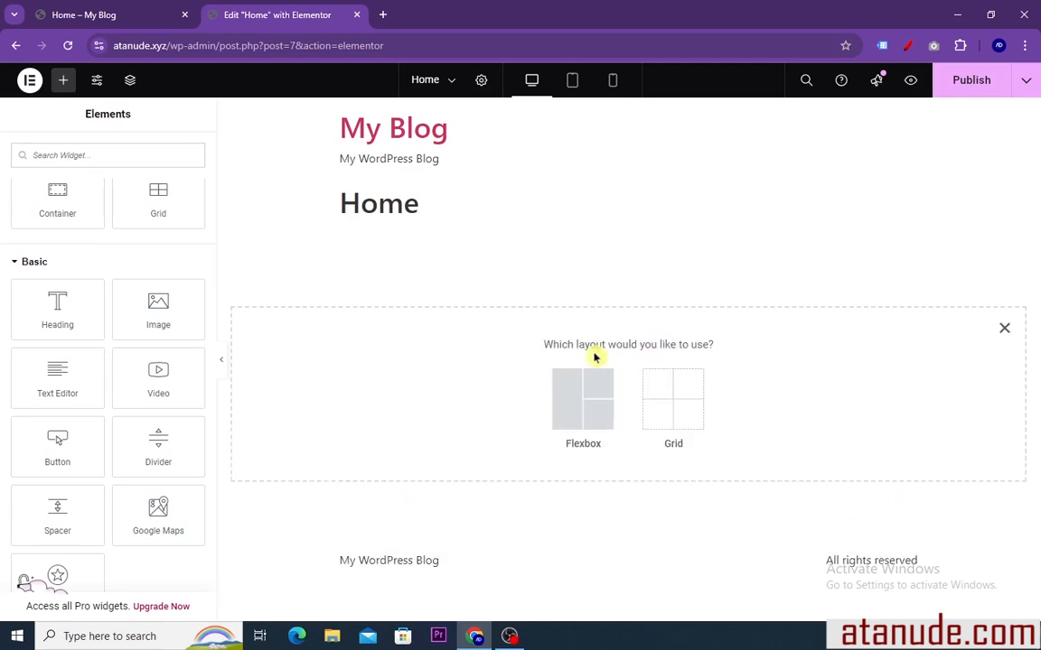
left_click(576, 411)
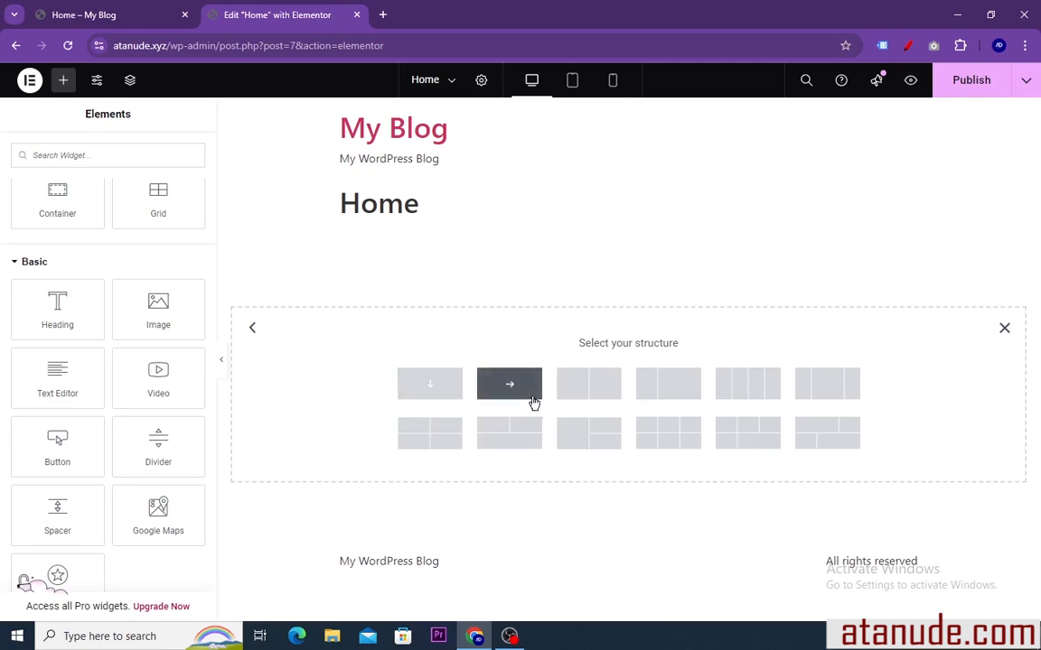
left_click(430, 386)
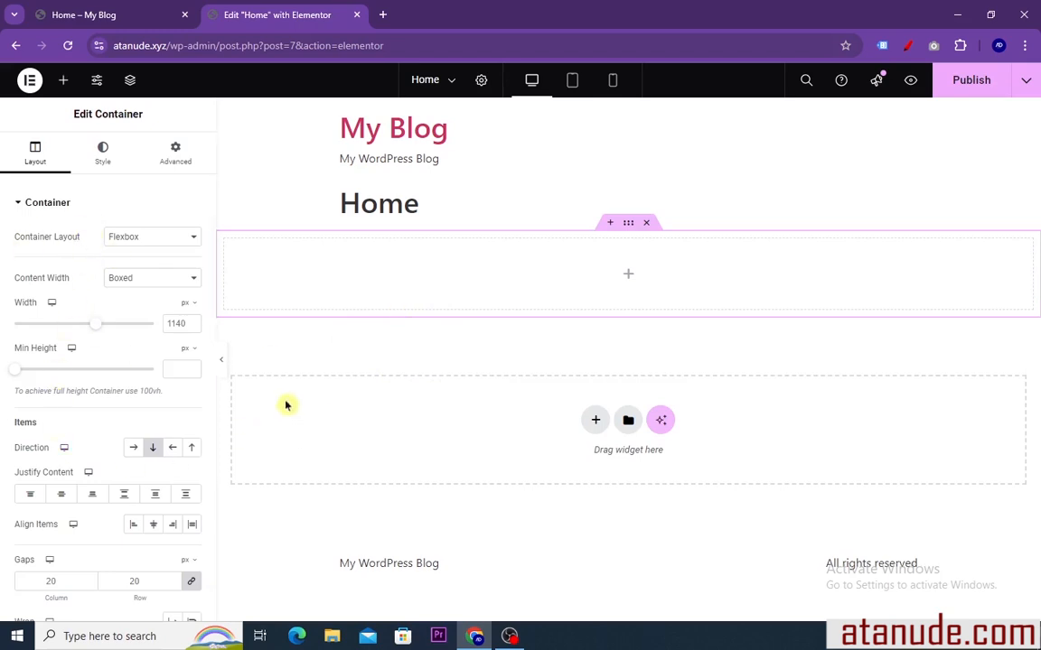
left_click(64, 83)
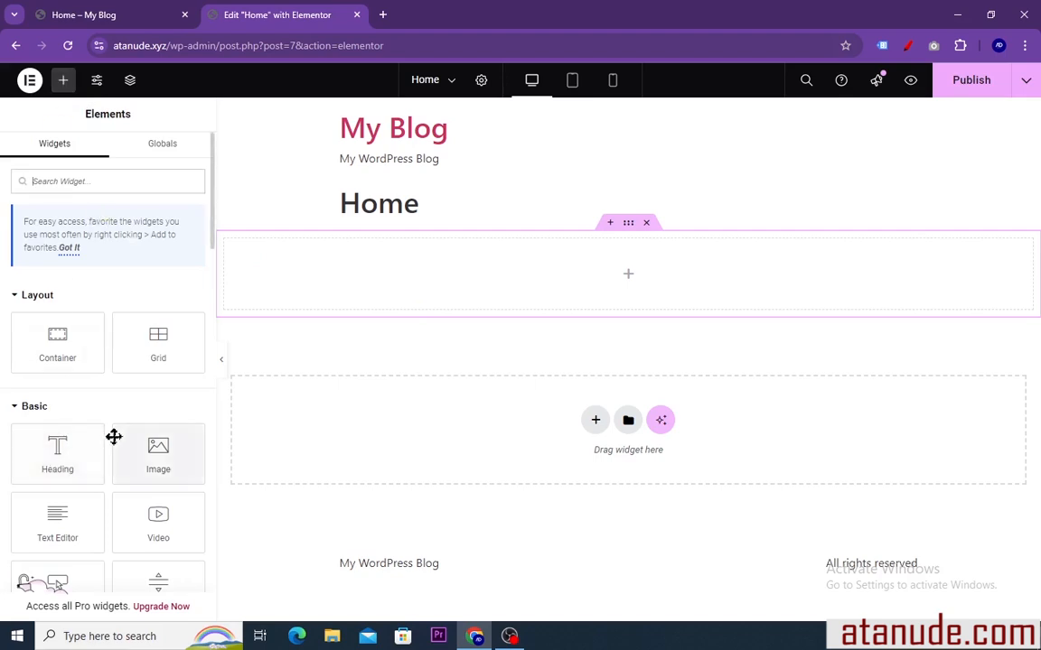
Add a Heading widget to the empty container and replace its title with "dfdffff"
left_click_drag(50, 456, 479, 280)
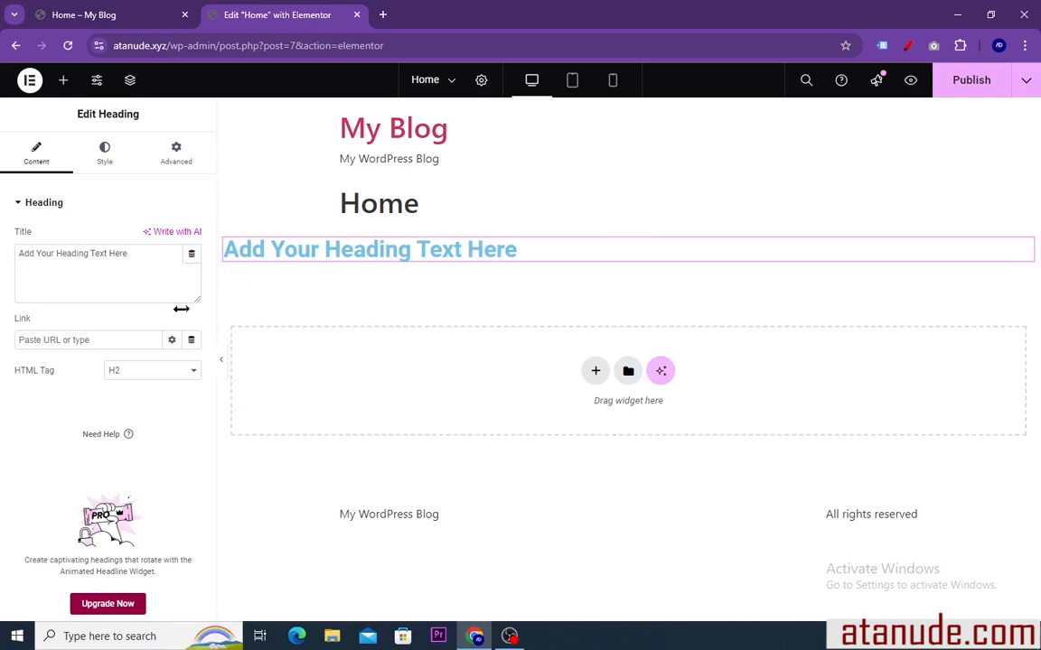
left_click(135, 257)
left_click_drag(128, 254, 3, 261)
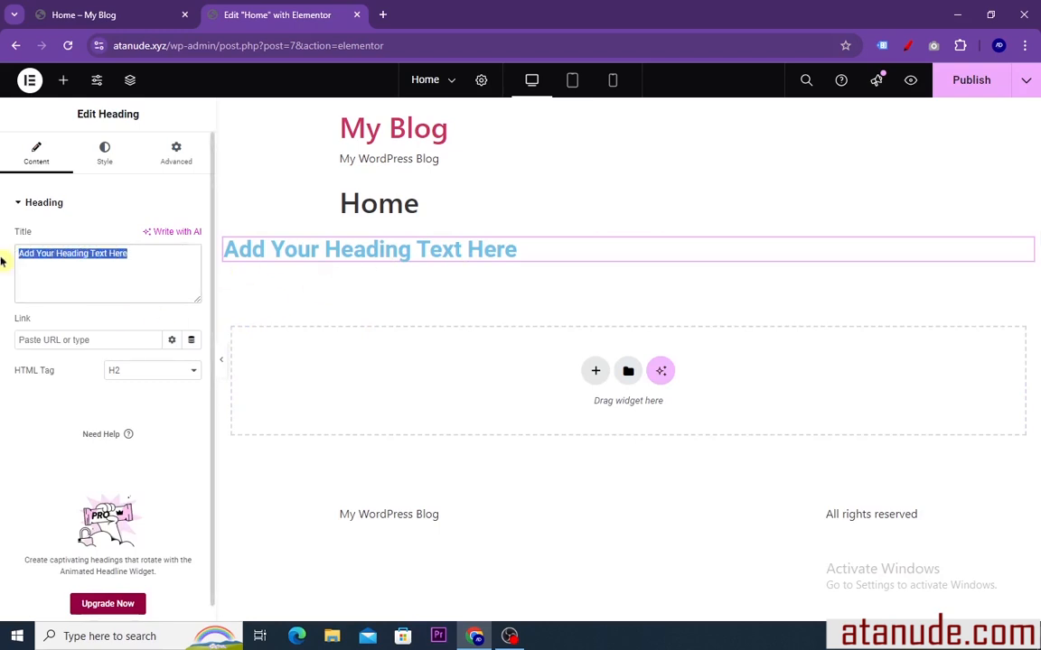
type("dfdffff")
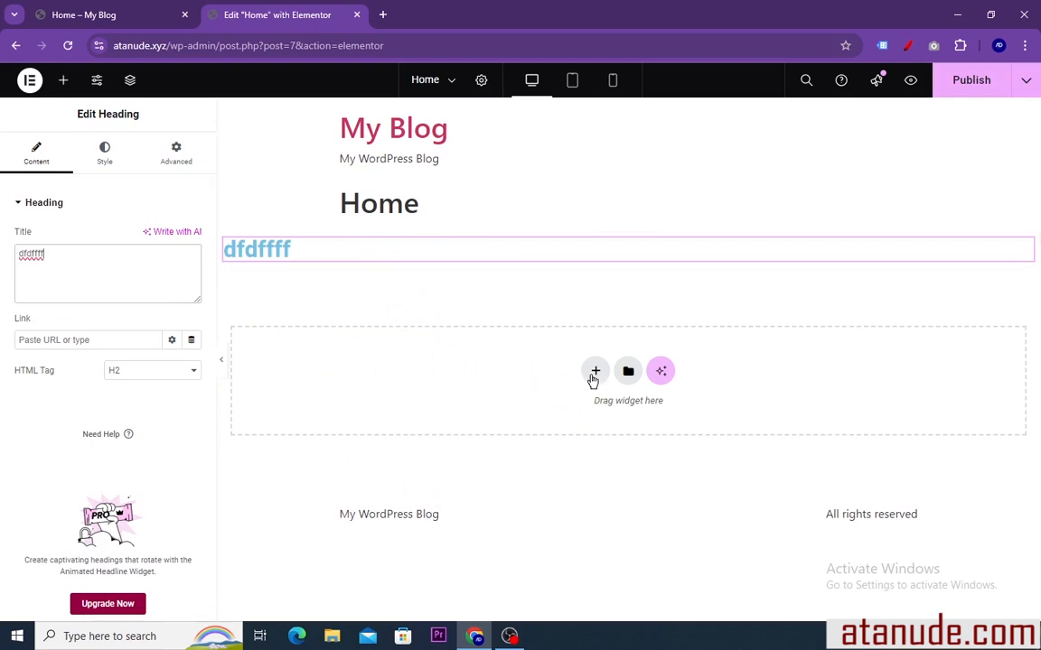
Add a Flexbox container with the two equal columns structure below the heading
left_click(596, 373)
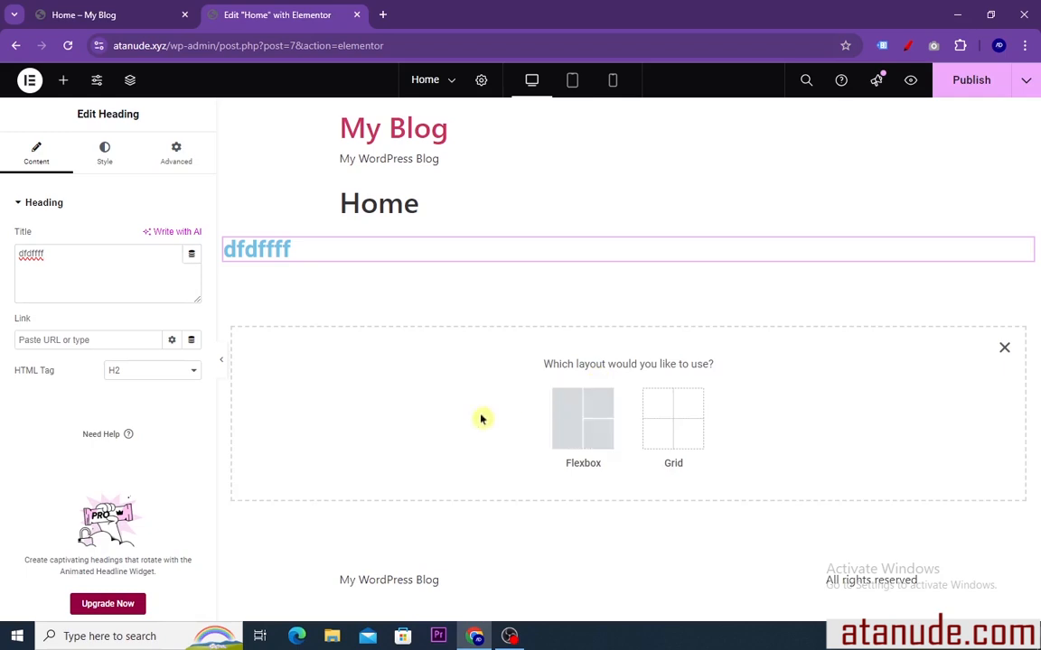
left_click(582, 439)
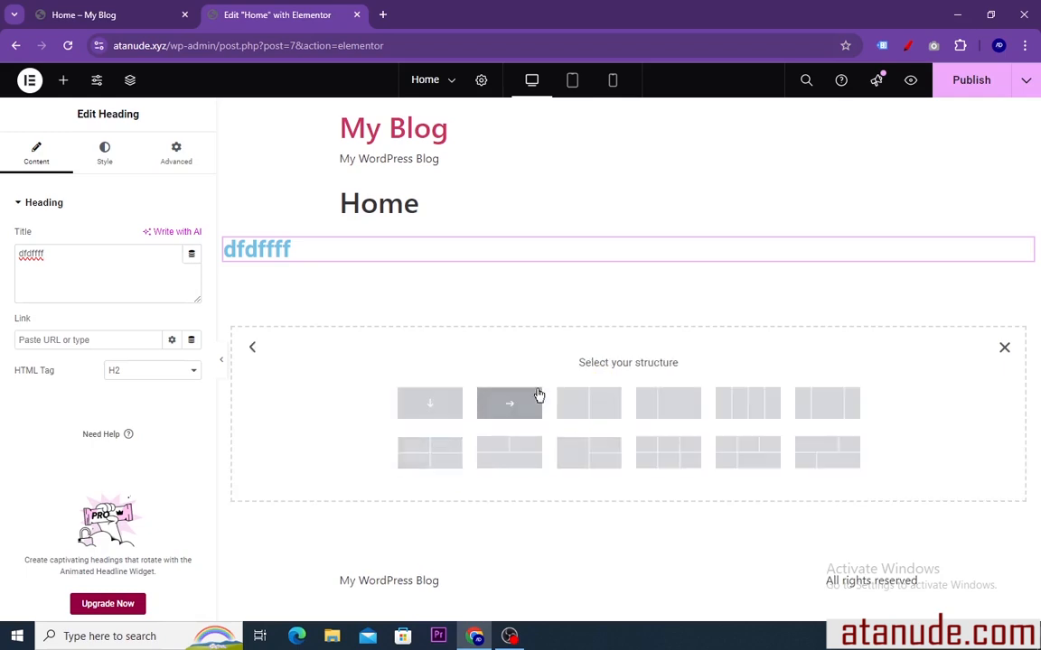
left_click(583, 409)
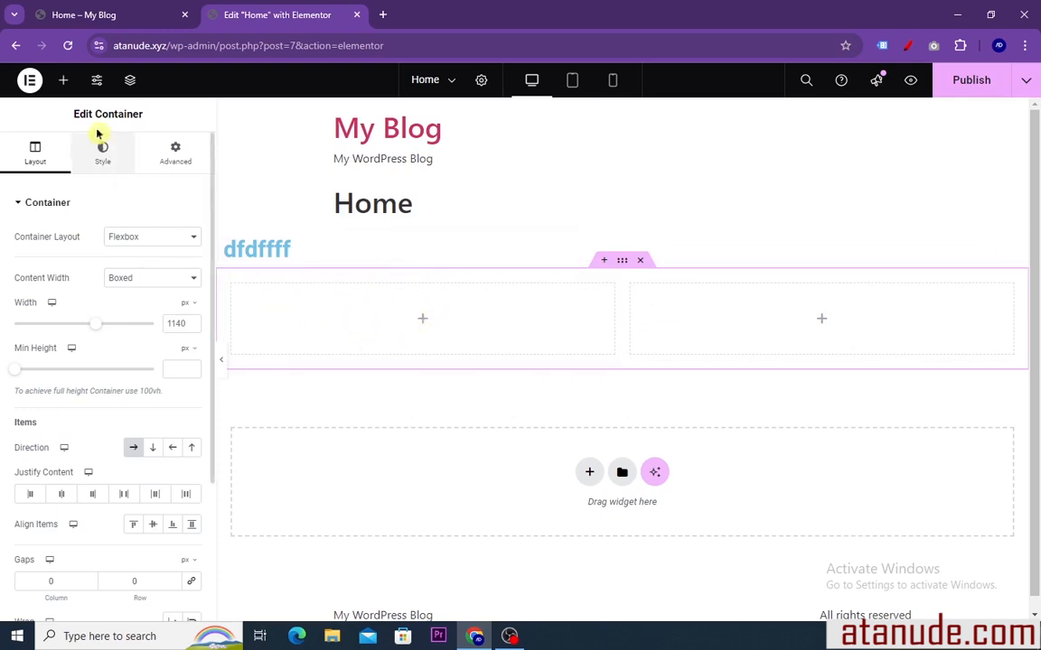
Place an Image widget in the left column of the two-column container
left_click(63, 84)
scroll(142, 342, "down", 1)
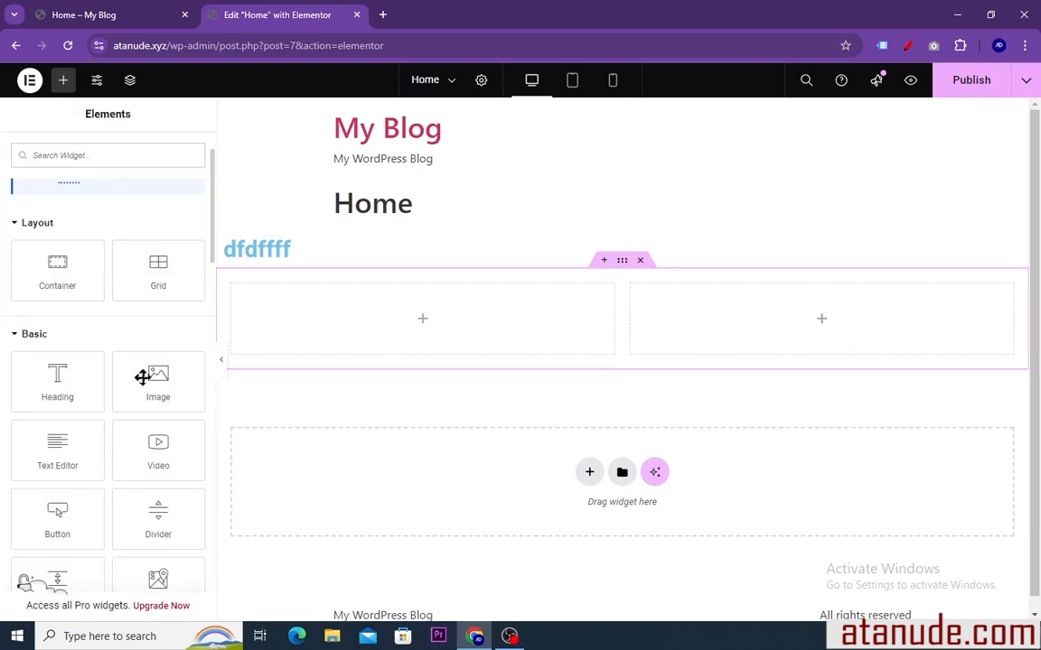
left_click_drag(153, 381, 371, 322)
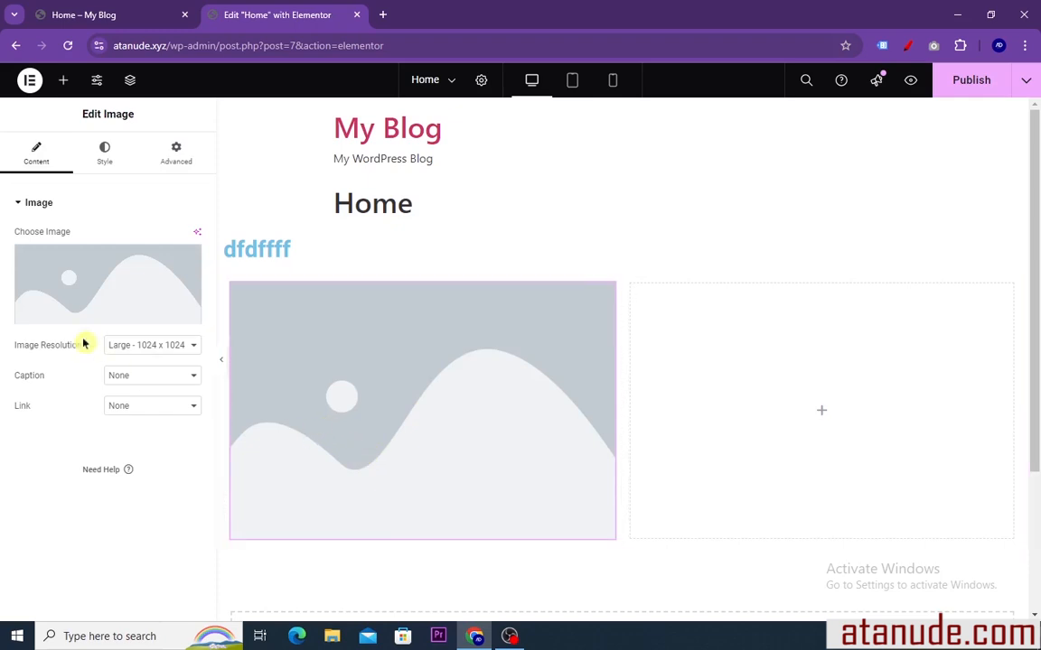
Upload the picture aaa (3) from the Downloads folder, insert it into the Image widget and look over it on the page
mouse_move(40, 281)
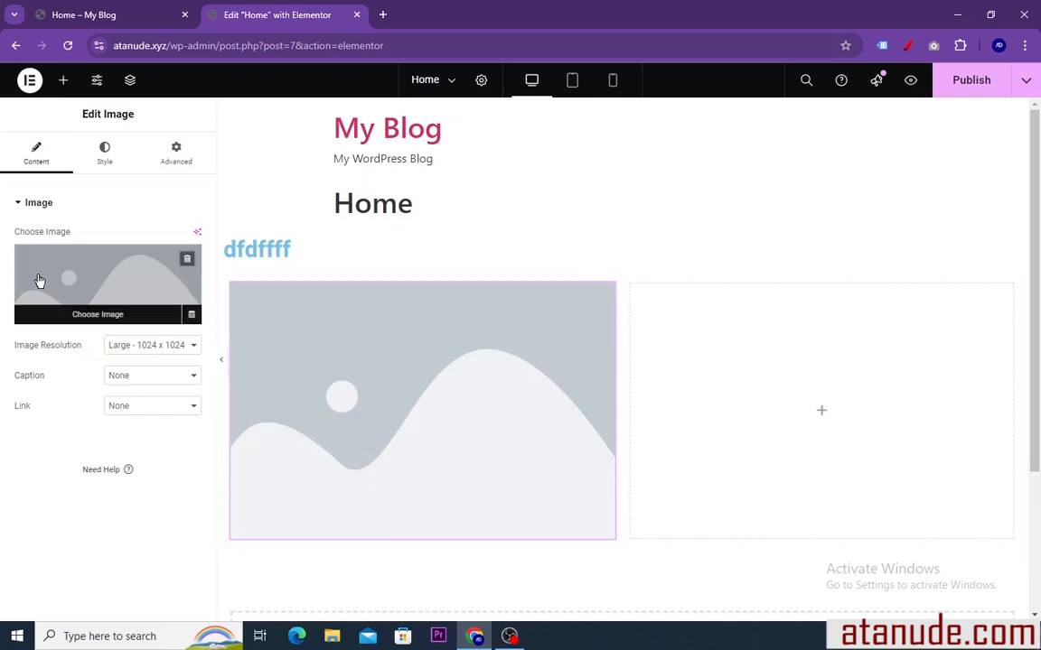
left_click(91, 320)
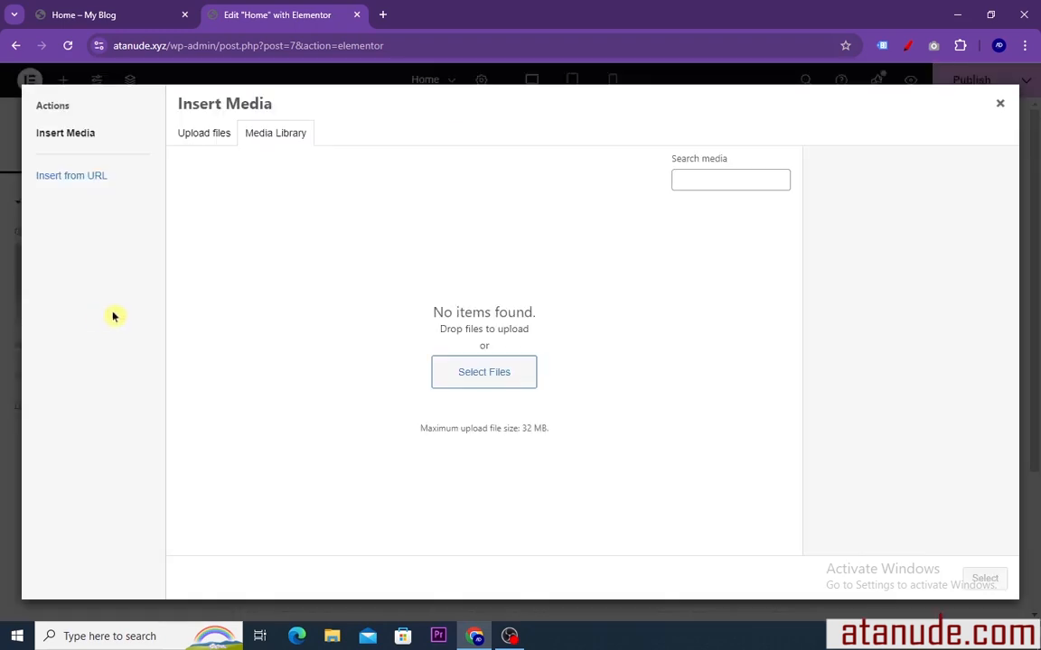
left_click(204, 135)
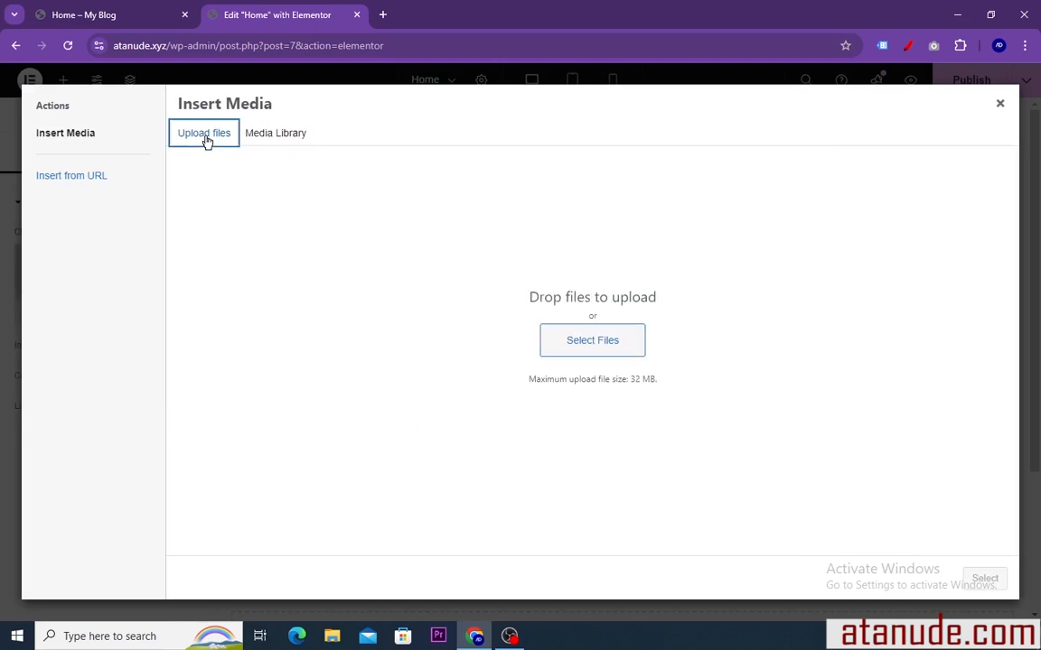
left_click(593, 343)
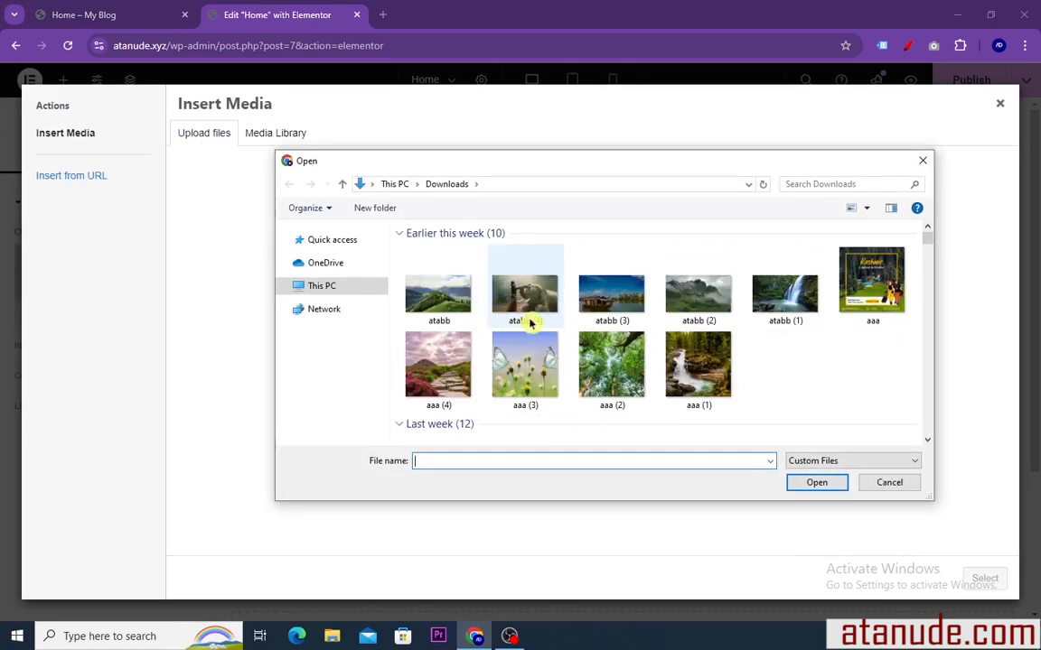
left_click(526, 379)
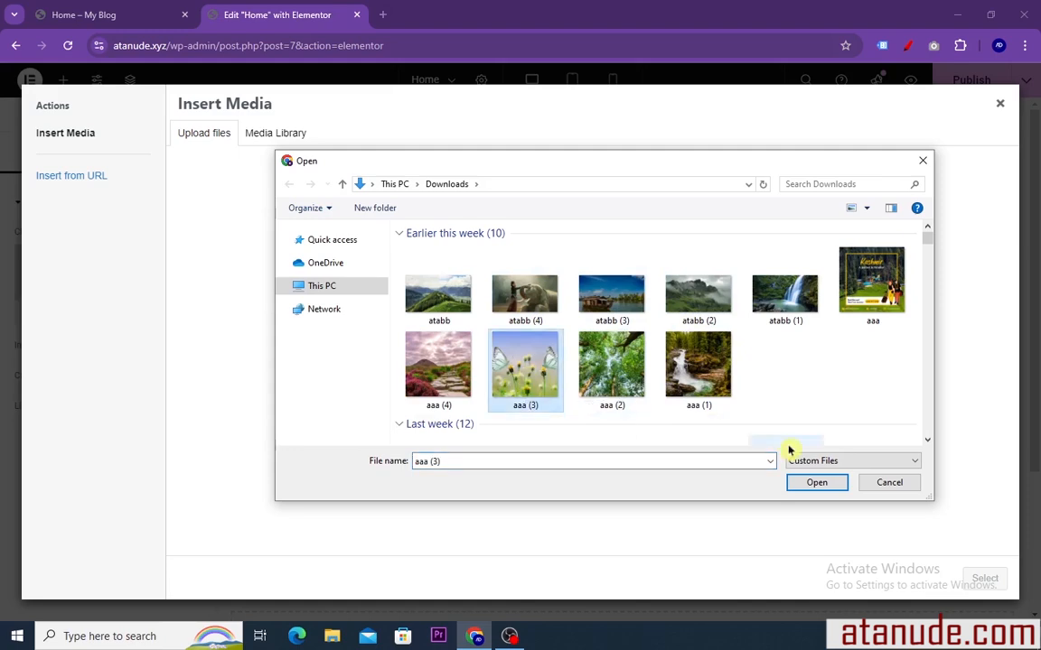
left_click(815, 482)
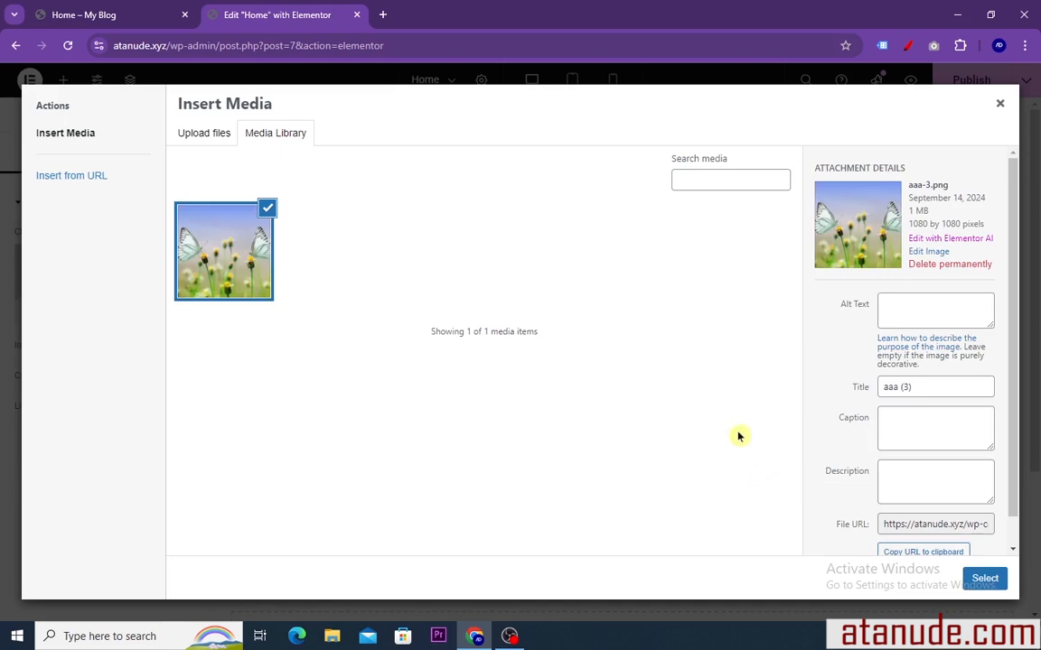
left_click(985, 579)
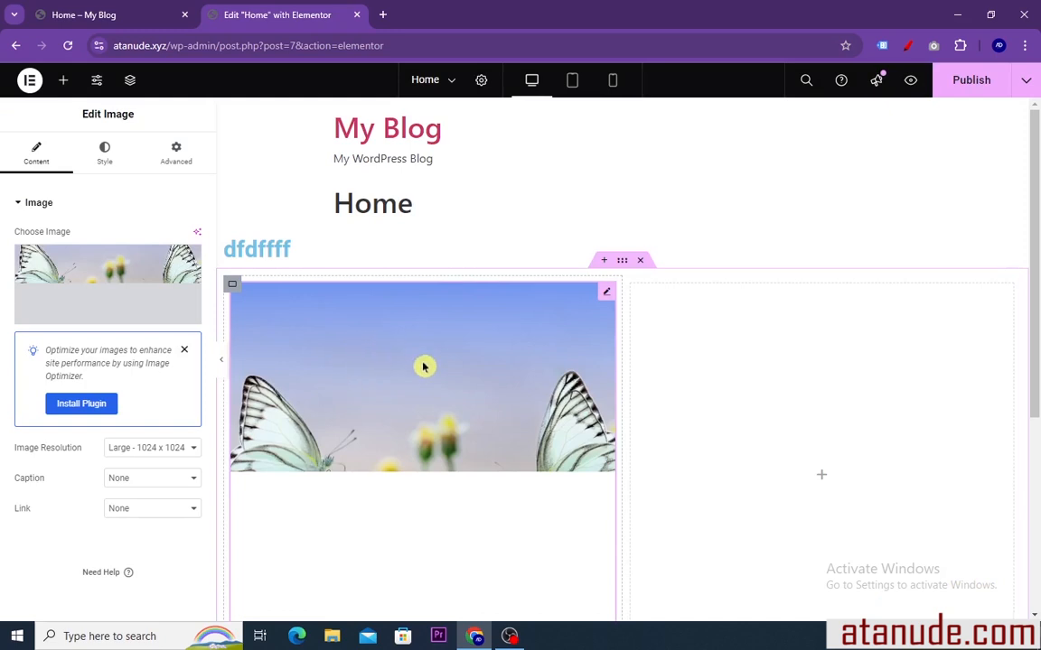
scroll(434, 366, "down", 2)
scroll(435, 371, "up", 1)
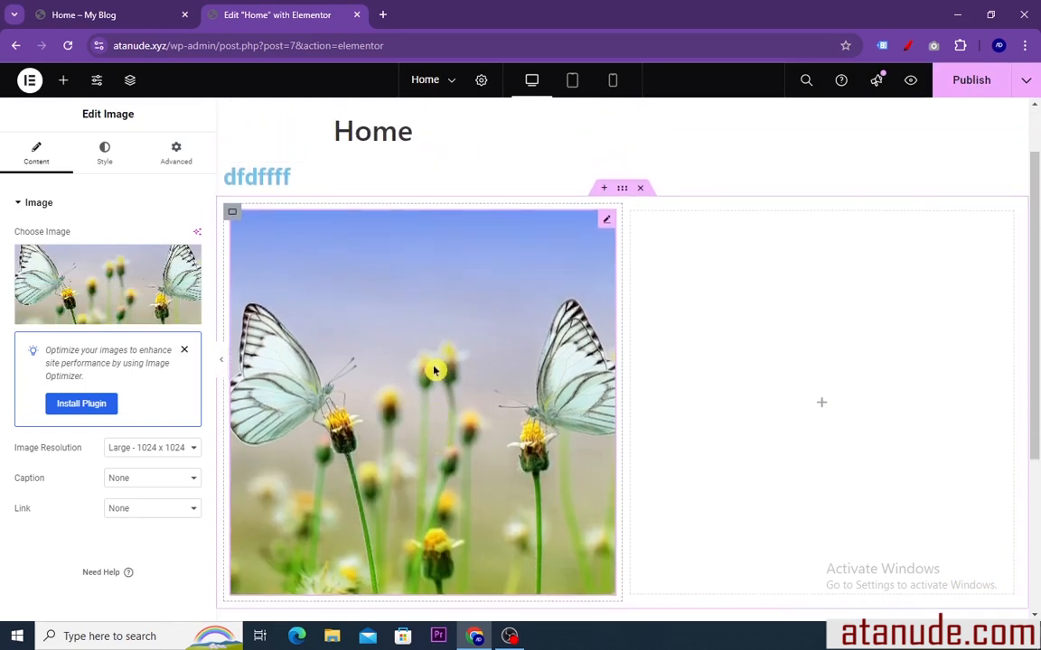
scroll(434, 366, "up", 1)
scroll(434, 367, "down", 2)
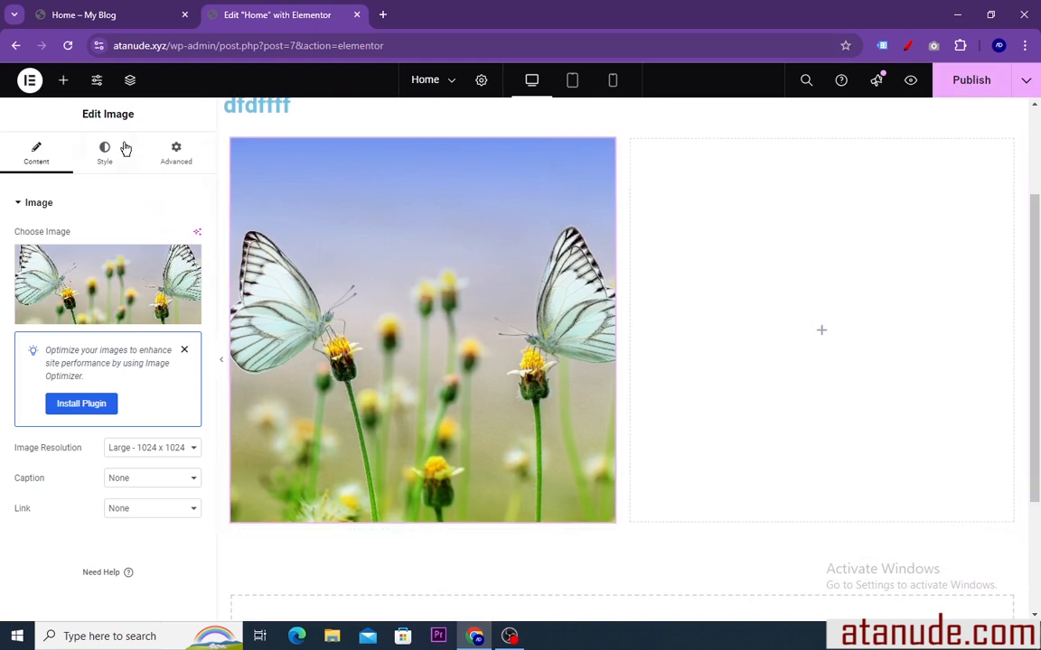
Place a Button widget directly below the butterfly image in the left column
left_click(65, 82)
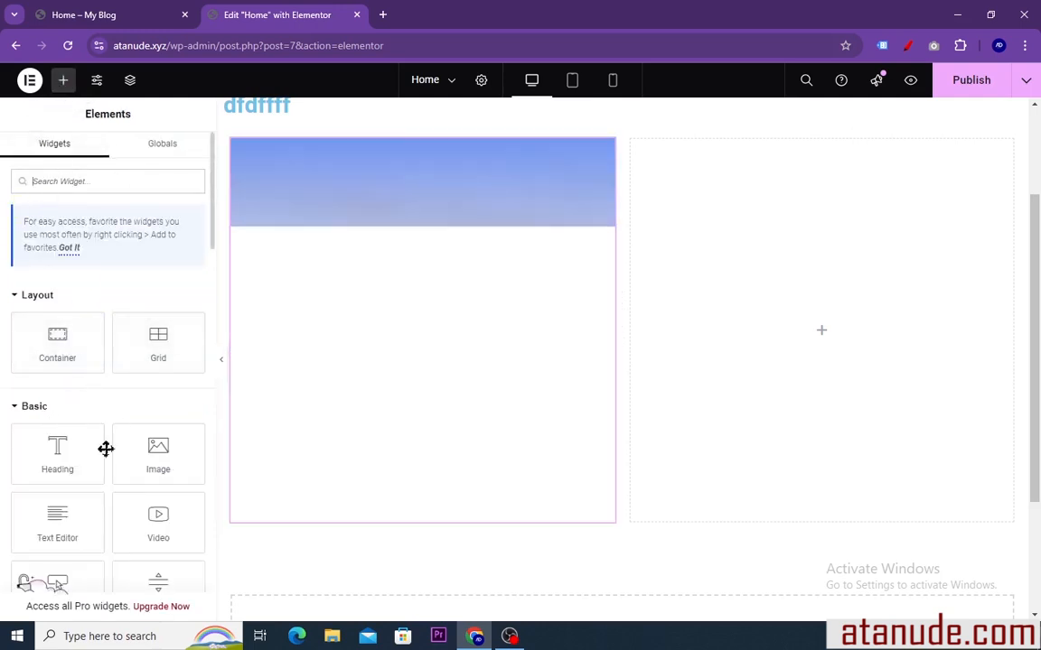
scroll(54, 407, "down", 3)
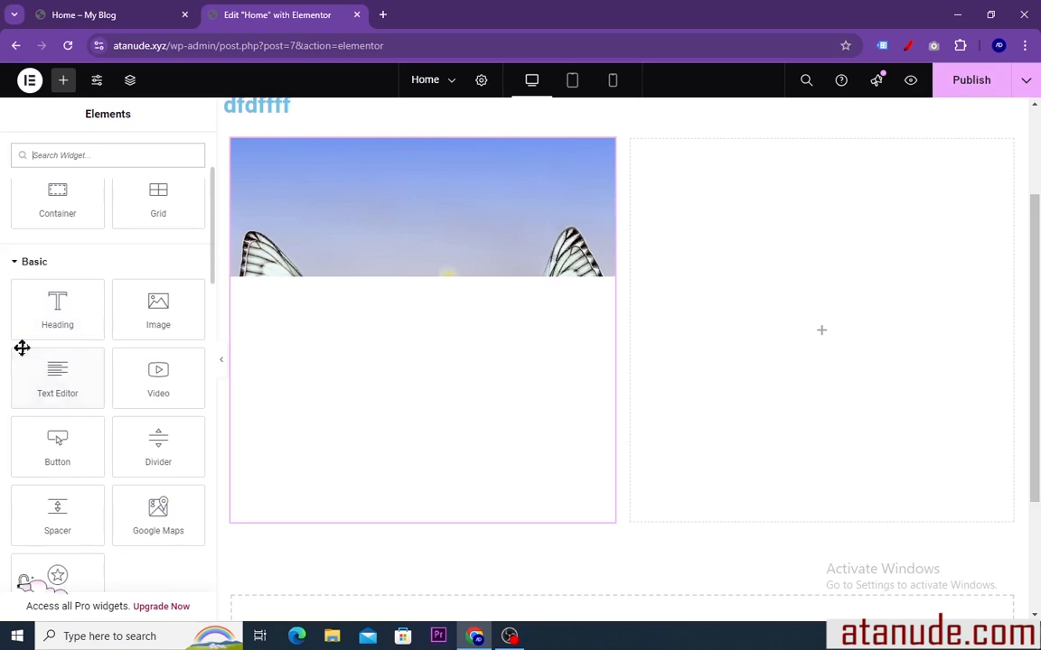
scroll(93, 375, "down", 2)
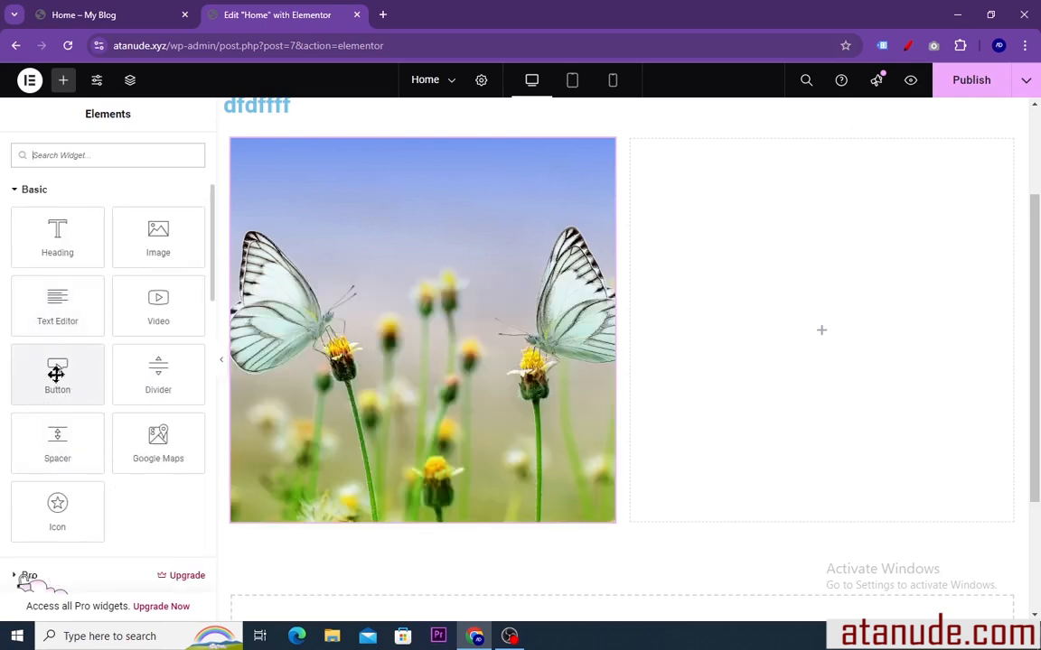
left_click_drag(56, 374, 323, 517)
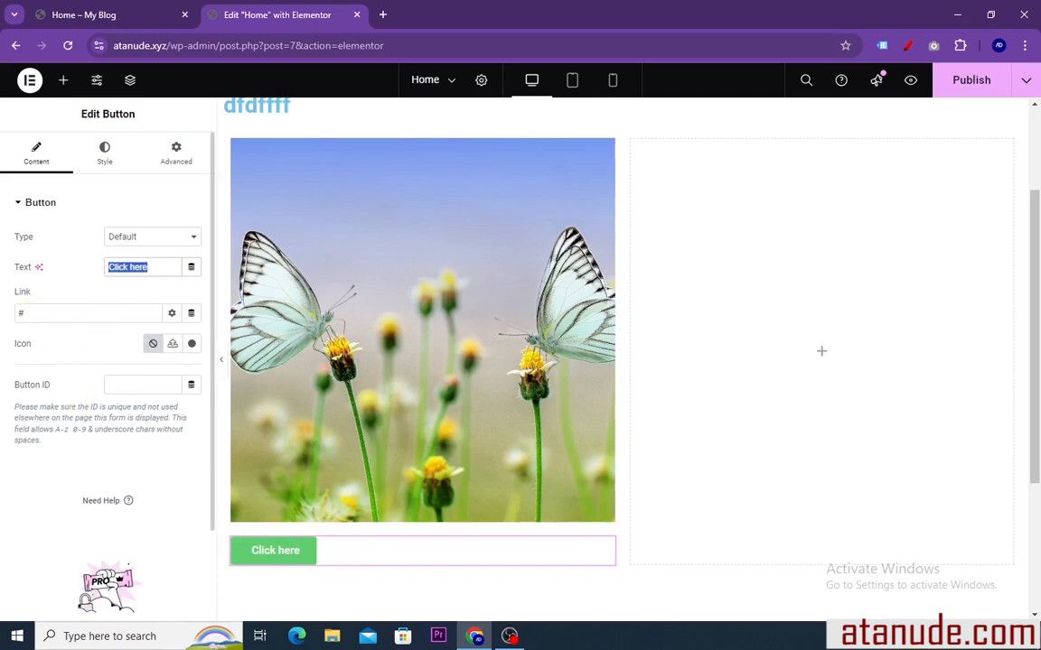
Review the button's link field and insert the Angry icon from the icon library into the button
left_click(26, 313)
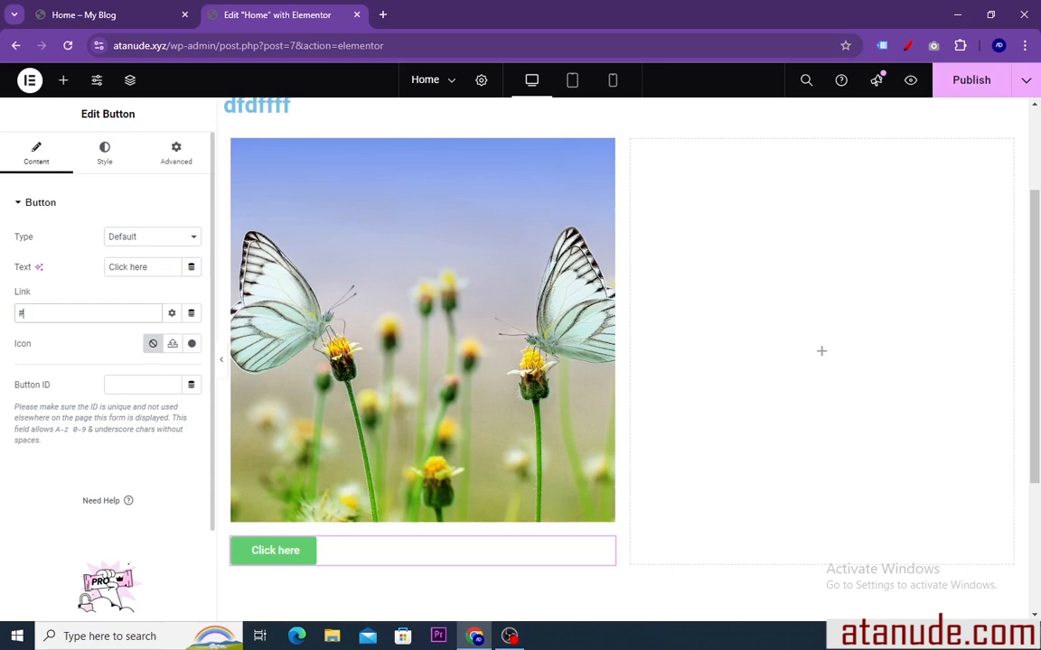
left_click(194, 345)
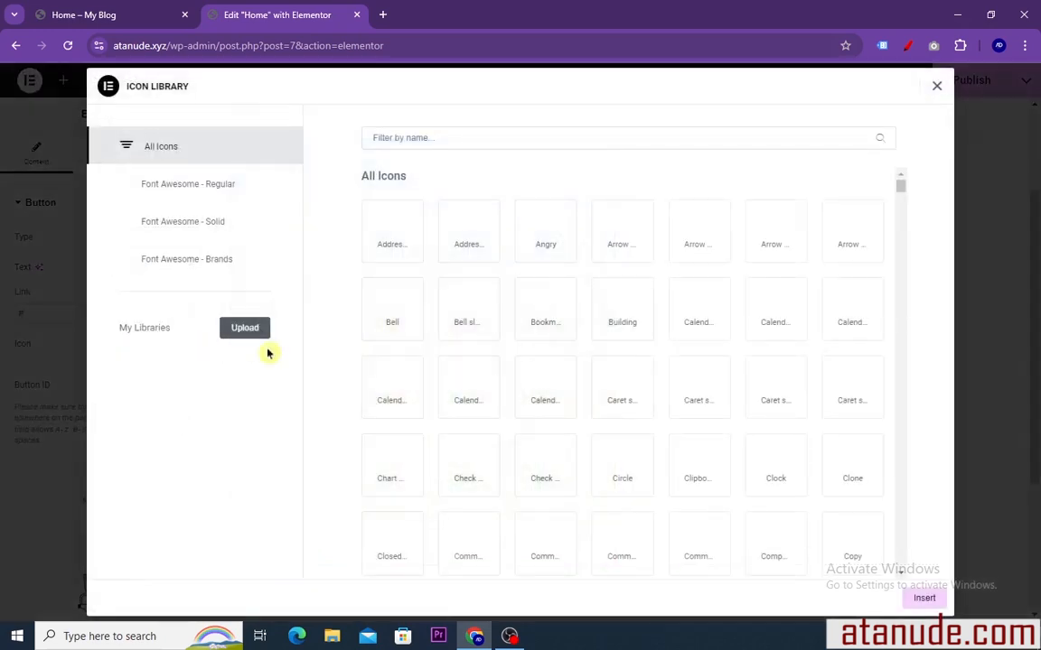
left_click(548, 235)
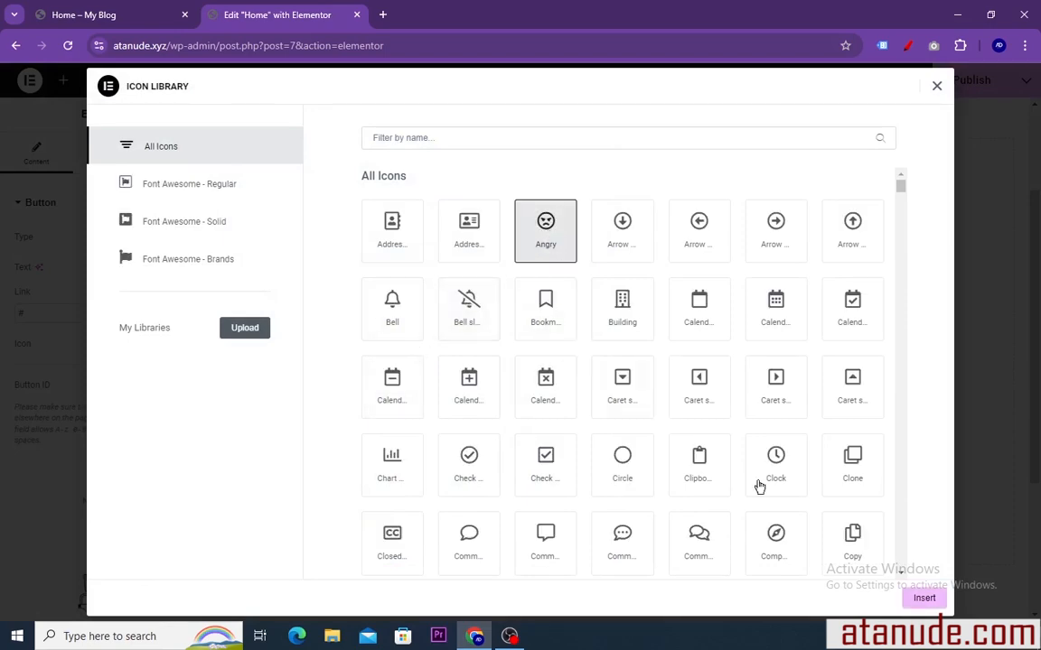
left_click(924, 599)
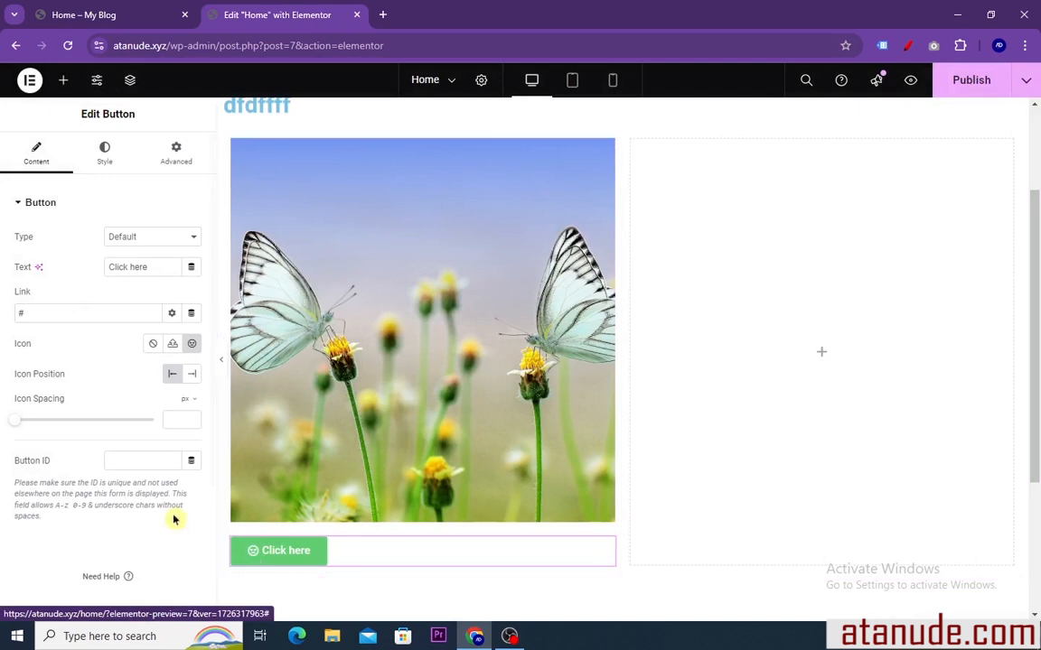
Set the button's icon spacing to 9 px and move the icon to the end of the text
left_click_drag(18, 425, 41, 426)
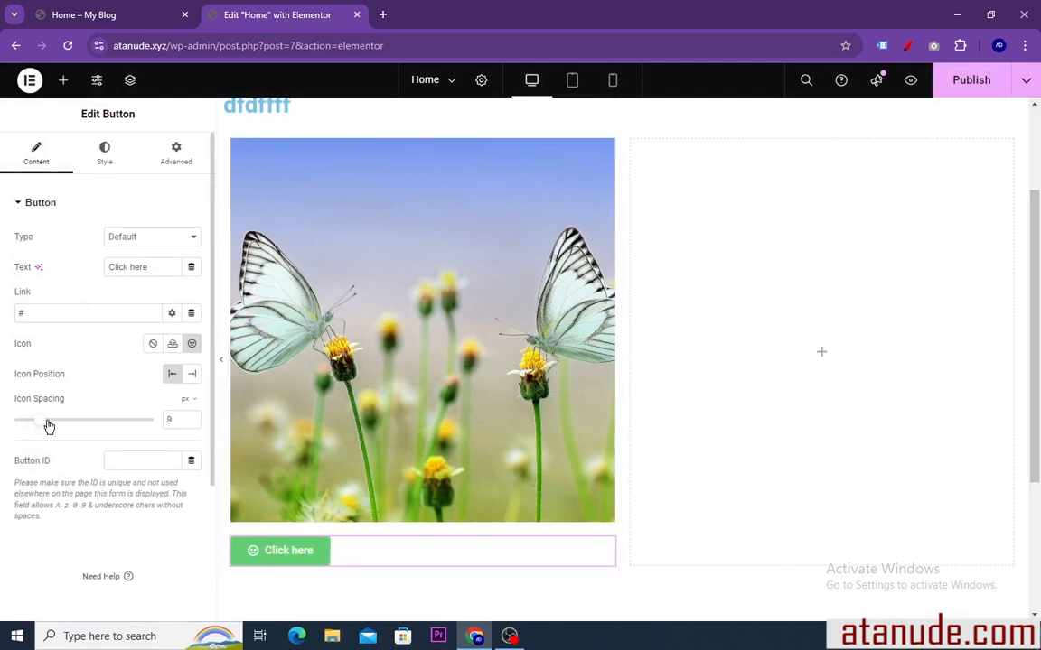
left_click(192, 376)
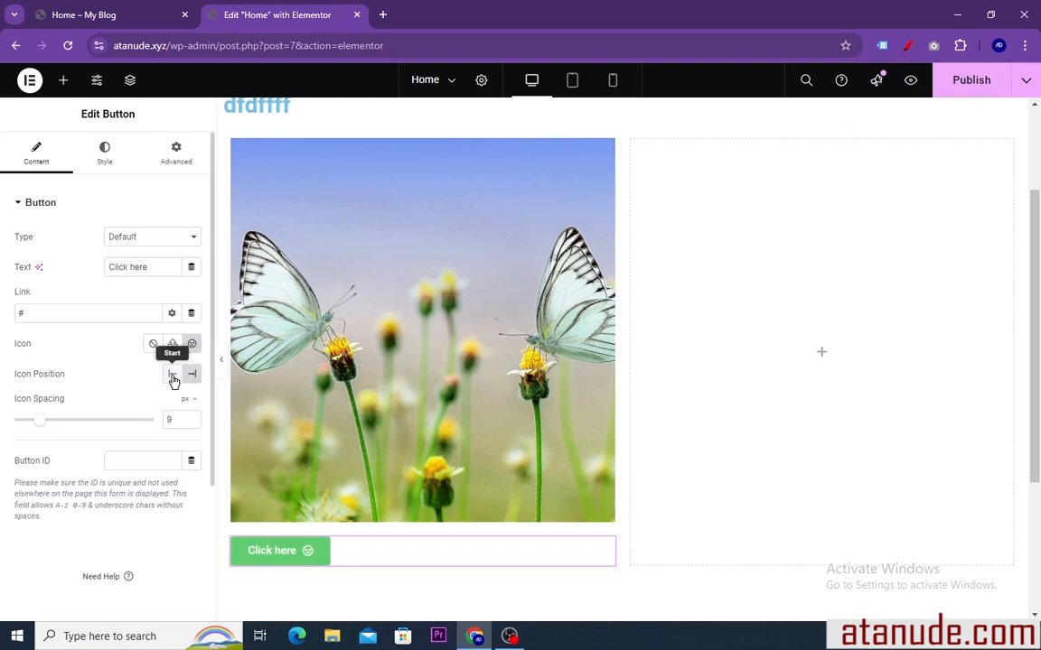
left_click(171, 374)
left_click(191, 378)
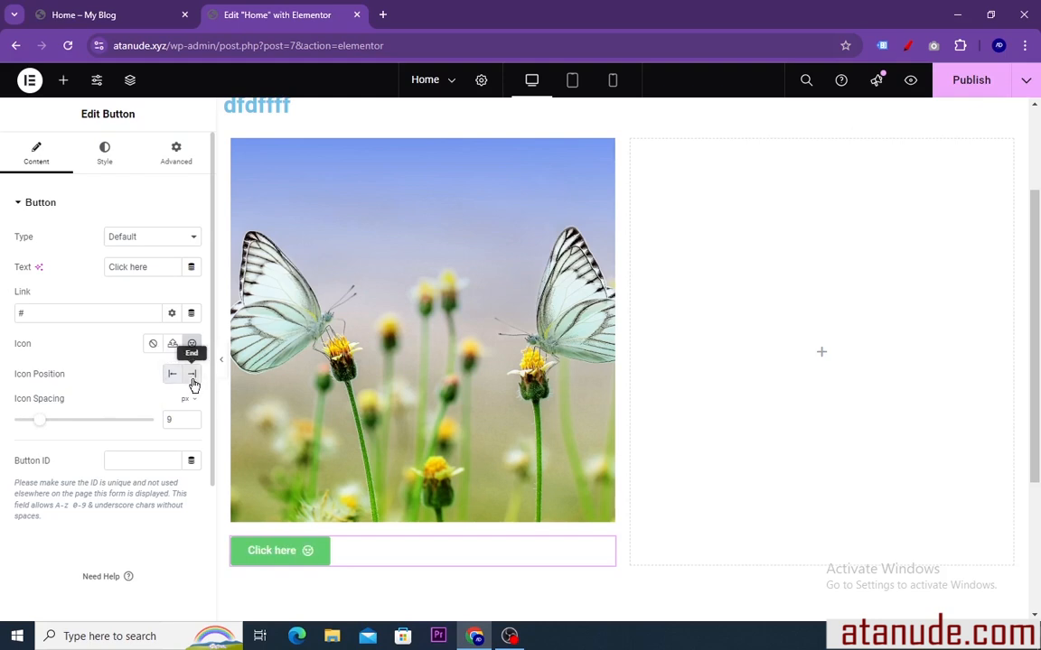
Try the right alignment for the button and set its position to center in the style settings
left_click(105, 151)
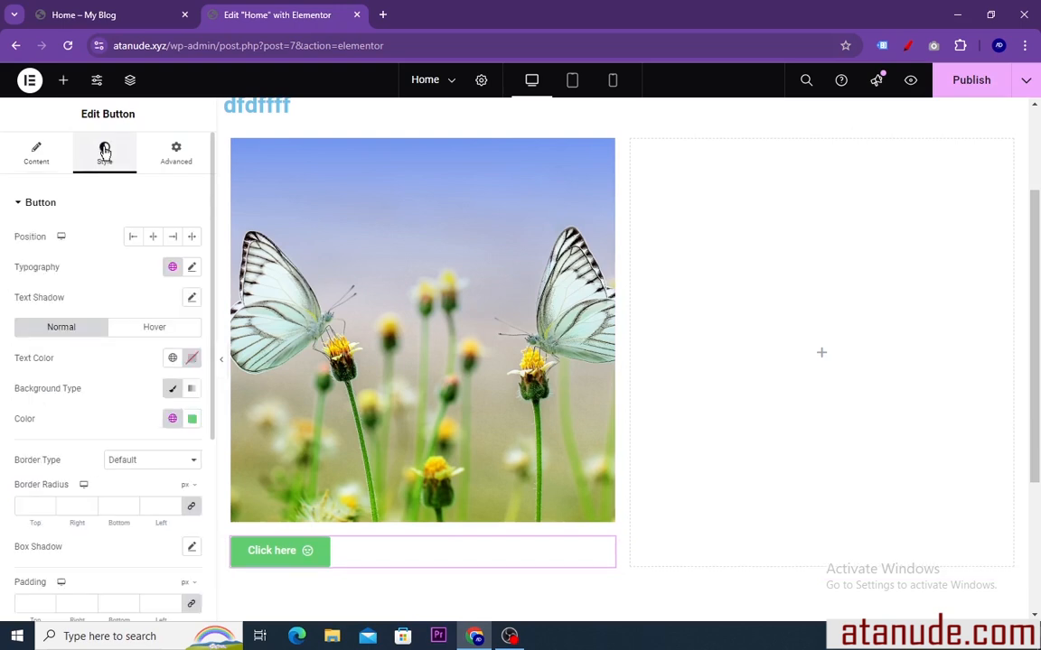
left_click(152, 239)
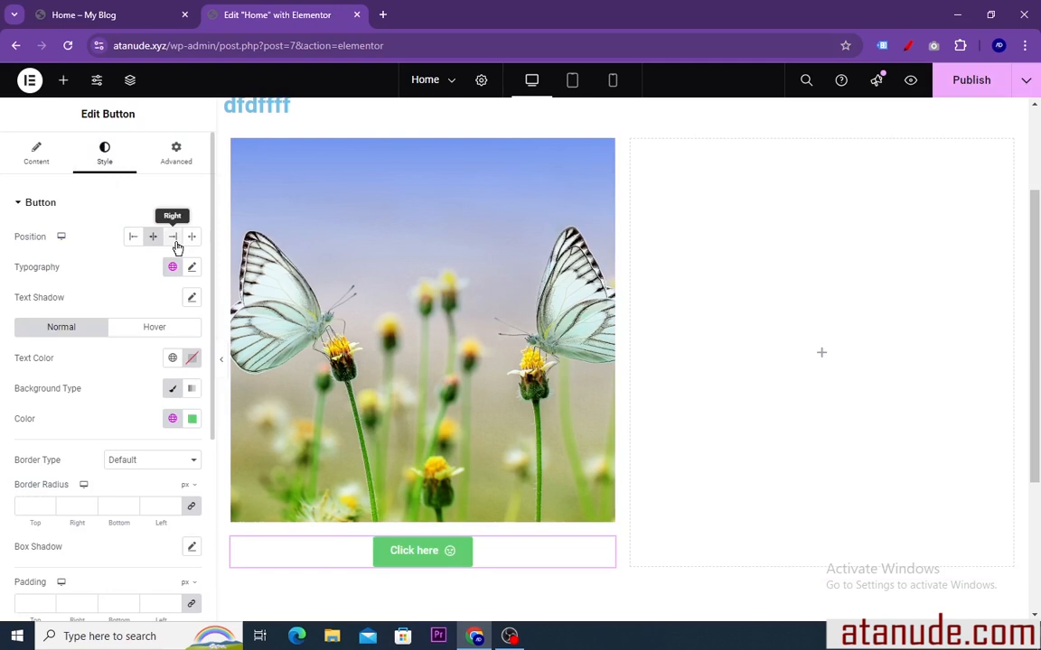
left_click(173, 240)
left_click(153, 237)
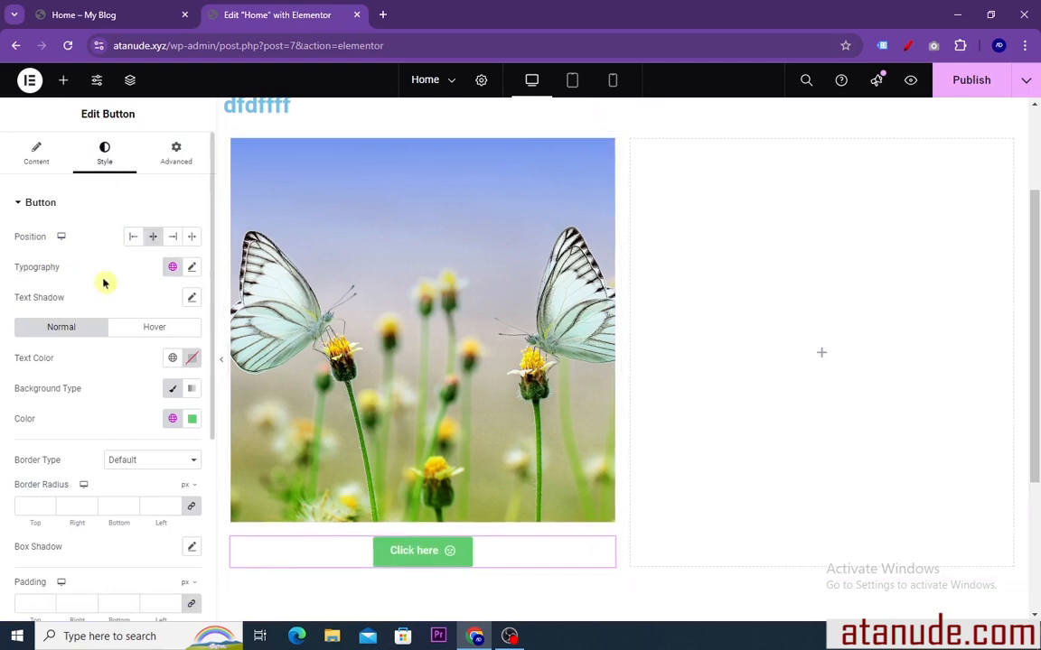
Change the button's typography family to Rock Salt after trying the Road Rage font
left_click(192, 268)
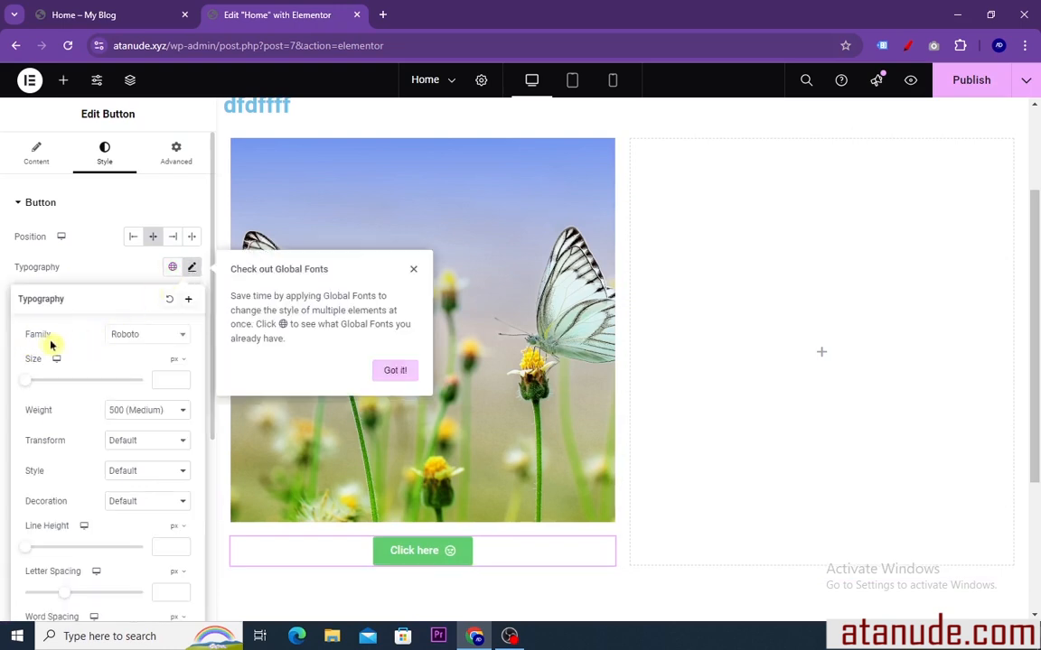
left_click(178, 336)
left_click(132, 395)
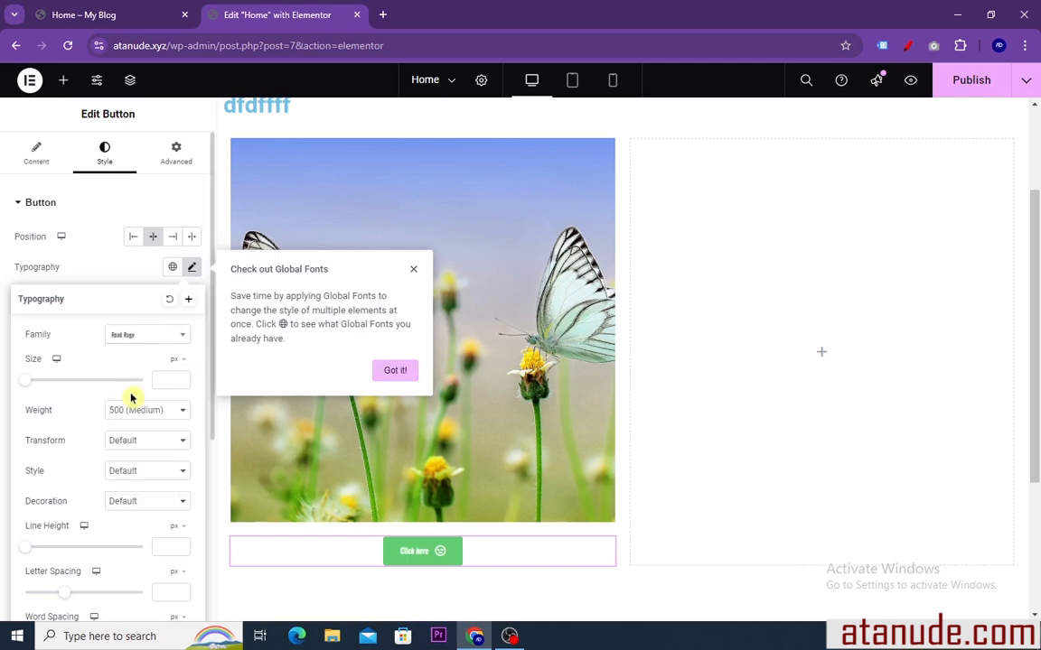
left_click(183, 337)
scroll(138, 451, "down", 3)
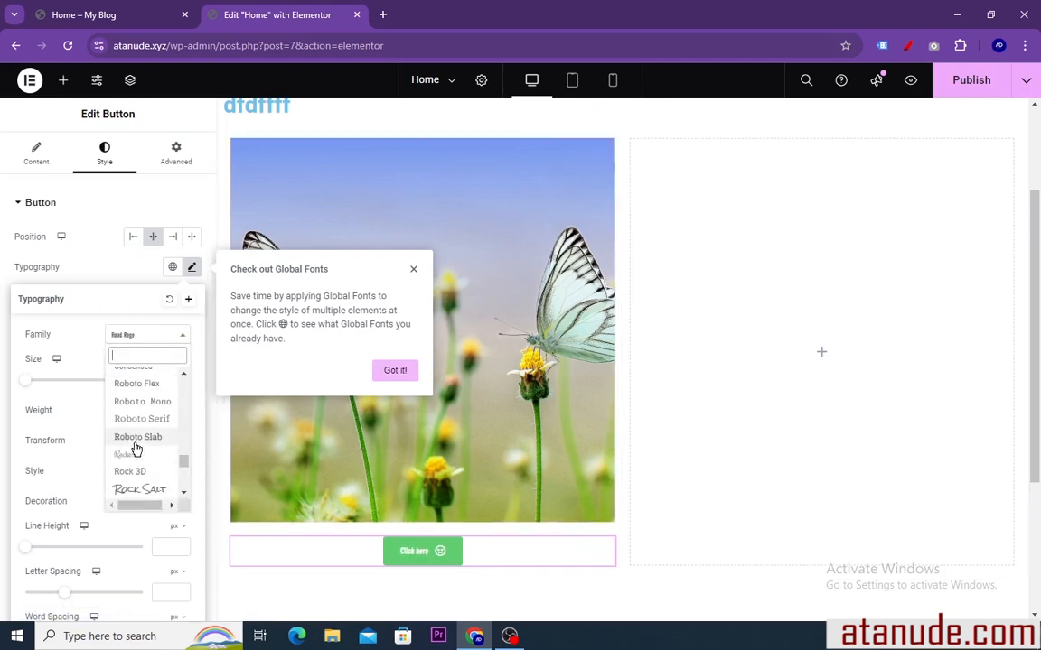
left_click(135, 489)
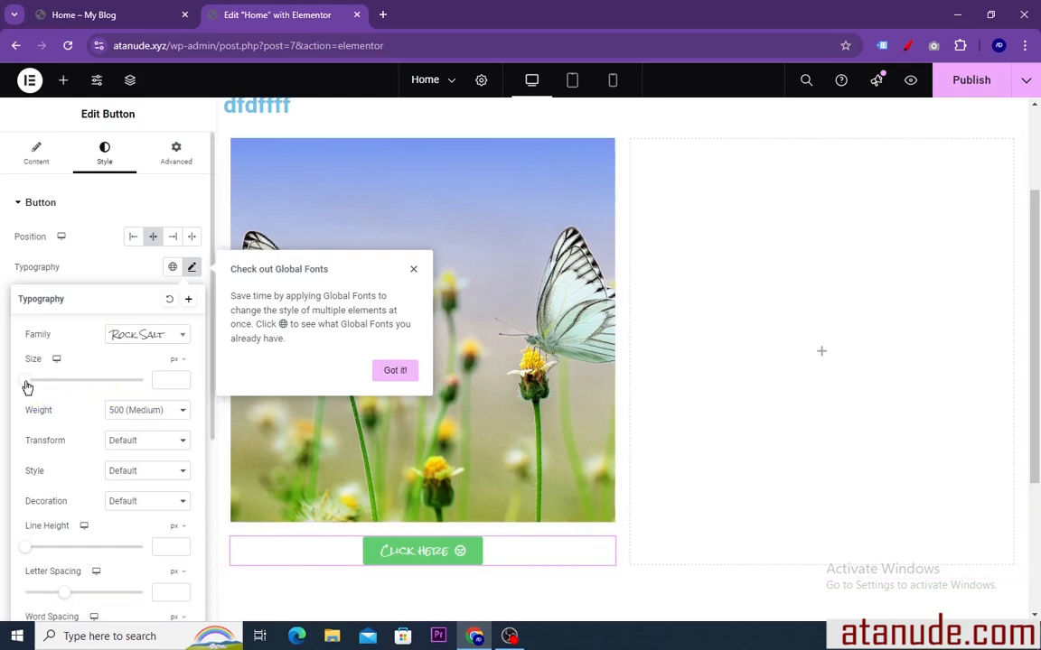
Set the button's text size to 18 px and dismiss the Global Fonts tip
mouse_move(27, 387)
left_mouse_down()
mouse_move(43, 385)
mouse_move(36, 390)
left_mouse_up()
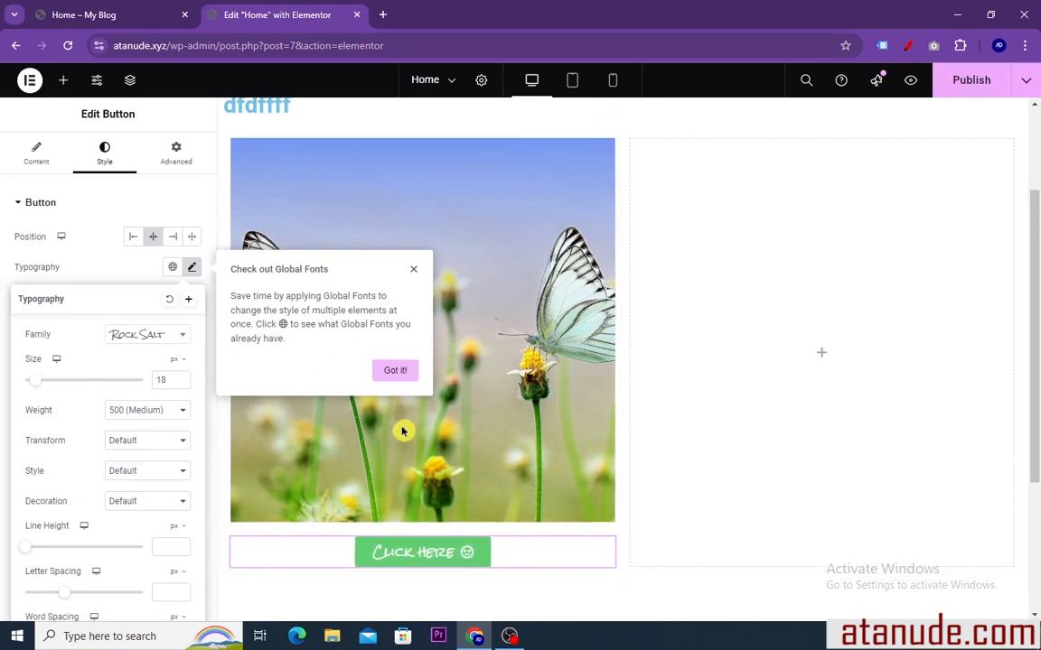
left_click(415, 271)
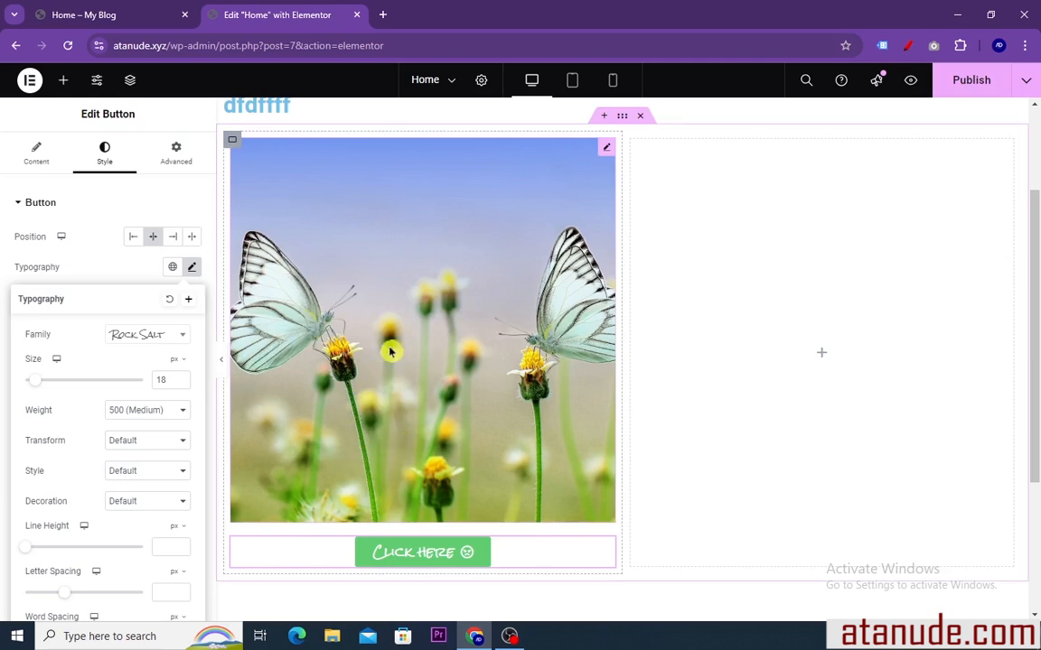
scroll(430, 371, "up", 3)
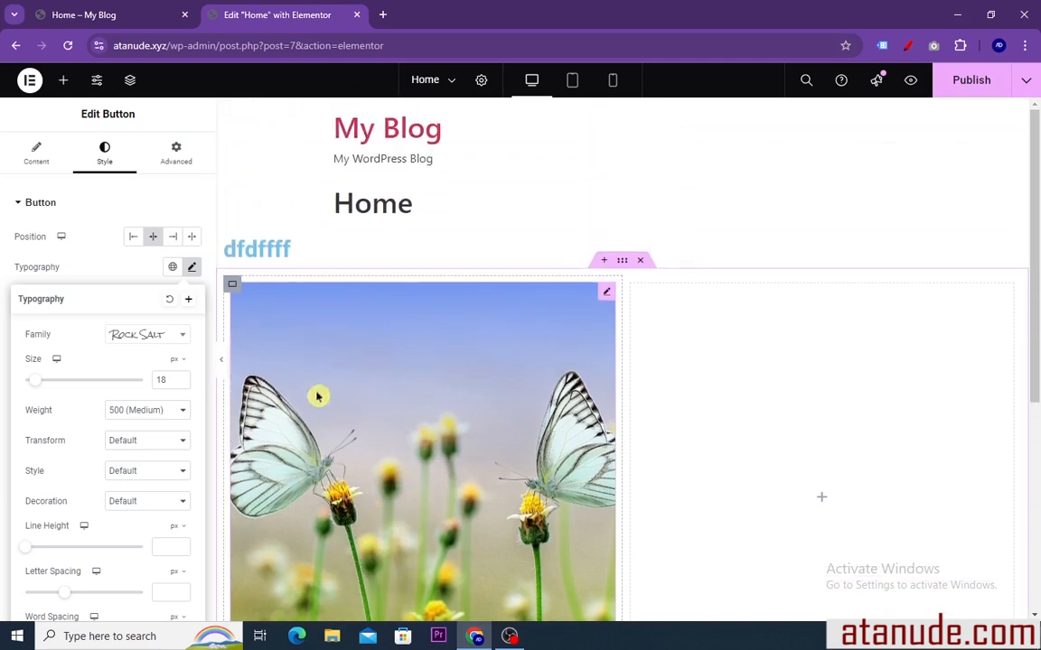
scroll(468, 373, "down", 3)
scroll(468, 374, "up", 2)
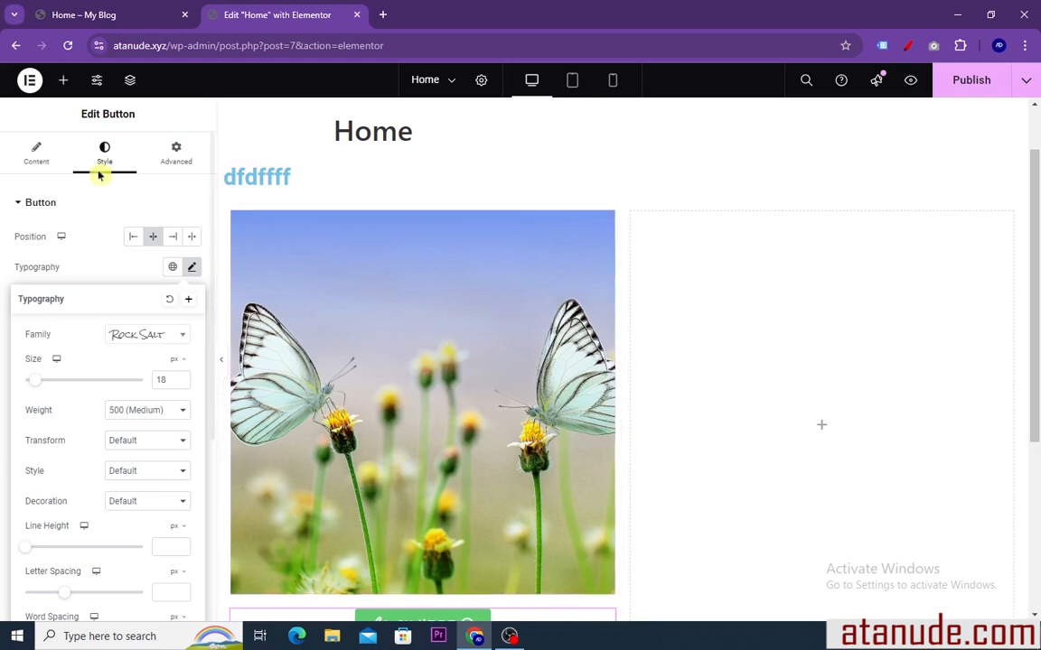
Add a Text Editor widget to the empty container beside the butterfly image, keeping its placeholder text
left_click(63, 83)
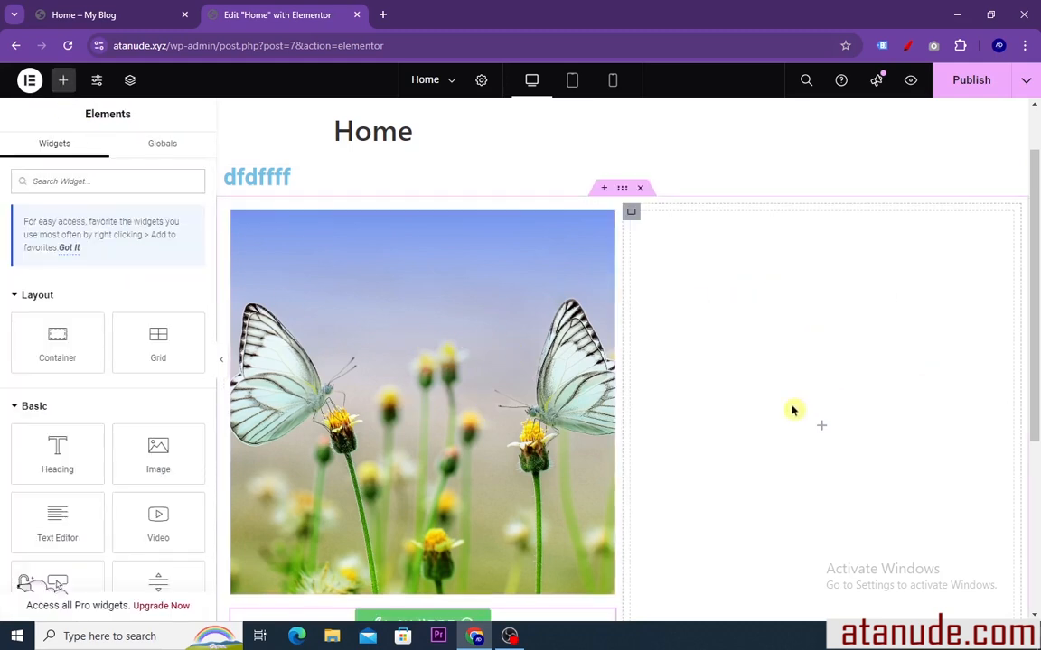
scroll(135, 373, "down", 1)
scroll(136, 373, "down", 1)
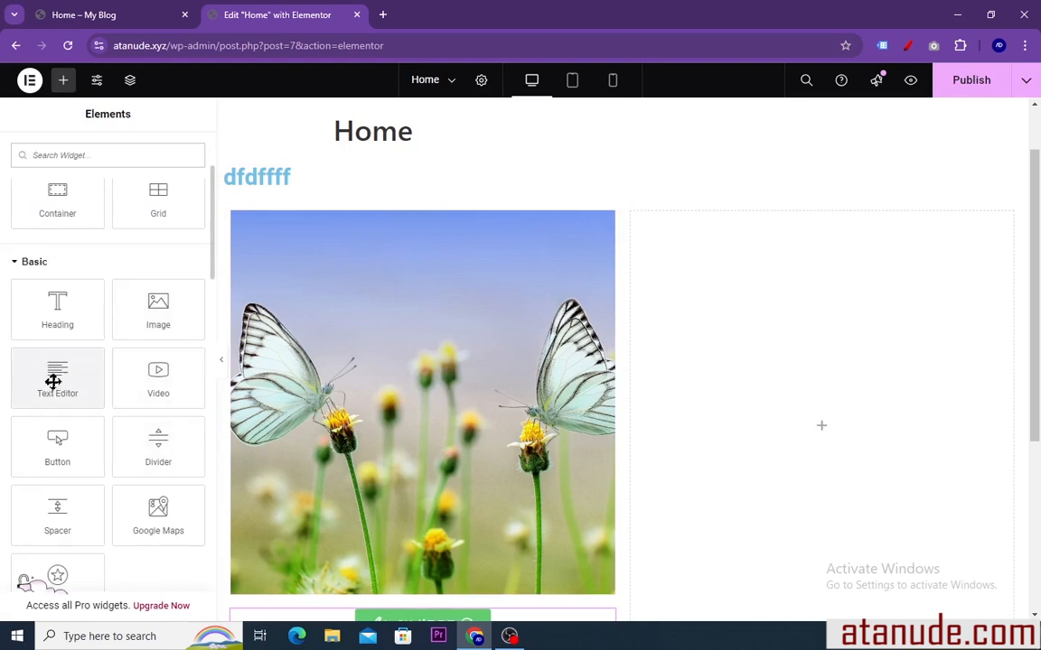
left_click_drag(54, 381, 713, 430)
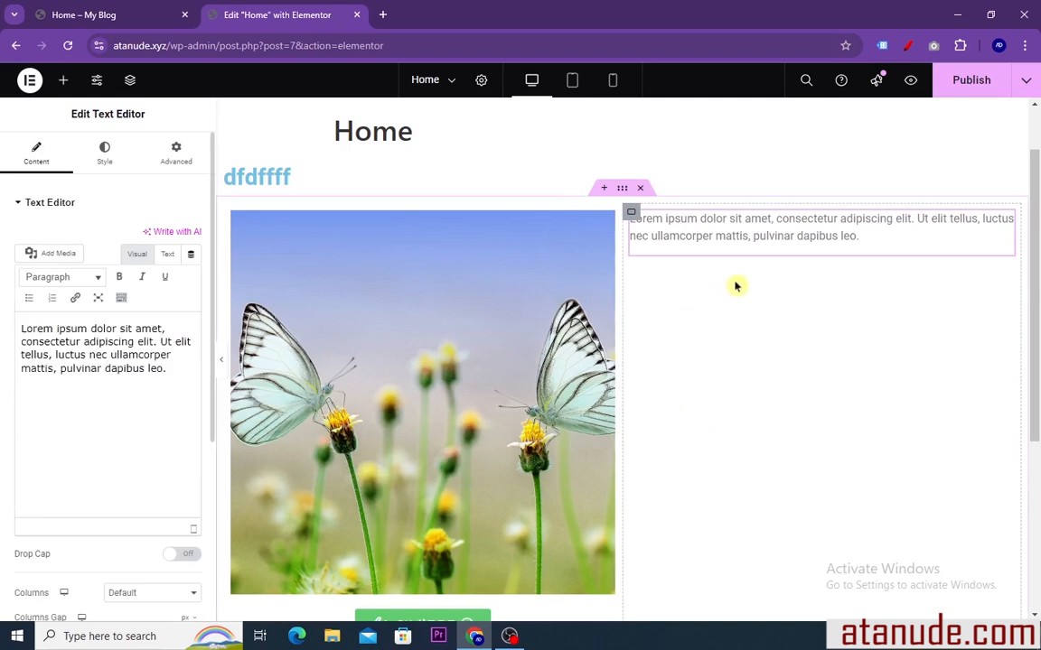
left_click_drag(169, 384, 22, 331)
left_click(97, 346)
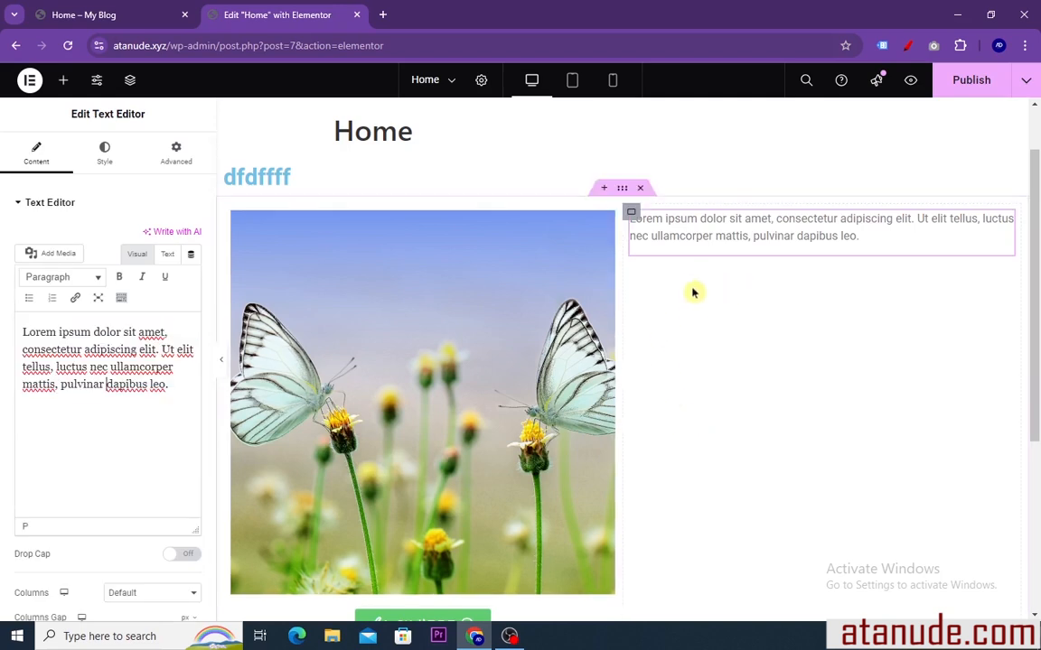
Try center alignment for the text widget, and set its alignment to left in the style settings
scroll(614, 332, "down", 3)
scroll(561, 327, "up", 4)
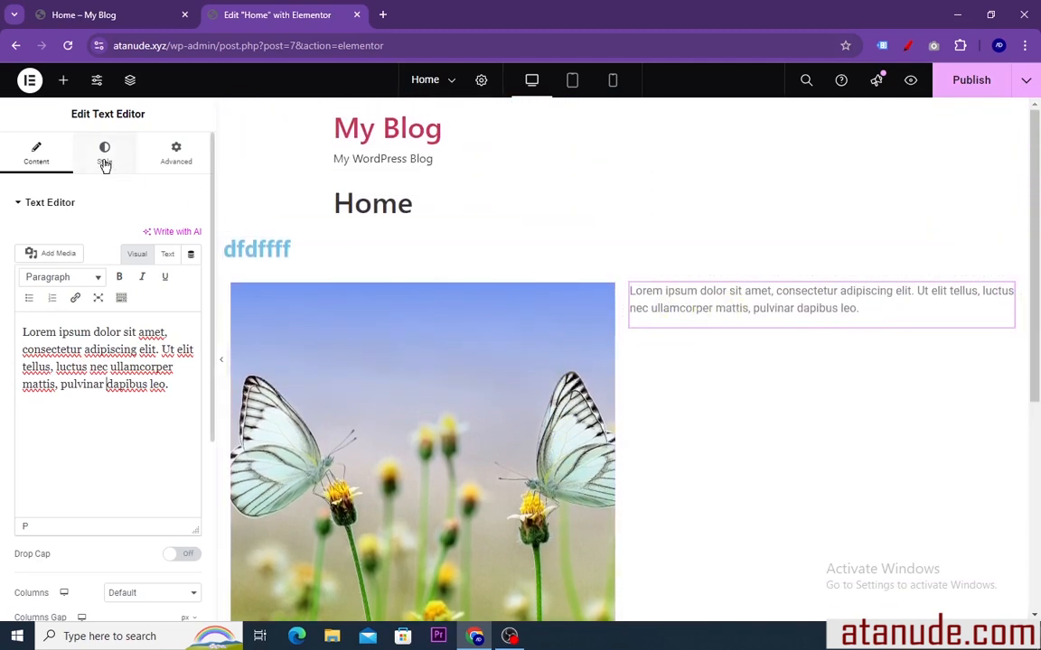
left_click(102, 157)
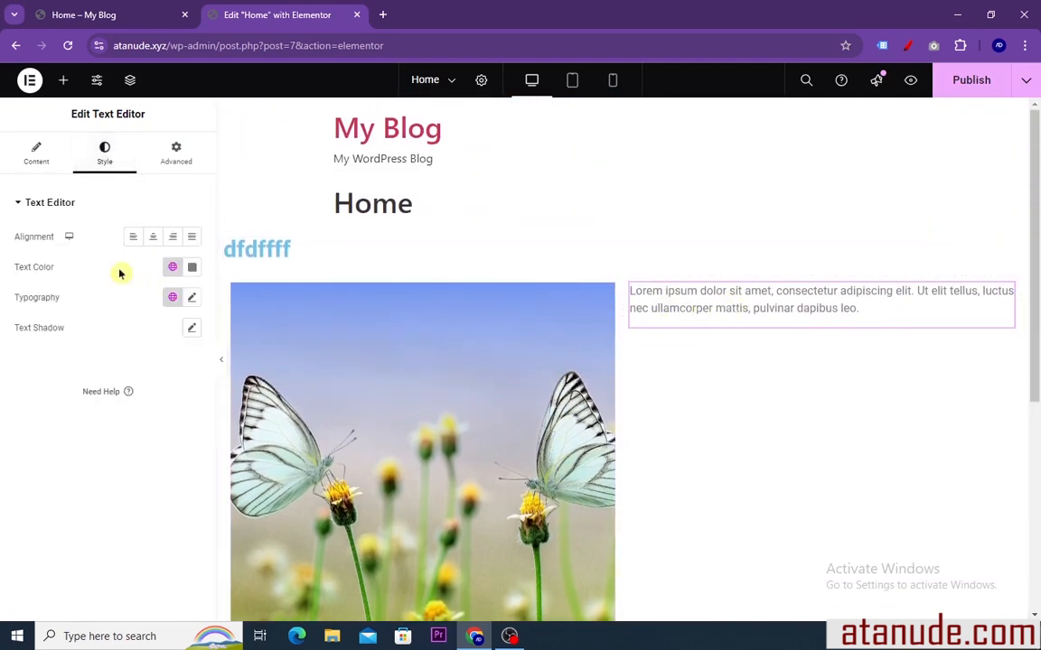
left_click(154, 242)
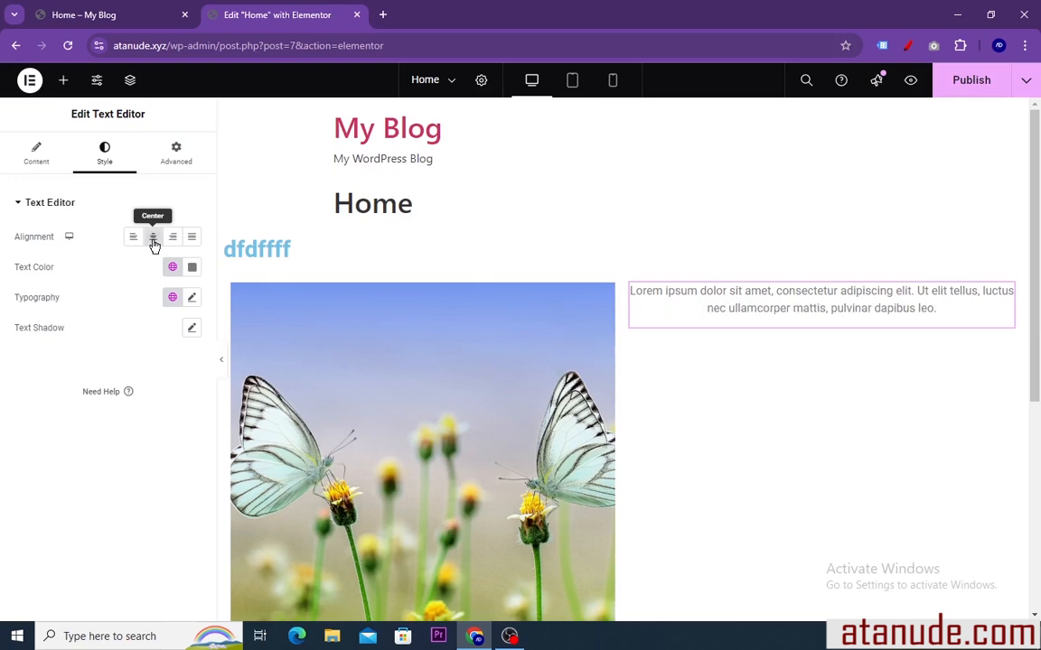
left_click(134, 240)
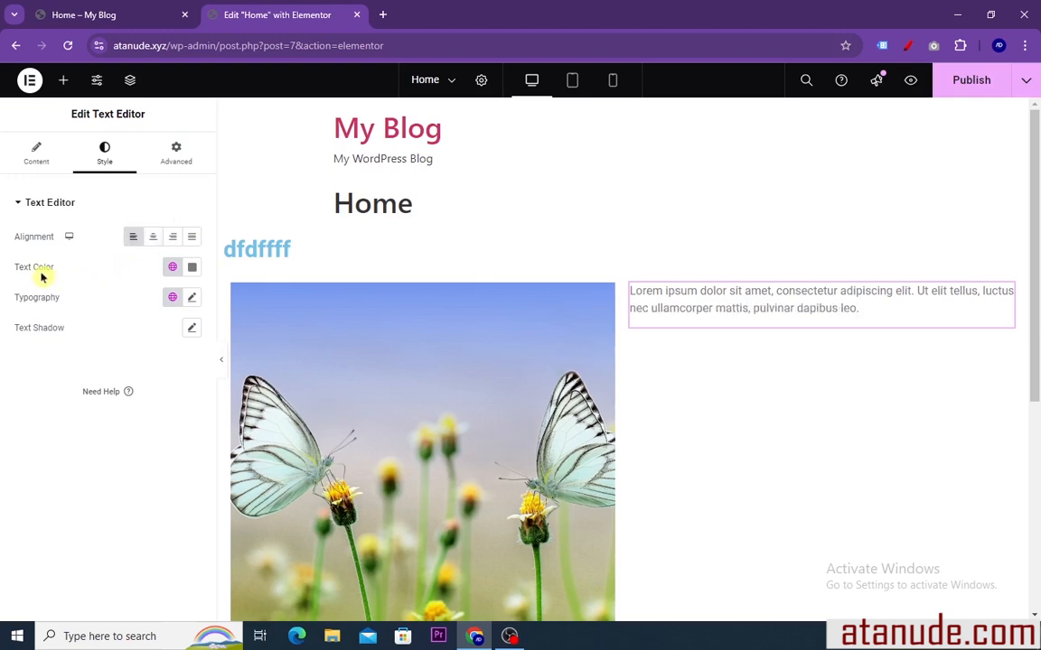
Try the Primary and Secondary global colors on the paragraph text
left_click(172, 268)
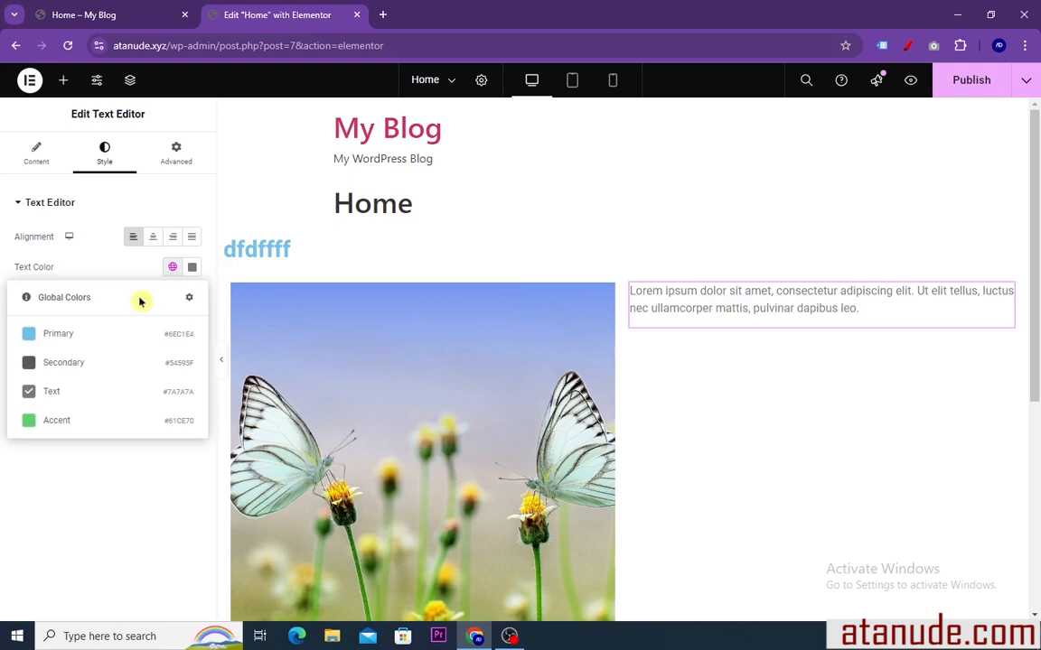
left_click(58, 334)
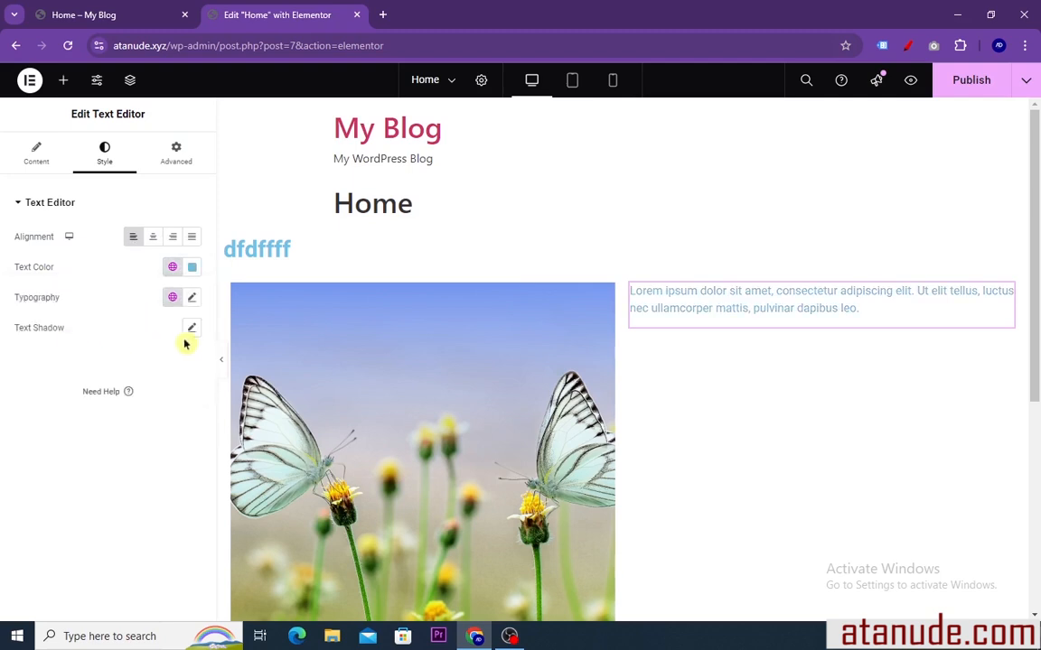
left_click(173, 269)
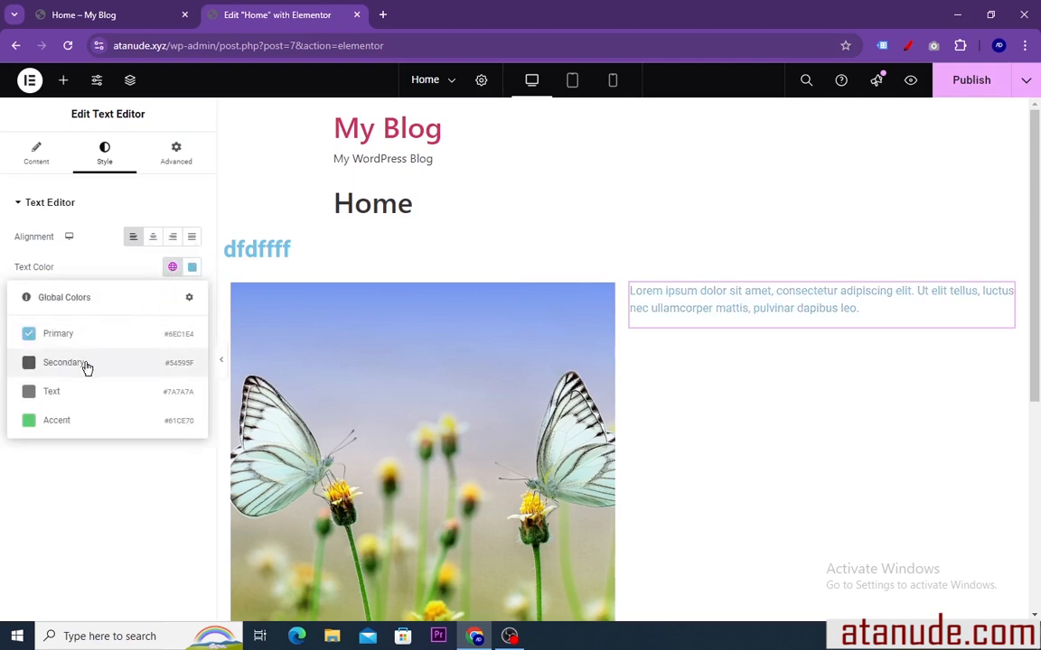
left_click(86, 365)
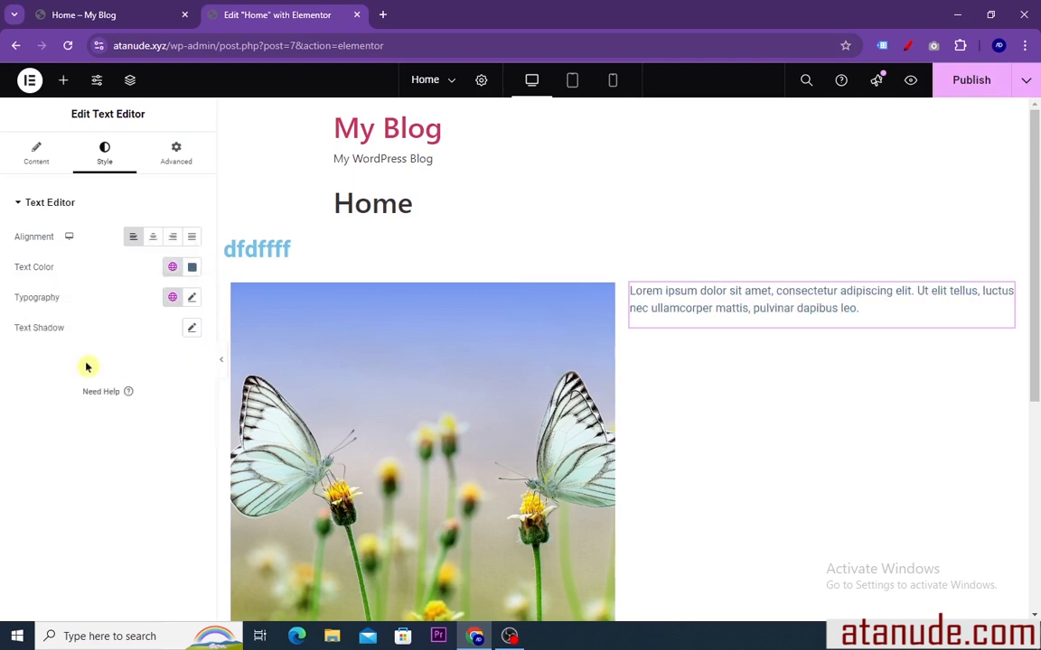
Set the paragraph's text color to the custom bright green #1CE603
left_click(192, 269)
left_click_drag(128, 397, 173, 389)
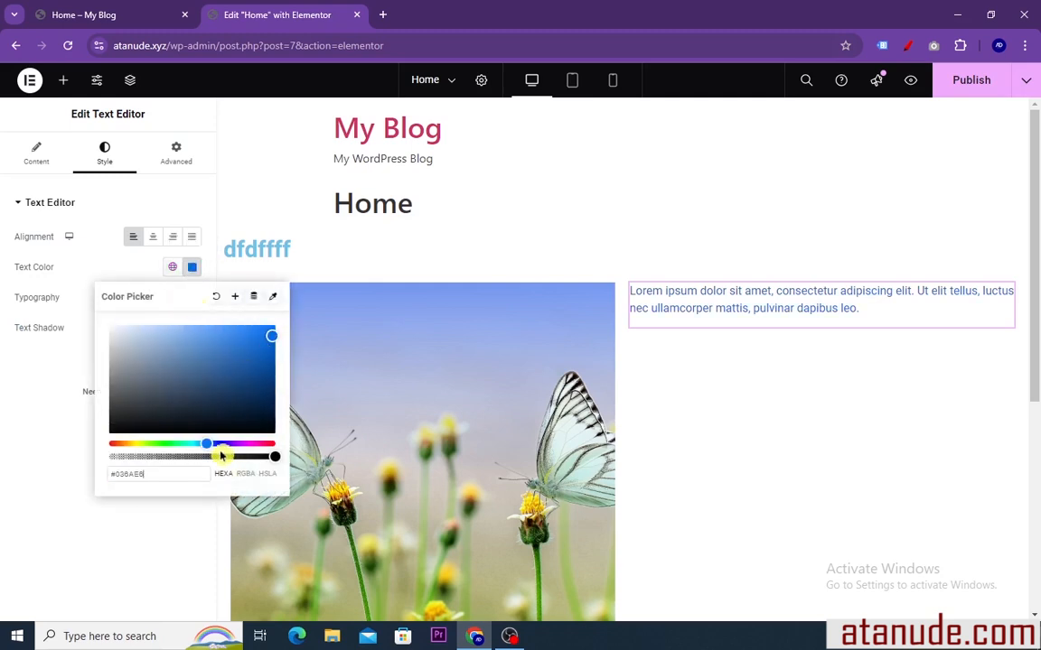
left_click_drag(209, 444, 182, 444)
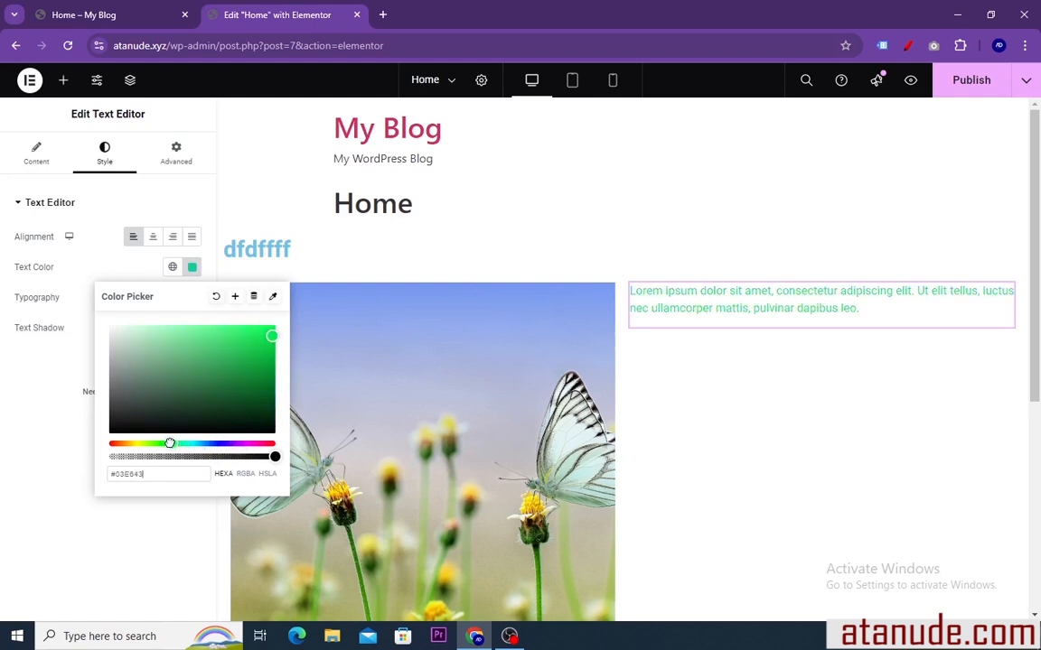
left_click(191, 267)
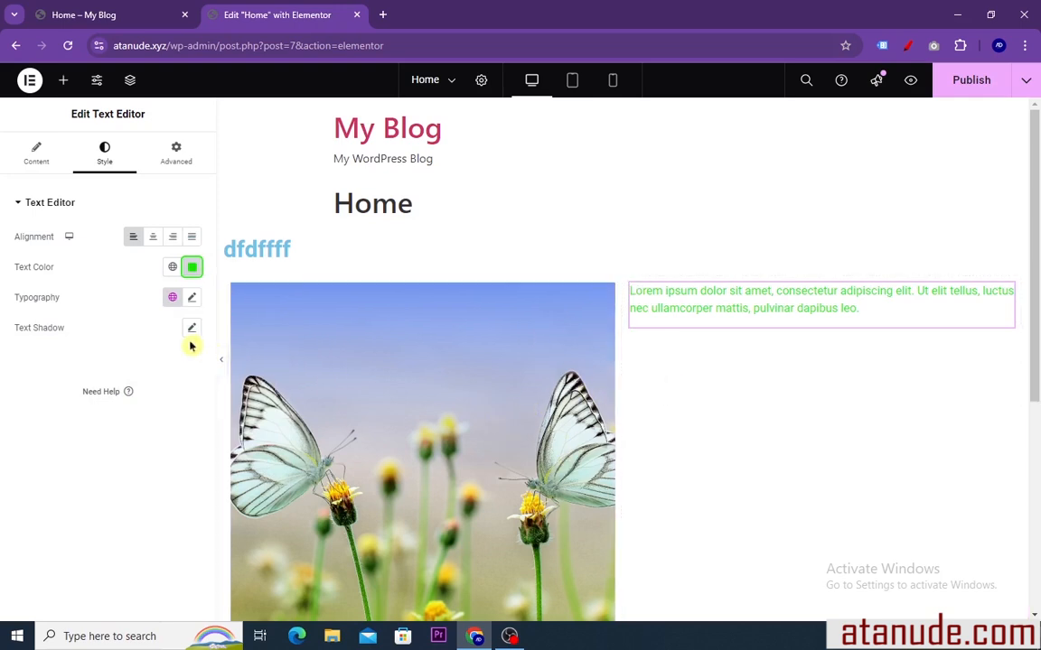
Set the paragraph's typography family to Road Rage and its size to 28 px
left_click(192, 299)
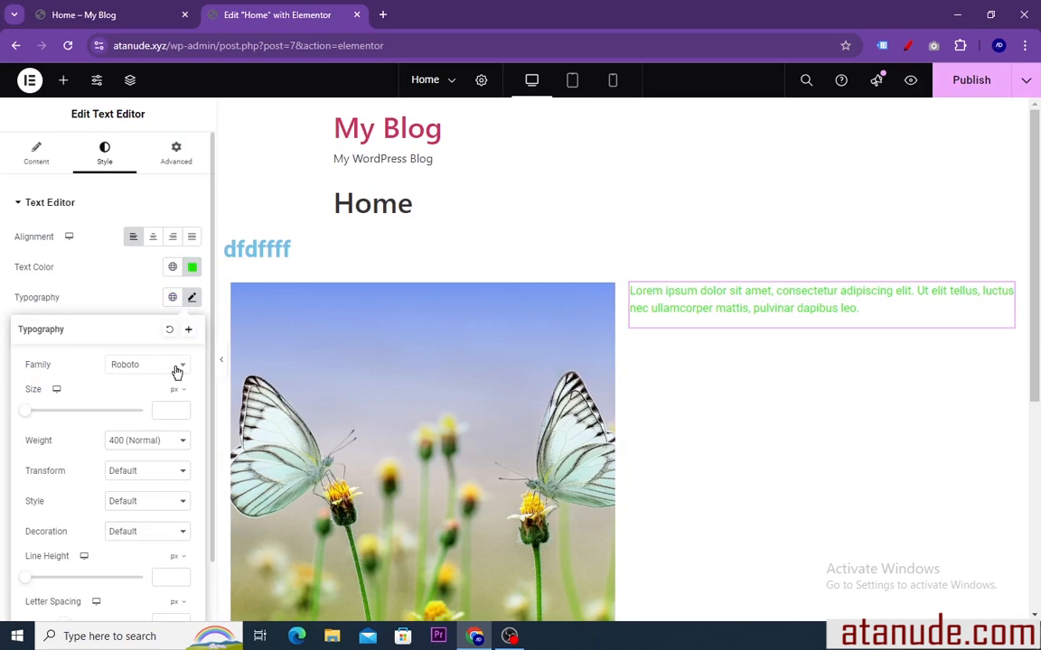
left_click(176, 368)
left_click(135, 424)
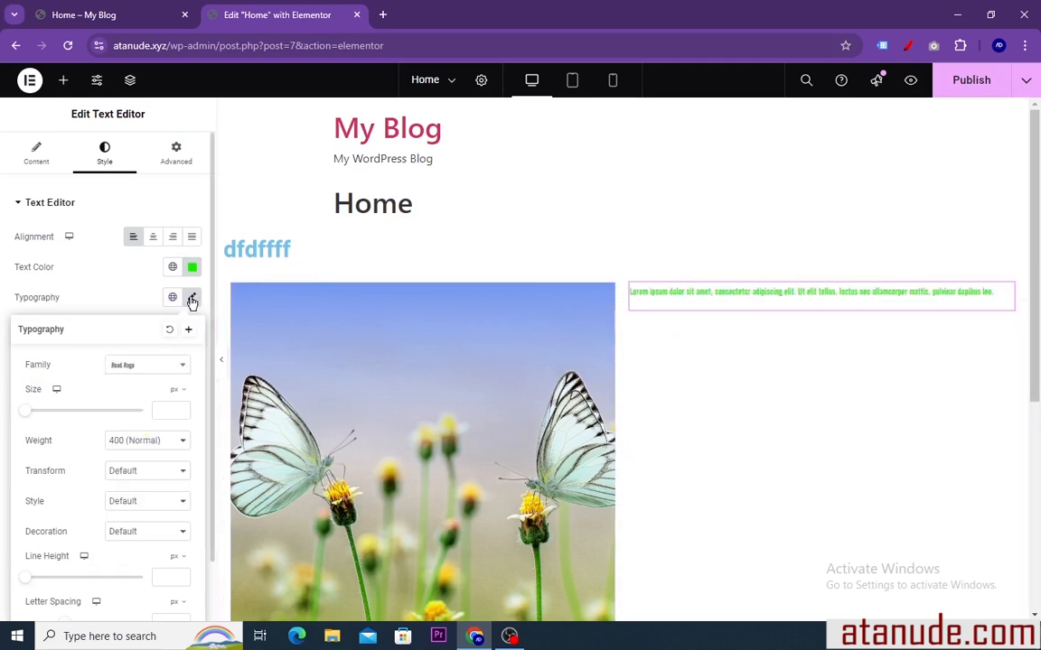
left_click_drag(25, 415, 40, 416)
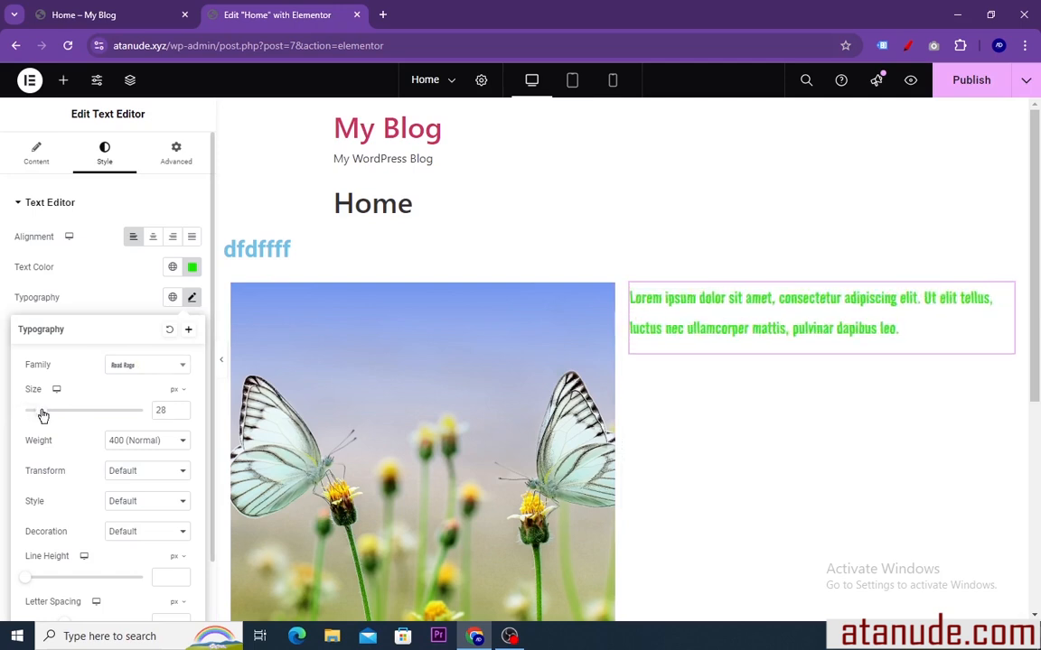
left_click(728, 475)
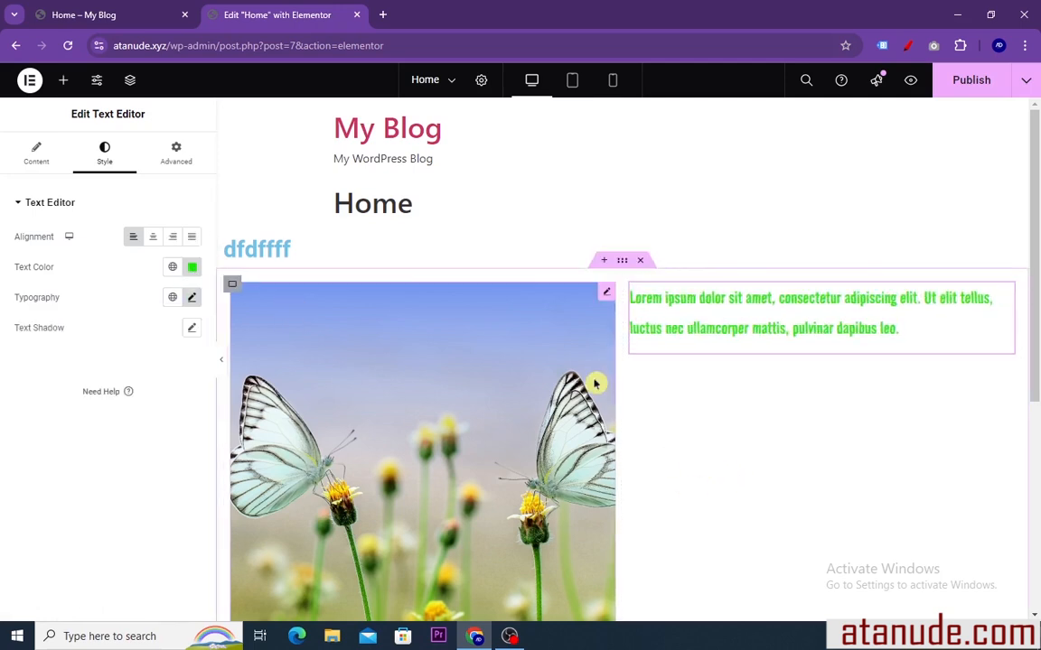
Add a Spacer widget below the green paragraph and set its space to 181 px
left_click(65, 84)
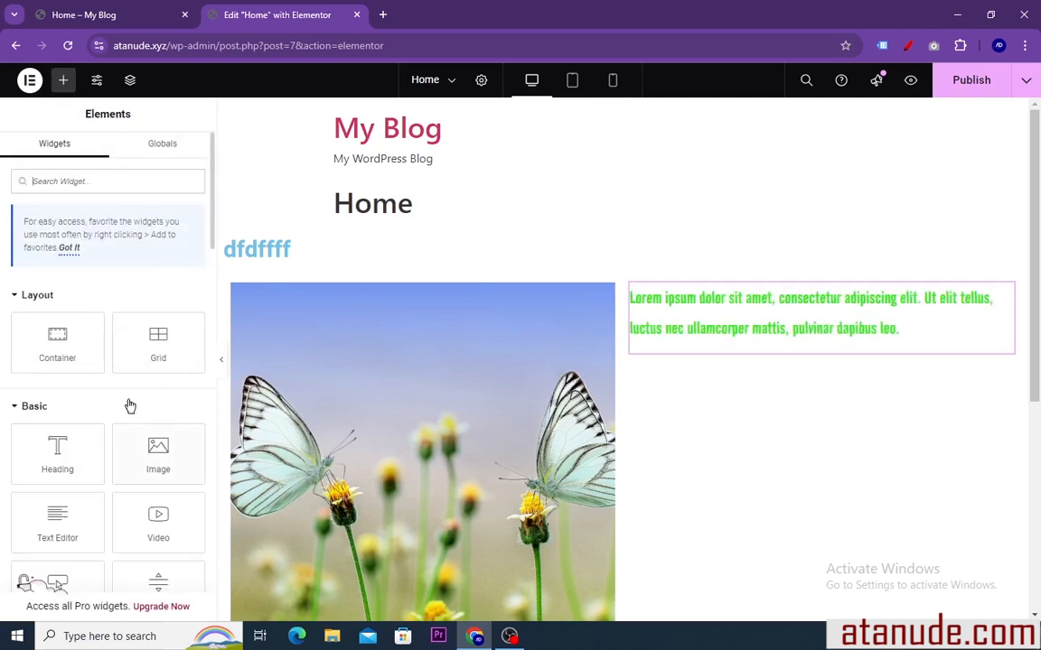
scroll(130, 406, "down", 3)
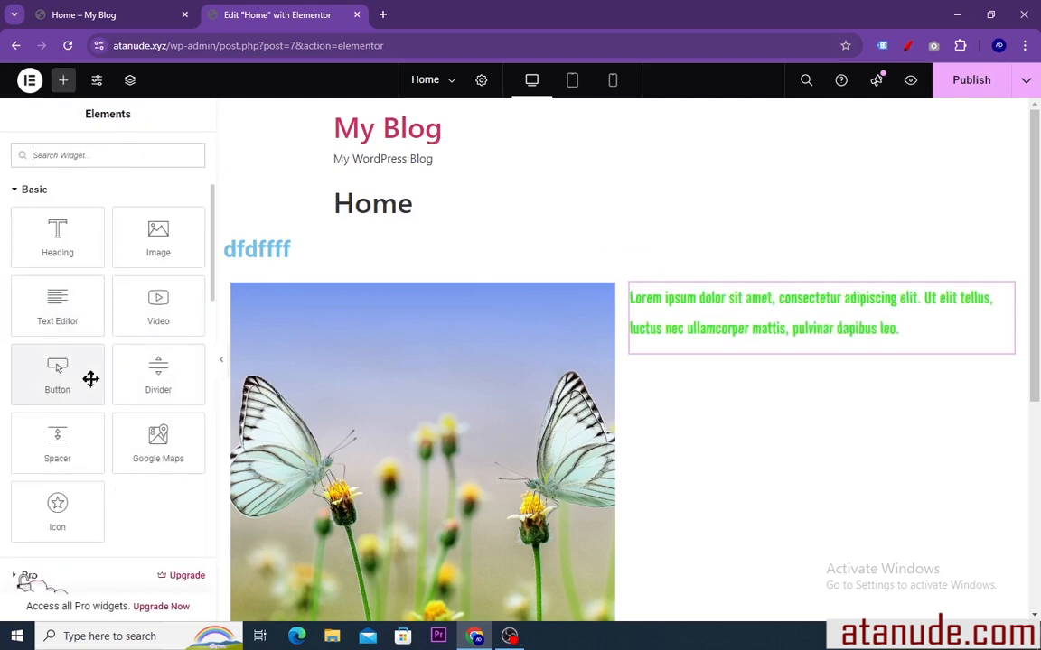
scroll(91, 378, "down", 1)
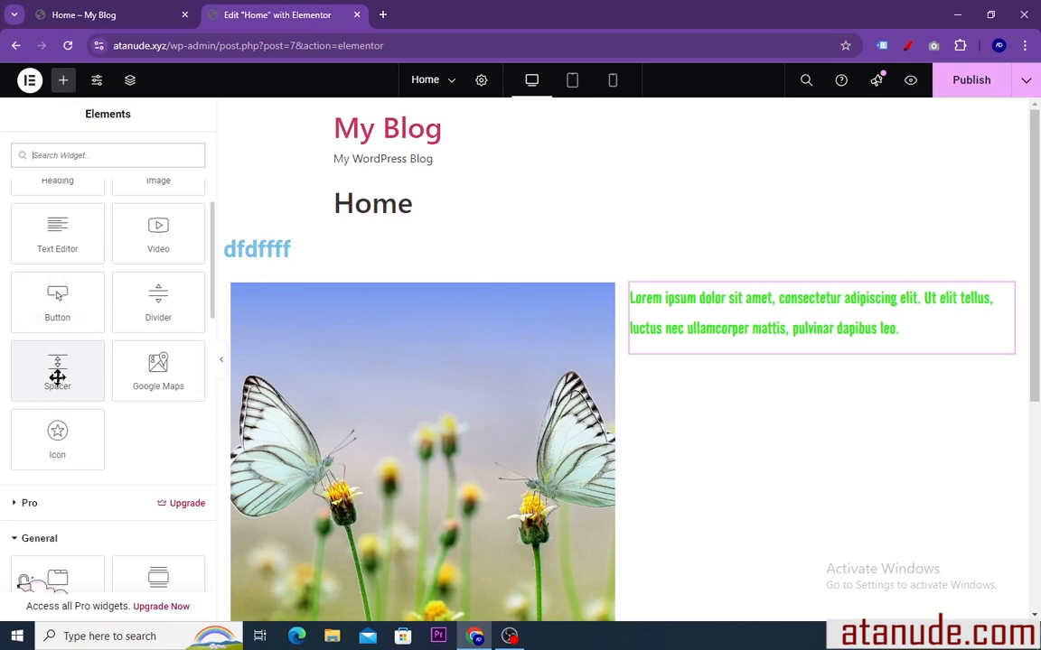
left_click_drag(57, 376, 711, 344)
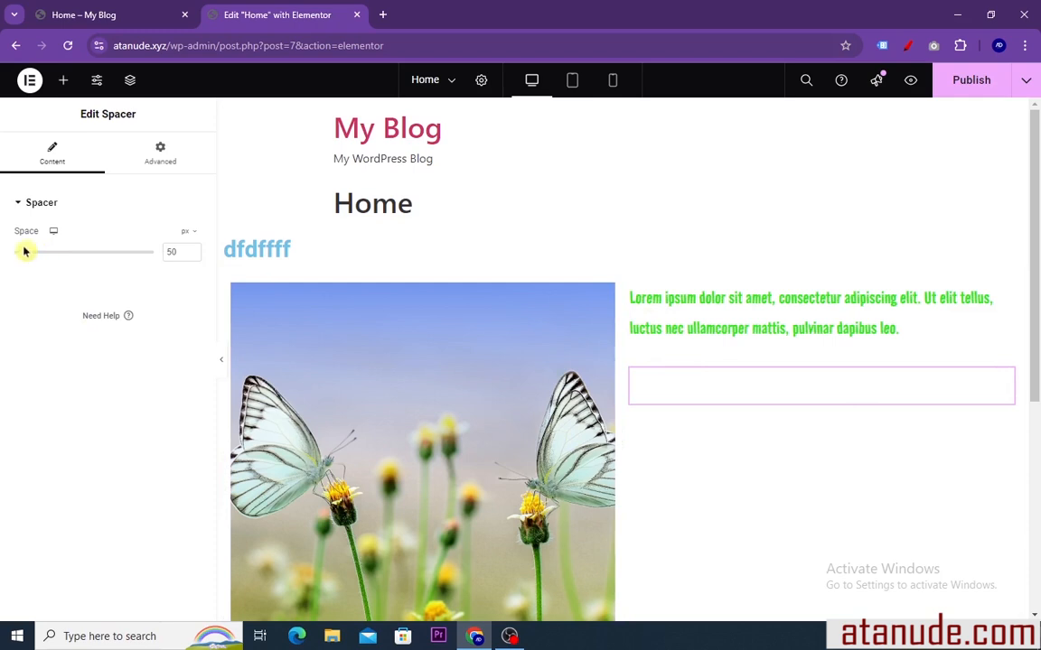
left_click_drag(25, 254, 56, 253)
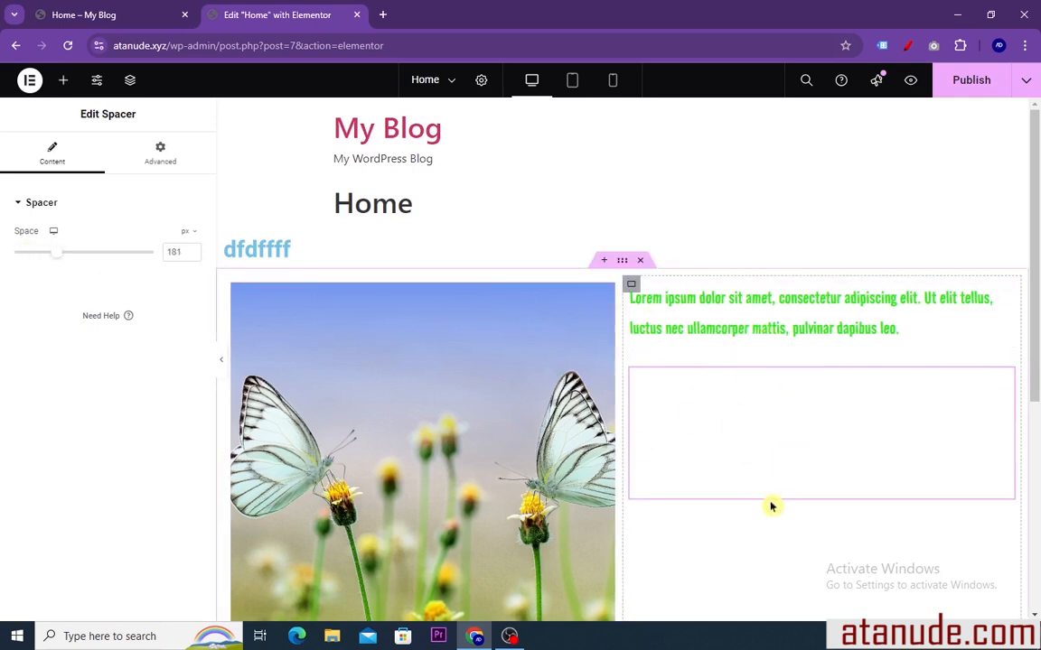
Add an Icon widget below the spacer in the same container
left_click(64, 83)
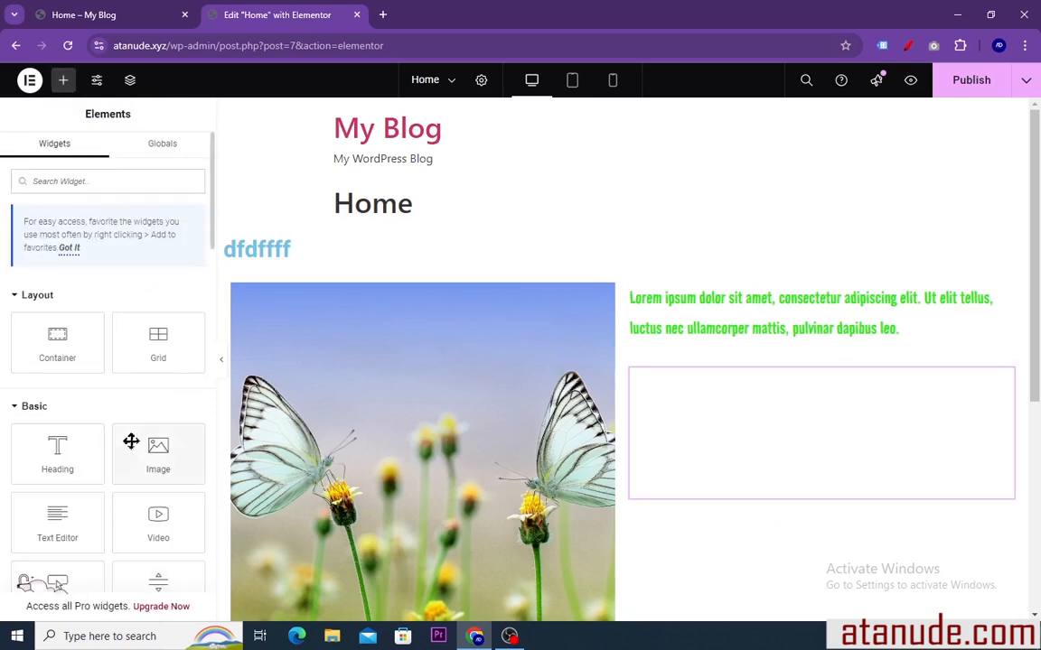
scroll(134, 437, "down", 2)
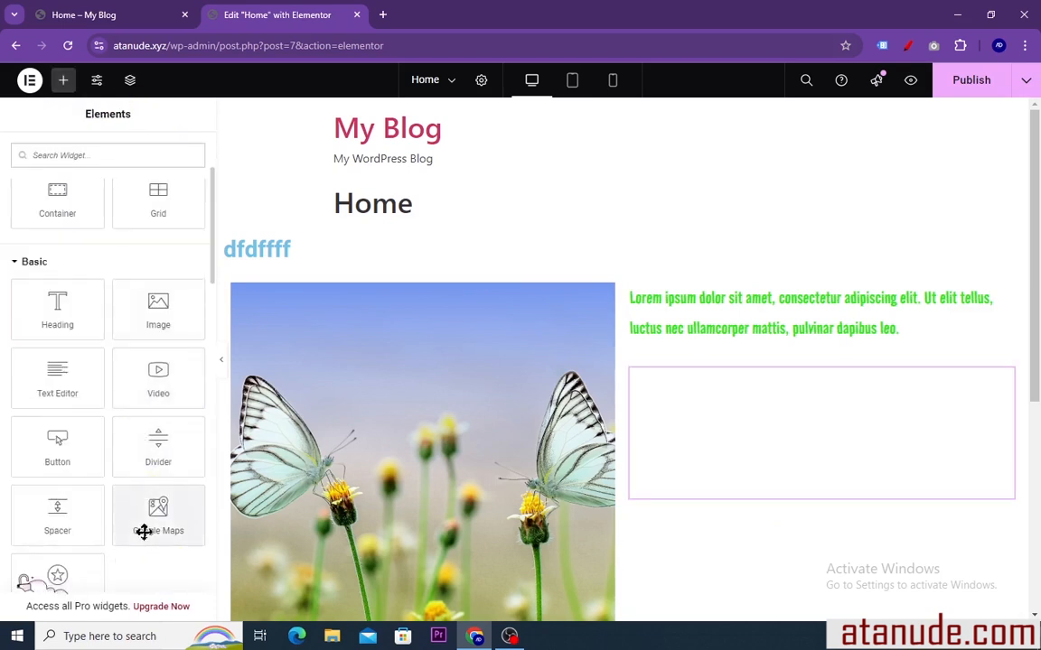
scroll(152, 512, "down", 1)
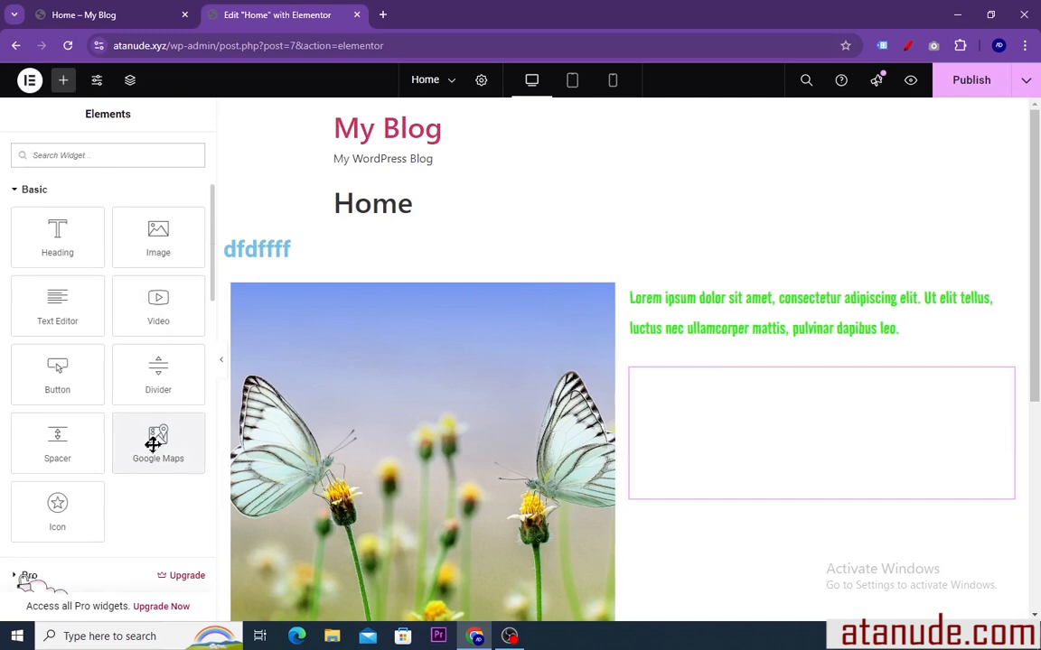
left_click_drag(56, 518, 731, 494)
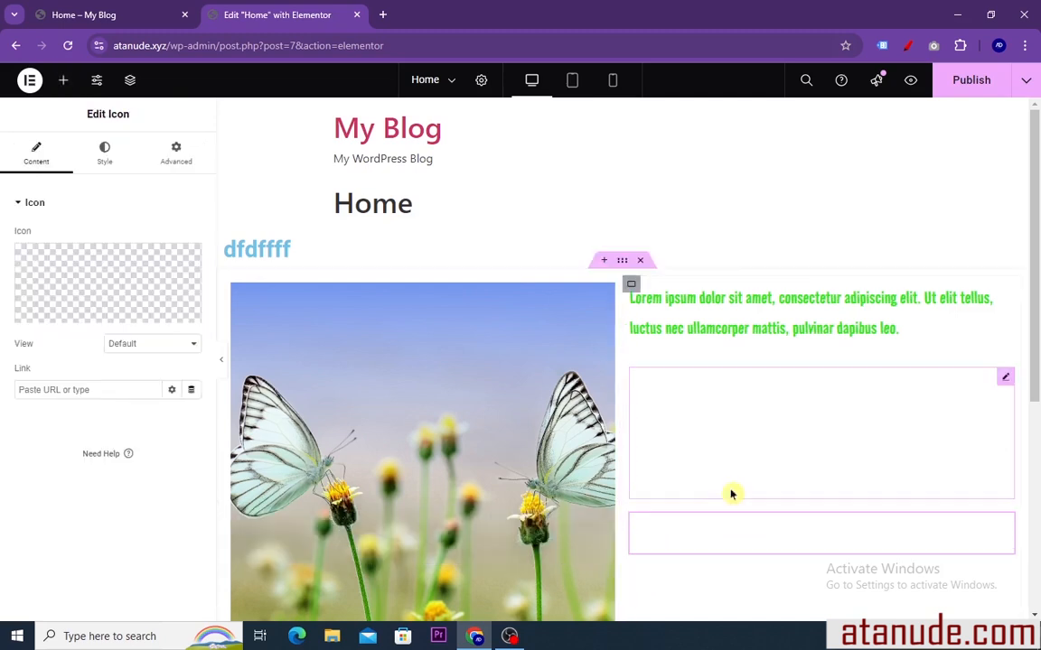
Replace the Icon widget's star with the outlined six-pointed star from the Icon Library
scroll(673, 491, "down", 1)
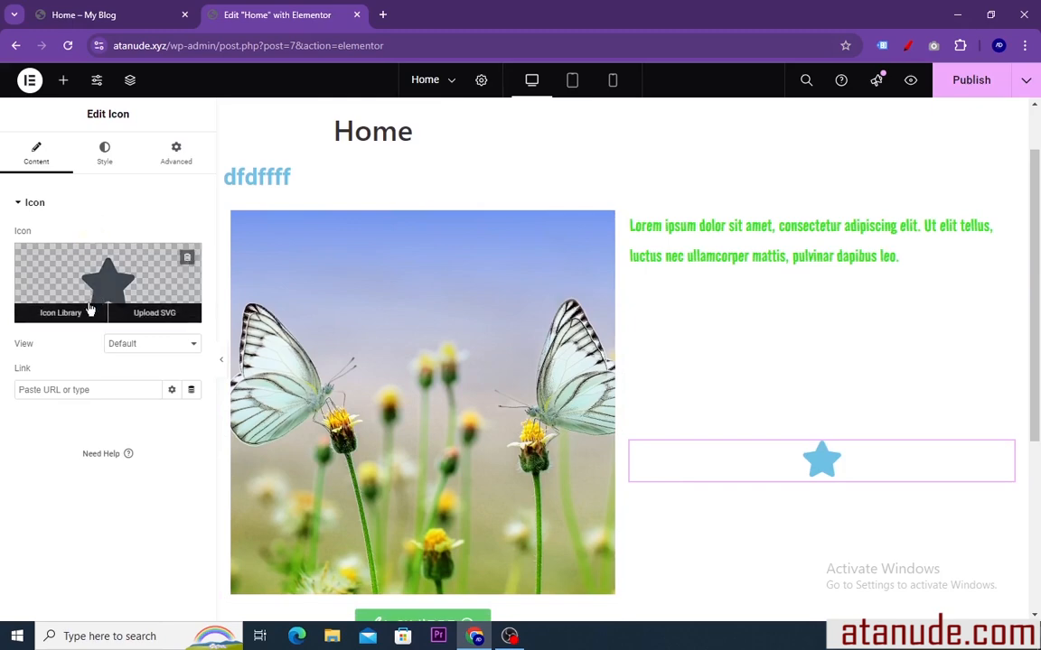
left_click(56, 316)
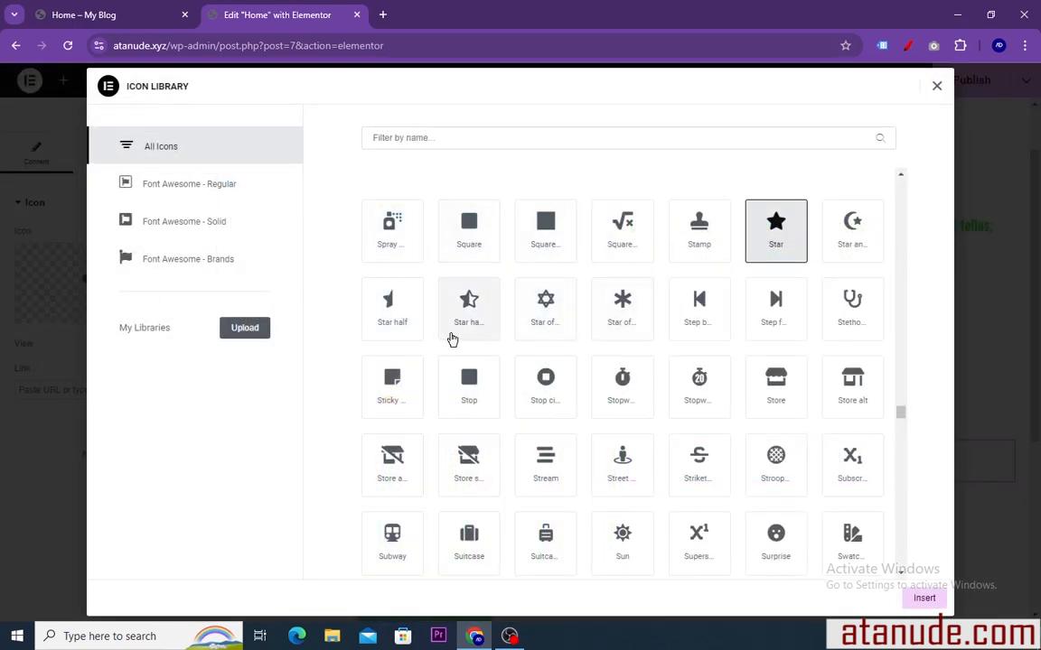
left_click(542, 312)
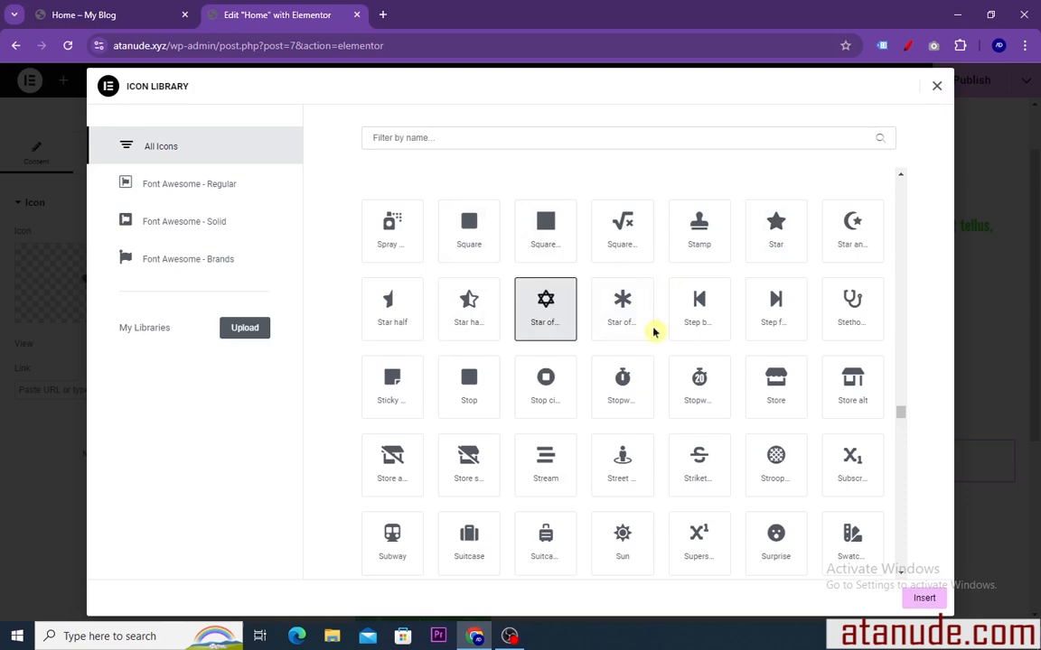
left_click(925, 599)
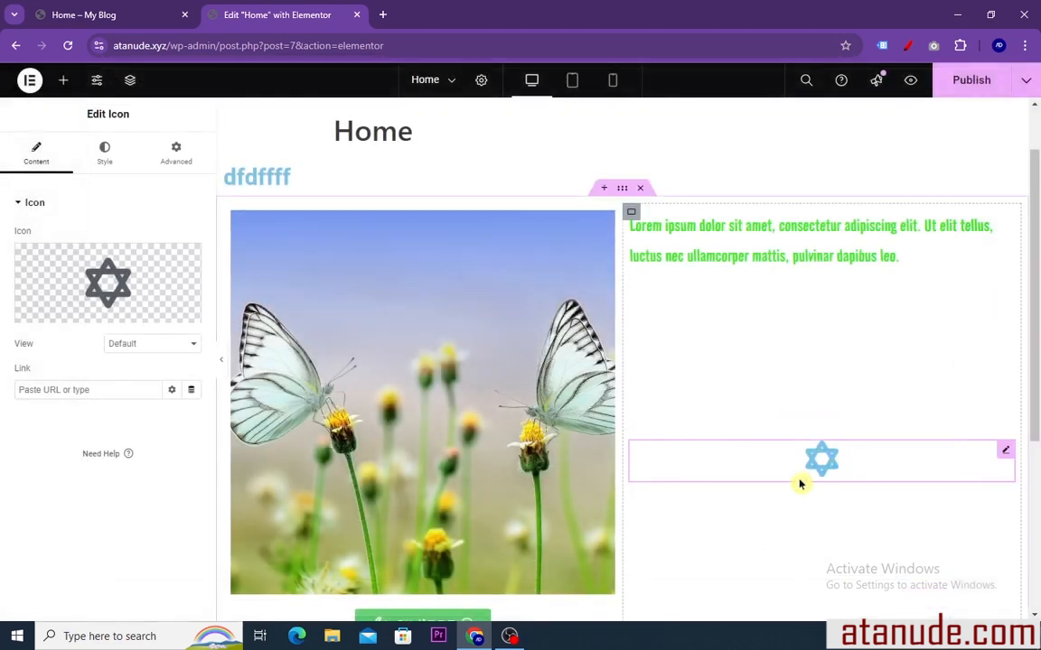
Add a Flexbox container with four equal columns below the image and text section
scroll(641, 372, "down", 1)
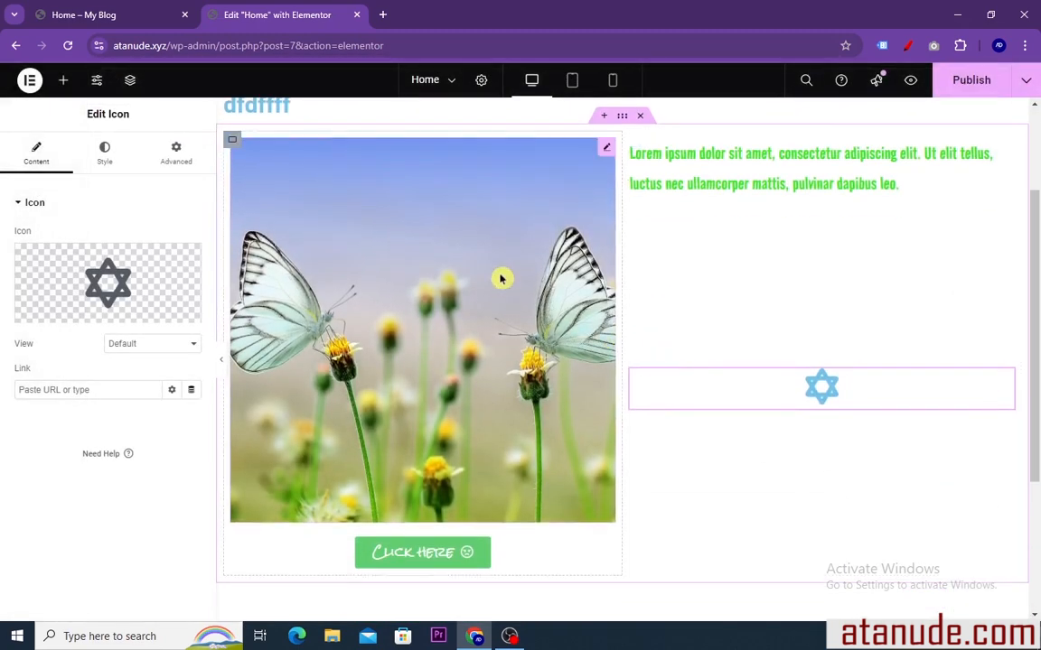
left_click(64, 81)
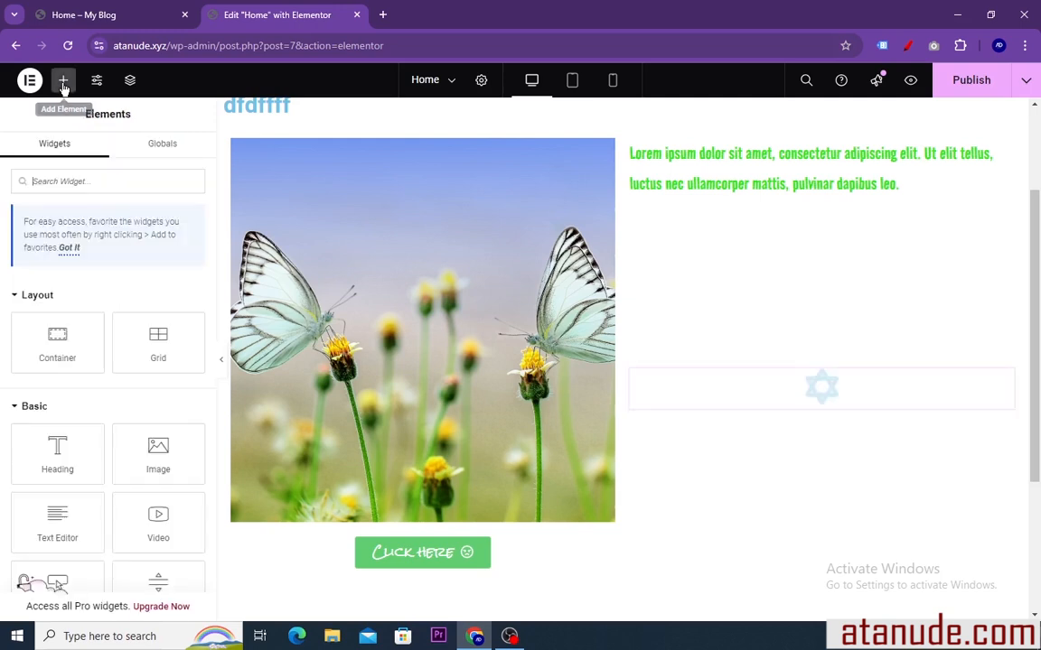
scroll(578, 389, "down", 3)
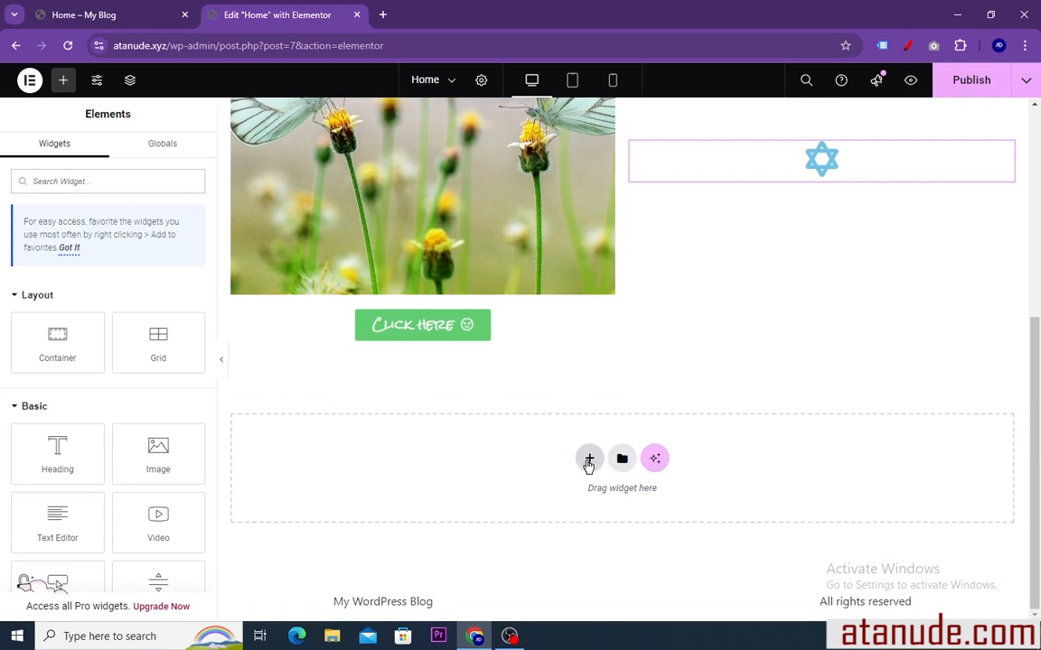
left_click(588, 461)
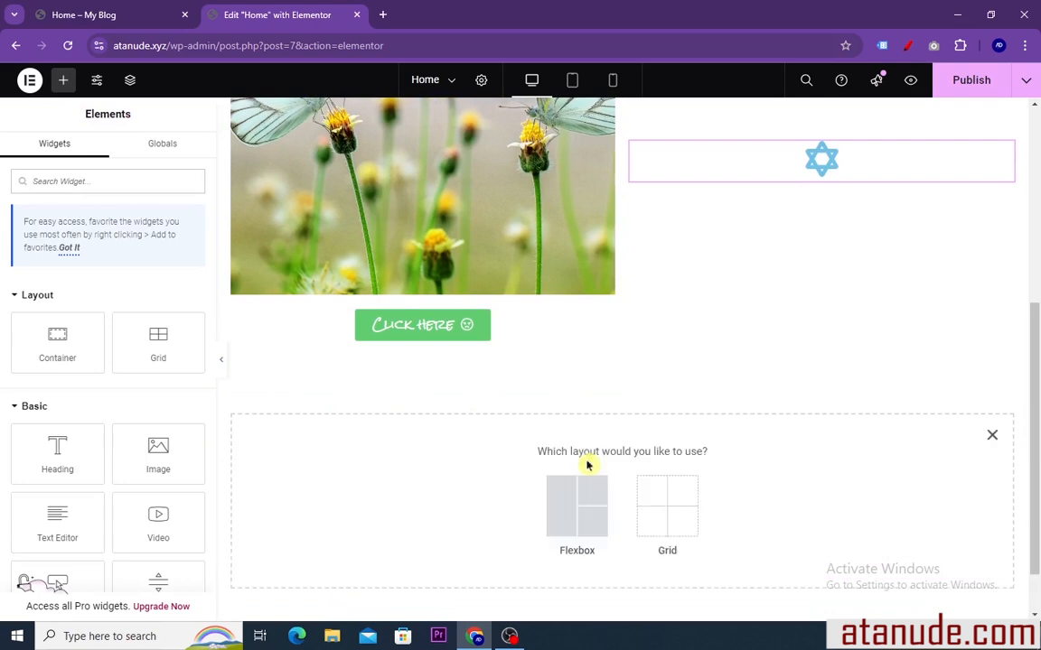
left_click(570, 516)
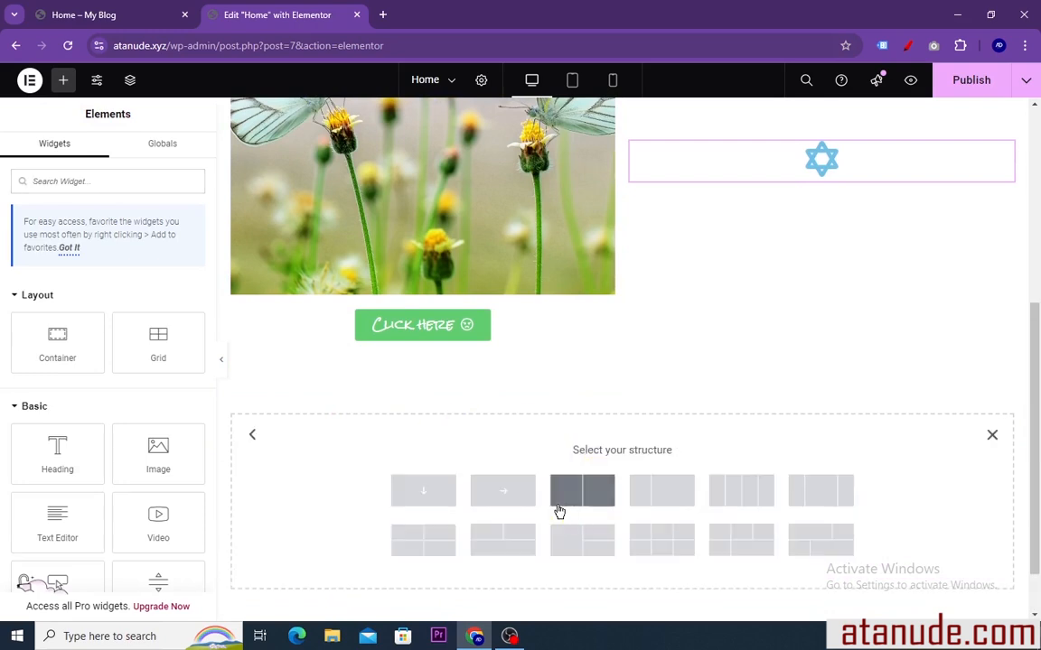
left_click(738, 495)
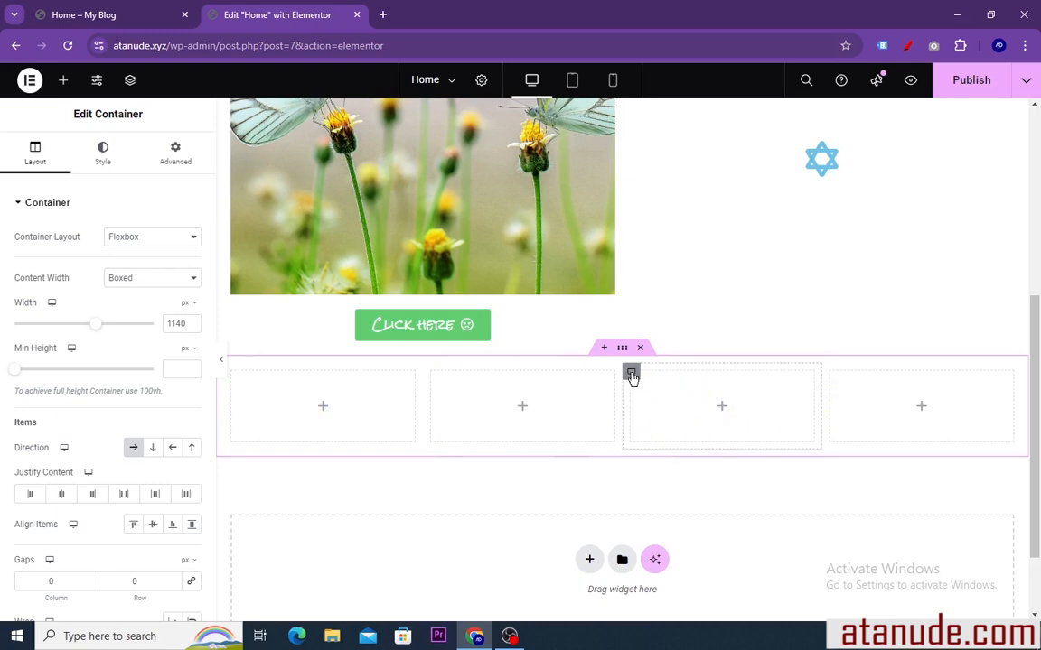
Delete two of the four empty columns from the new container, leaving the first and second ones
right_click(631, 375)
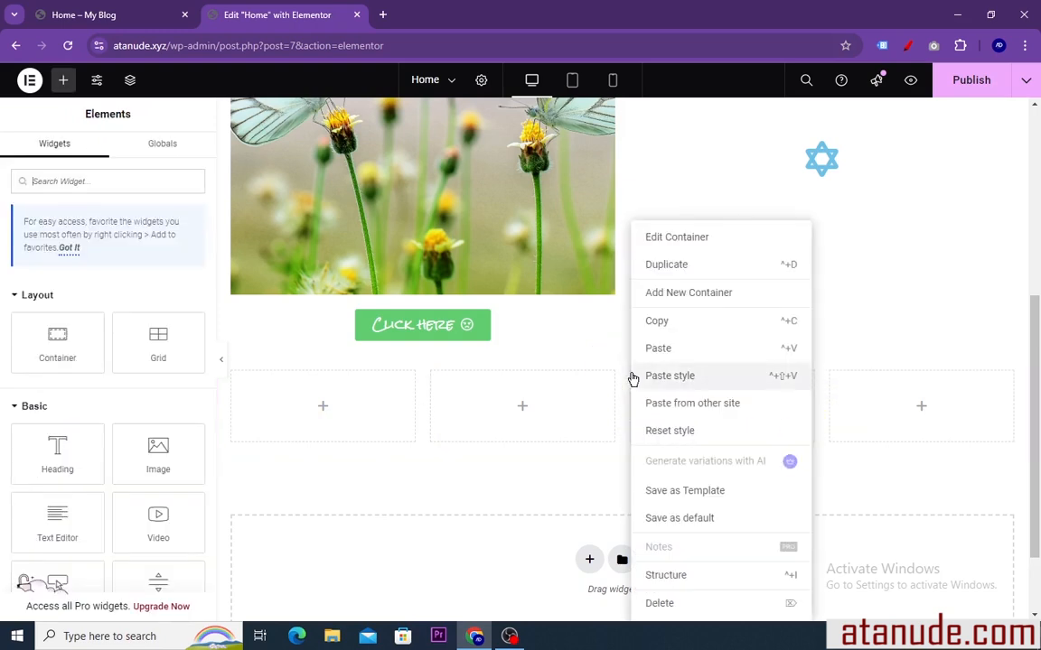
left_click(668, 603)
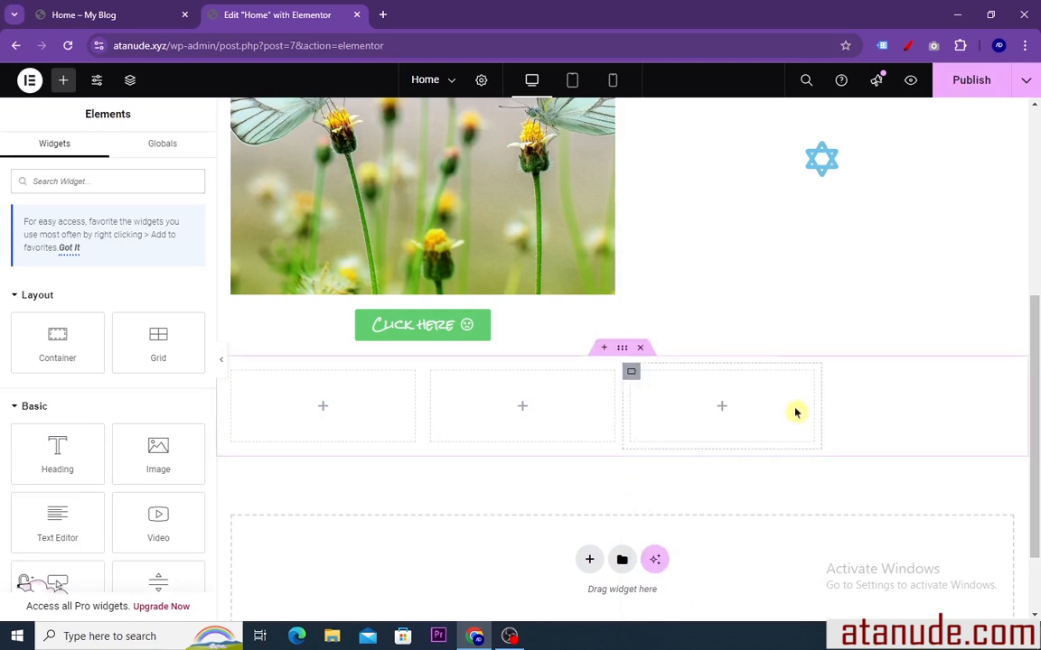
right_click(631, 374)
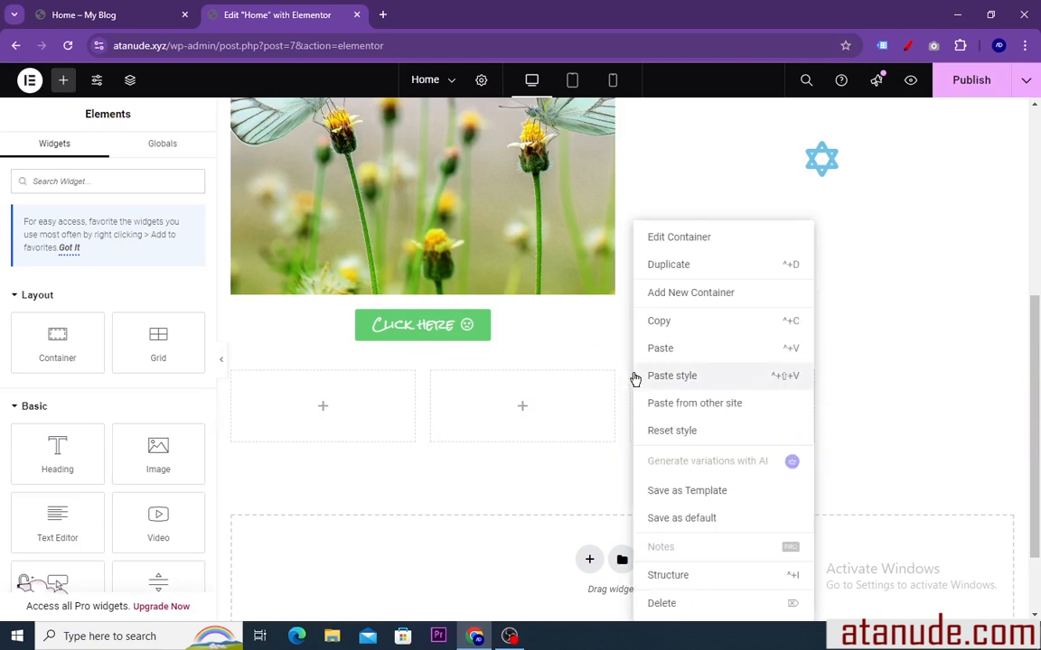
left_click(662, 603)
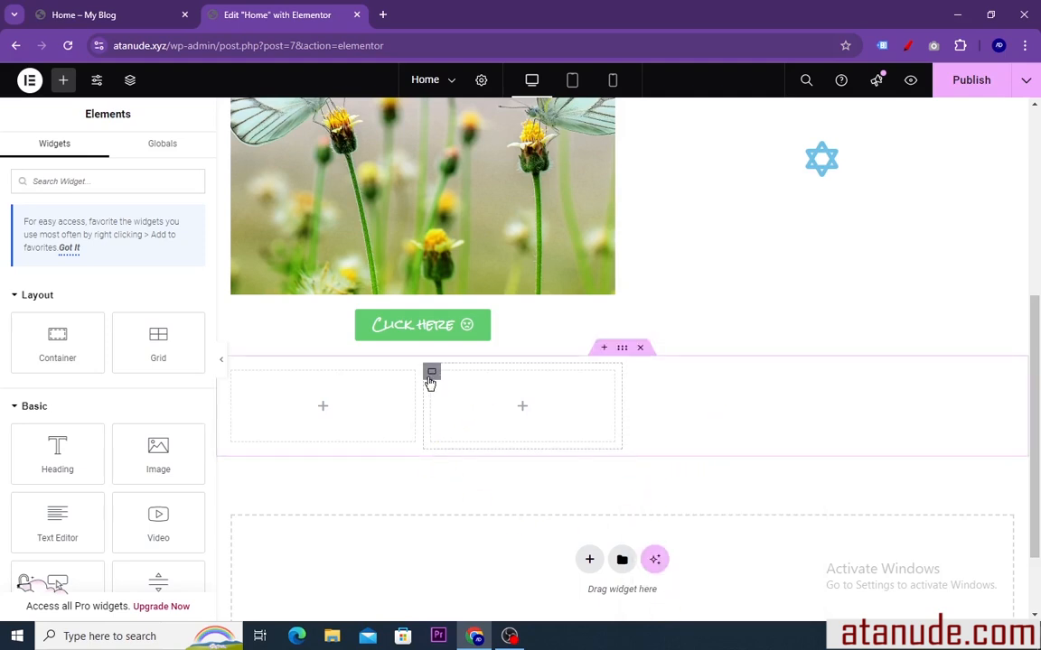
Add a new inner container after the second column and duplicate it within the same row
right_click(431, 374)
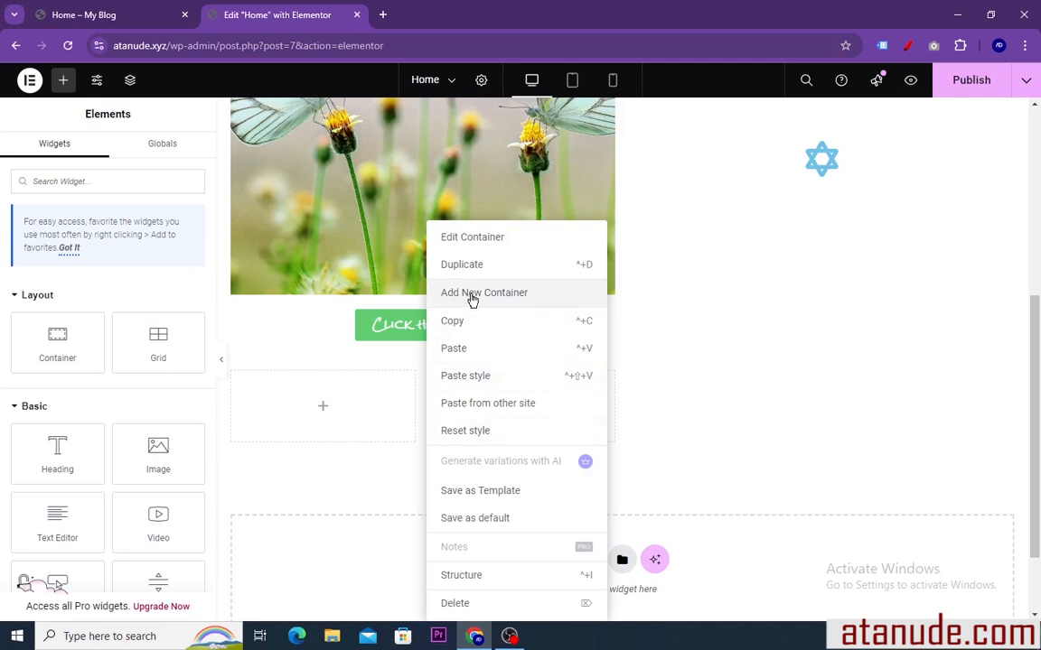
left_click(471, 300)
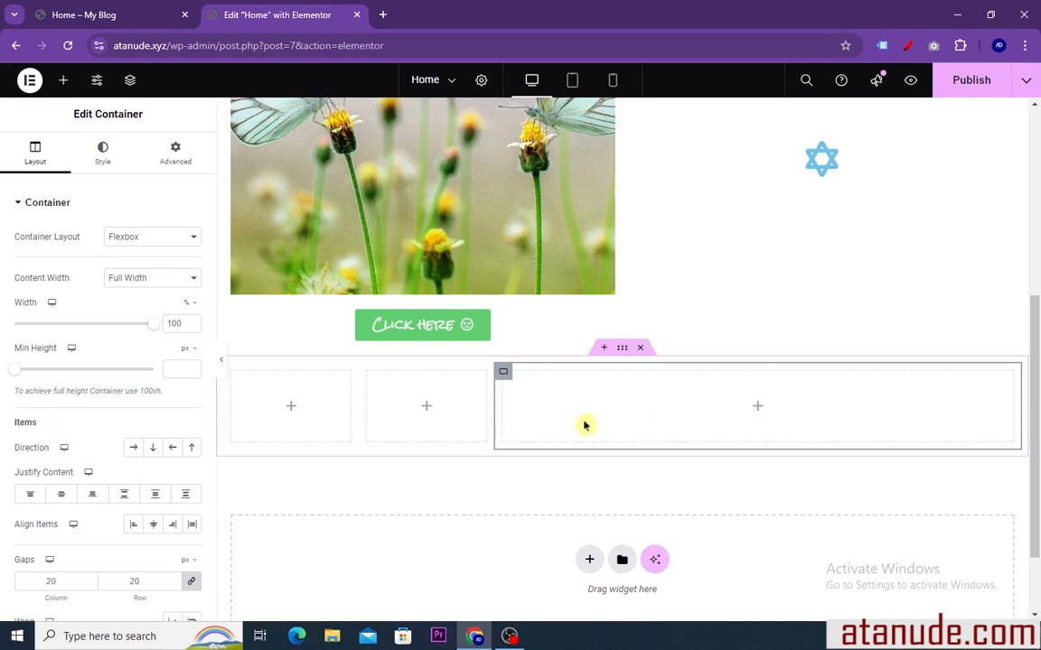
right_click(505, 376)
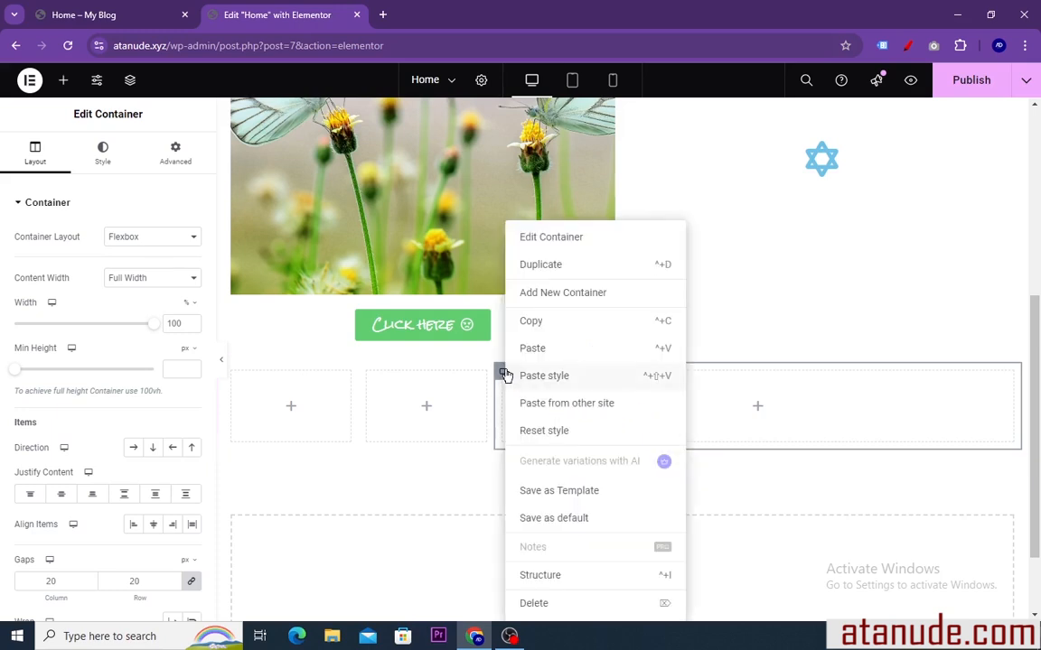
left_click(538, 265)
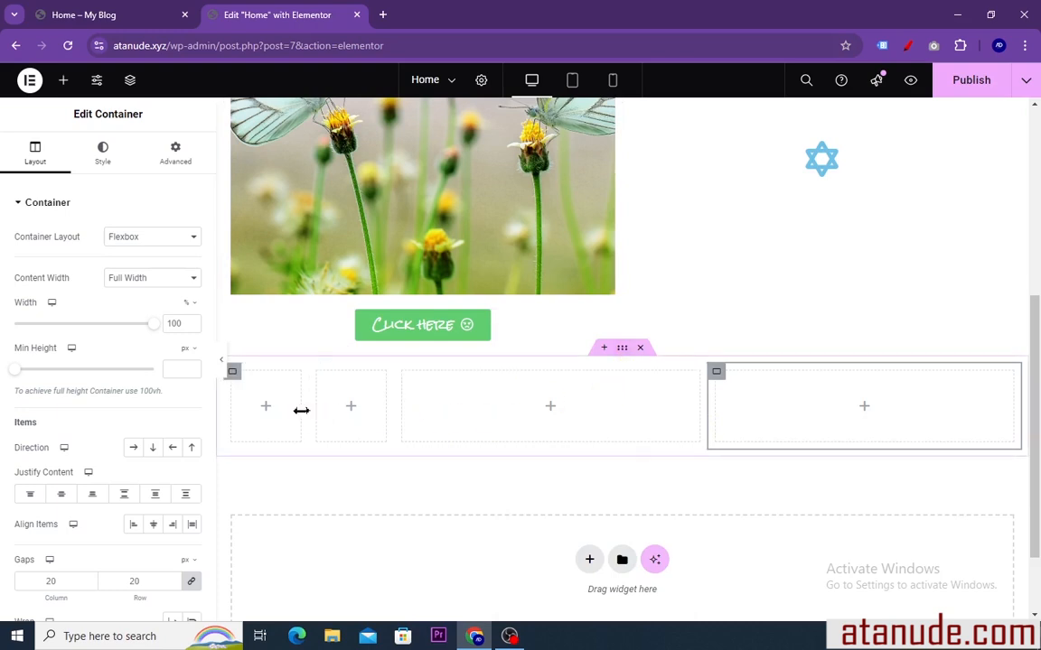
Duplicate the whole row of empty columns, then delete both the copy and the original row
right_click(622, 351)
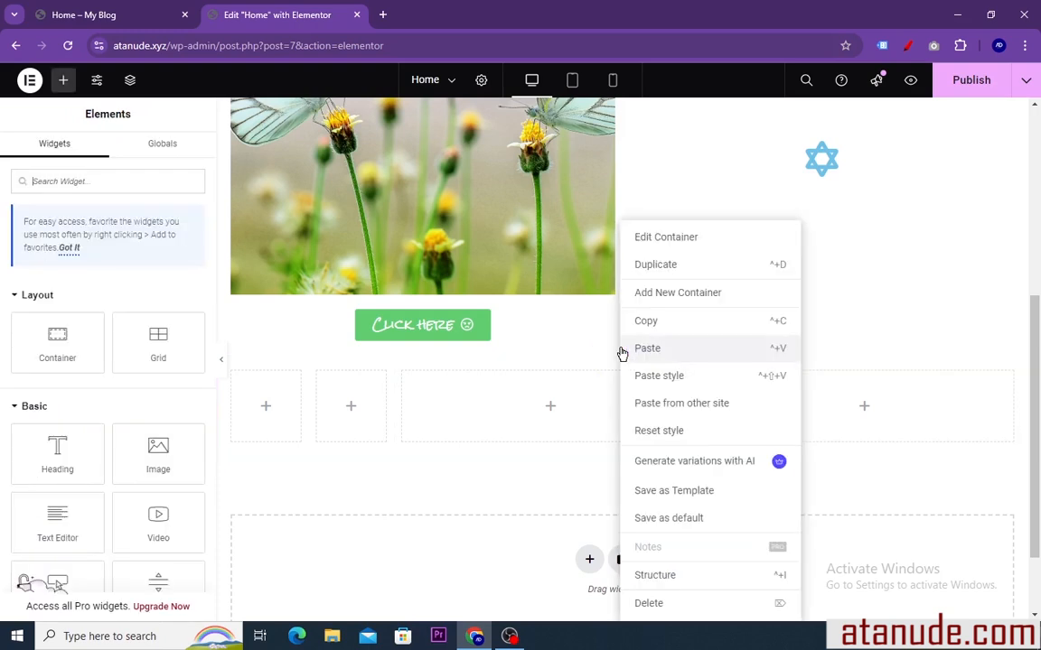
left_click(652, 265)
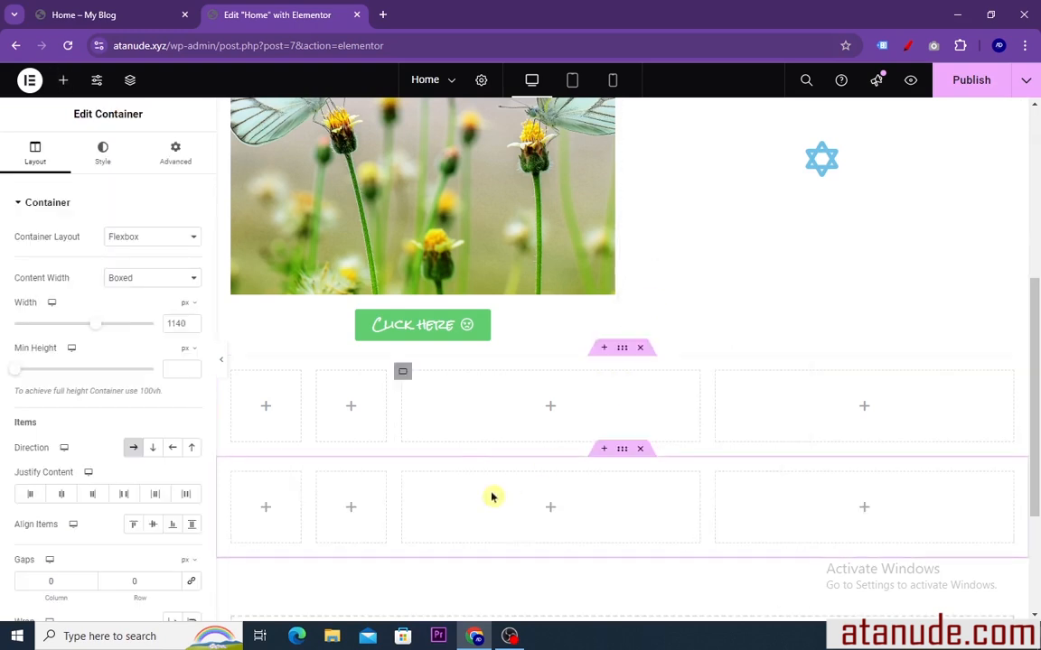
scroll(581, 436, "down", 1)
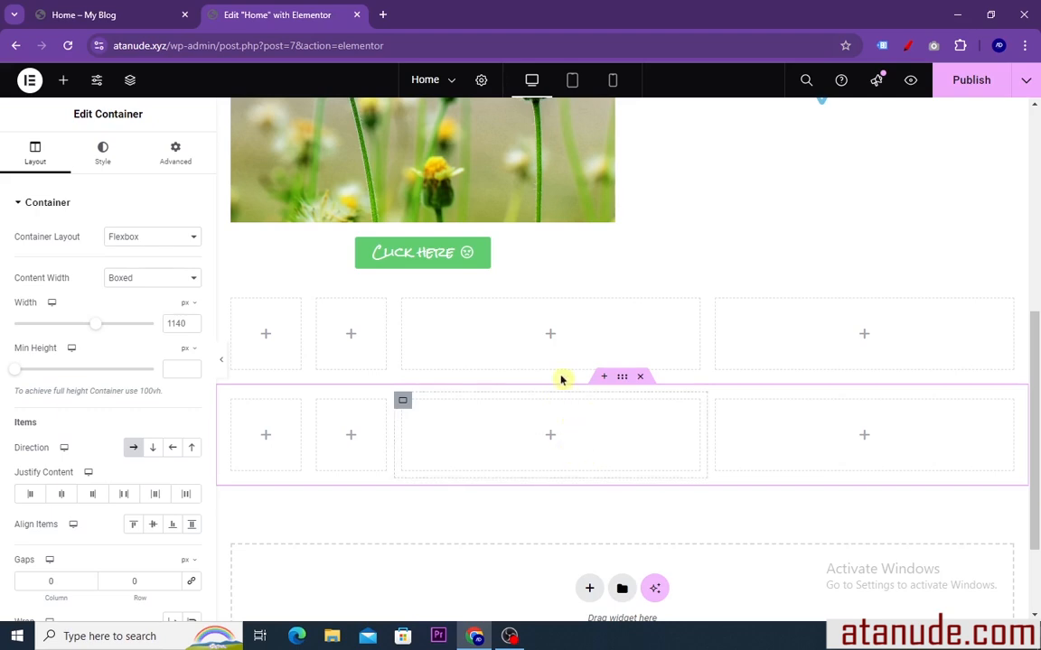
left_click(642, 378)
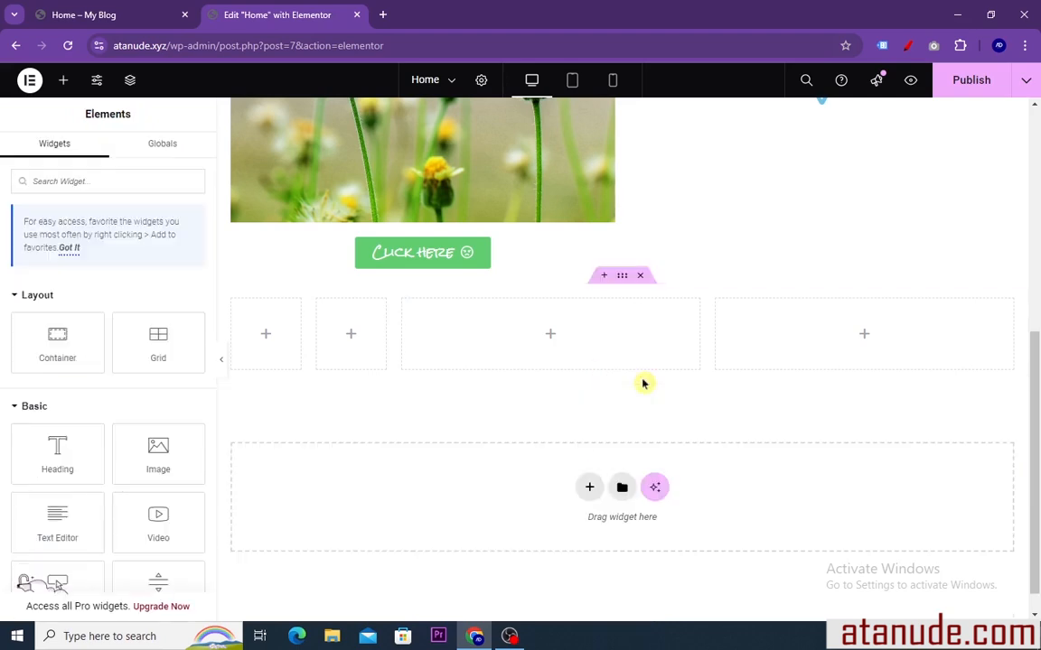
left_click(639, 276)
scroll(558, 337, "up", 2)
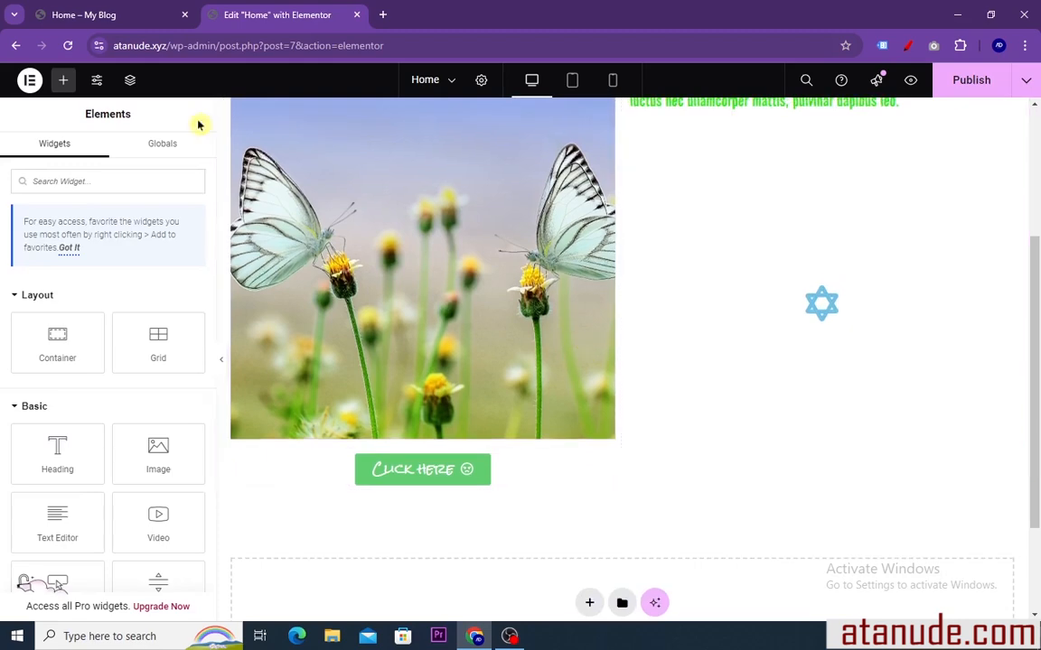
Switch to the finished home page and examine the hero section's heading, paragraph and Book A Tour button
left_click(117, 16)
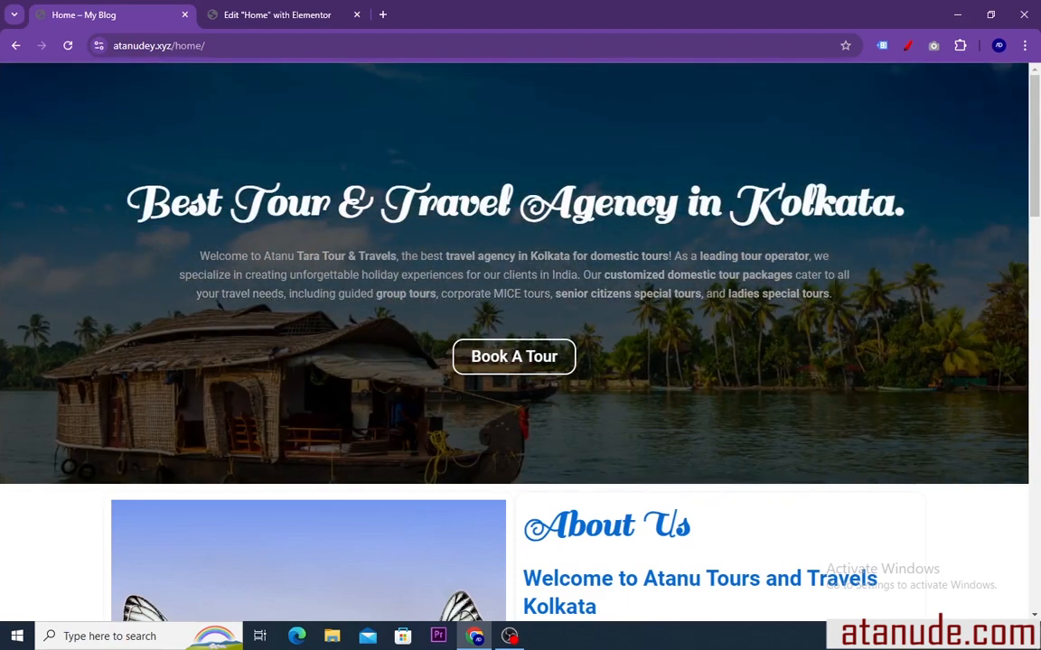
left_click_drag(179, 260, 824, 309)
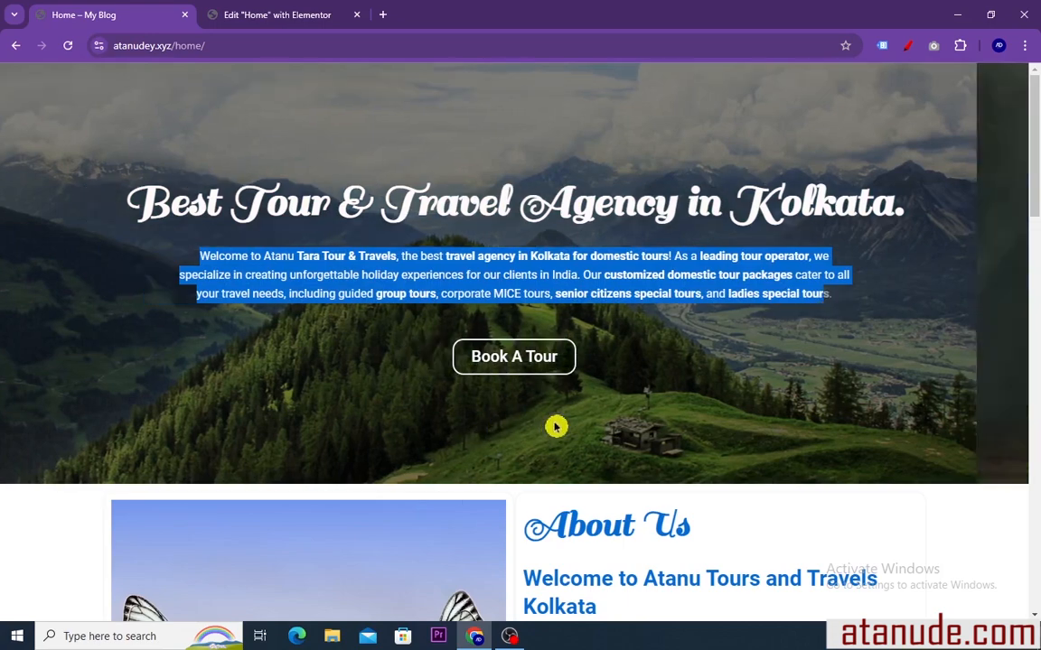
left_click(490, 378)
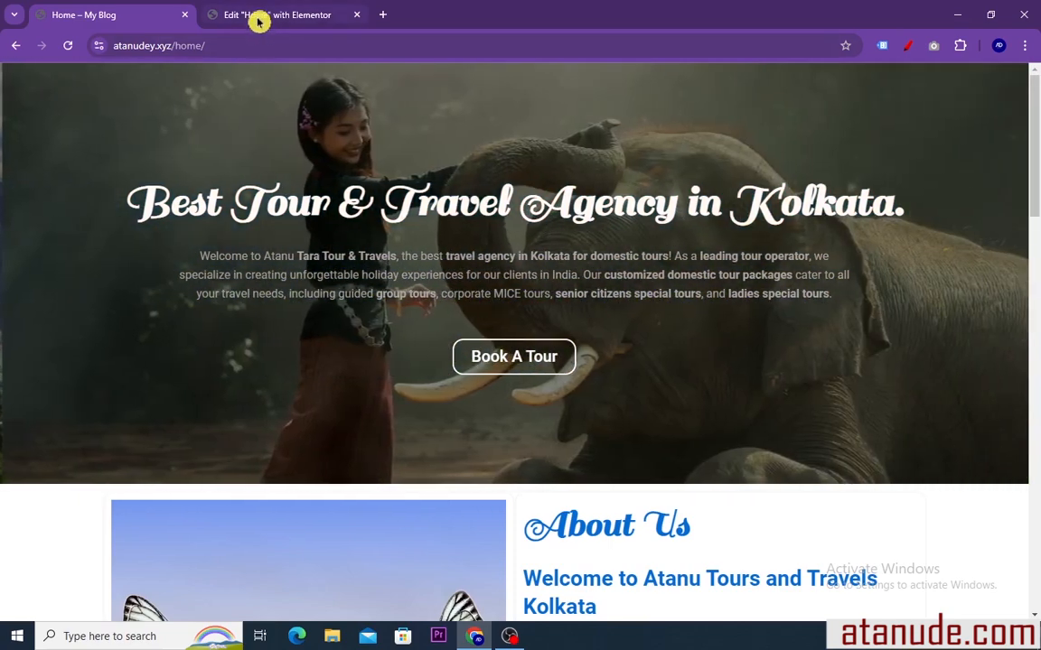
Return to the Elementor editor and delete the image and text section and the "dfdffff" heading section
left_click(260, 16)
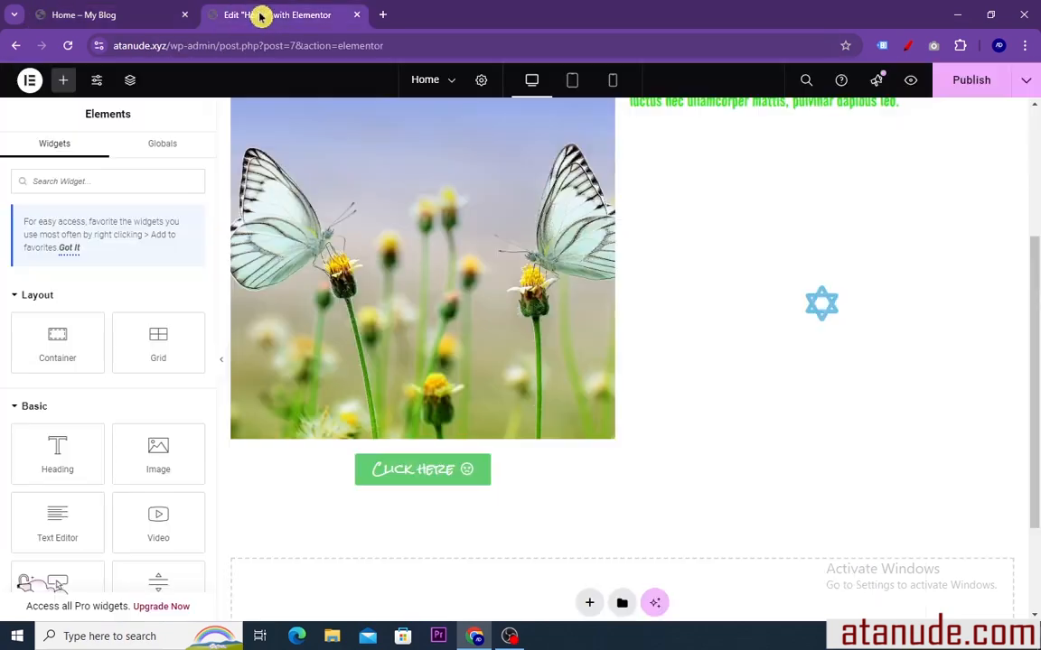
scroll(594, 286, "up", 5)
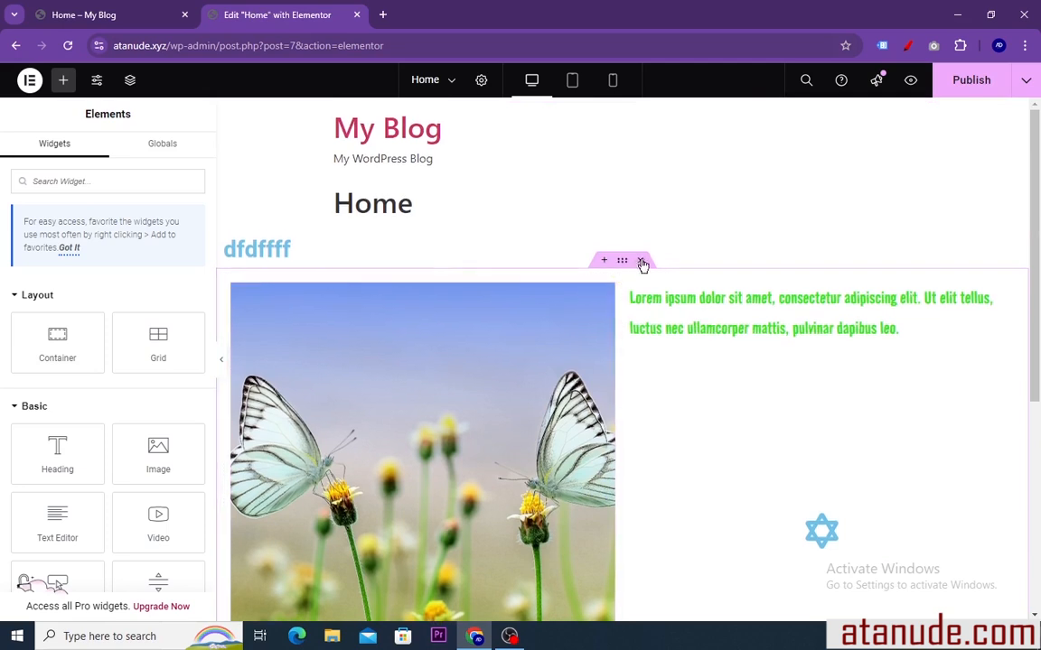
left_click(643, 261)
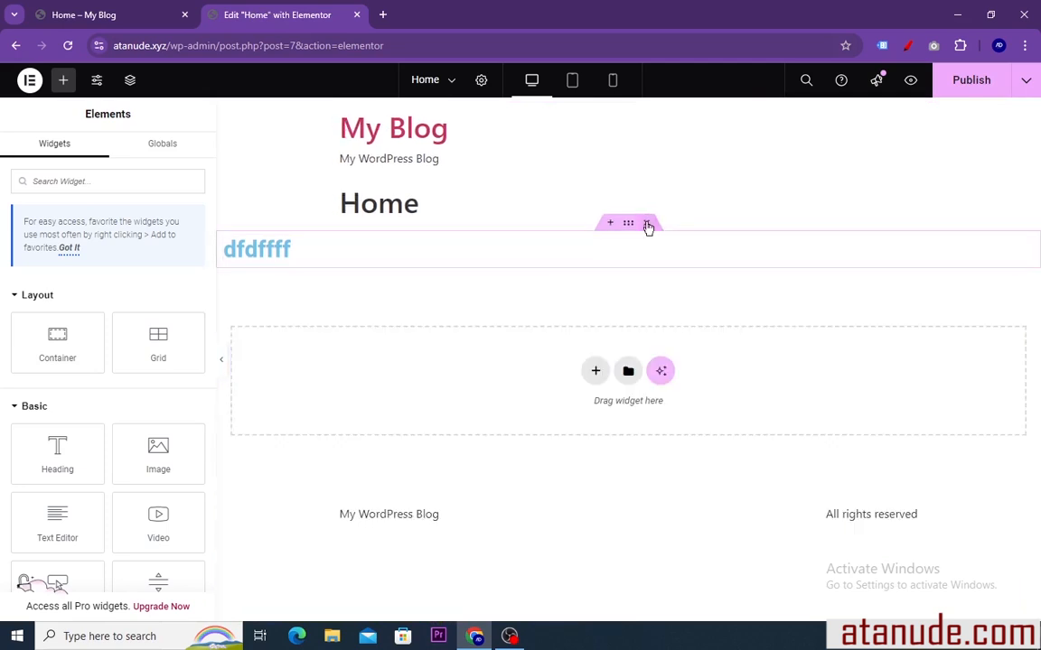
left_click(647, 224)
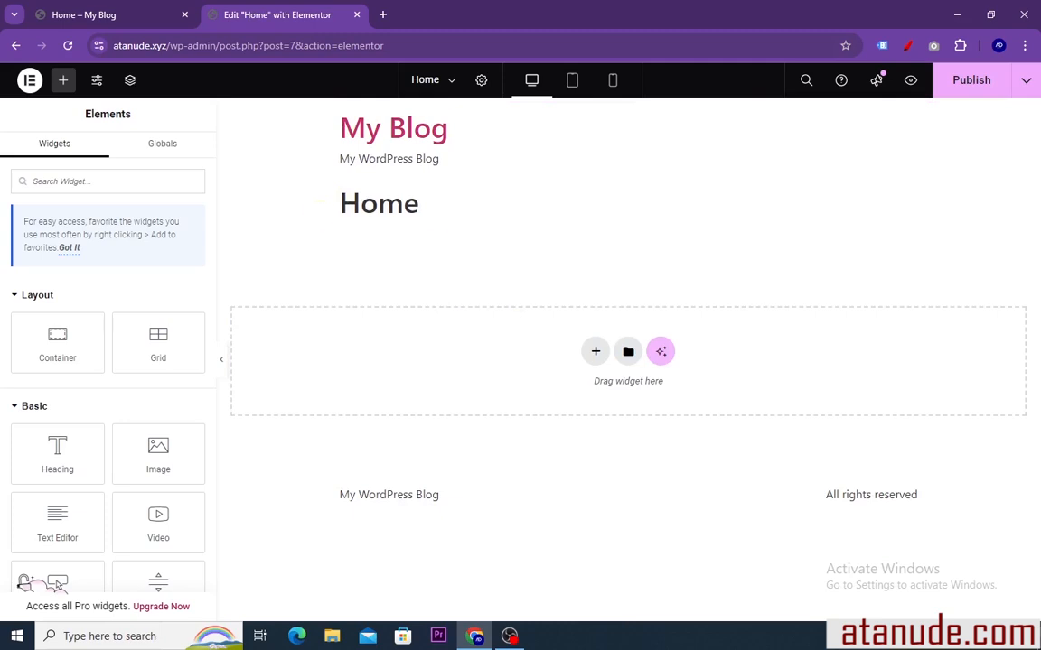
Set the Home page's Page Layout to Elementor Canvas in the page settings, then reopen its layout options for review
left_click(481, 82)
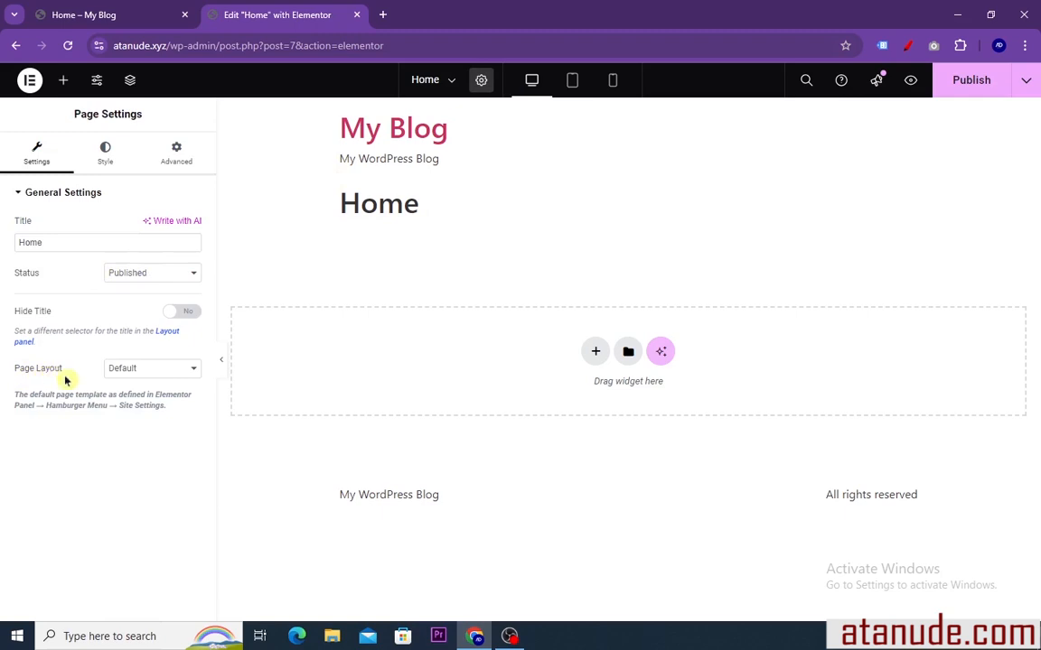
left_click(186, 371)
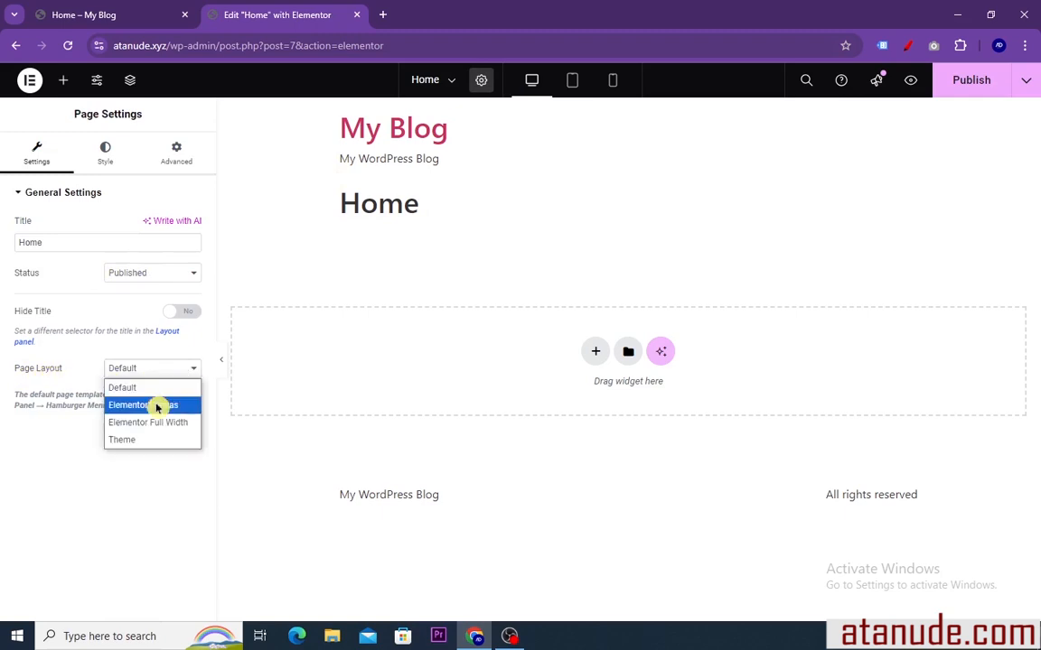
left_click(157, 406)
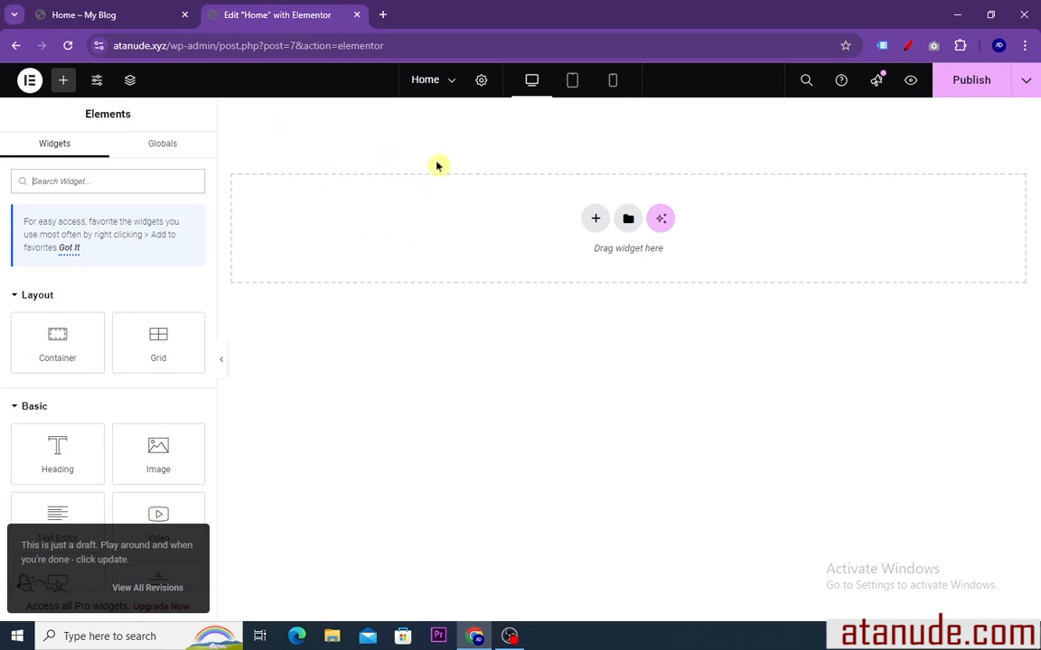
left_click(484, 82)
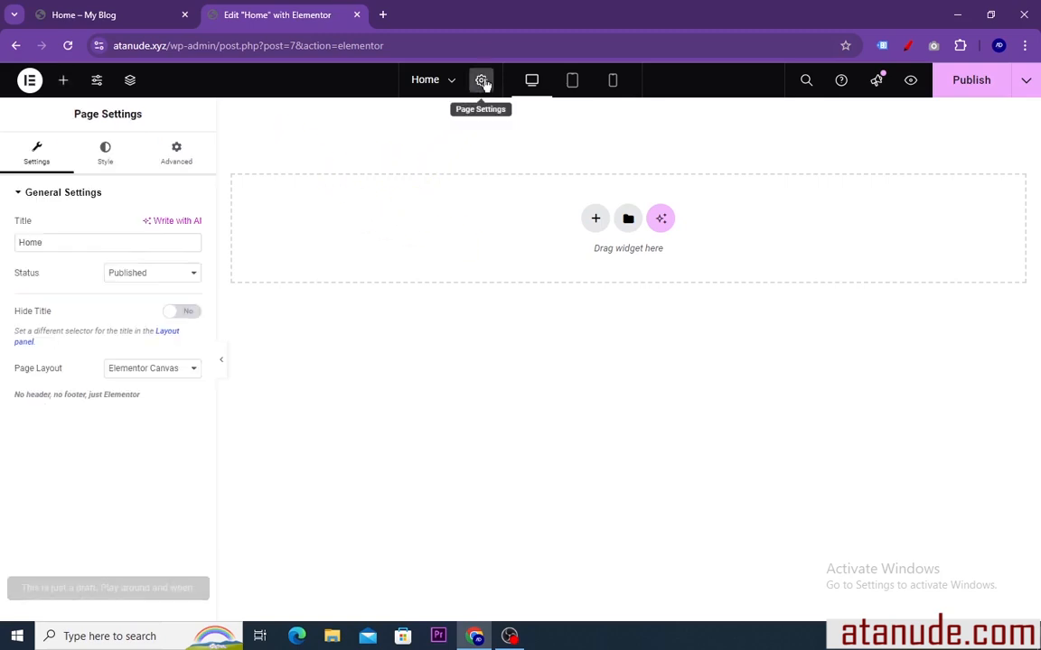
left_click(188, 371)
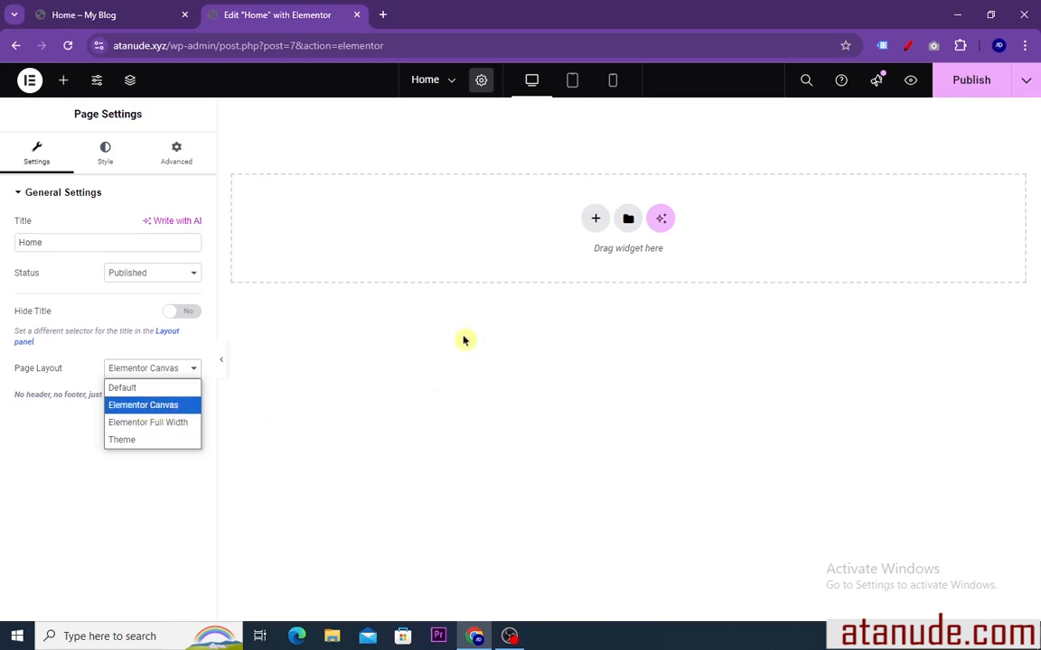
Keep the page on the Elementor Canvas layout and add a single-column container with downward direction to the empty page
left_click(154, 411)
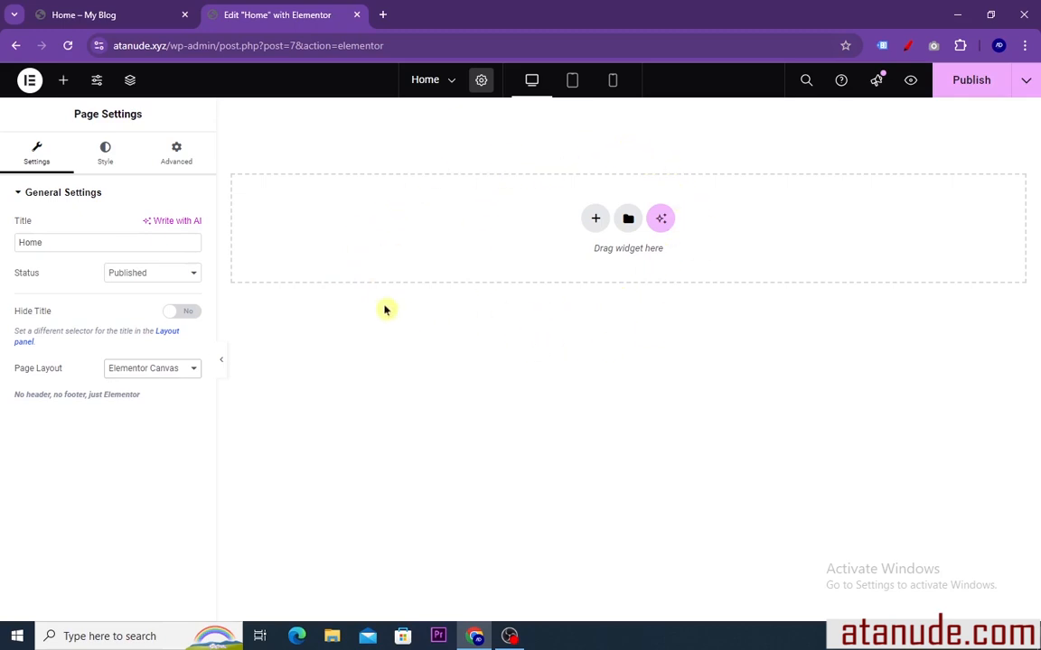
left_click(63, 82)
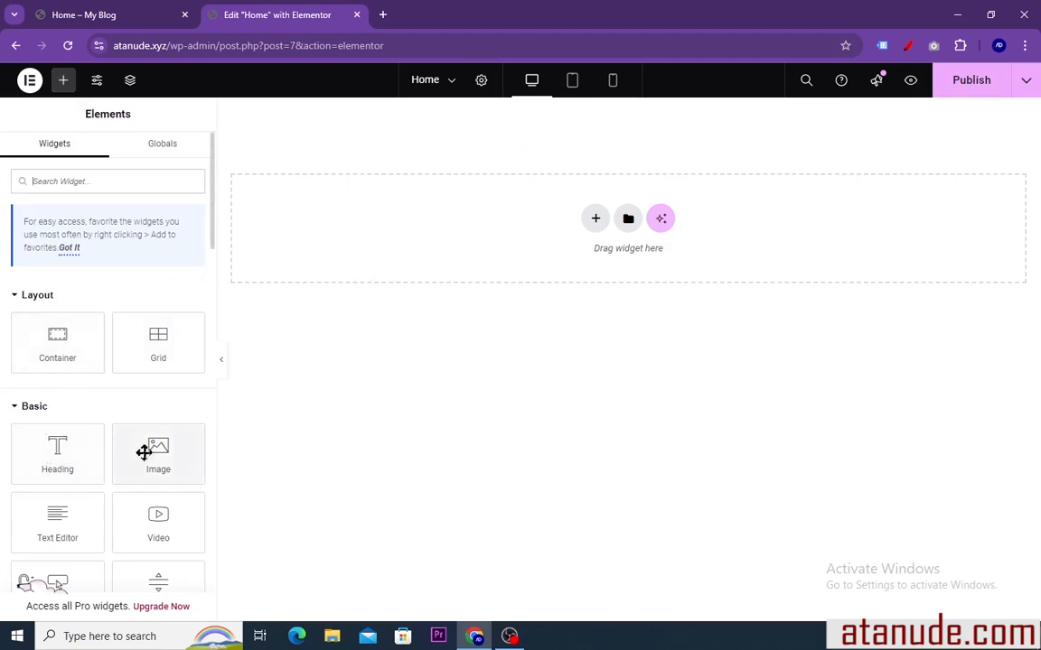
scroll(149, 447, "down", 1)
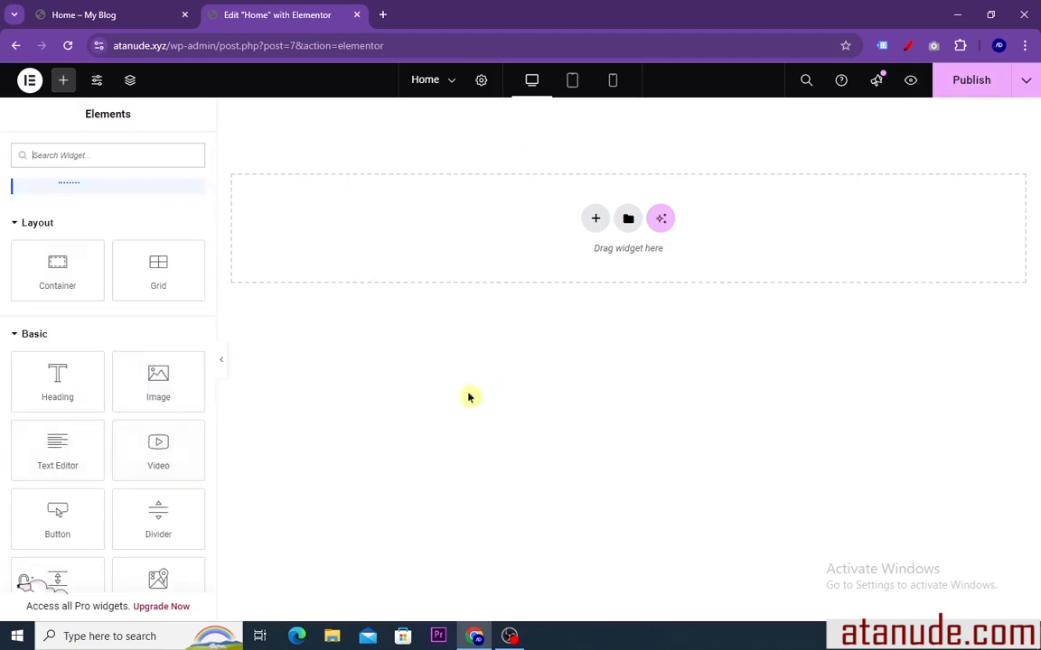
left_click(594, 221)
left_click(566, 288)
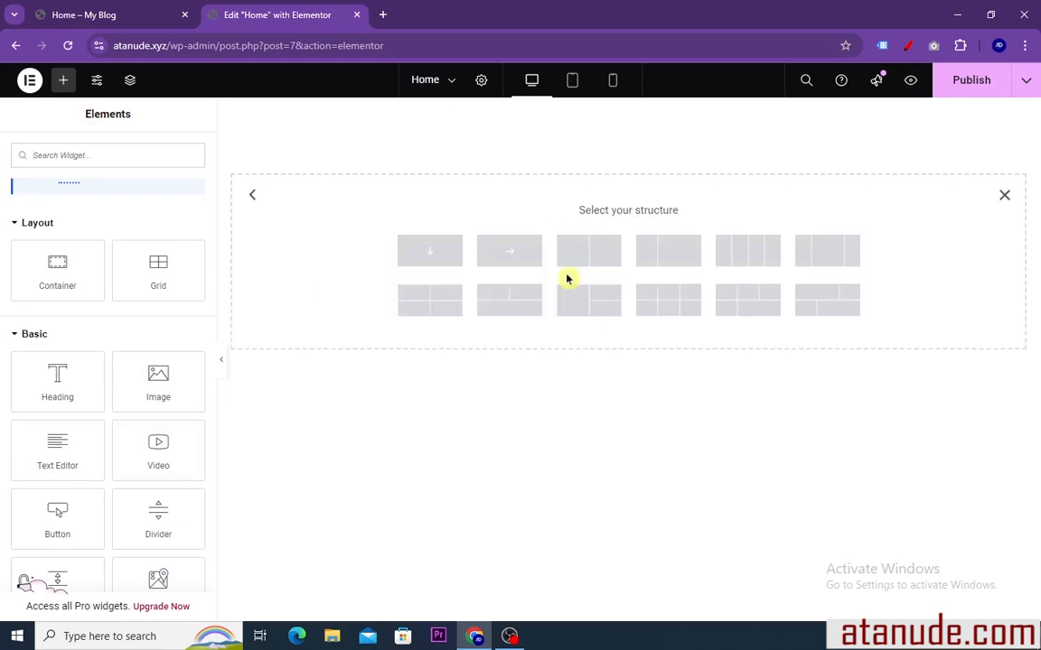
left_click(432, 255)
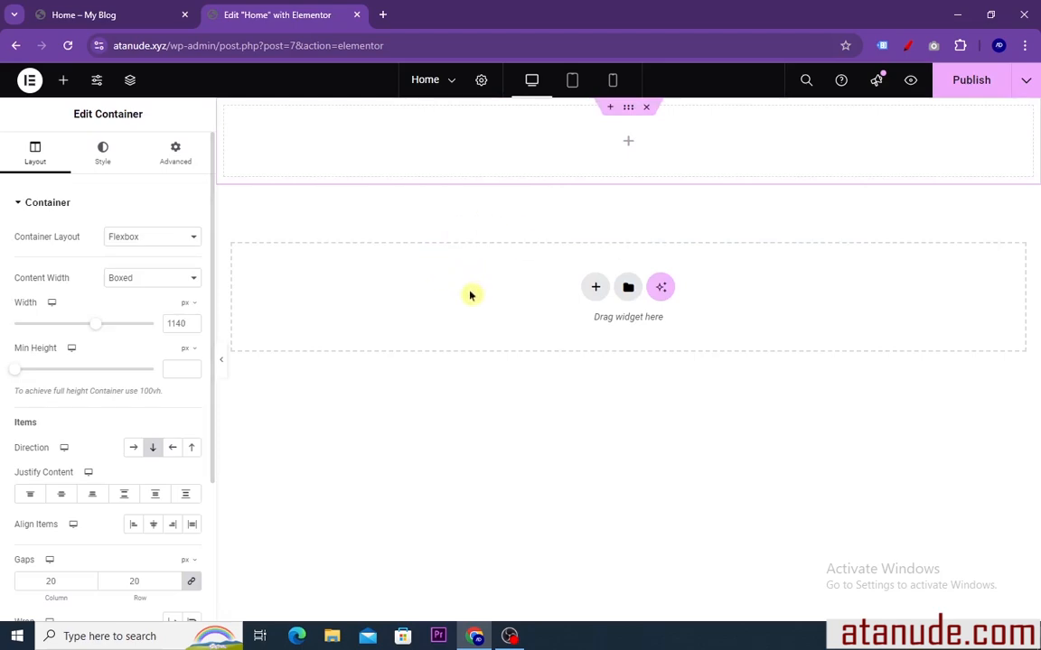
Check the hero section on the finished home page, then set the new container's background type to Slideshow
left_click(113, 15)
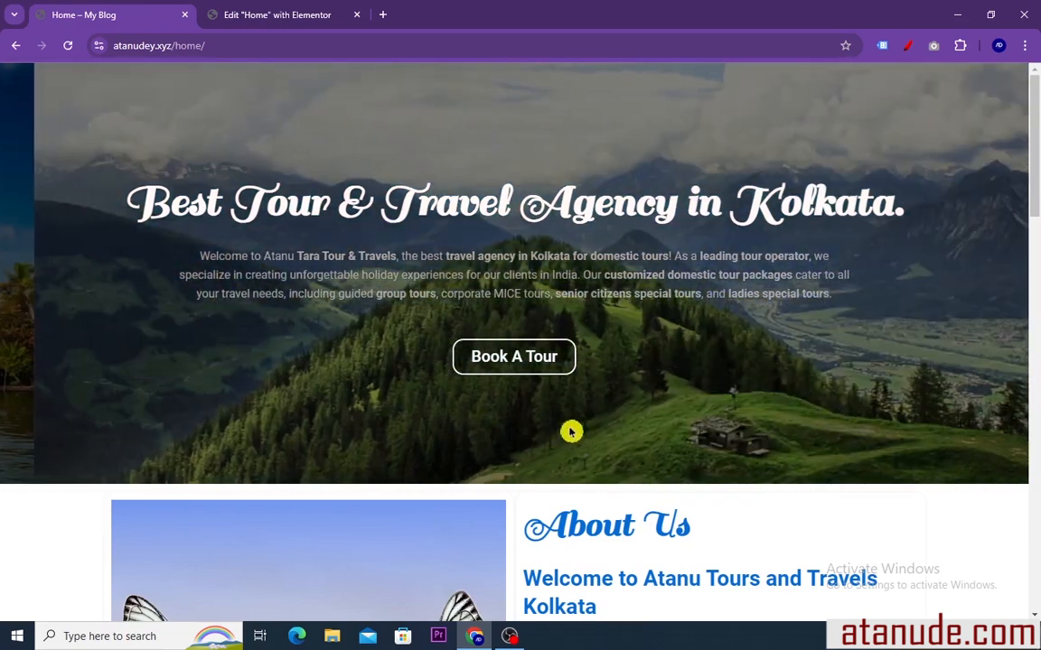
left_click(265, 16)
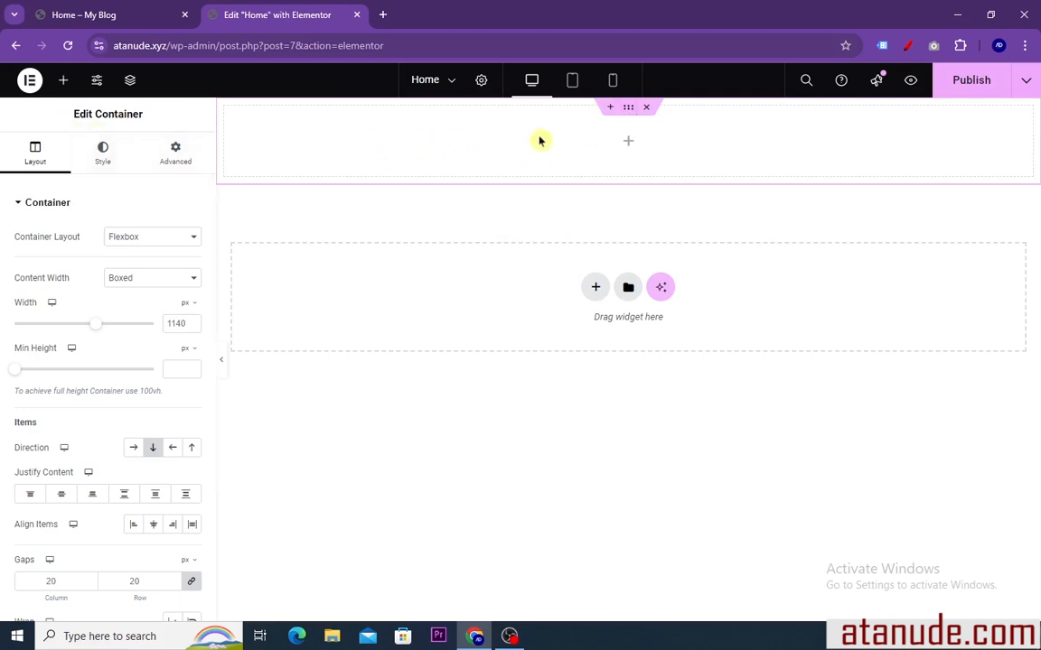
left_click(104, 160)
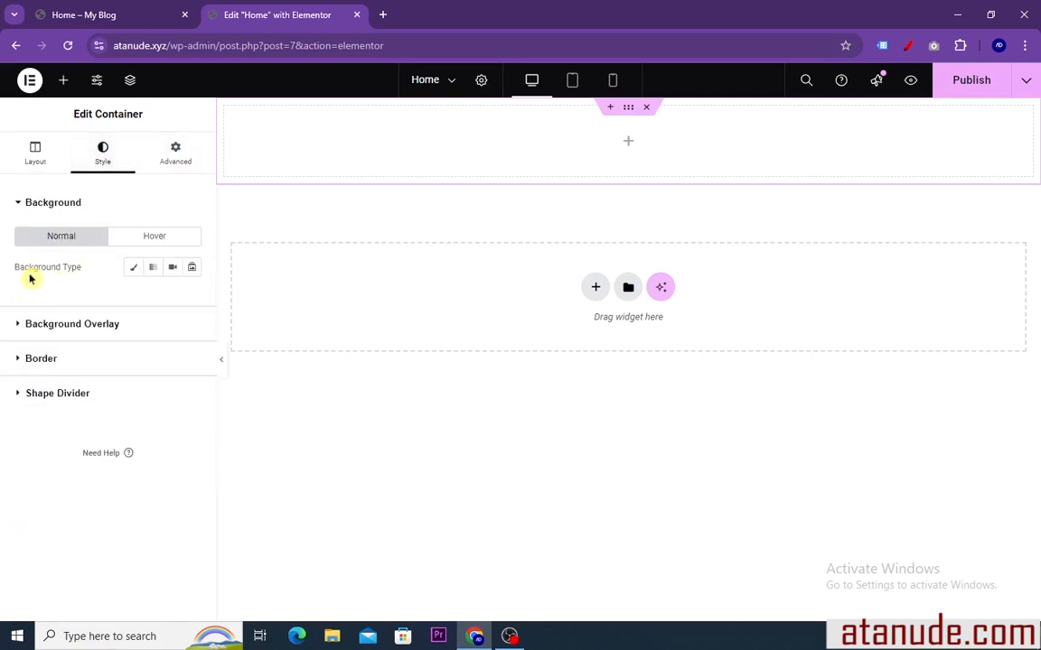
left_click(192, 269)
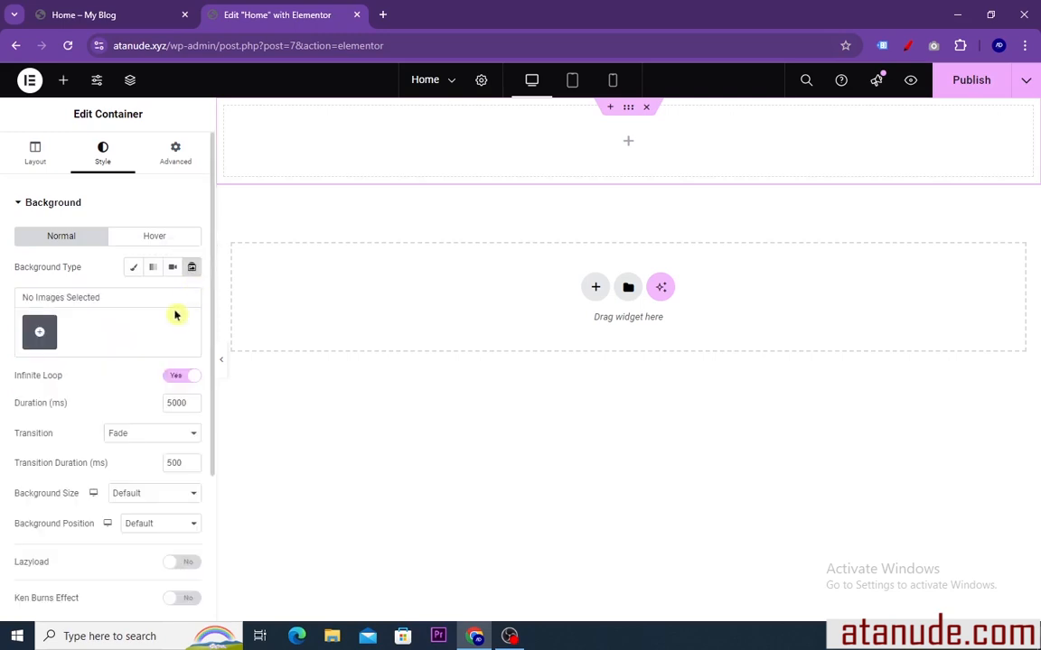
Start the slideshow's image gallery by uploading the image atabb (4) from the Downloads folder
left_click(40, 334)
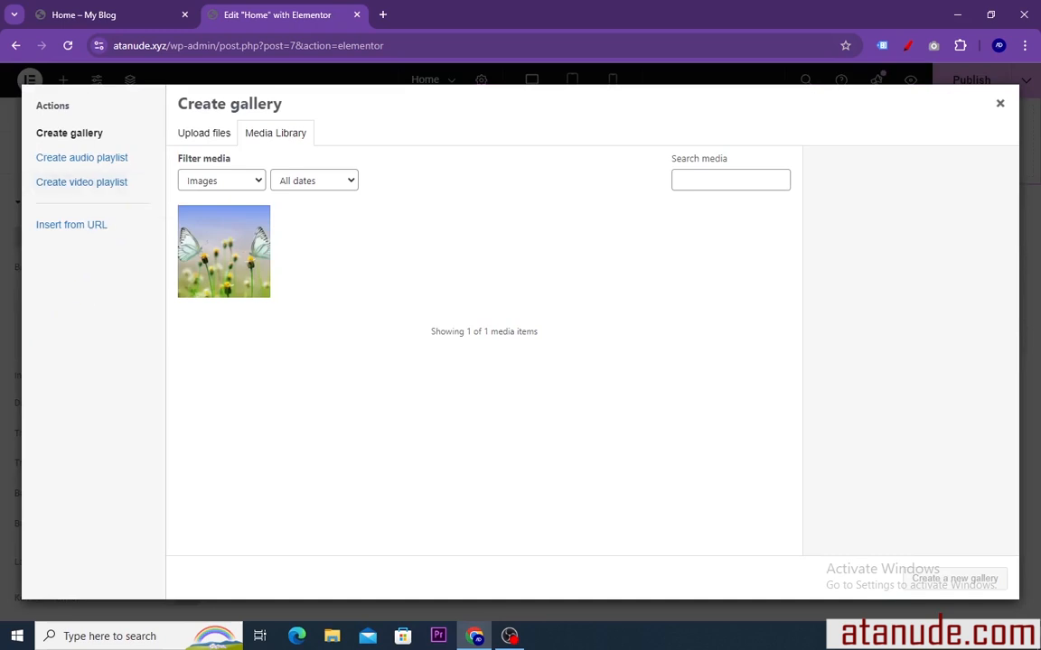
left_click(202, 136)
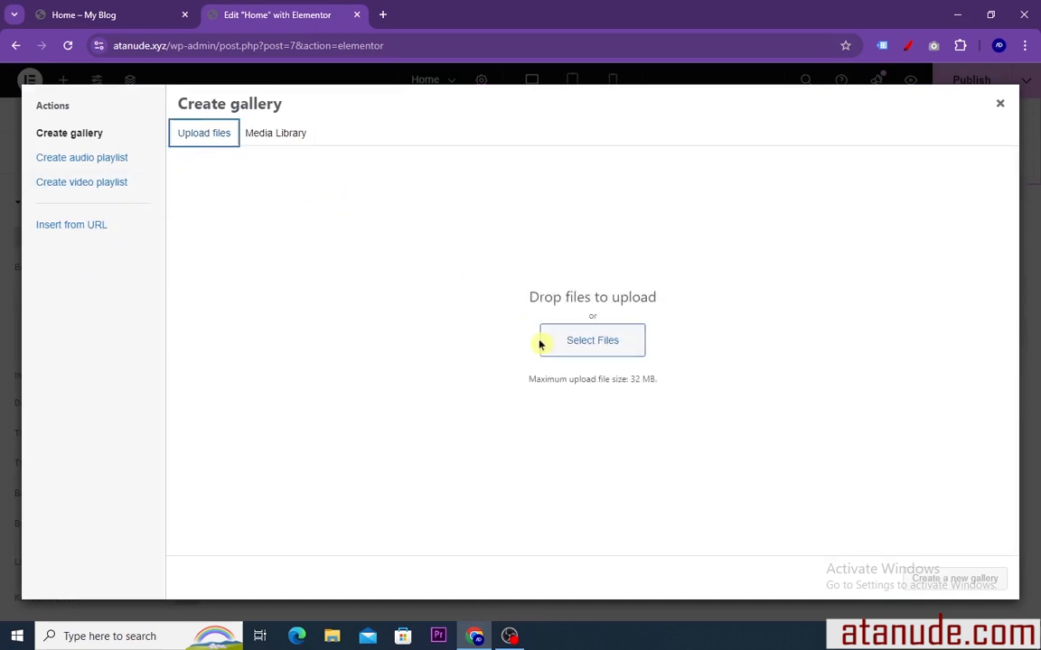
left_click(578, 348)
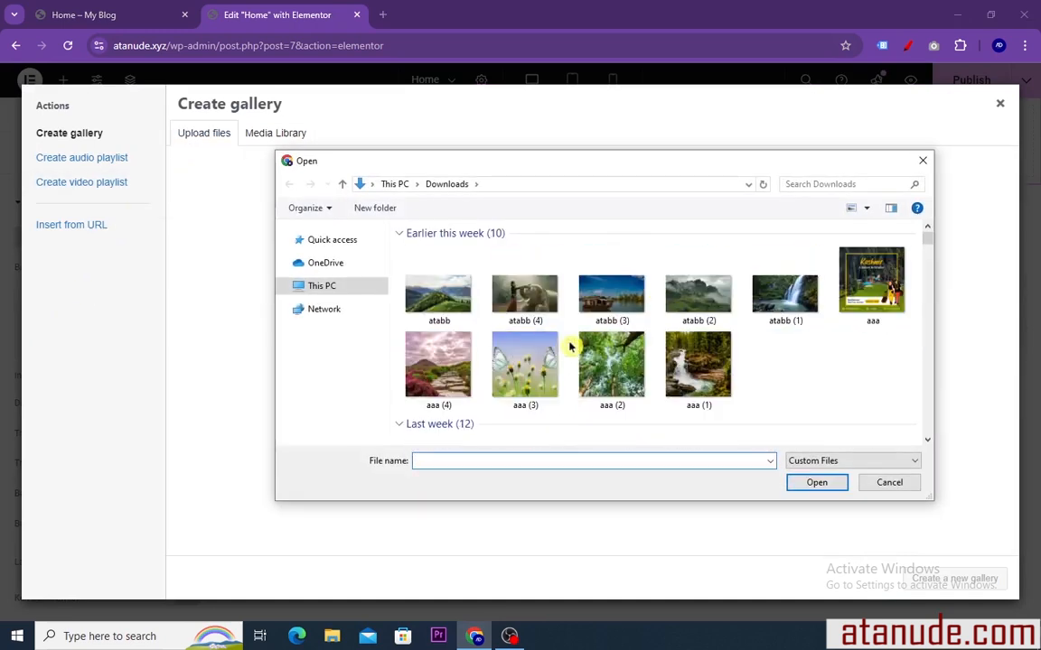
left_click(524, 298)
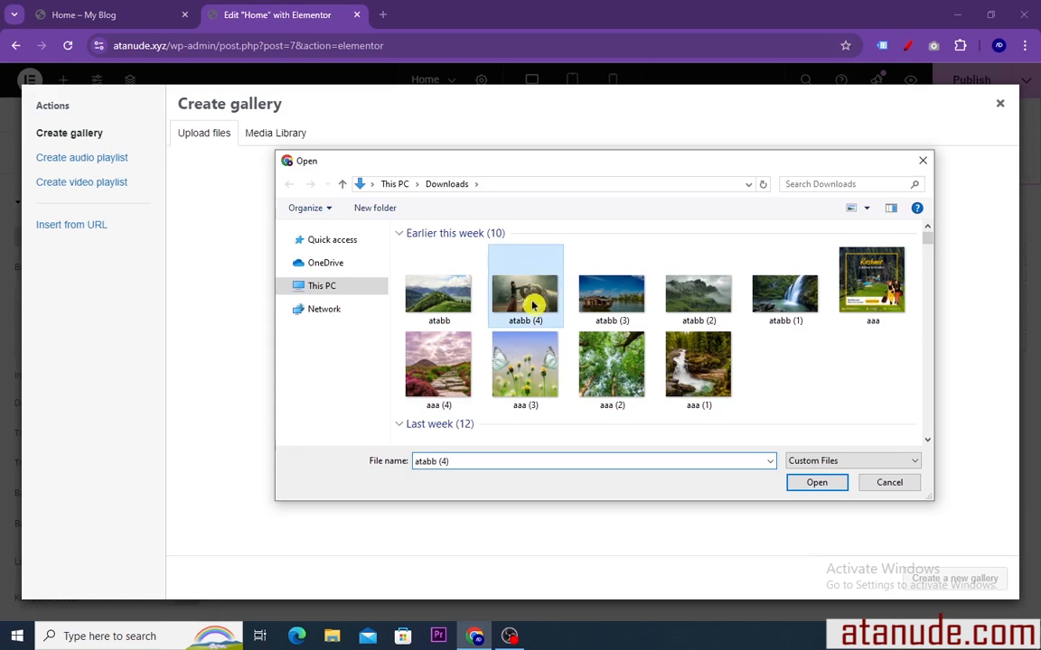
left_click(816, 483)
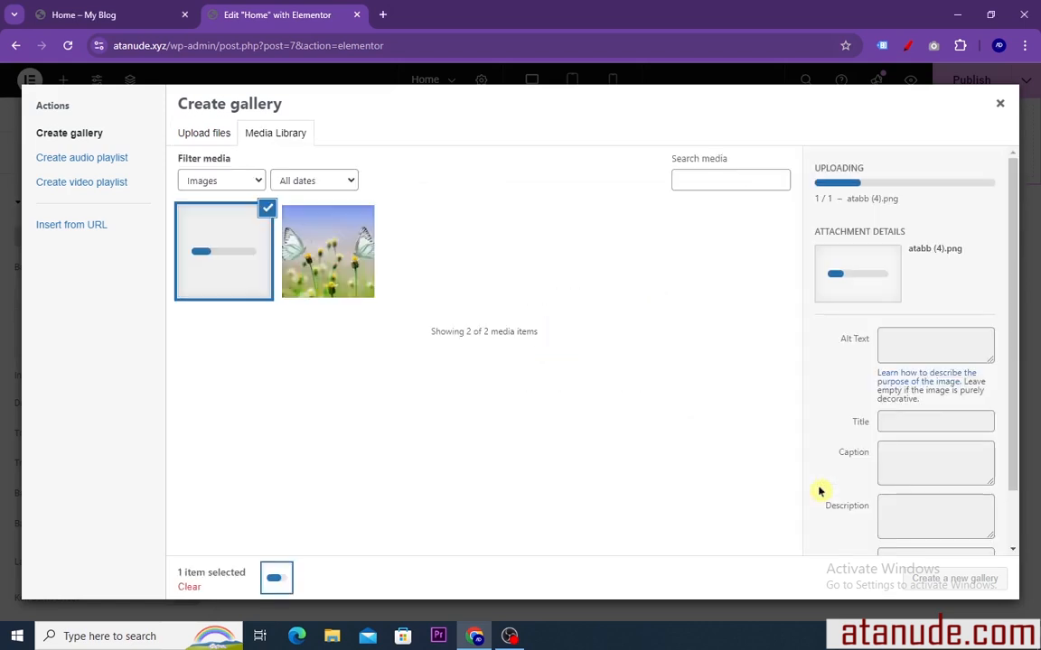
Upload the image atabb (3) from Downloads as the second picture for the slideshow gallery
left_click(200, 133)
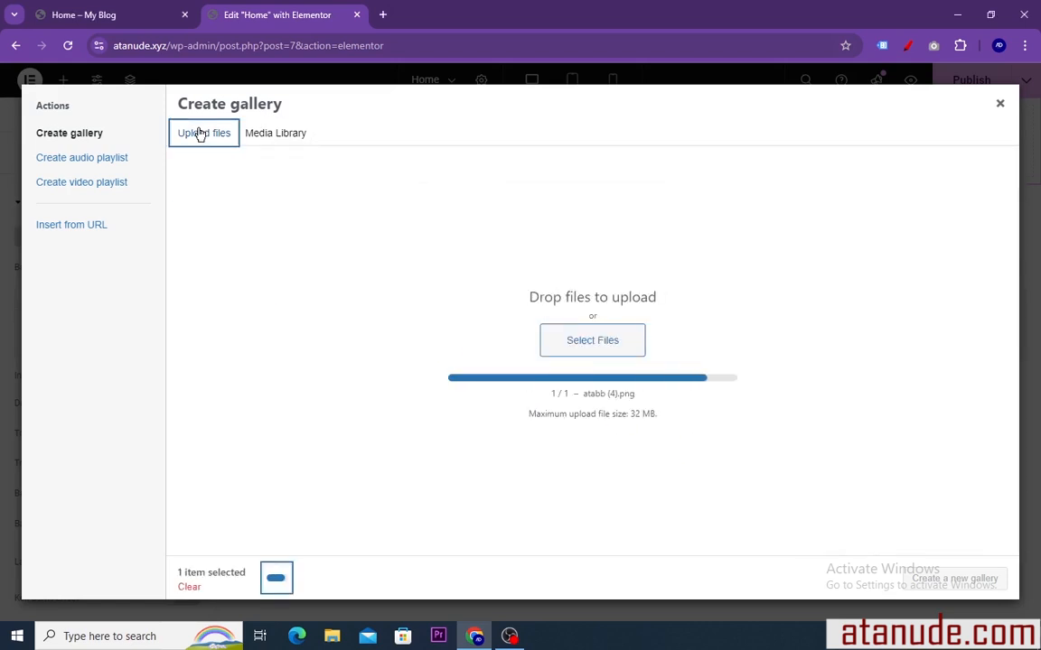
left_click(594, 351)
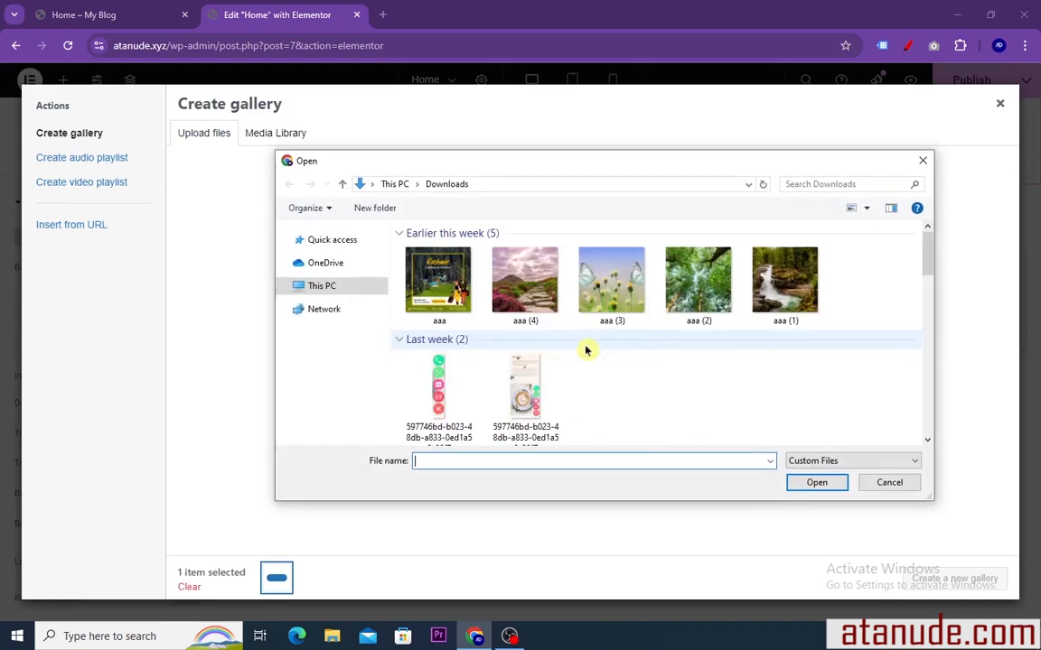
left_click(609, 298)
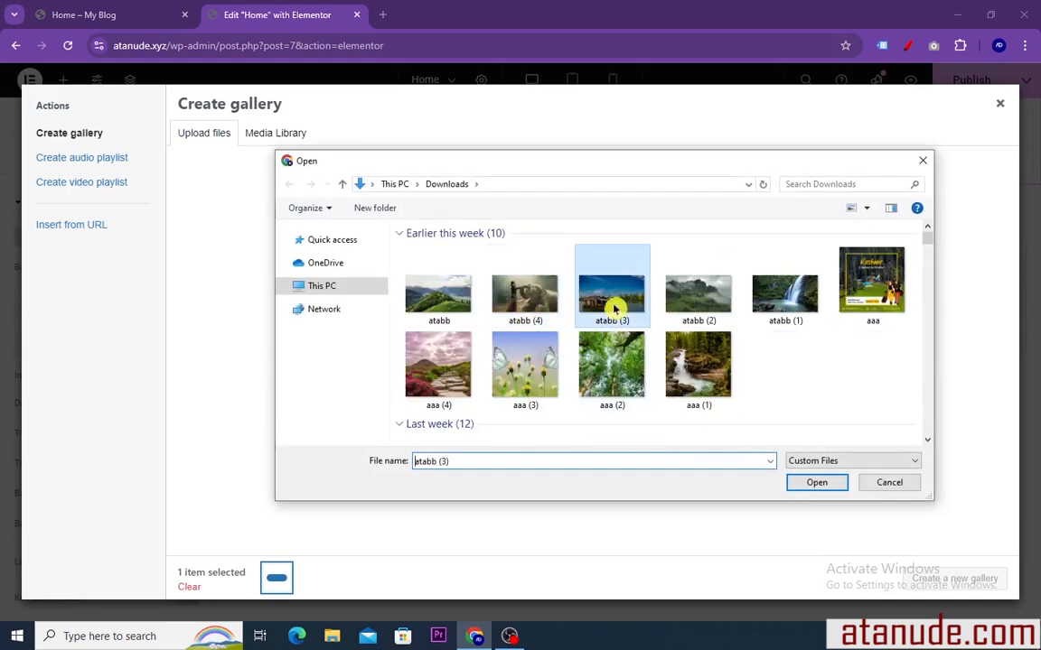
left_click(817, 485)
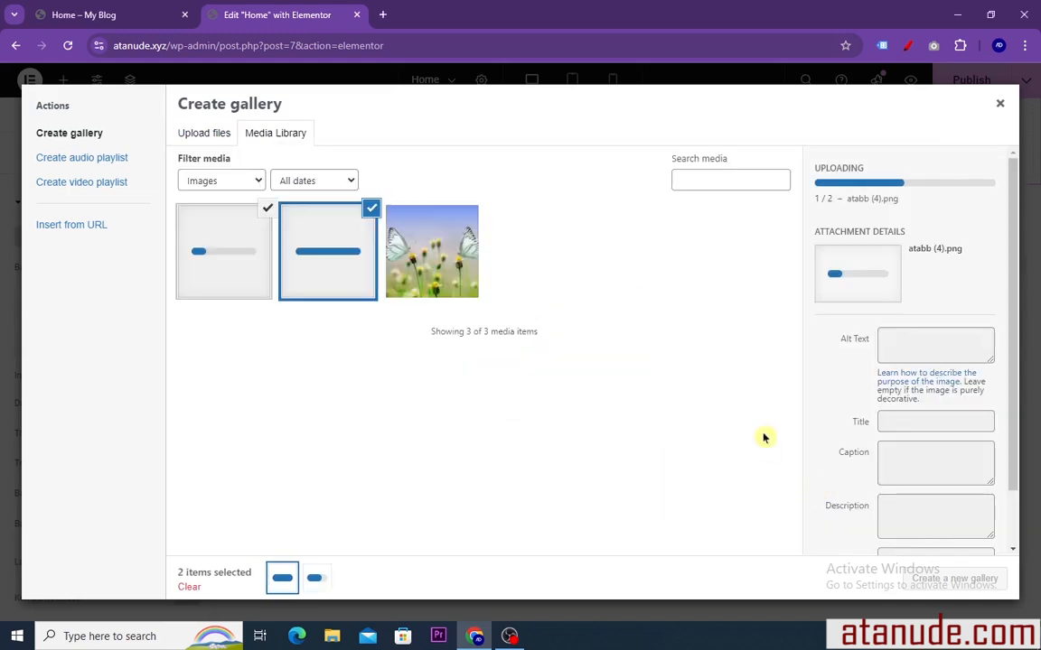
Upload atabb (2) from Downloads as well, then create a gallery from the three selected images and insert it as the slideshow
left_click(217, 135)
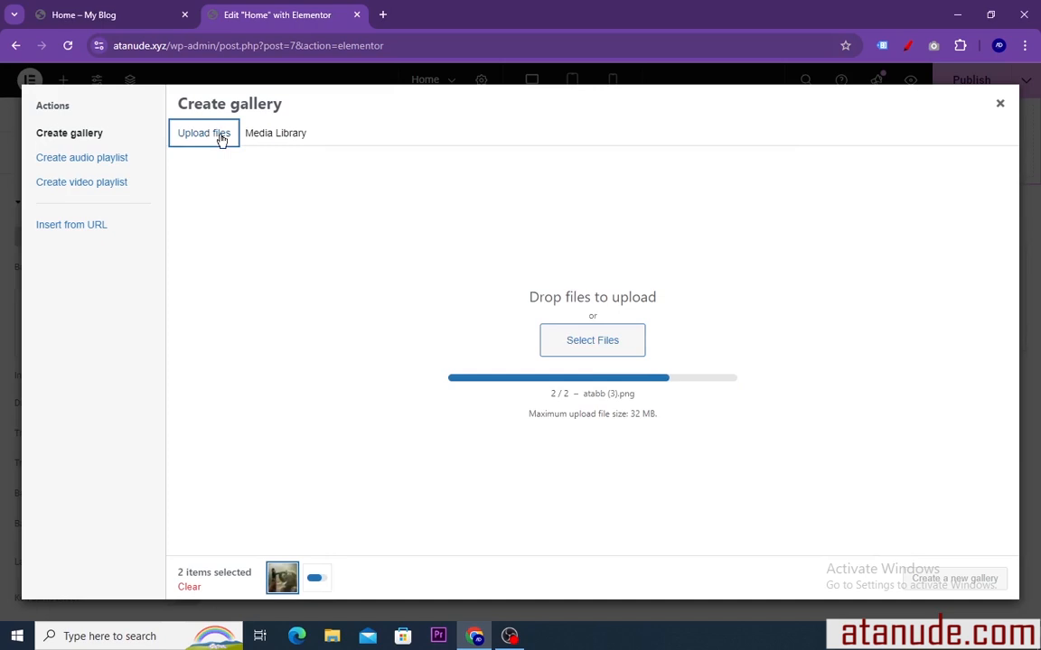
left_click(593, 342)
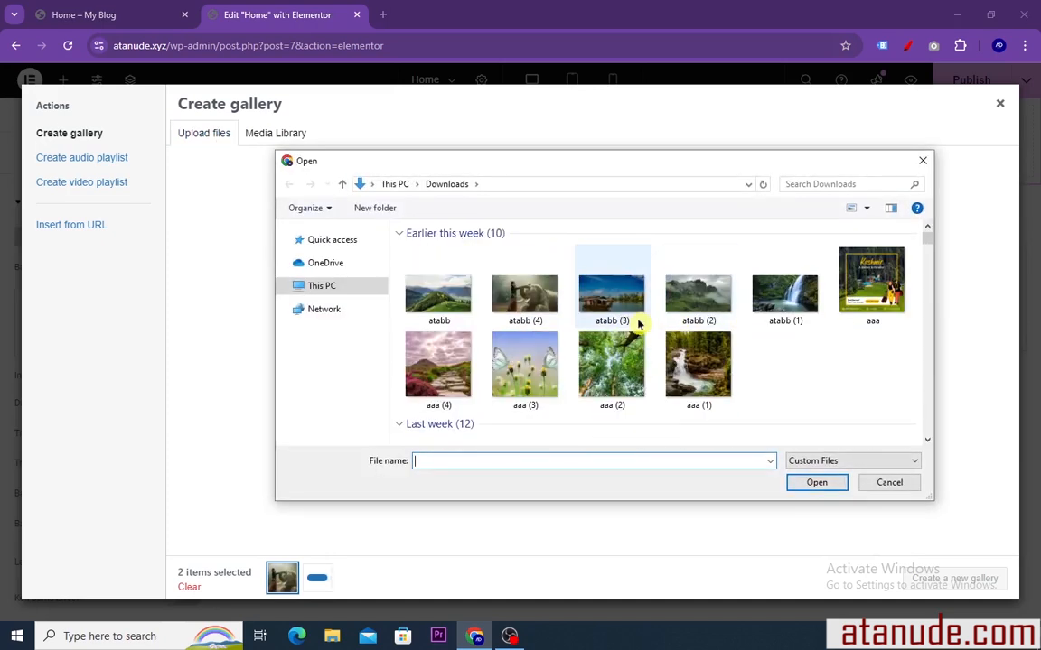
left_click(697, 296)
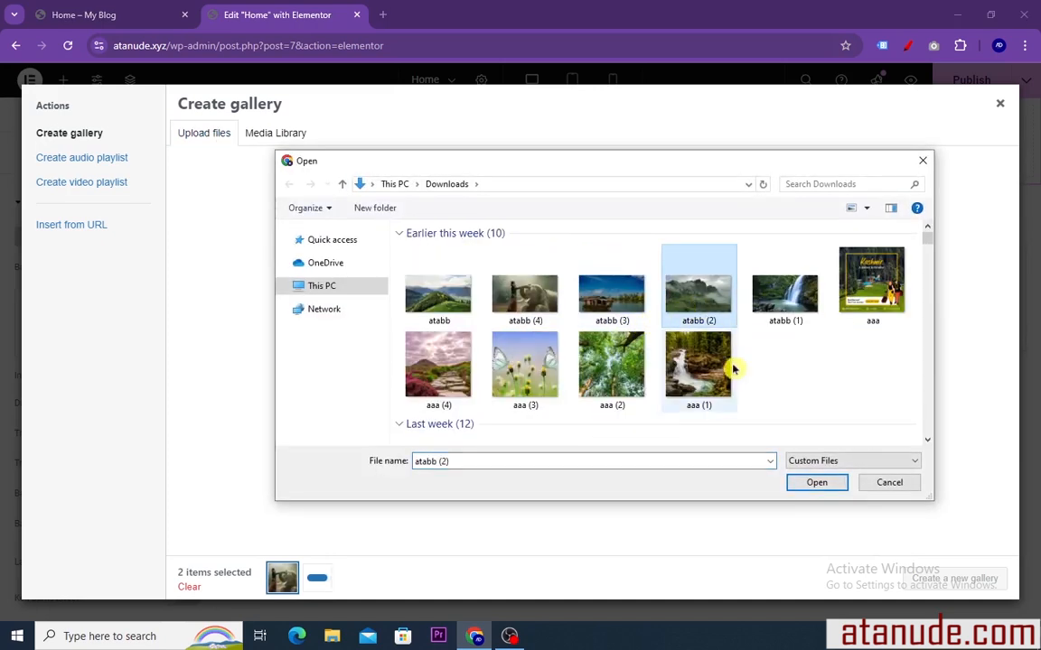
left_click(808, 485)
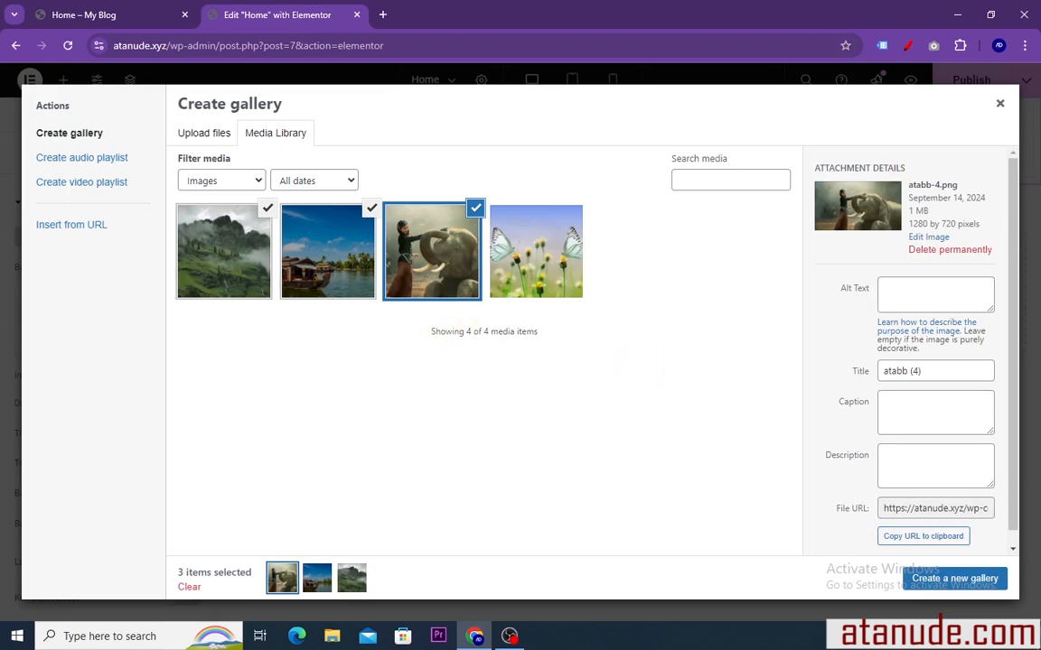
left_click(941, 581)
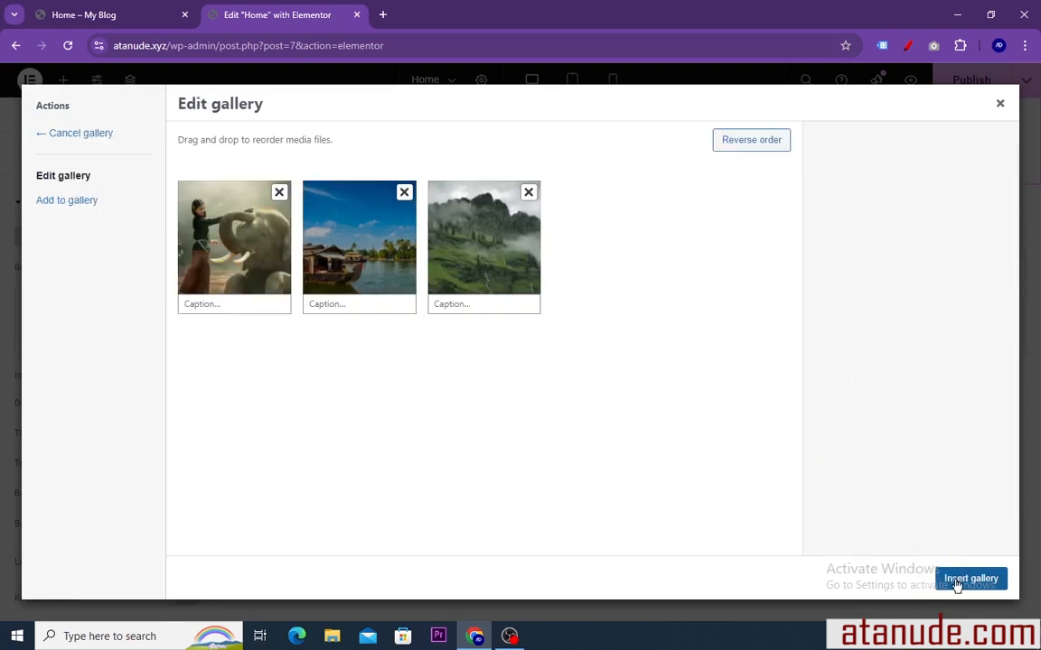
left_click(957, 583)
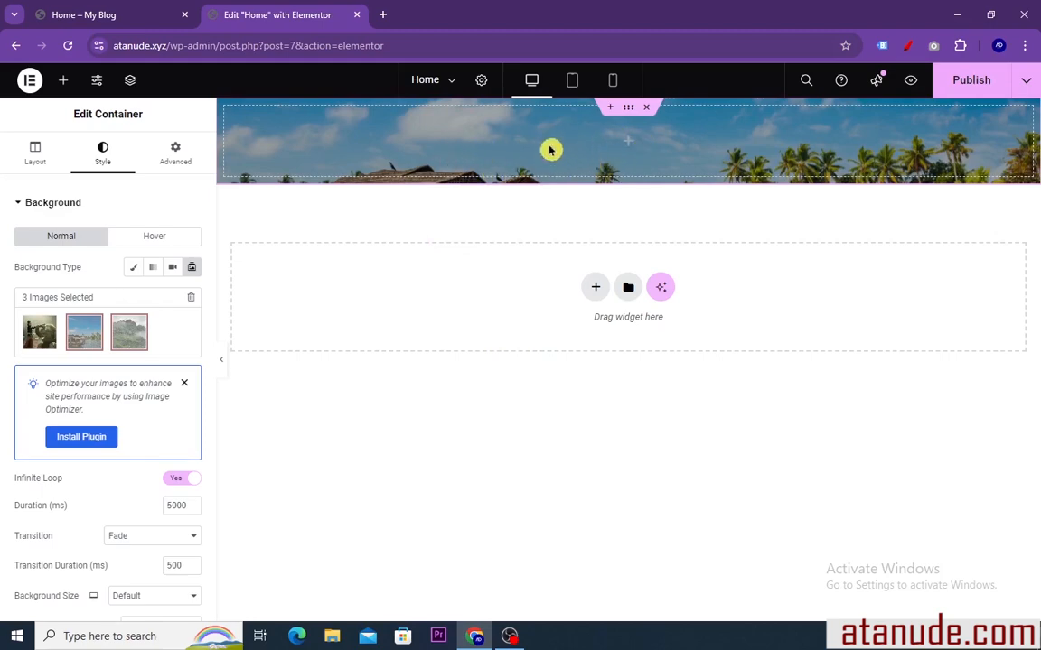
Compare the slideshow with the finished page's hero, then try a slide duration of 1000 ms and set it to 2000 ms
left_click(110, 13)
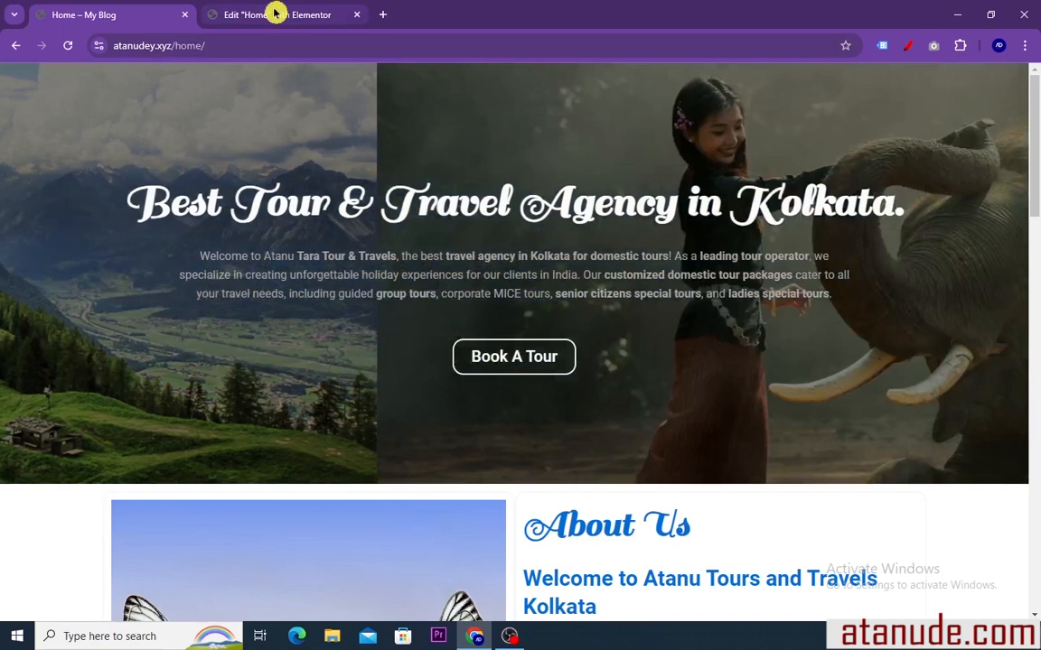
left_click(273, 12)
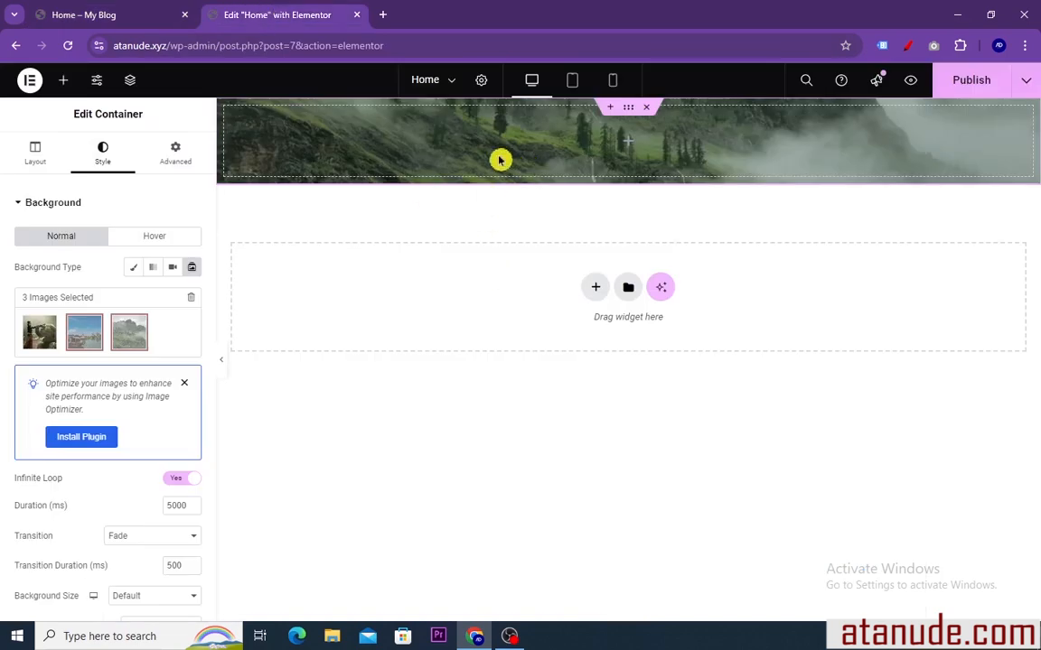
scroll(110, 315, "down", 3)
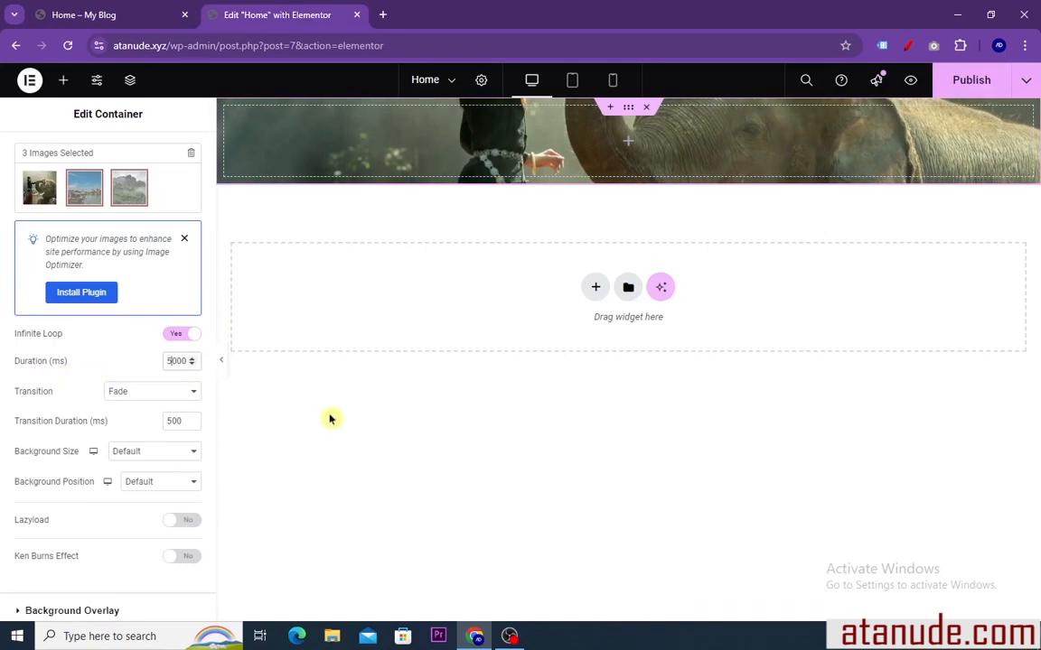
key("BackSpace")
type("1")
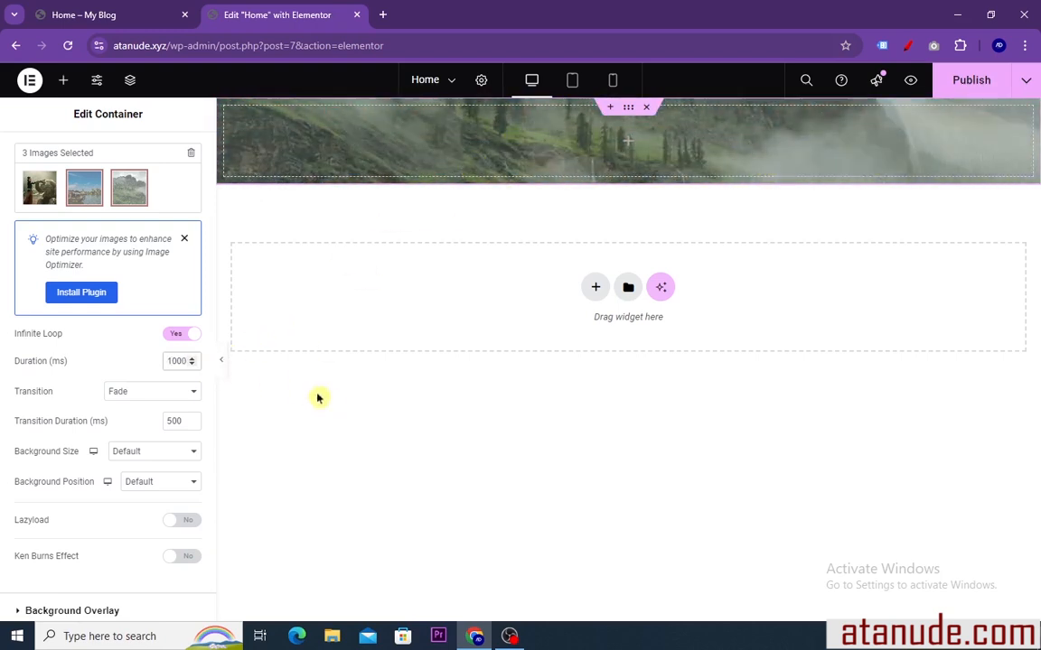
key("BackSpace")
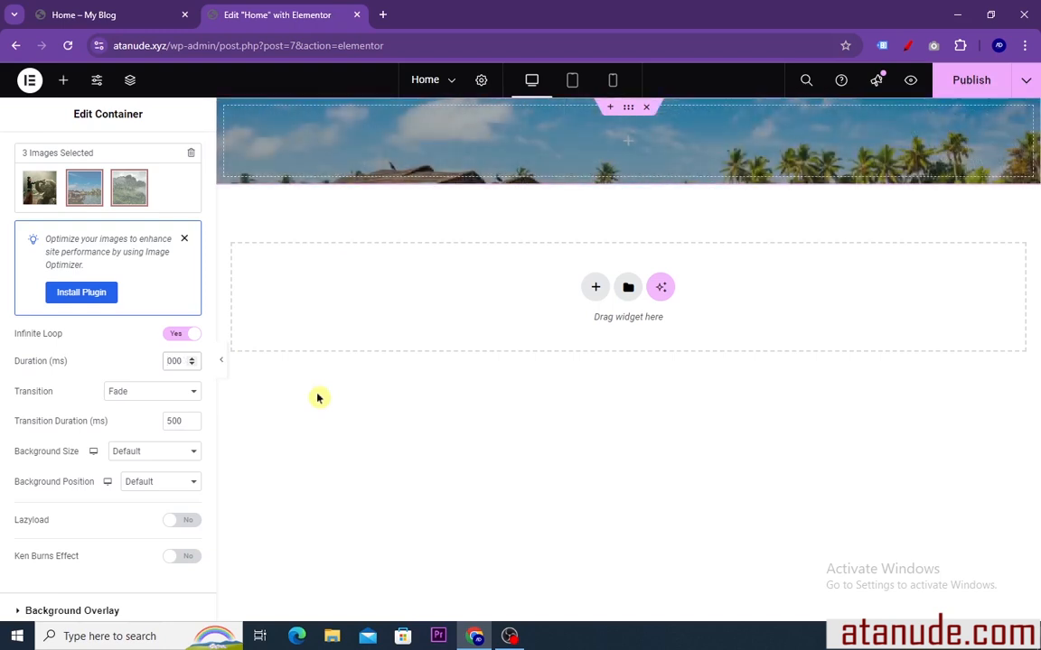
type("2")
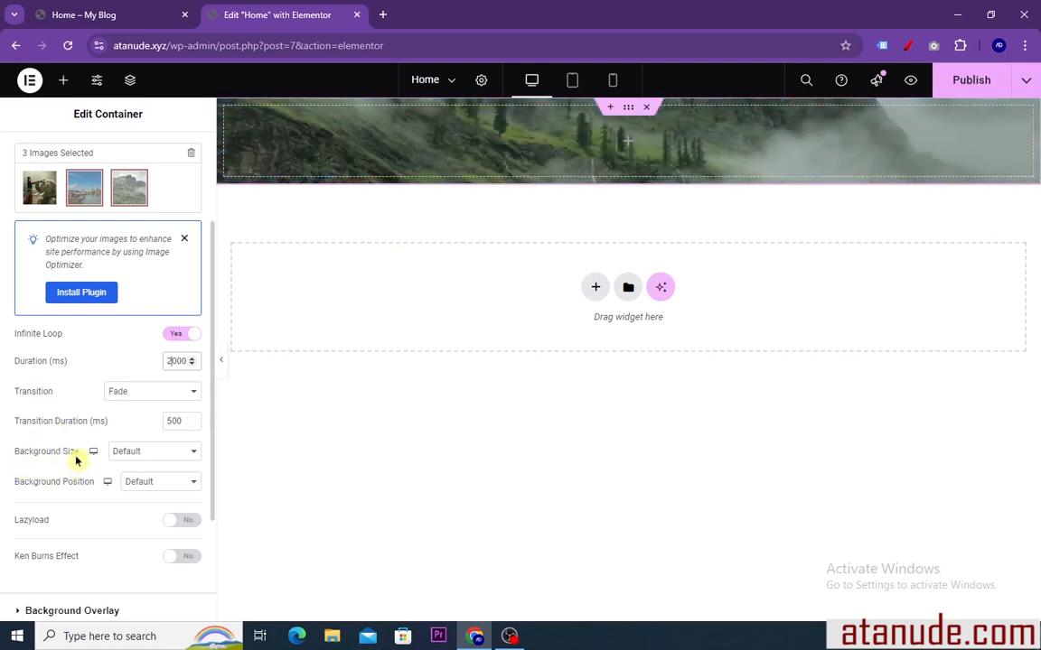
Set the slideshow's Background Size to Cover and its Background Position to Center Center
left_click(192, 453)
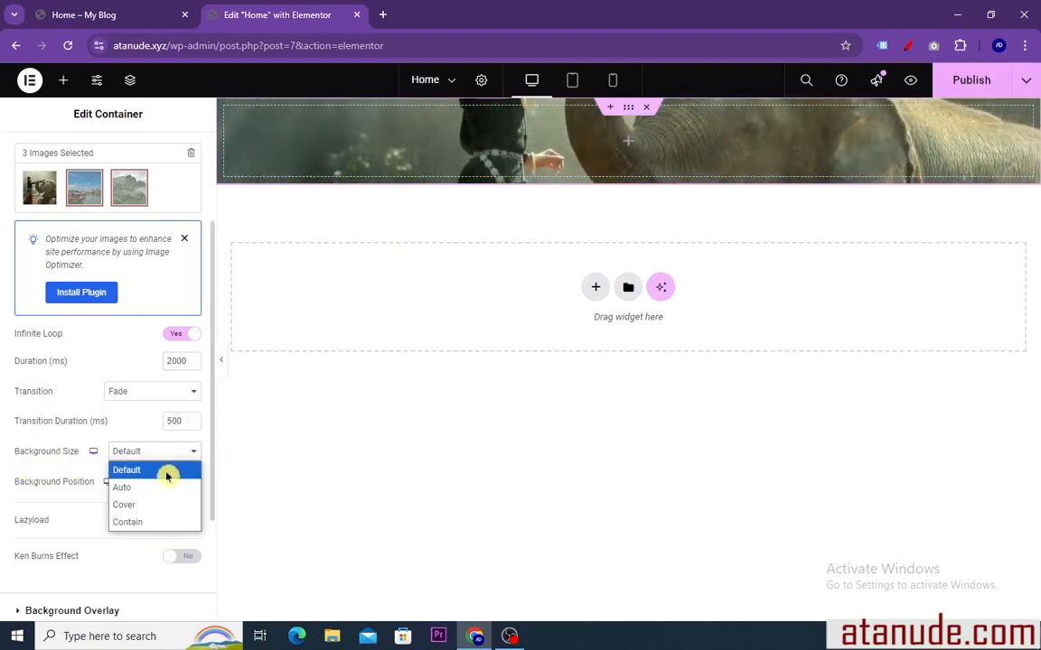
left_click(143, 506)
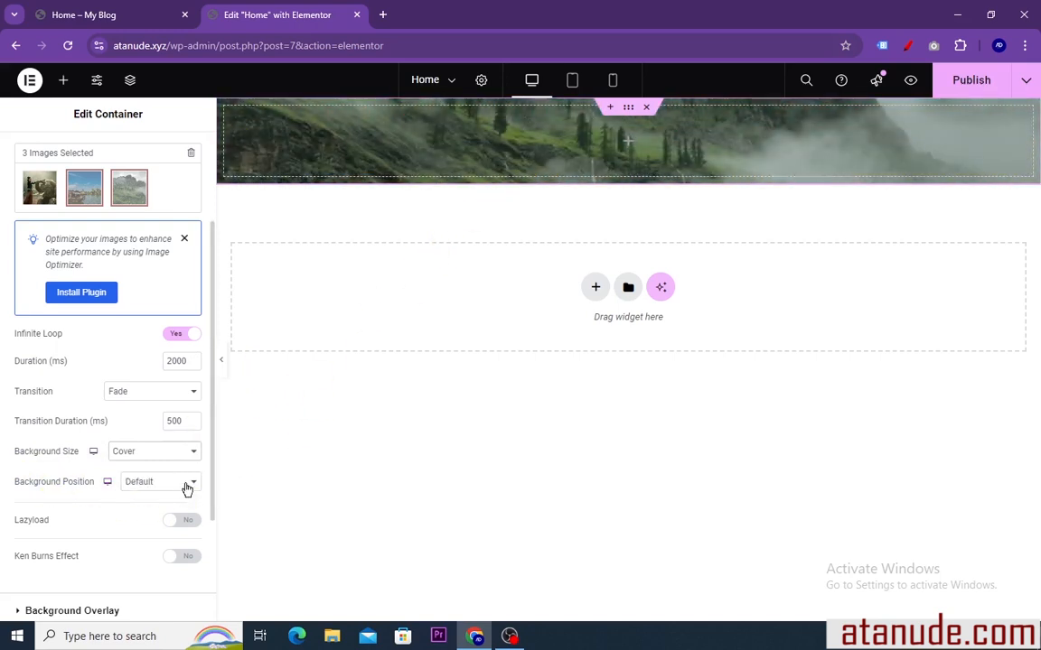
left_click(187, 489)
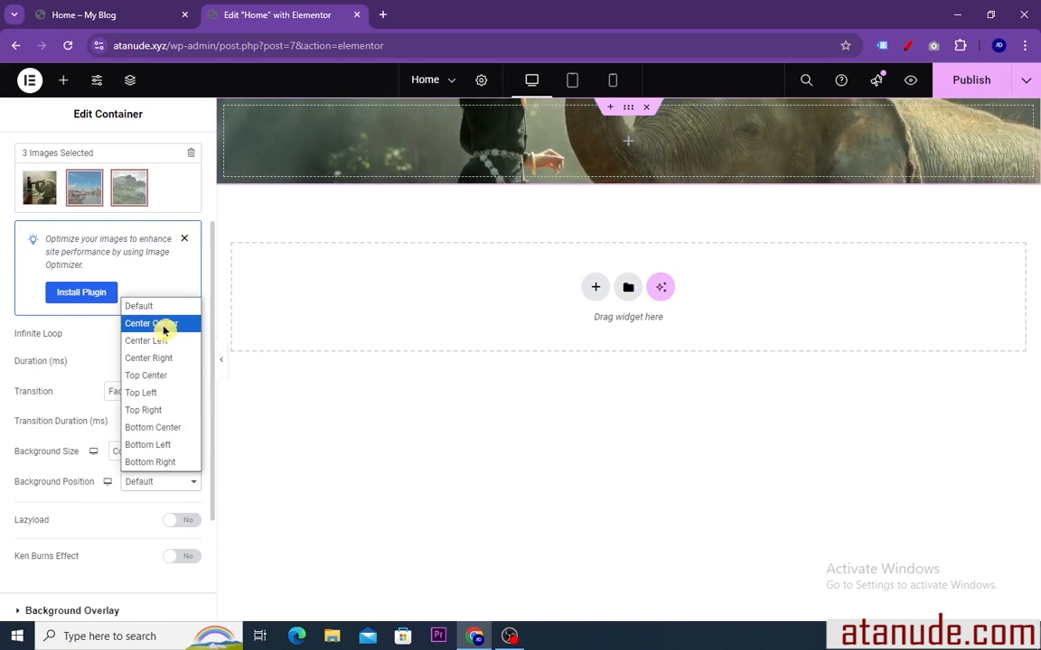
left_click(164, 325)
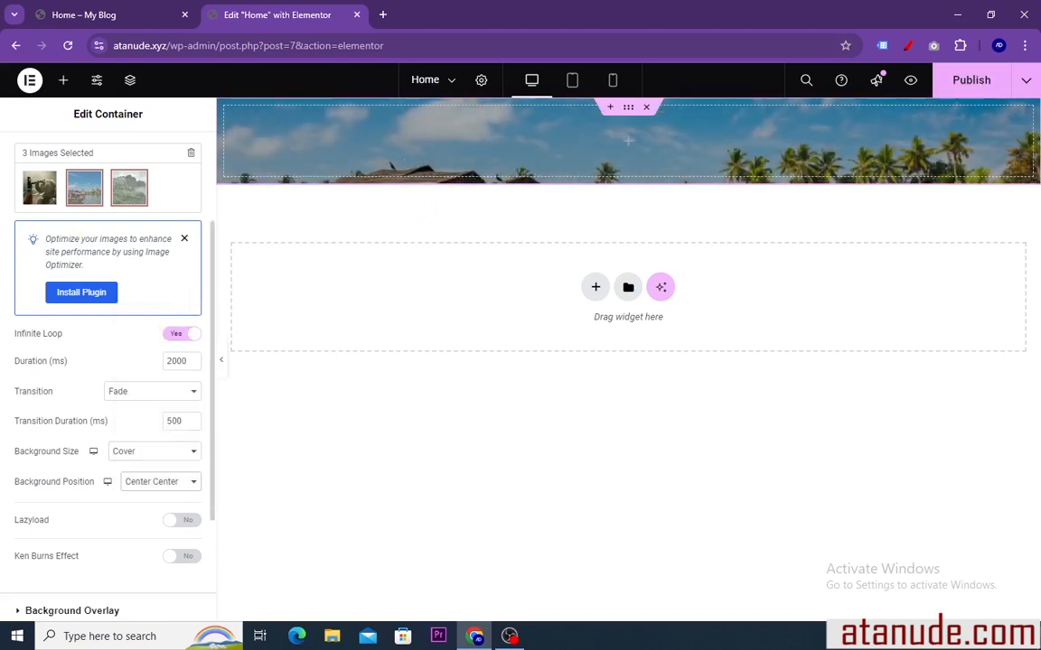
scroll(65, 233, "up", 3)
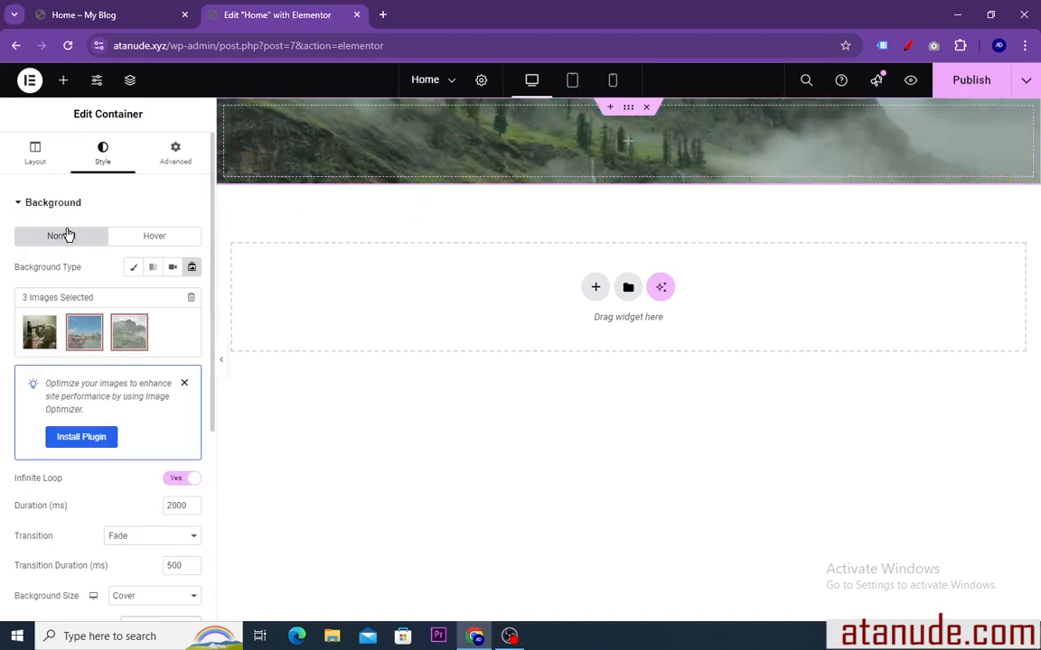
Set the hero container's minimum height to about 404 px and compare it with the finished page's hero
left_click(35, 163)
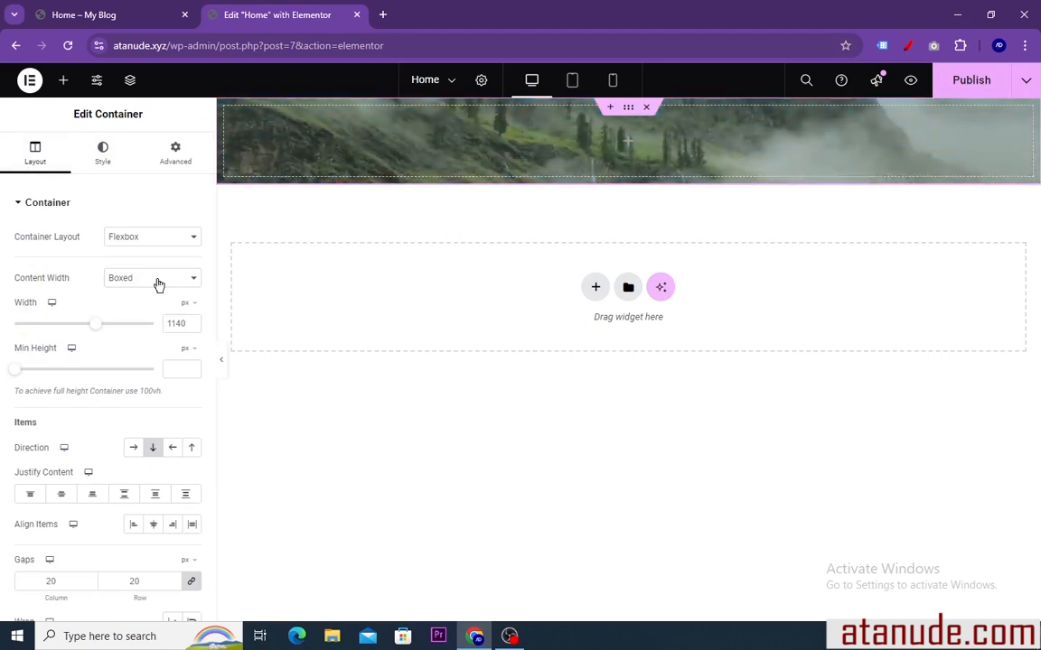
left_click_drag(16, 376, 51, 376)
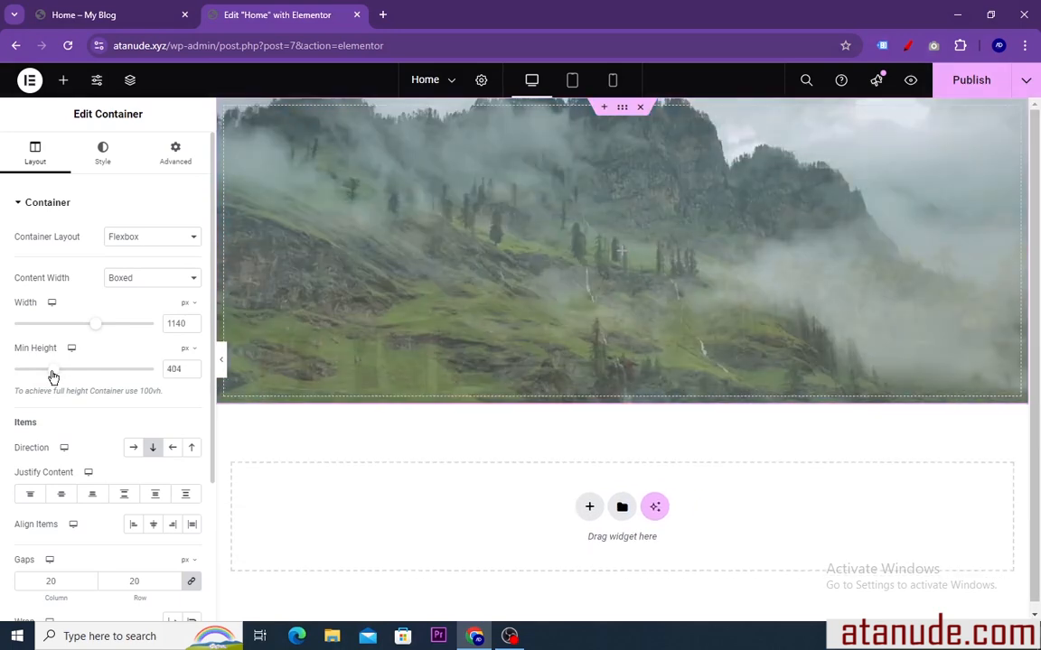
left_click(126, 13)
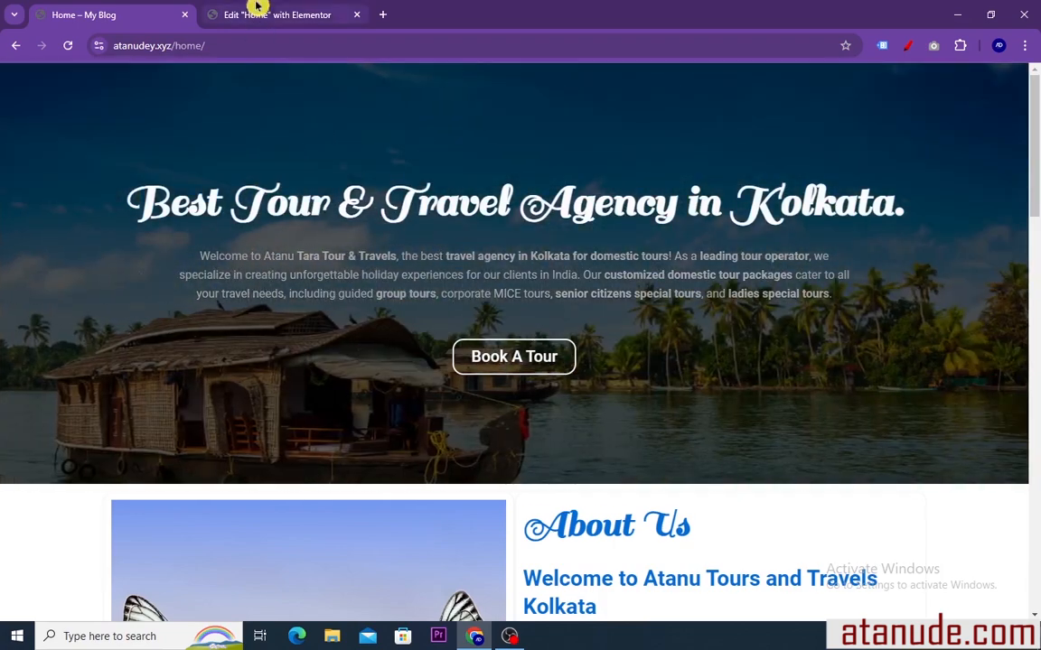
left_click(259, 9)
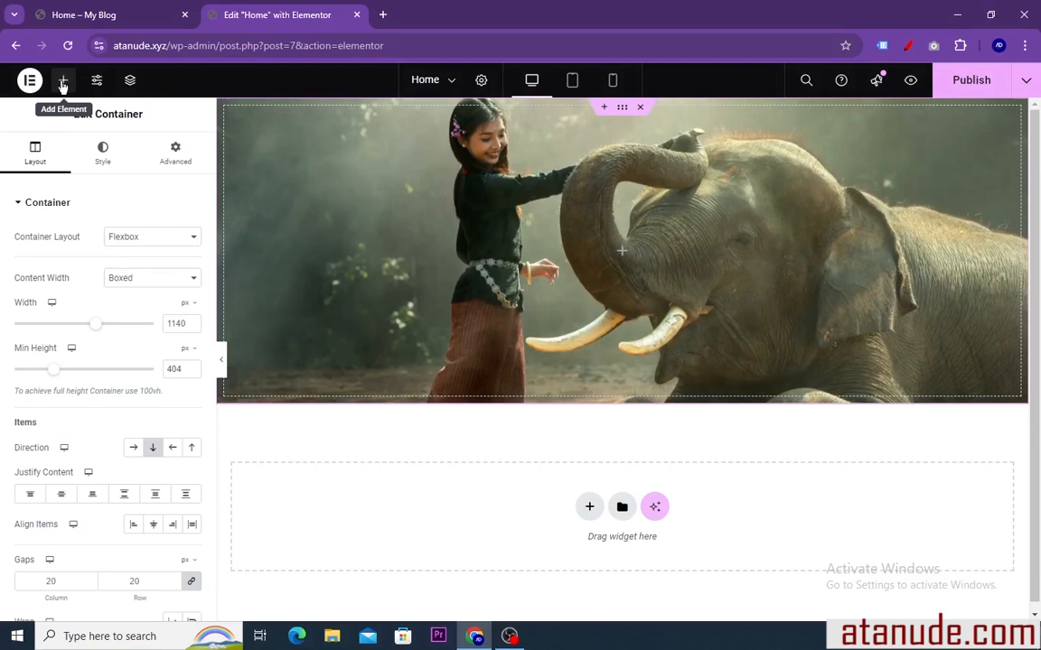
Add a Heading widget to the hero container and replace its title with "Best Tour & Travel Agency in Kolkata." copied from the finished page
left_click(63, 82)
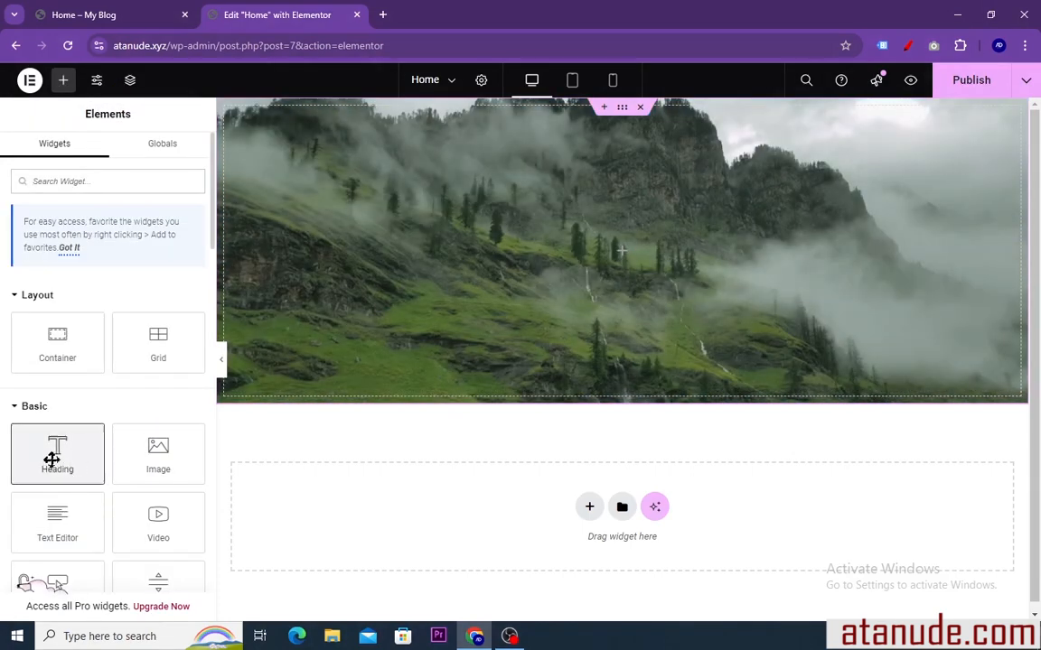
left_click_drag(52, 459, 518, 255)
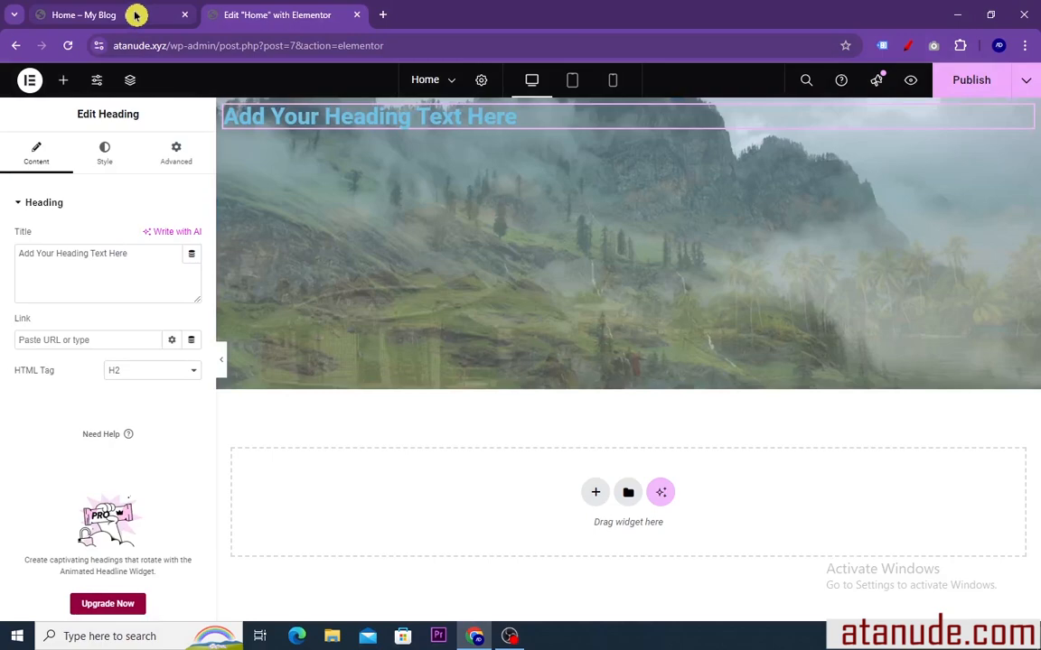
left_click(127, 14)
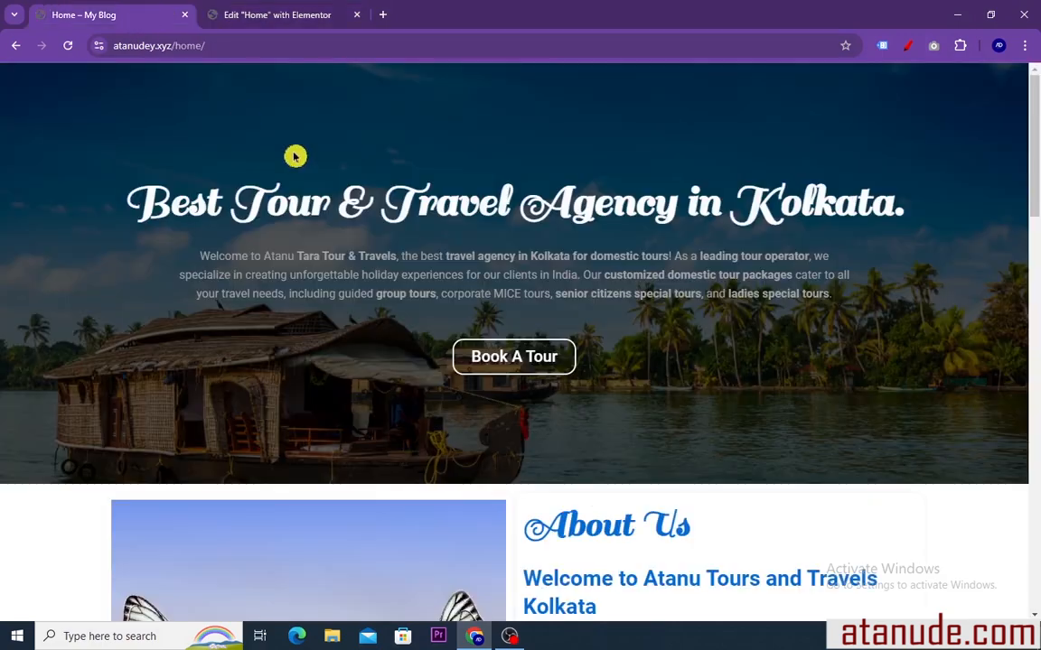
left_click_drag(126, 203, 923, 200)
key("ctrl+c")
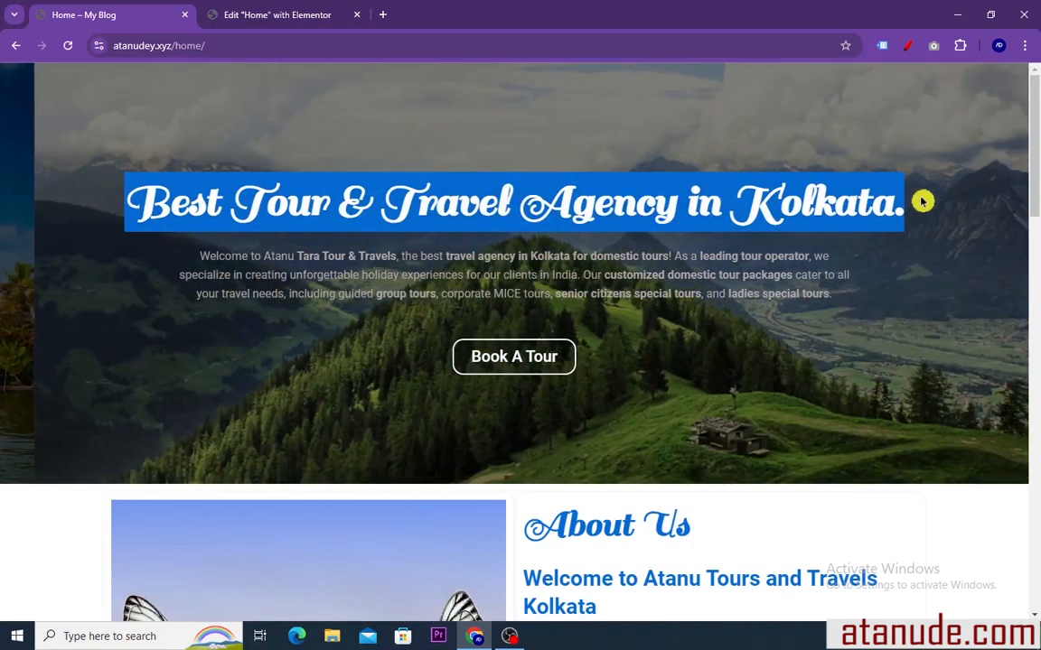
right_click(736, 216)
left_click(757, 214)
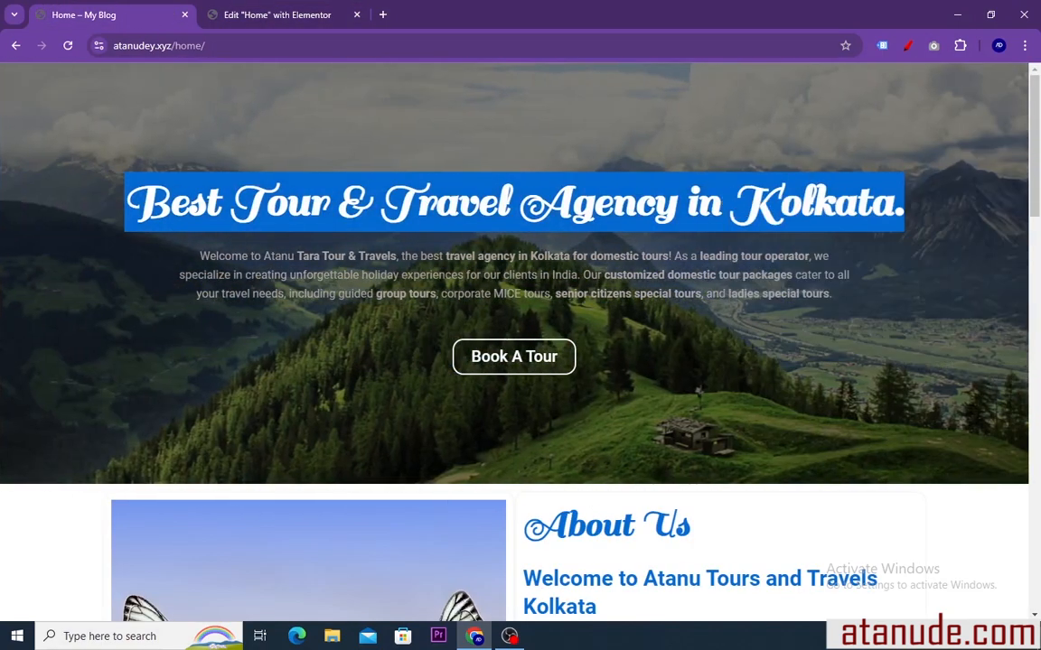
left_click(296, 15)
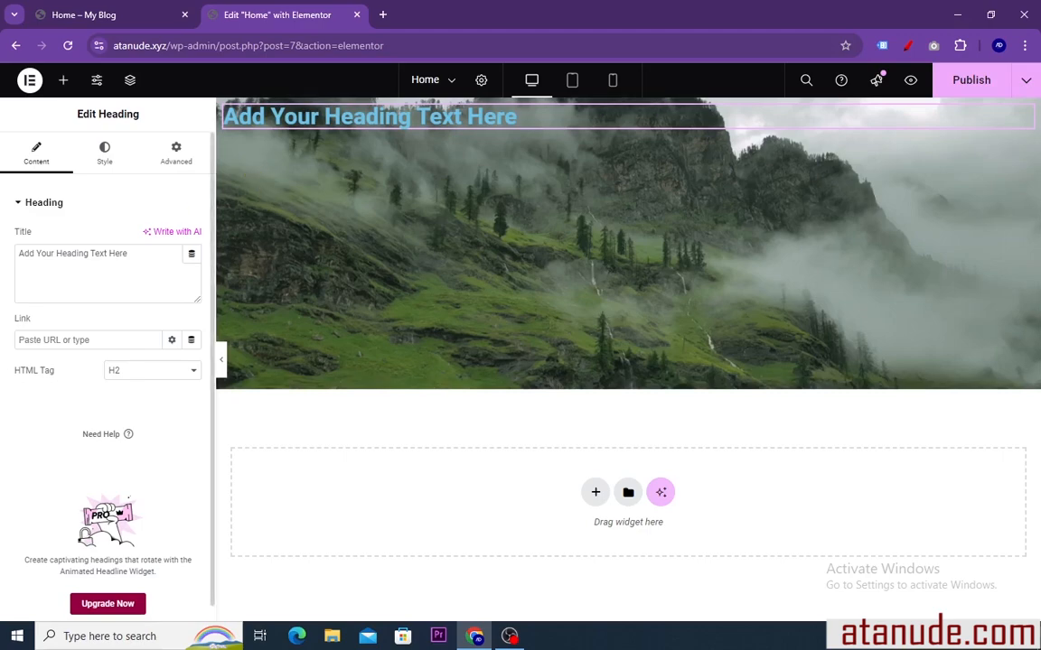
left_click_drag(45, 254, 7, 260)
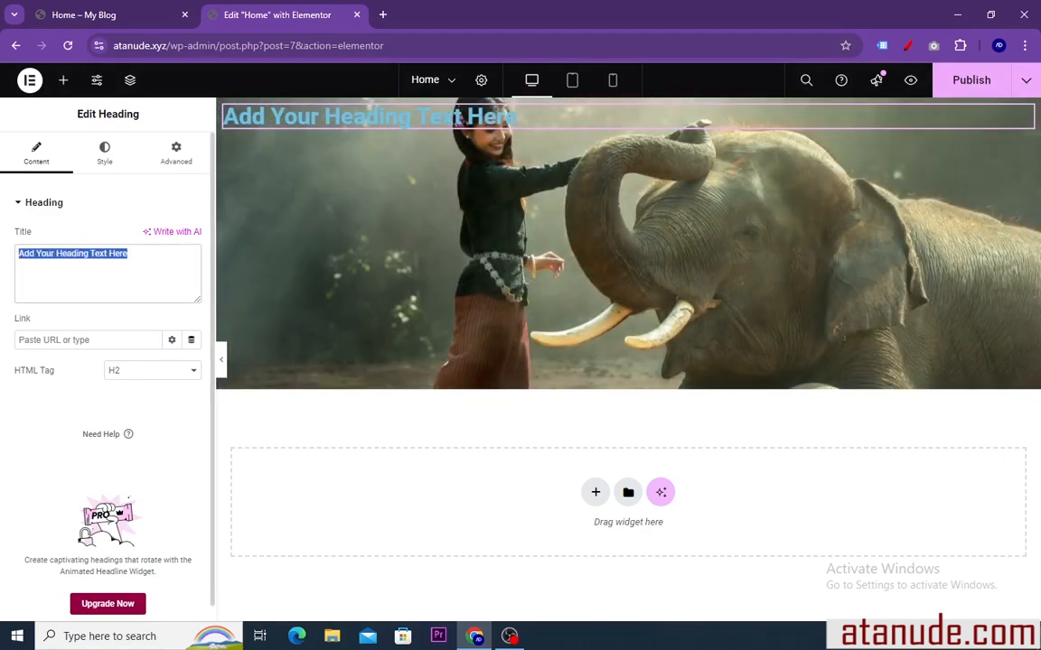
right_click(26, 261)
left_click(53, 366)
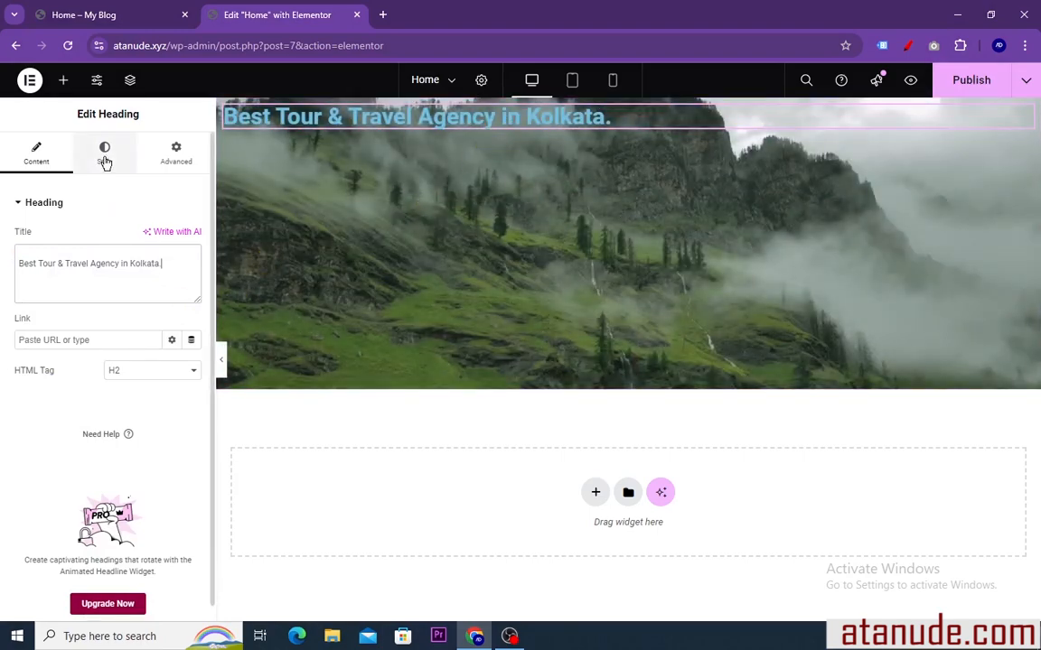
Center the hero heading, trying left alignment along the way
left_click(105, 159)
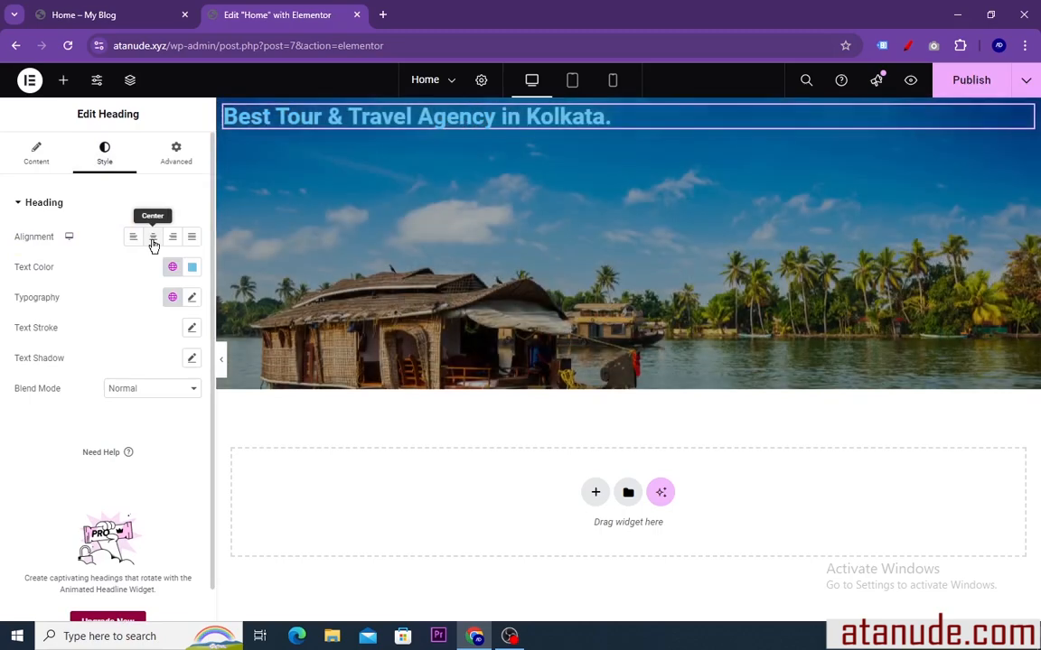
left_click(152, 238)
left_click(133, 239)
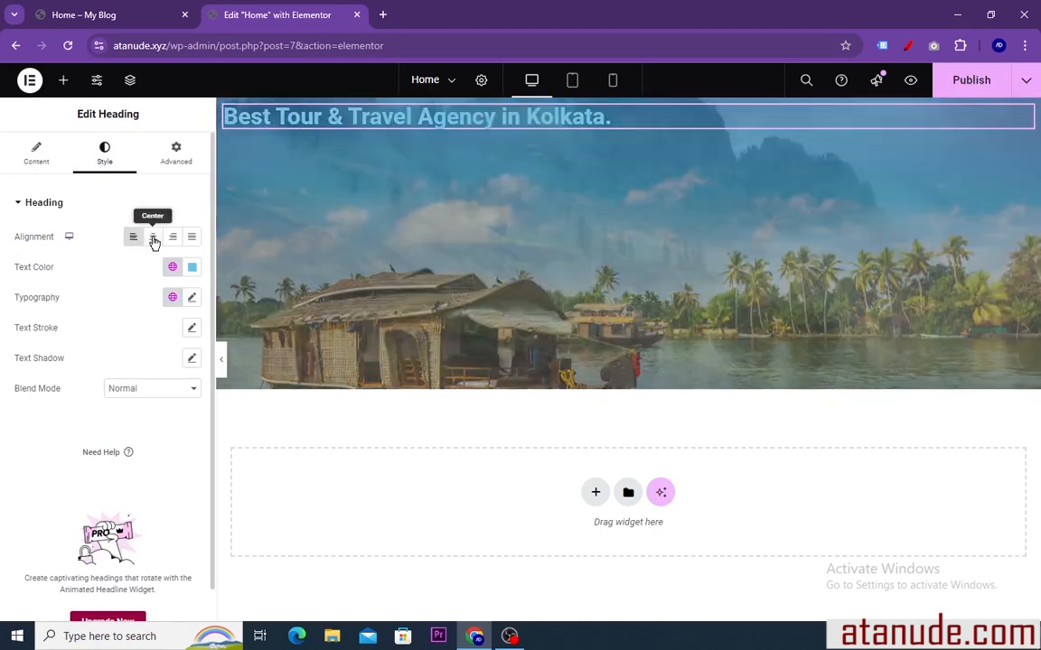
left_click(153, 239)
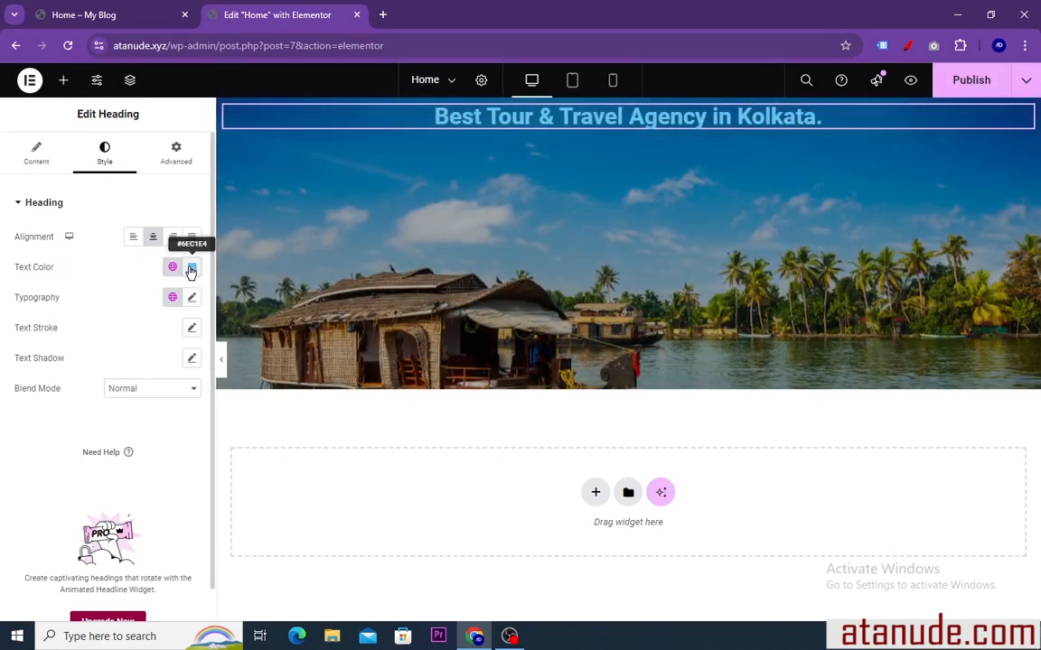
Try black, magenta and red for the heading's text color, then set it to near-white #FCFCFC
left_click(191, 268)
left_click_drag(197, 339, 118, 431)
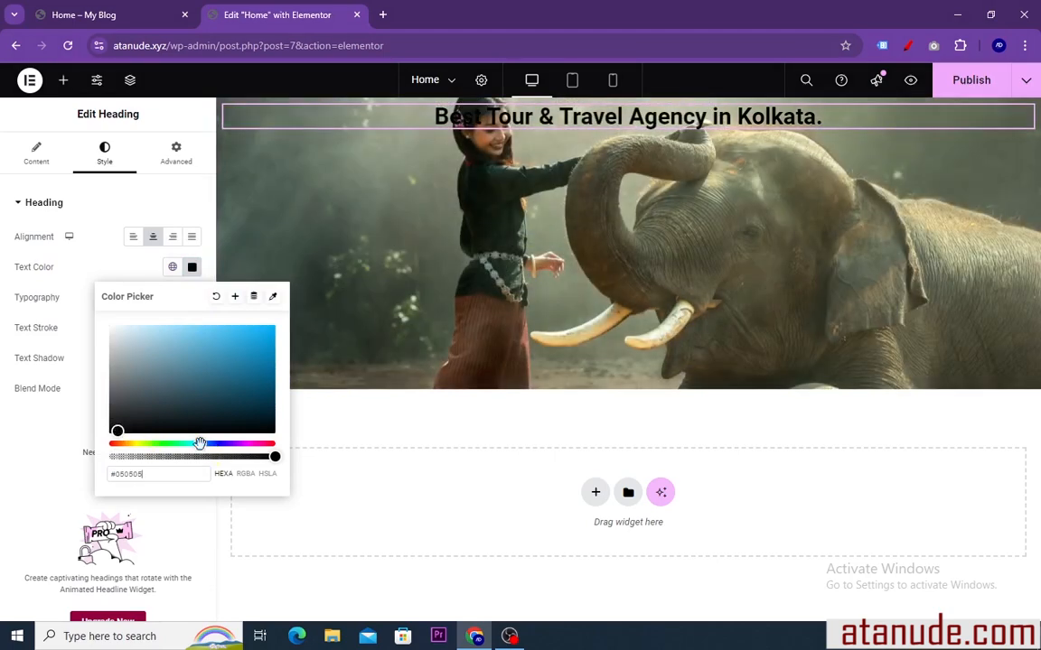
left_click_drag(200, 443, 243, 447)
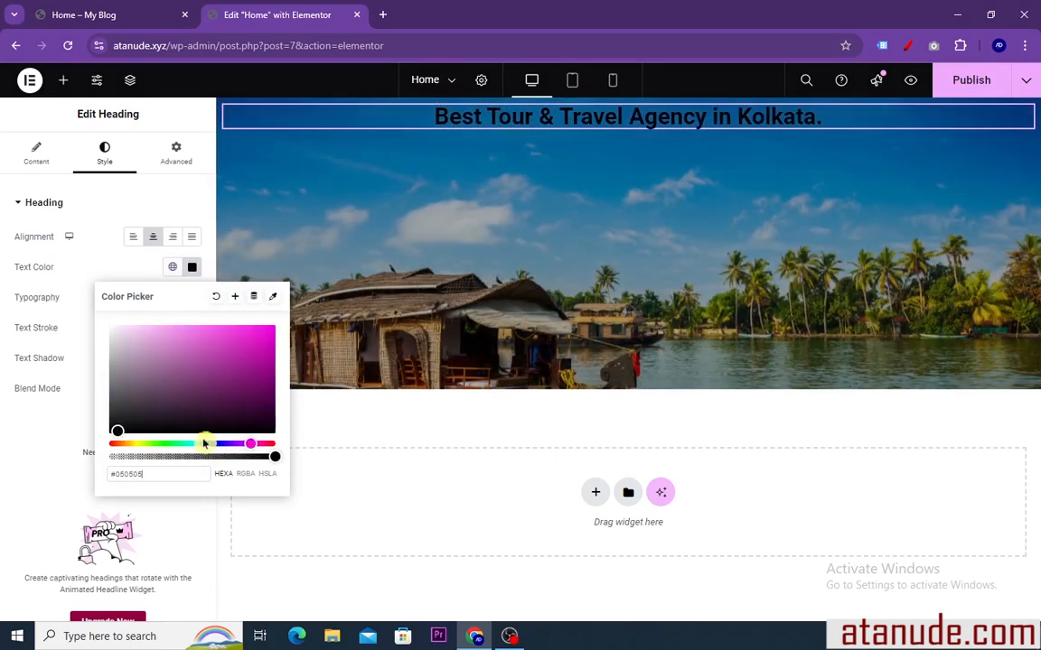
left_click_drag(117, 431, 257, 339)
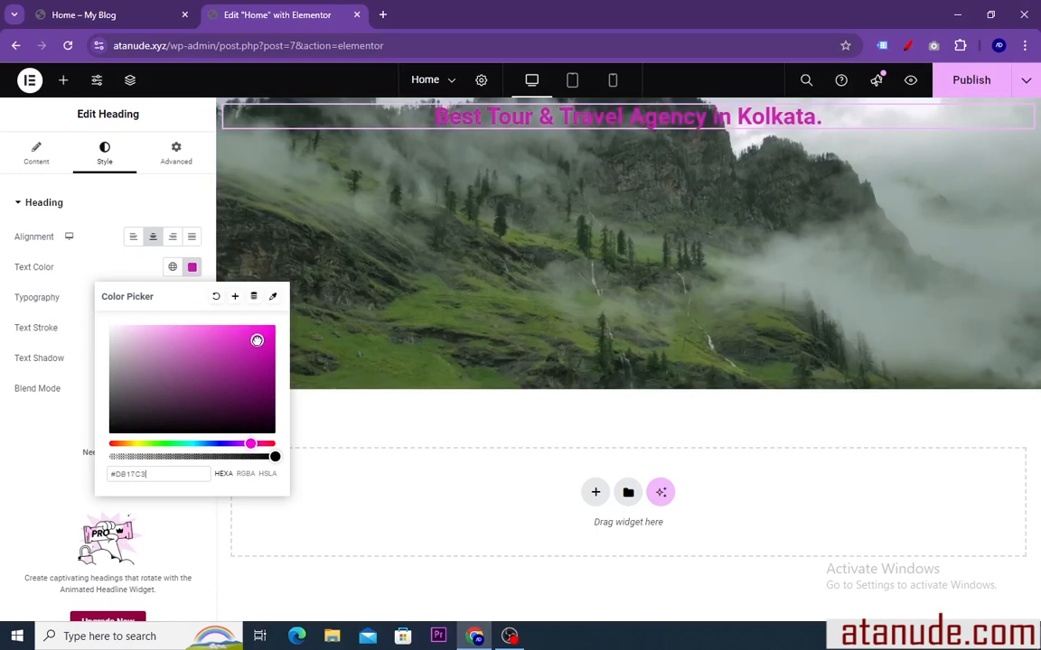
left_click_drag(266, 444, 281, 442)
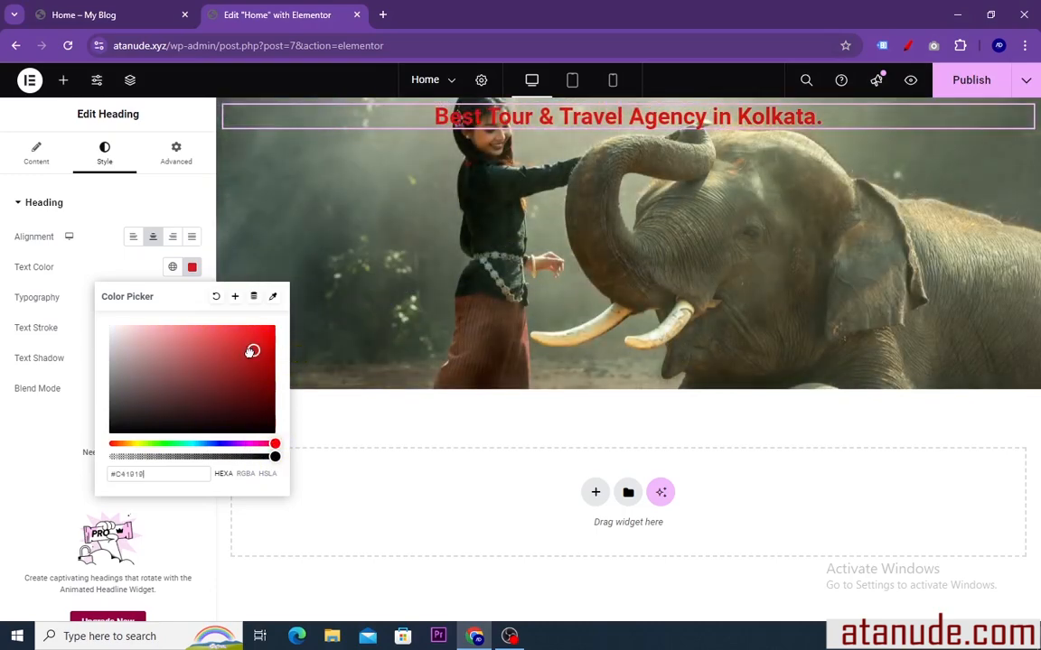
left_click_drag(252, 351, 104, 326)
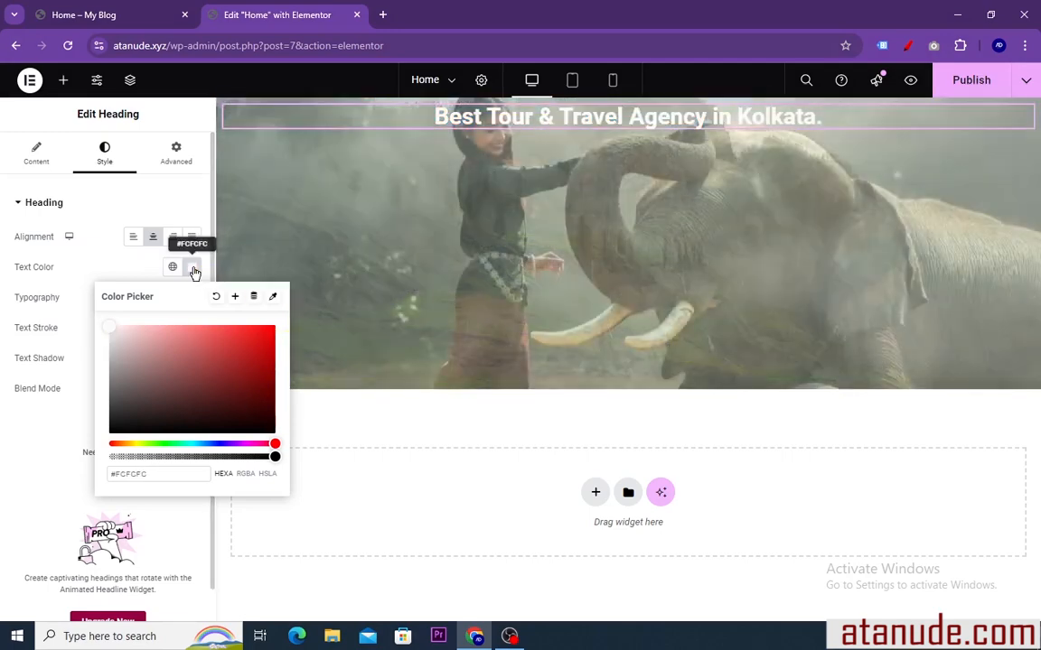
left_click(192, 268)
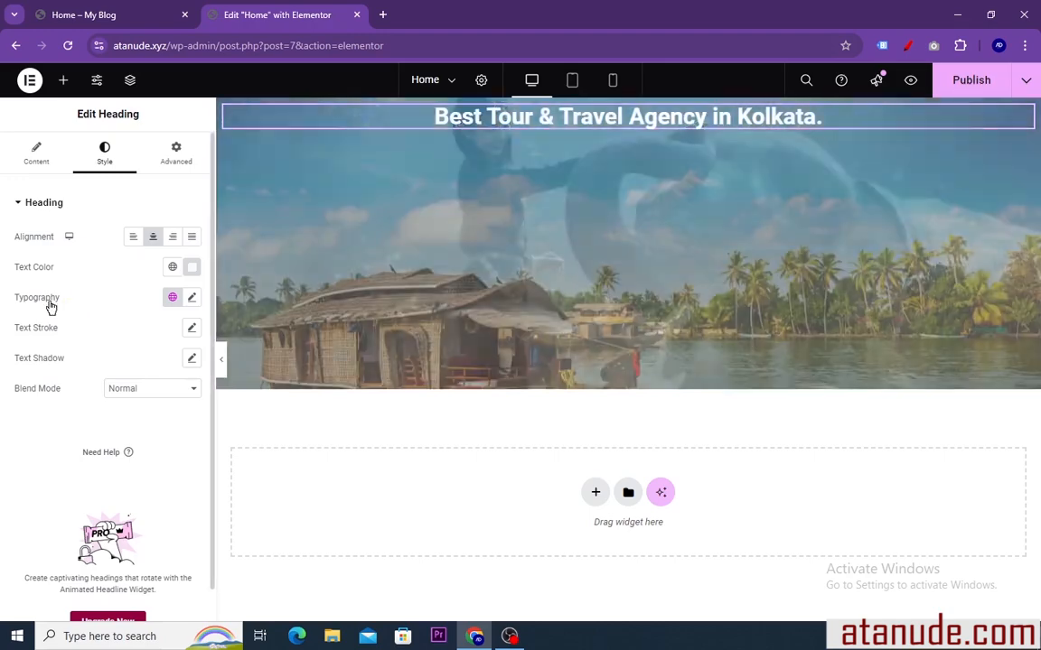
Find the Sail font and apply it as the hero heading's font family
left_click(191, 299)
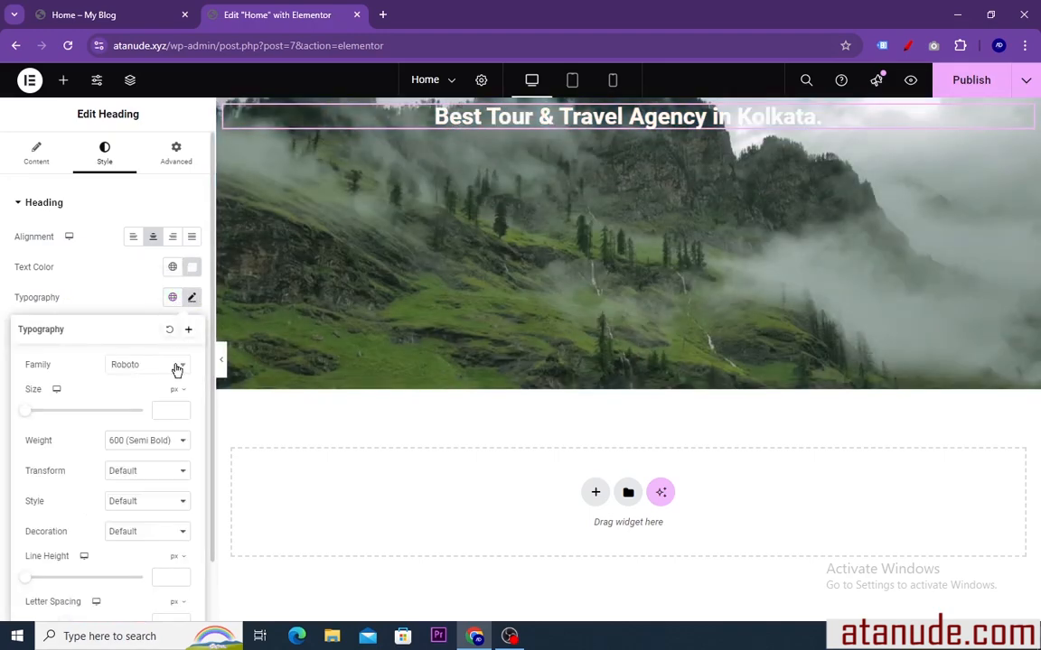
left_click(175, 365)
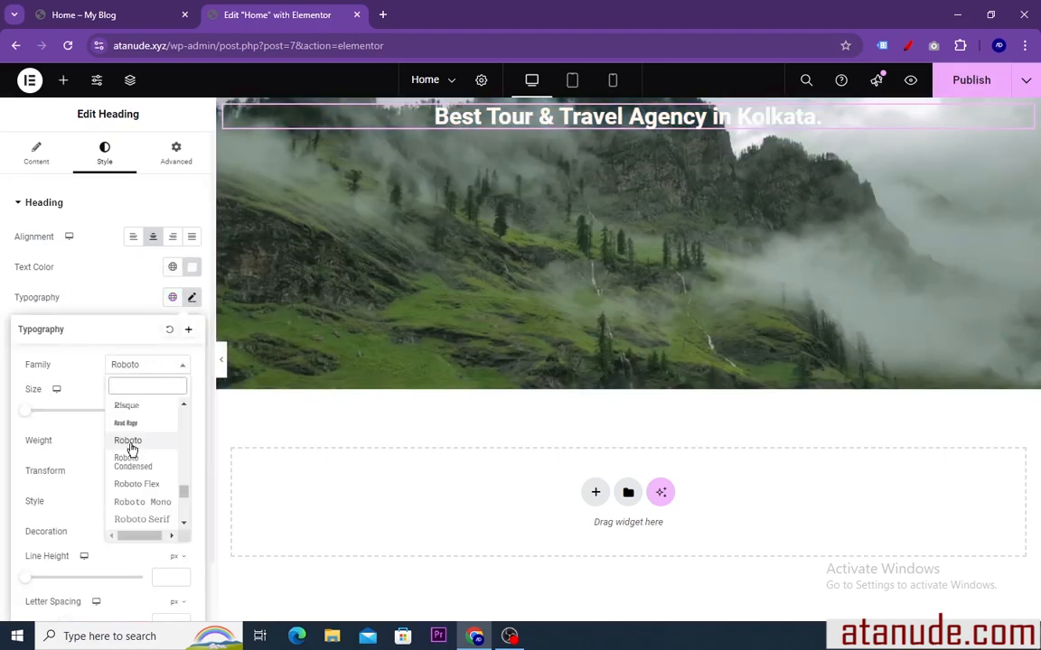
scroll(131, 449, "down", 2)
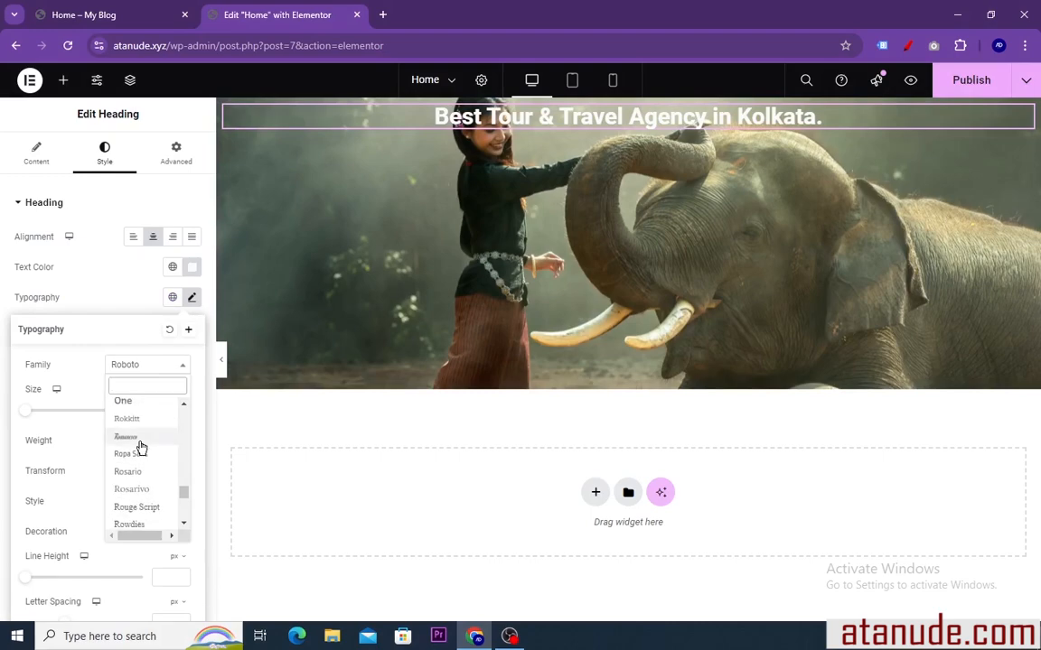
scroll(141, 448, "down", 5)
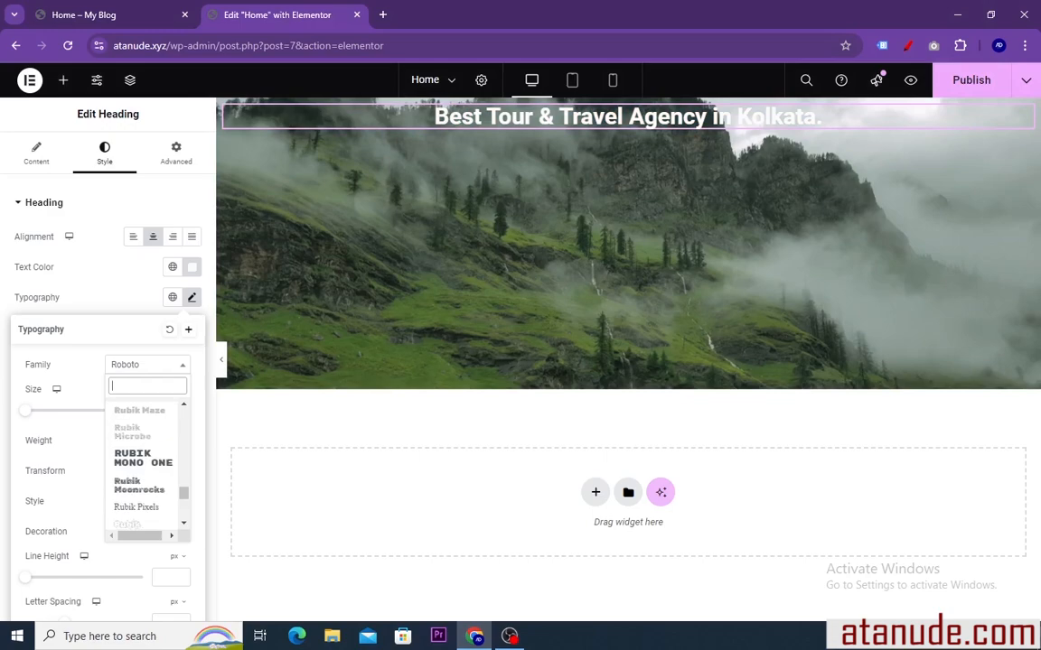
type("sai")
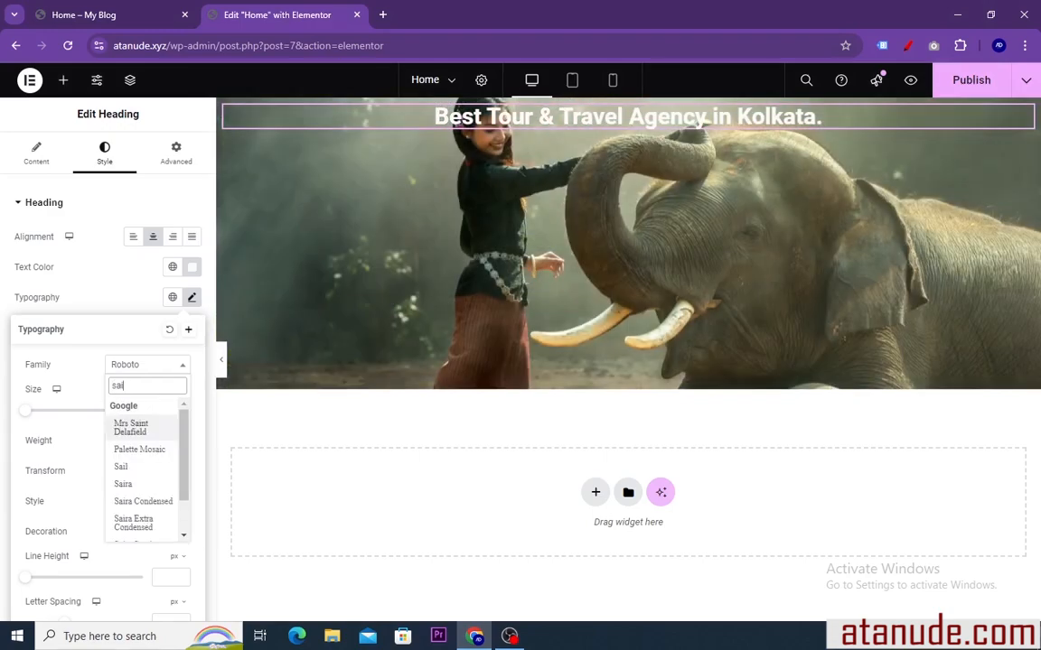
type("l")
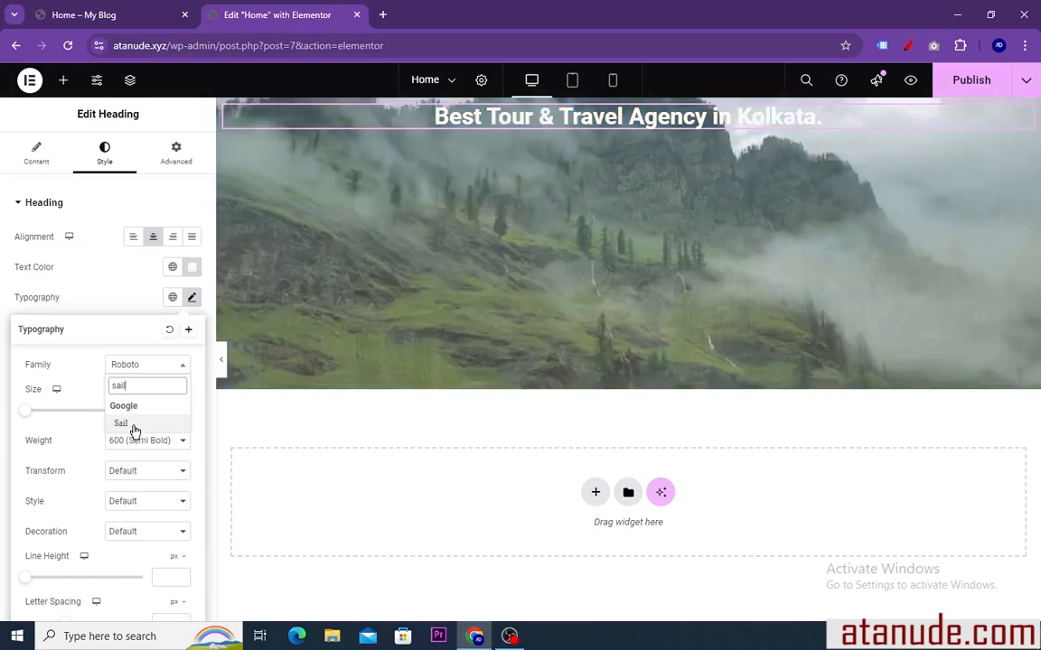
left_click(134, 425)
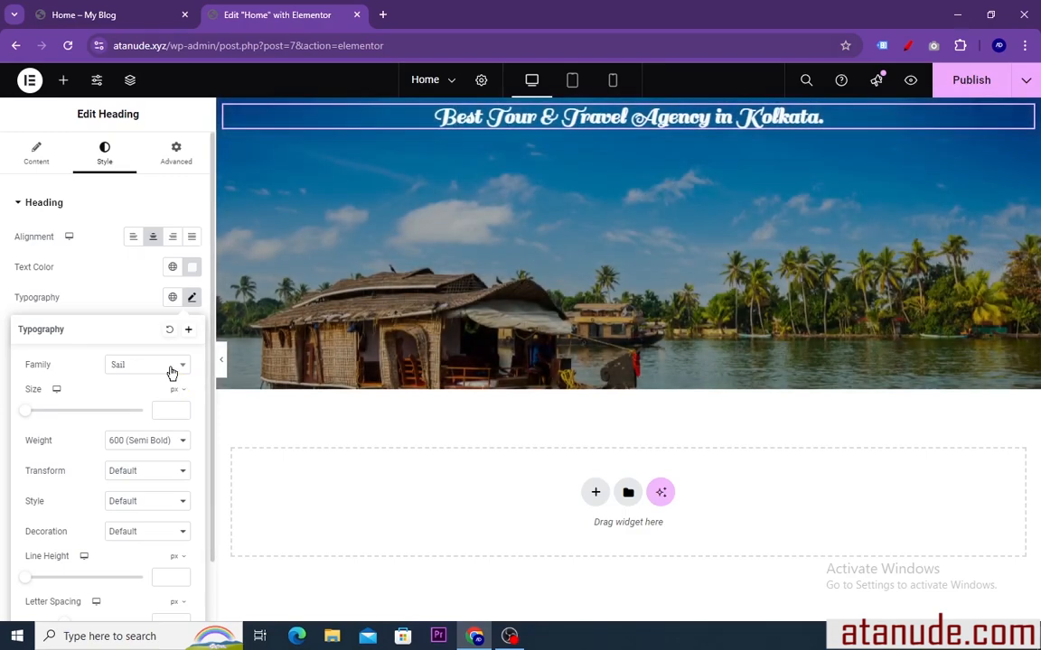
Set the heading's font size to 55 px, try weight 300 (Light), and set the weight to 900 (Black)
left_click_drag(28, 416, 60, 413)
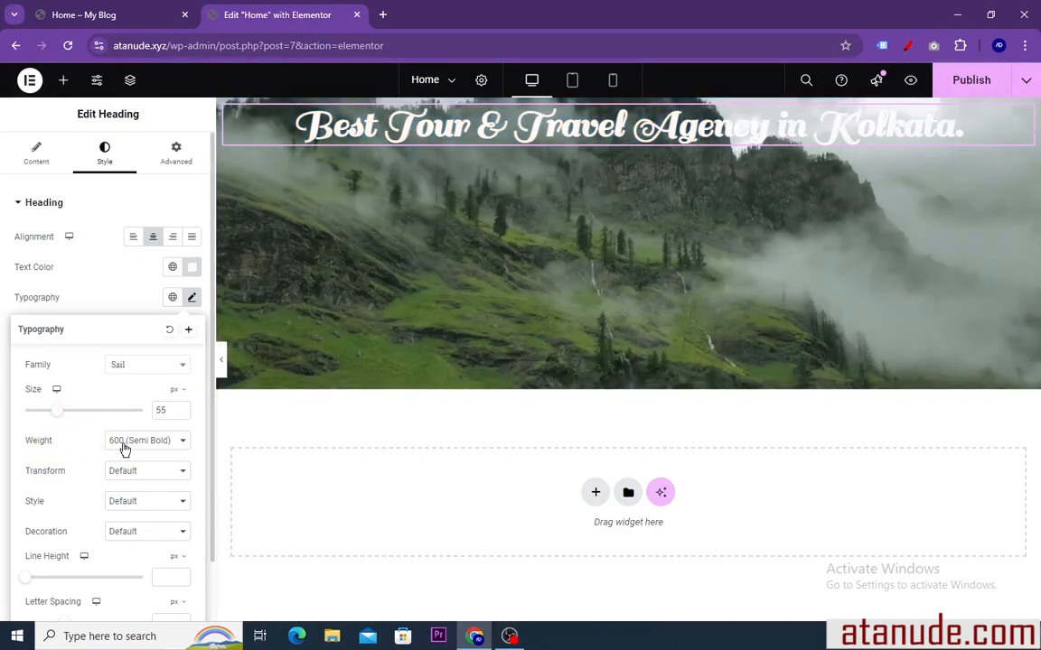
left_click(181, 440)
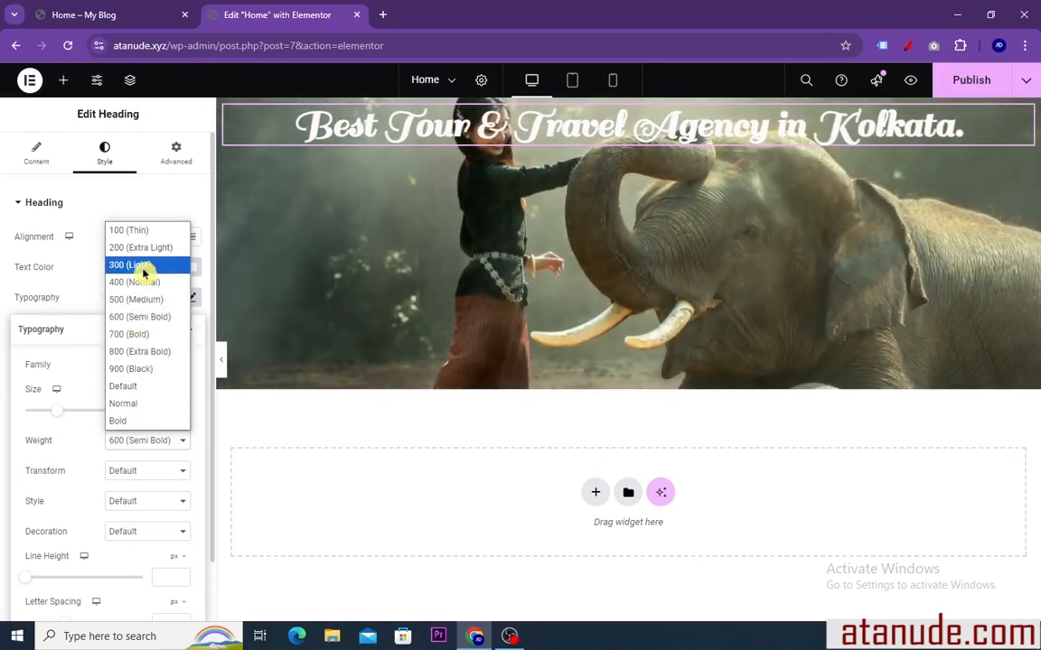
left_click(142, 267)
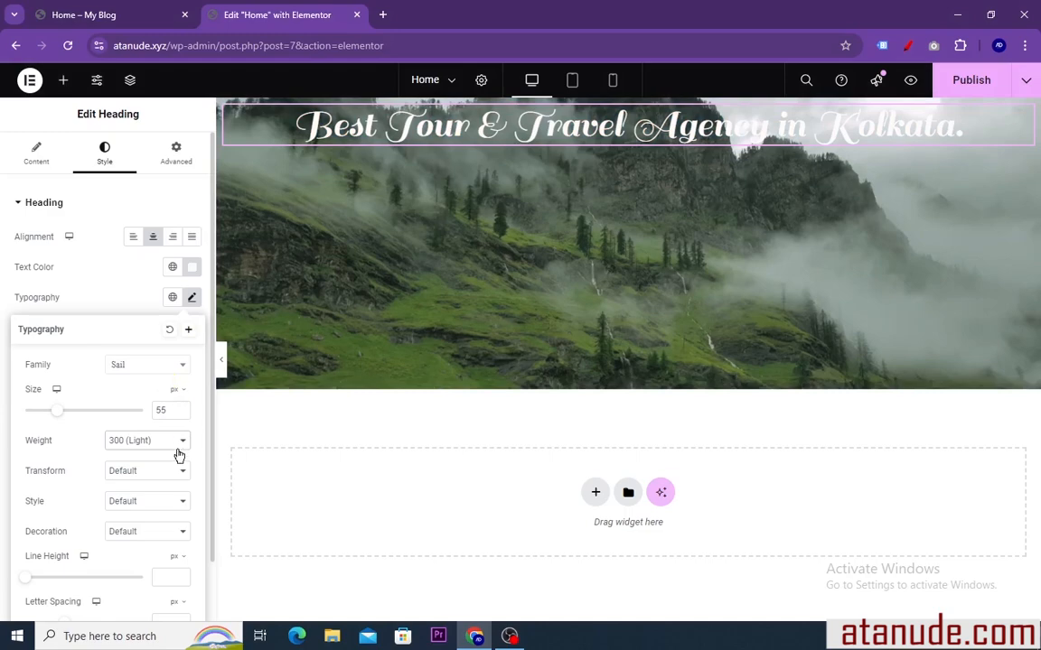
left_click(181, 441)
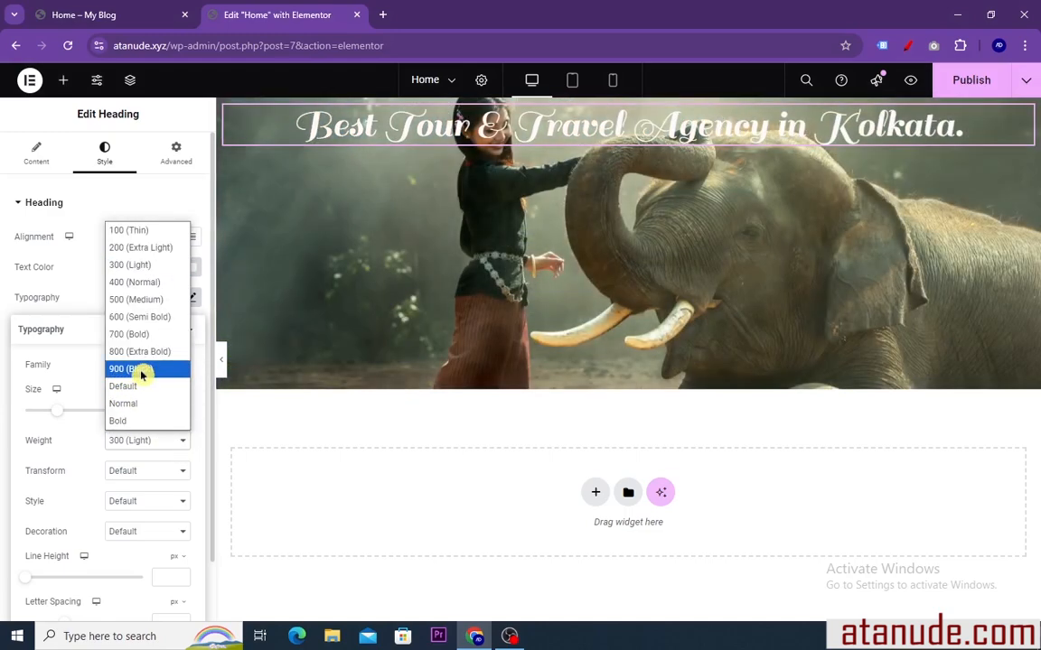
left_click(142, 373)
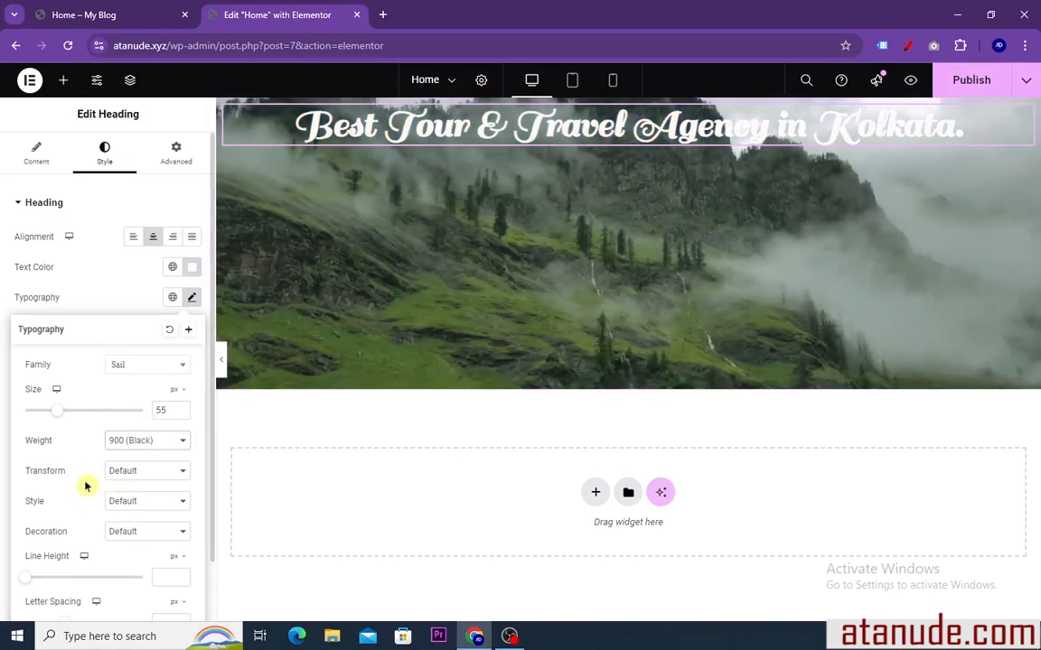
Try the Uppercase and Lowercase text transforms on the heading, then set the transform back to Default
scroll(79, 465, "down", 1)
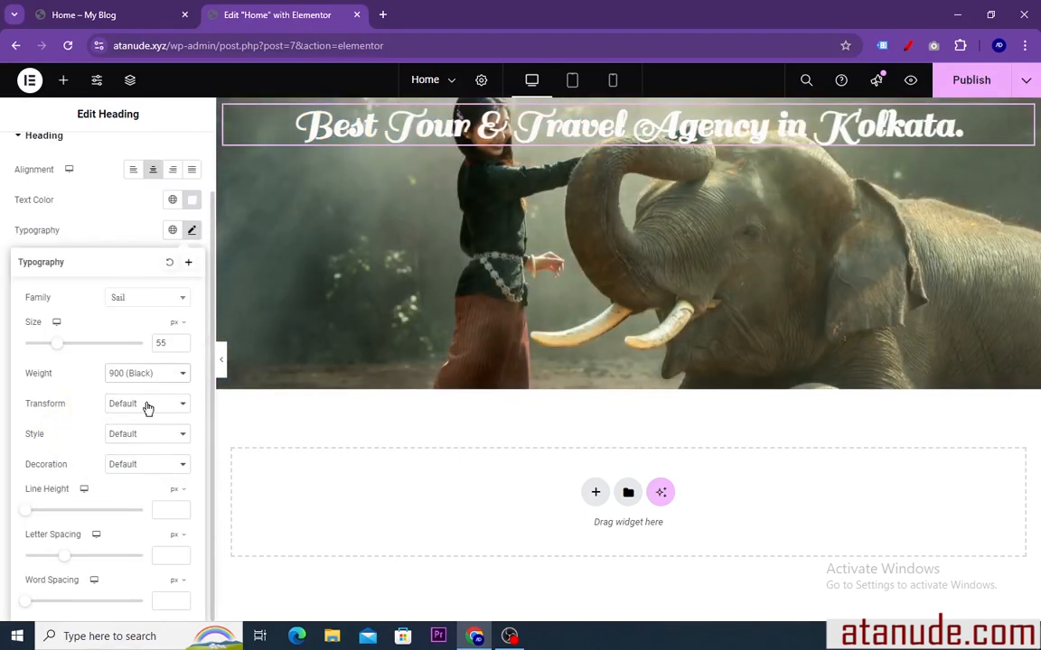
left_click(154, 408)
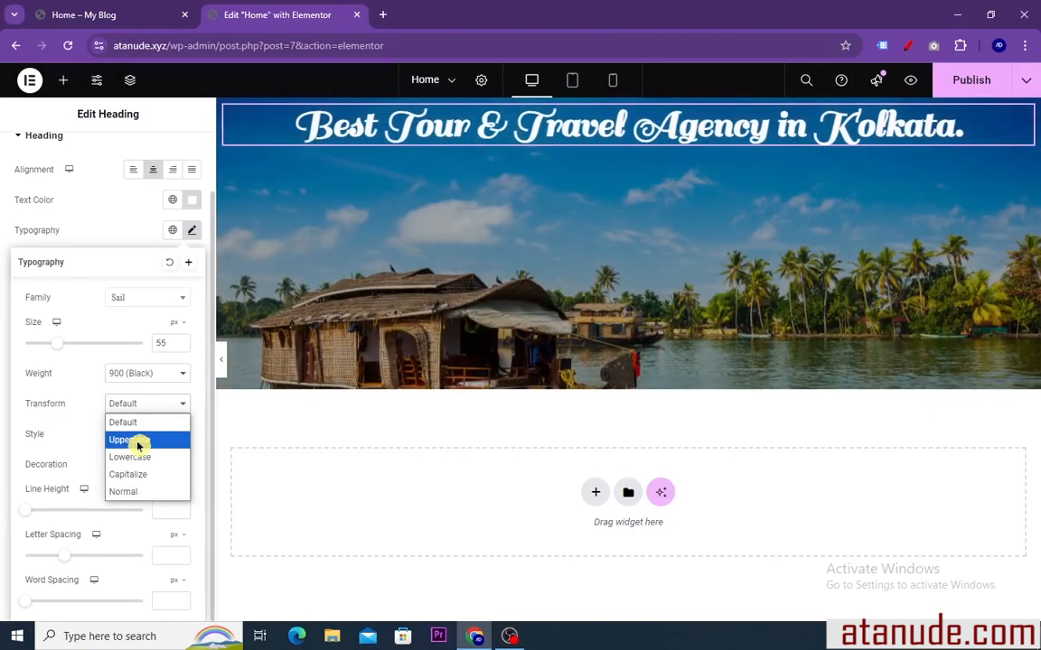
left_click(140, 439)
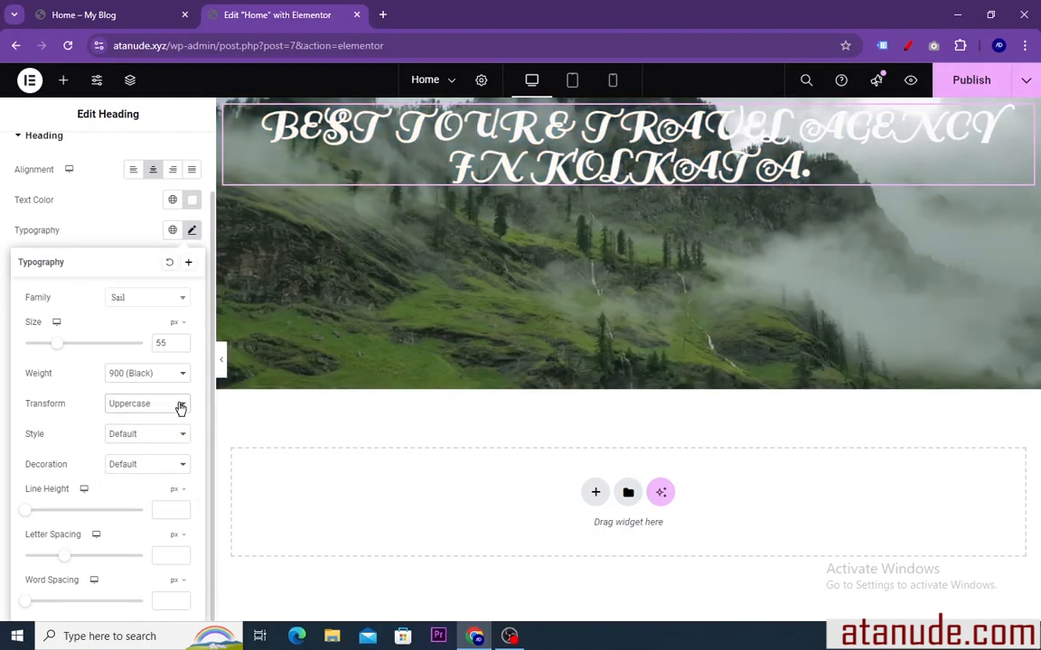
left_click(181, 409)
left_click(139, 458)
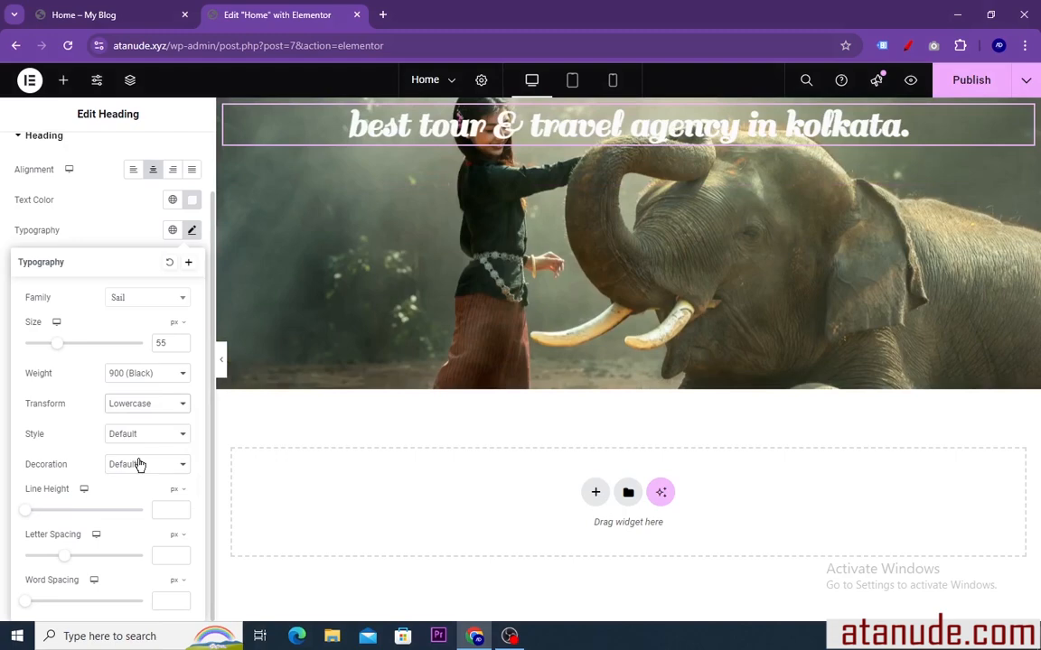
left_click(175, 409)
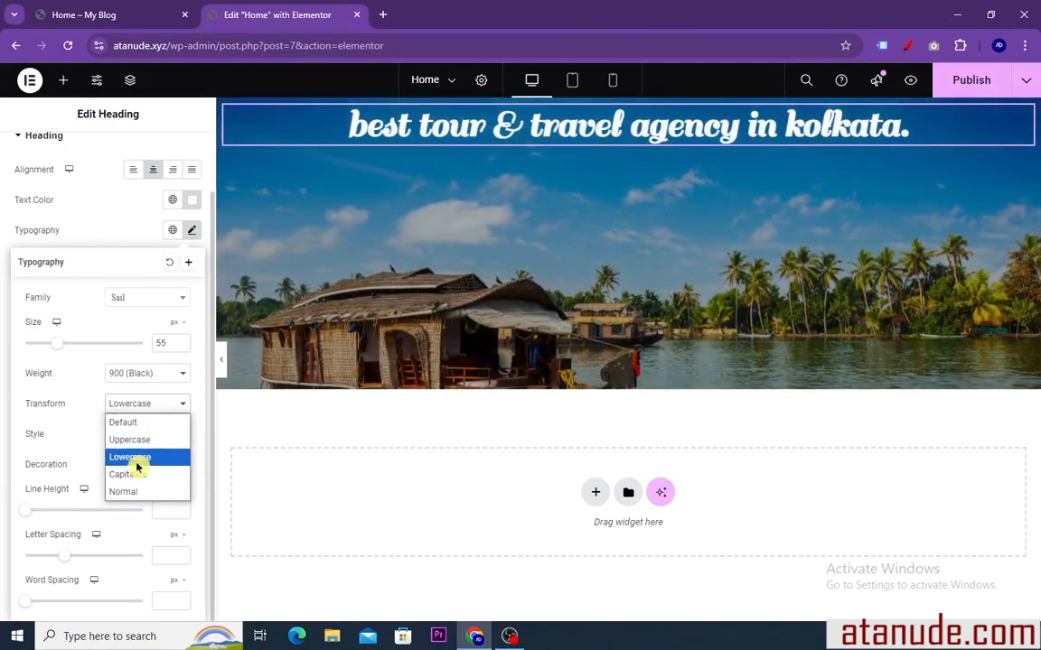
left_click(132, 423)
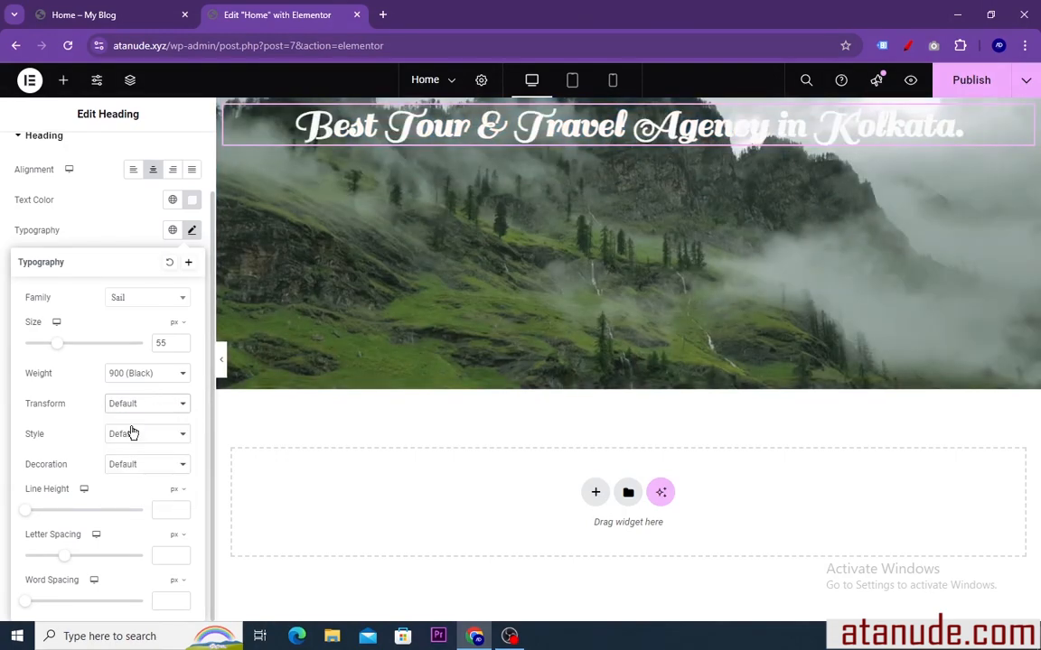
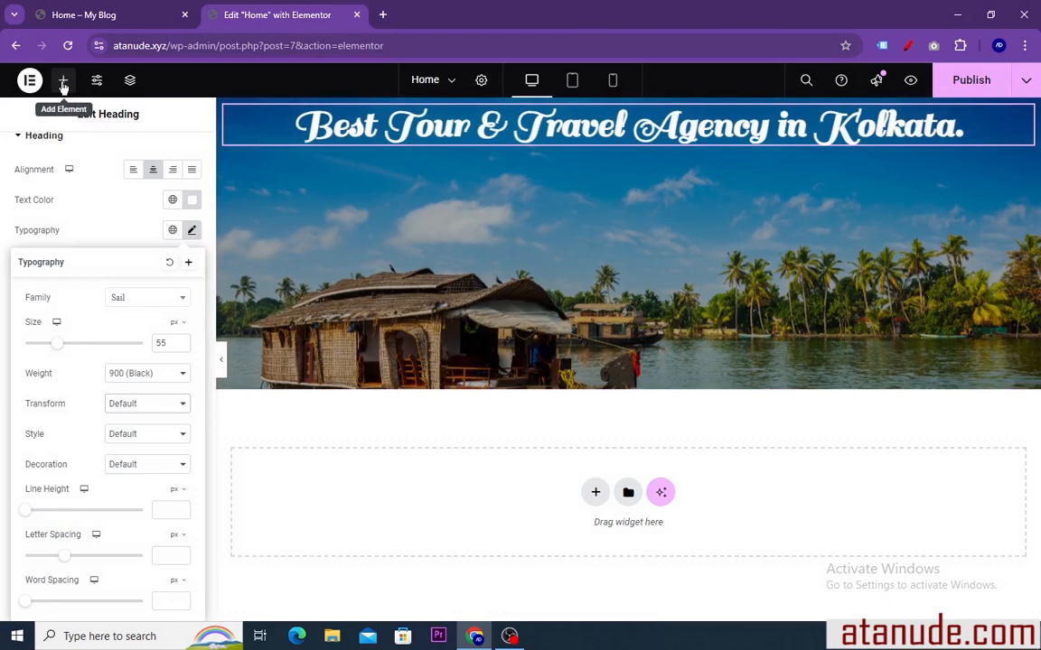
Copy the welcome paragraph from the hero section of the finished reference home page
left_click(63, 83)
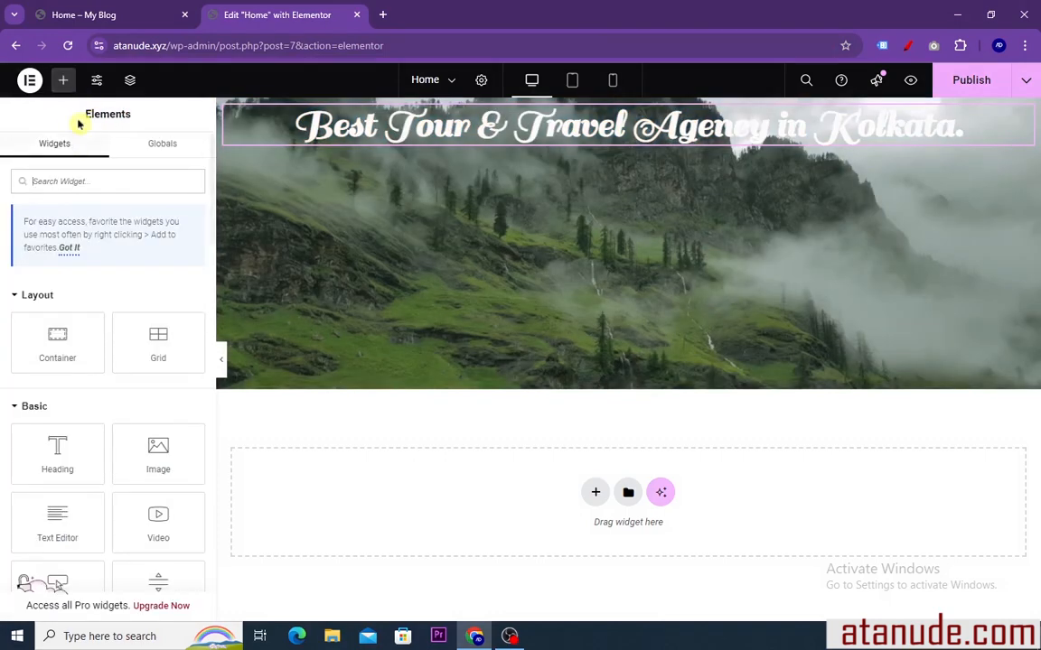
left_click(98, 13)
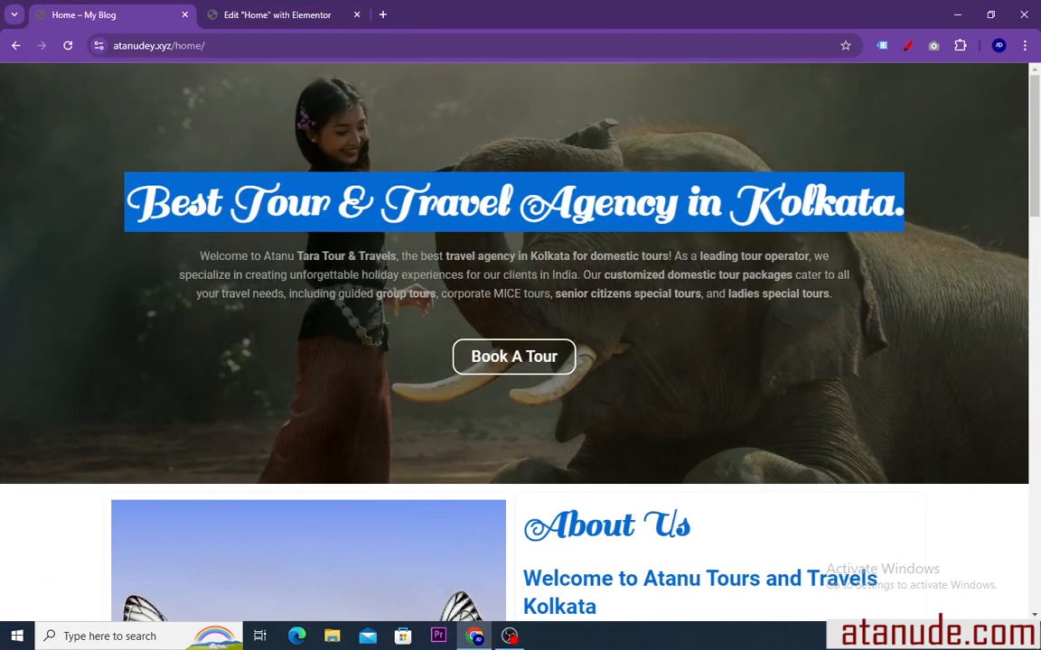
left_click(193, 263)
left_click_drag(188, 253, 853, 309)
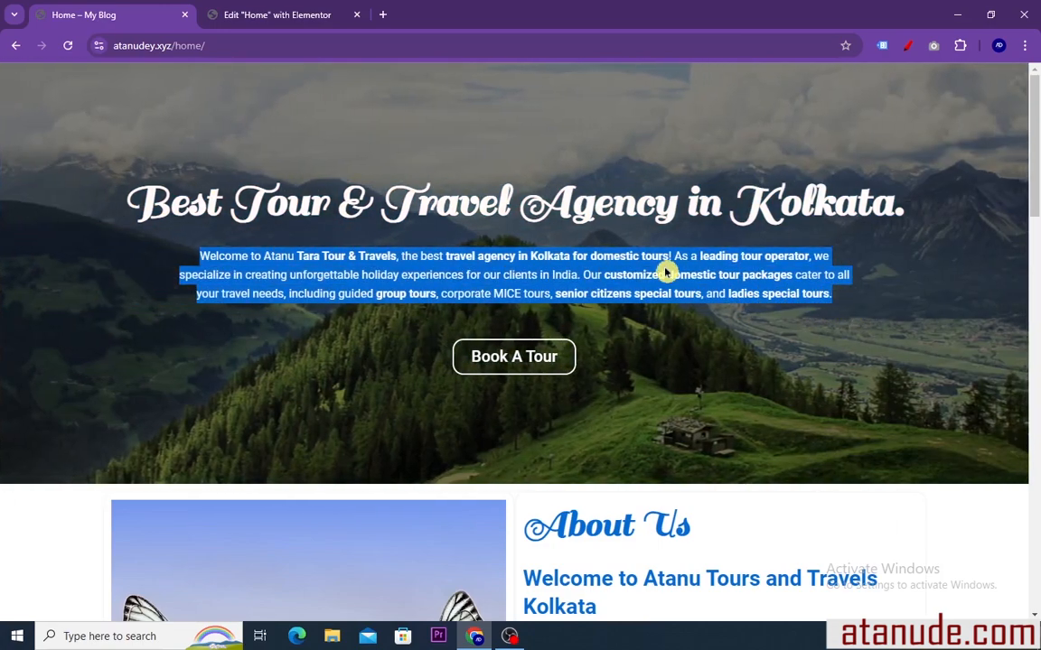
right_click(666, 272)
left_click(684, 282)
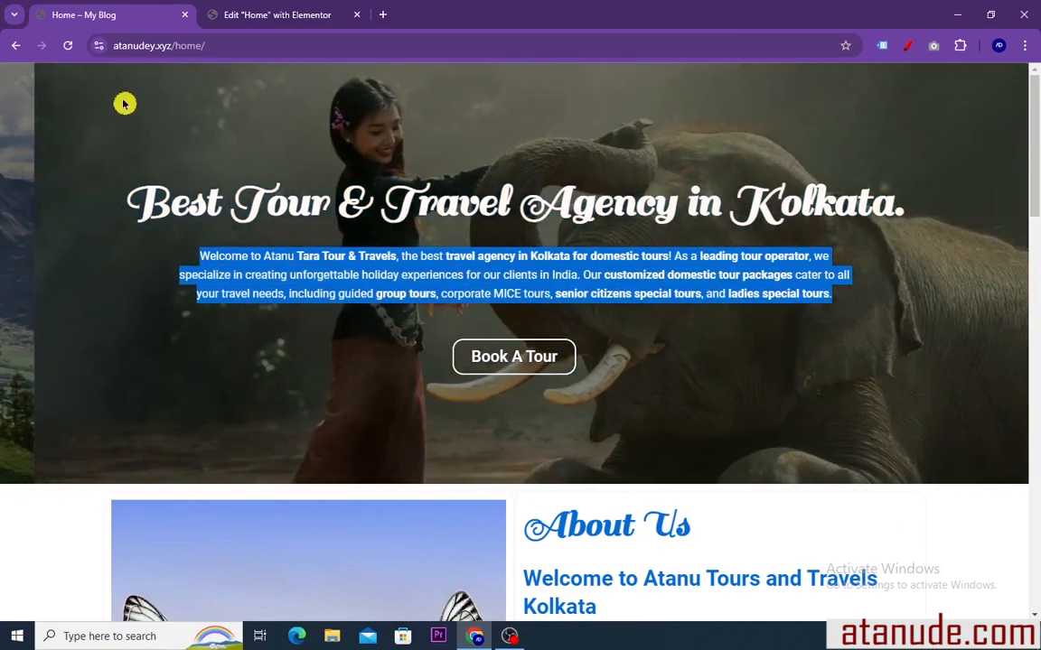
Return to the Elementor editor and add a Text Editor widget beneath the hero heading
left_click(256, 15)
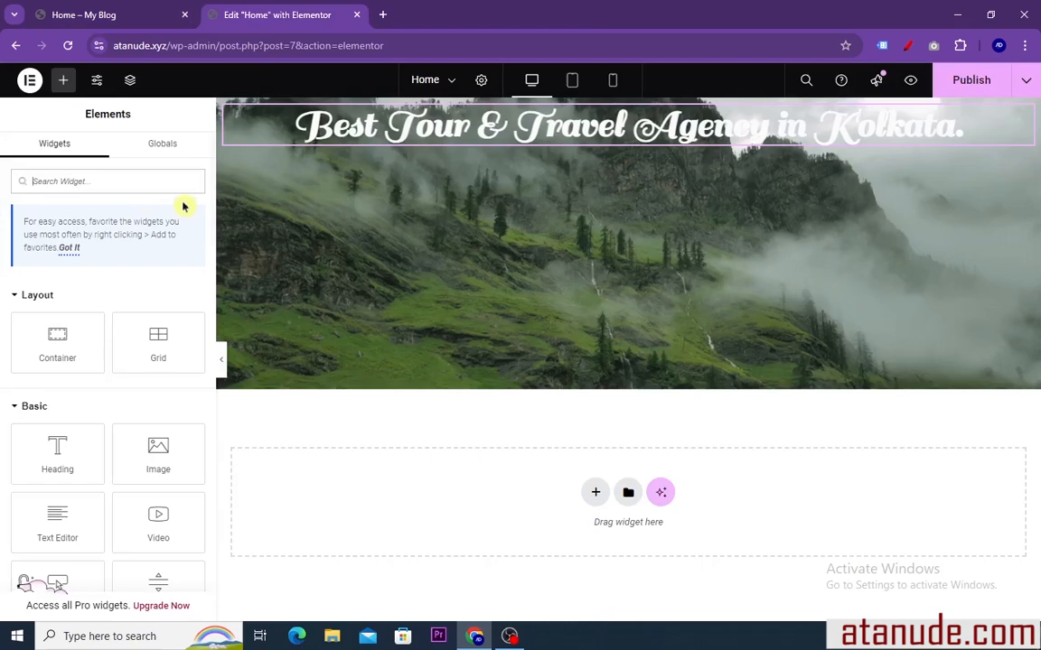
left_click(61, 83)
scroll(132, 448, "down", 1)
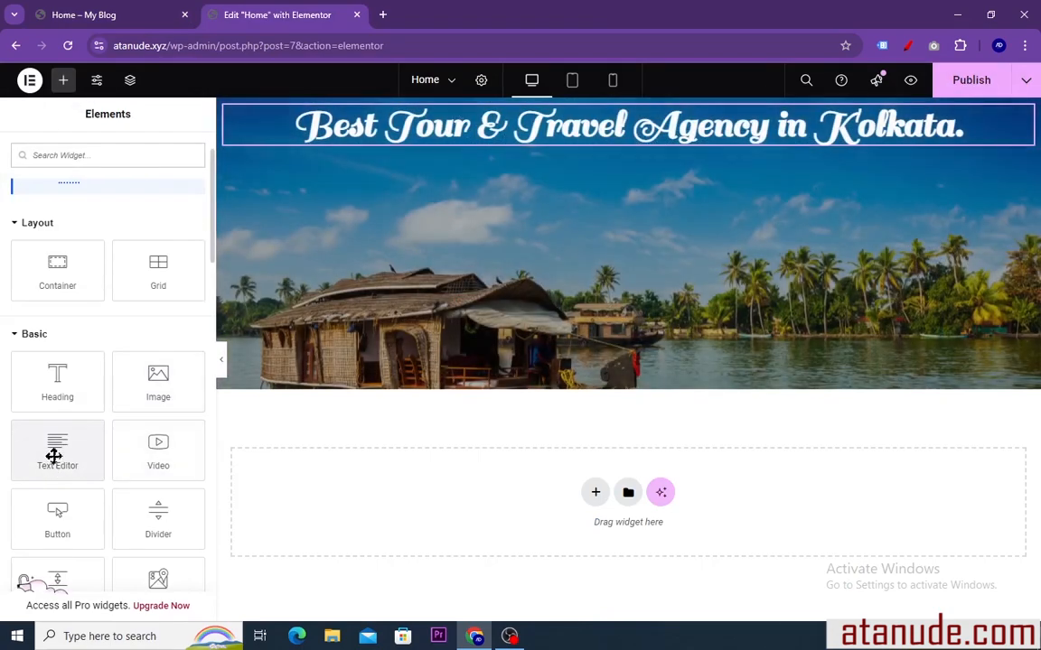
left_click_drag(56, 458, 525, 146)
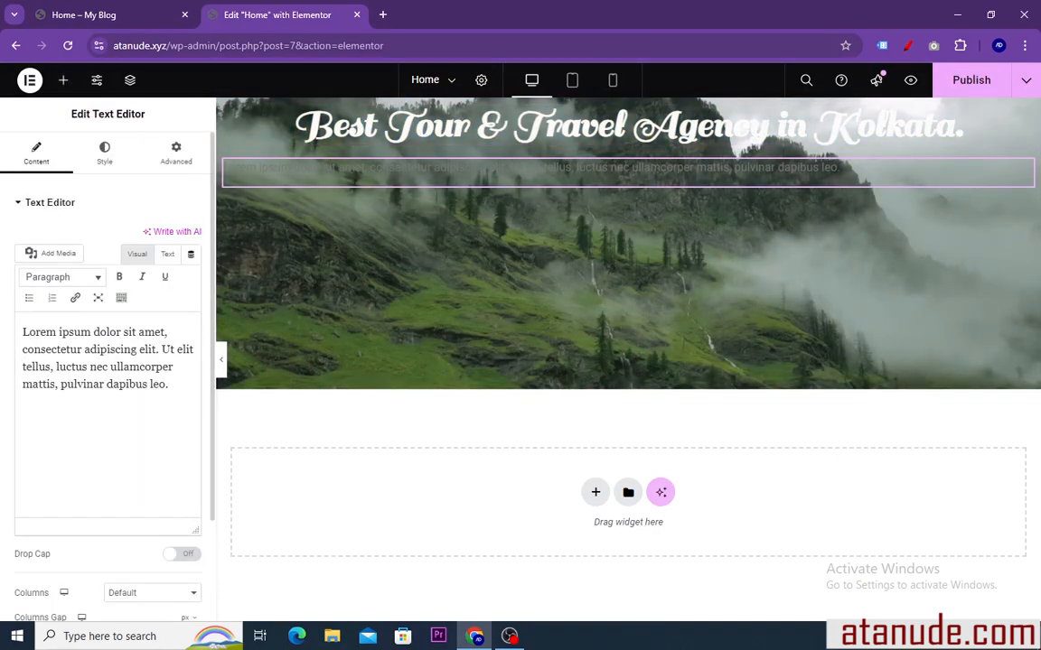
Replace the Text Editor's placeholder text with the copied welcome paragraph
left_click_drag(170, 385, 15, 334)
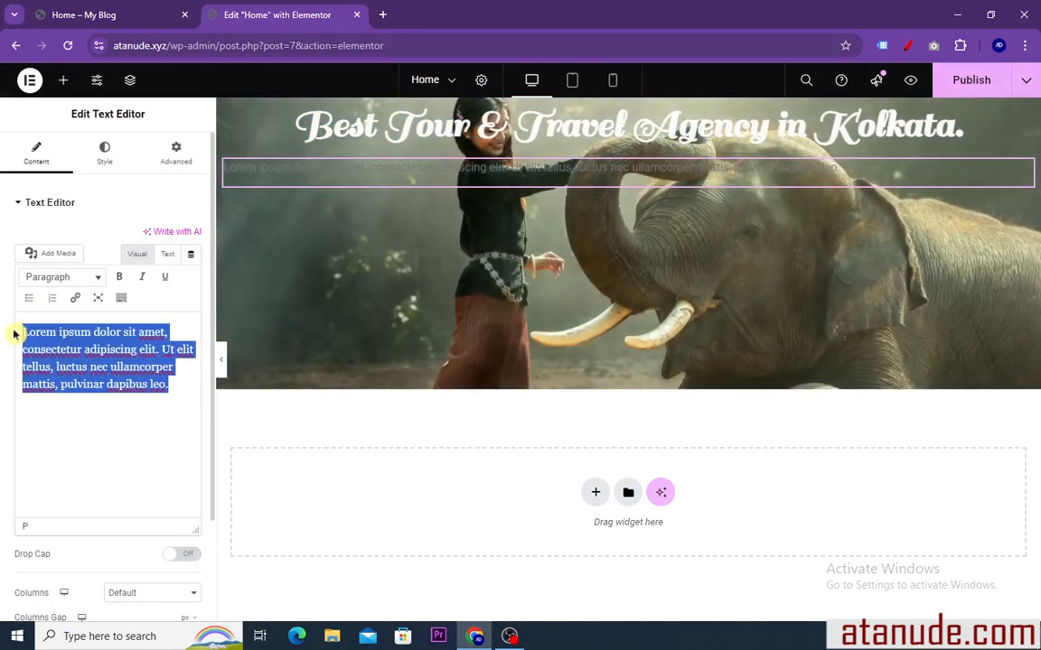
right_click(37, 334)
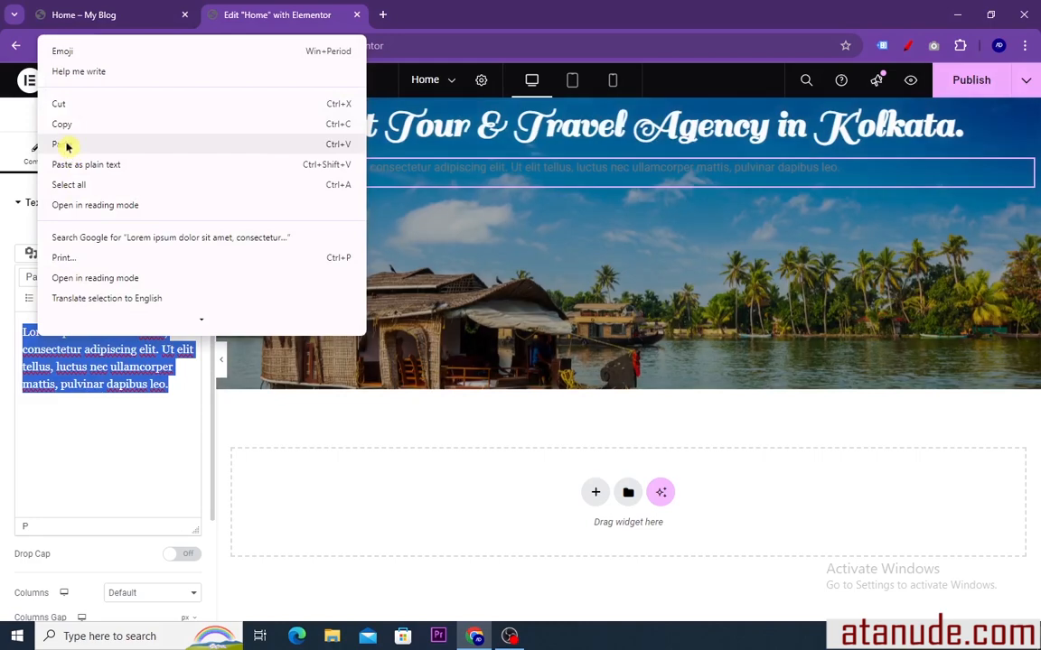
left_click(66, 145)
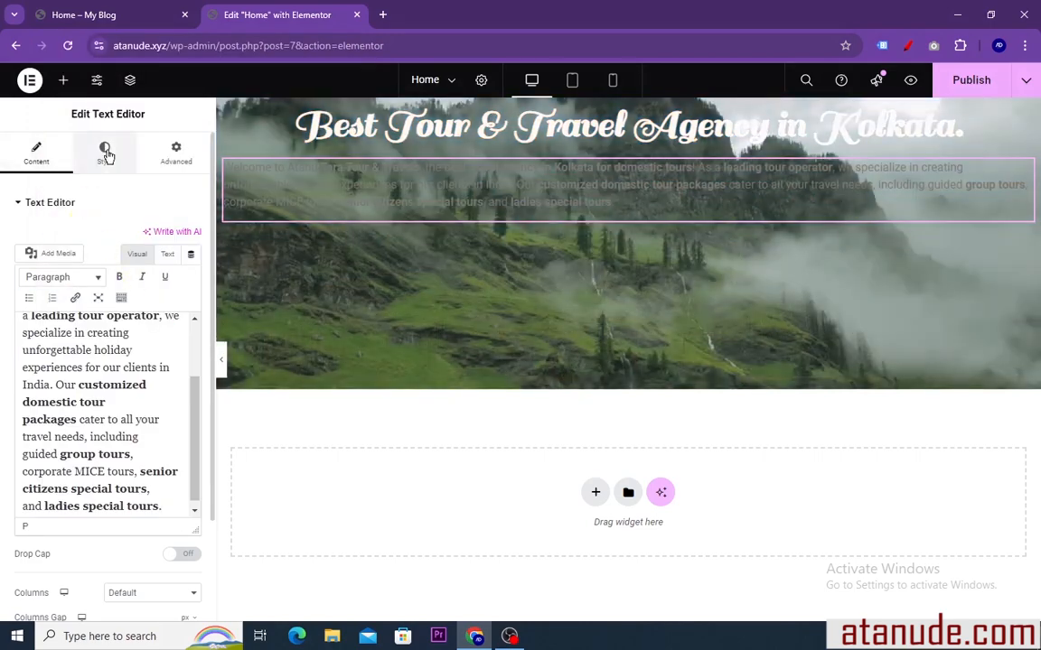
Center-align the welcome paragraph and set its text color to near-white #FDFDFD
left_click(104, 152)
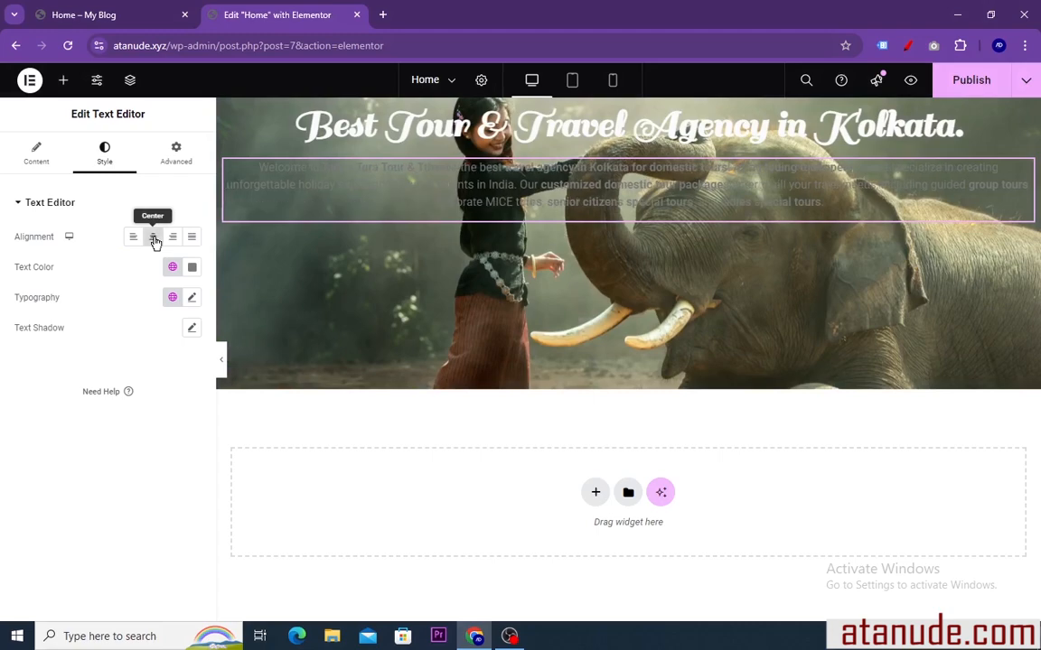
left_click(154, 240)
left_click(193, 271)
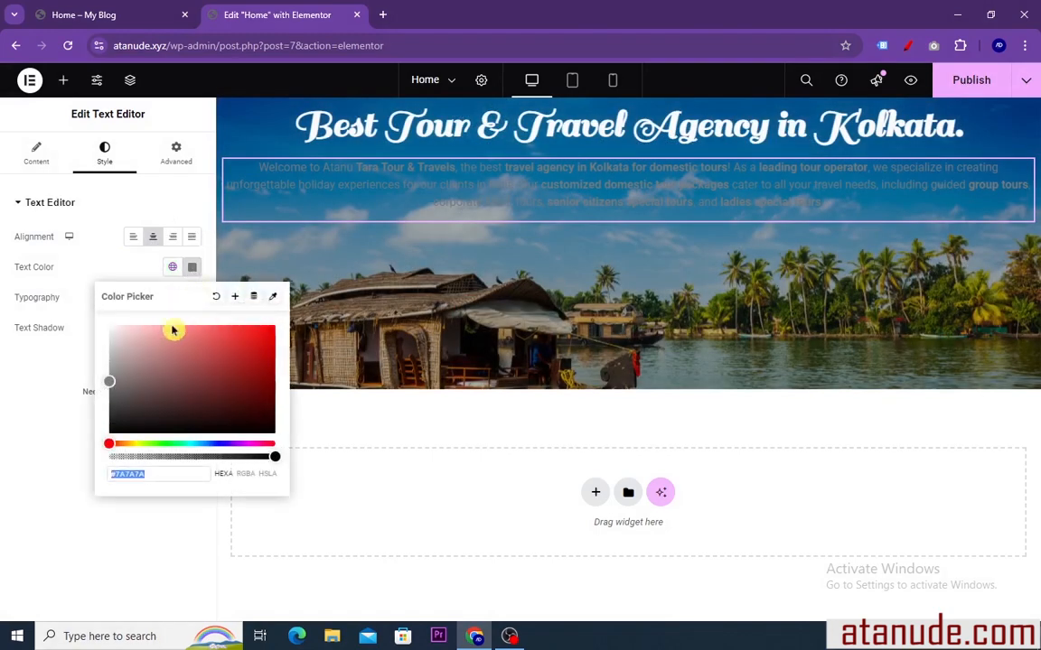
left_click_drag(138, 383, 100, 332)
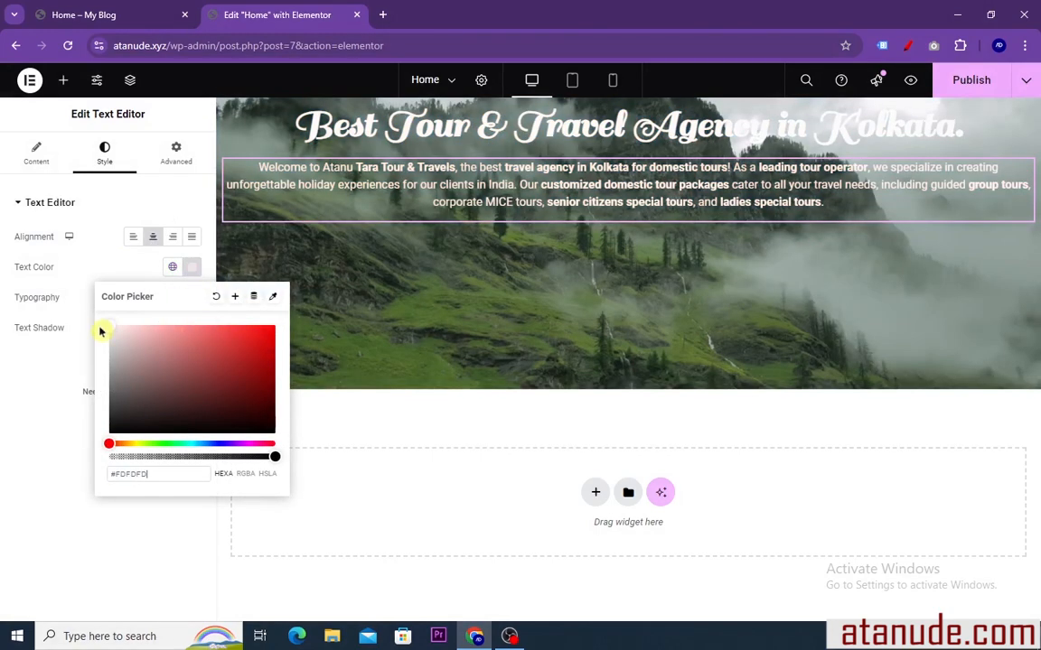
left_click(191, 270)
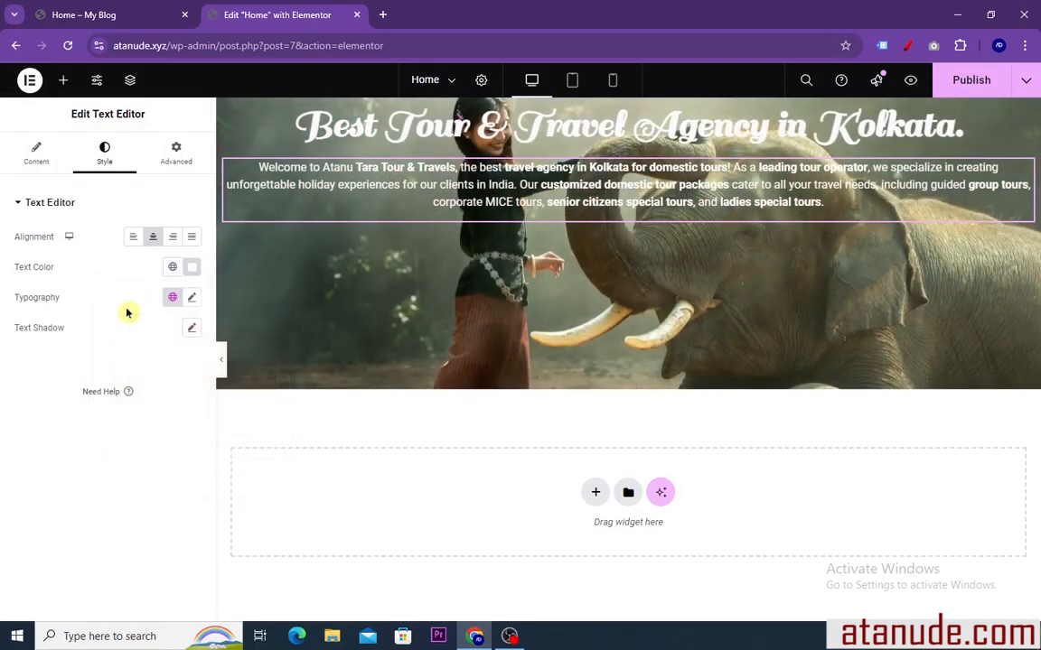
Set the welcome paragraph's font size to 13 px
left_click(191, 297)
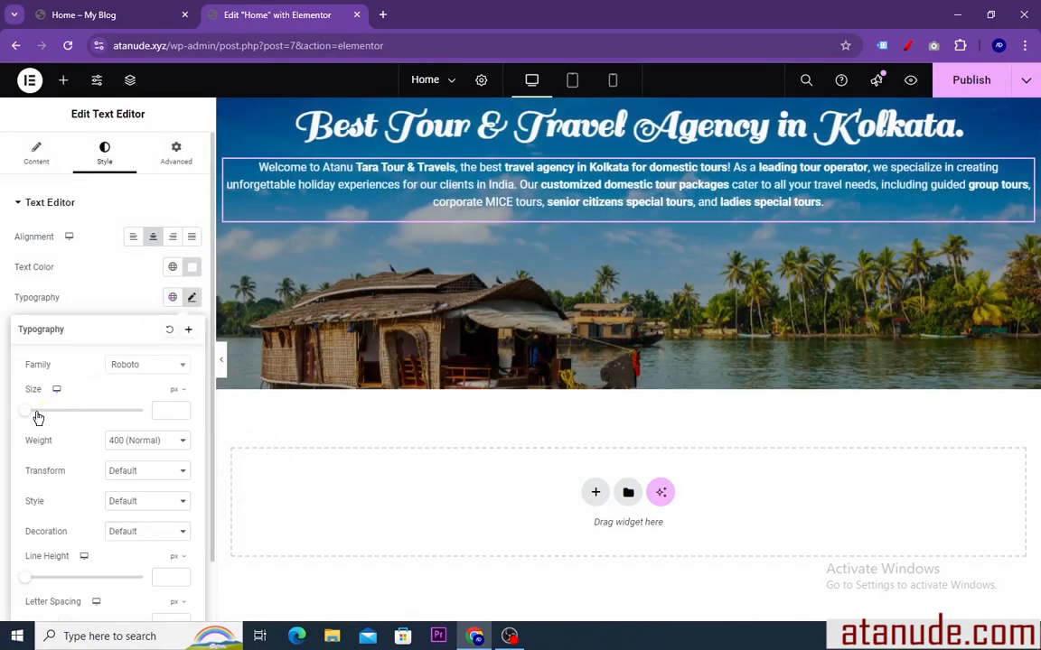
left_click_drag(28, 414, 35, 416)
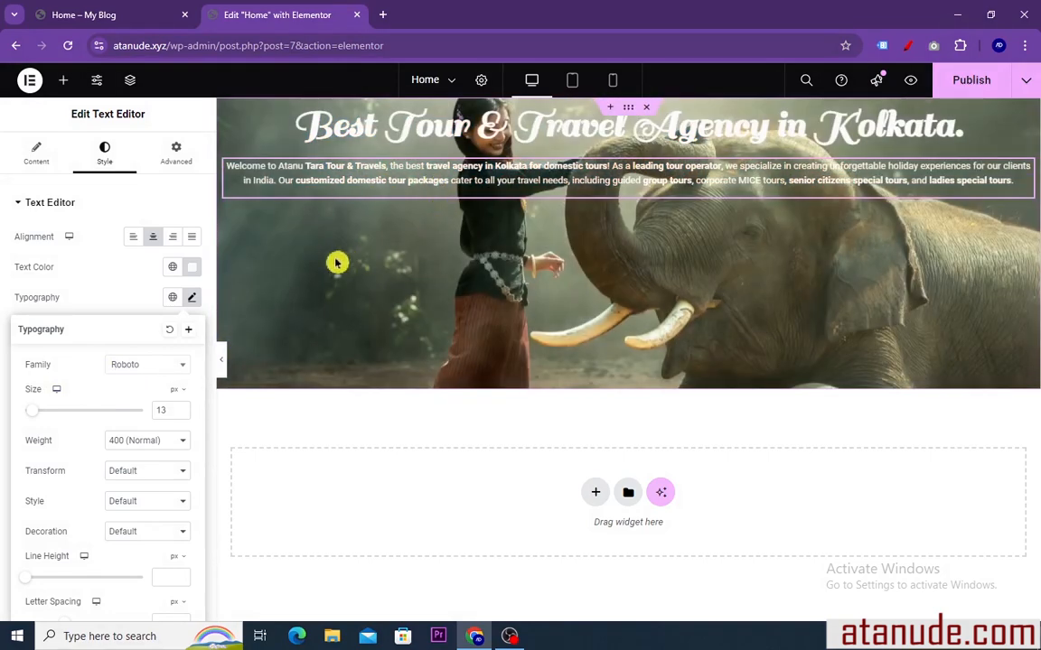
Add a Button widget beneath the welcome paragraph in the hero container
left_click(64, 81)
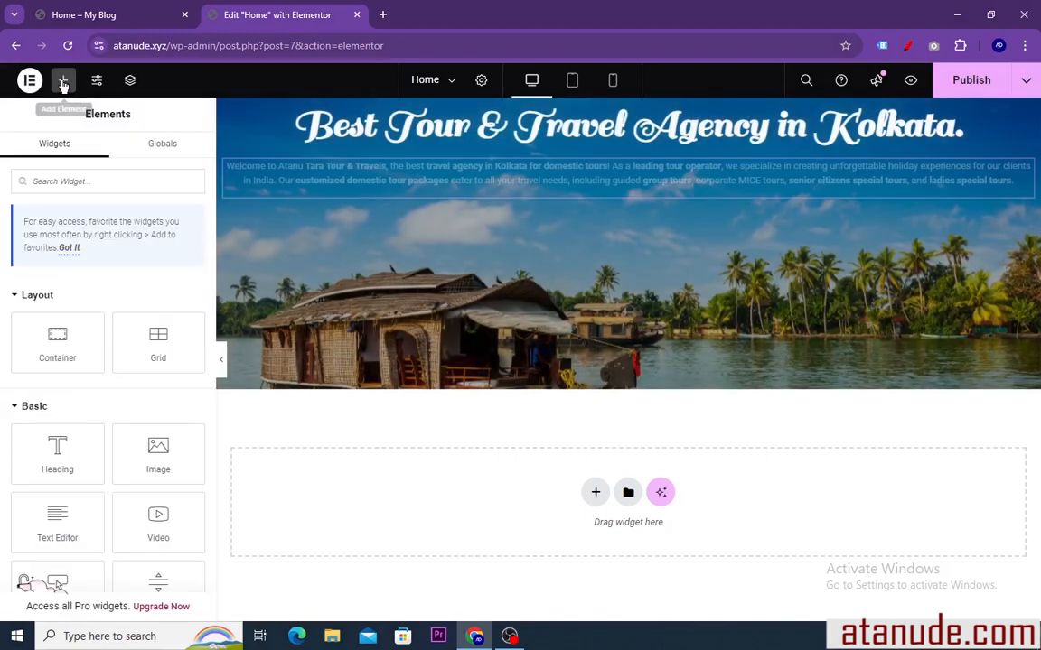
scroll(99, 384, "down", 3)
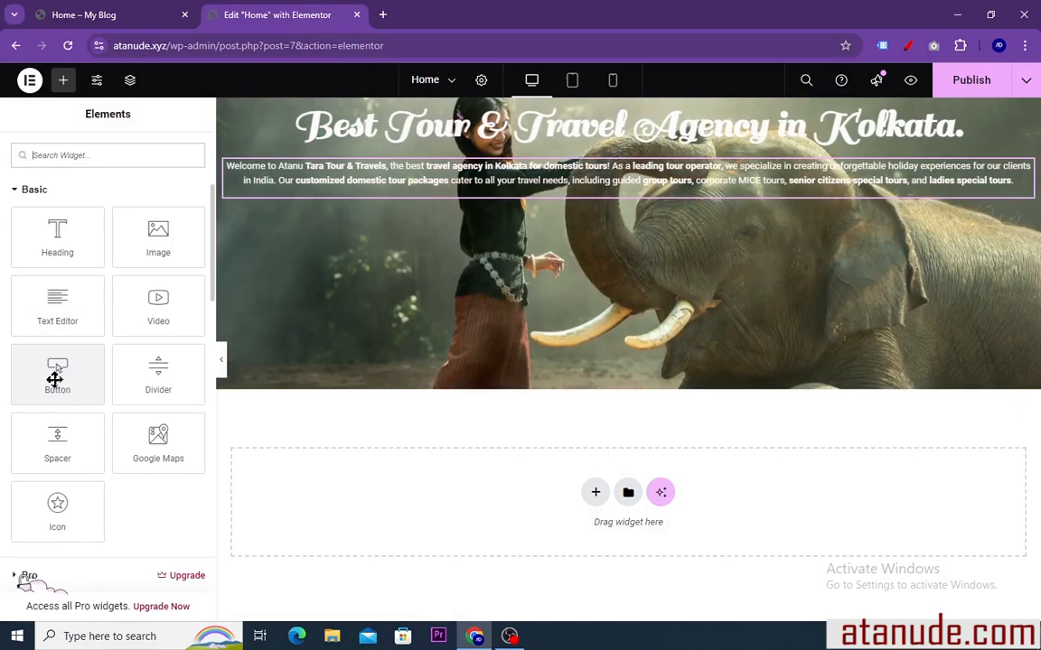
left_click_drag(55, 379, 516, 200)
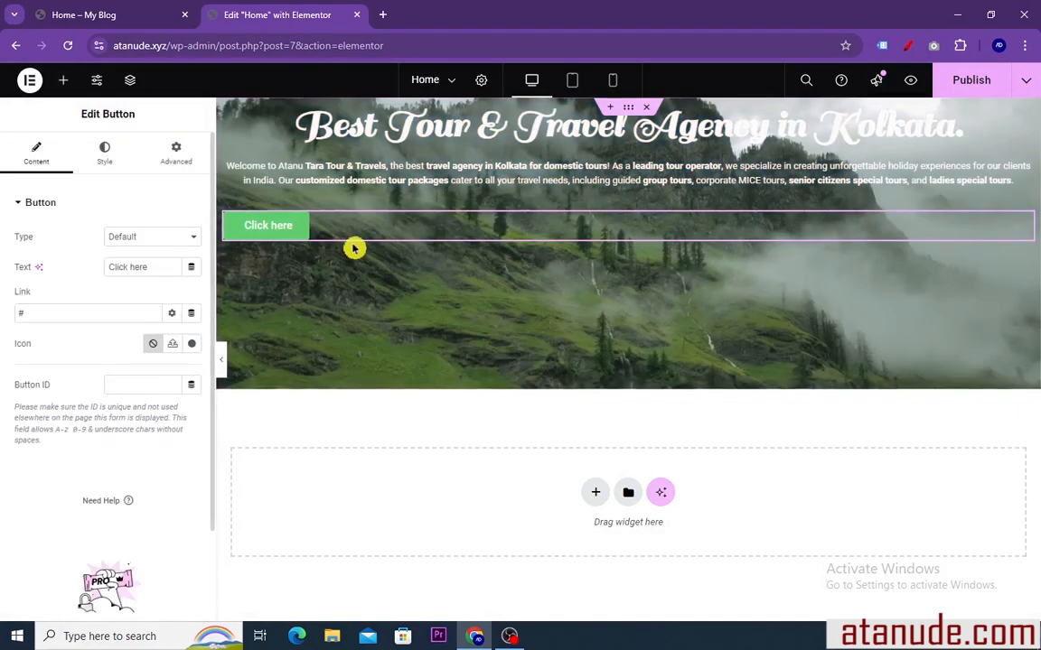
Change the hero button's text to "Book Now"
left_click_drag(148, 266, 103, 269)
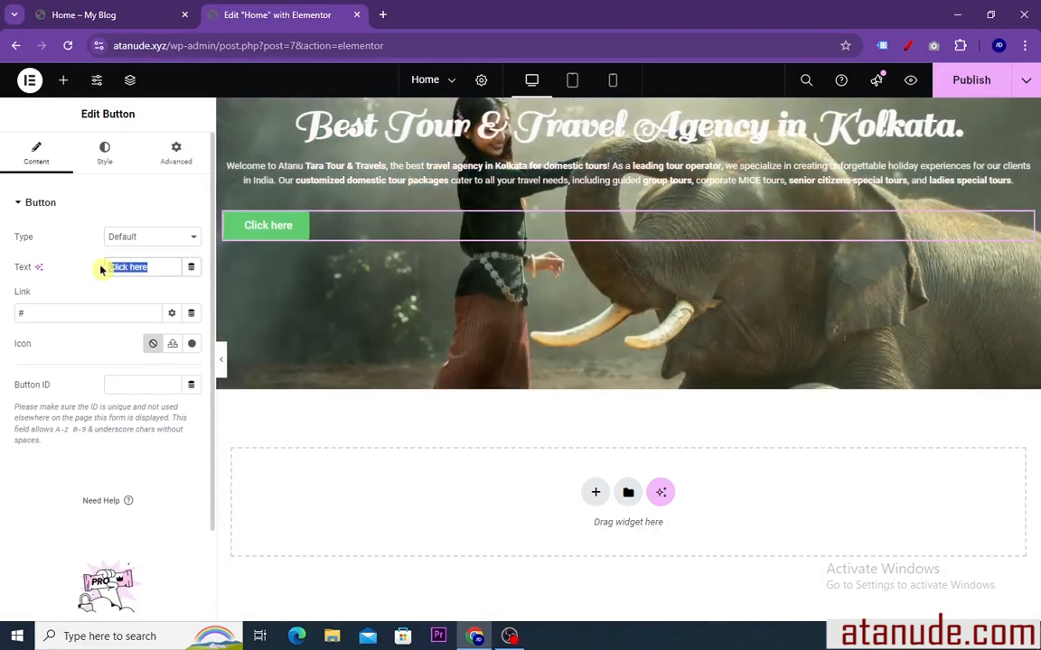
type("Boo")
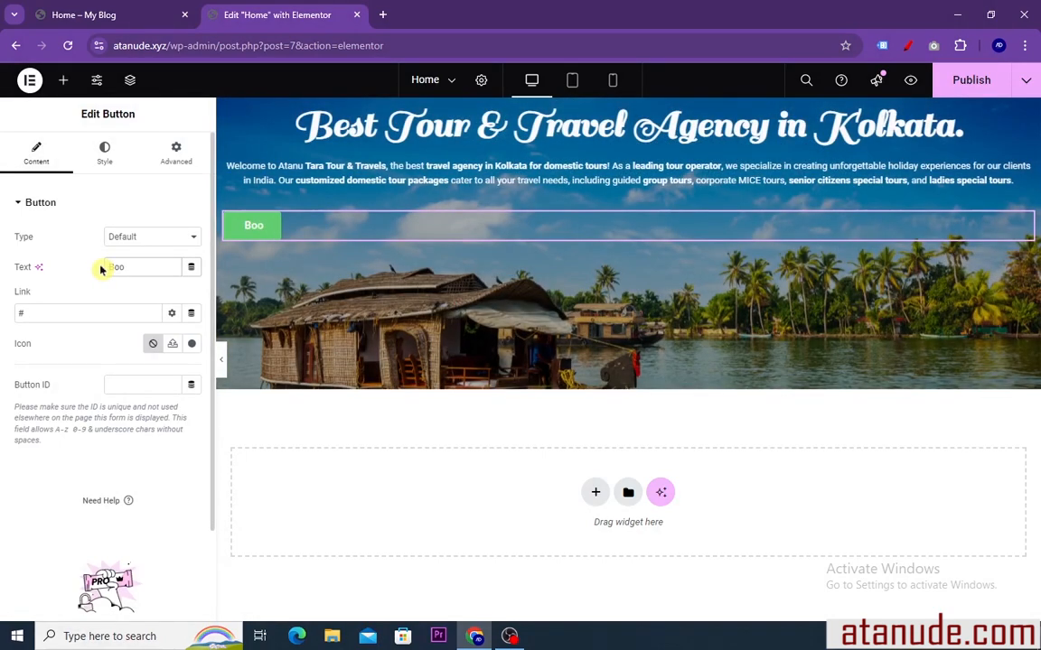
type("k")
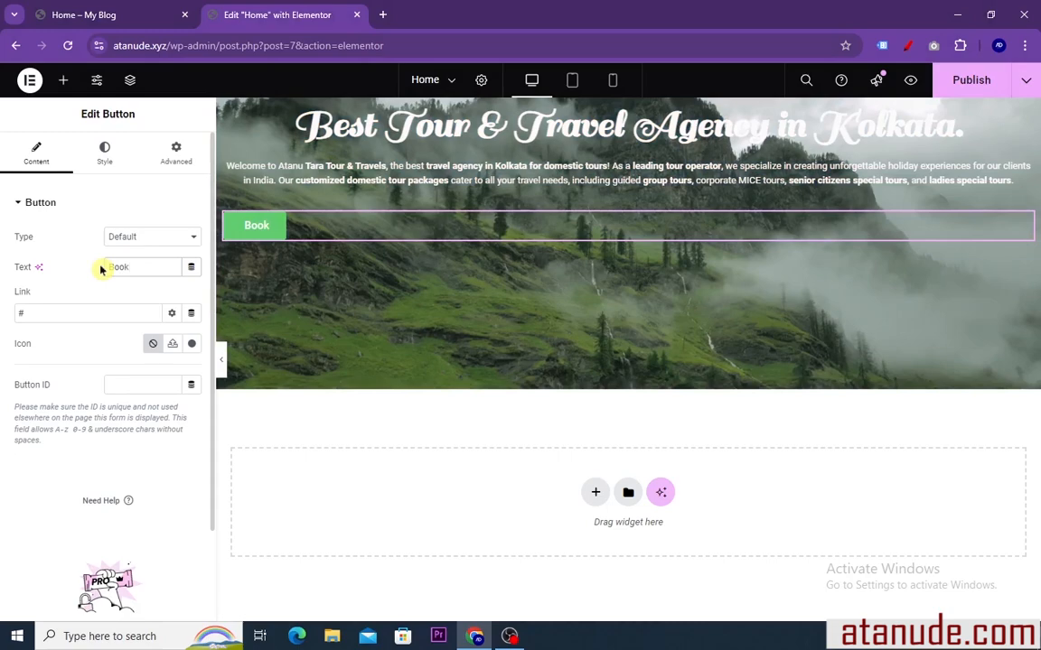
type(" N")
type("ow")
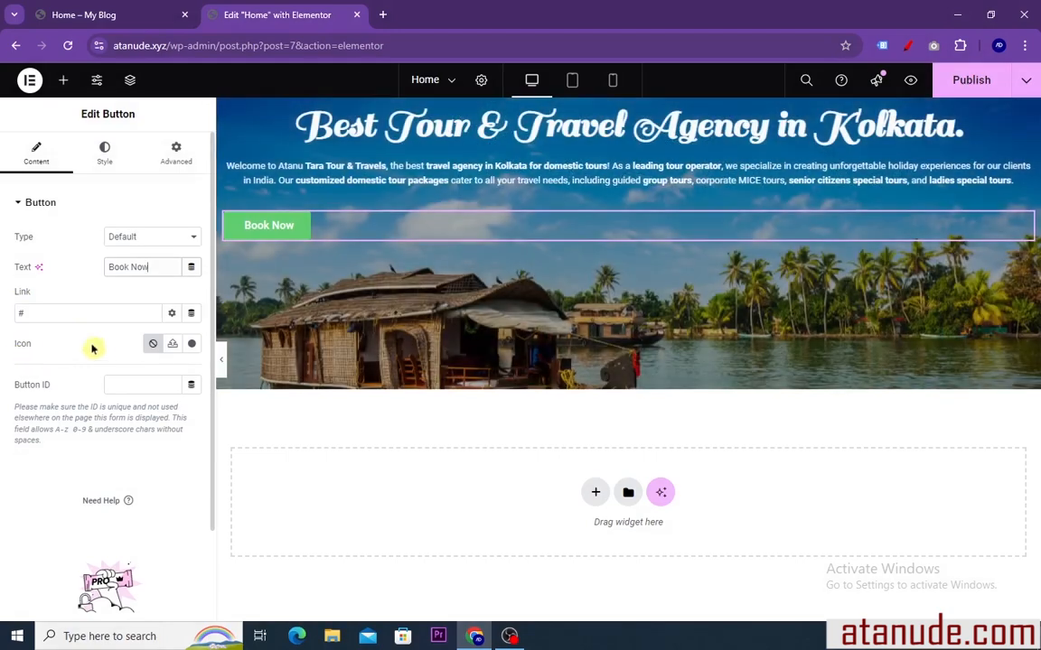
Insert the right-pointing circled arrow icon in the button, positioned before the text with 2 px icon spacing
left_click(193, 344)
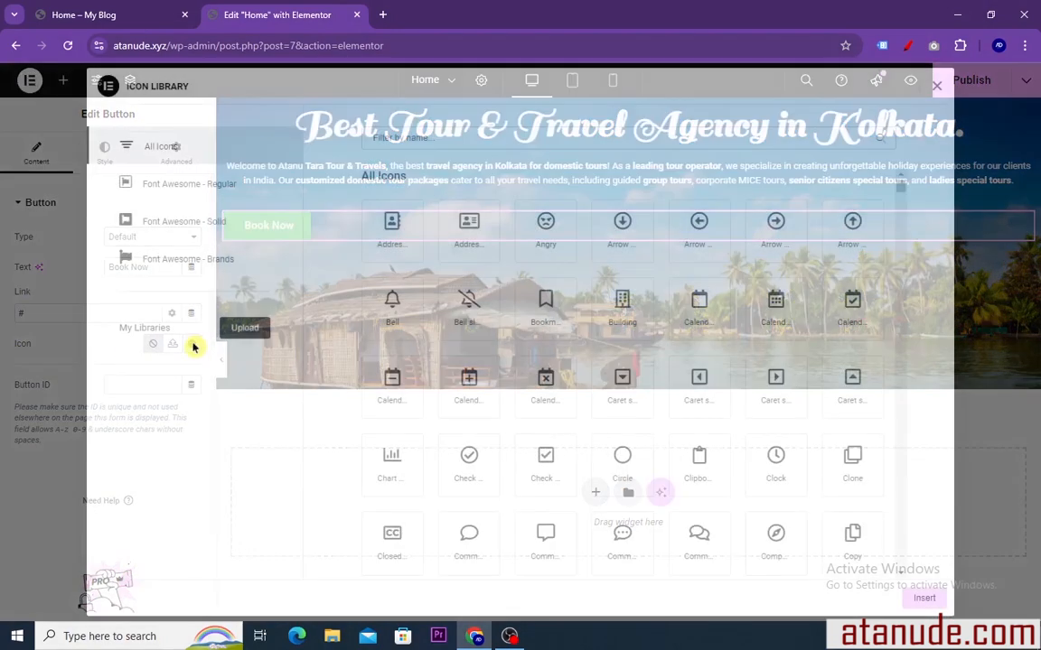
left_click(706, 233)
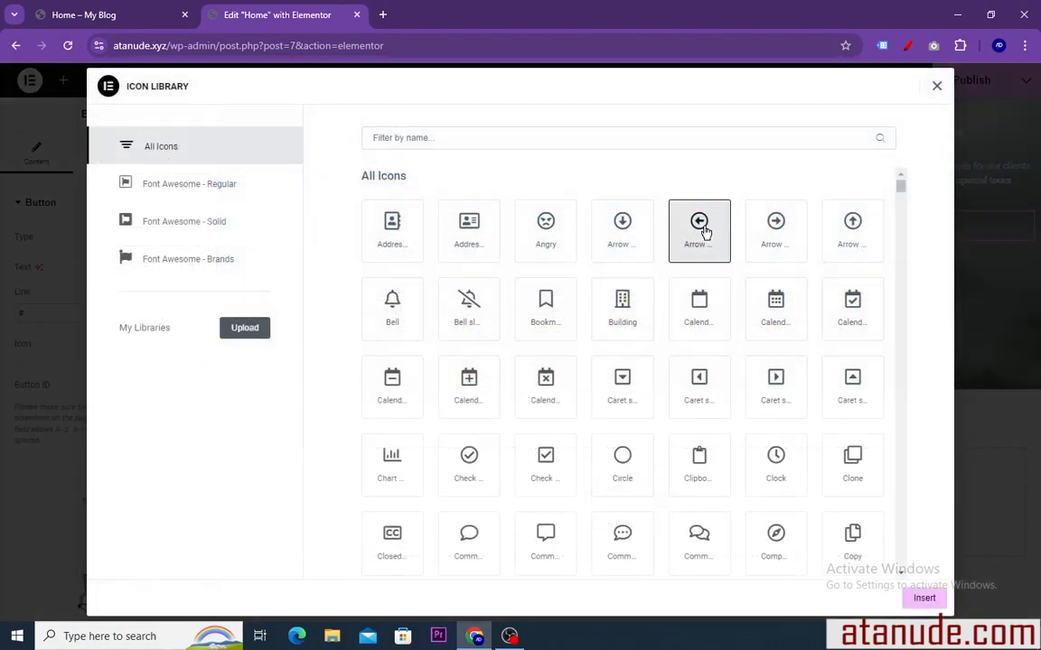
left_click(775, 229)
left_click(924, 598)
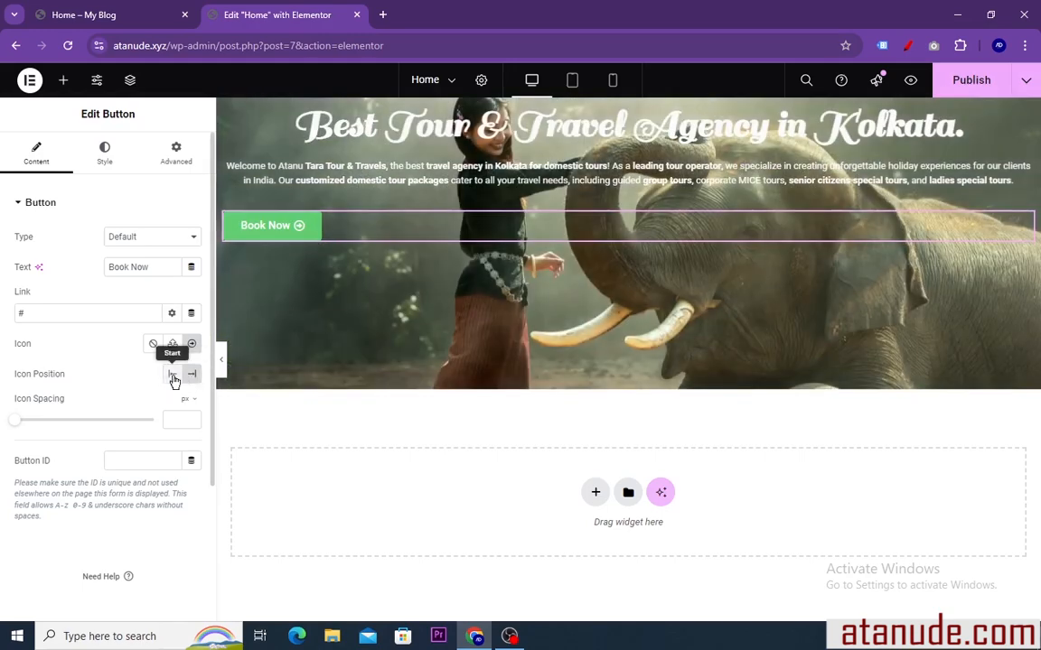
left_click(173, 376)
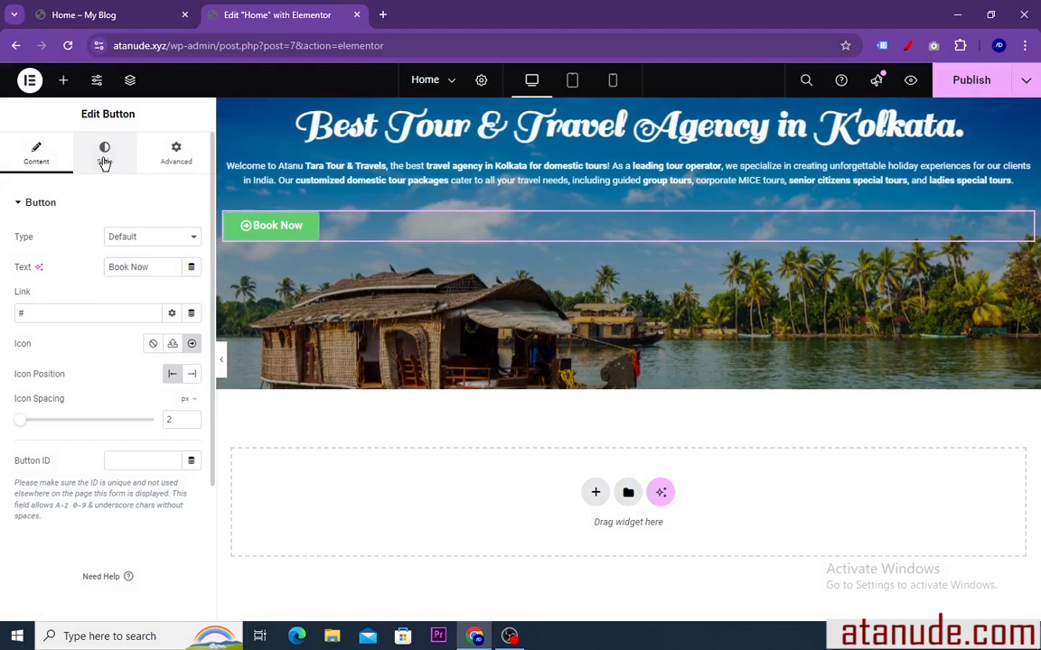
Center the Book Now button horizontally in the hero container
left_click(105, 156)
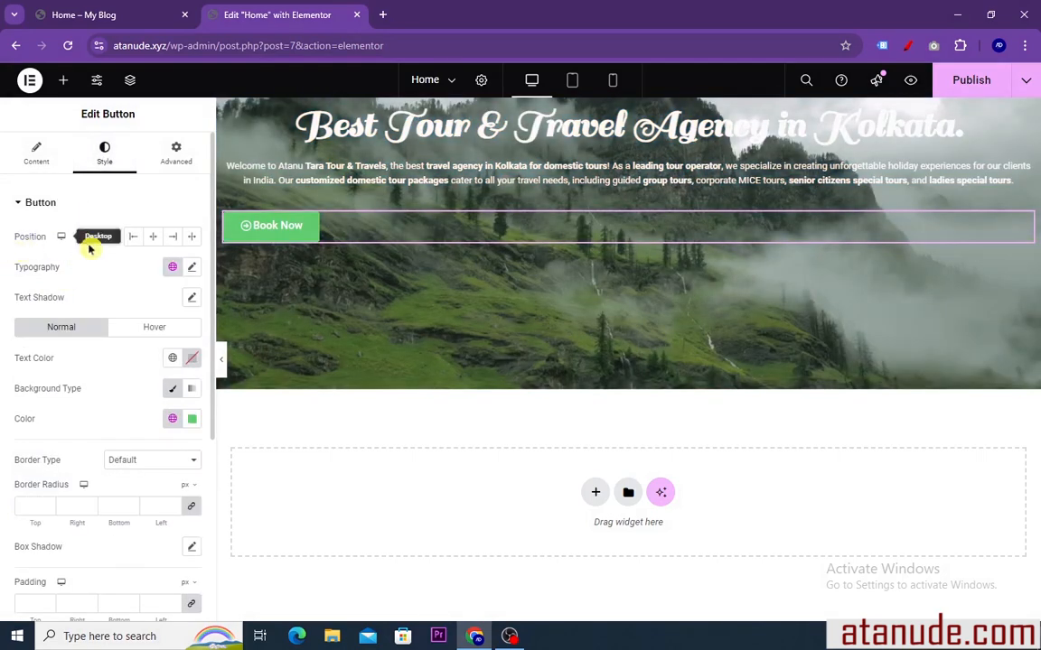
left_click(153, 239)
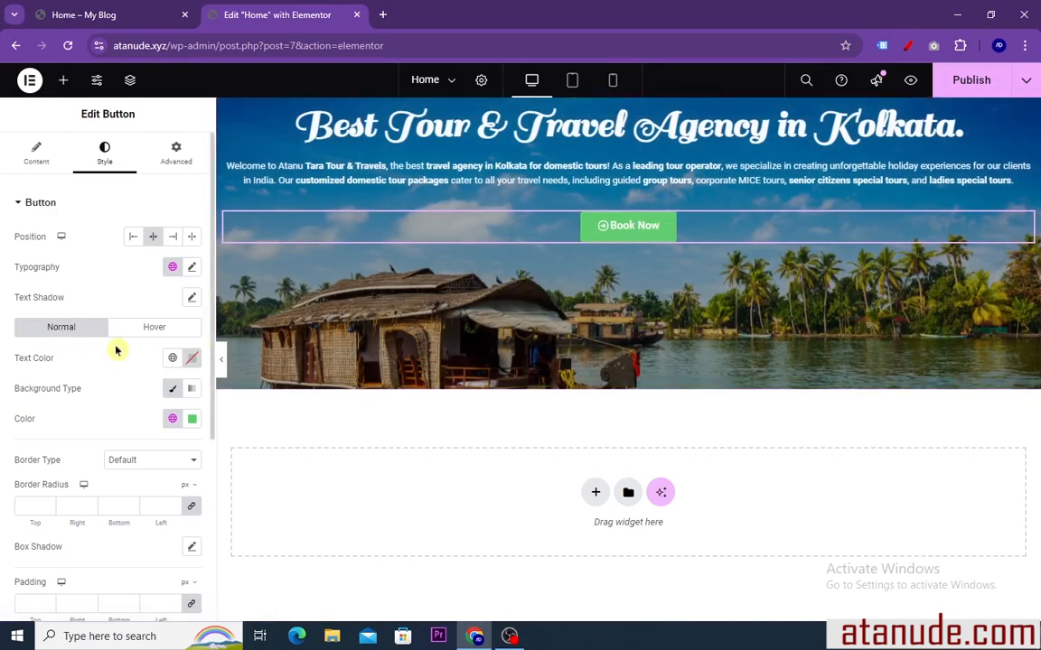
Try the Secondary global color for the button's background, then set it to a custom blue, #0B6EE4
scroll(116, 351, "down", 1)
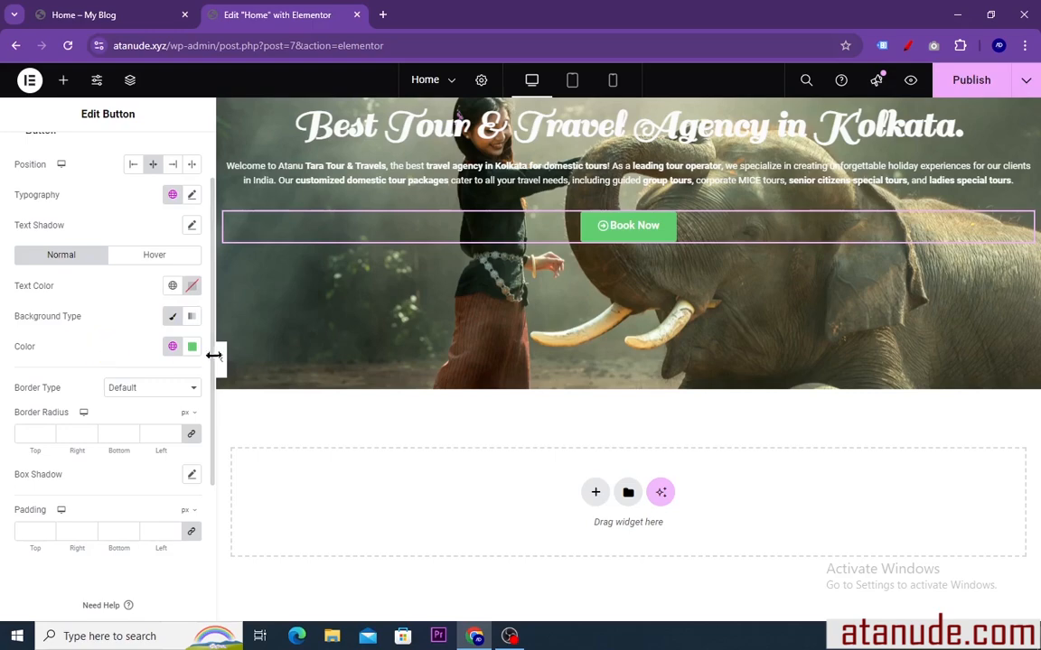
left_click(193, 349)
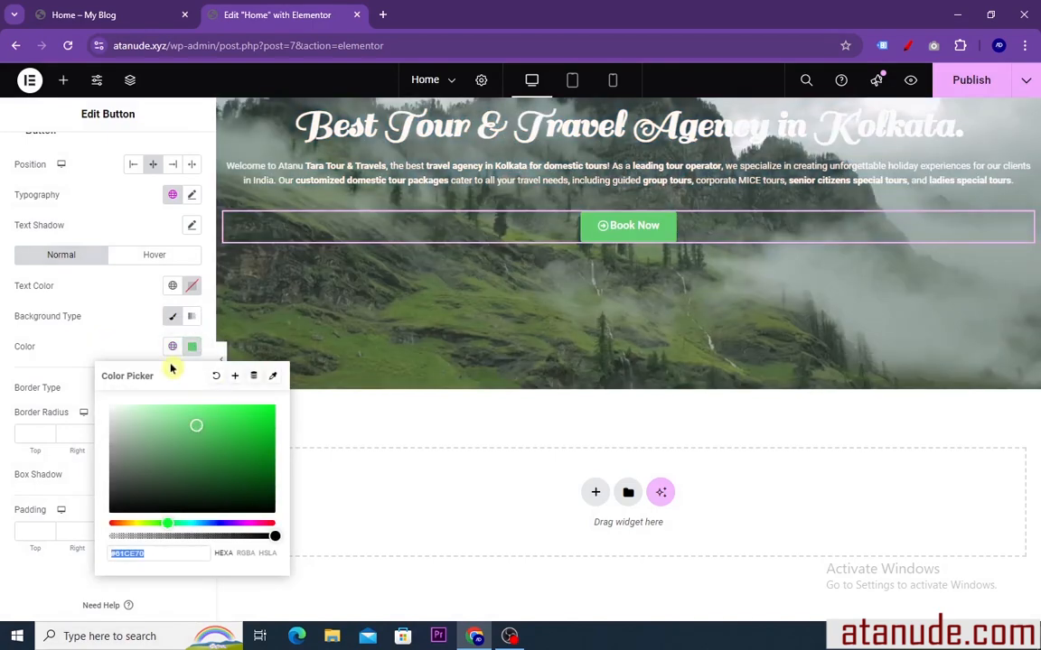
left_click(172, 344)
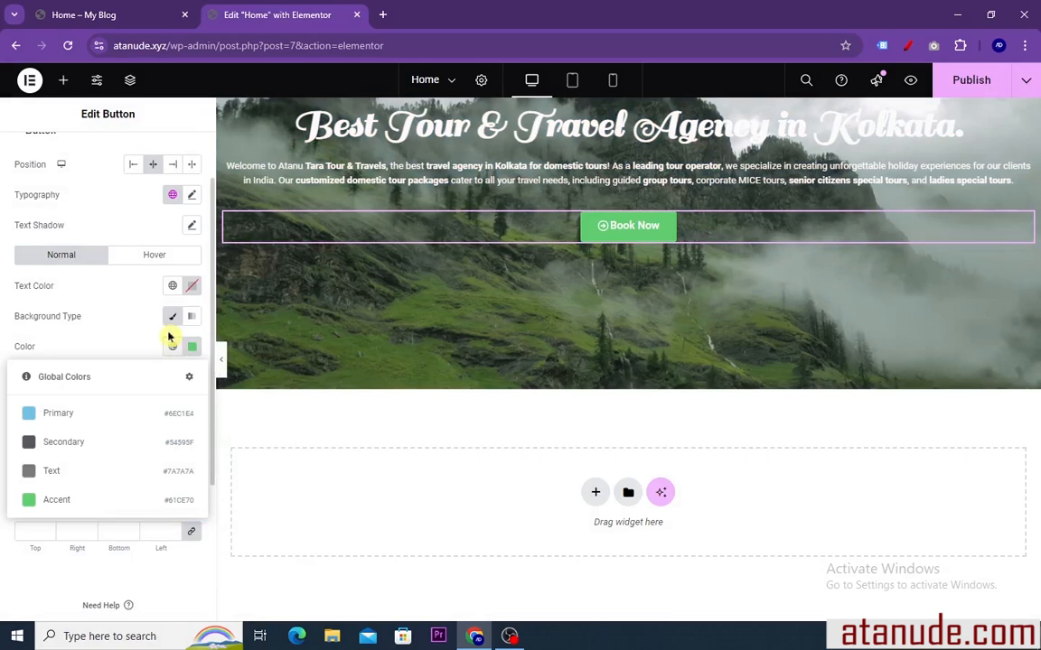
left_click(58, 444)
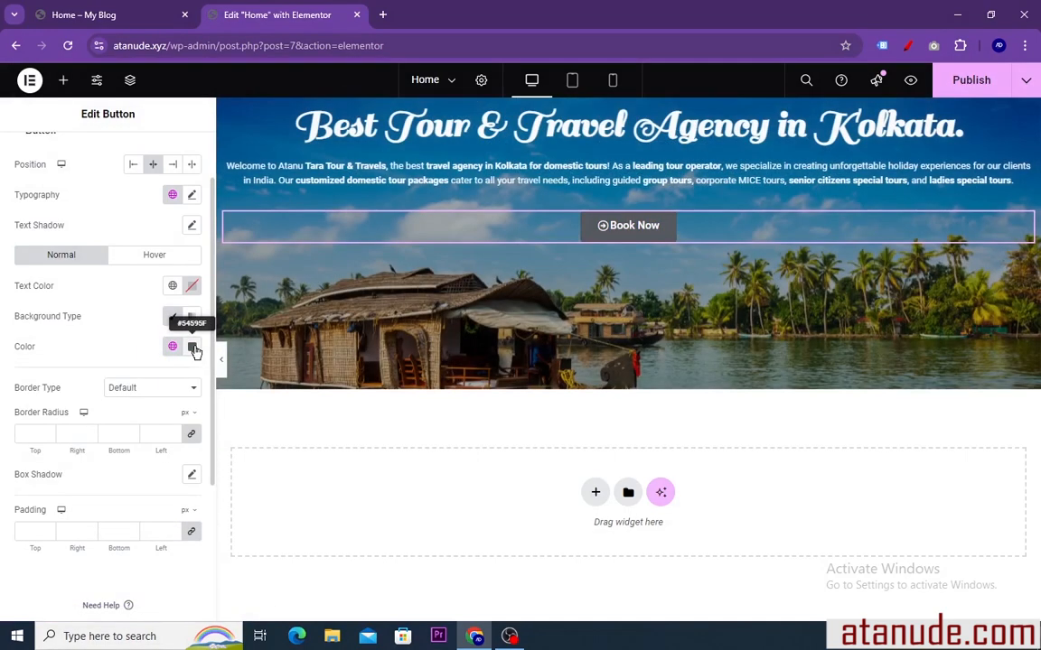
left_click(192, 347)
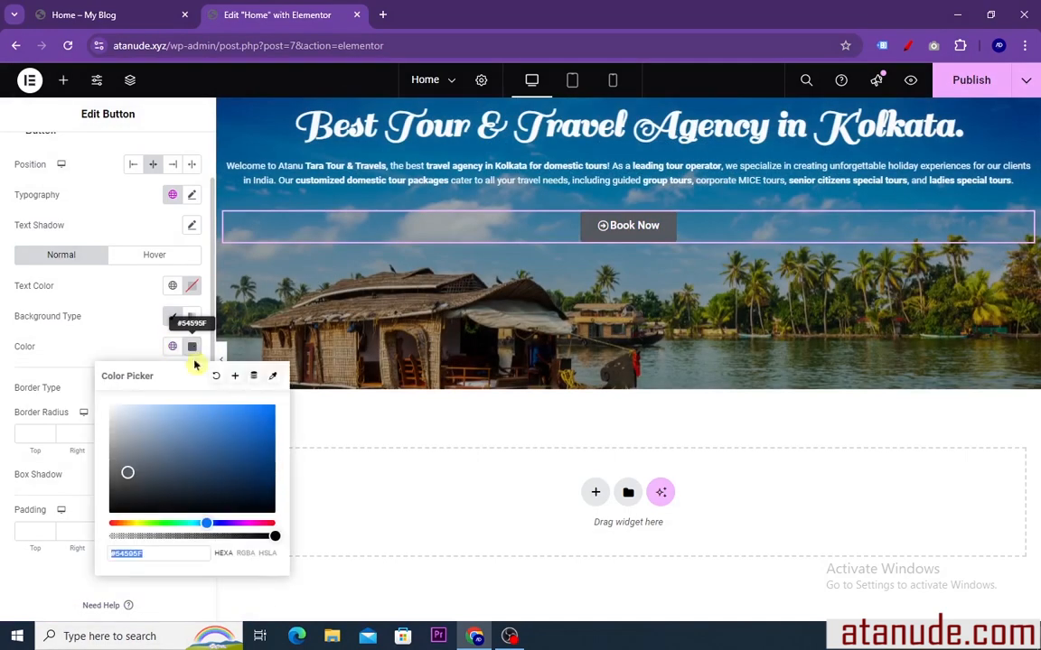
left_click_drag(133, 475, 272, 416)
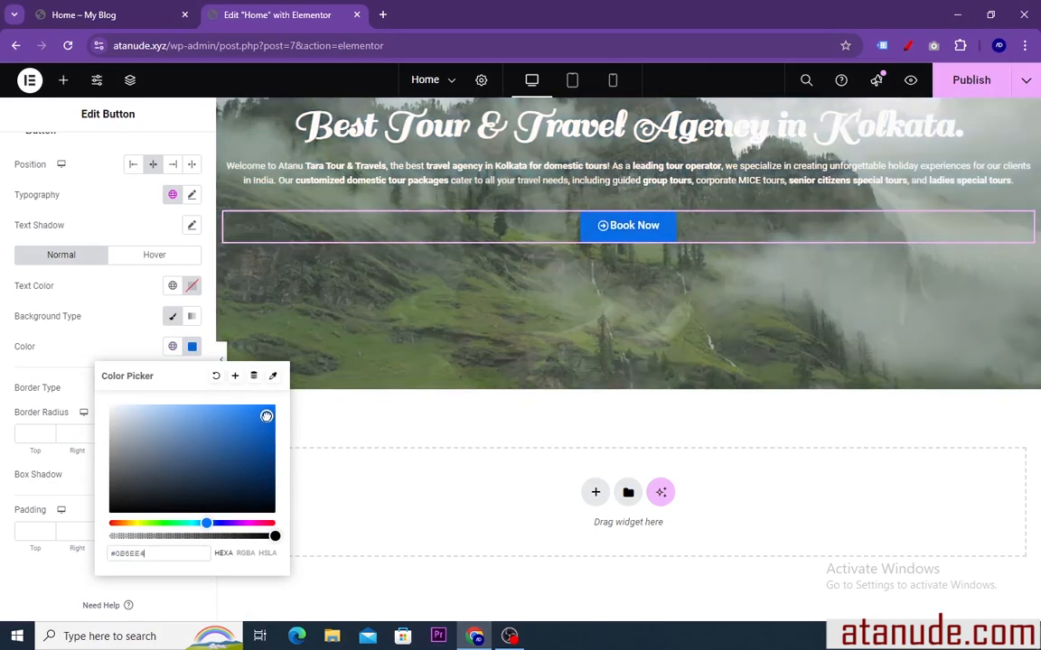
Make the Book Now button's background color fully transparent, giving #0B6EE400
left_click(192, 347)
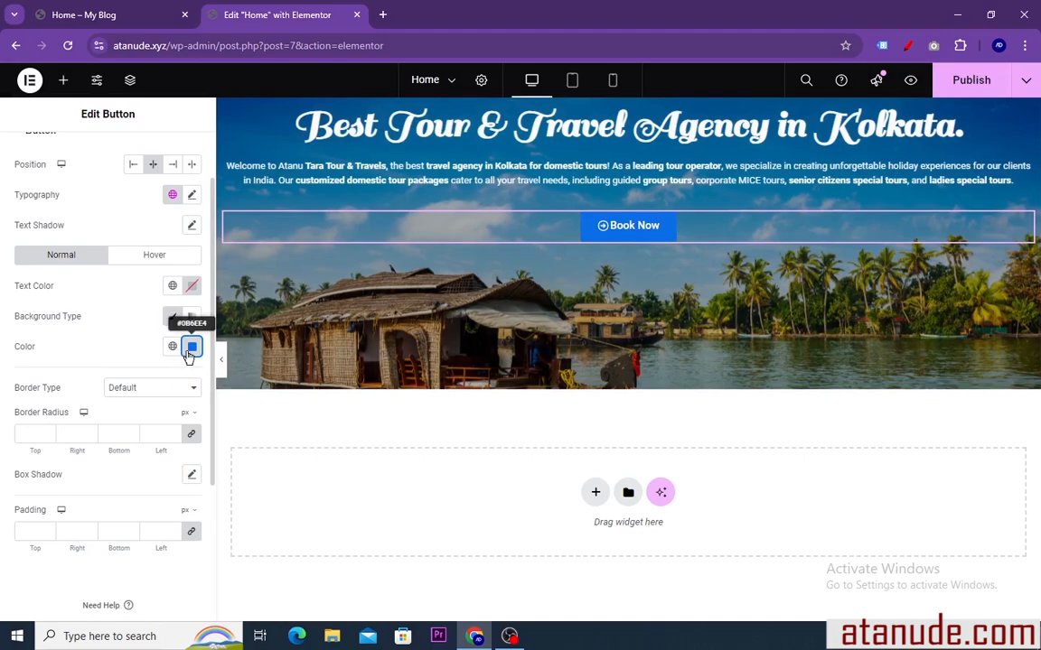
left_click(191, 347)
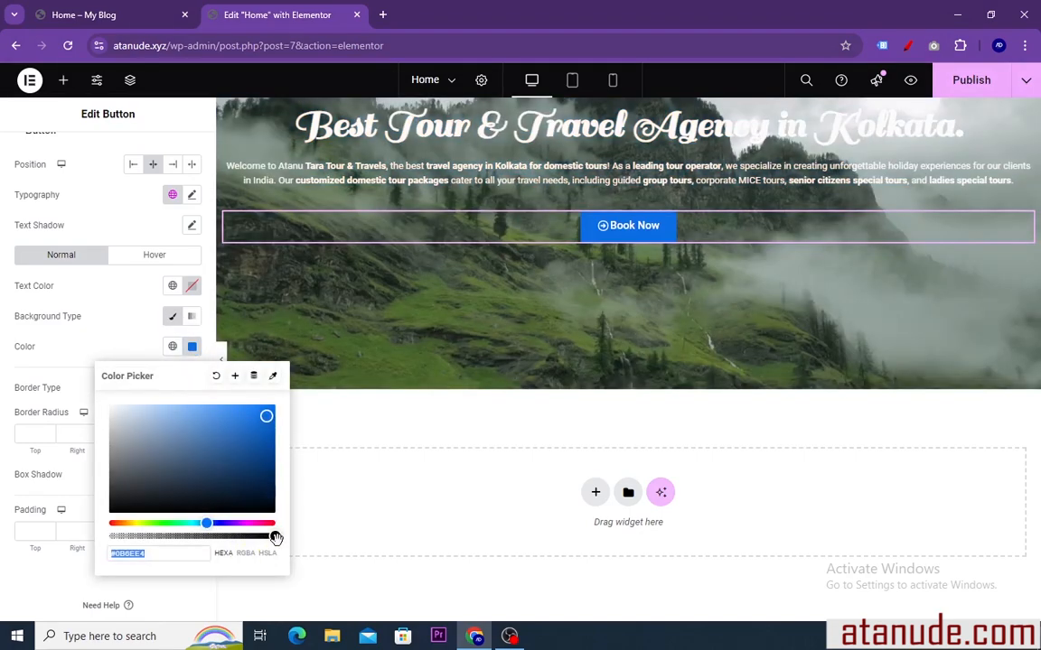
left_click_drag(275, 539, 102, 539)
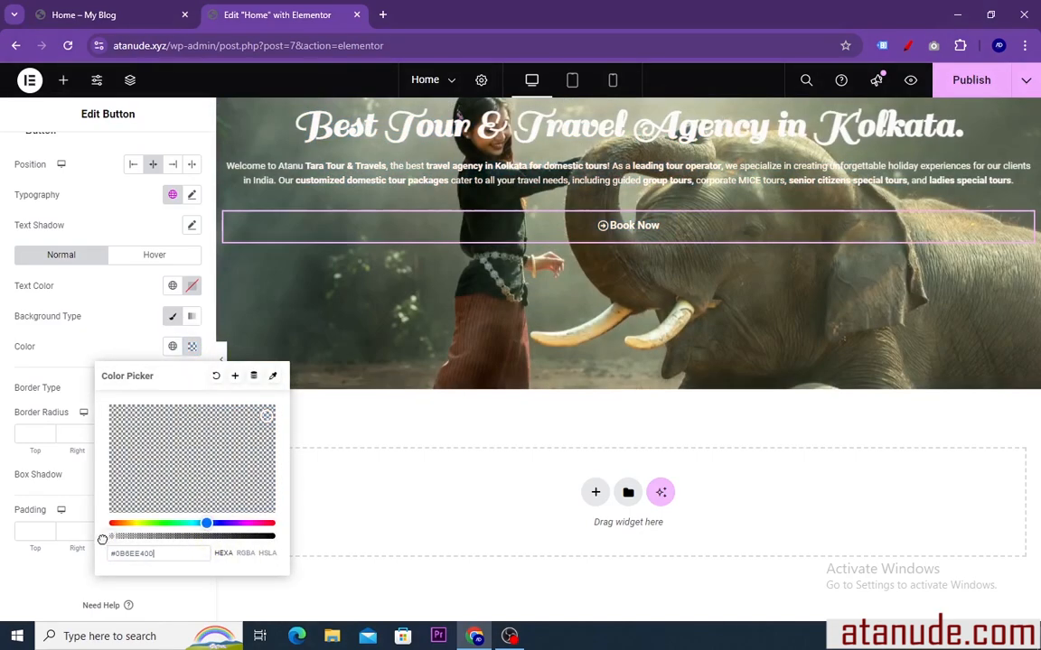
left_click(481, 341)
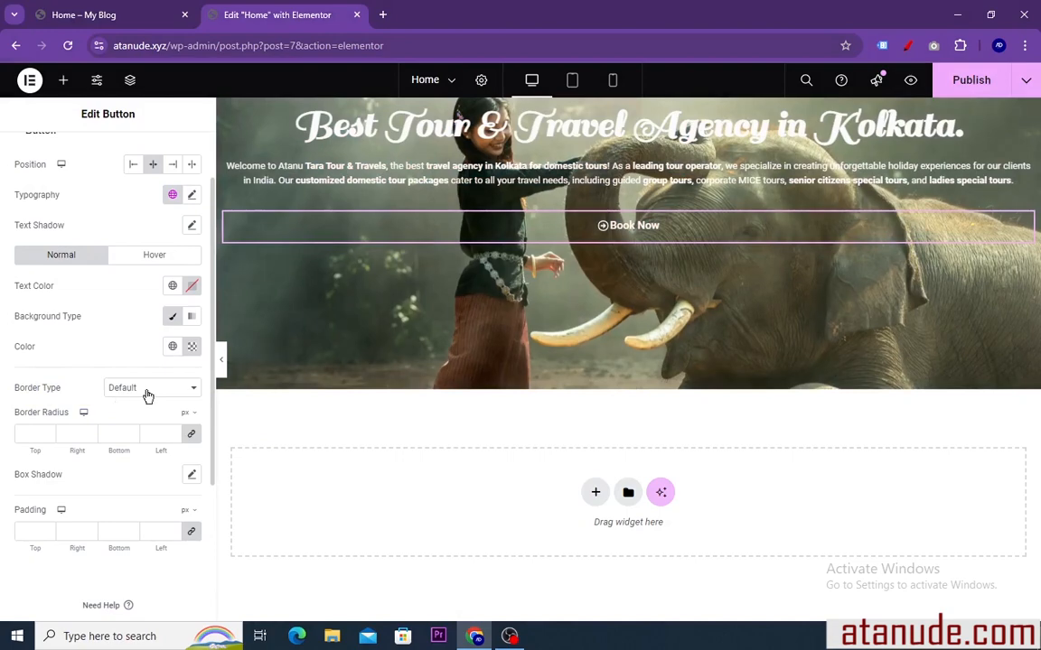
Give the Book Now button a solid border 2 px wide on all sides
left_click(191, 390)
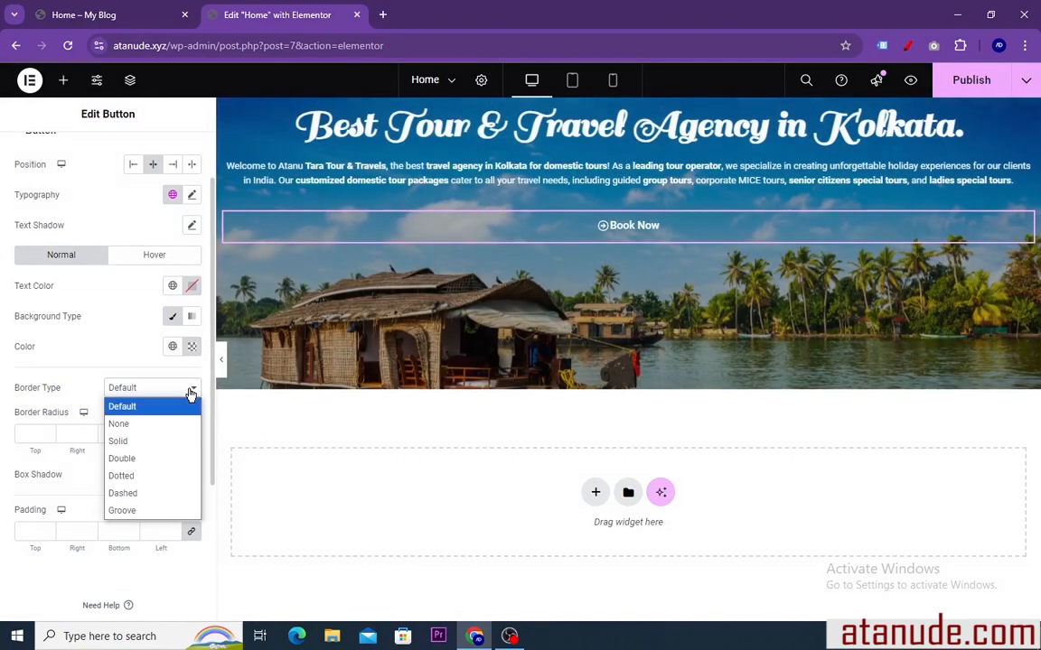
left_click(137, 441)
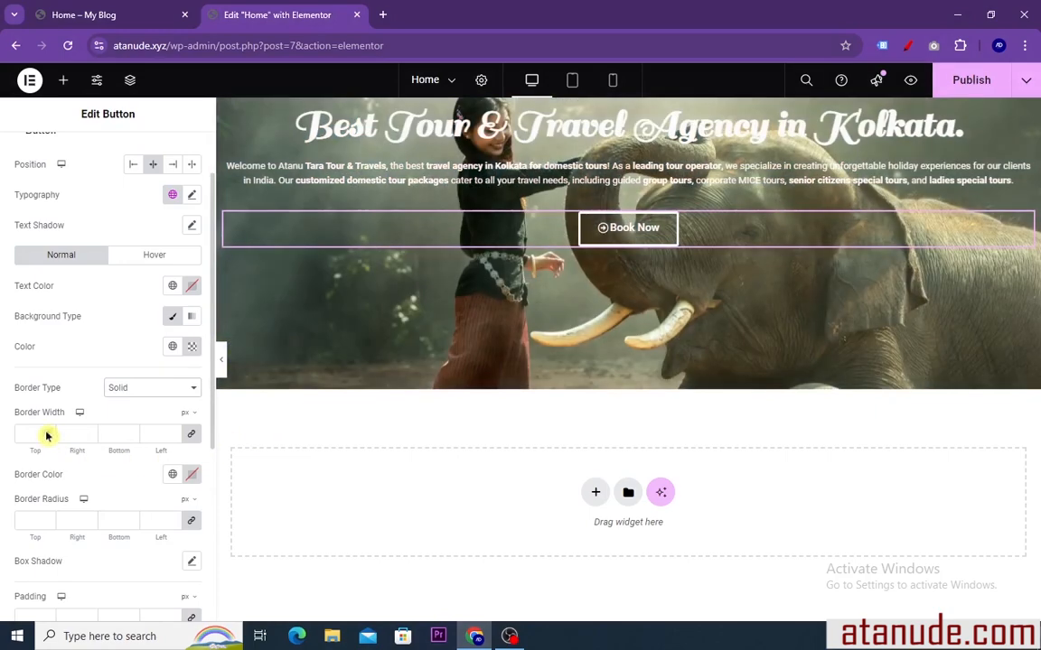
left_click(48, 437)
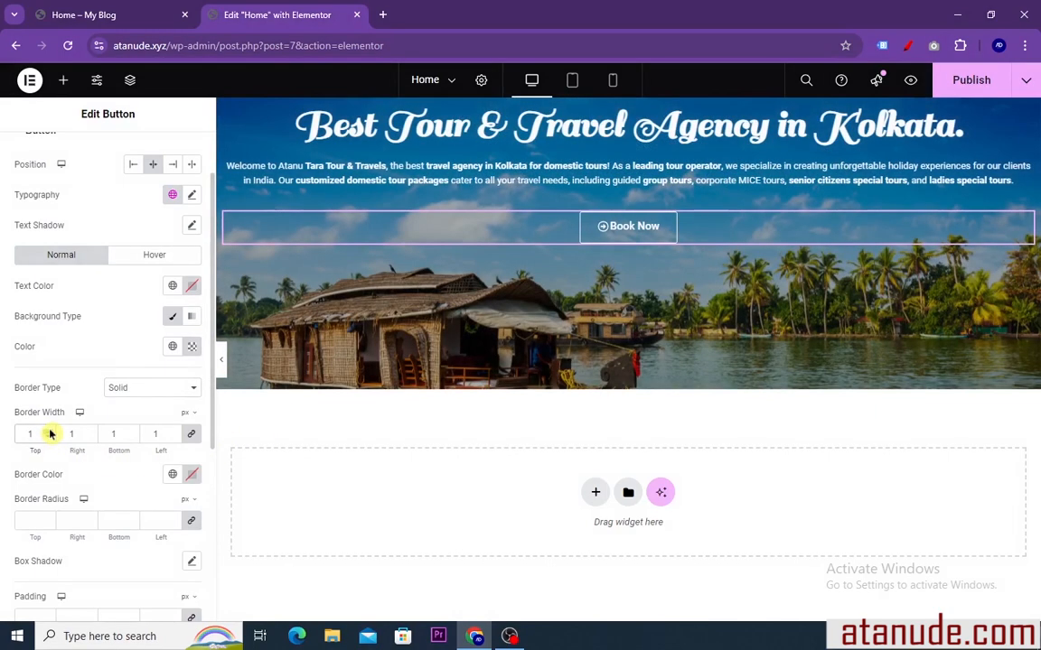
left_click(50, 434)
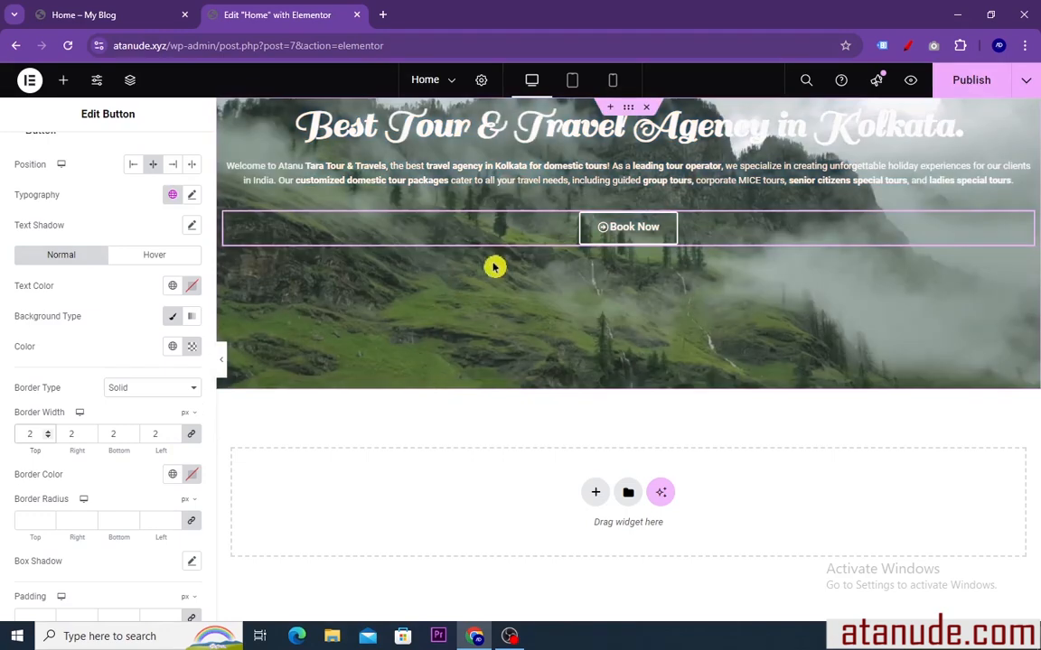
Set the button's border color to near-white, #FDFDFD
scroll(154, 502, "down", 1)
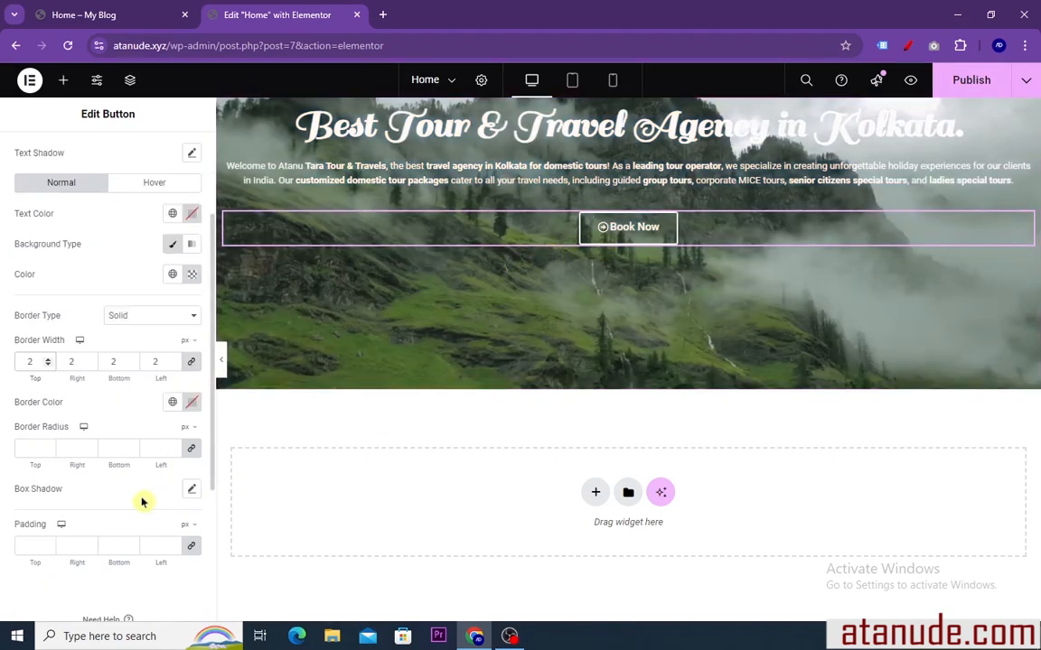
left_click(192, 402)
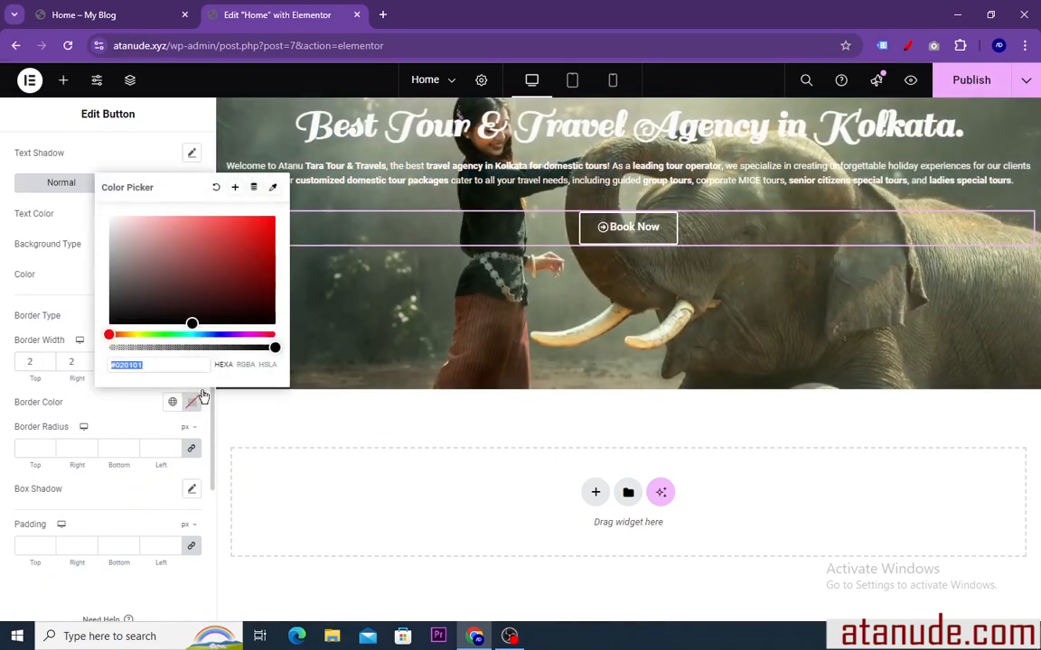
left_click_drag(194, 318, 212, 288)
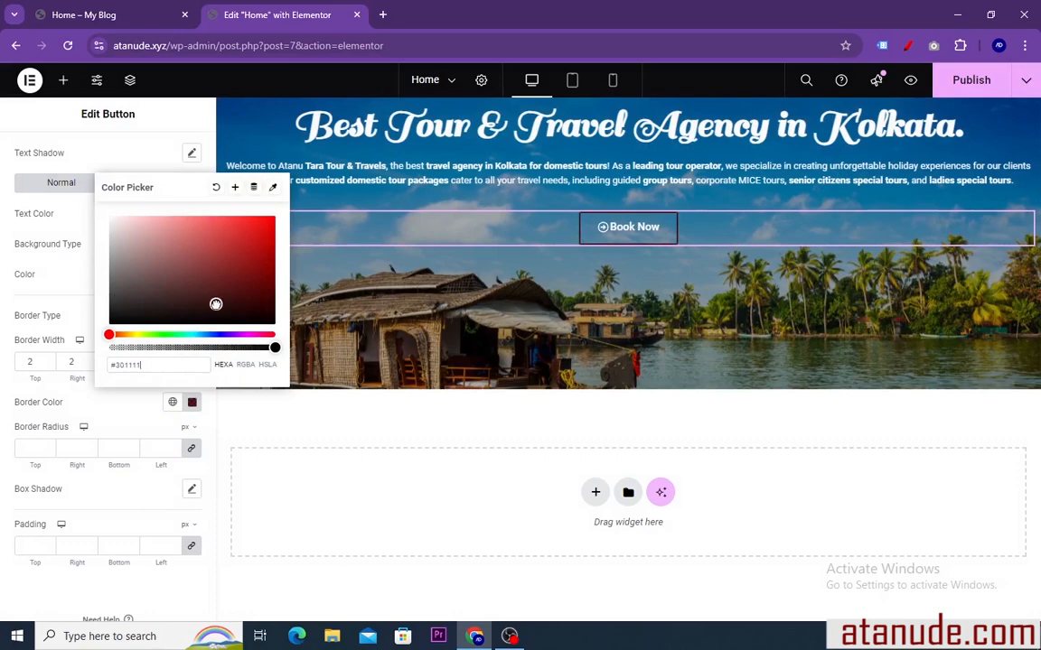
left_click_drag(266, 249, 103, 218)
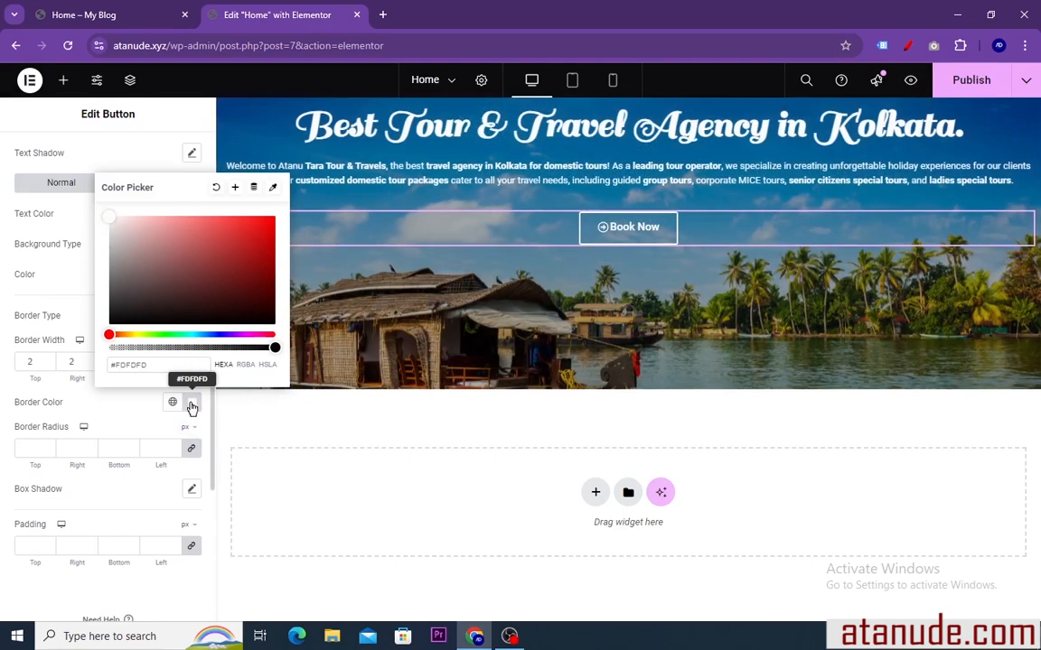
left_click(191, 407)
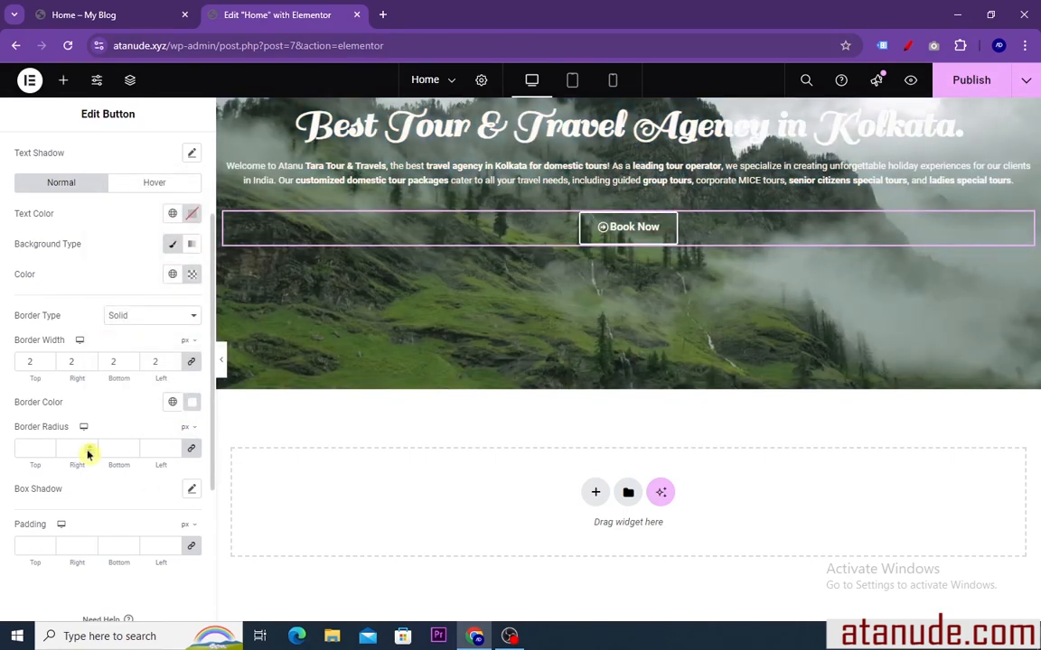
Round the button's corners with a 15 px border radius on all four corners
left_click(89, 448)
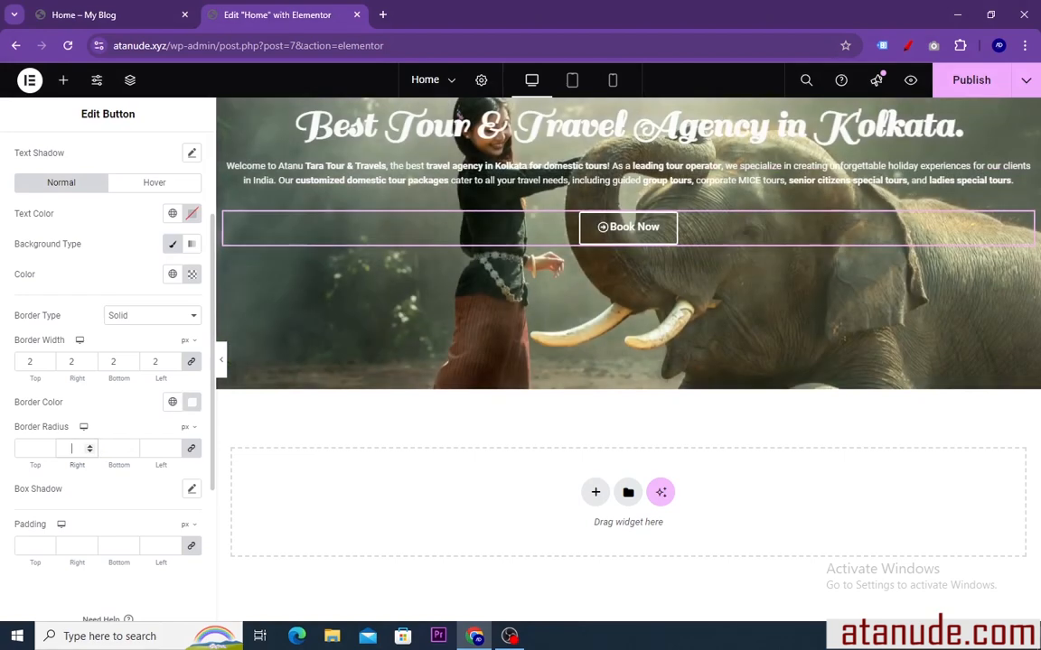
key("BackSpace")
type("9")
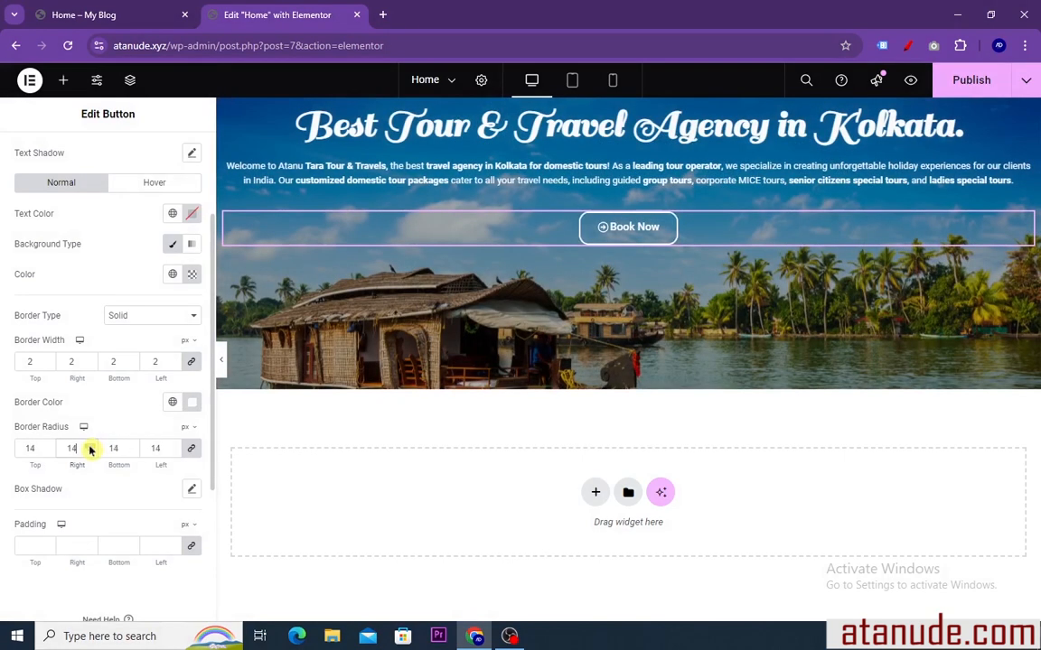
left_click(89, 446)
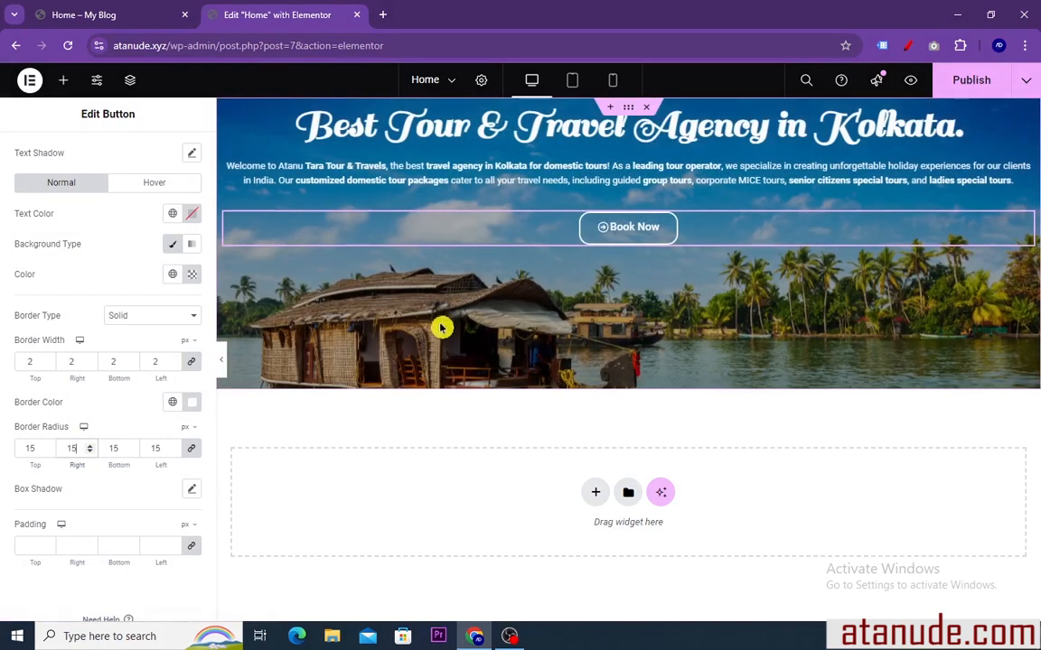
Set the button's hover background to a dark blue, #1E4D99
scroll(115, 304, "up", 1)
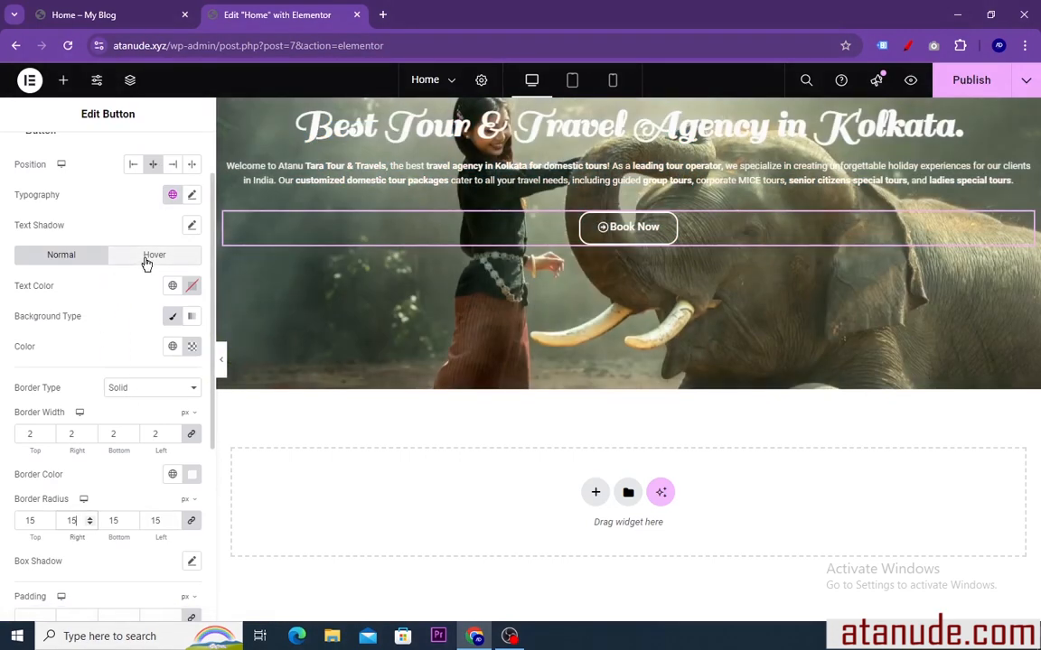
left_click(147, 259)
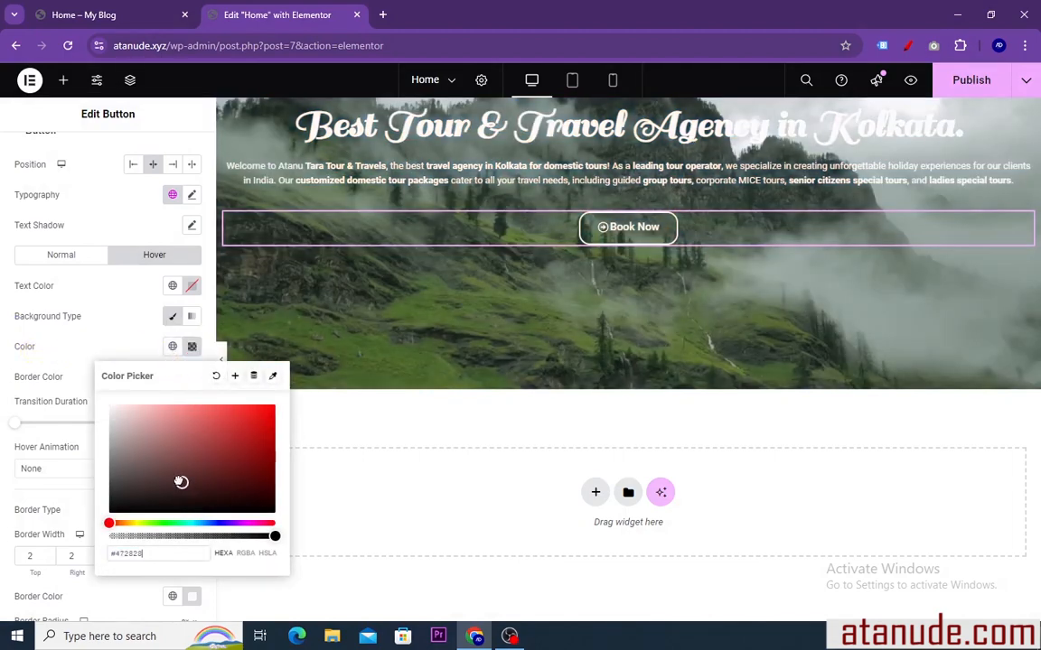
left_click_drag(181, 481, 151, 470)
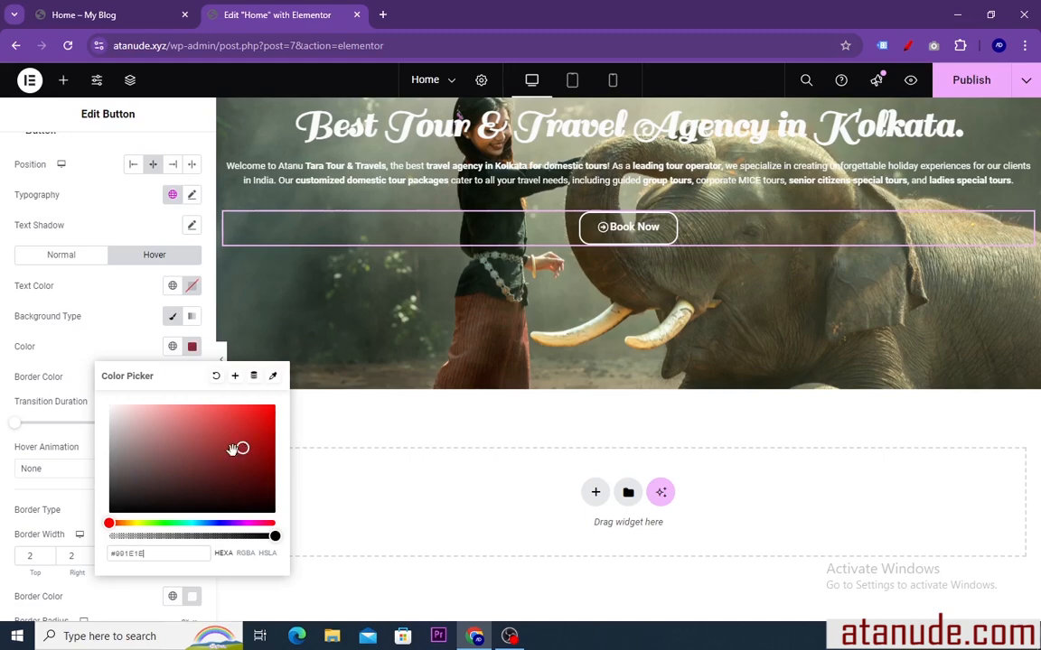
left_click_drag(110, 524, 208, 524)
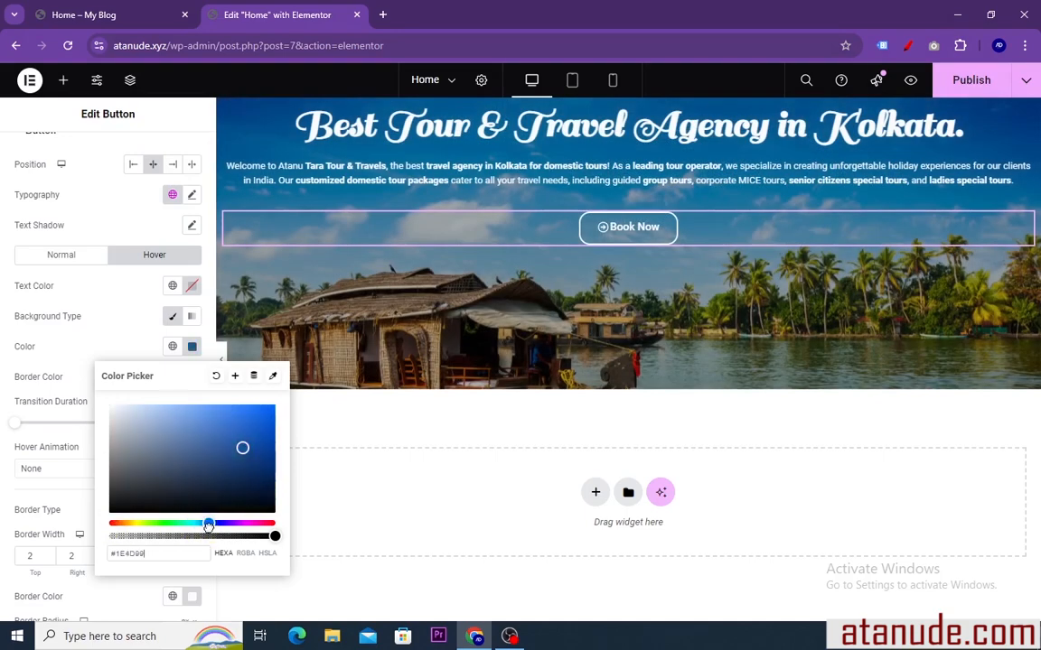
left_click(192, 347)
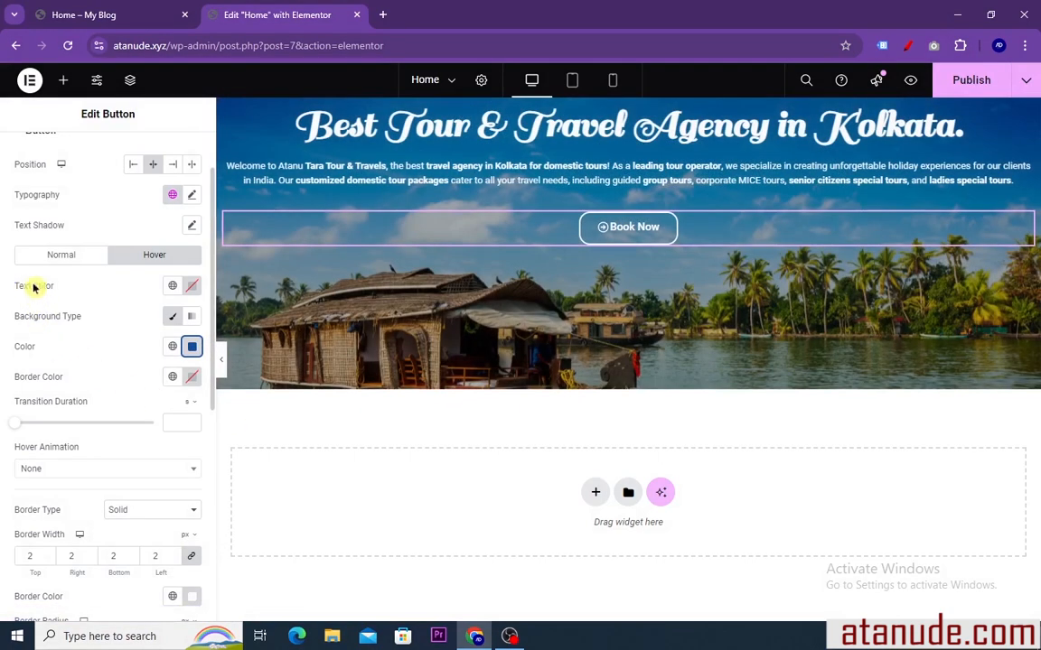
Set the button's hover text color to black, #000000, and its hover border color to white, #FFFFFF
left_click(191, 286)
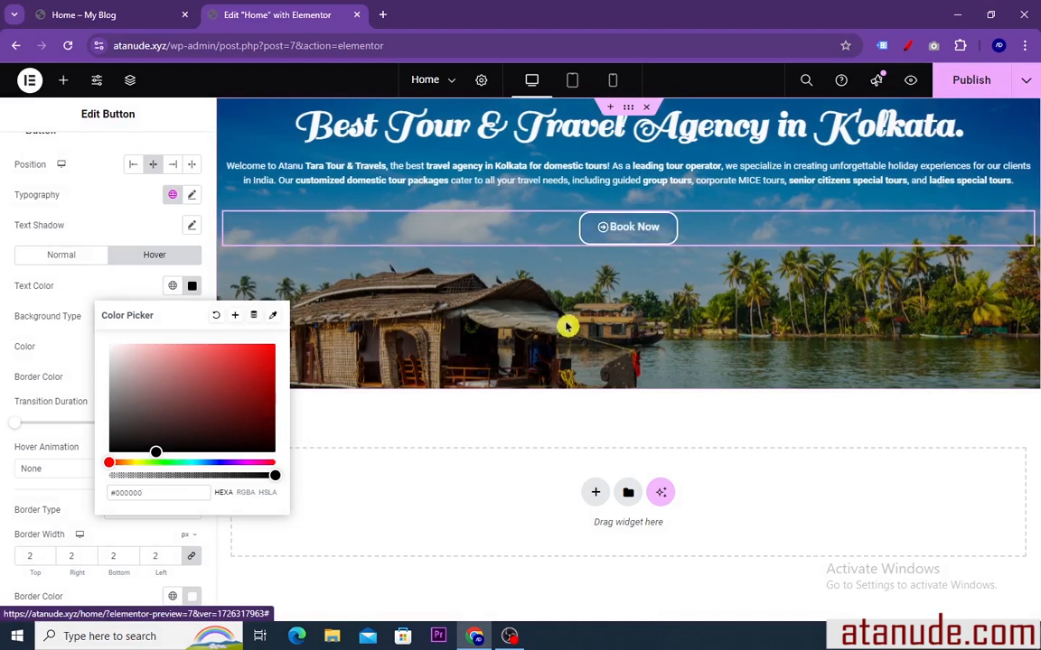
left_click(192, 289)
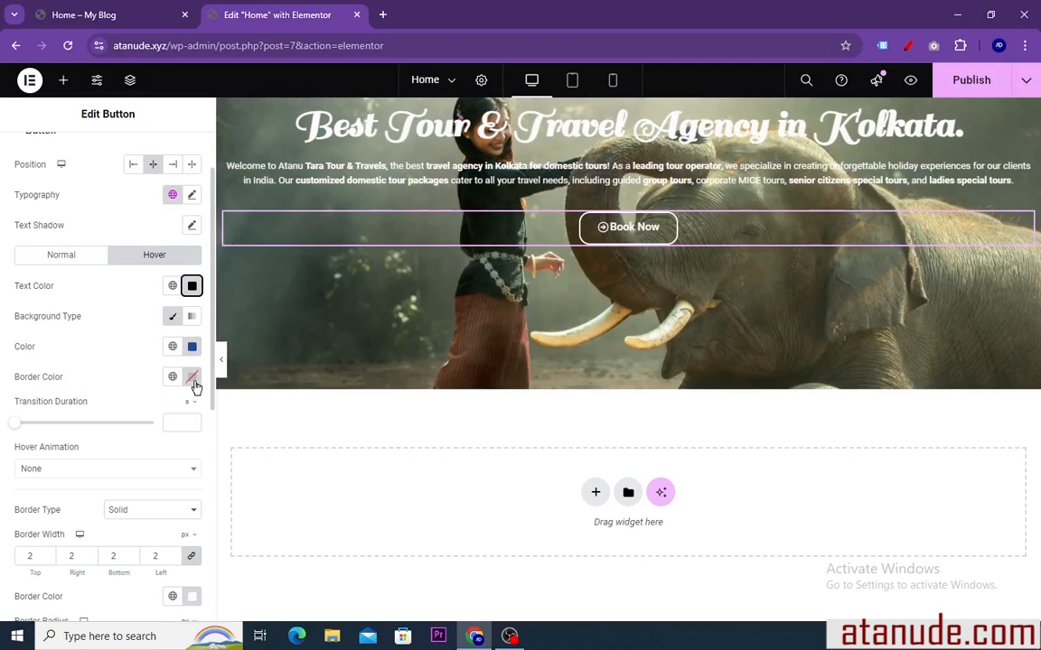
left_click(193, 378)
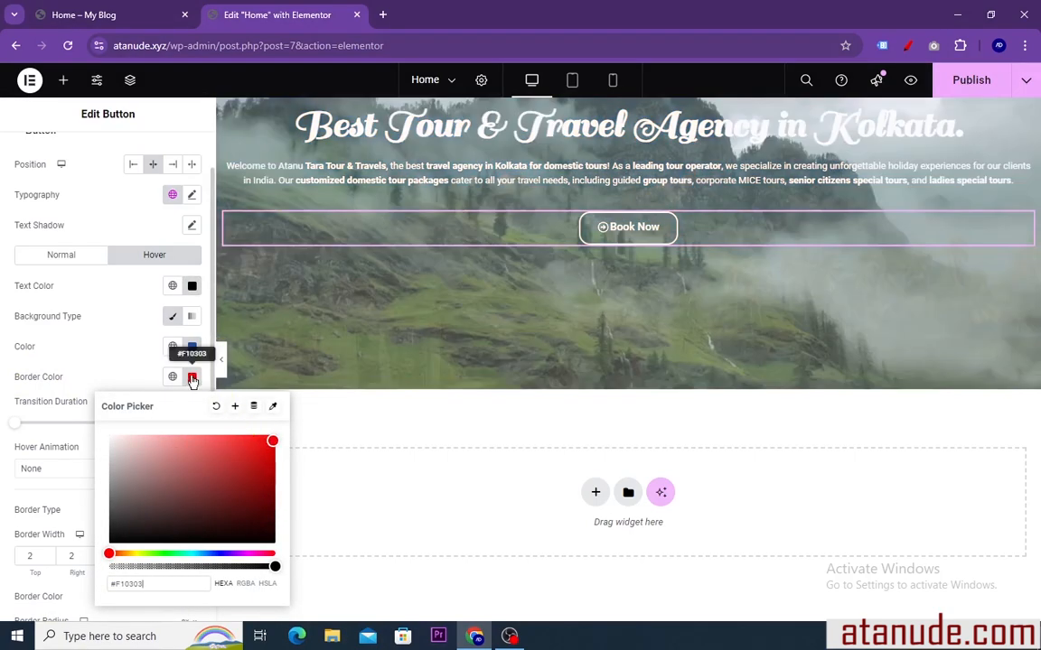
left_click(193, 377)
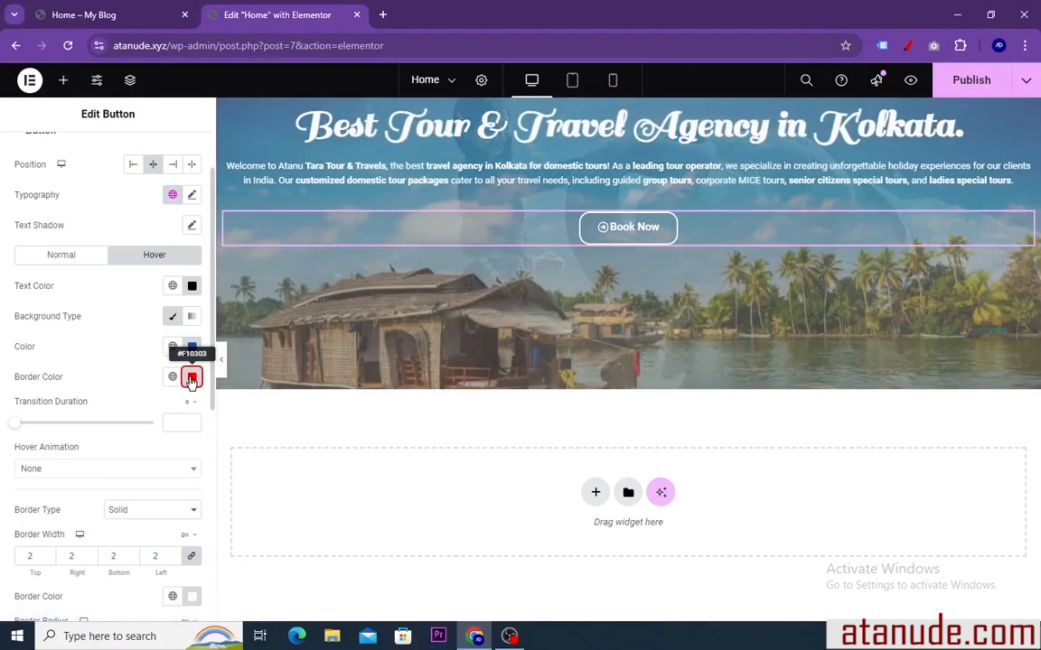
left_click(192, 378)
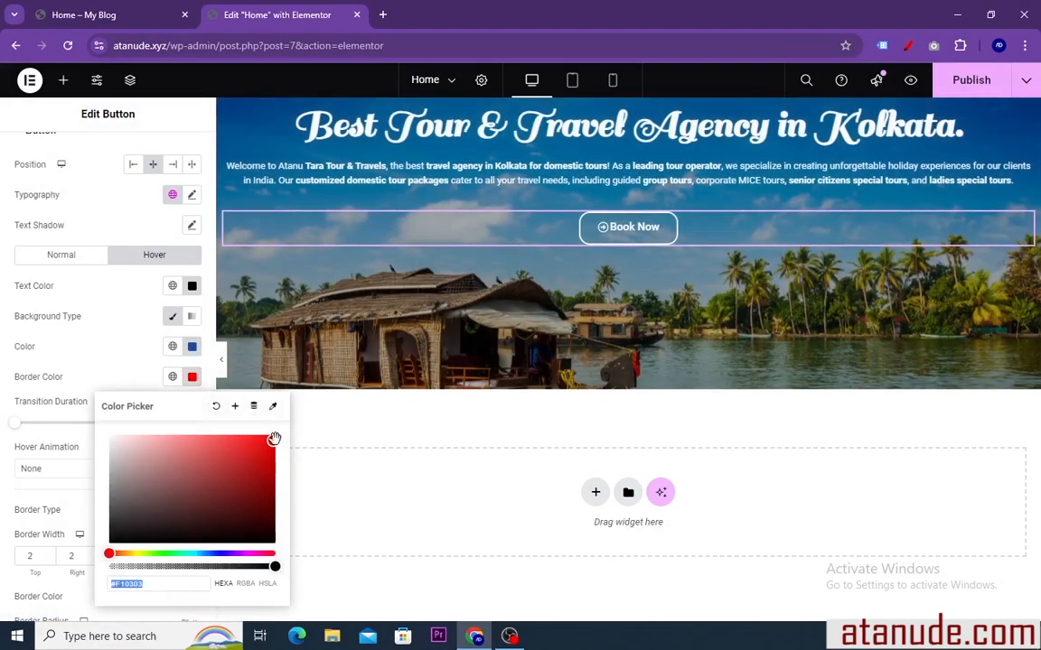
left_click_drag(230, 454, 103, 430)
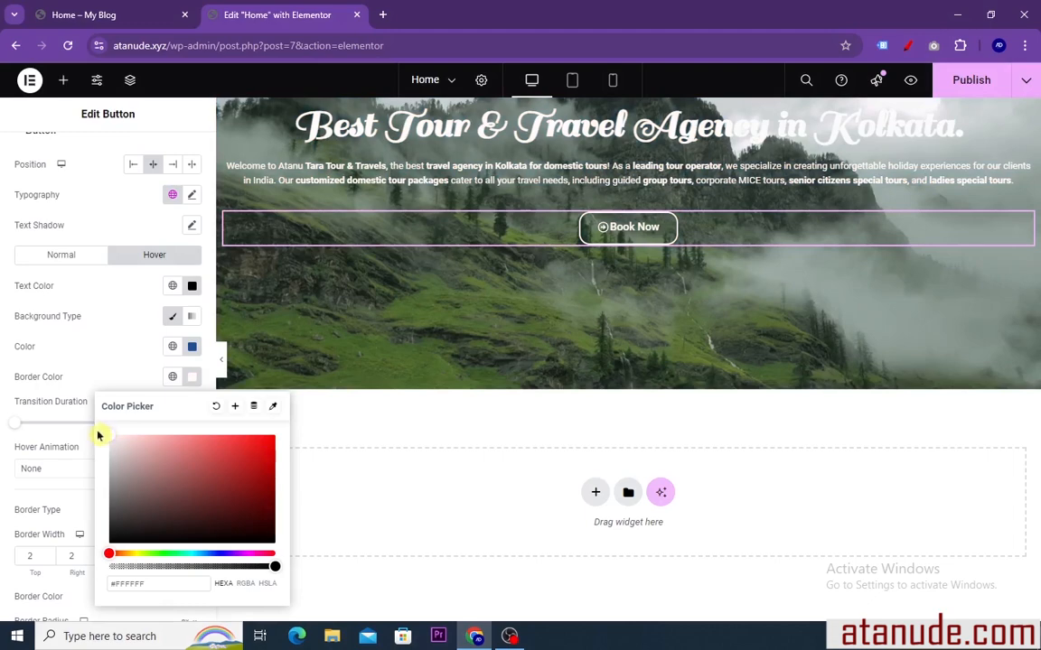
left_click(192, 378)
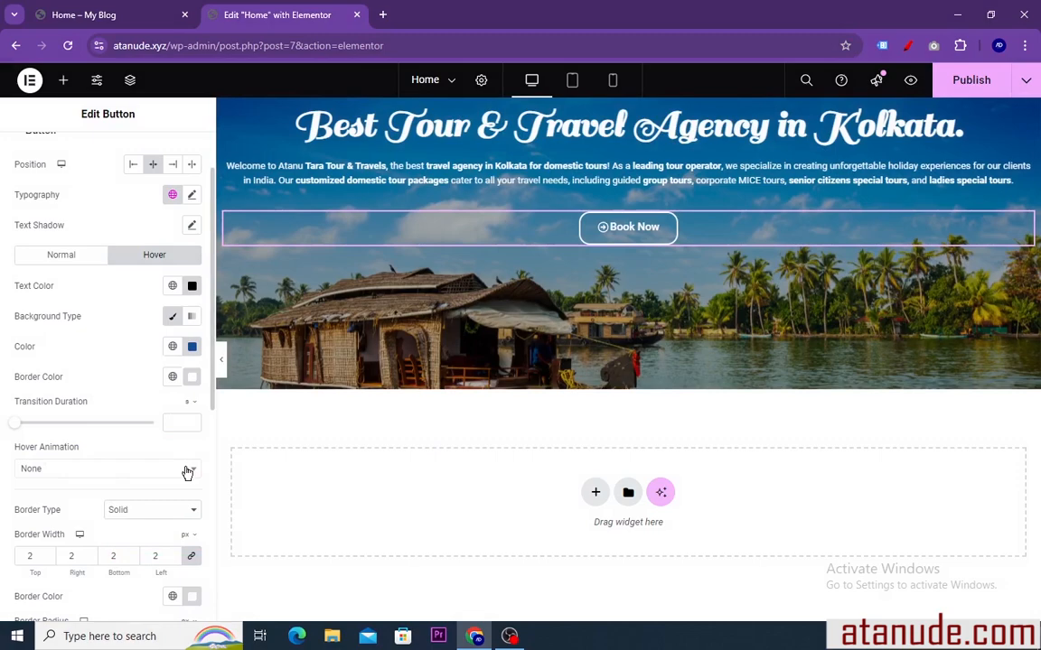
Try the Pulse Shrink hover animation on the button, then set it to Bounce In
left_click(187, 470)
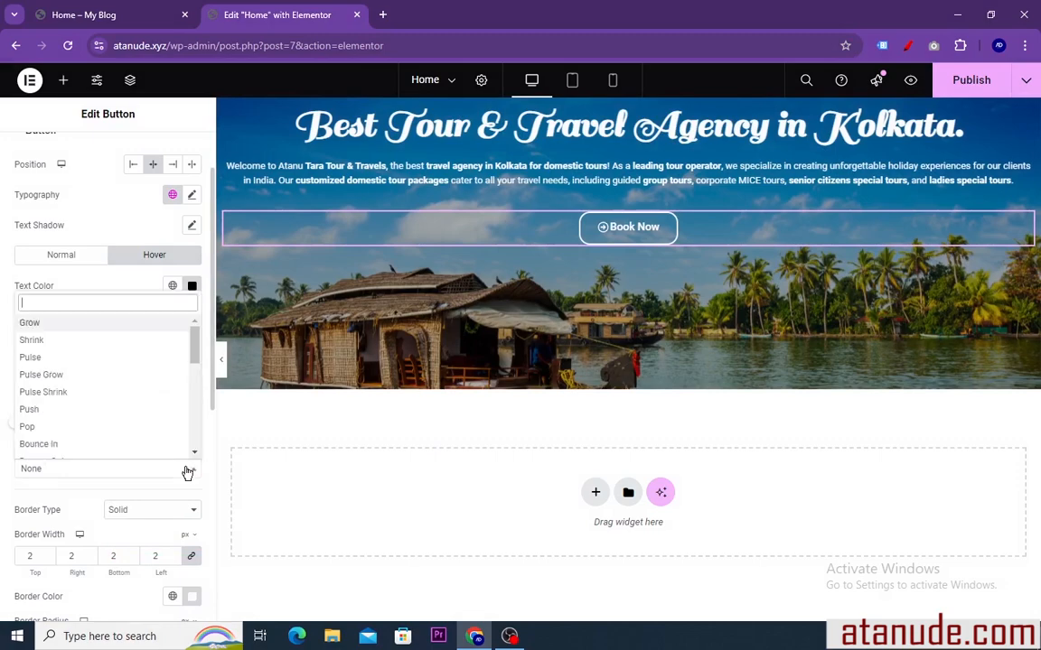
left_click(54, 392)
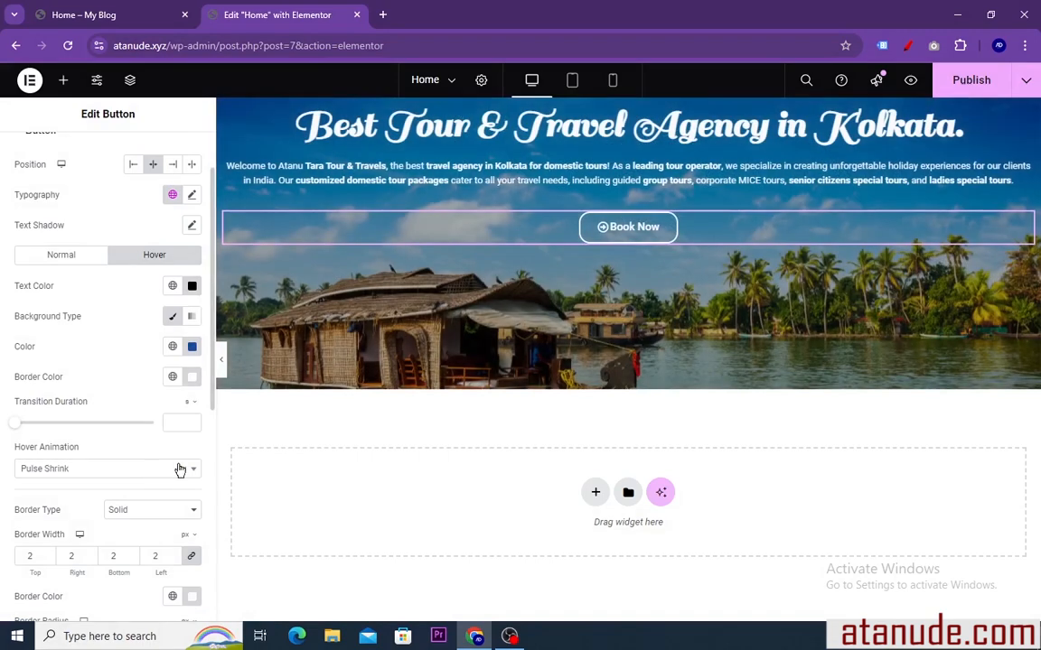
left_click(194, 473)
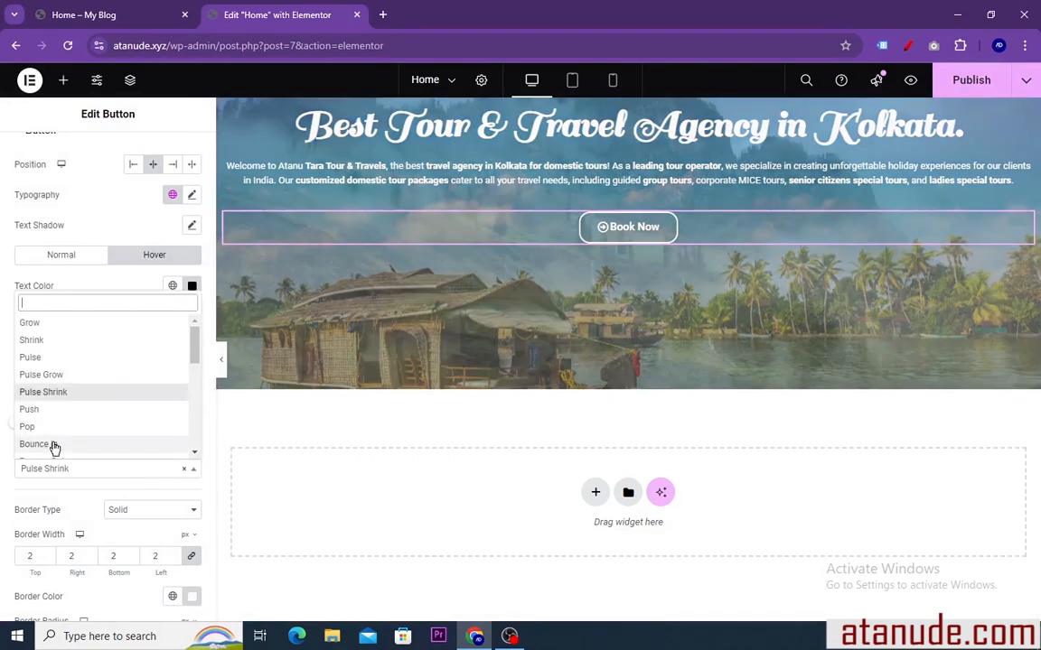
left_click(41, 440)
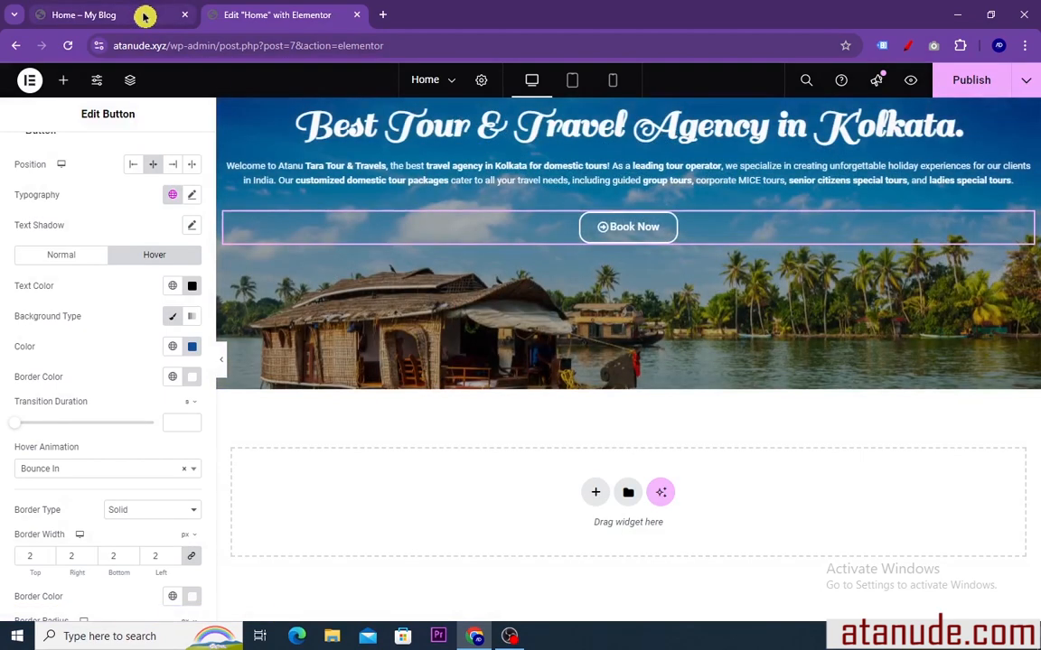
Examine the hero section's text and button layout on the finished reference home page, then return to the Elementor editor
left_click(142, 14)
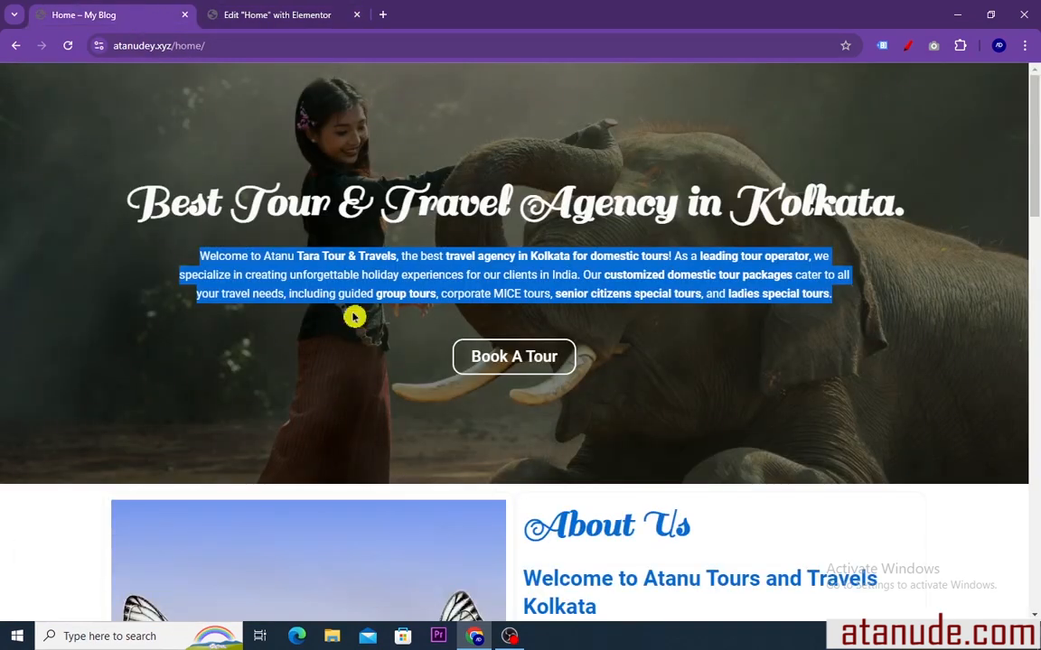
left_click_drag(104, 195, 834, 366)
left_click(834, 366)
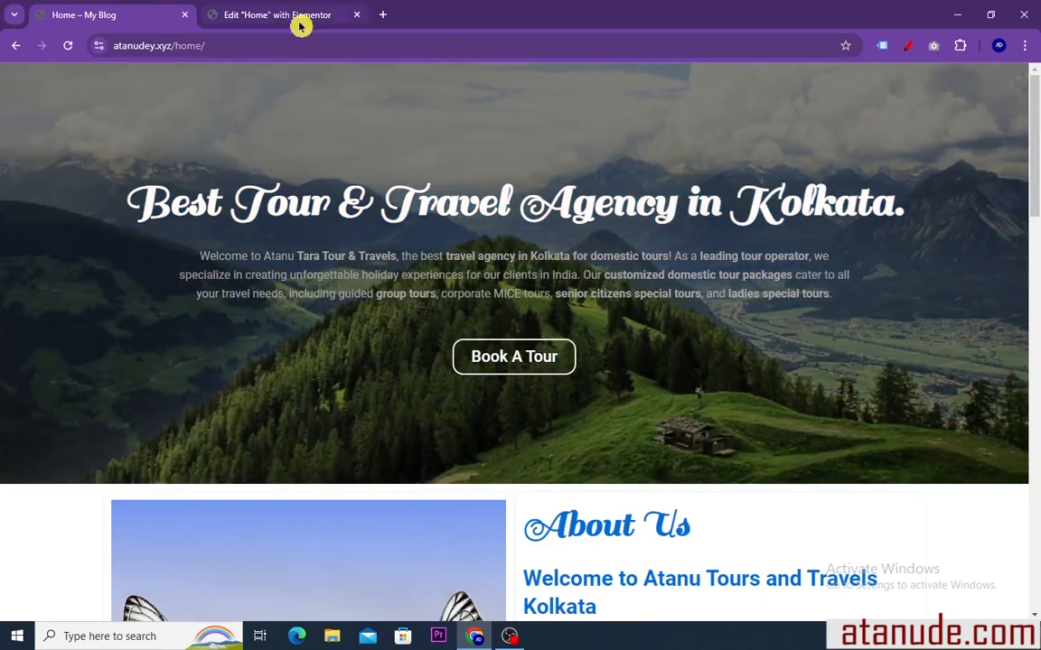
left_click(289, 17)
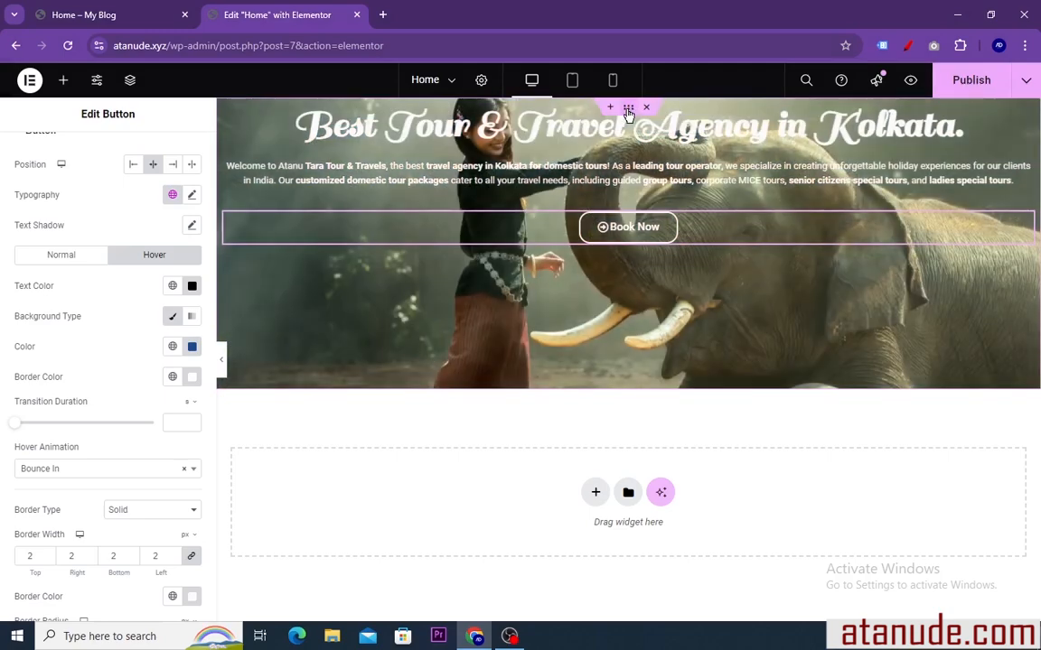
Center the hero container's content vertically with Justify Content set to Center, and compare it with the reference home page
left_click(628, 112)
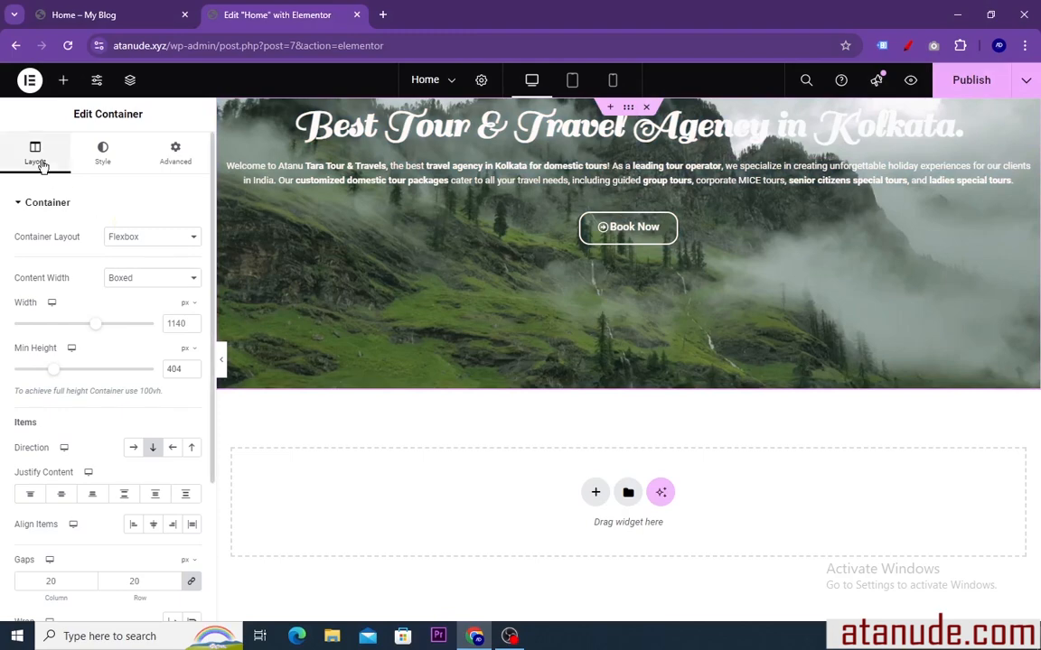
scroll(58, 304, "down", 1)
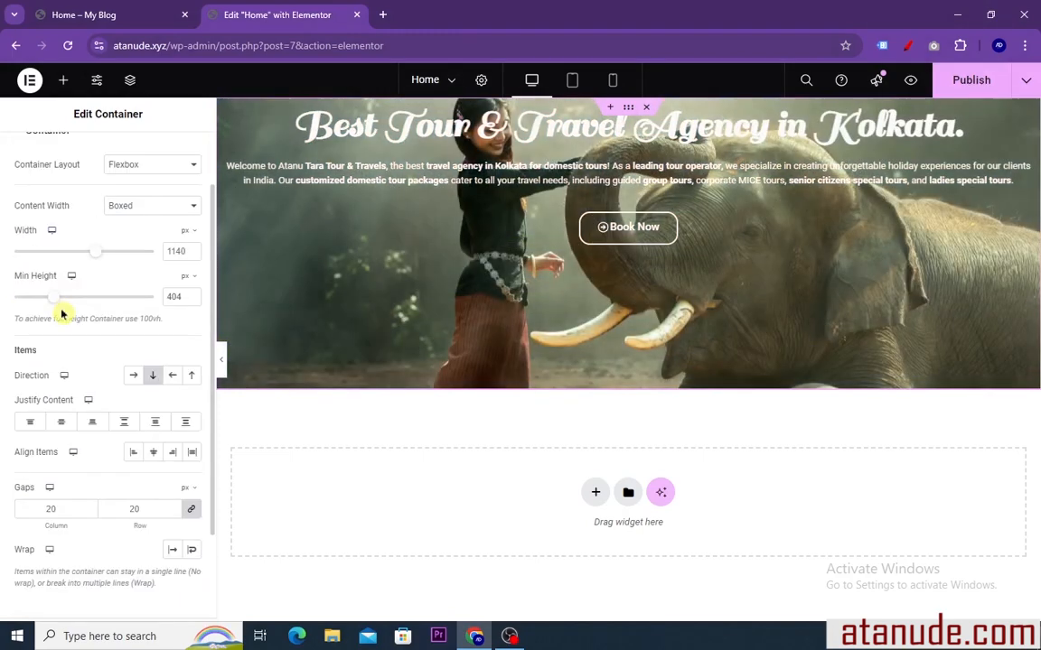
scroll(54, 379, "down", 1)
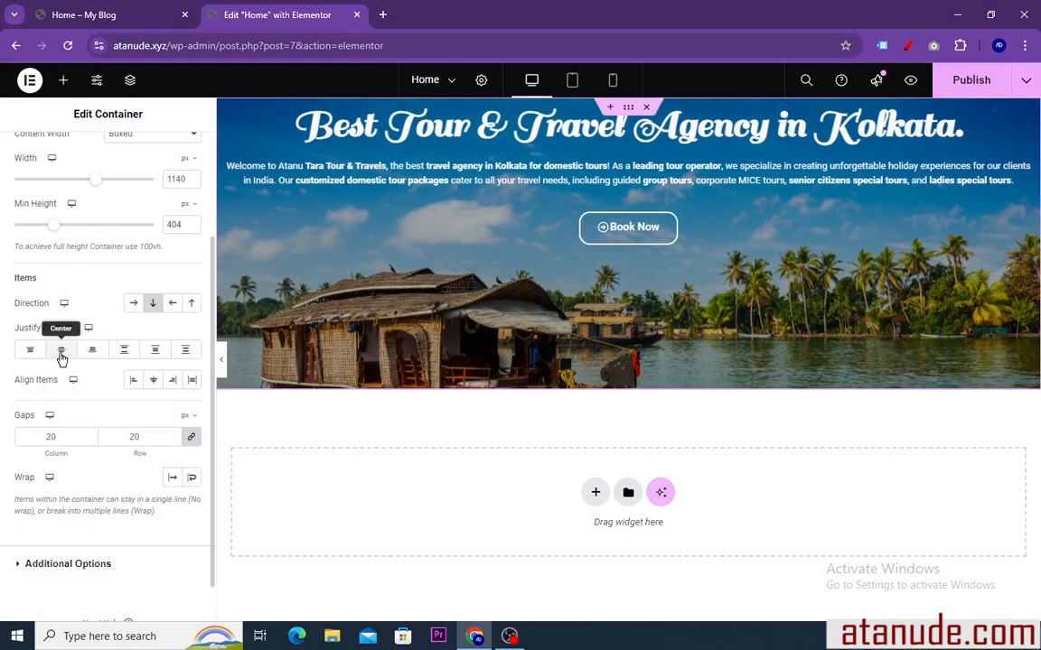
left_click(62, 352)
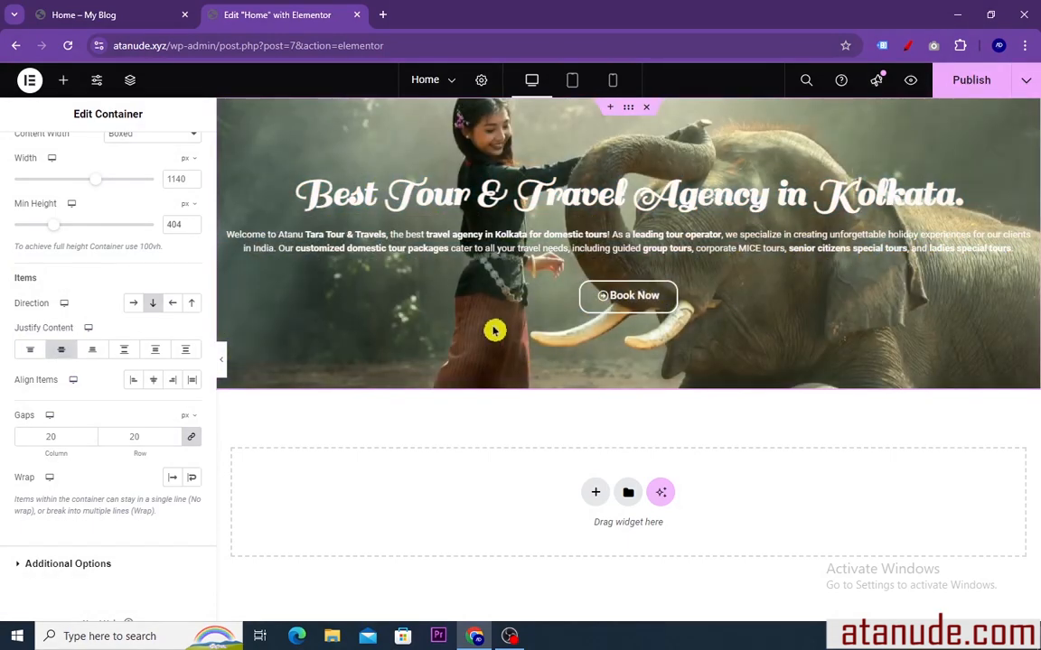
left_click(95, 14)
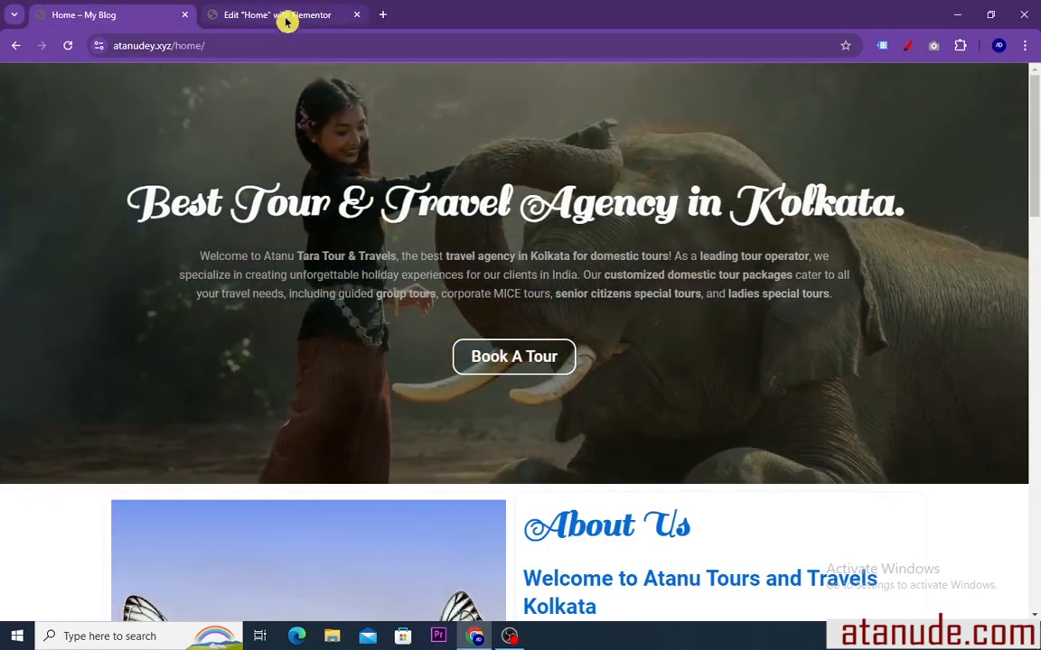
left_click(284, 17)
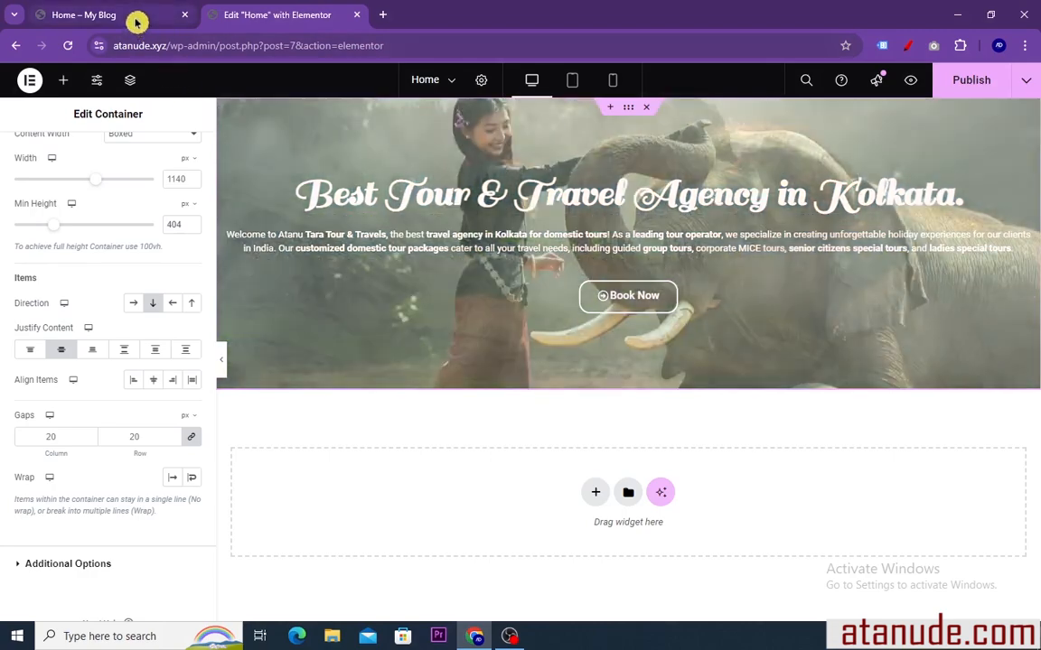
Add a Classic background overlay to the hero container in black, #000000, as on the reference page
left_click(136, 18)
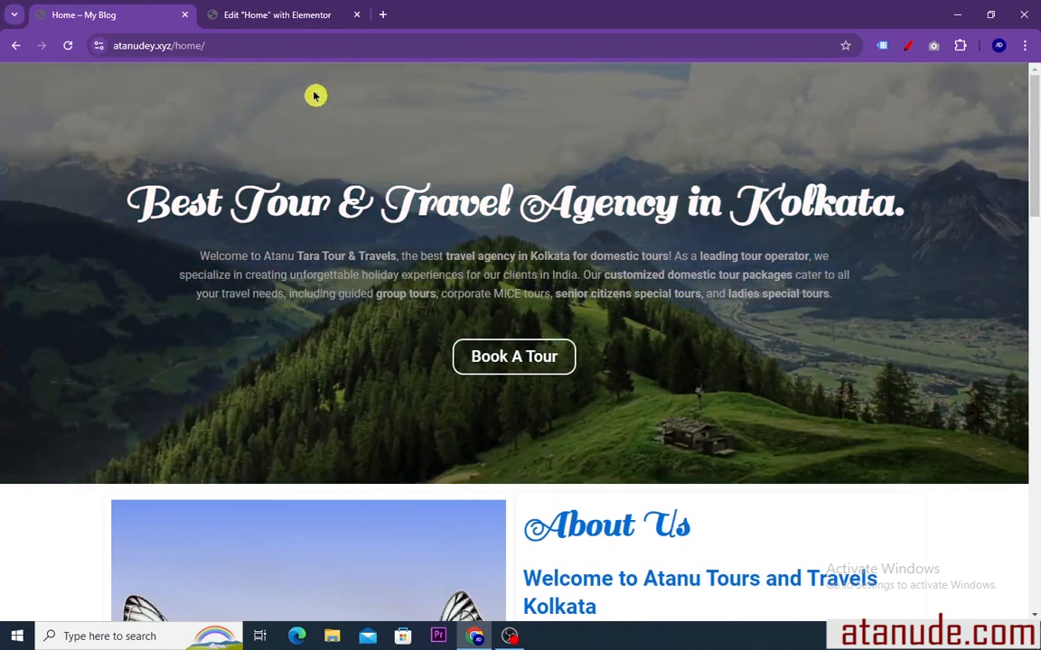
left_click(297, 15)
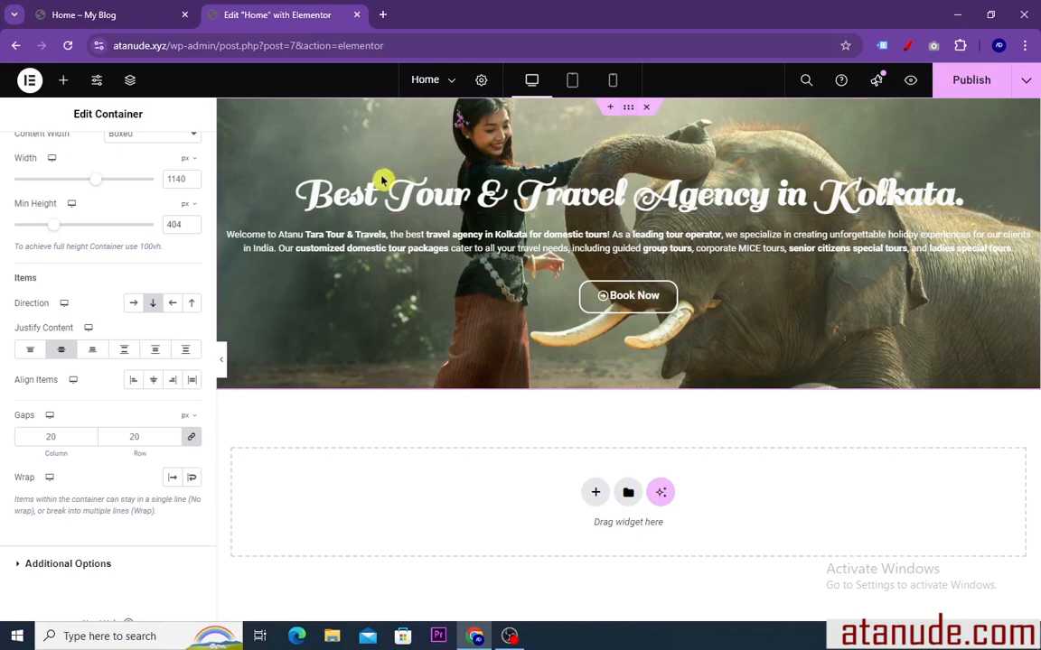
scroll(103, 208, "up", 2)
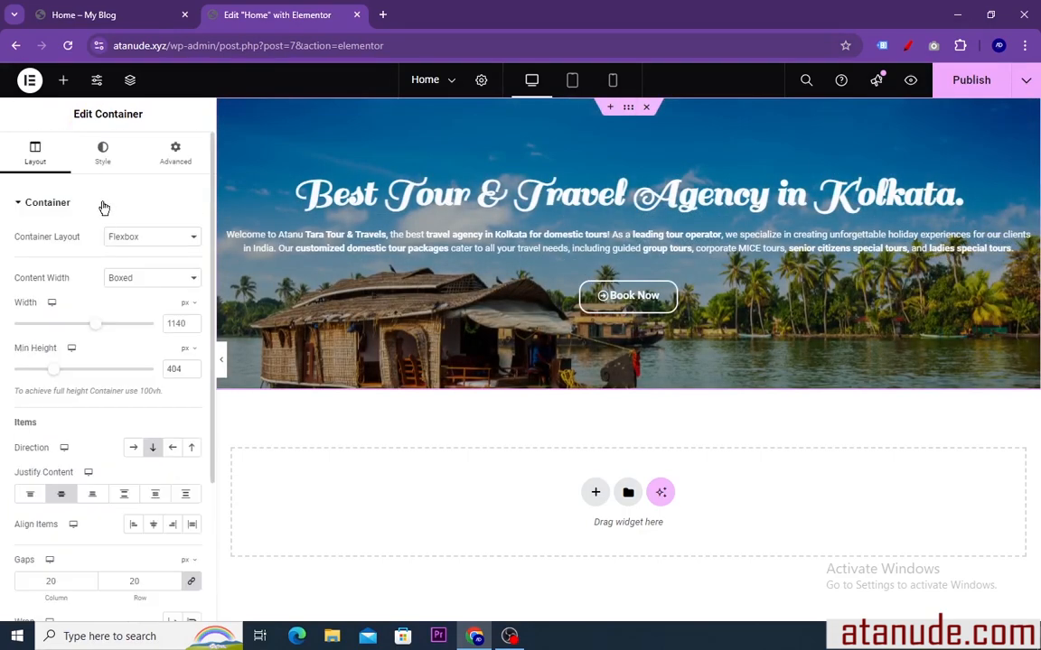
left_click(103, 154)
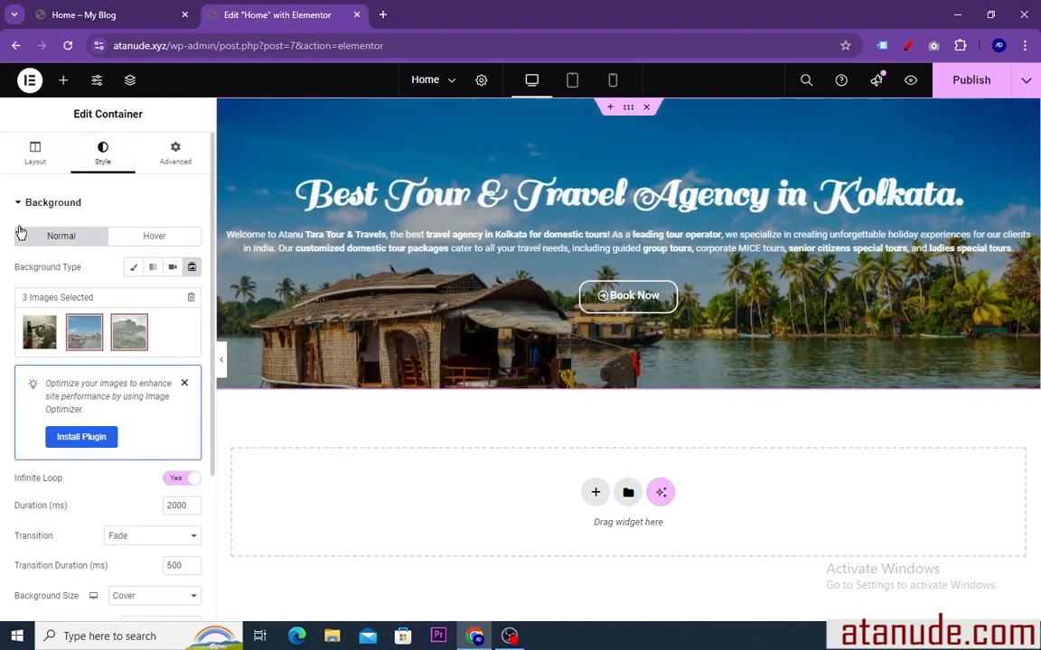
left_click(25, 207)
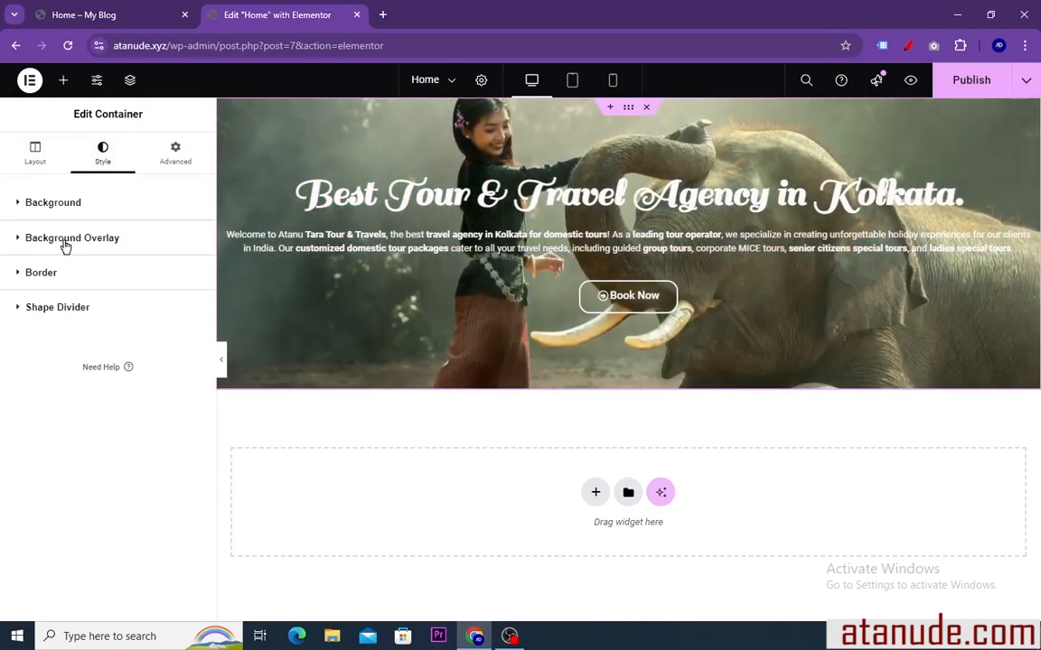
left_click(65, 240)
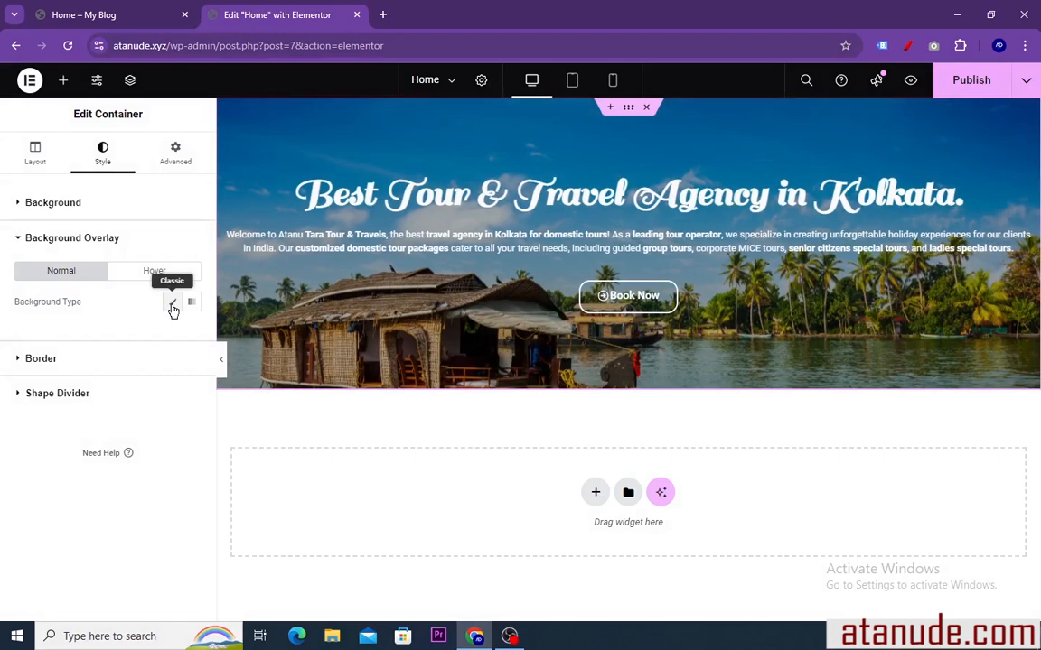
left_click(173, 307)
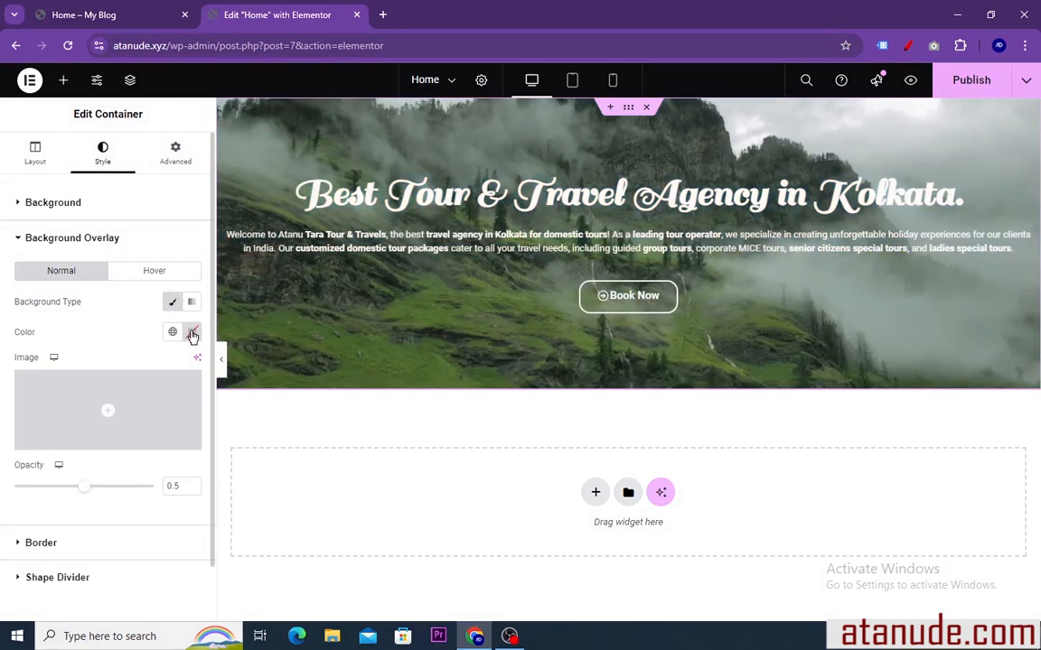
left_click(193, 335)
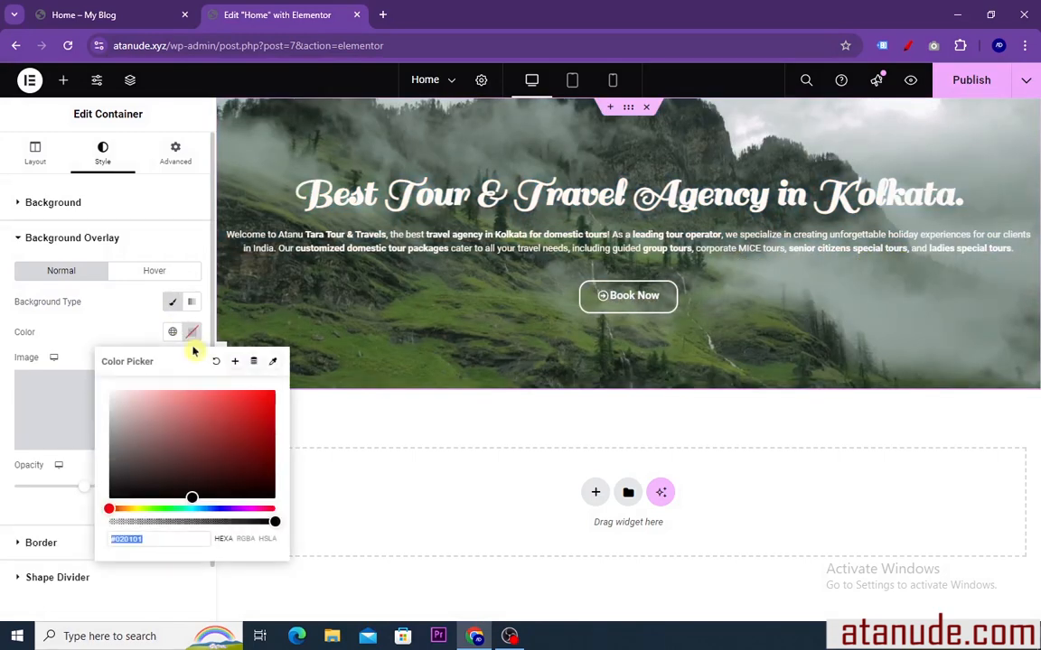
left_click_drag(190, 493, 271, 391)
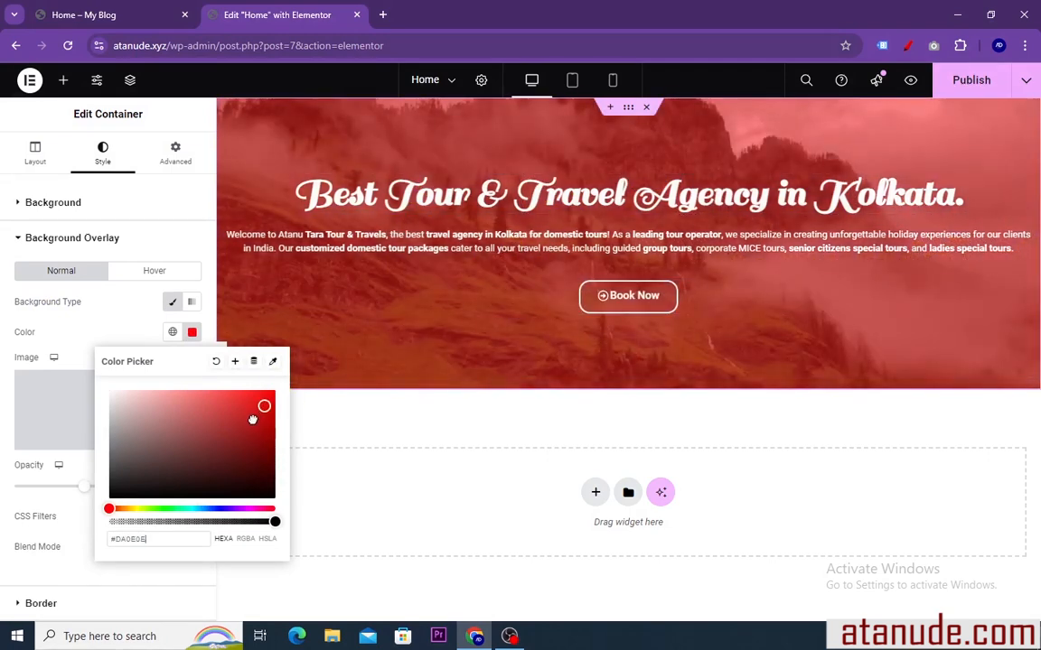
left_click_drag(193, 467, 178, 497)
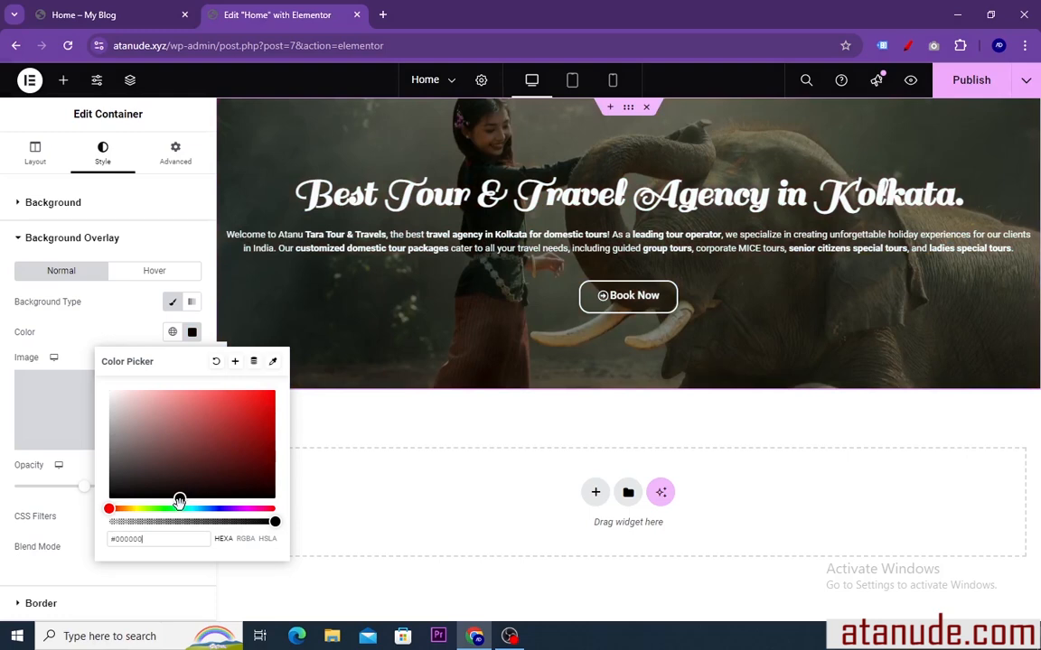
left_click(192, 332)
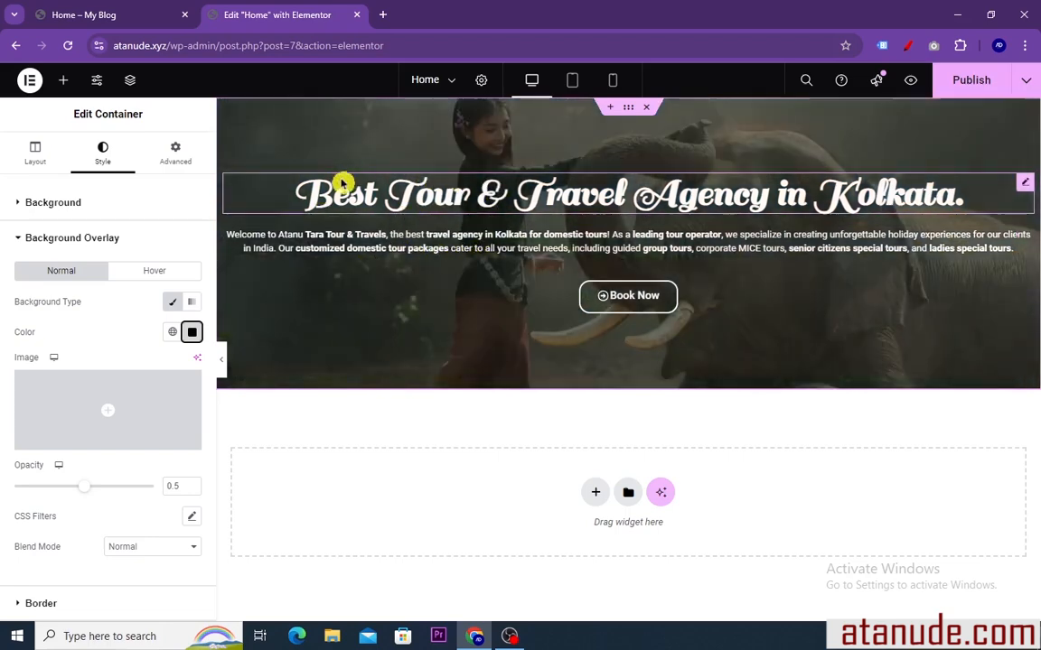
Compare the darkened hero with the reference page, then set the hero container's minimum height to 486 px
left_click(124, 16)
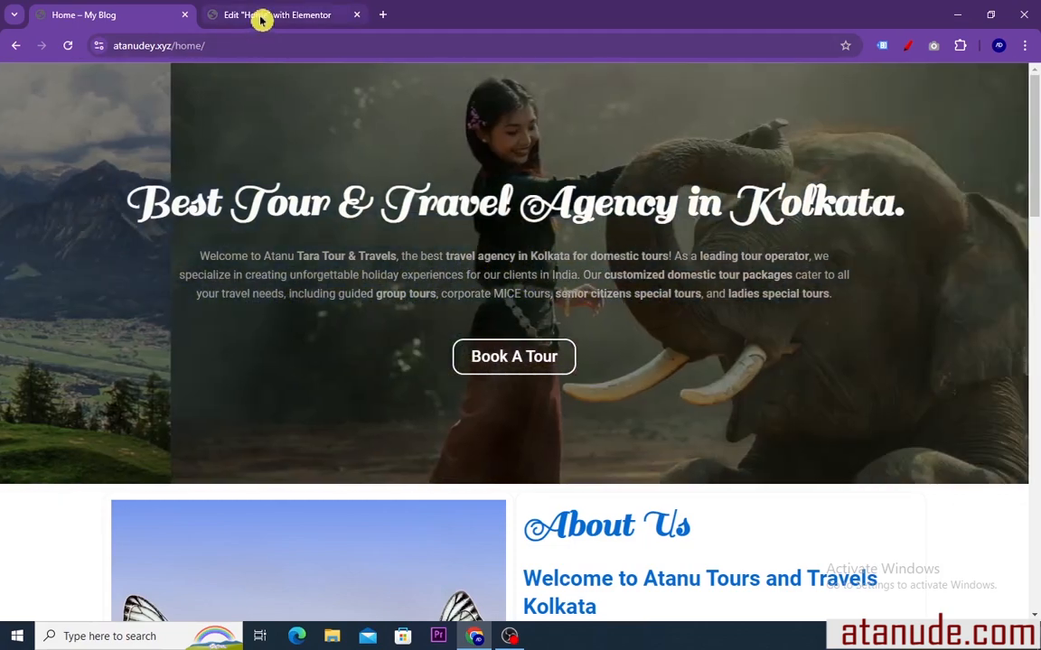
left_click(262, 18)
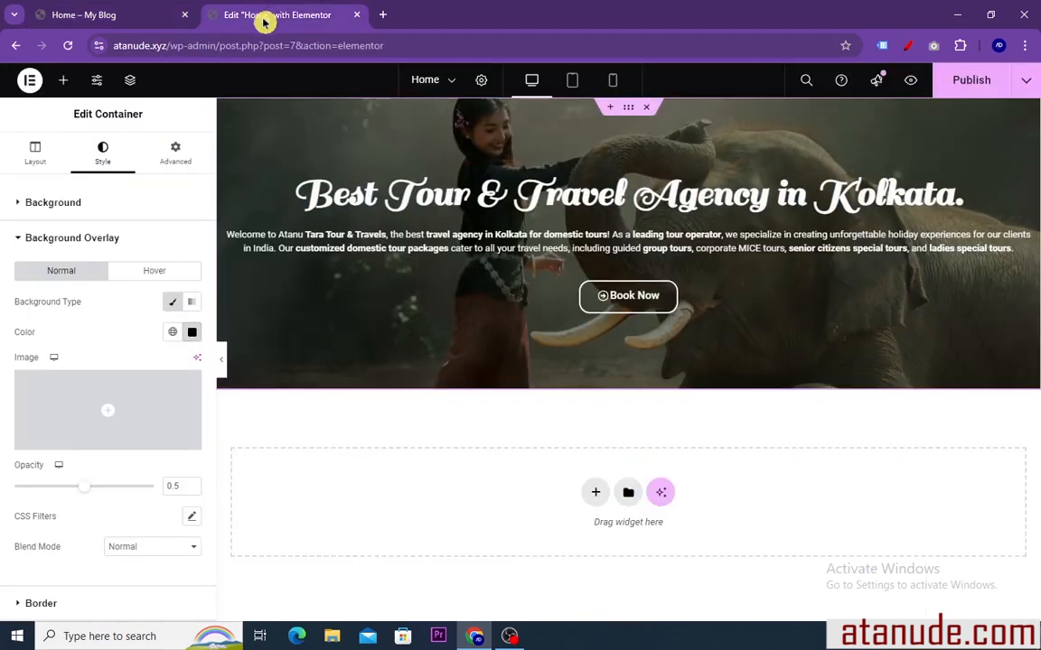
left_click(225, 361)
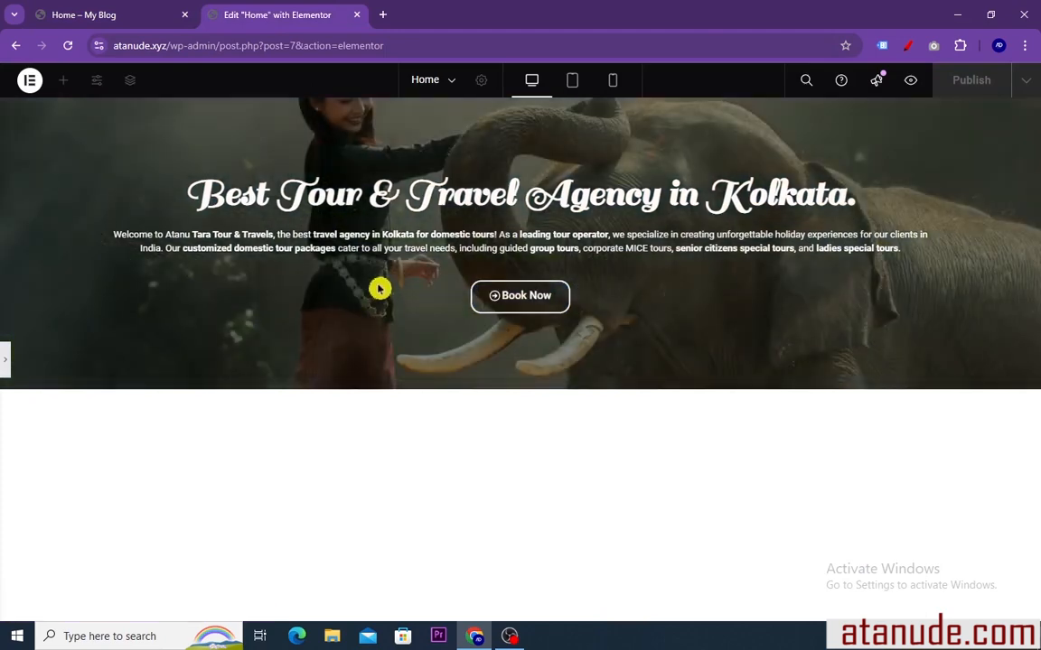
left_click(5, 364)
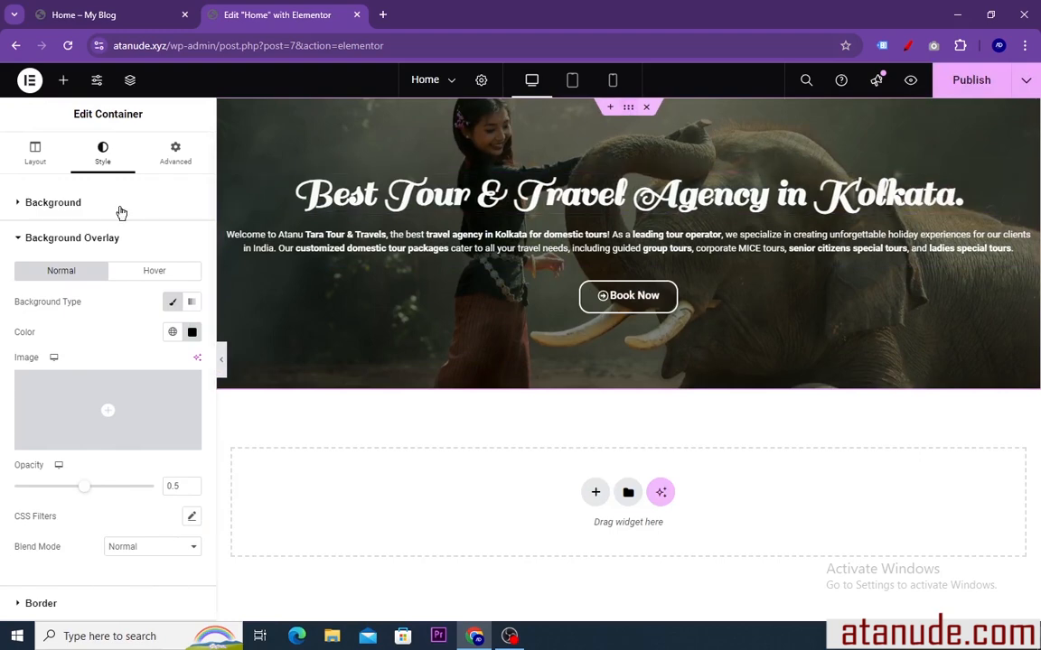
left_click(35, 152)
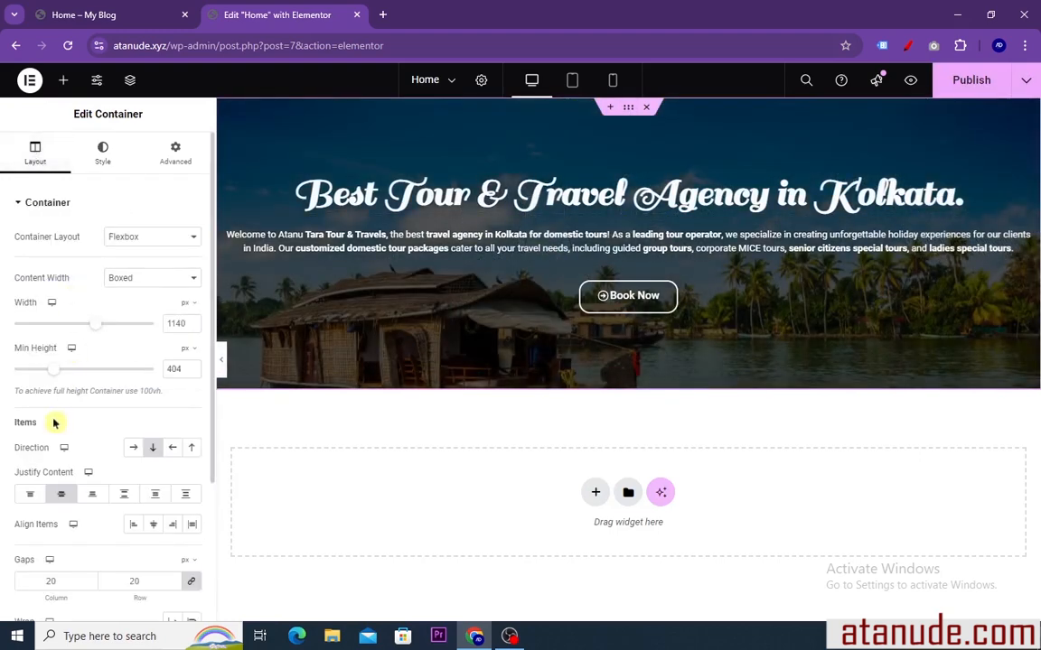
left_click_drag(54, 375, 63, 371)
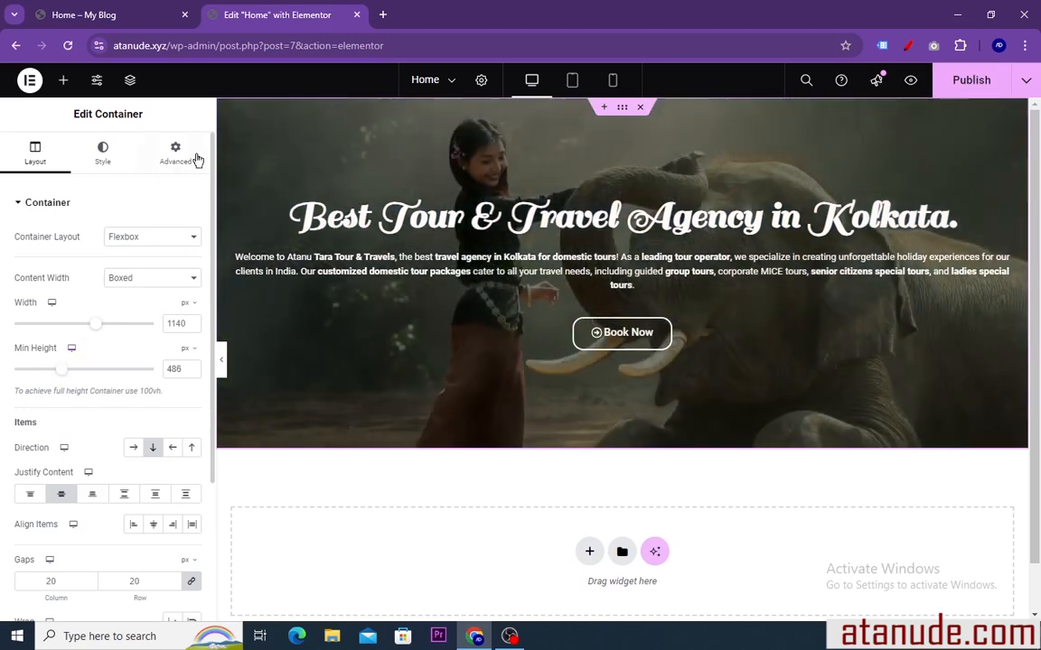
left_click(222, 361)
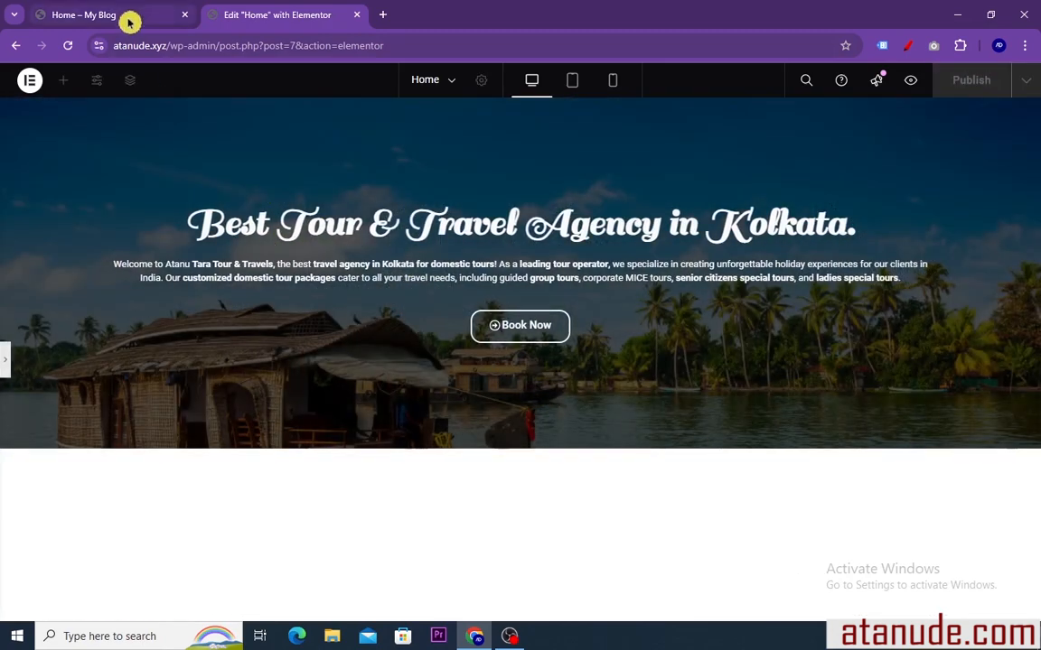
Check the About Us section on the reference page and add a flexbox container with two equal columns below the hero
left_click(129, 16)
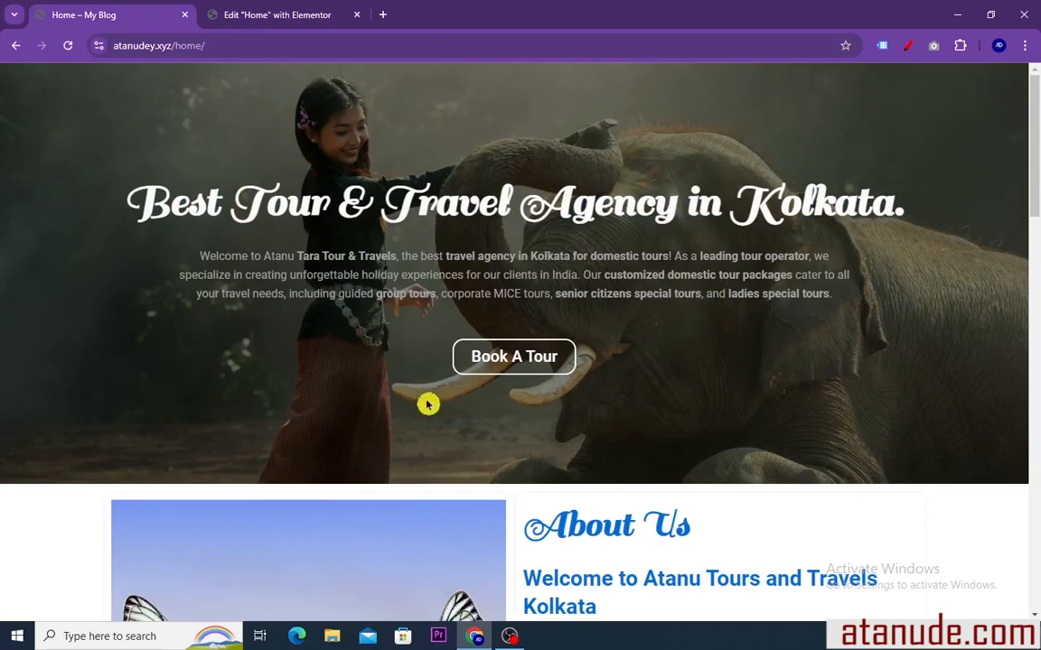
scroll(428, 405, "down", 4)
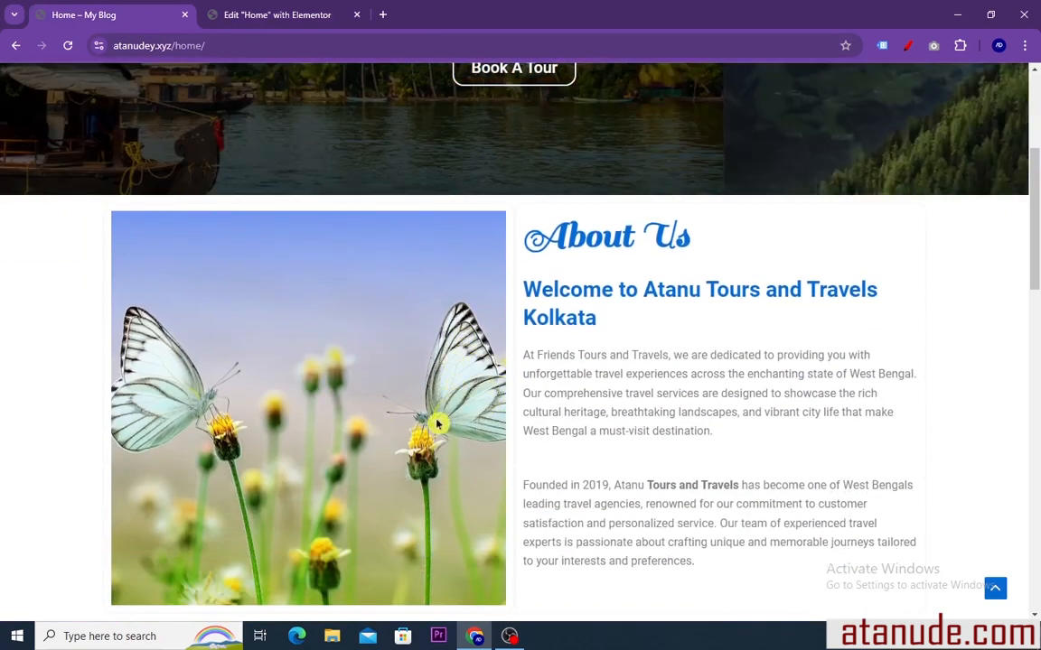
left_click(267, 16)
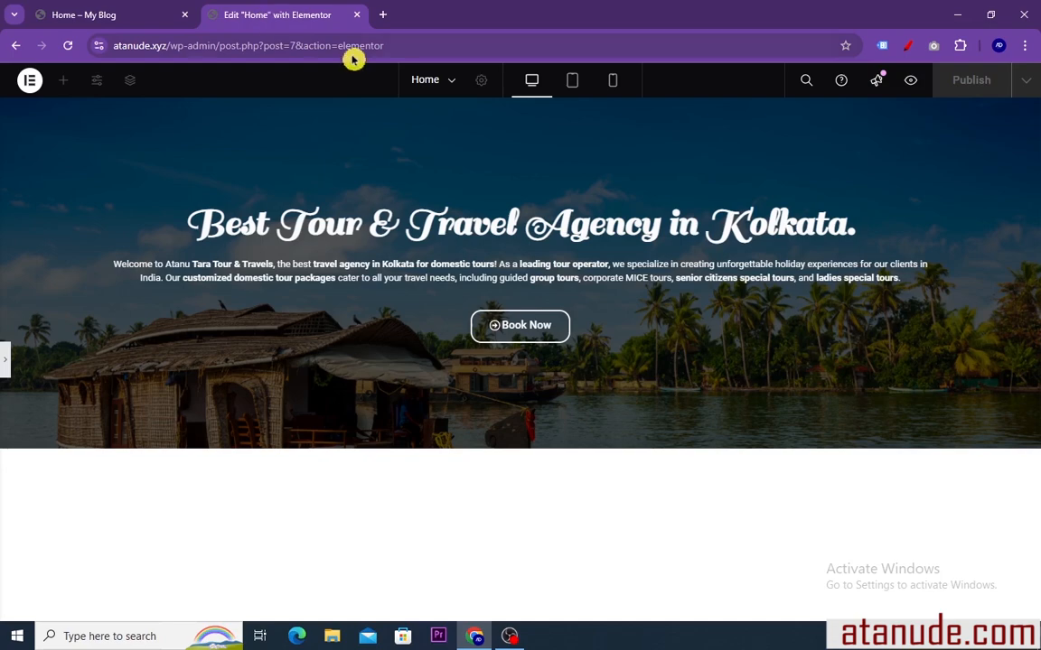
left_click(4, 365)
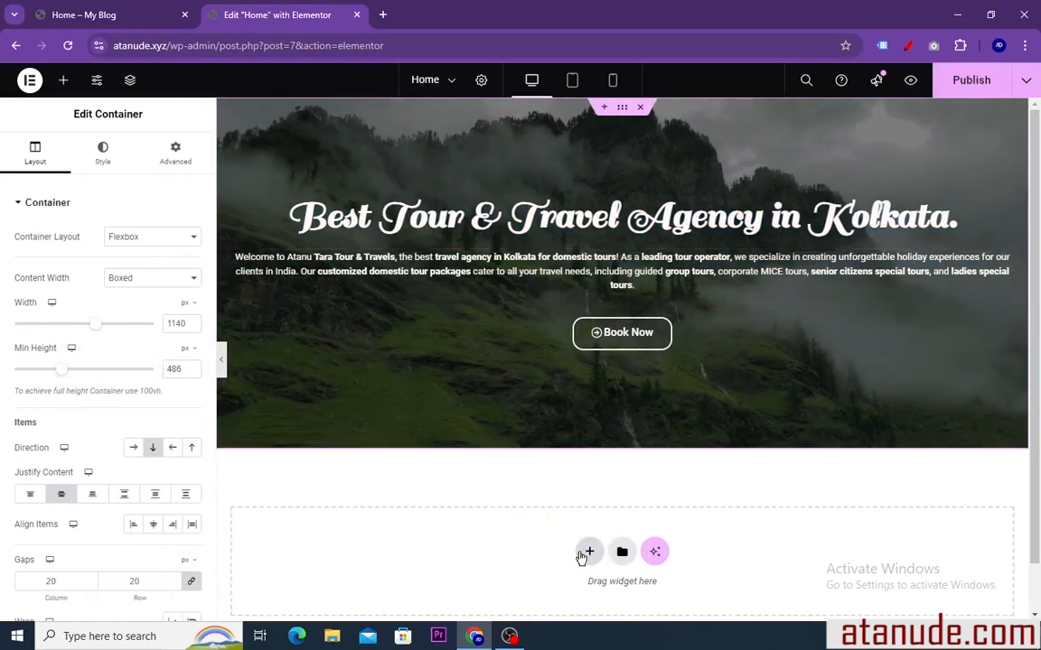
left_click(589, 554)
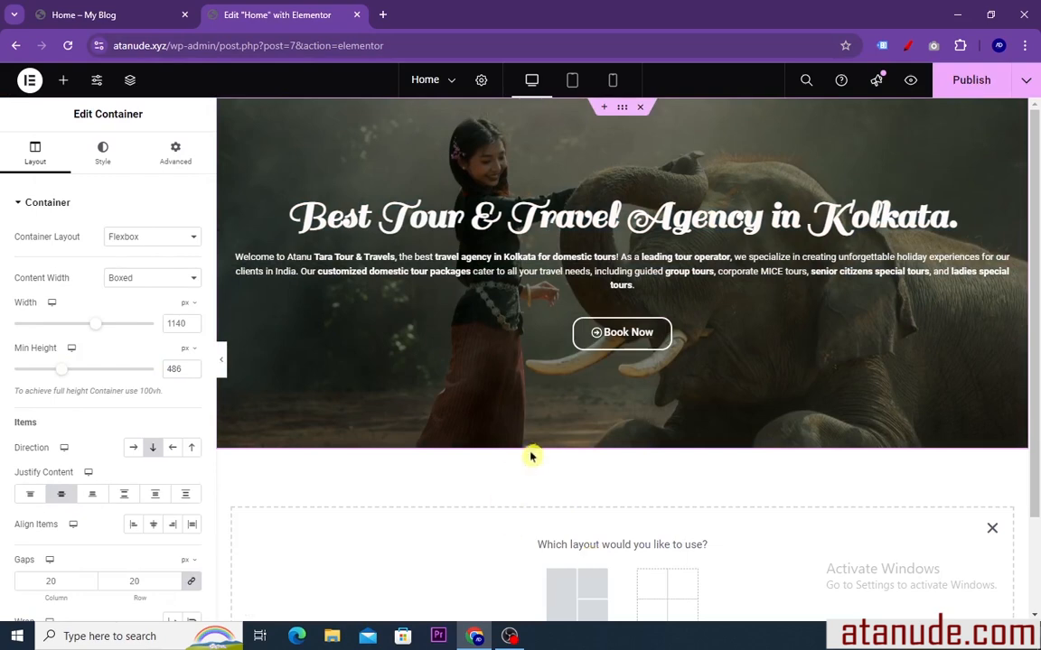
scroll(532, 452, "down", 2)
left_click(575, 493)
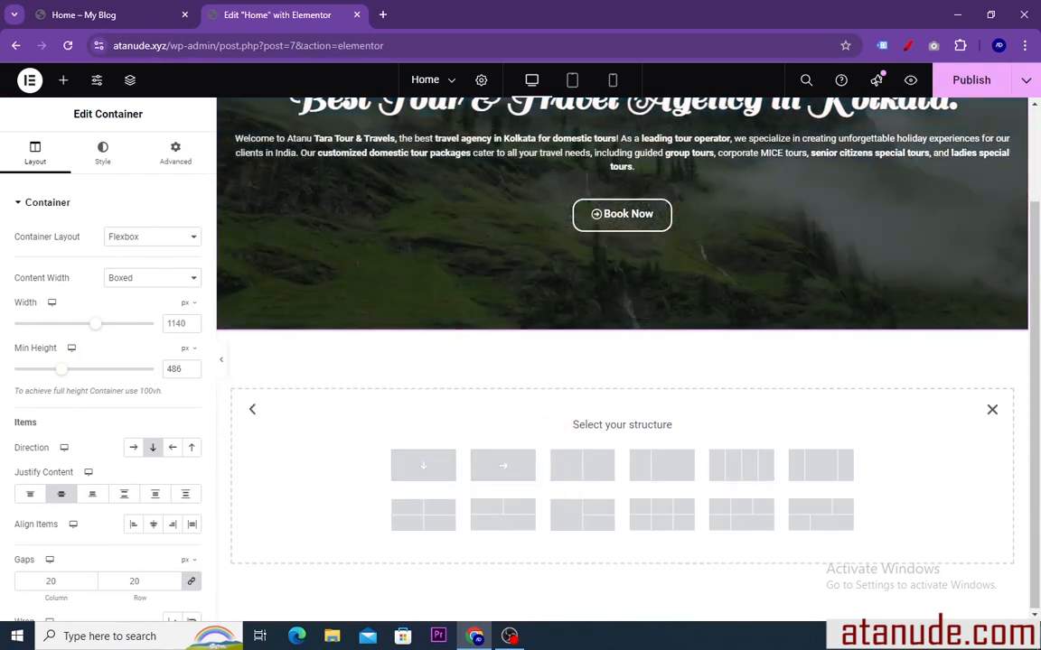
left_click(582, 469)
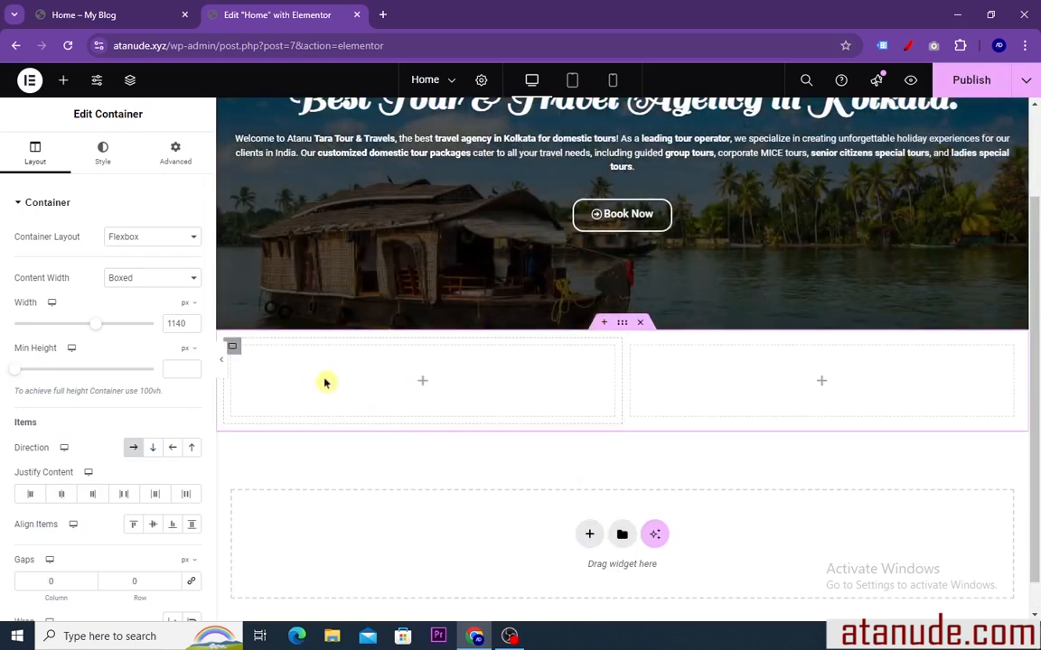
Add an Image widget to the left column of the About Us container and insert the butterfly picture aaa-3.png from the media library
left_click(64, 82)
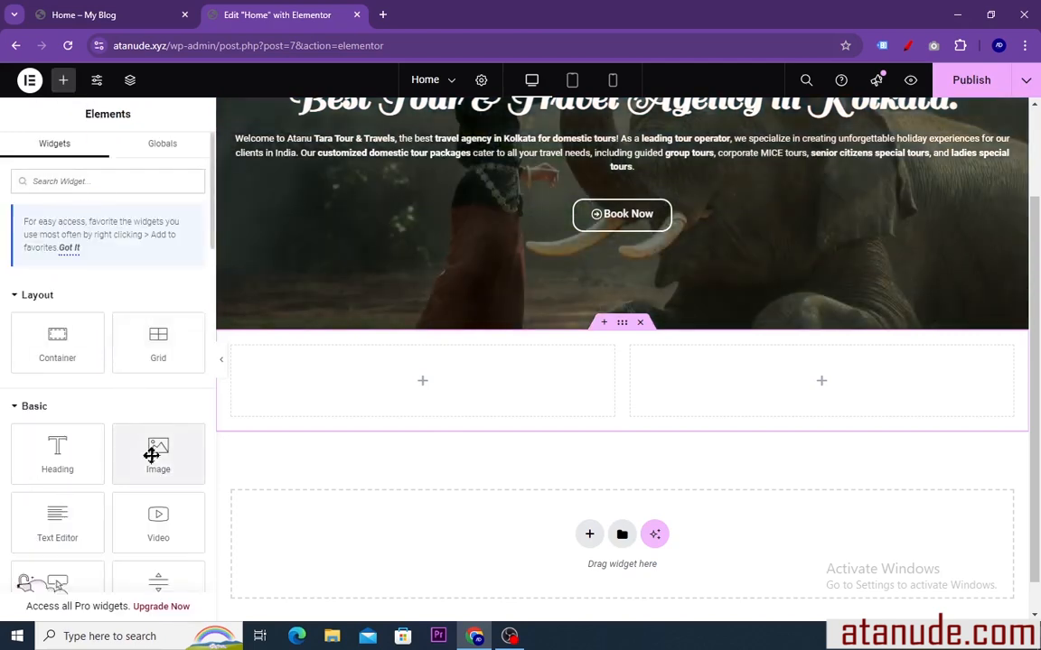
left_click_drag(151, 457, 341, 387)
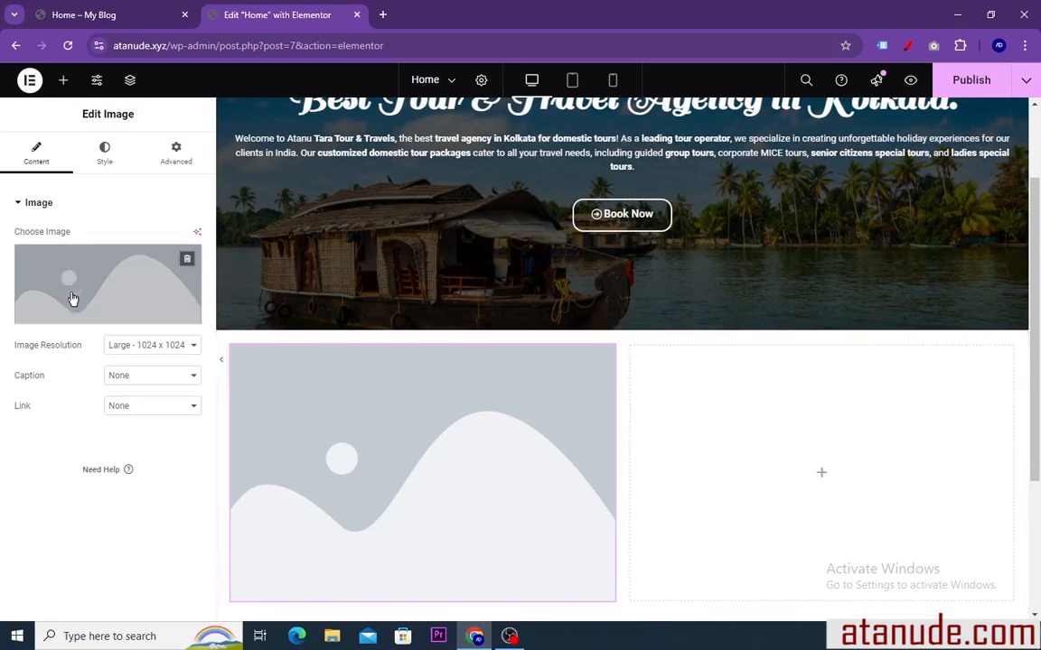
mouse_move(116, 290)
left_click(94, 316)
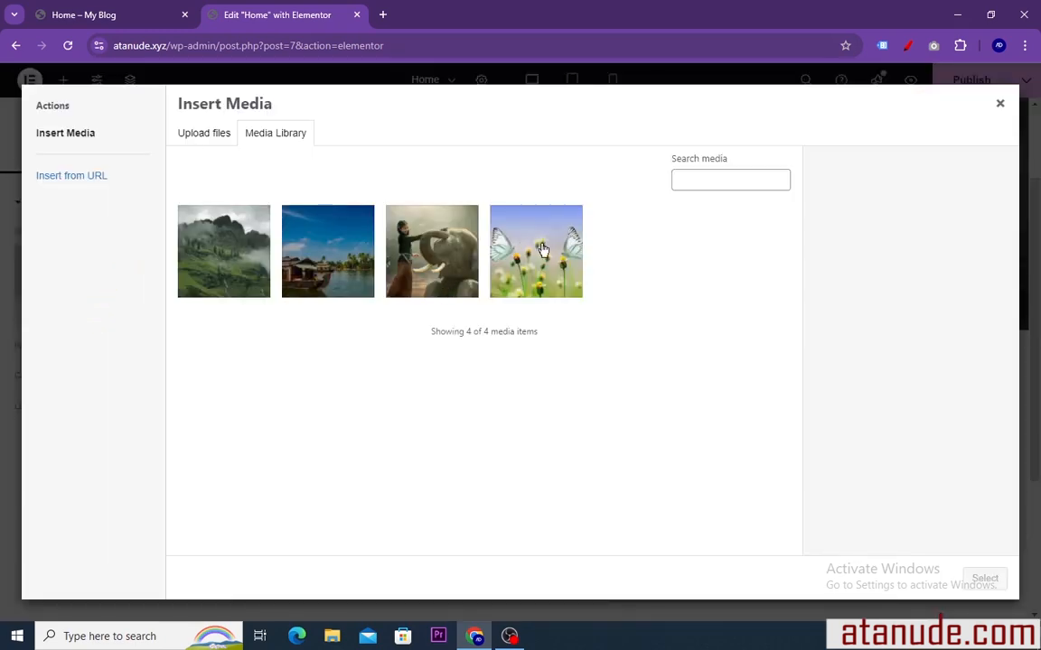
left_click(539, 252)
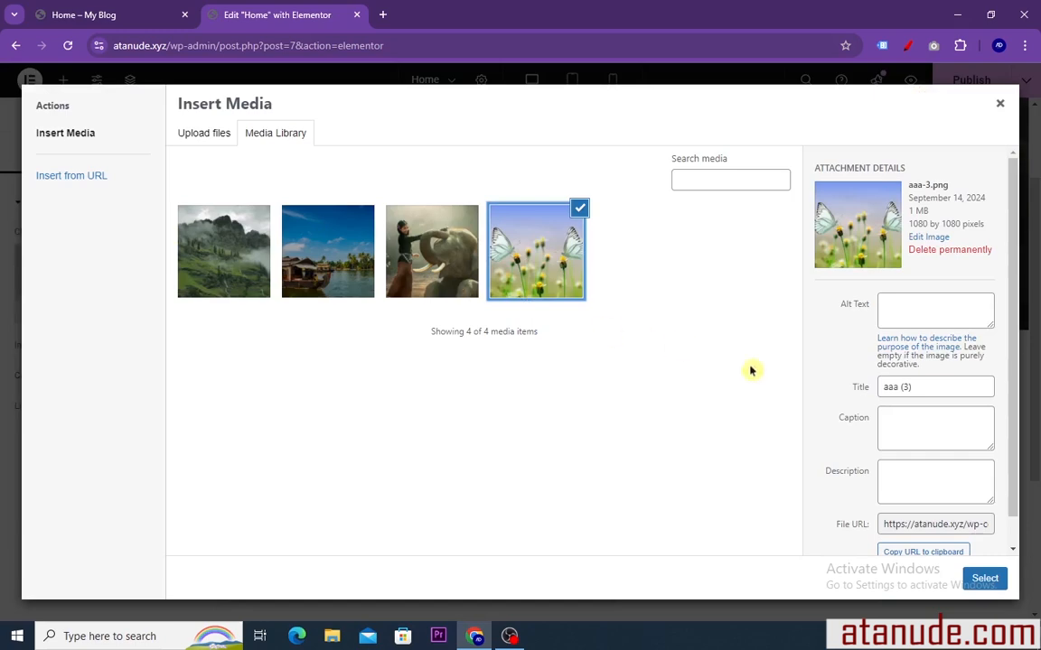
left_click(983, 579)
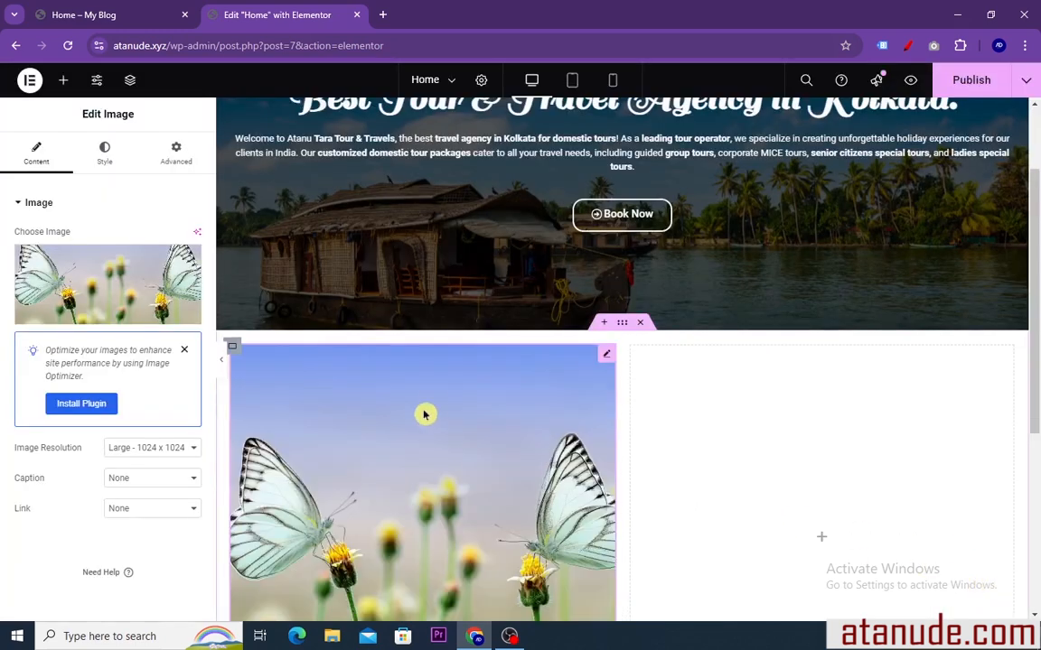
scroll(434, 398, "down", 2)
scroll(462, 347, "up", 1)
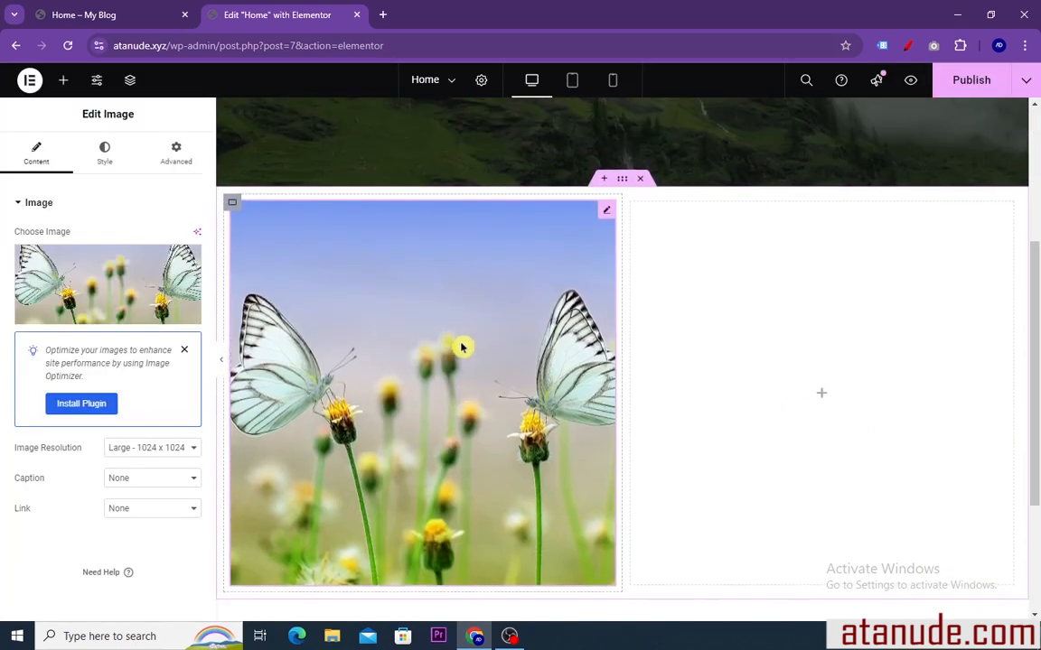
scroll(462, 347, "up", 1)
Copy the "About Us" heading text from the reference home page and return to the Elementor editor
left_click(102, 14)
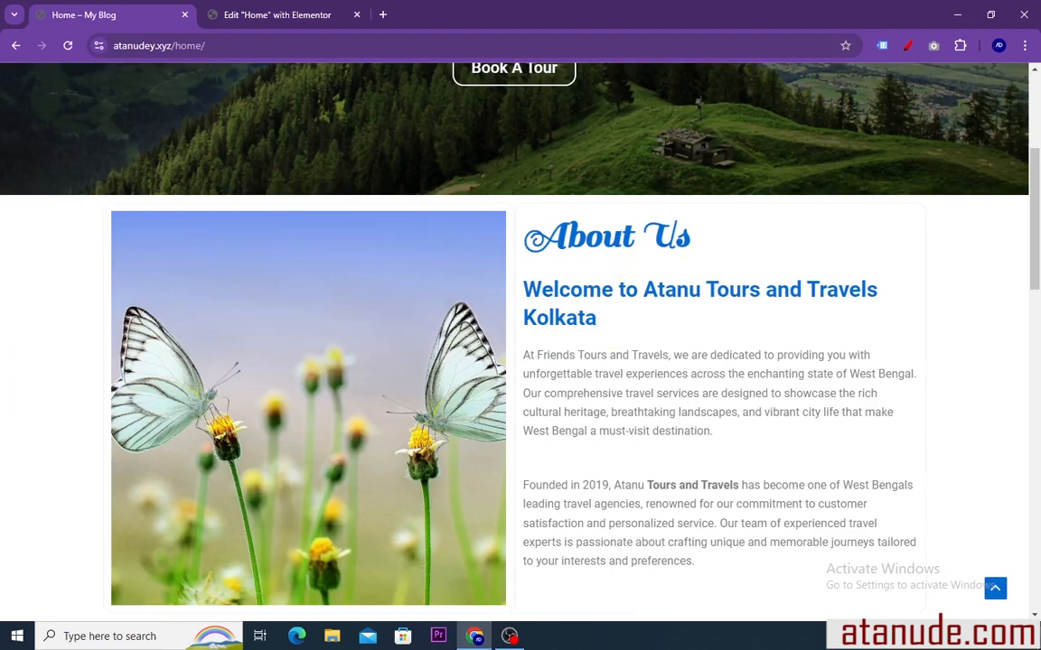
left_click_drag(692, 237, 523, 236)
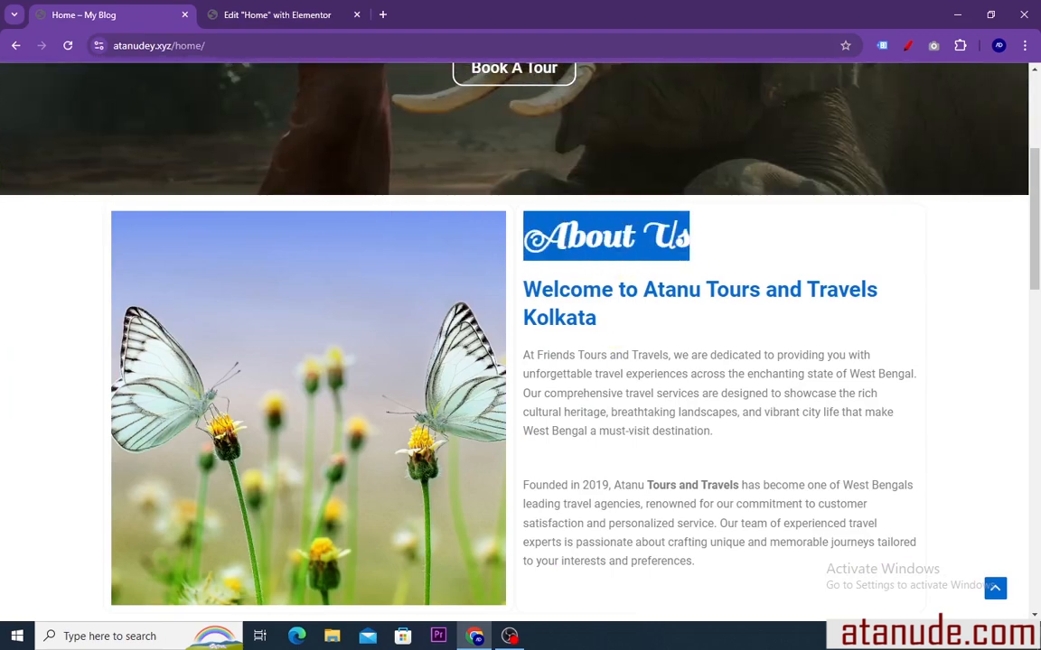
right_click(544, 235)
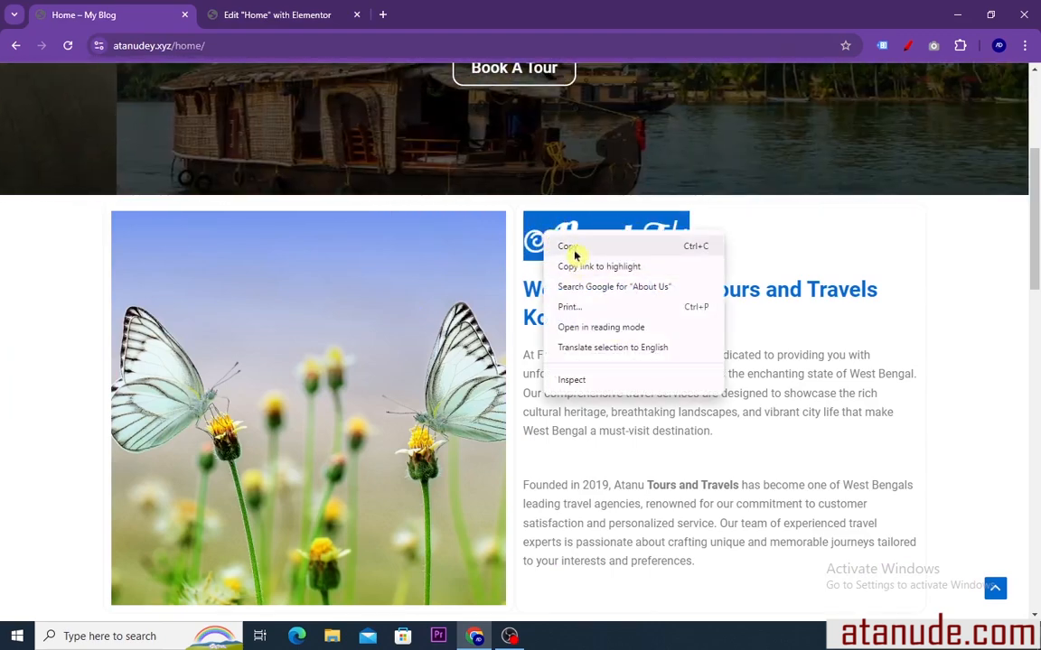
left_click(575, 248)
left_click(310, 14)
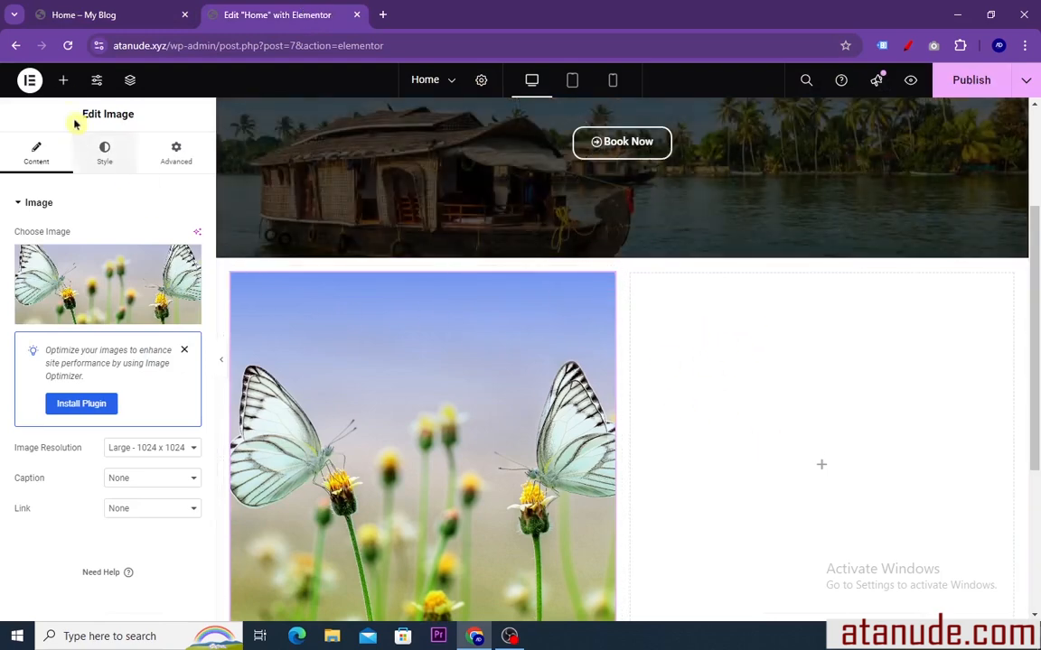
Add a Heading widget to the empty right column and replace its placeholder title with the copied text "About Us"
left_click(64, 82)
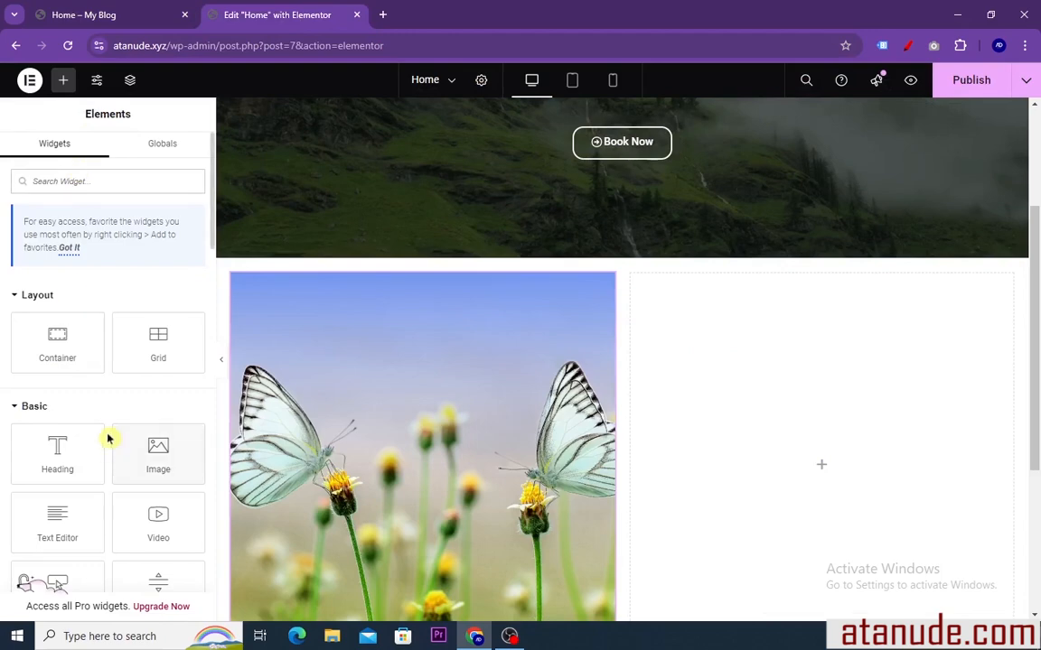
left_click_drag(57, 459, 747, 474)
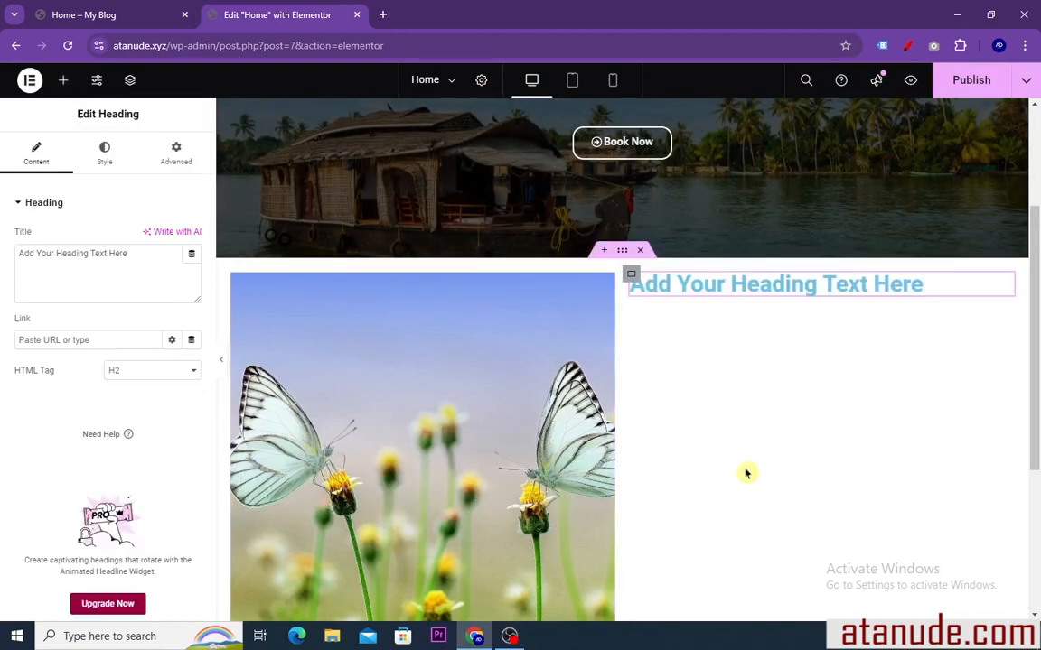
left_click_drag(132, 254, 62, 255)
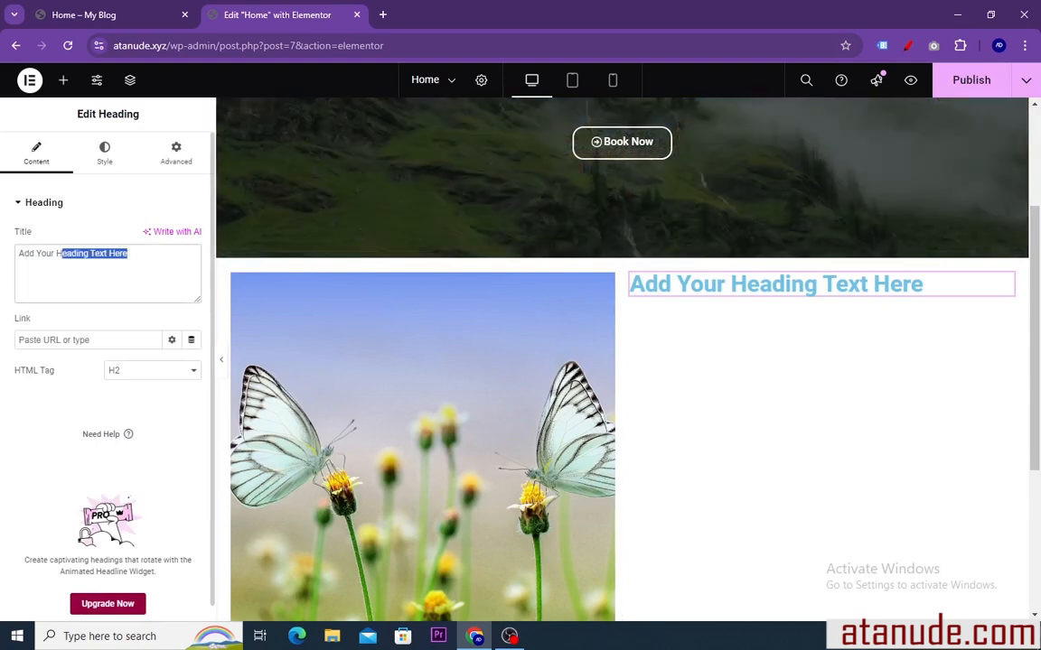
right_click(43, 258)
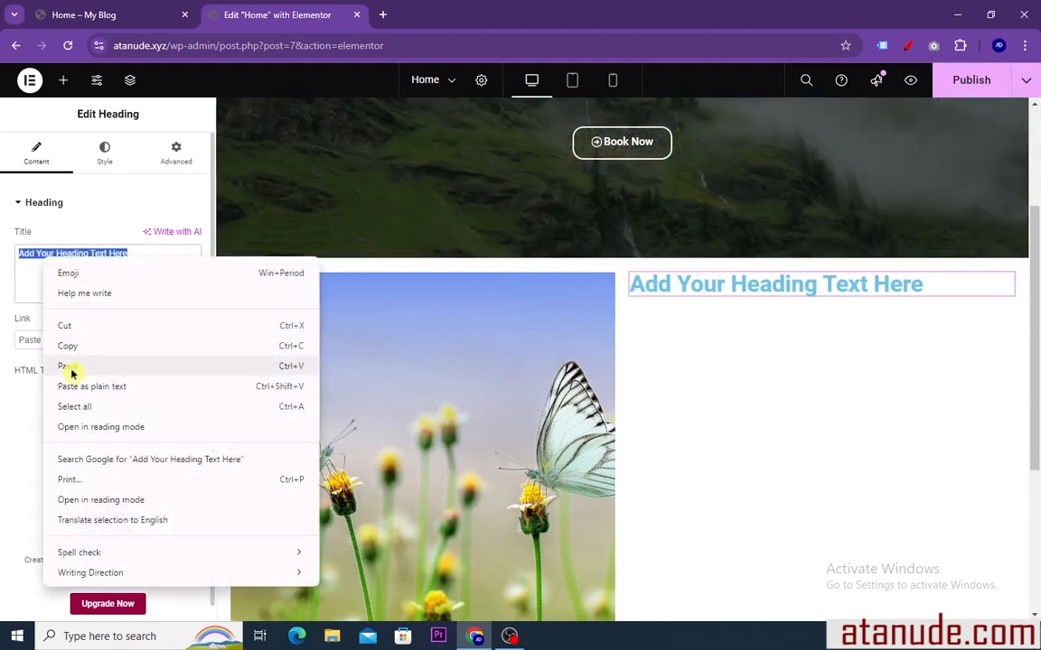
left_click(72, 369)
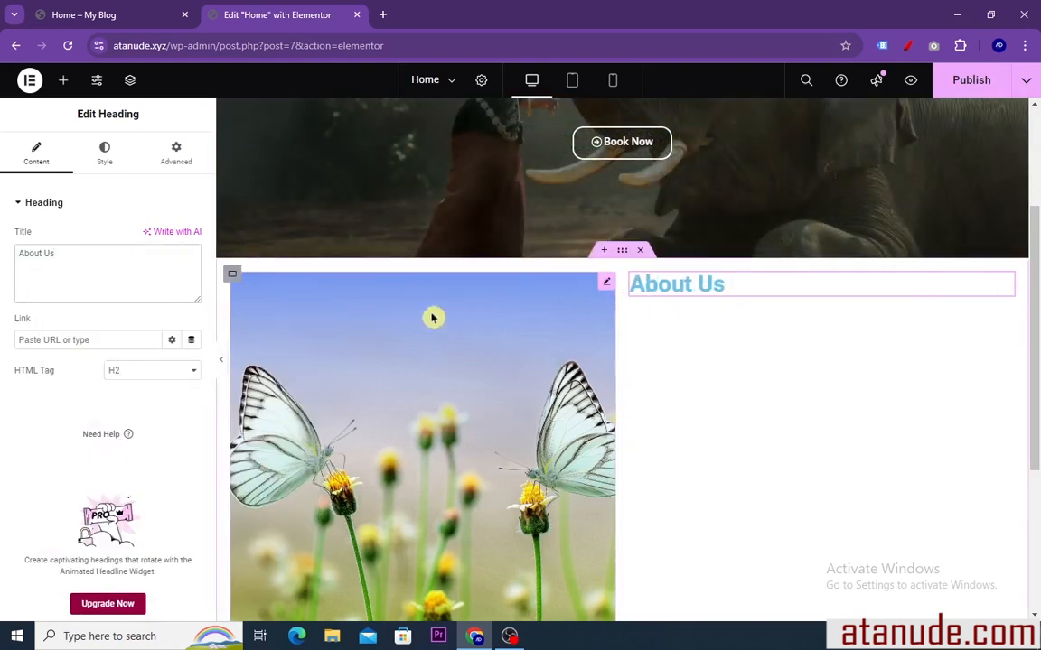
Set the About Us heading's text color to dark blue, #053DBD
left_click(104, 156)
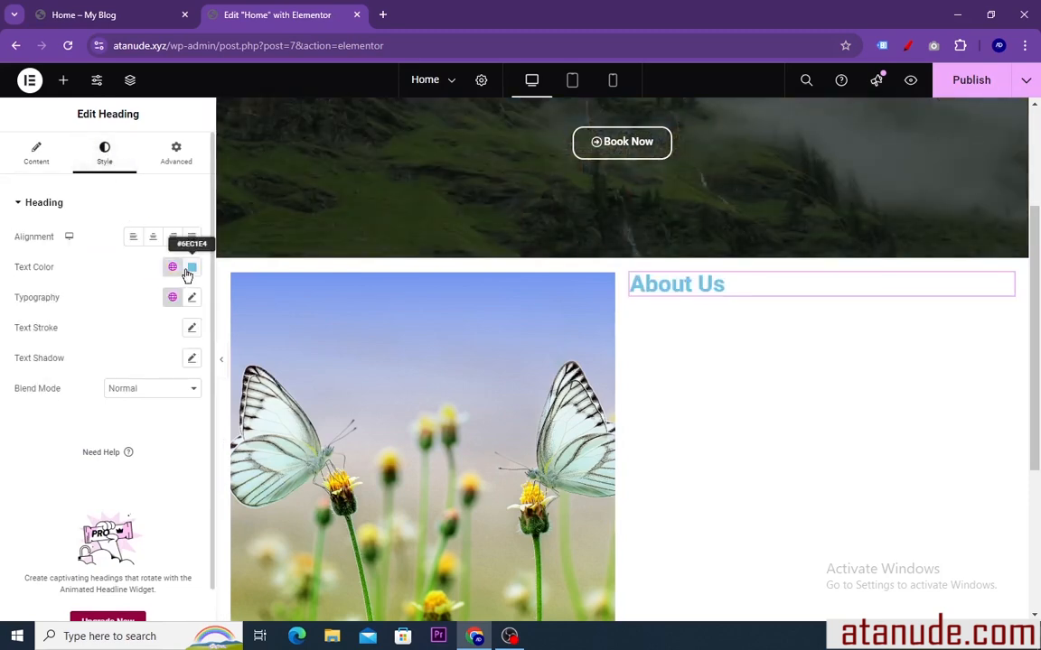
left_click(190, 269)
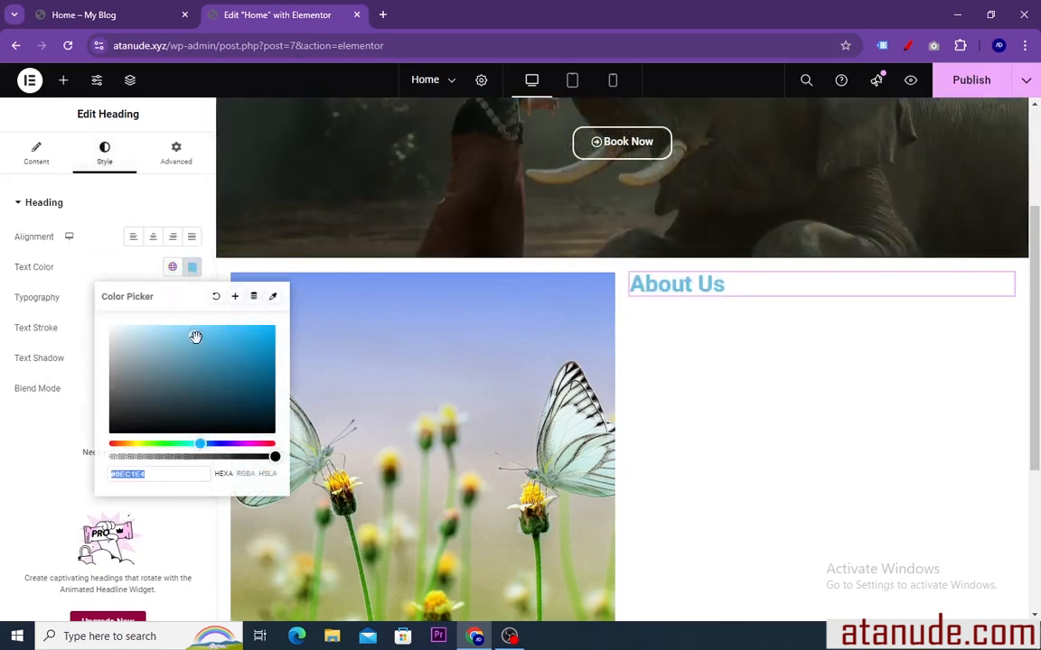
left_click(230, 398)
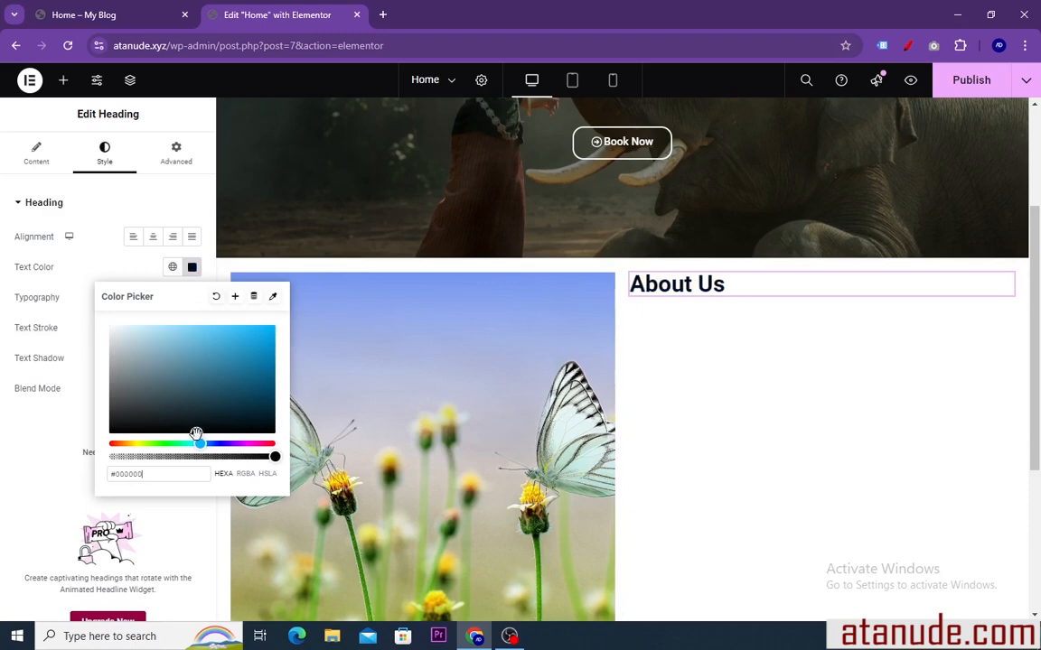
left_click_drag(196, 433, 221, 415)
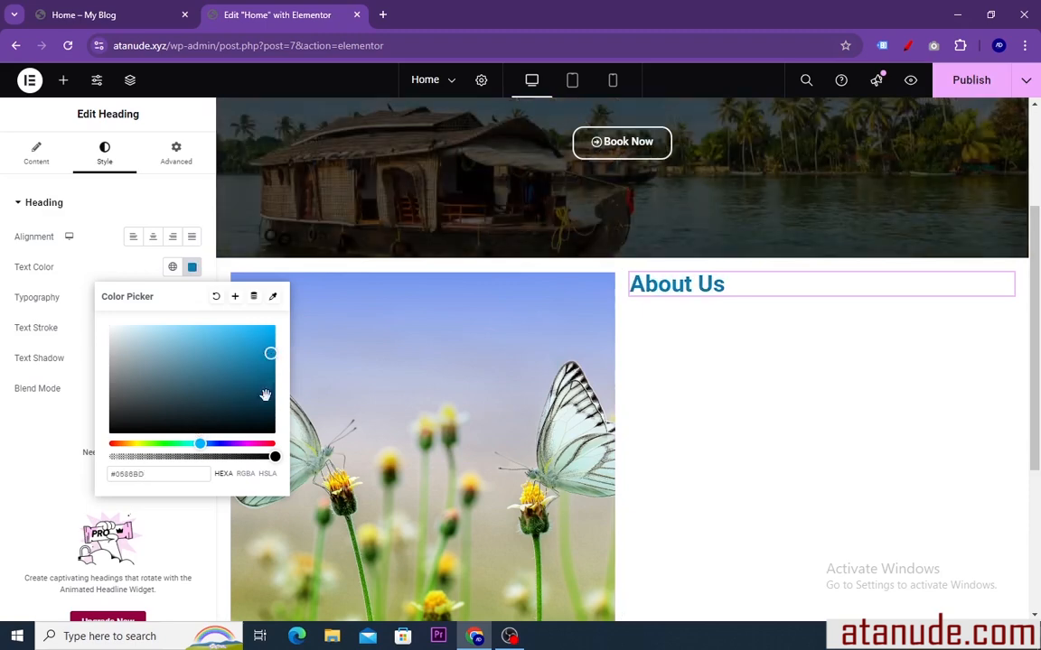
left_click_drag(201, 443, 209, 442)
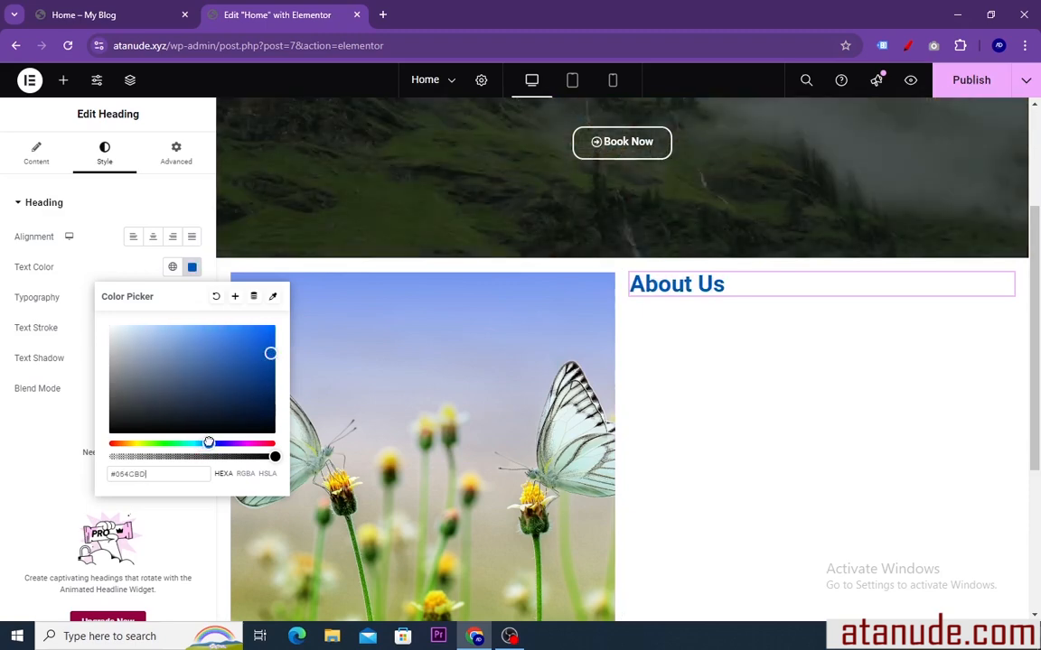
left_click(192, 269)
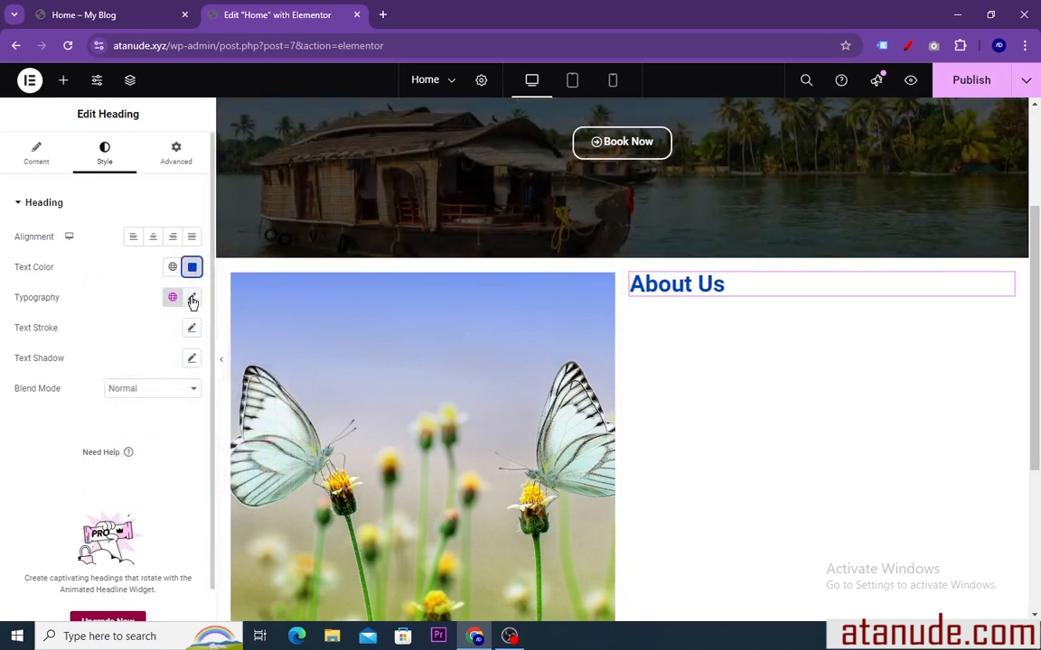
Set the About Us heading's typography to the Risque font family at 35 px
left_click(192, 299)
left_click_drag(25, 418, 46, 418)
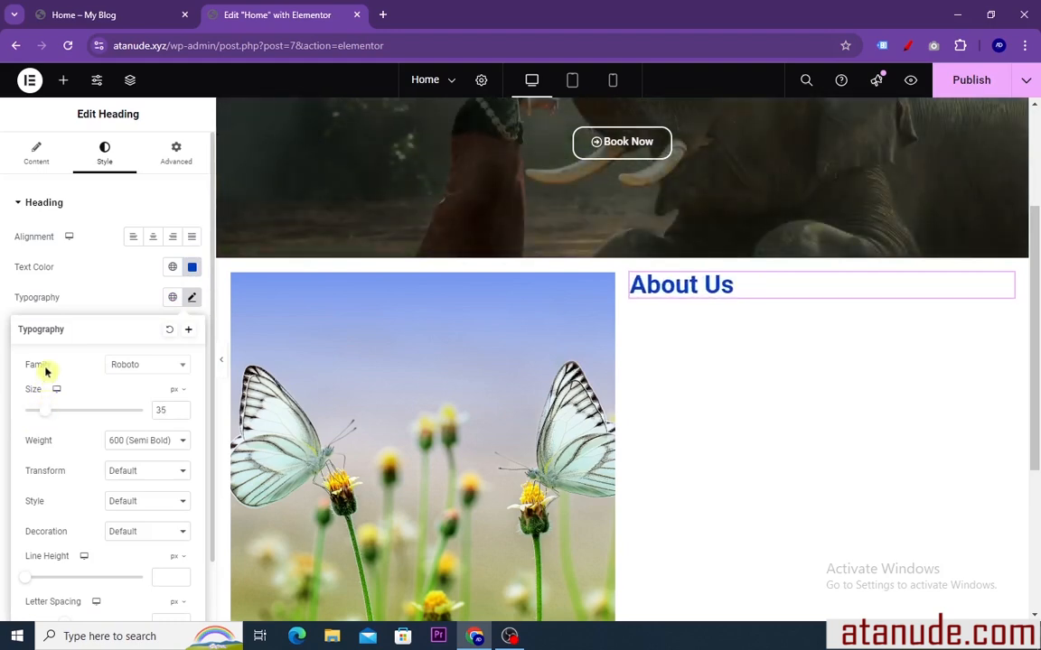
left_click(175, 369)
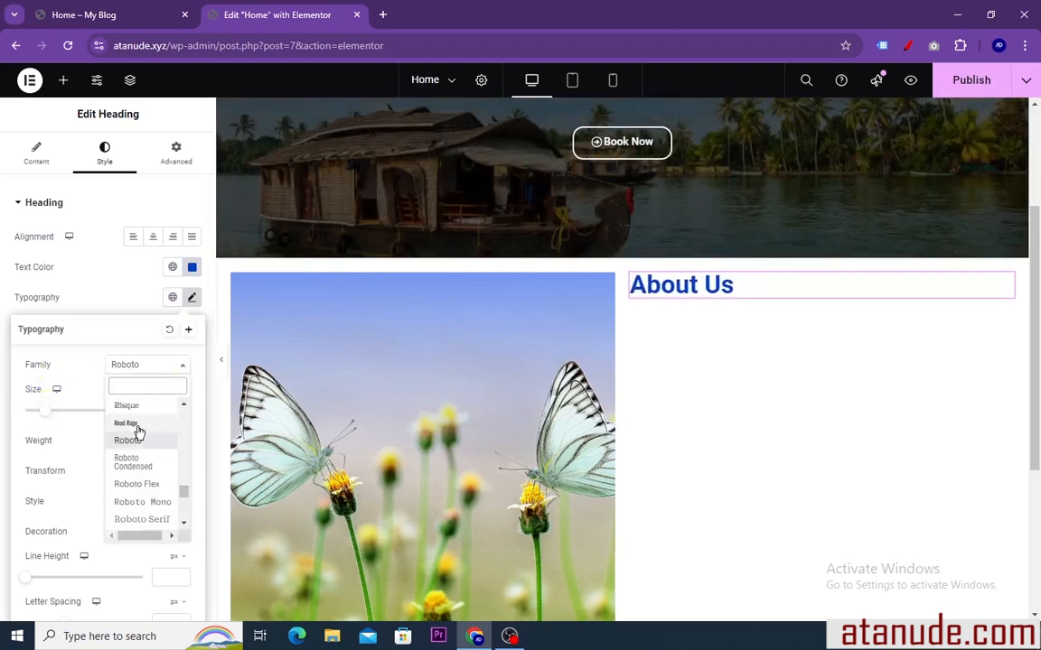
left_click(138, 412)
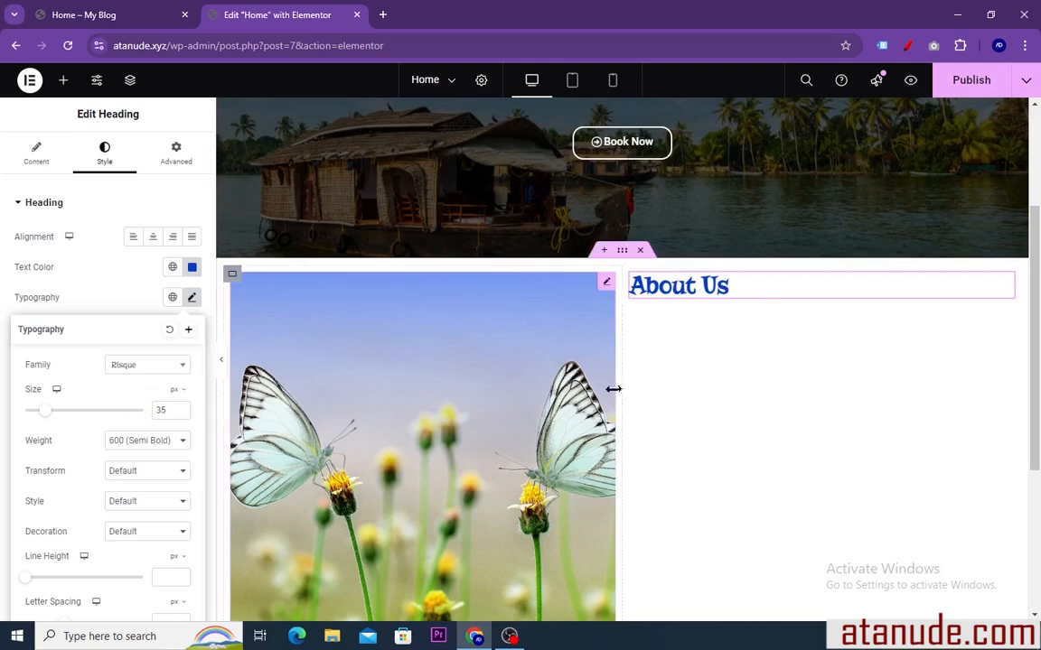
left_click(191, 298)
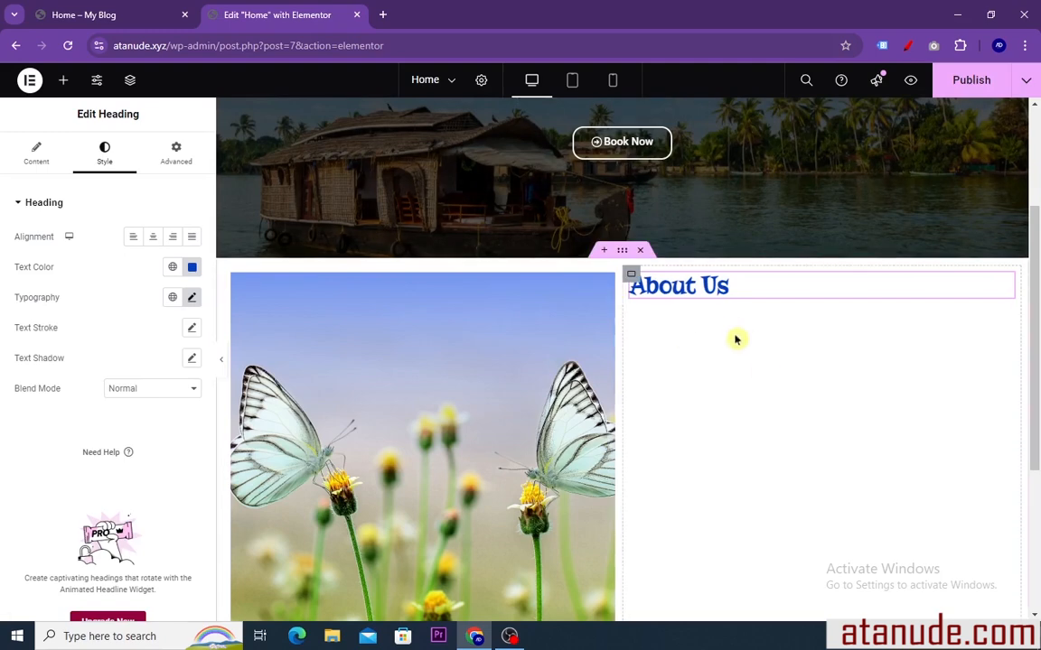
scroll(506, 258, "down", 1)
scroll(472, 249, "up", 2)
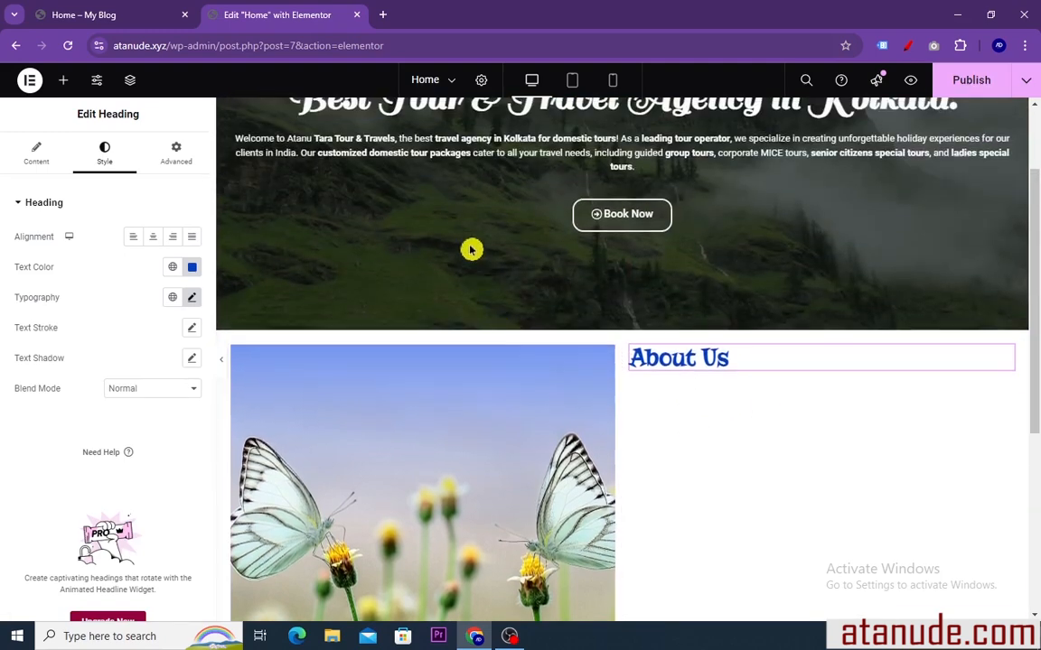
Copy the subheading "Welcome to Atanu Tours and Travels Kolkata" from the reference page and return to the Elementor editor
left_click(131, 17)
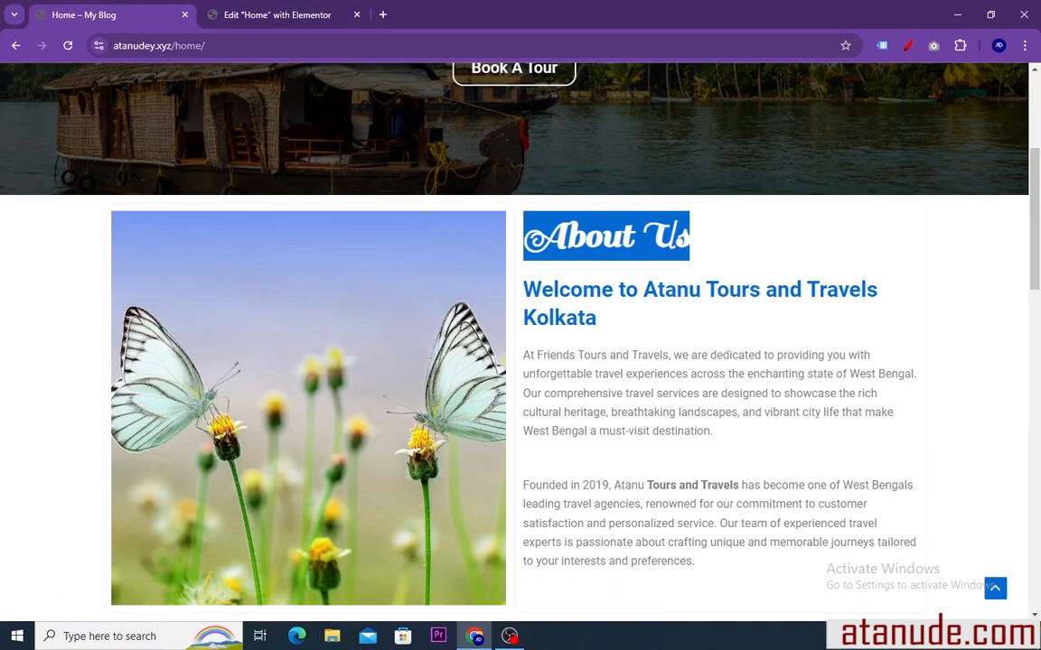
left_click(684, 325)
left_click_drag(615, 325, 516, 305)
right_click(534, 306)
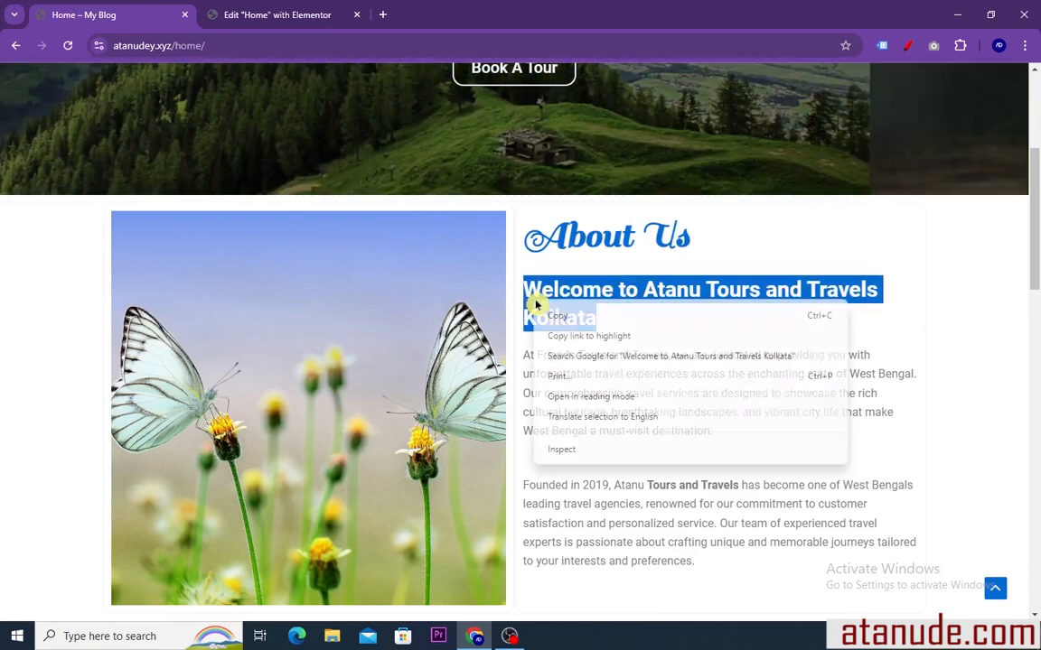
left_click(554, 317)
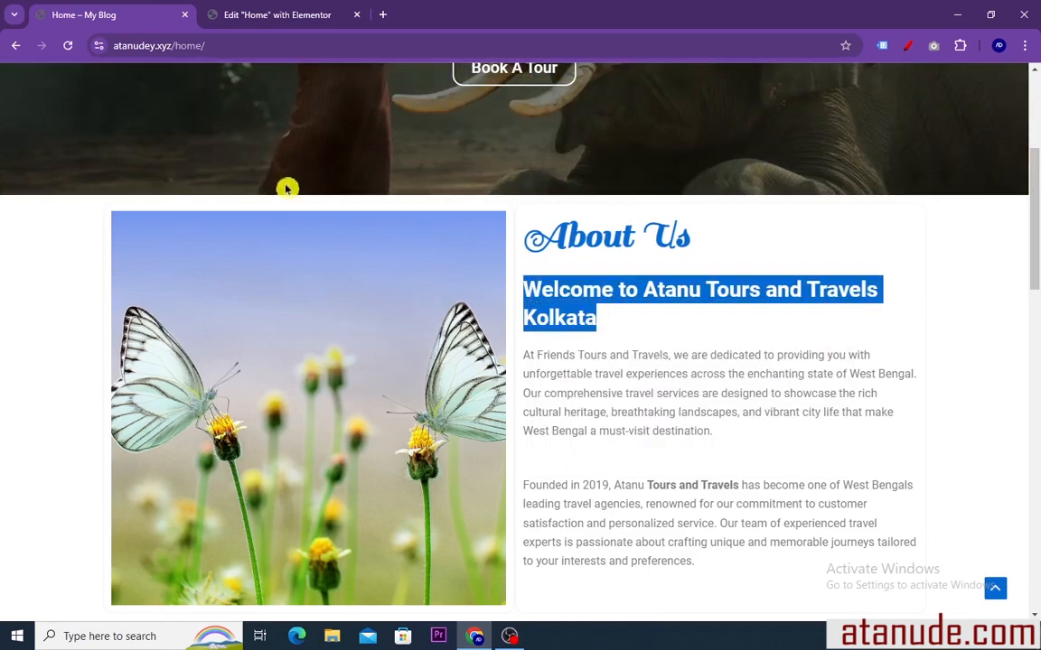
left_click(237, 18)
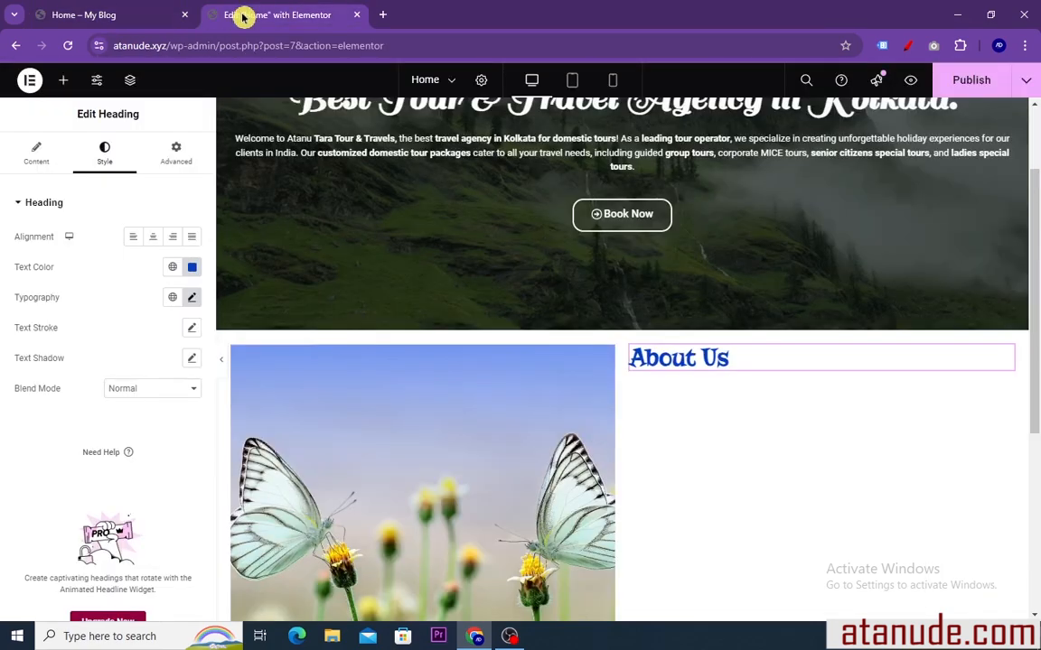
Add a second Heading widget below About Us and replace its title with "Welcome to Atanu Tours and Travels Kolkata"
left_click(65, 89)
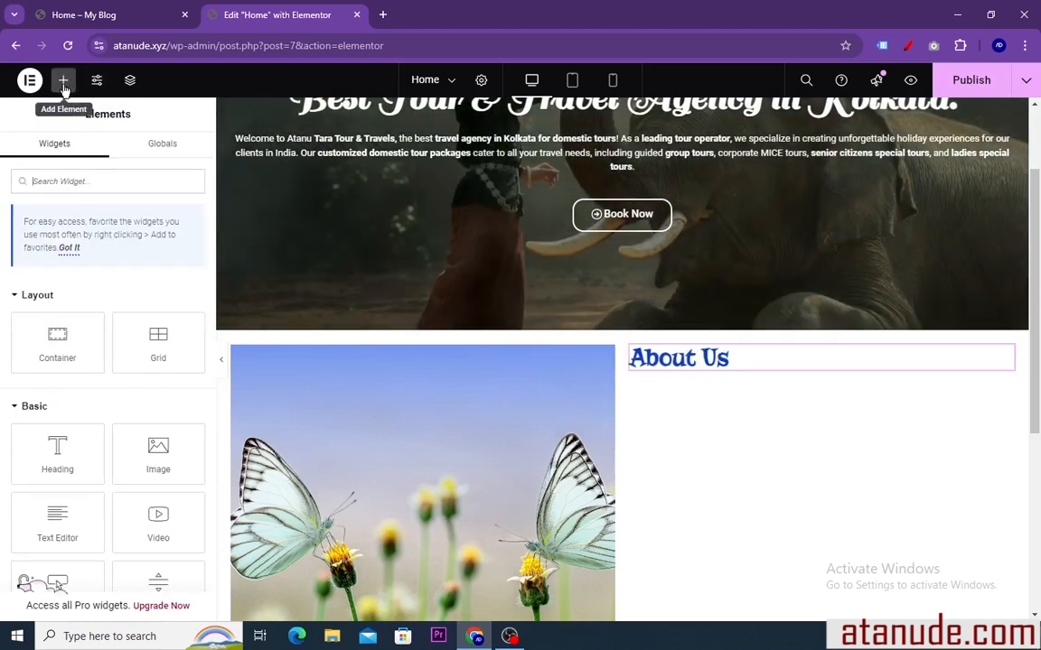
scroll(145, 424, "down", 1)
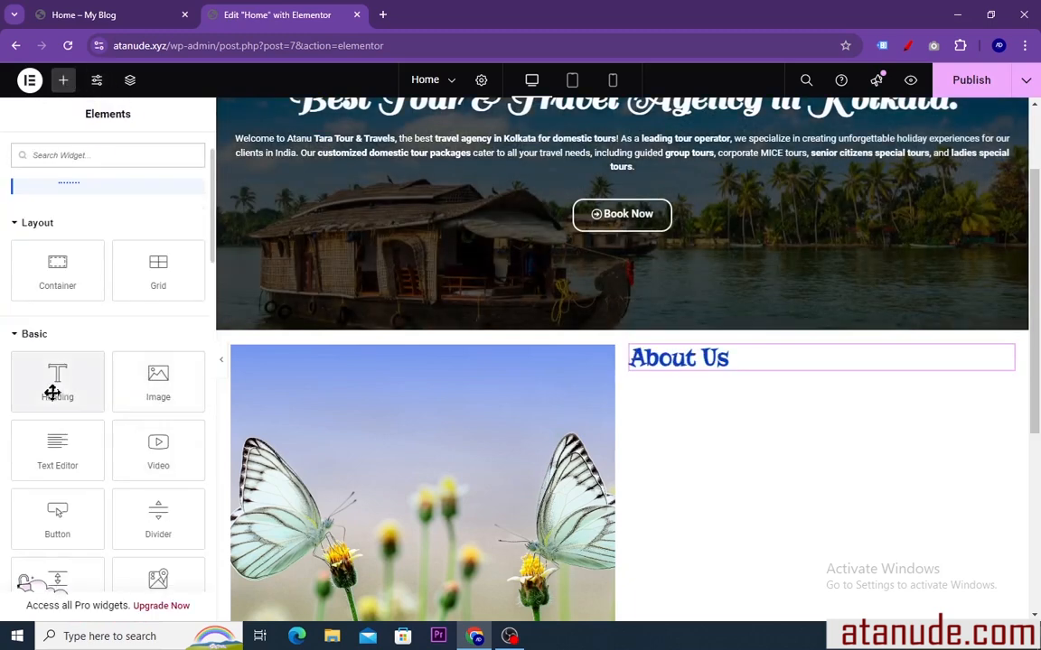
left_click_drag(51, 383, 684, 365)
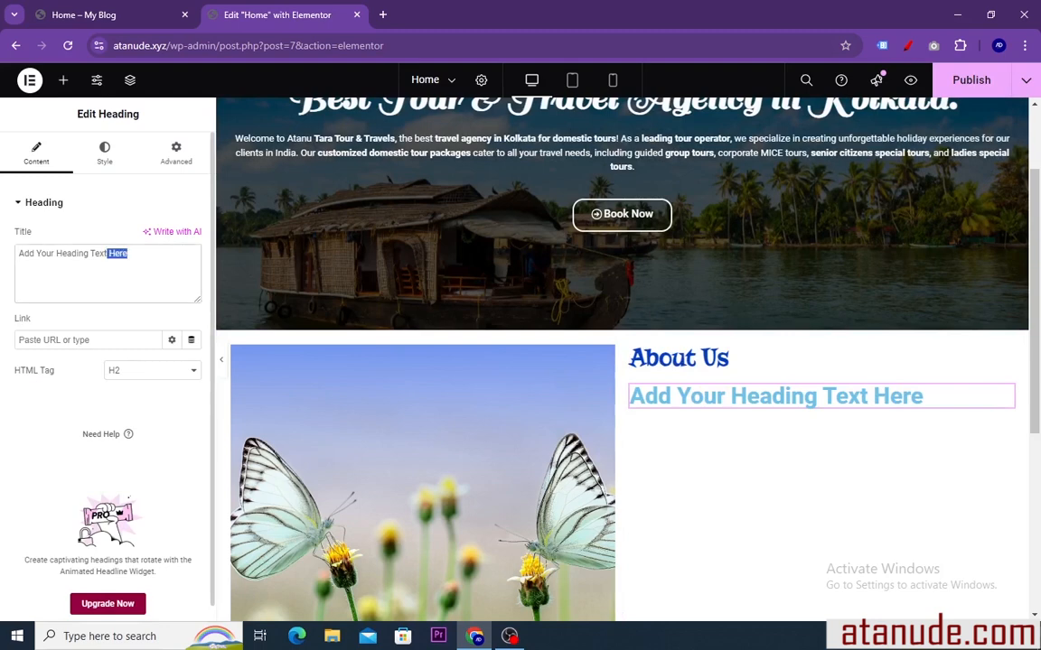
right_click(31, 261)
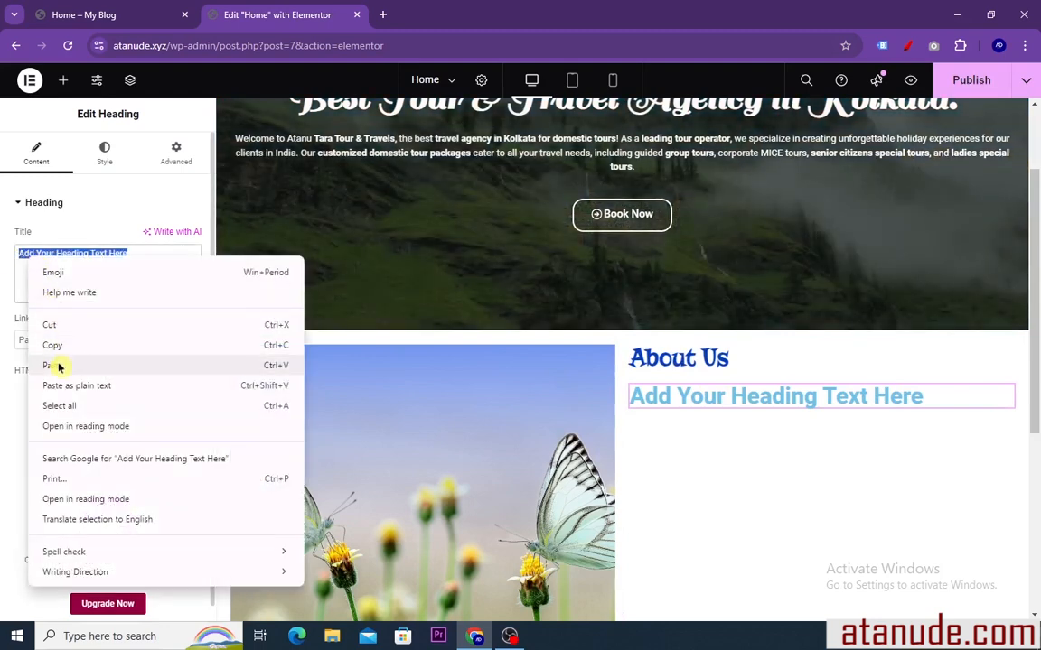
left_click(52, 366)
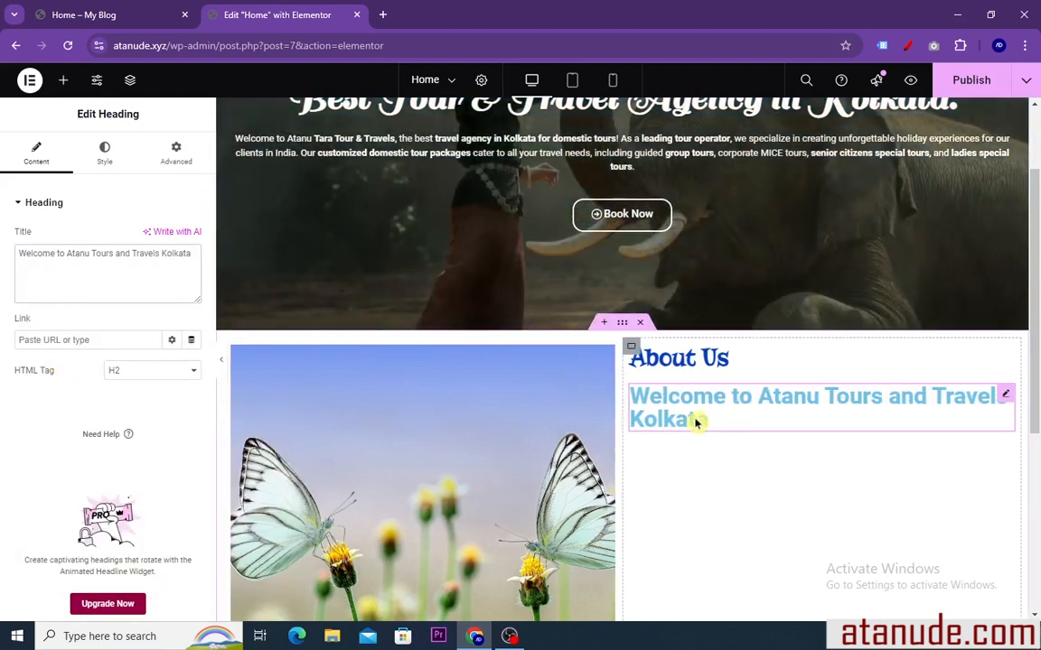
Set the text color of the "Welcome to Atanu Tours and Travels Kolkata" heading to blue, #0047E6
left_click(105, 154)
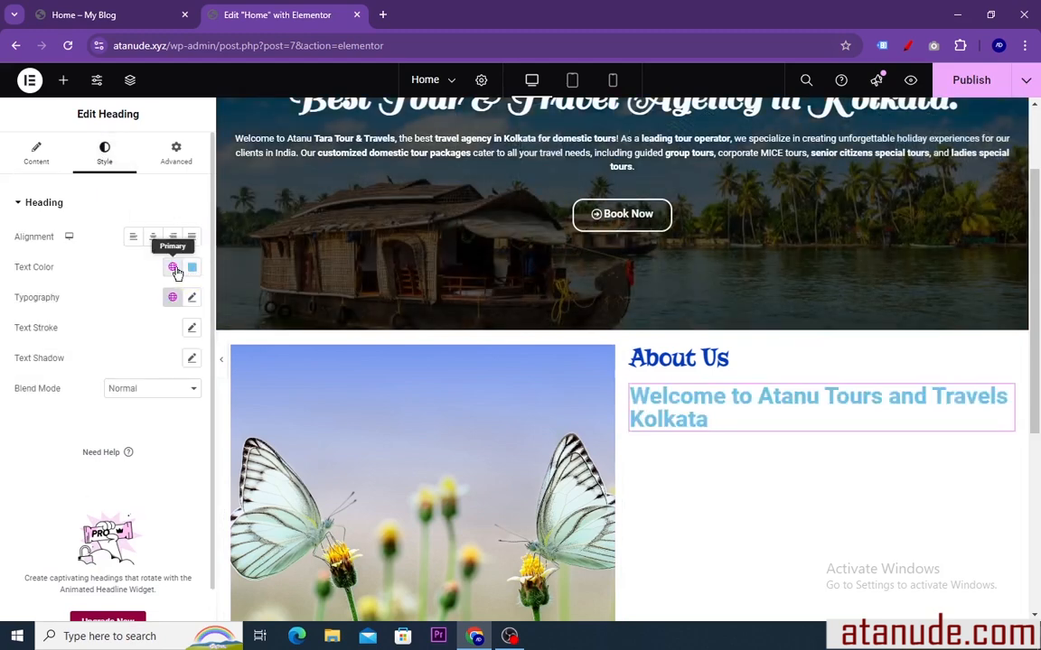
left_click(172, 271)
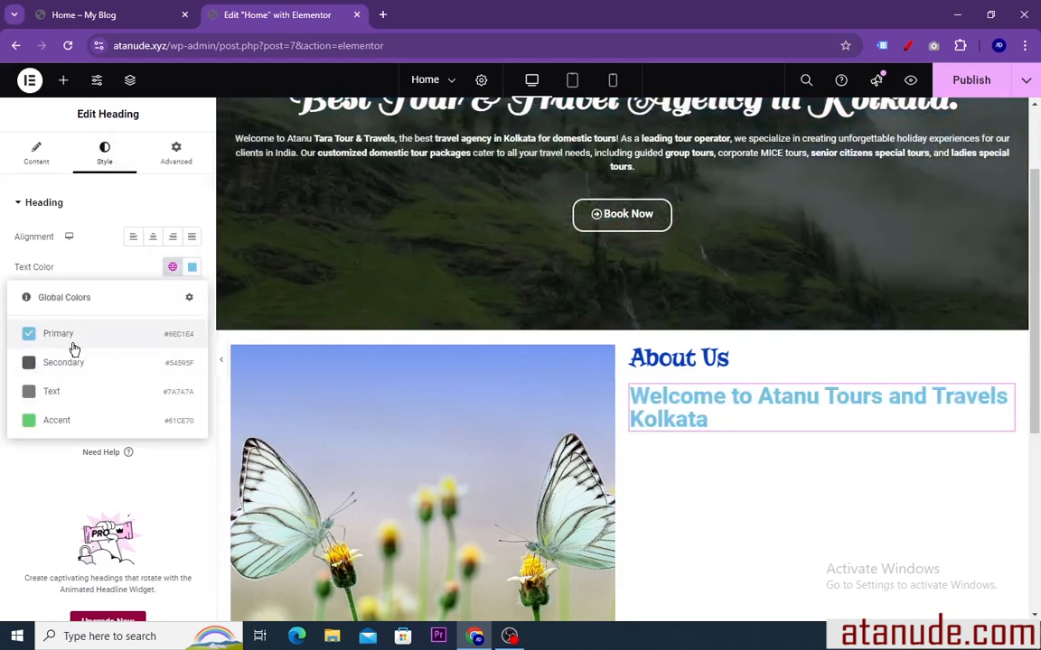
left_click(193, 269)
left_click_drag(199, 338, 270, 340)
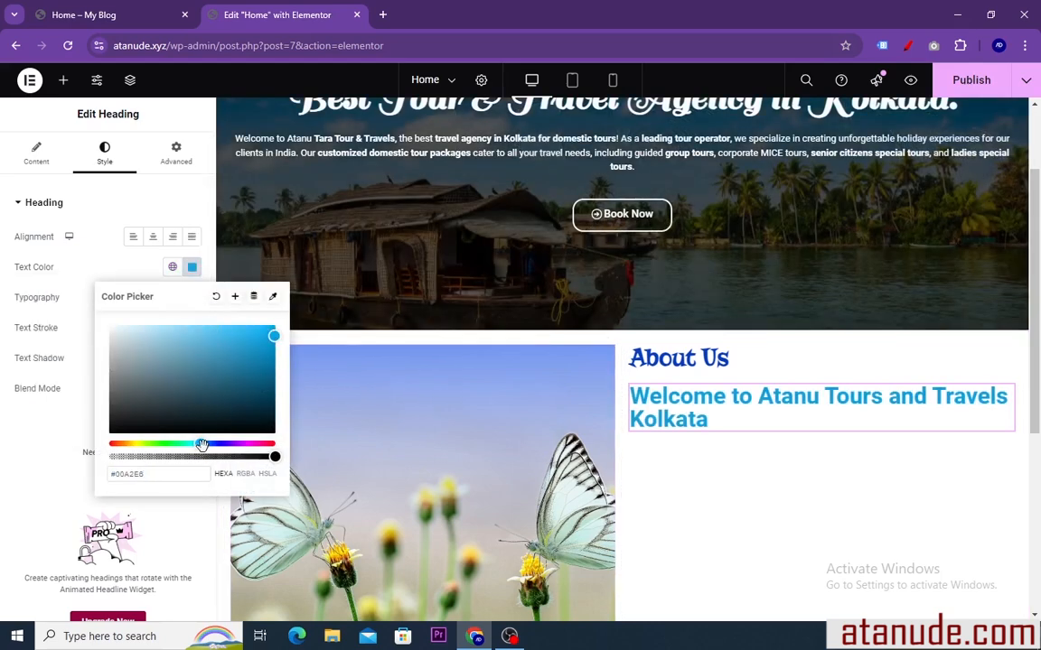
left_click_drag(201, 446, 211, 443)
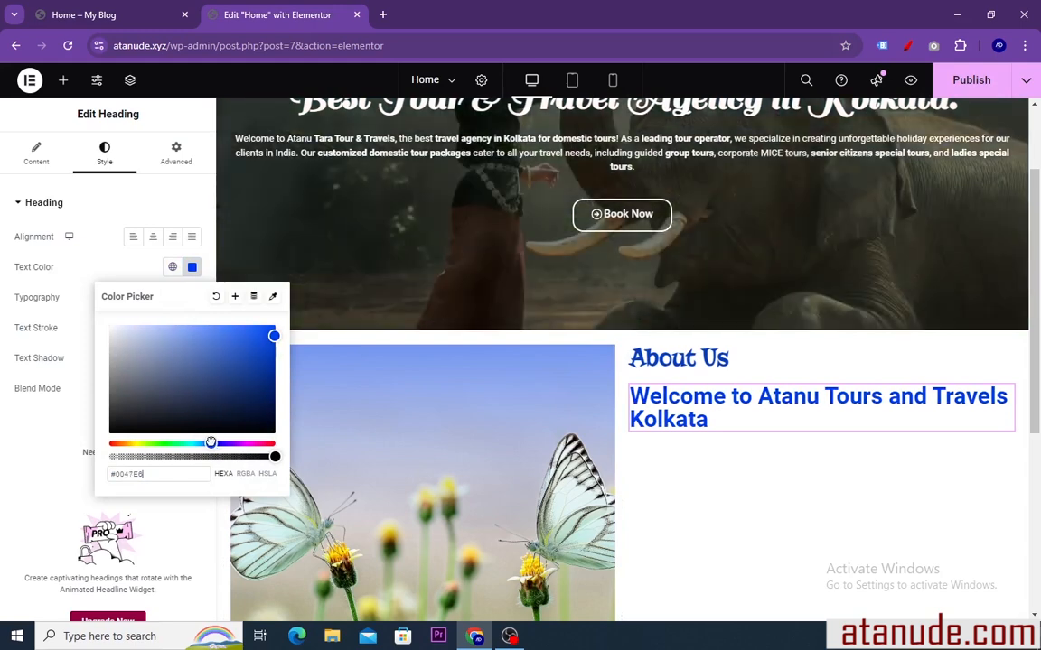
left_click(193, 268)
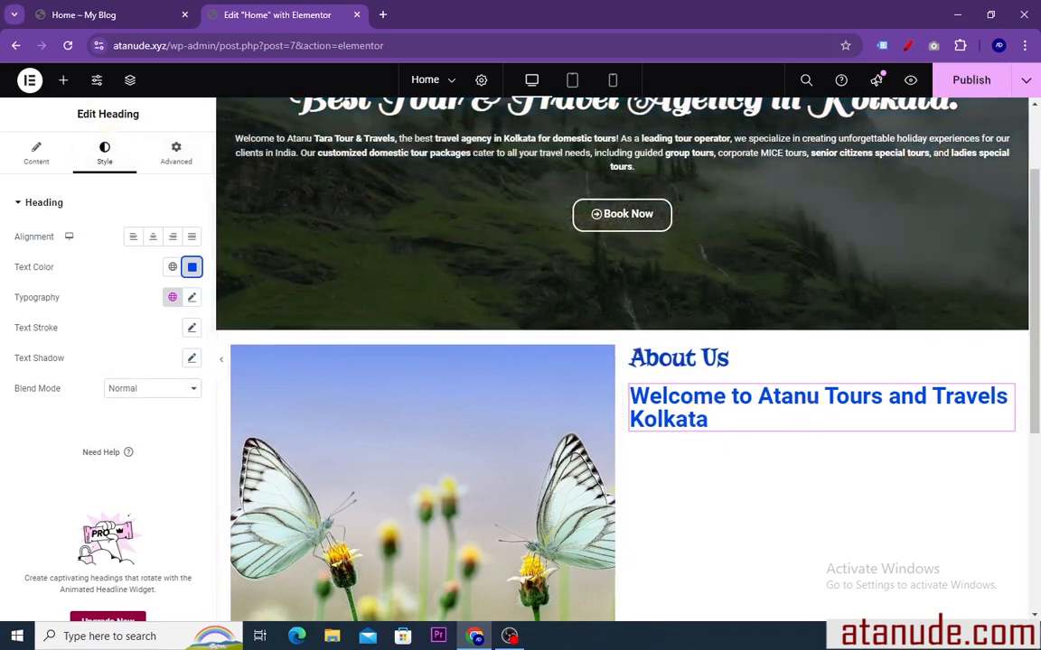
Copy the "At Friends Tours and Travels" paragraph from the reference page's About Us section and return to the Elementor editor
left_click(93, 18)
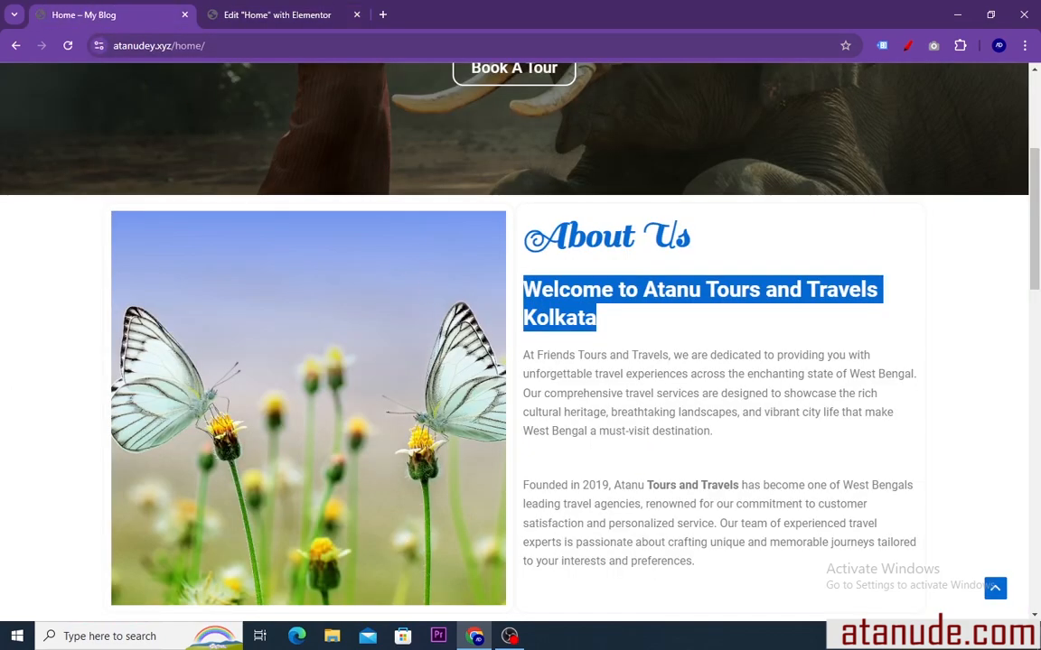
left_click(533, 371)
left_click_drag(523, 355, 708, 444)
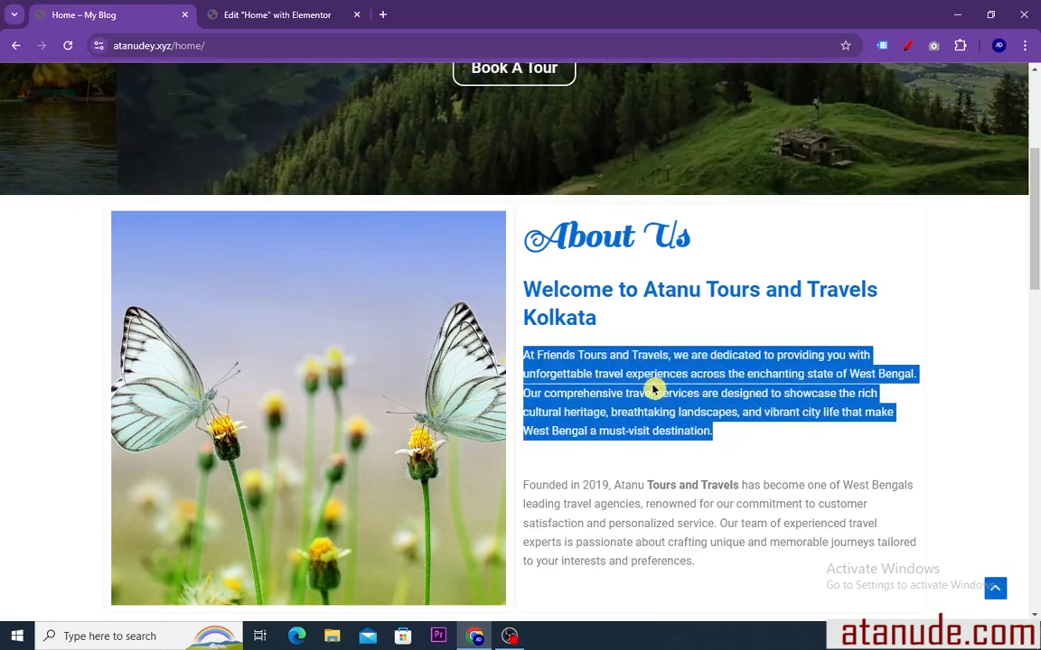
right_click(680, 397)
left_click(682, 404)
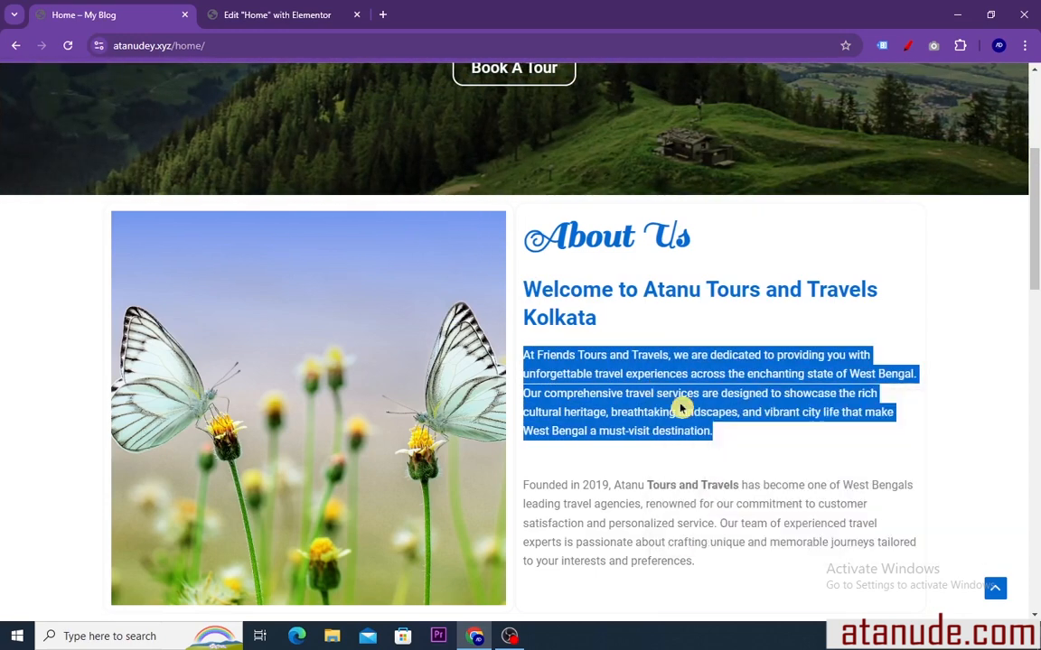
left_click(252, 14)
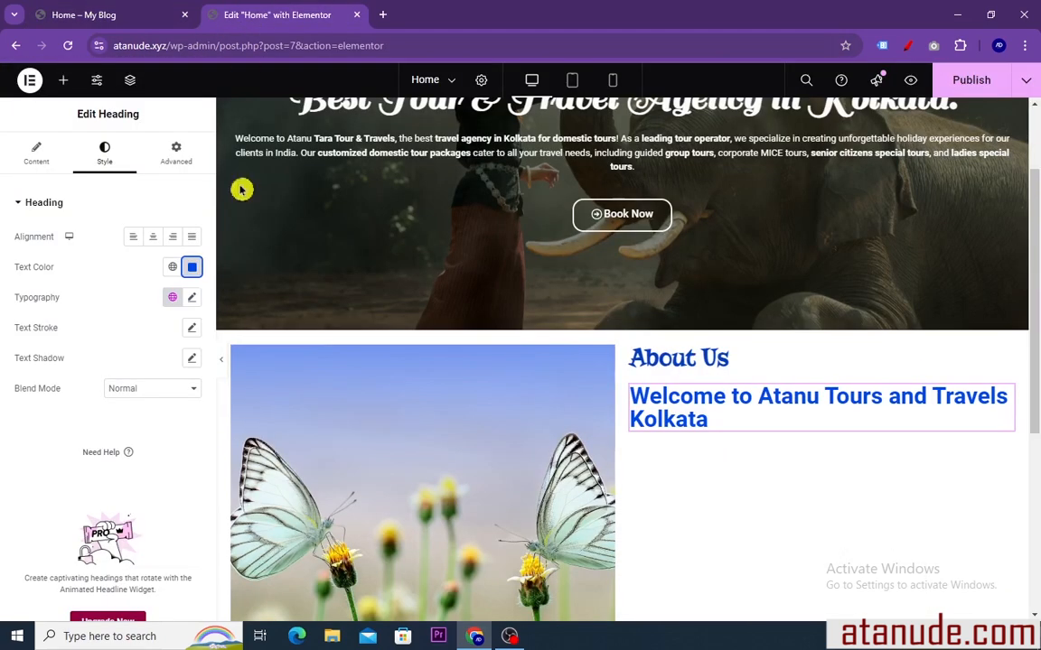
Add a Text Editor widget below the Welcome heading and replace its placeholder text with the copied "At Friends Tours and Travels" paragraph
left_click(62, 80)
scroll(74, 348, "down", 2)
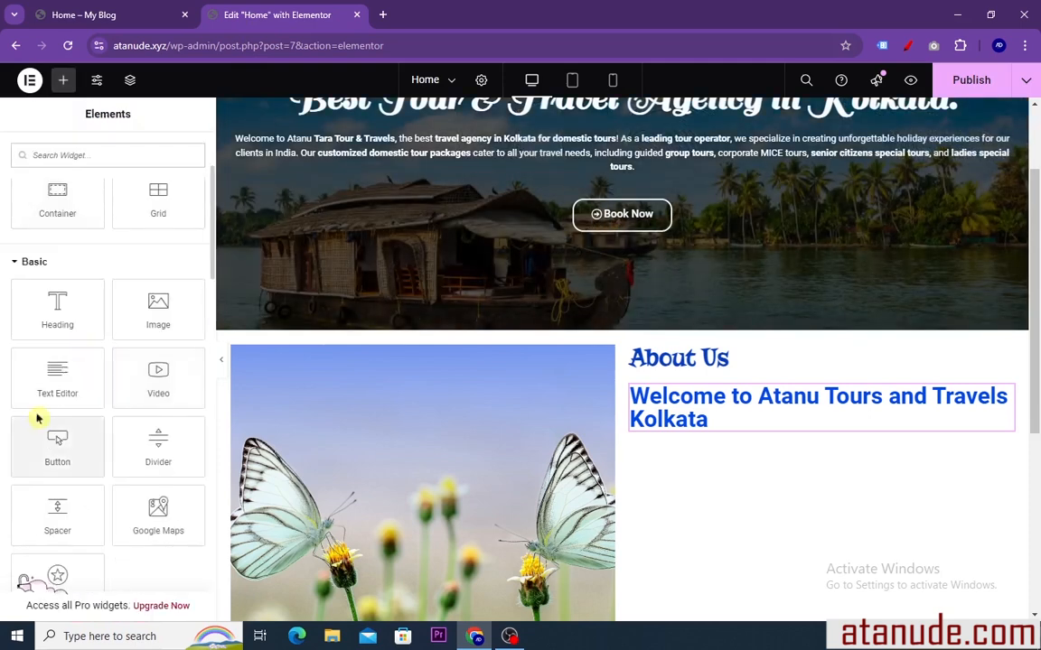
left_click_drag(51, 385, 696, 421)
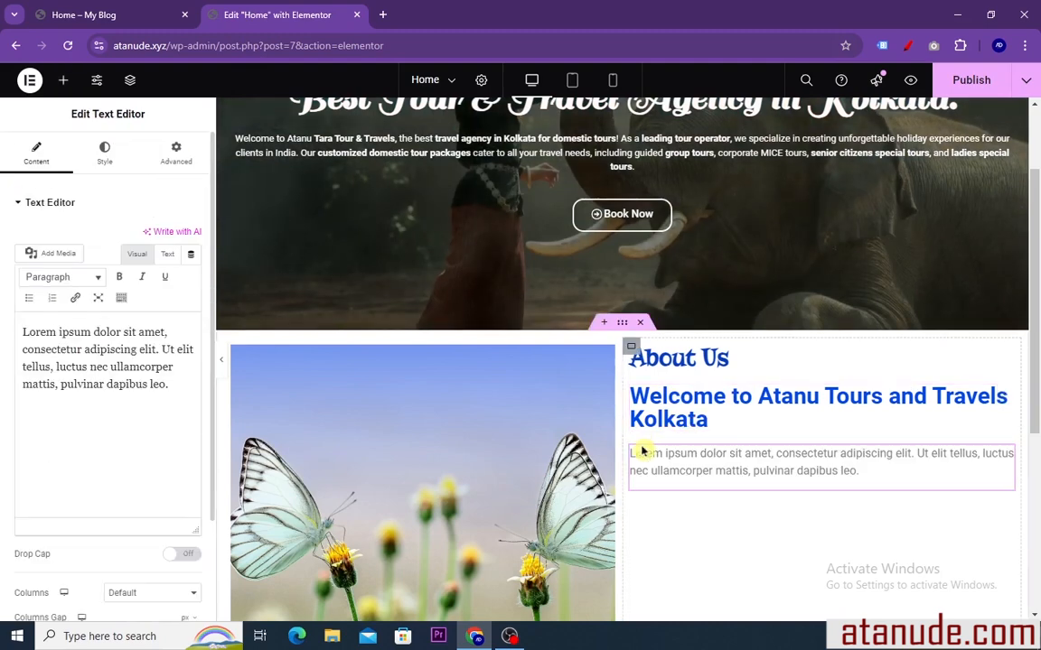
left_click_drag(169, 384, 20, 335)
right_click(54, 352)
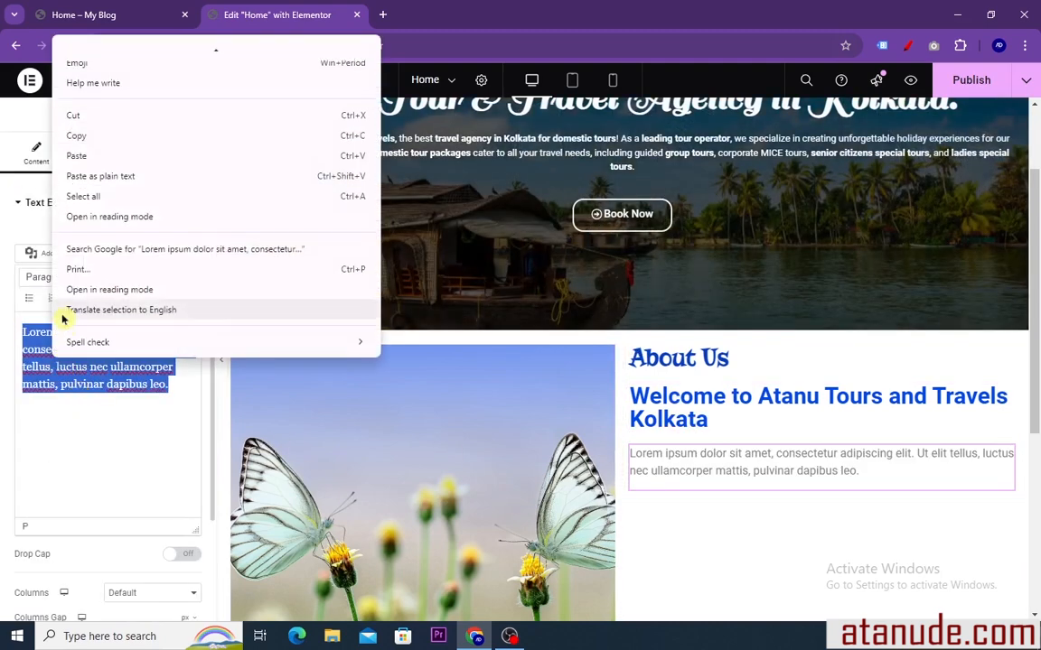
left_click(76, 156)
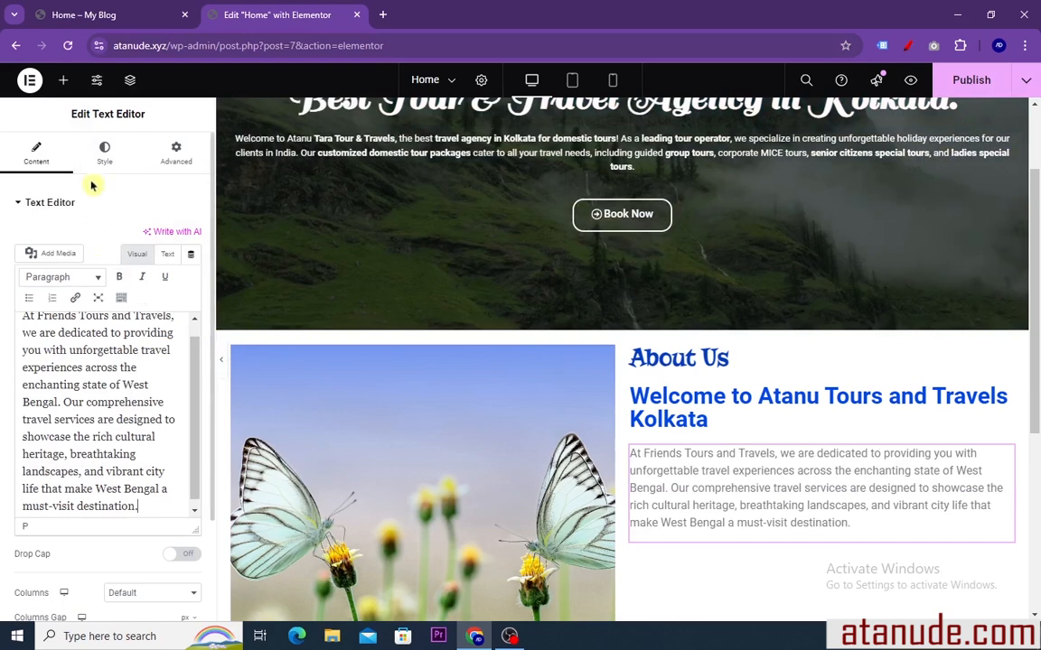
Set the text color of the "At Friends Tours and Travels" paragraph to black, #000000
left_click(105, 153)
left_click(191, 268)
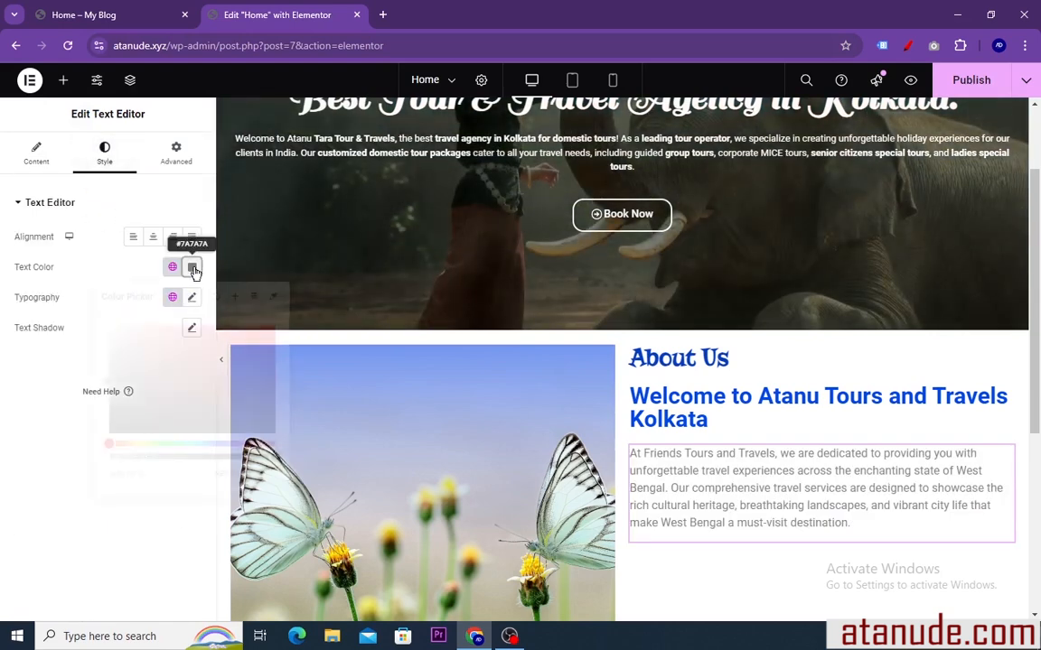
left_click_drag(116, 390, 116, 438)
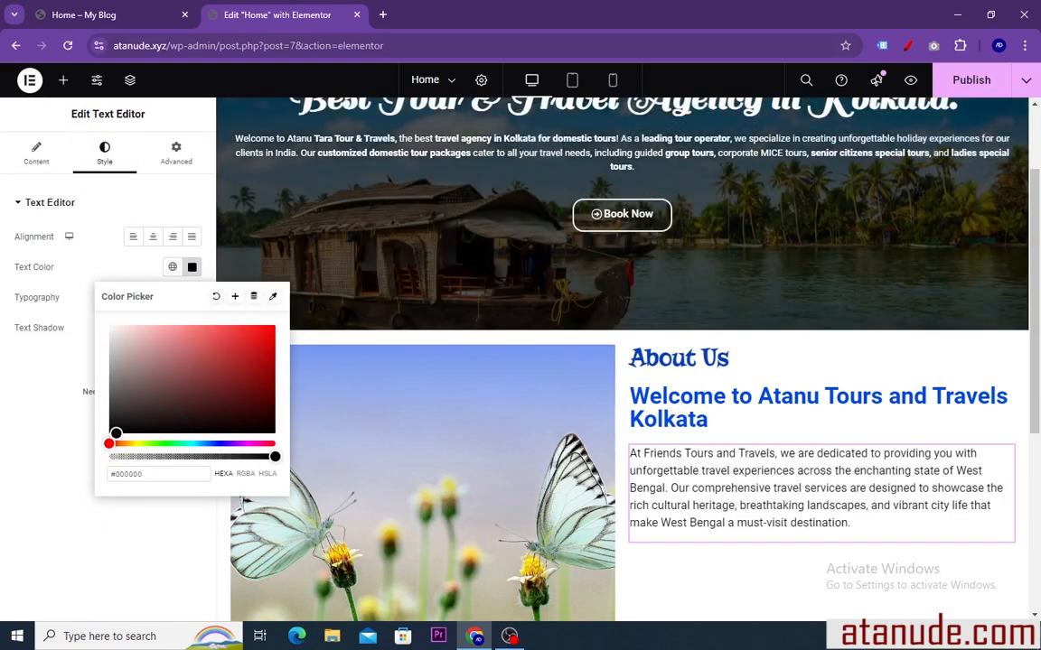
left_click(193, 267)
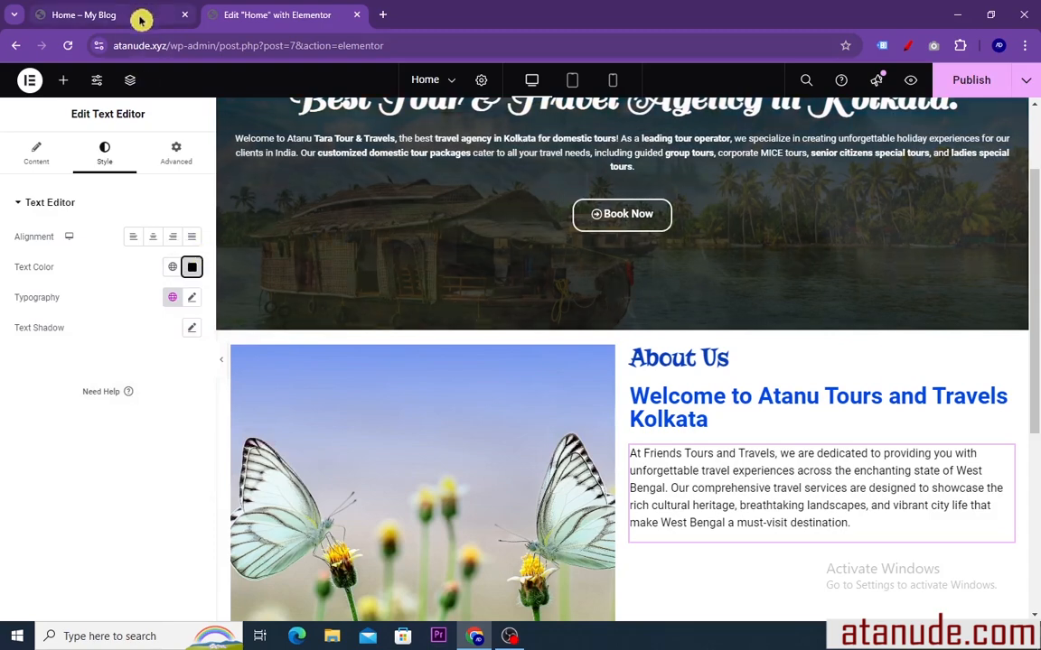
Copy the "Founded in 2019" paragraph from the reference page's About Us section and return to the Elementor editor
left_click(140, 15)
scroll(686, 540, "down", 1)
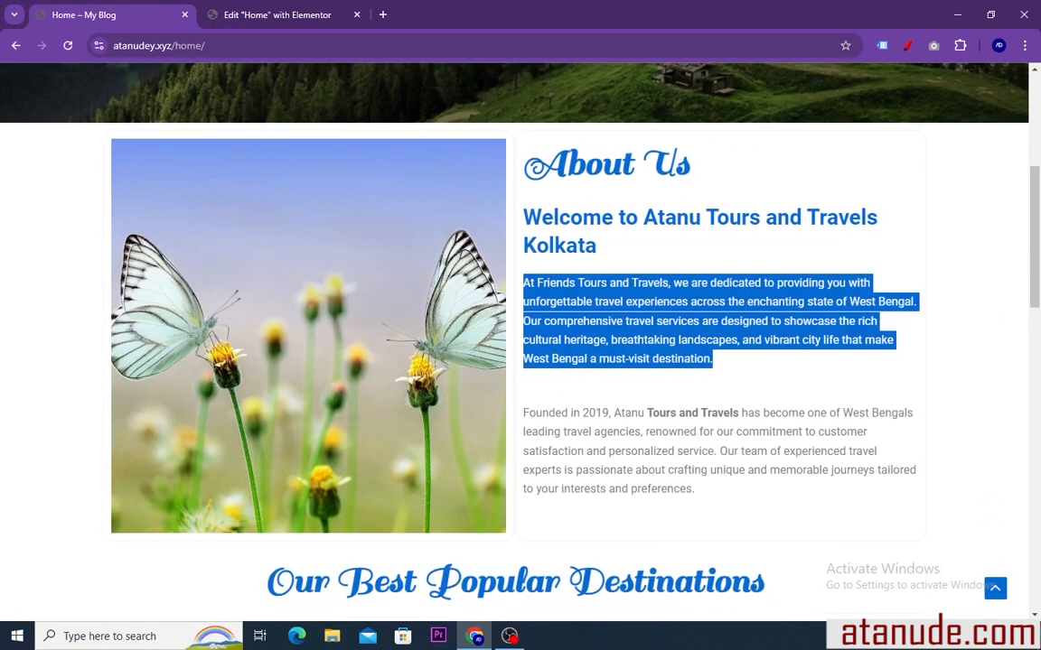
left_click_drag(524, 413, 766, 499)
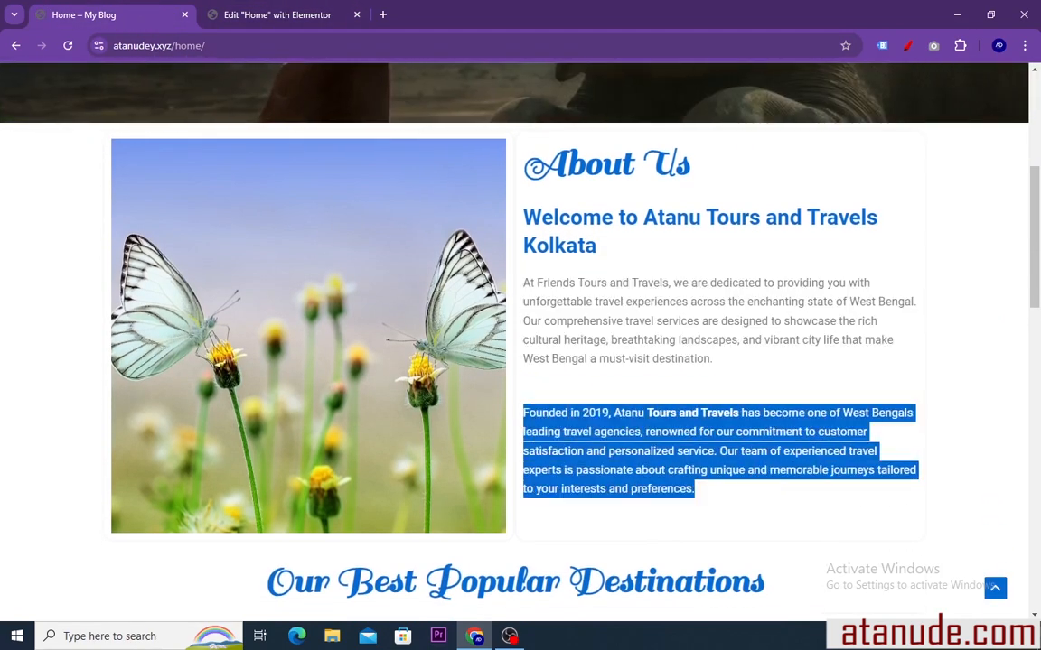
right_click(654, 434)
left_click(658, 441)
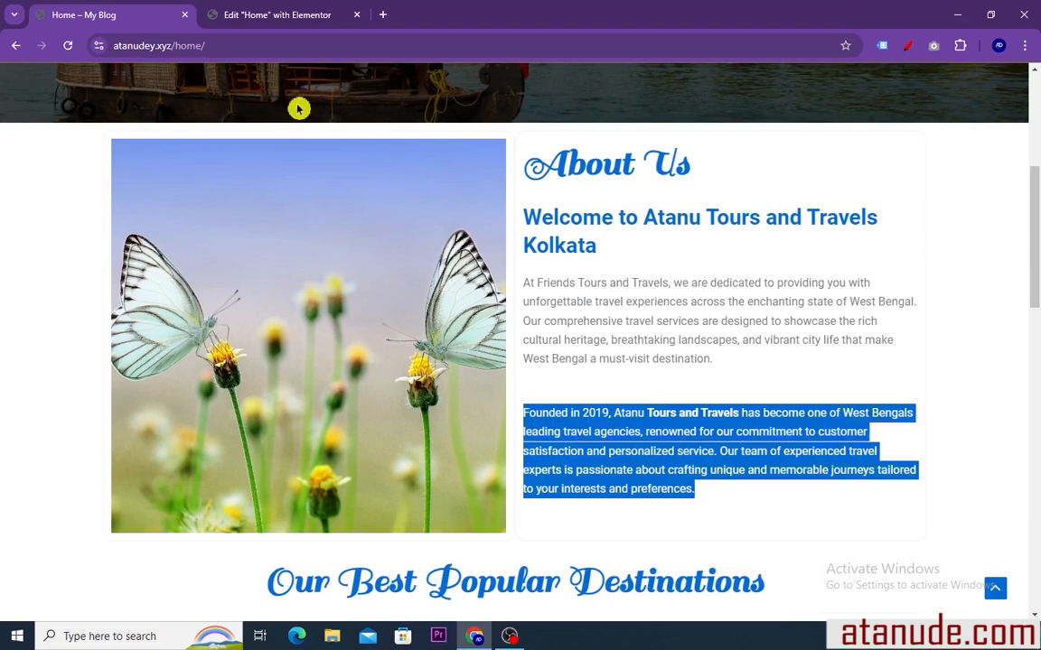
left_click(293, 16)
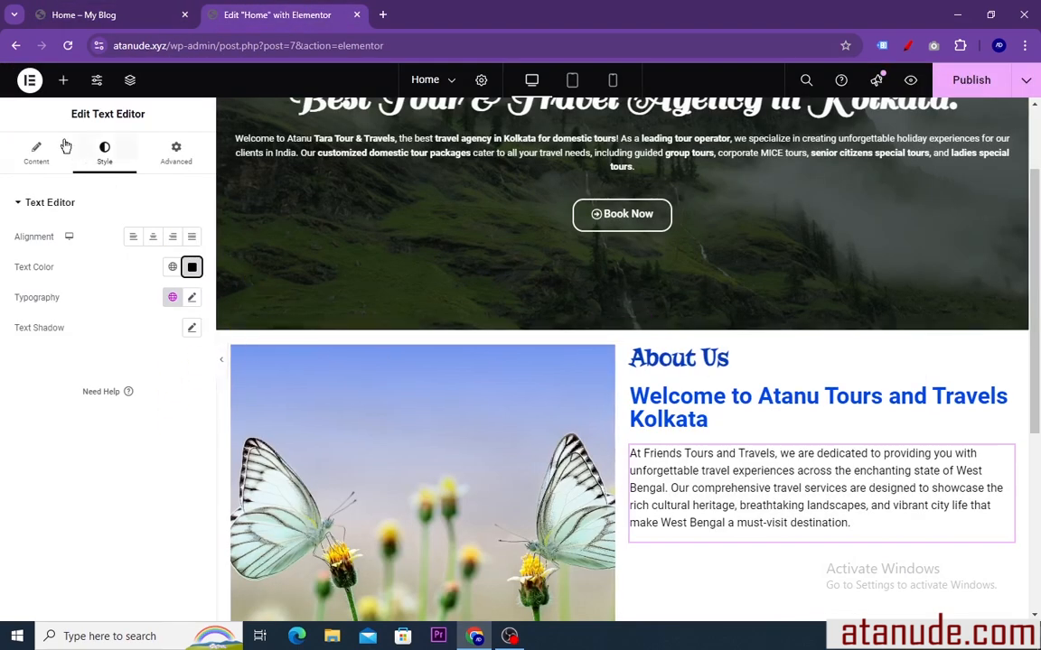
Add a second Text Editor widget below the first paragraph and replace its placeholder text with the copied "Founded in 2019" paragraph
left_click(59, 82)
scroll(108, 344, "down", 4)
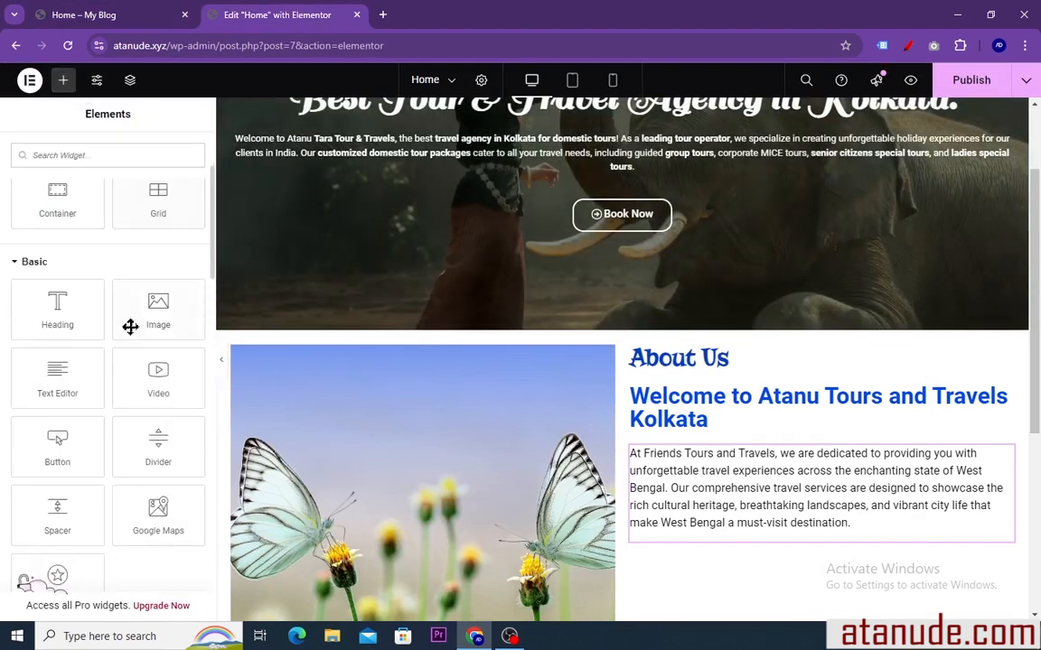
left_click_drag(61, 311, 734, 542)
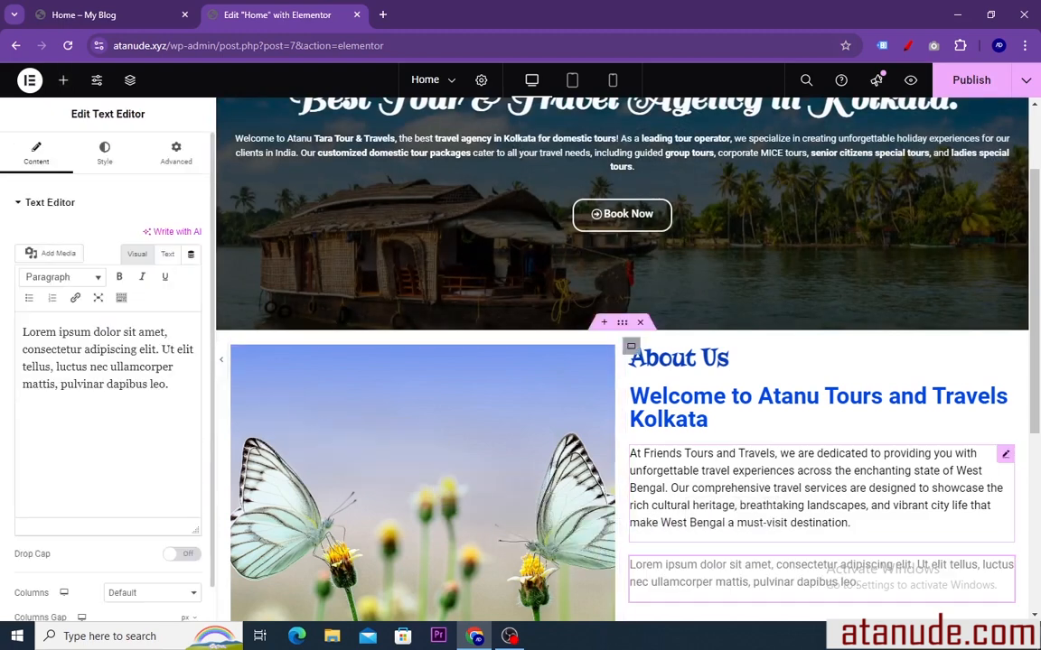
scroll(678, 494, "down", 1)
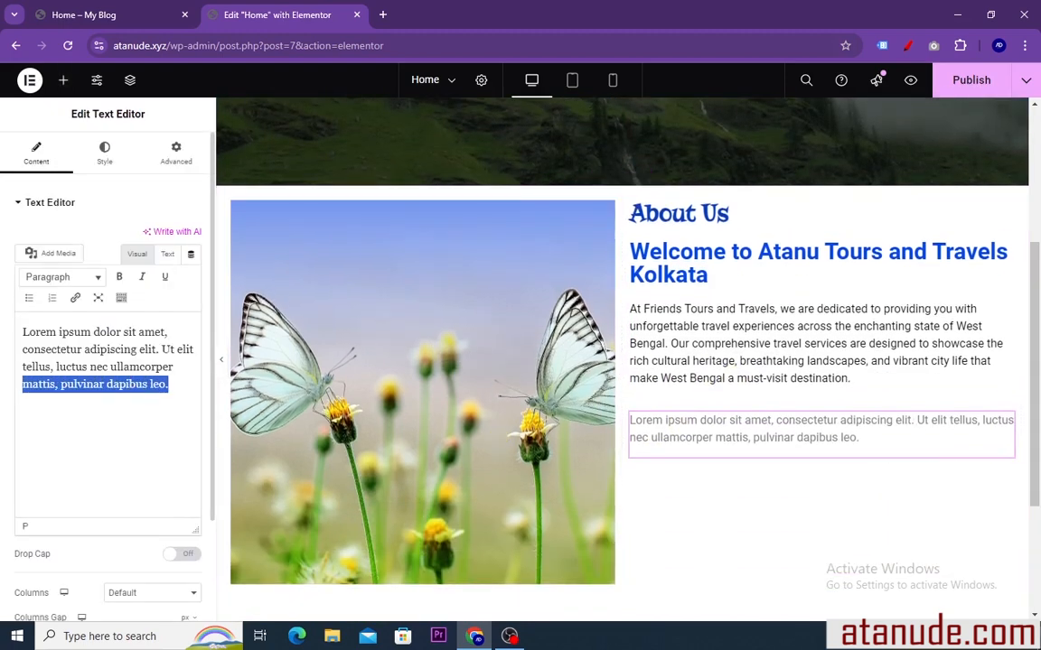
left_click_drag(27, 384, 12, 300)
right_click(50, 348)
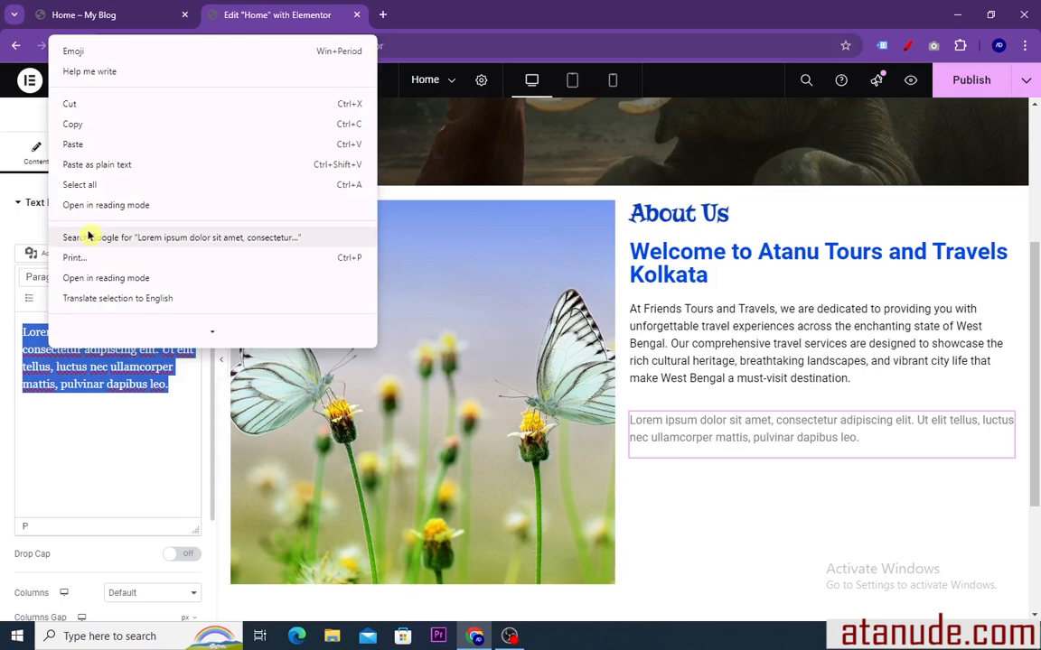
left_click(72, 147)
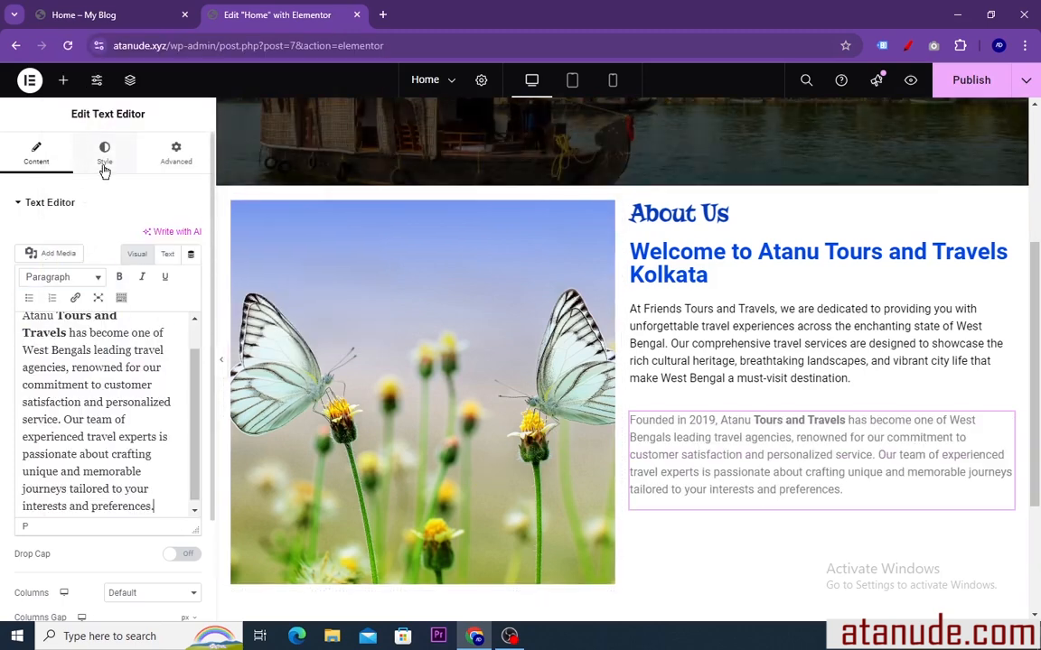
Set the text color of the "Founded in 2019" paragraph to black, #000000
left_click(104, 154)
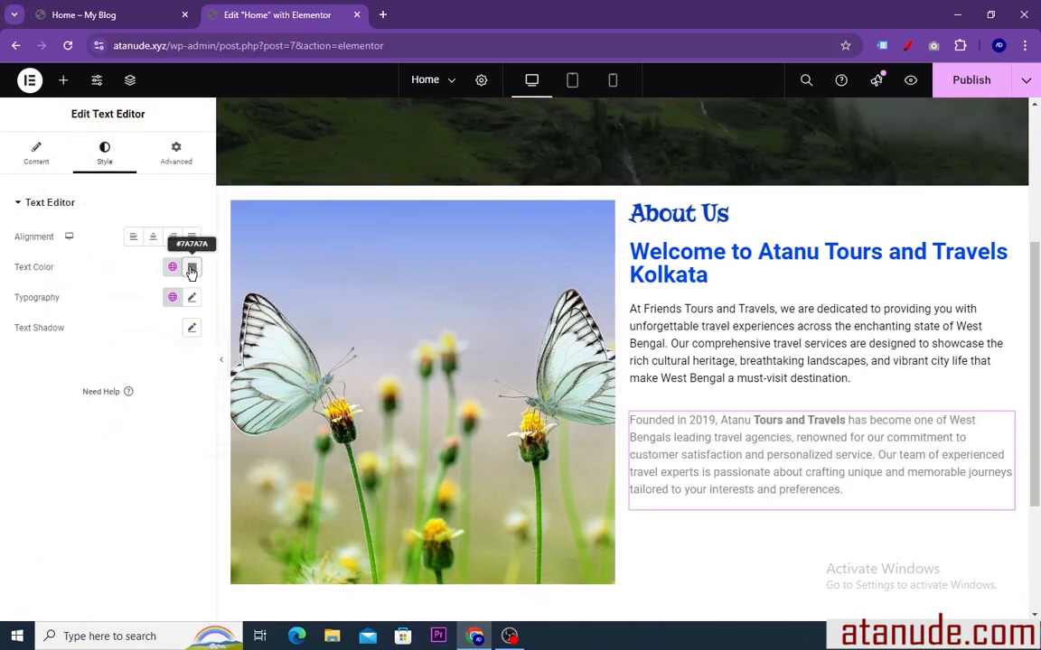
left_click(191, 267)
left_click_drag(111, 382, 113, 434)
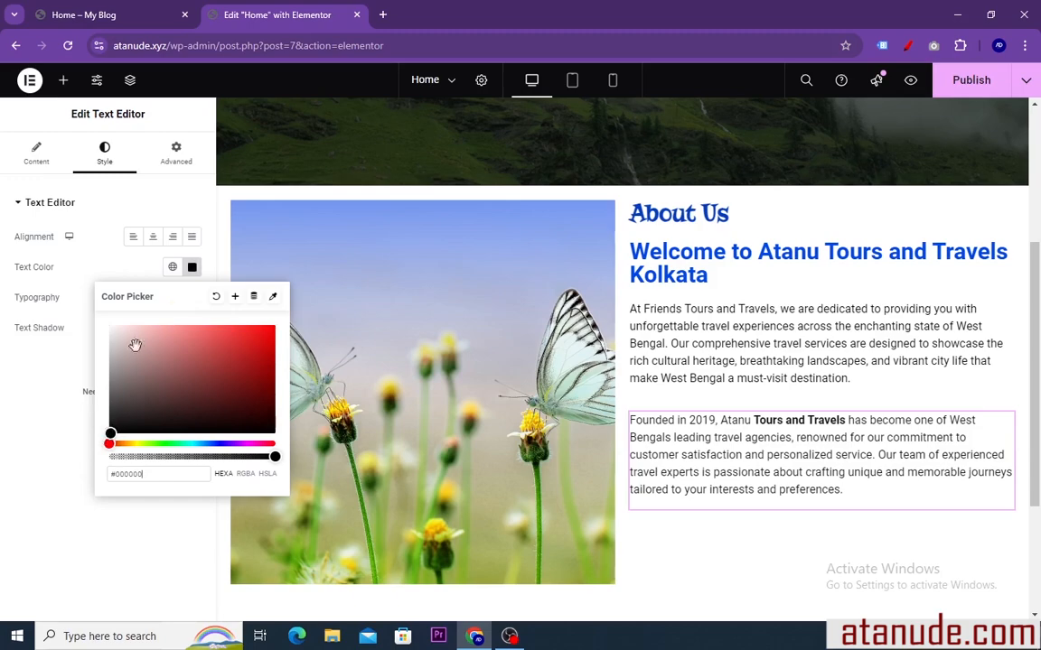
left_click(192, 269)
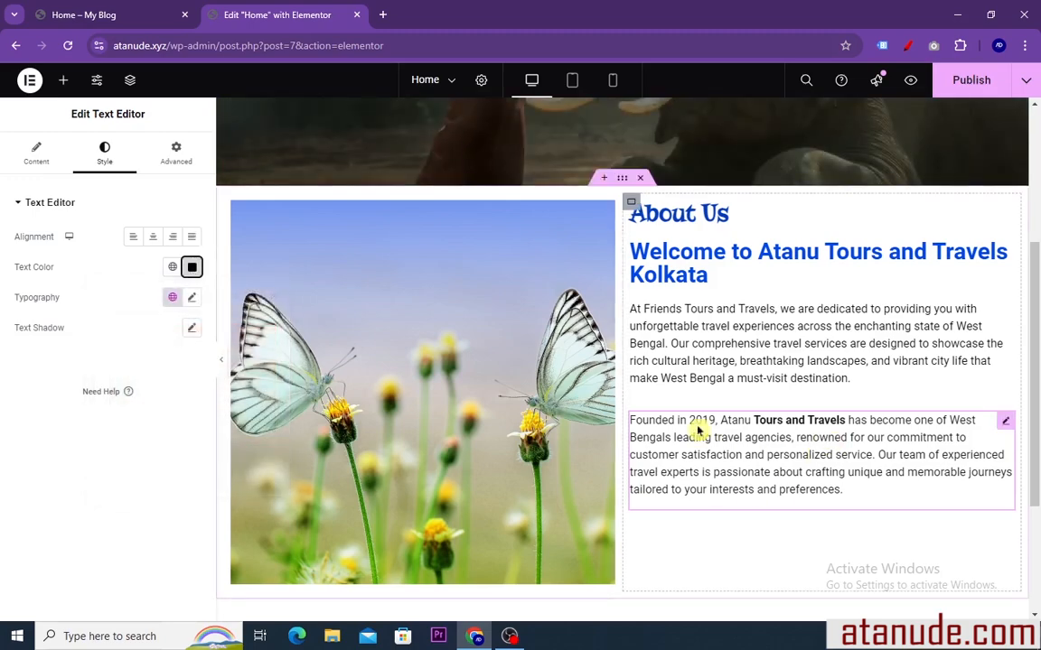
Review the rebuilt hero and About Us sections, compare them with the reference page, and examine its Our Best Popular Destinations section
scroll(722, 438, "up", 2)
scroll(711, 444, "down", 2)
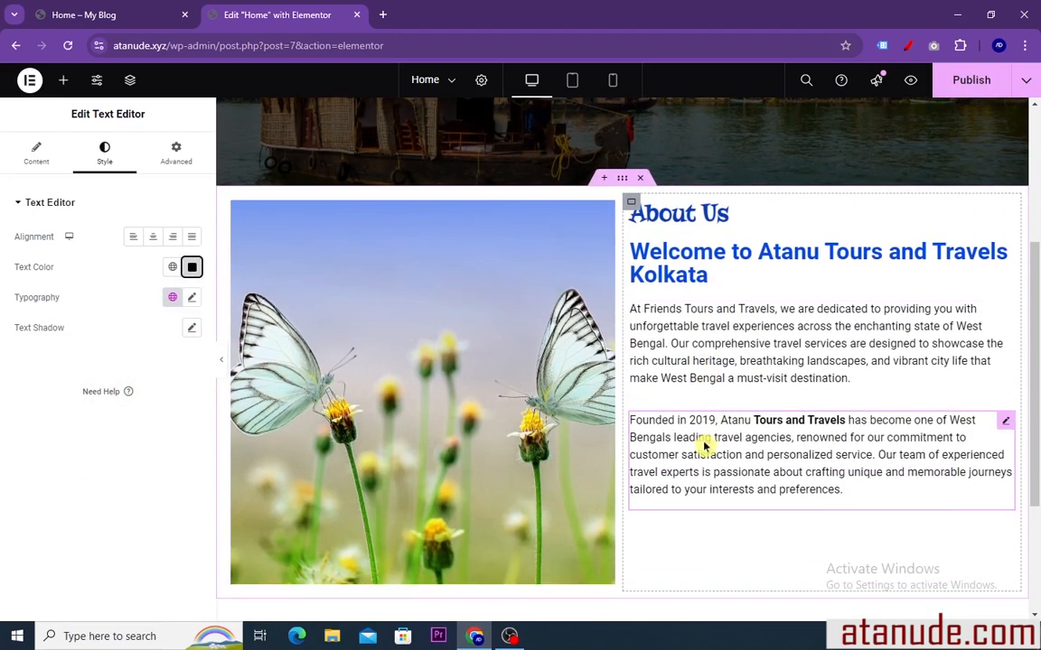
scroll(696, 441, "up", 1)
scroll(697, 441, "down", 2)
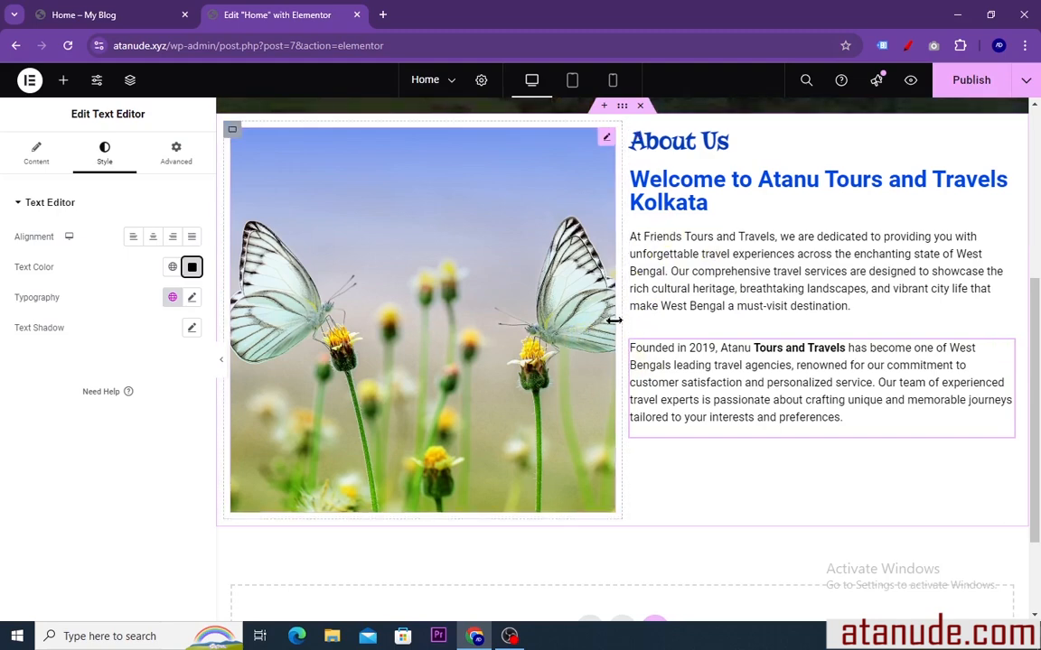
scroll(409, 318, "up", 1)
scroll(435, 318, "up", 3)
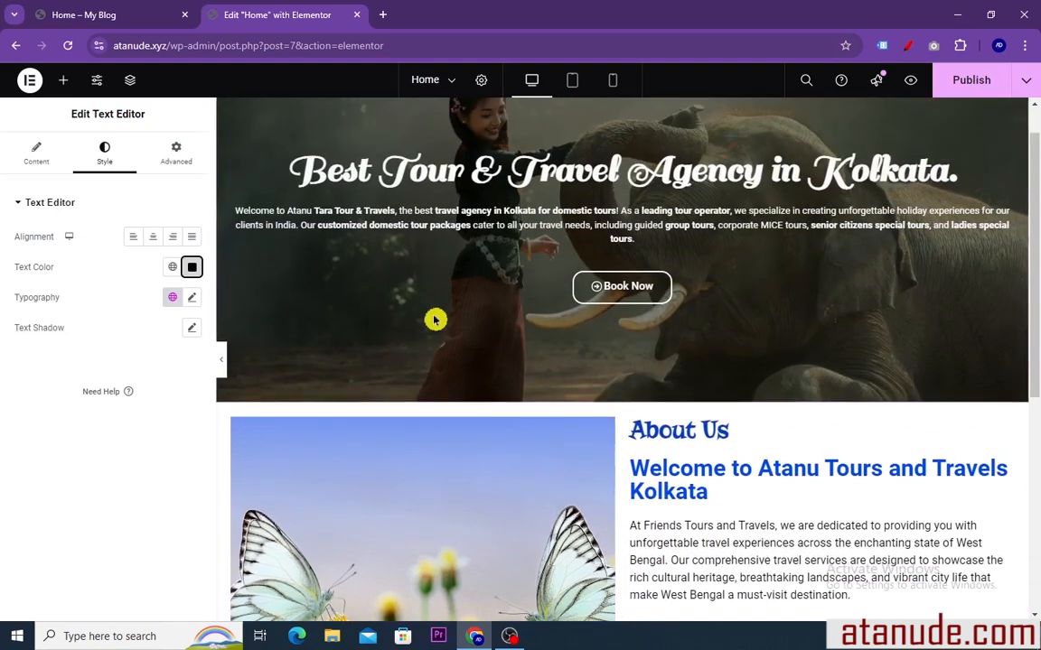
scroll(435, 318, "down", 2)
left_click(136, 13)
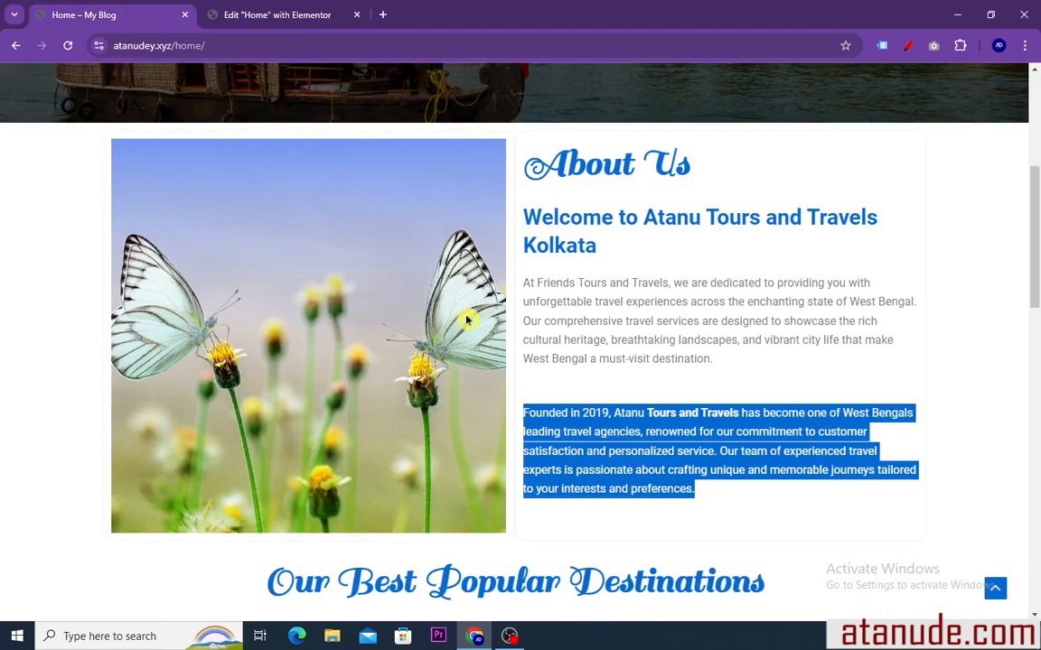
scroll(413, 318, "up", 5)
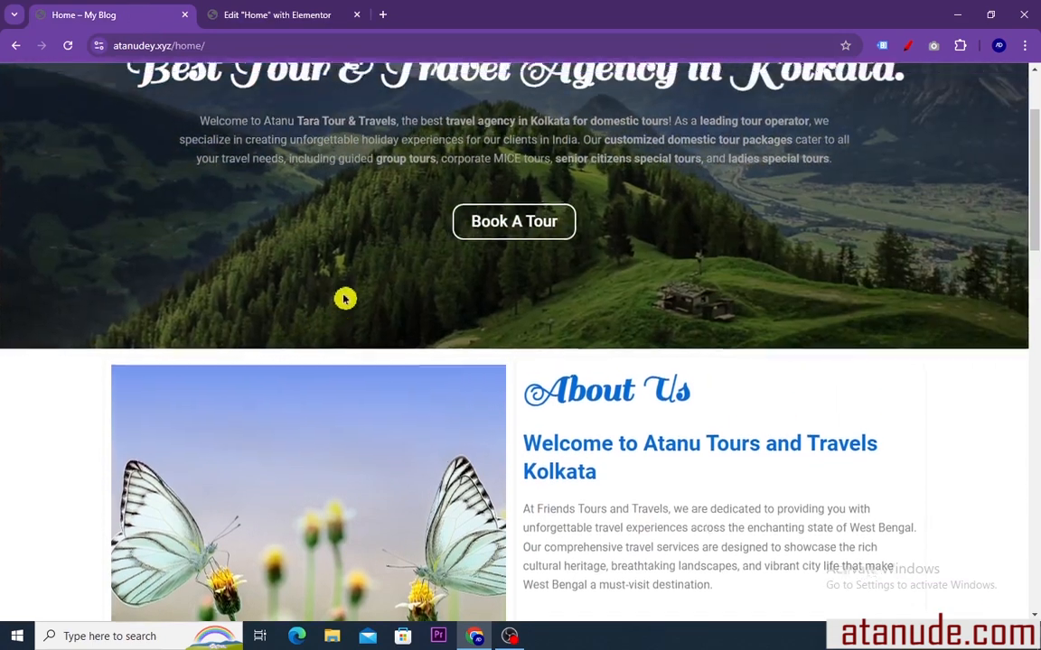
scroll(455, 314, "down", 5)
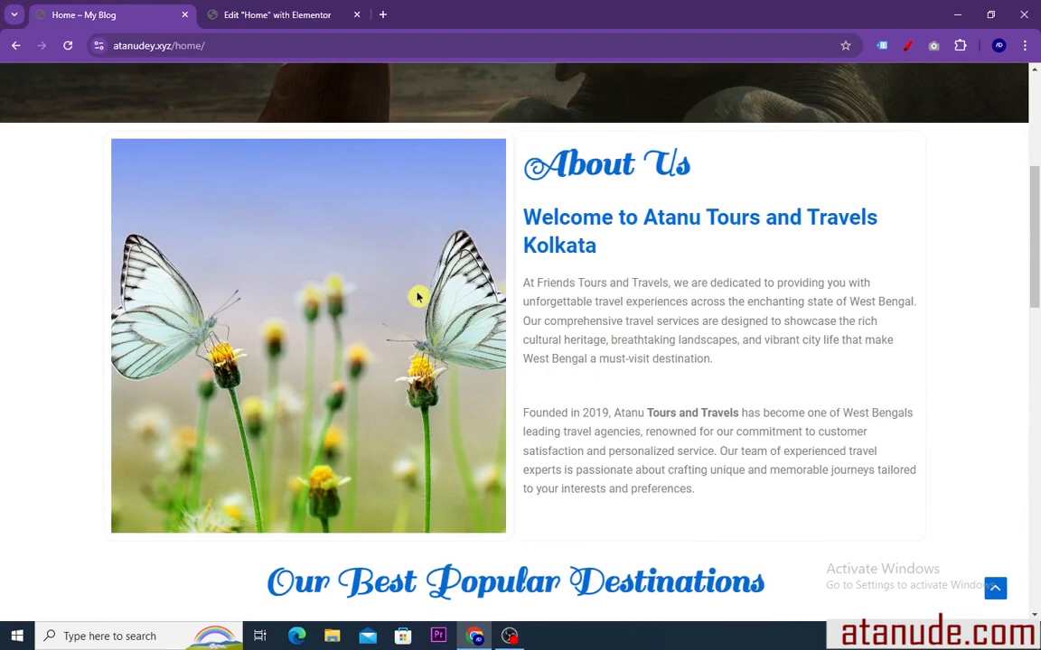
scroll(479, 271, "down", 3)
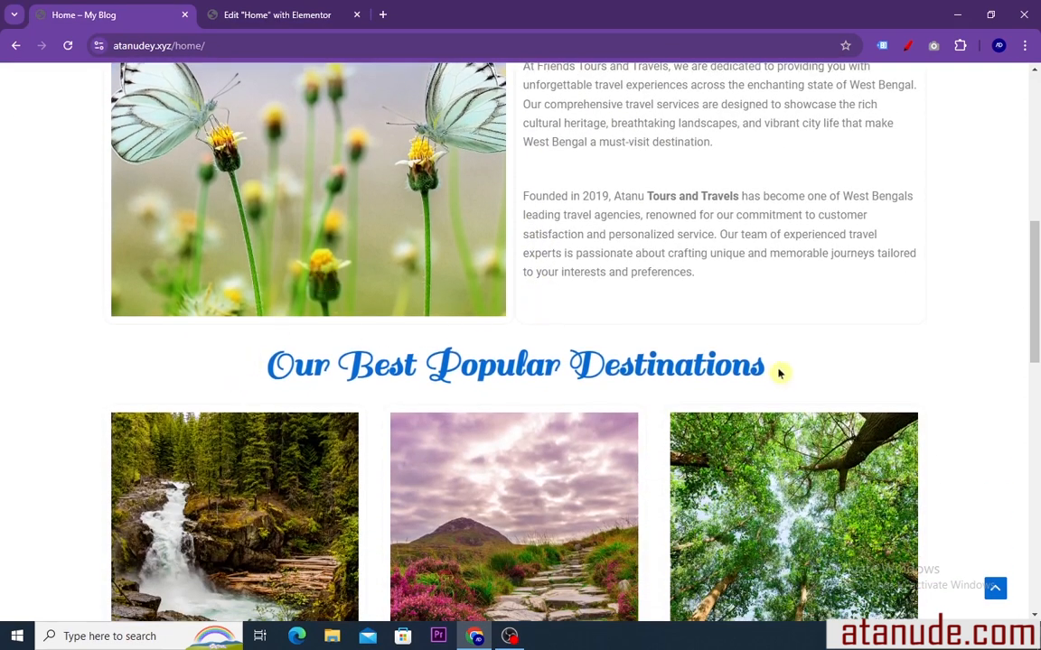
Copy the "Our Best Popular Destinations" heading text from the reference page and return to the Elementor editor
left_click_drag(779, 372, 257, 366)
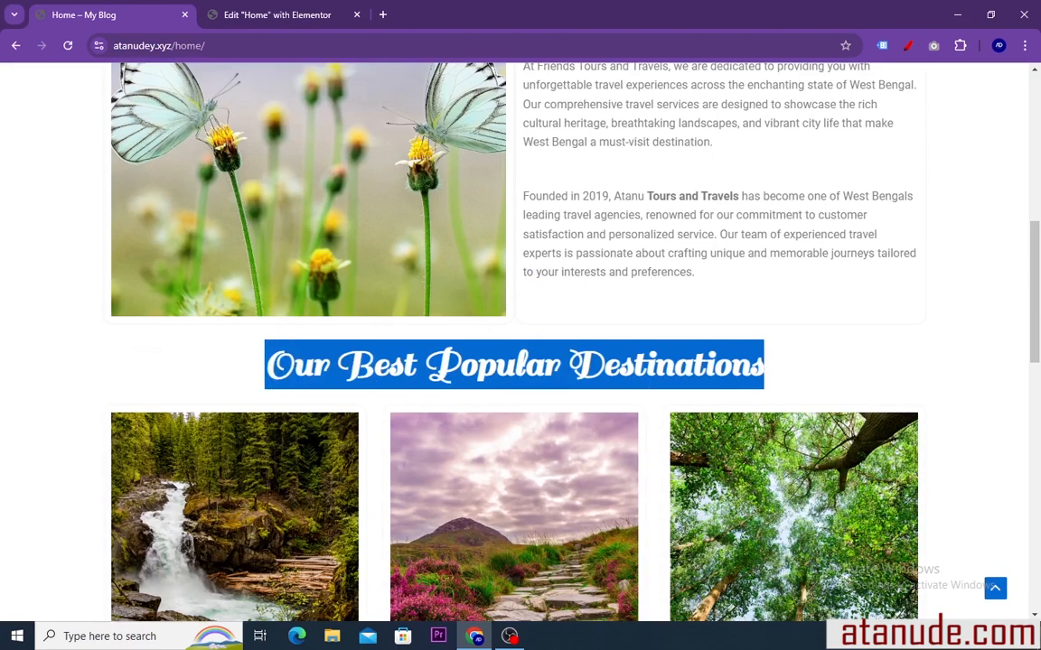
right_click(430, 379)
left_click(457, 394)
left_click(251, 15)
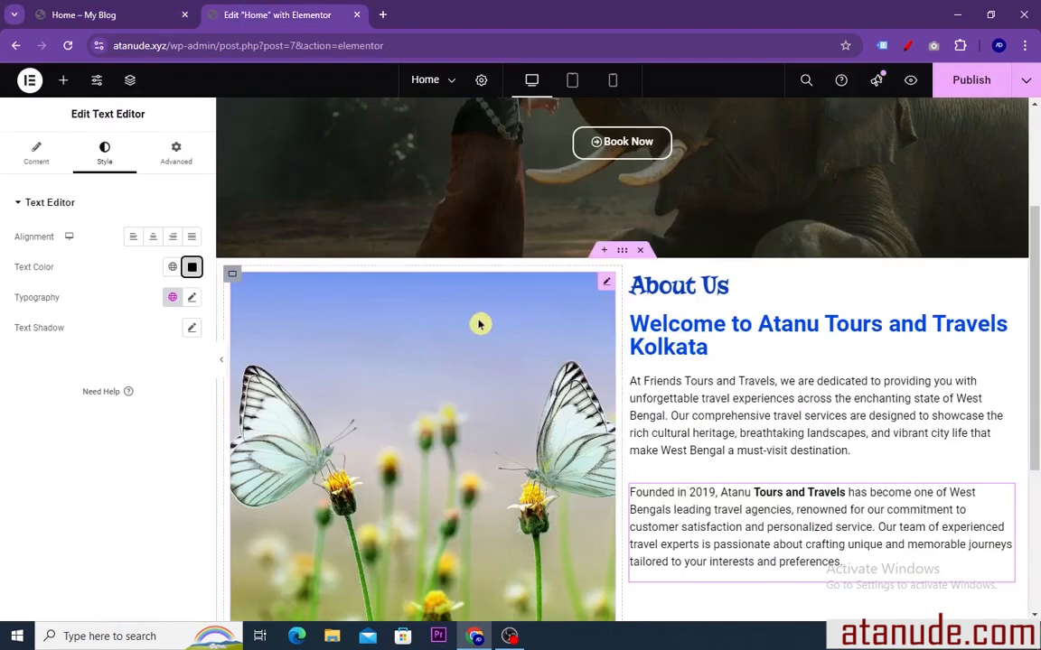
Add a new single-column flexbox container with downward direction below the About Us section
scroll(469, 323, "down", 3)
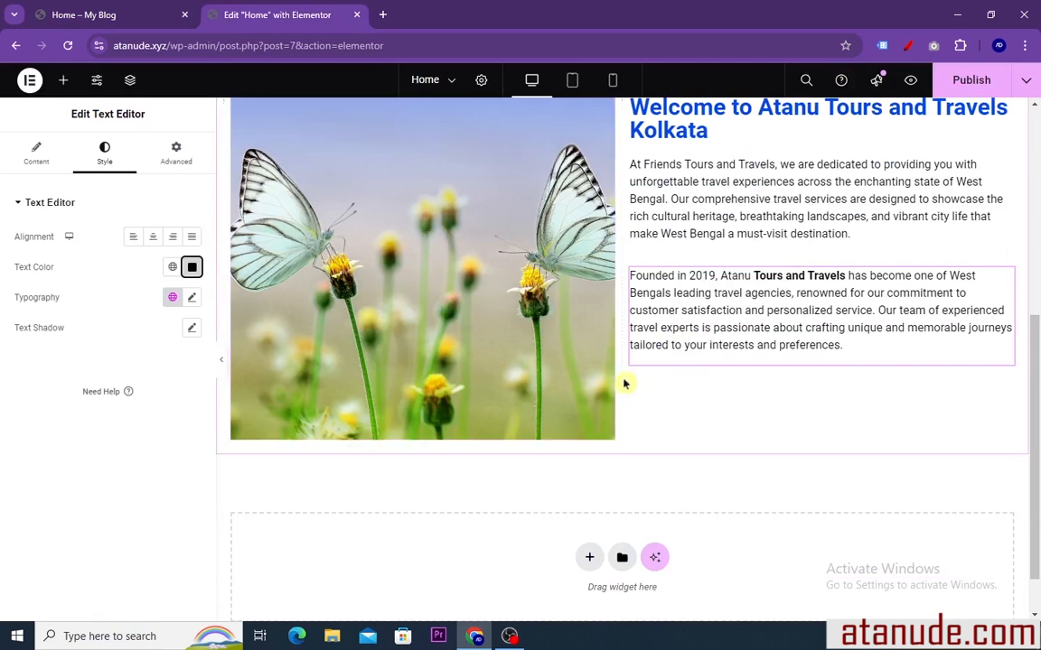
left_click(588, 560)
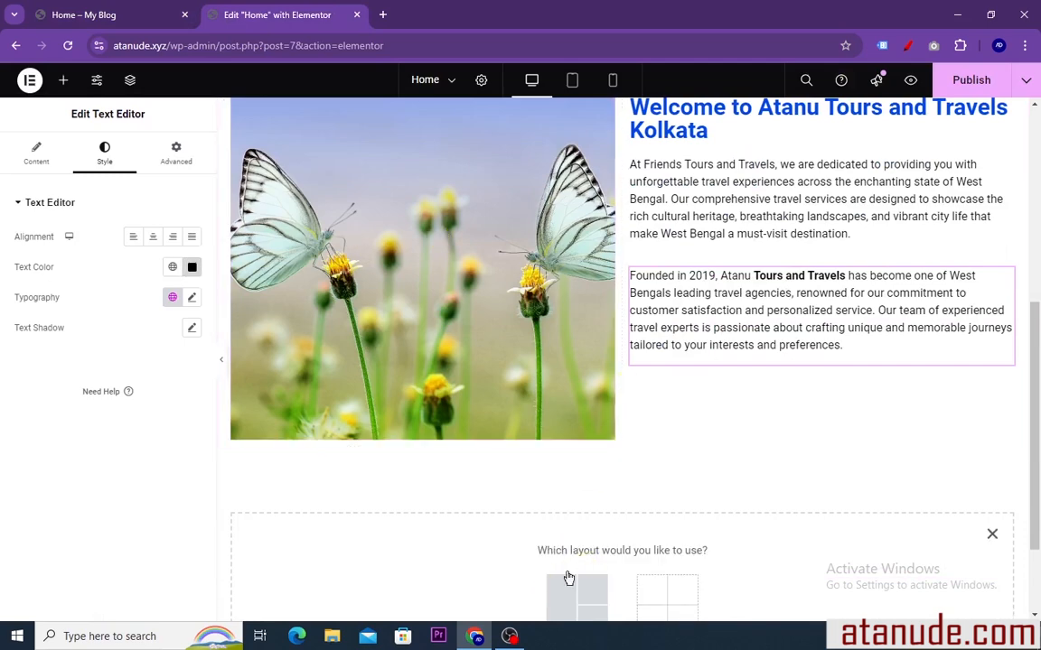
scroll(569, 542, "down", 1)
left_click(571, 490)
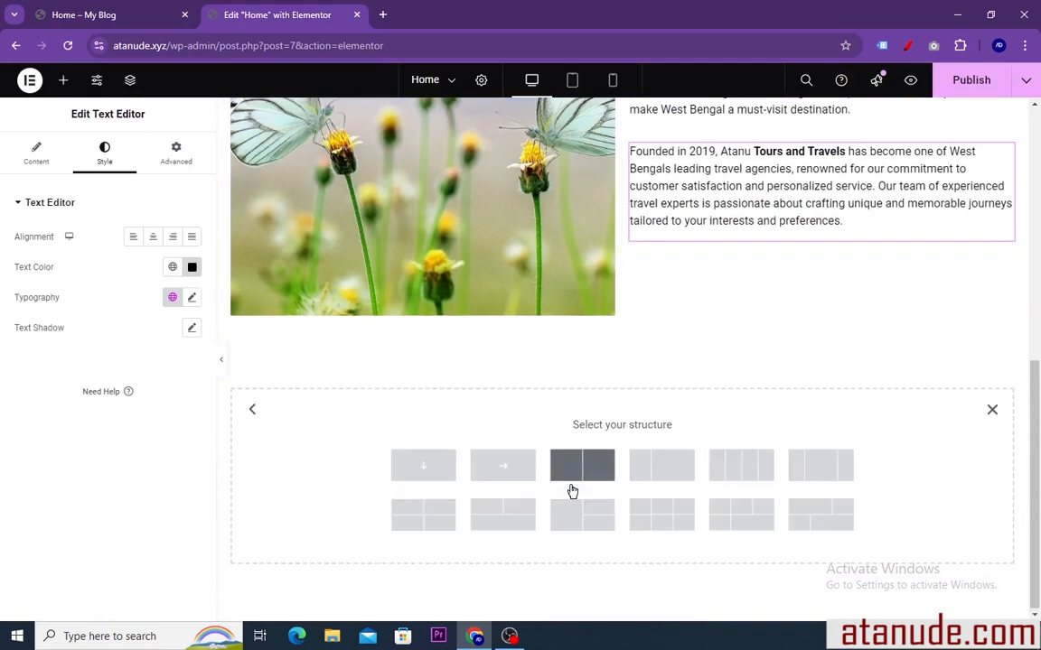
left_click(425, 466)
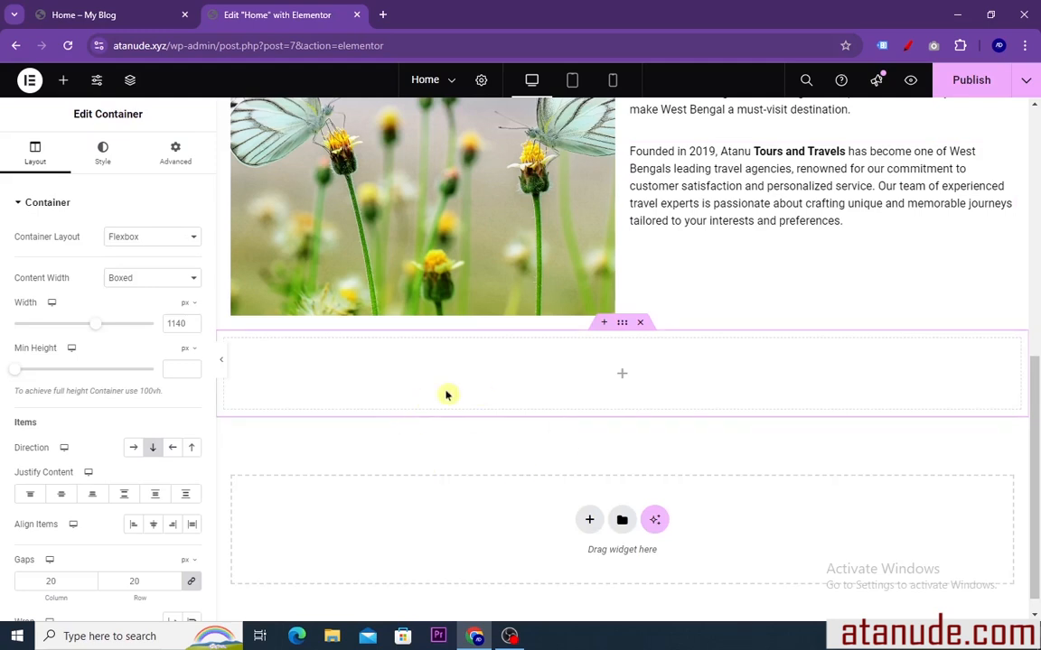
Add a Heading widget to the new container and replace its placeholder title with the copied "Our Best Popular Destinations"
left_click(64, 82)
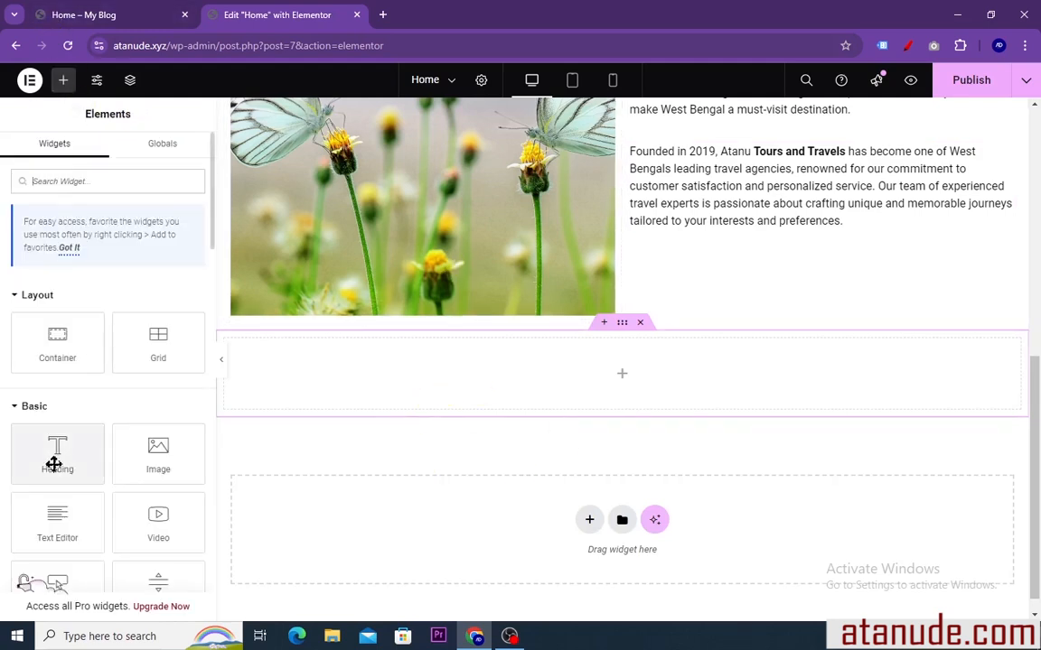
left_click_drag(54, 461, 437, 393)
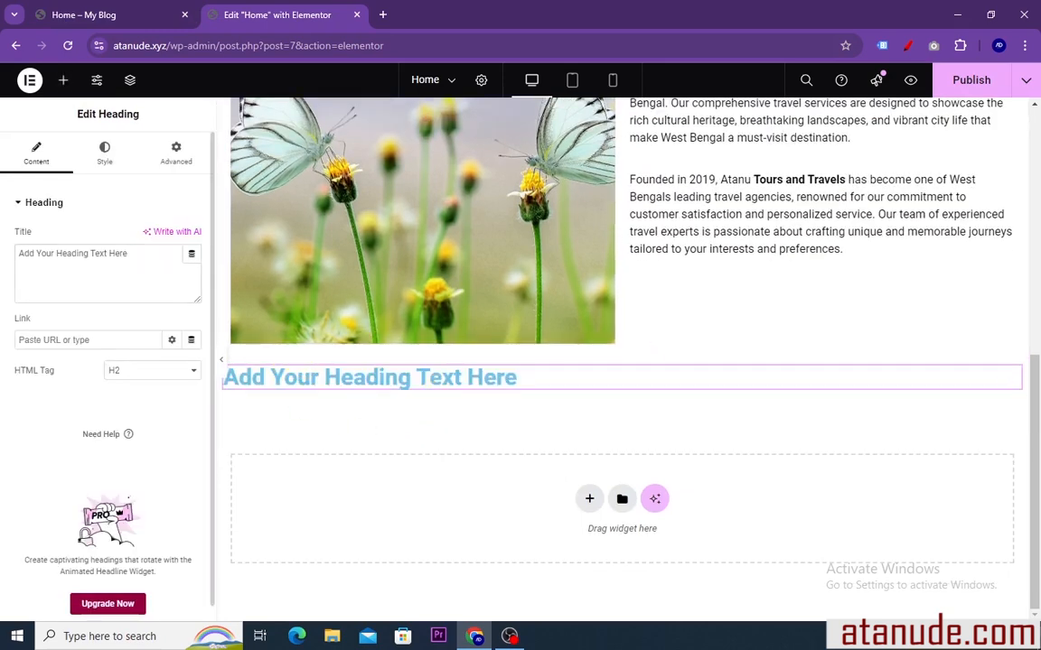
left_click_drag(131, 253, 12, 262)
right_click(36, 257)
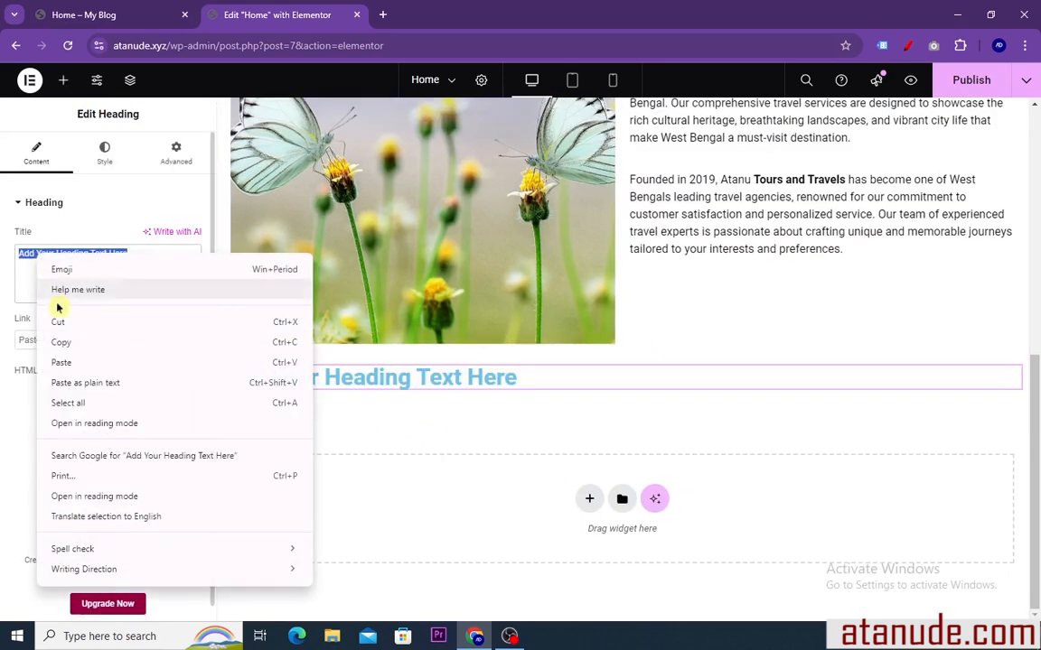
left_click(59, 362)
Copy the hero heading "Best Tour & Travel Agency in Kolkata." and paste its style onto the "Our Best Popular Destinations" heading
scroll(481, 430, "up", 5)
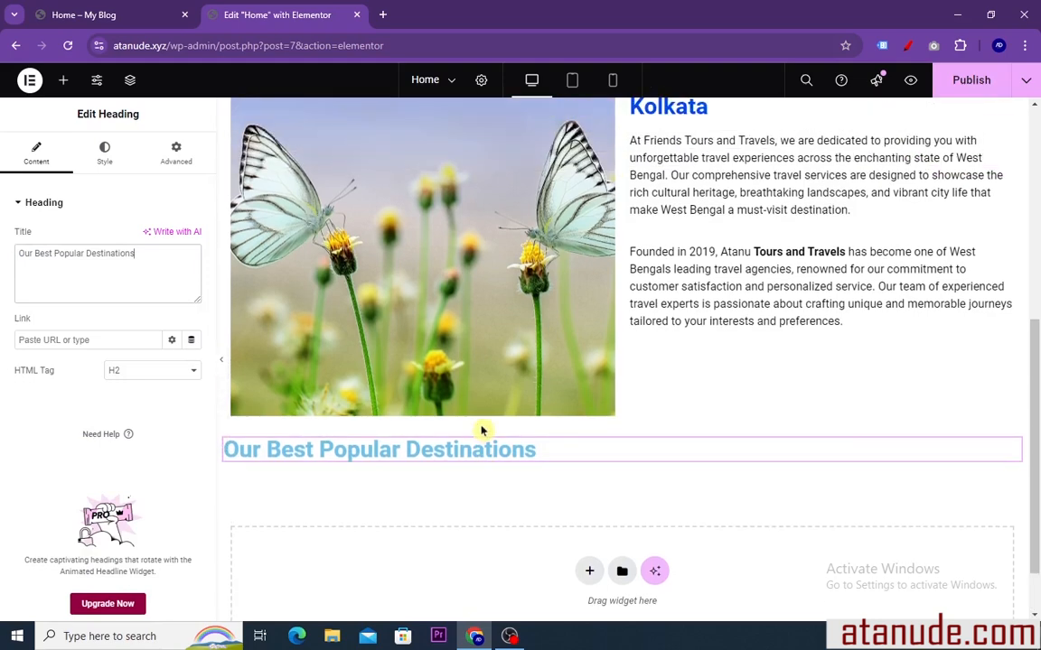
scroll(481, 426, "up", 2)
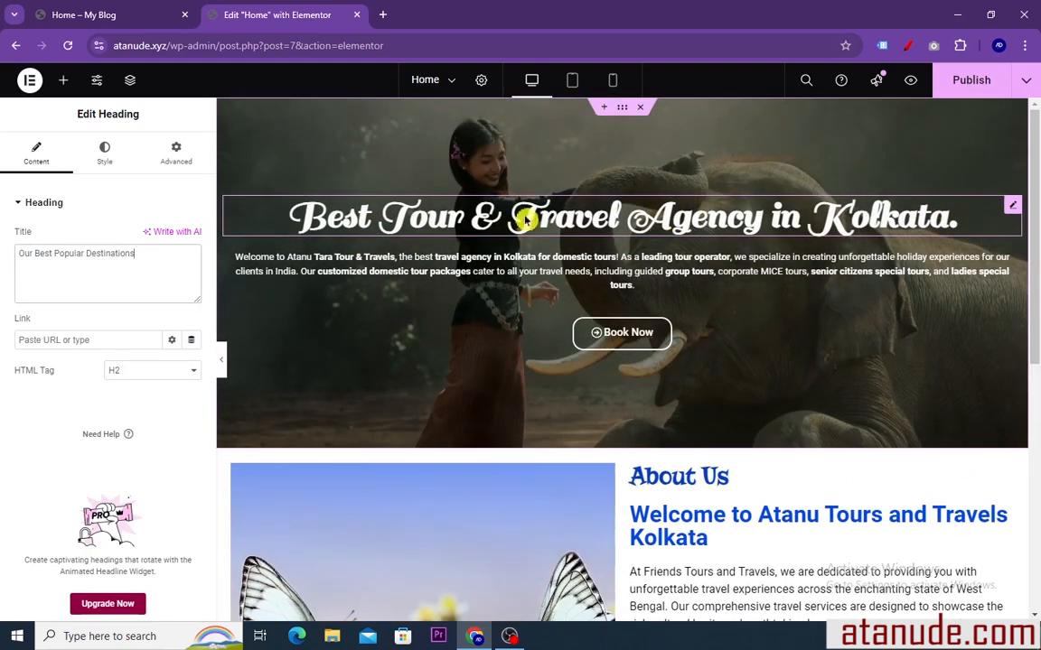
right_click(1012, 209)
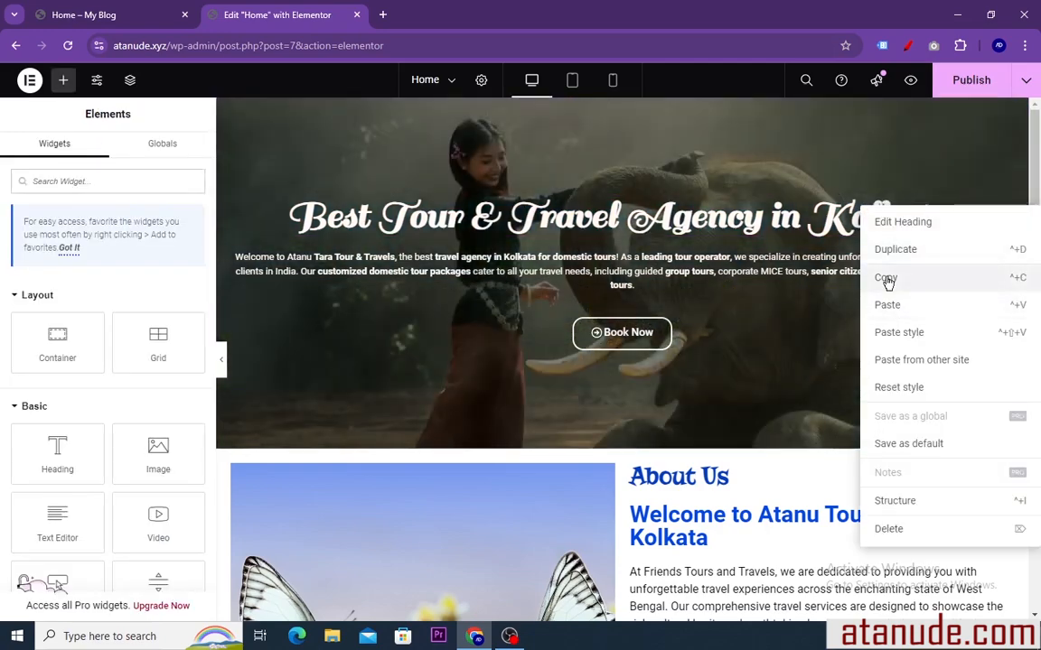
left_click(888, 281)
scroll(627, 255, "down", 5)
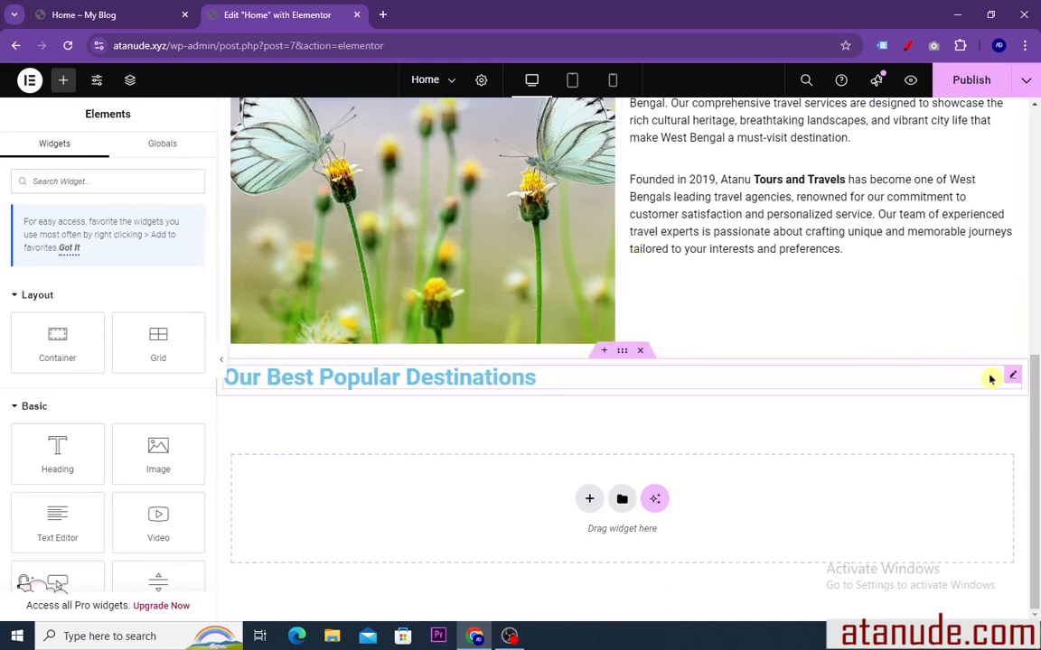
right_click(1012, 380)
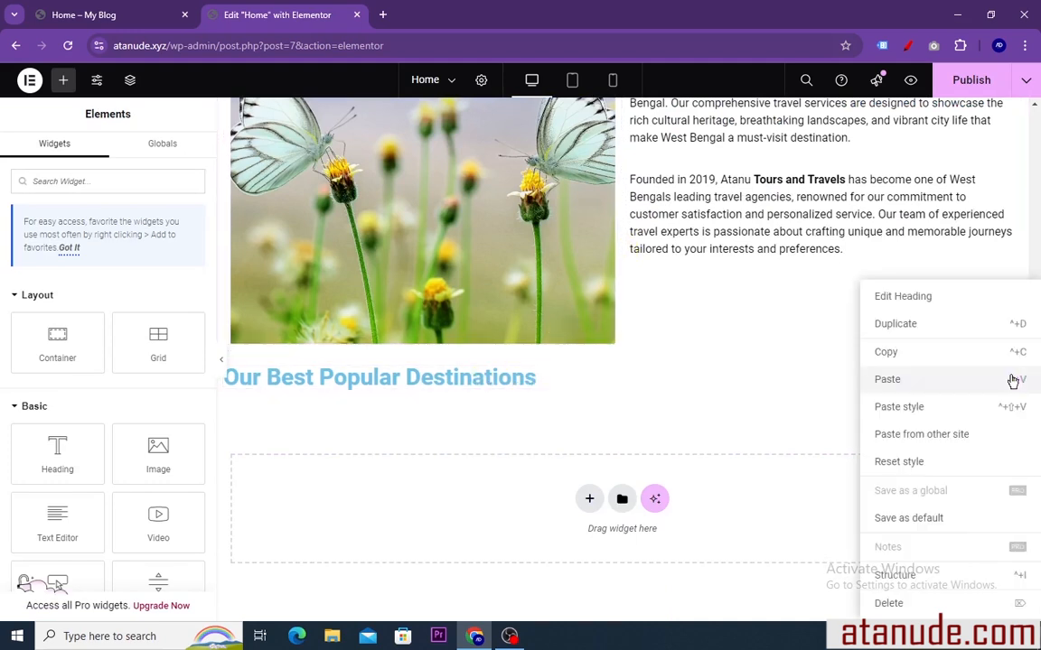
left_click(899, 407)
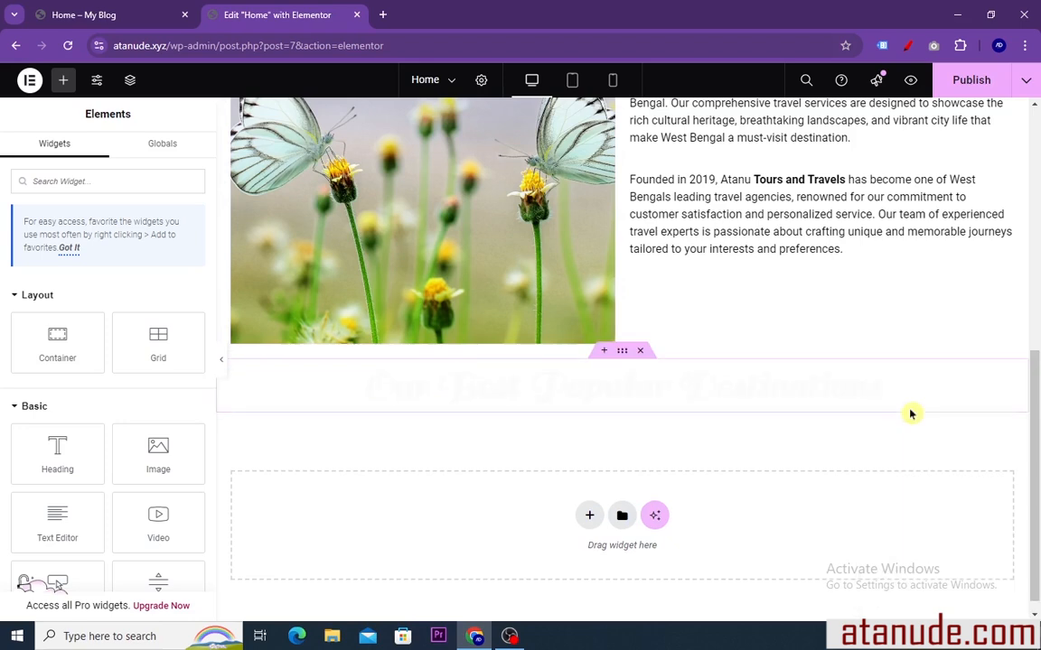
left_click(692, 408)
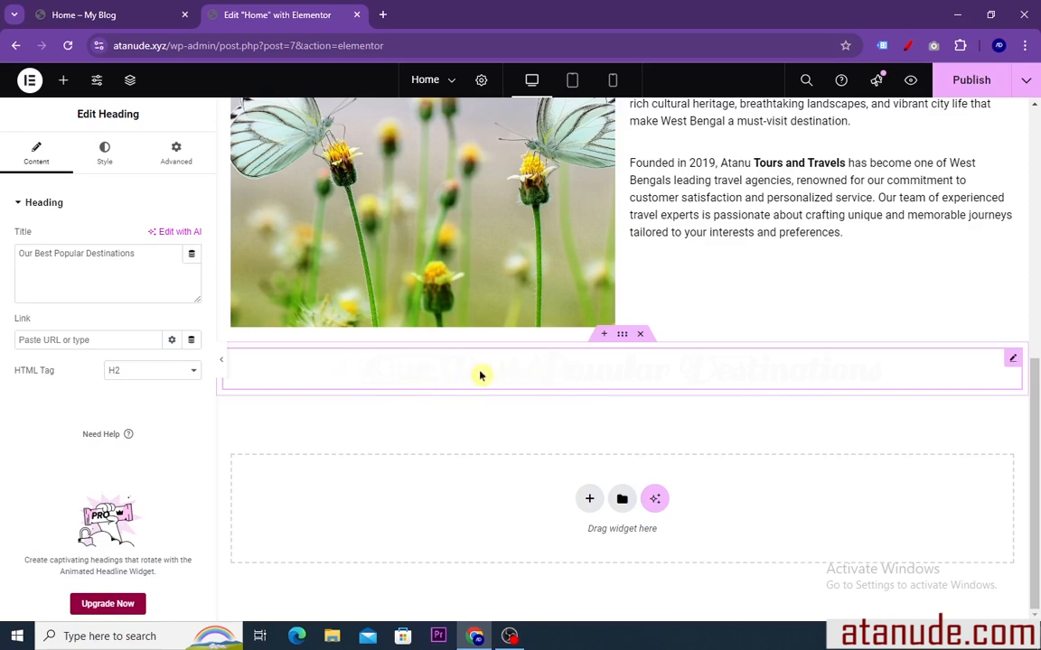
scroll(480, 376, "up", 5)
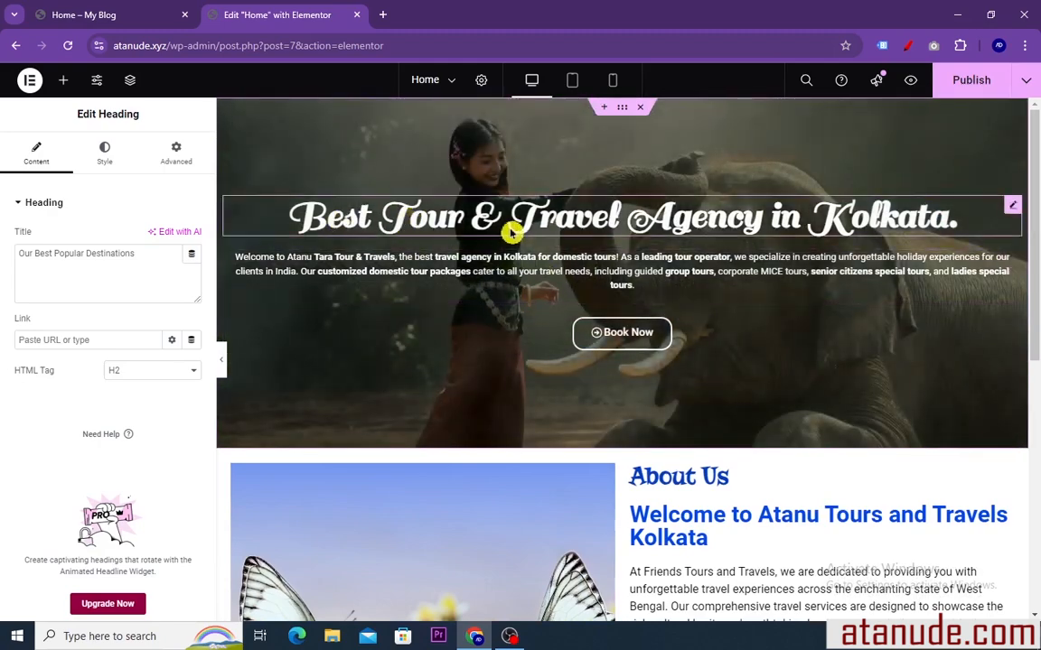
scroll(529, 318, "down", 6)
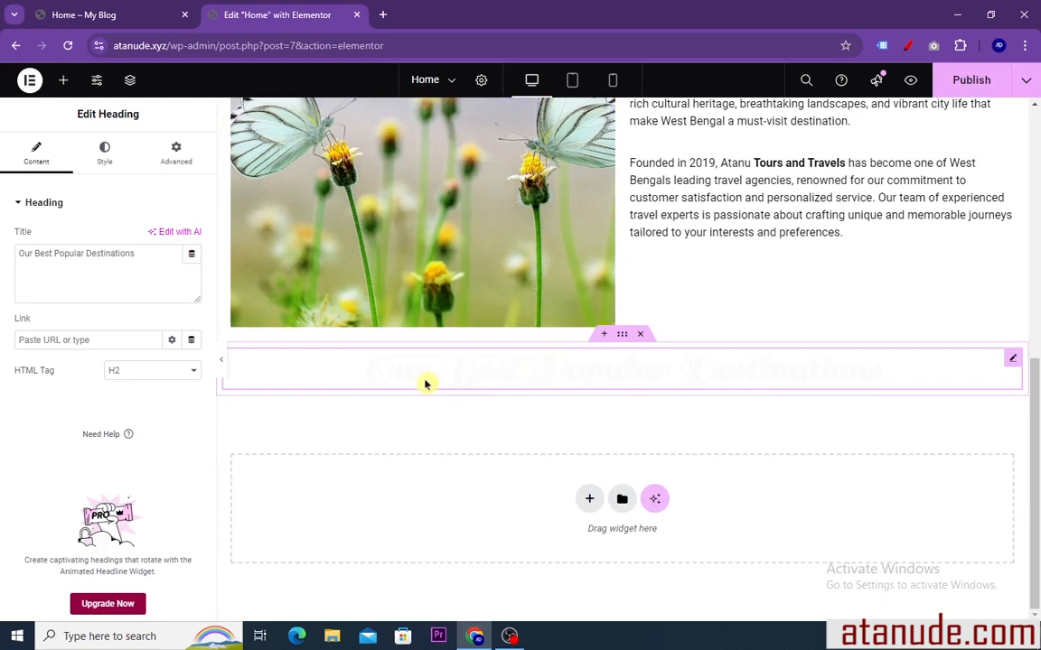
Try a classic dark grey background color on the container holding the "Our Best Popular Destinations" heading
left_click(622, 336)
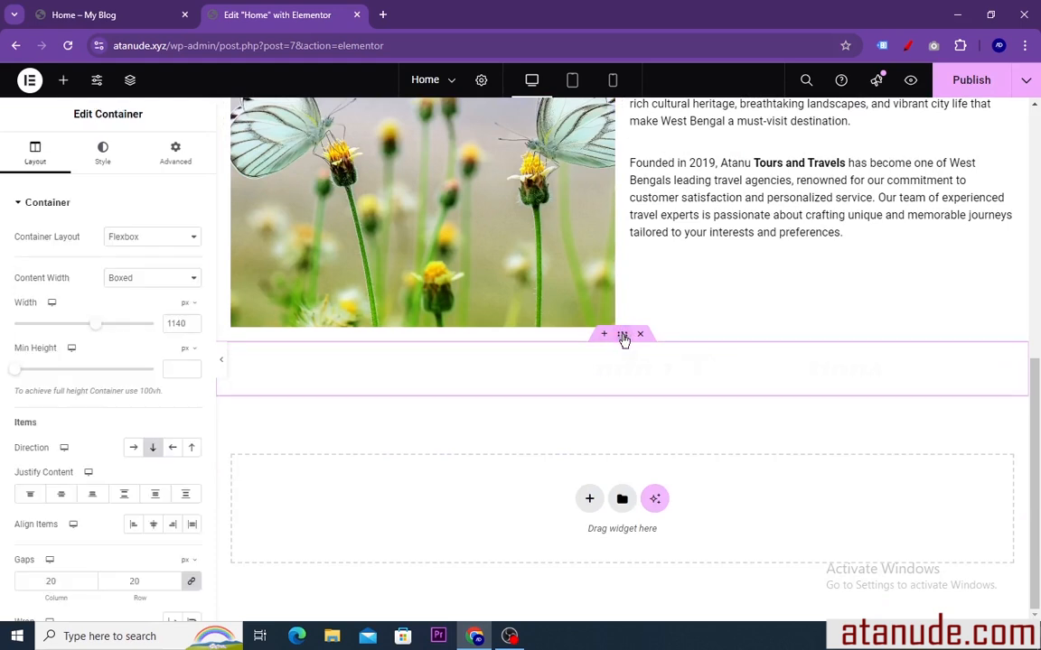
left_click(102, 153)
left_click(134, 269)
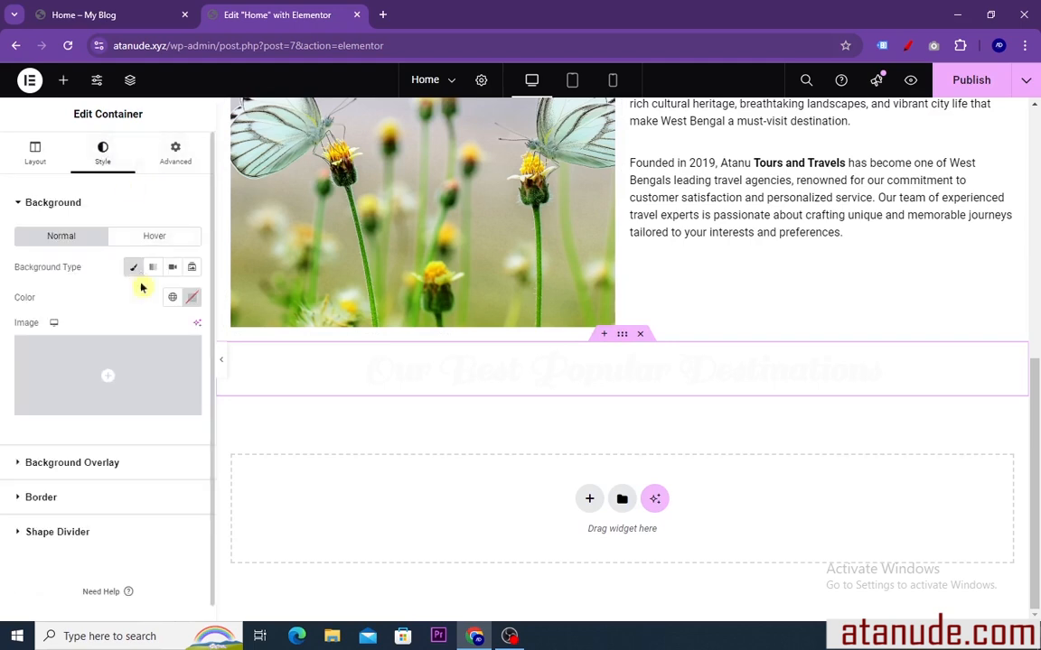
left_click(191, 301)
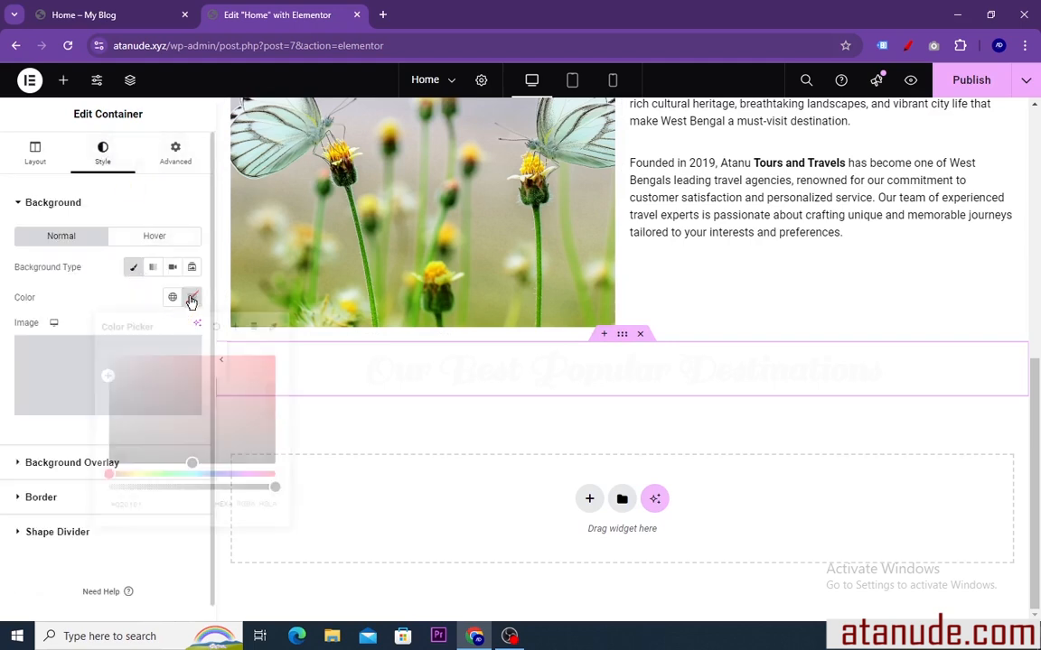
left_click(192, 457)
left_click_drag(192, 457, 114, 421)
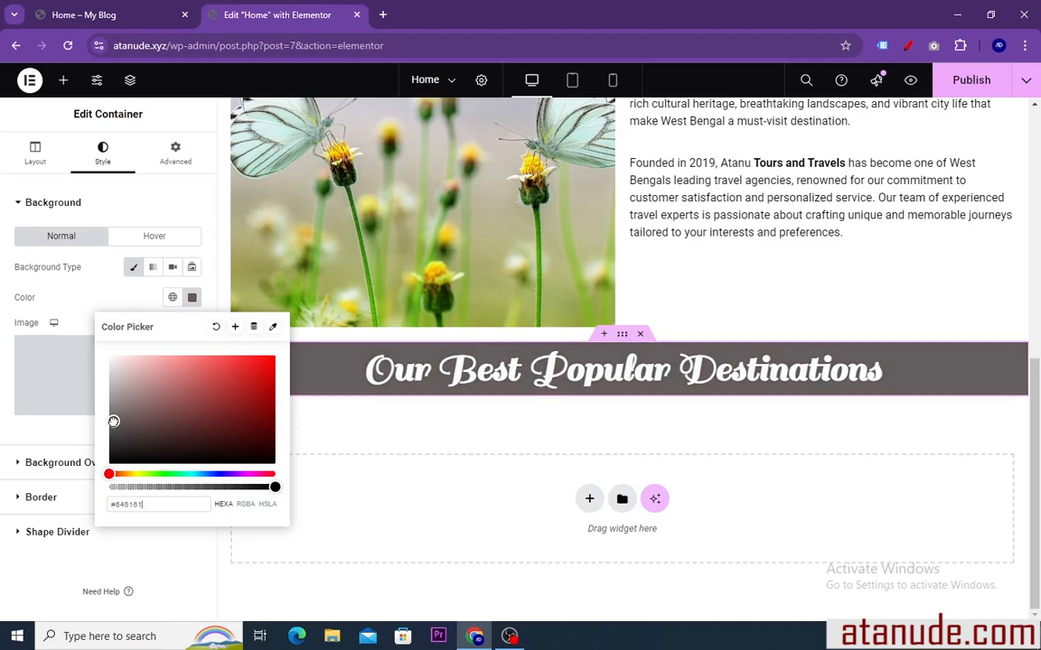
left_click(191, 301)
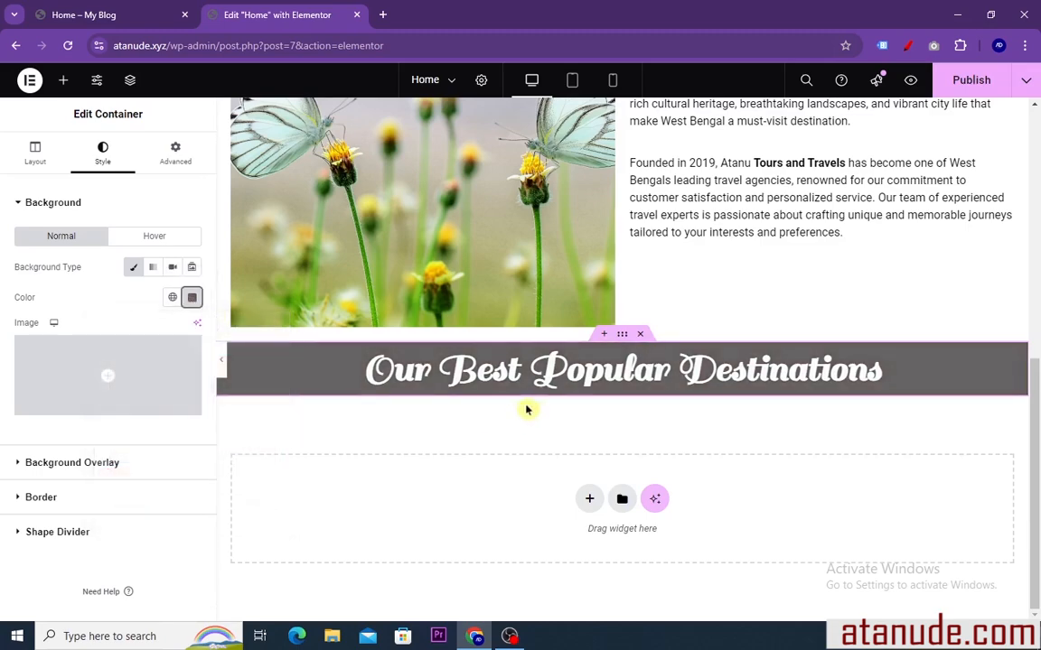
Review the grey band against the sections above and clear the container's background color
scroll(573, 397, "up", 6)
scroll(578, 411, "down", 5)
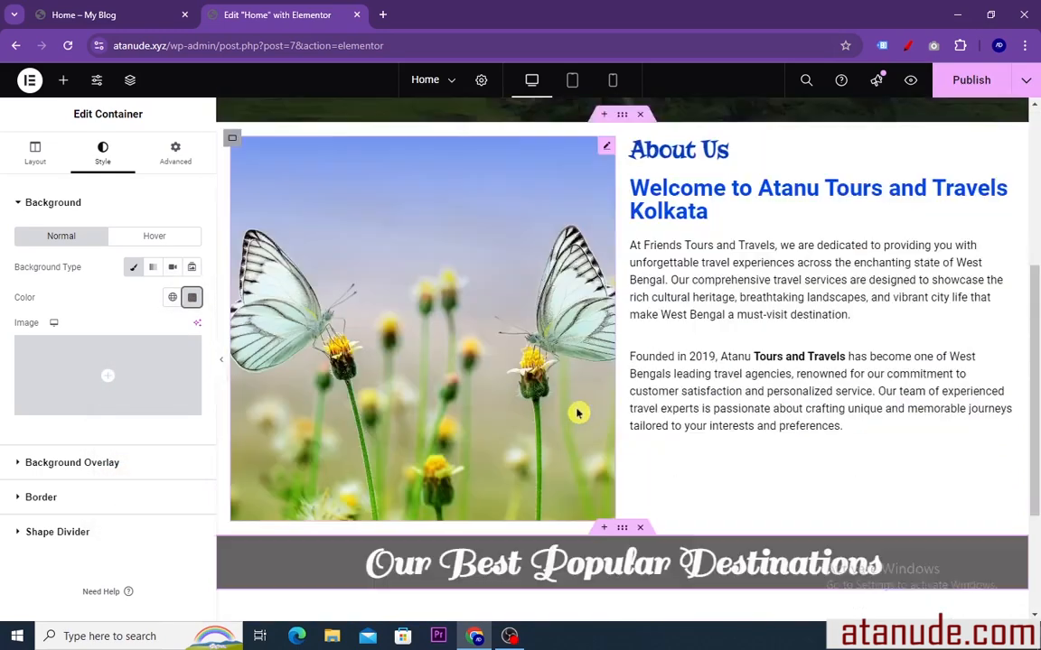
scroll(545, 377, "up", 6)
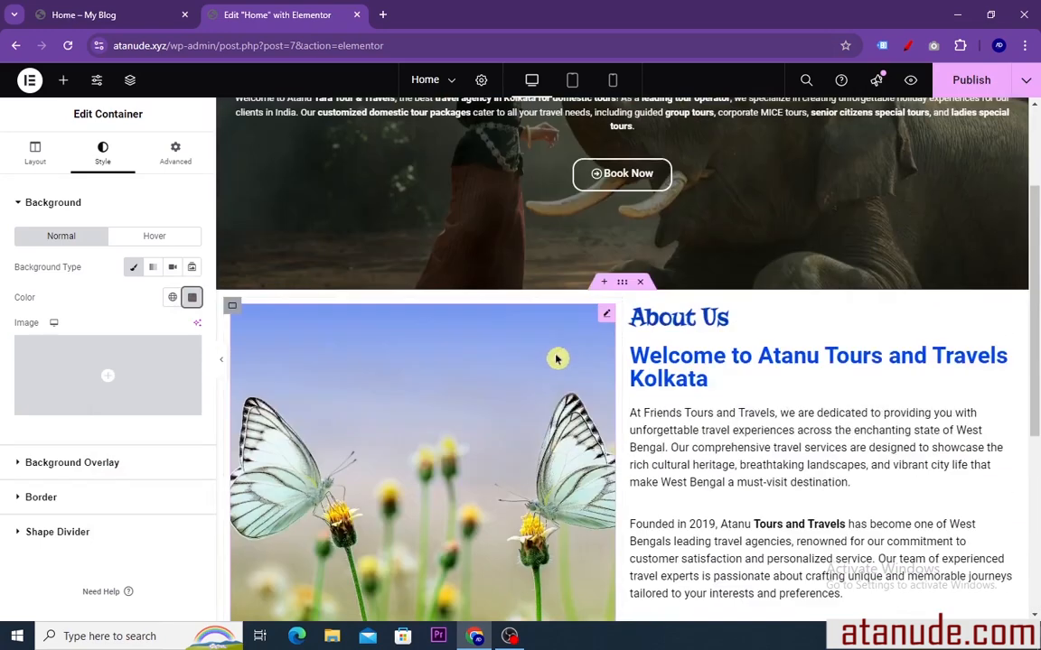
scroll(520, 399, "down", 3)
scroll(529, 395, "down", 2)
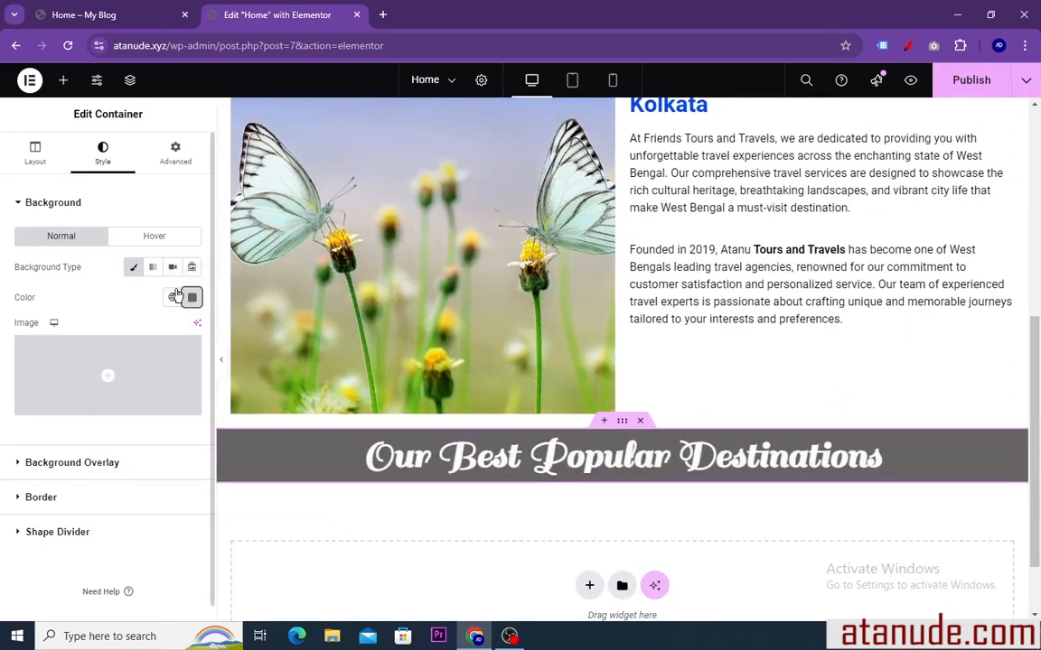
left_click(191, 298)
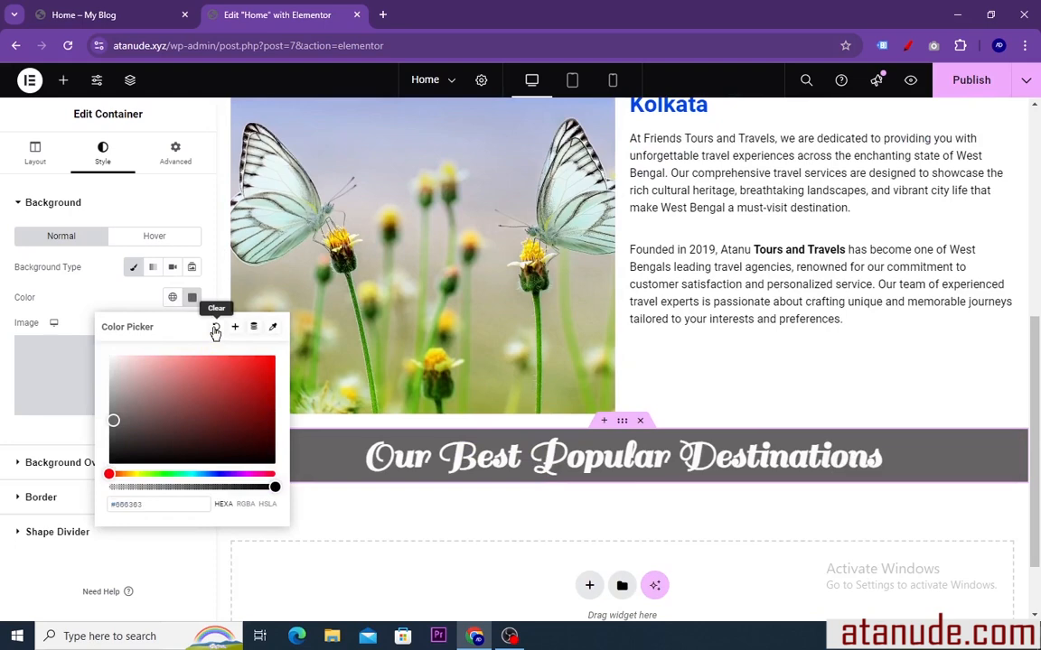
left_click(215, 328)
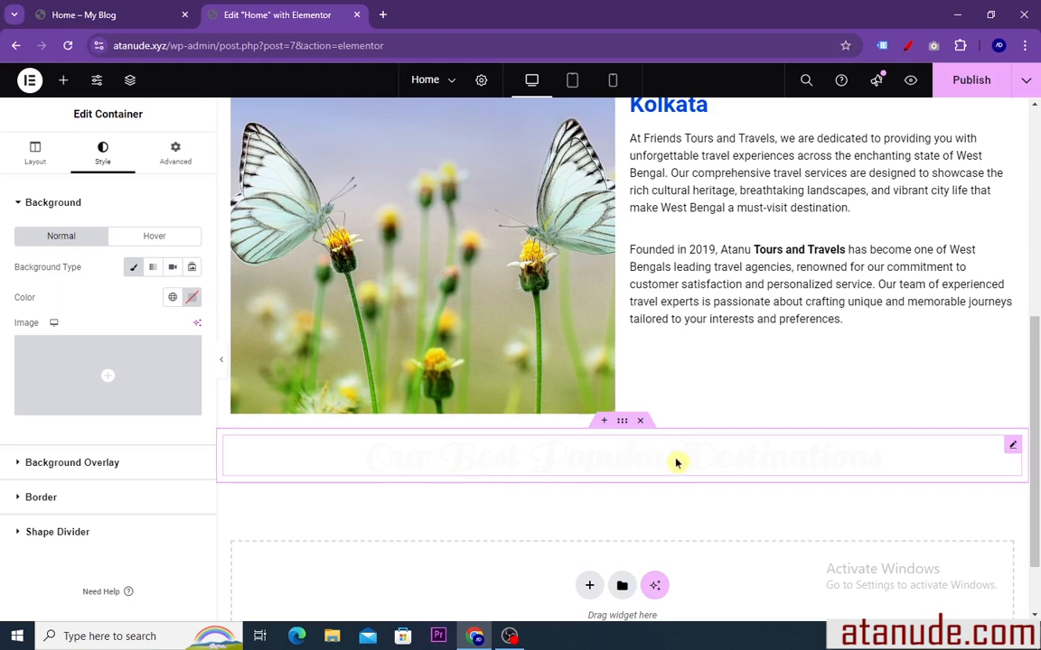
Set the text color of the "Our Best Popular Destinations" heading to a deep blue, about #1731C4
left_click(1012, 449)
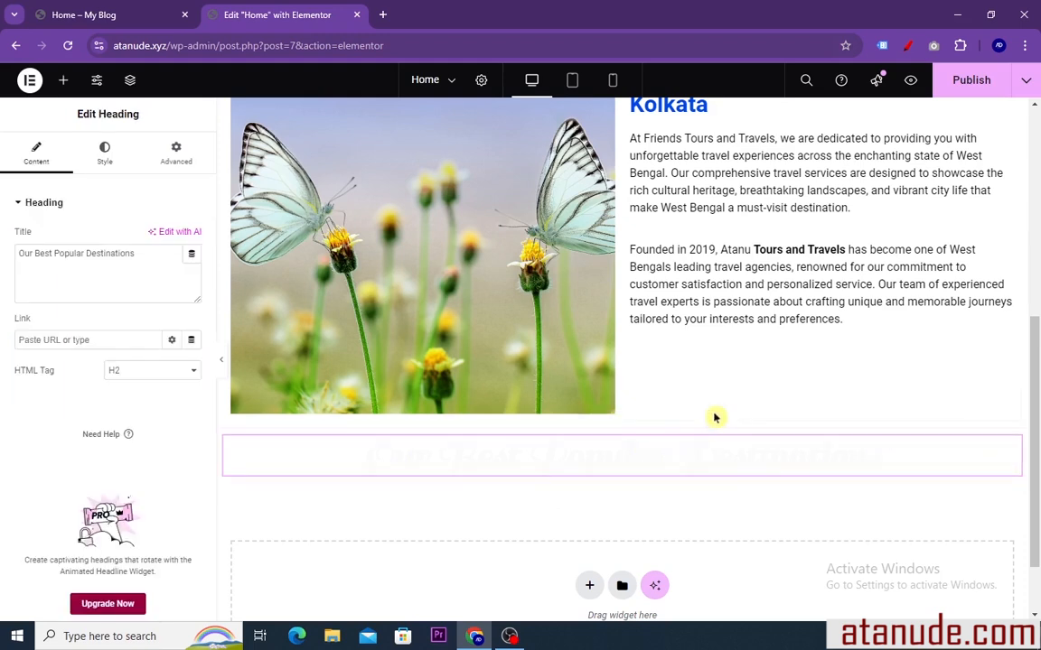
left_click(106, 153)
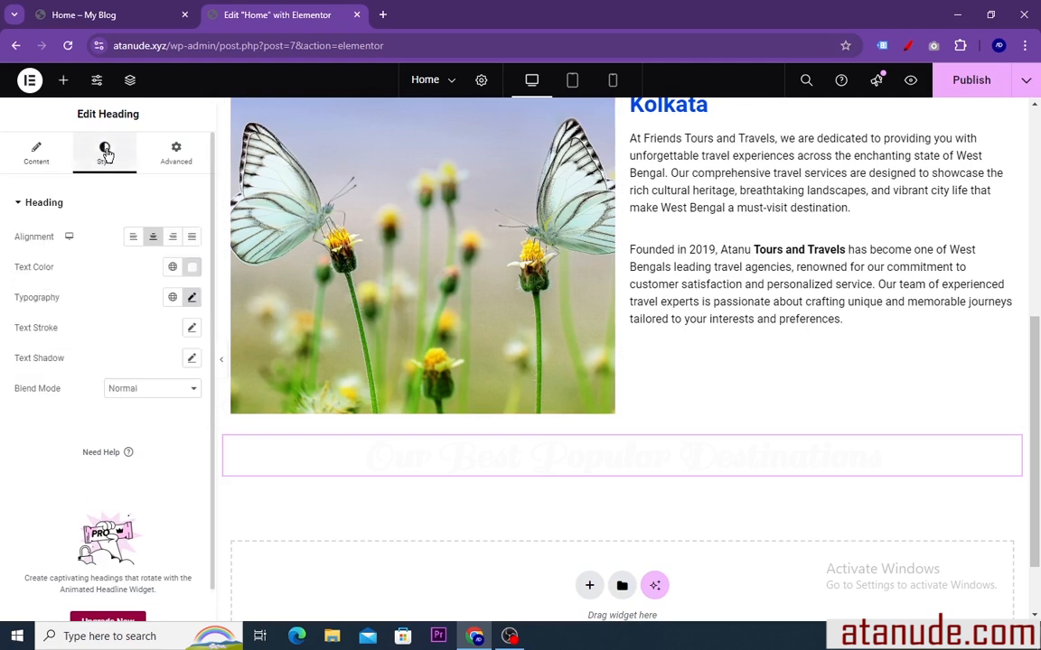
left_click(193, 269)
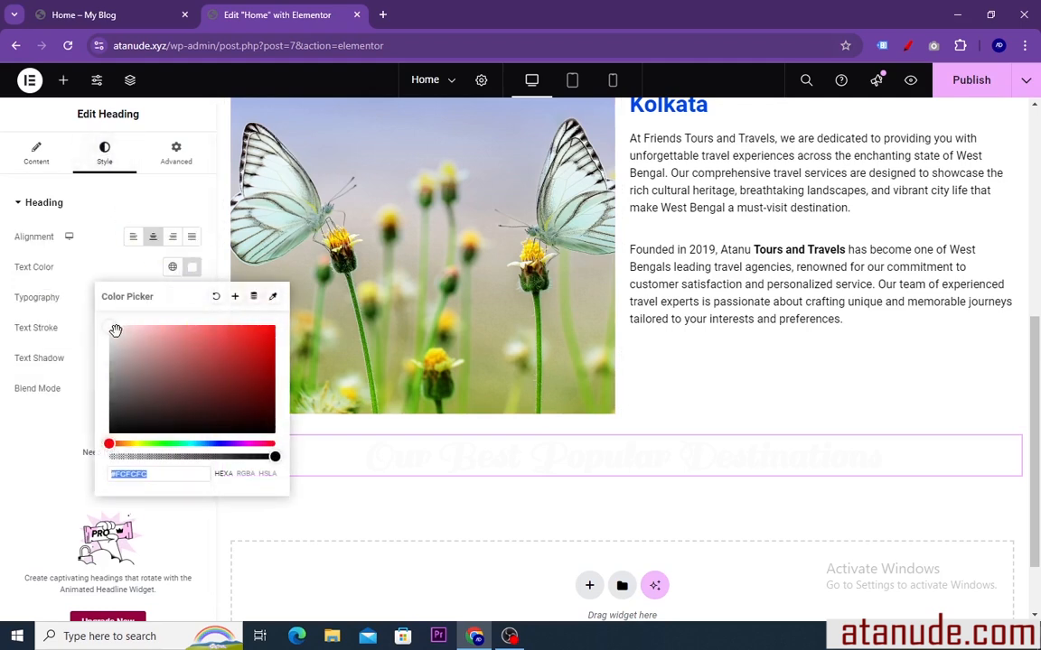
left_click_drag(115, 331, 207, 386)
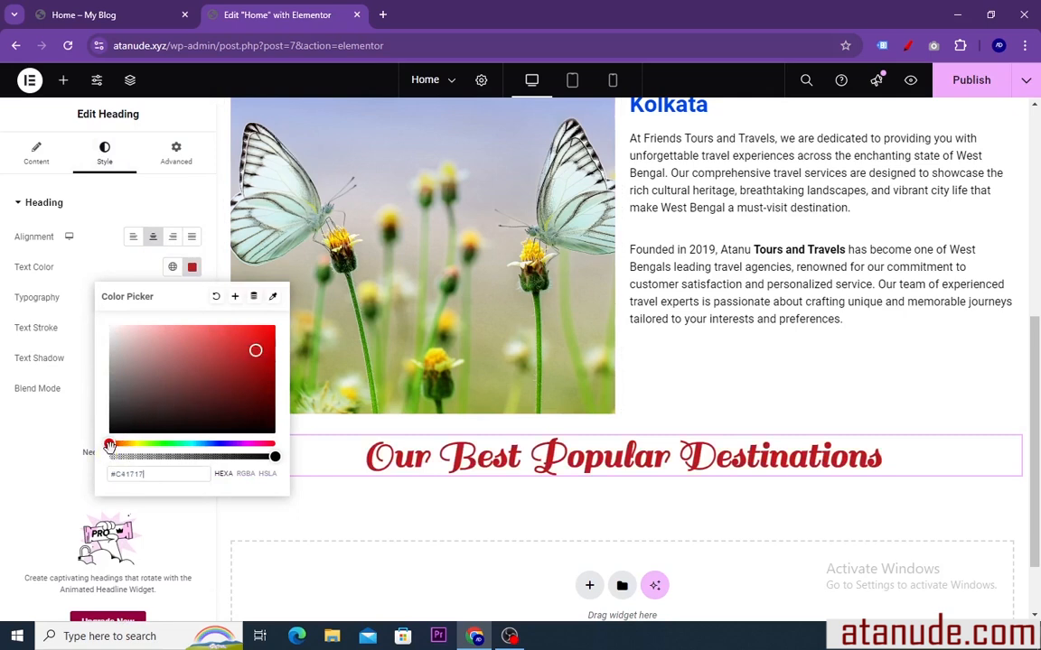
left_click_drag(109, 446, 215, 448)
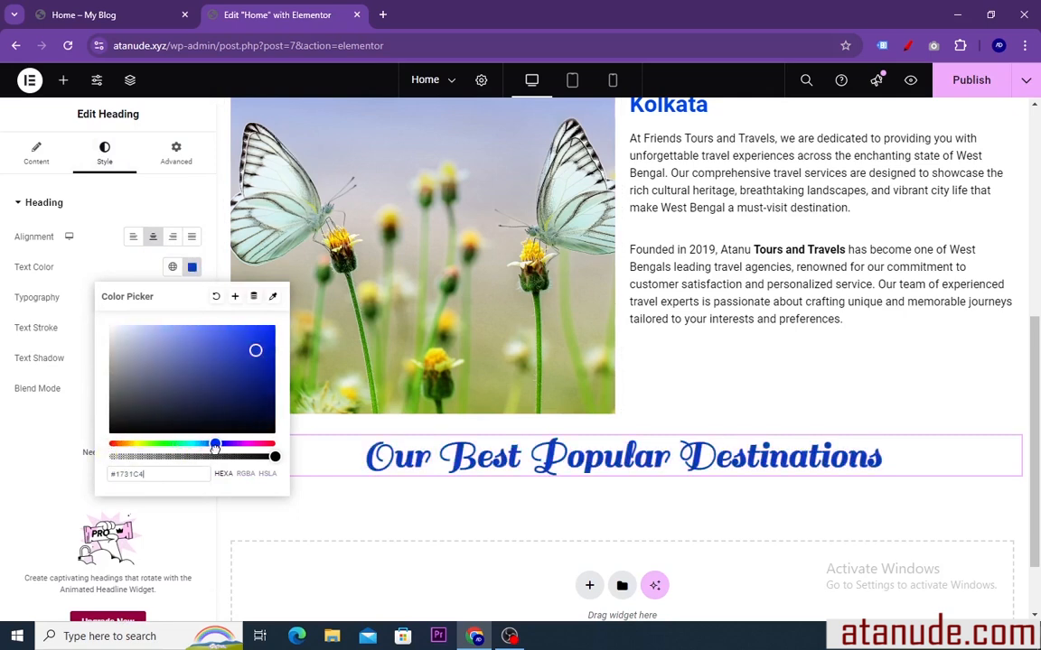
left_click(192, 267)
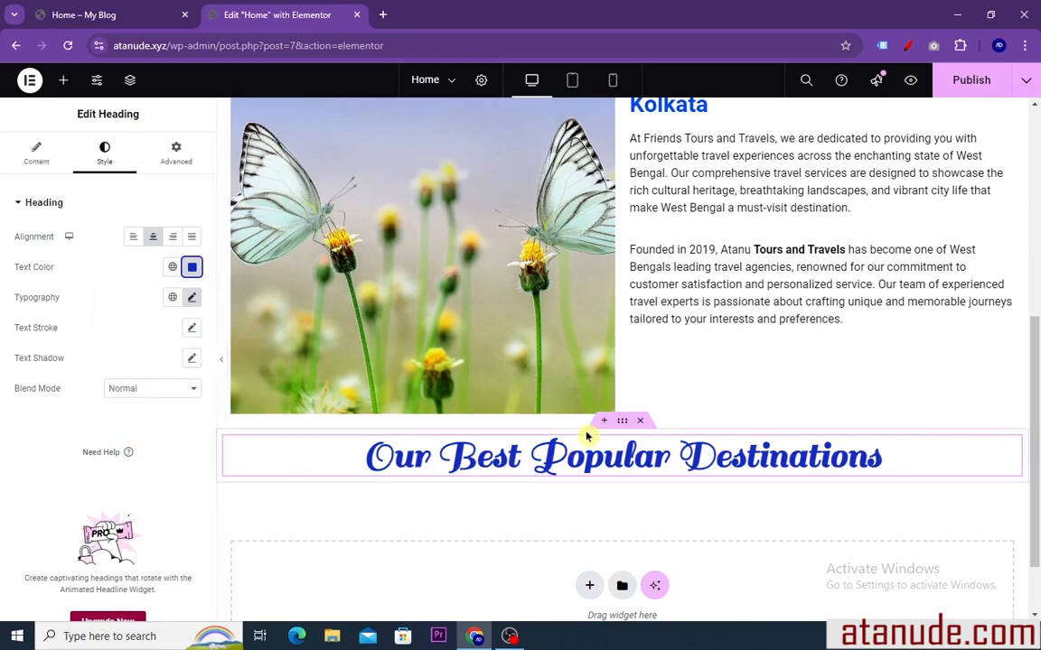
scroll(588, 433, "up", 4)
scroll(588, 434, "down", 5)
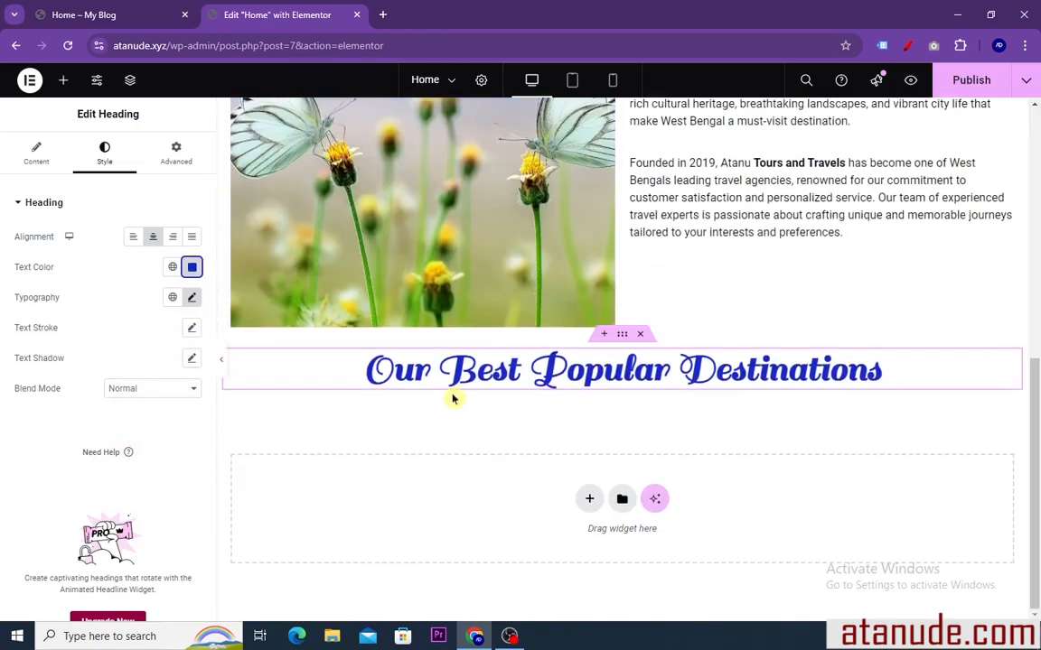
Switch to the reference Home page and examine the layout of the destination cards under "Our Best Popular Destinations" and the section below
left_click(84, 12)
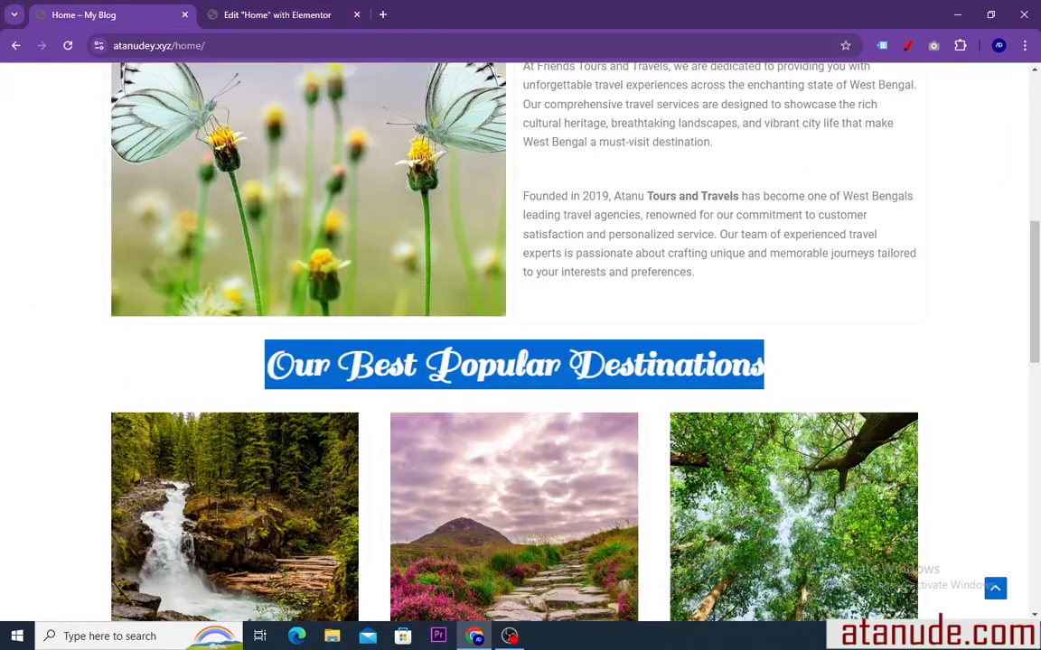
left_click_drag(558, 302, 564, 299)
scroll(470, 398, "down", 3)
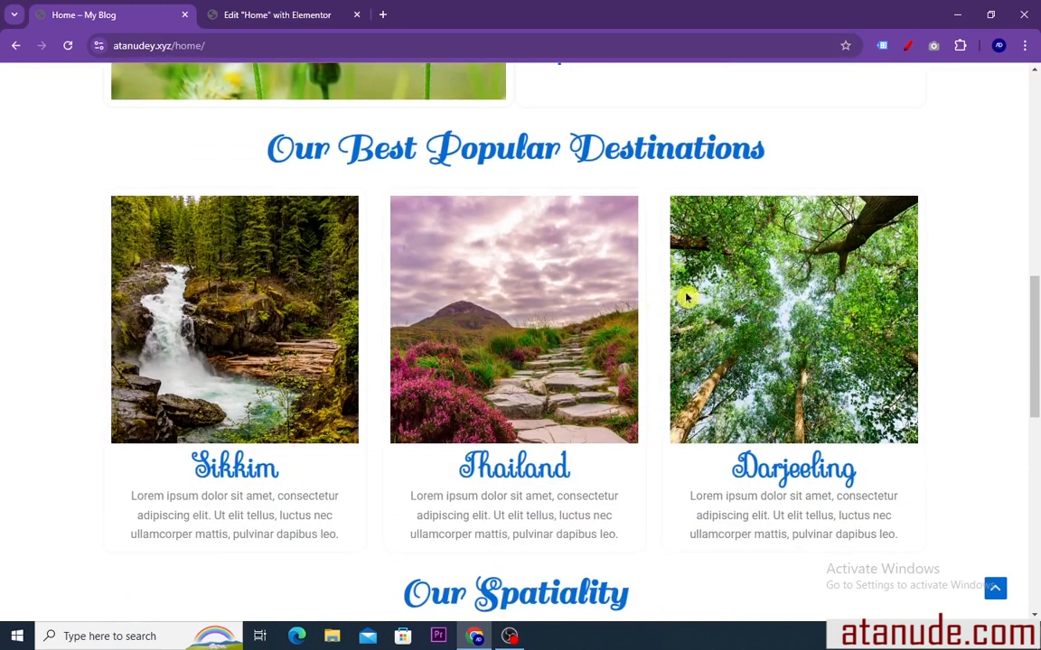
scroll(603, 375, "down", 2)
scroll(212, 303, "up", 2)
scroll(264, 516, "down", 1)
scroll(272, 488, "up", 1)
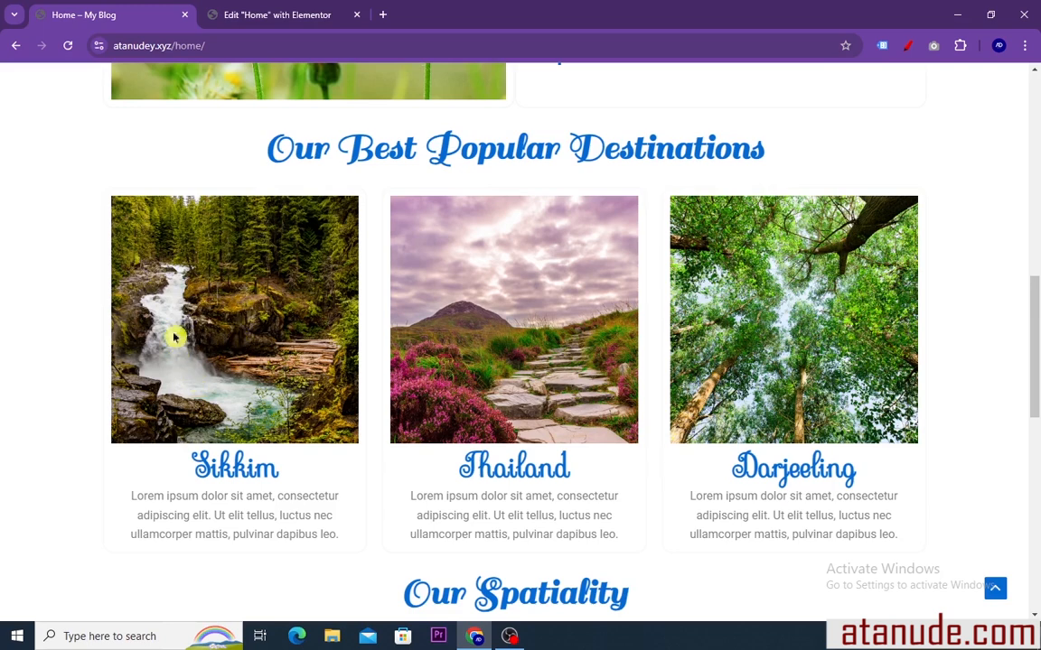
Return to the Elementor editor and add a row-direction flexbox container below the "Our Best Popular Destinations" heading
left_click(261, 16)
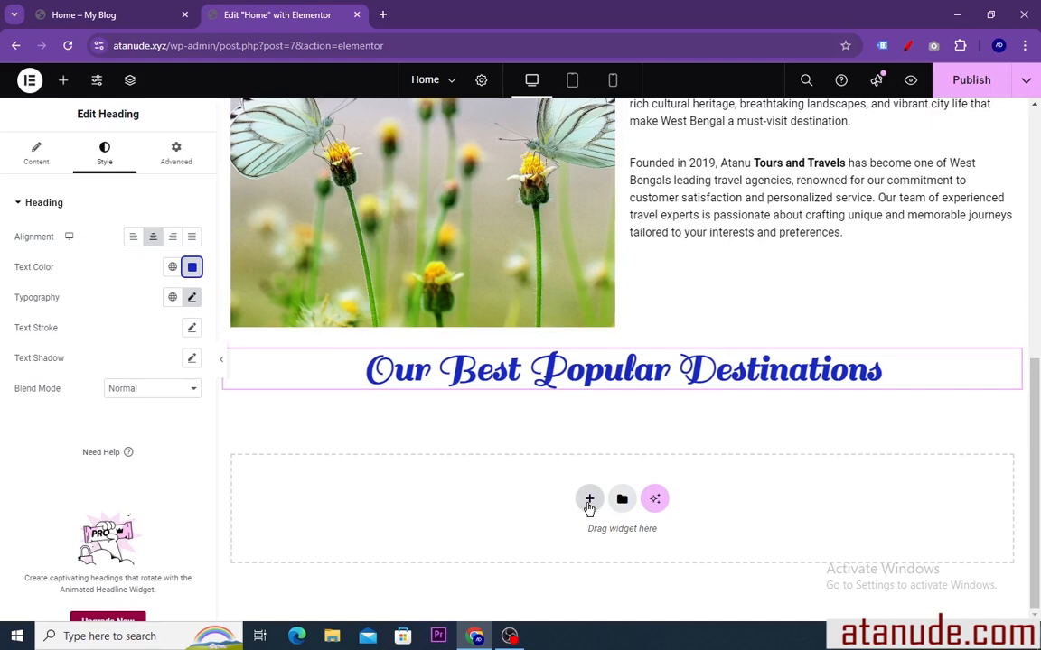
left_click(589, 500)
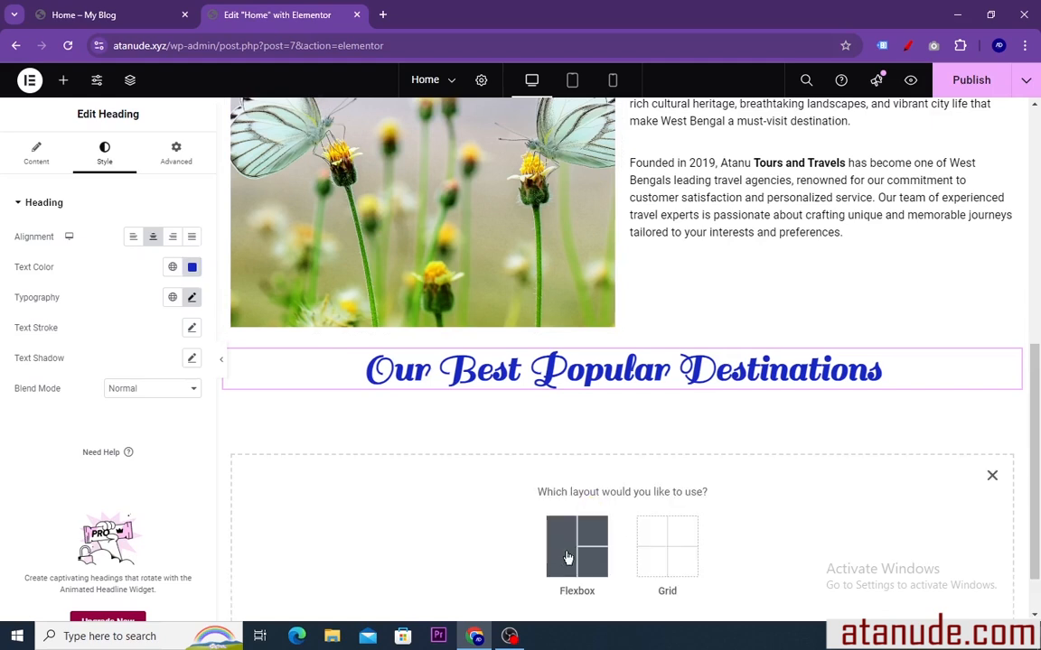
left_click(569, 549)
scroll(501, 518, "down", 1)
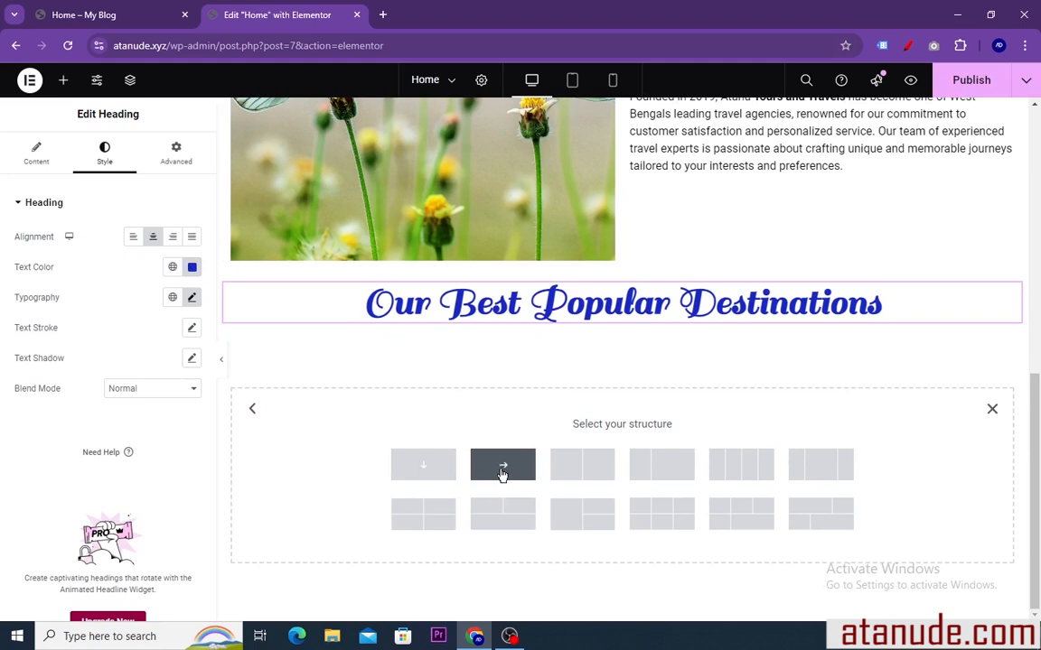
left_click(502, 470)
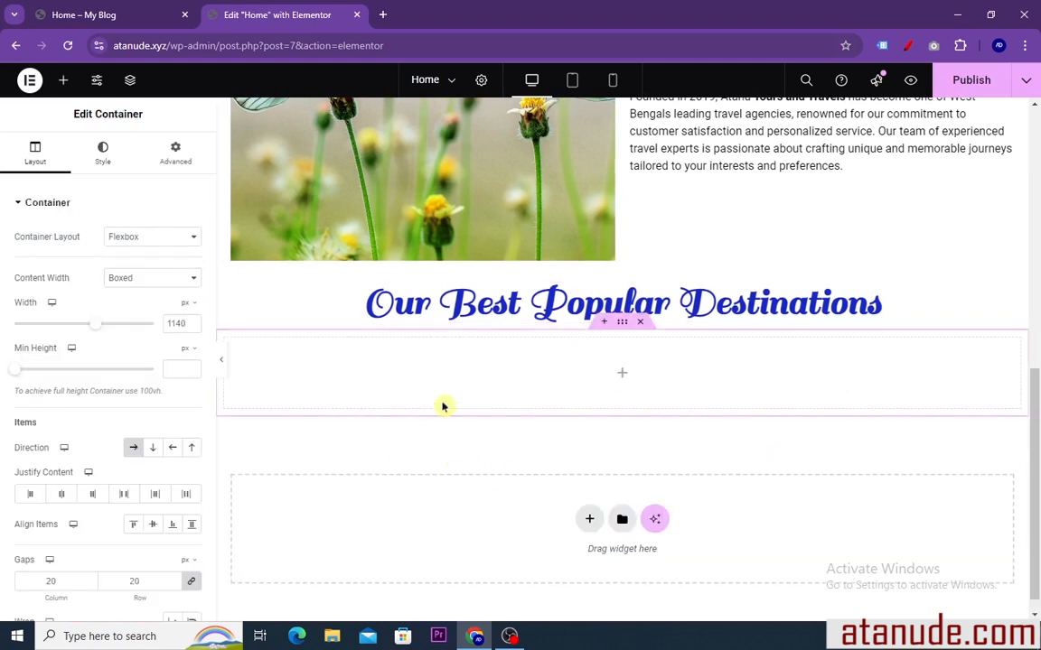
Place an Image Box widget in the empty container under the "Our Best Popular Destinations" heading
left_click(63, 81)
scroll(95, 400, "down", 7)
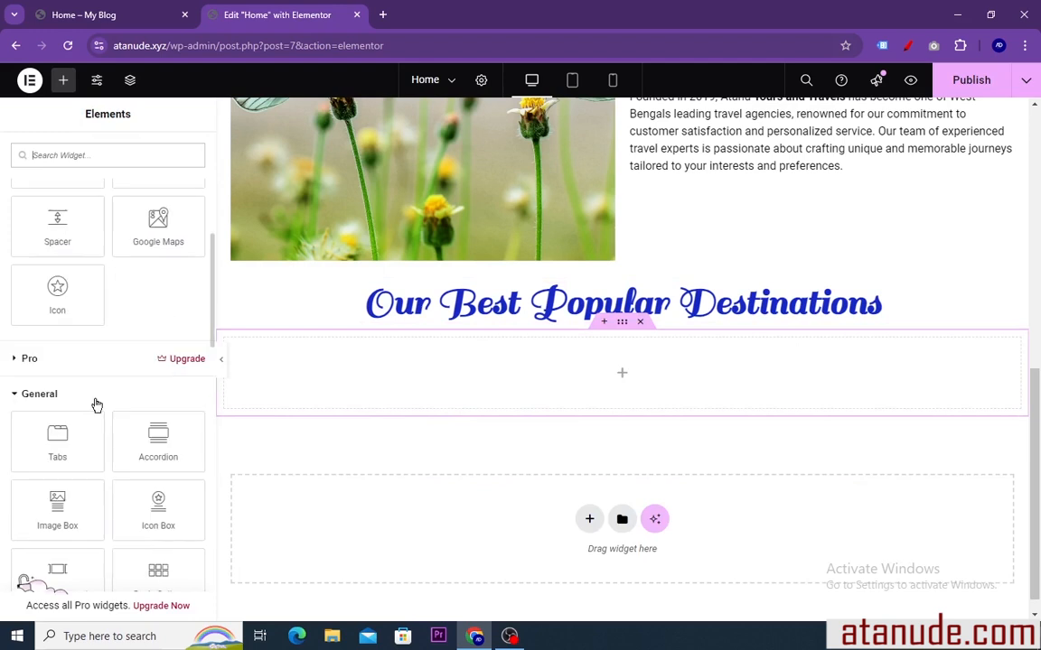
scroll(94, 395, "down", 1)
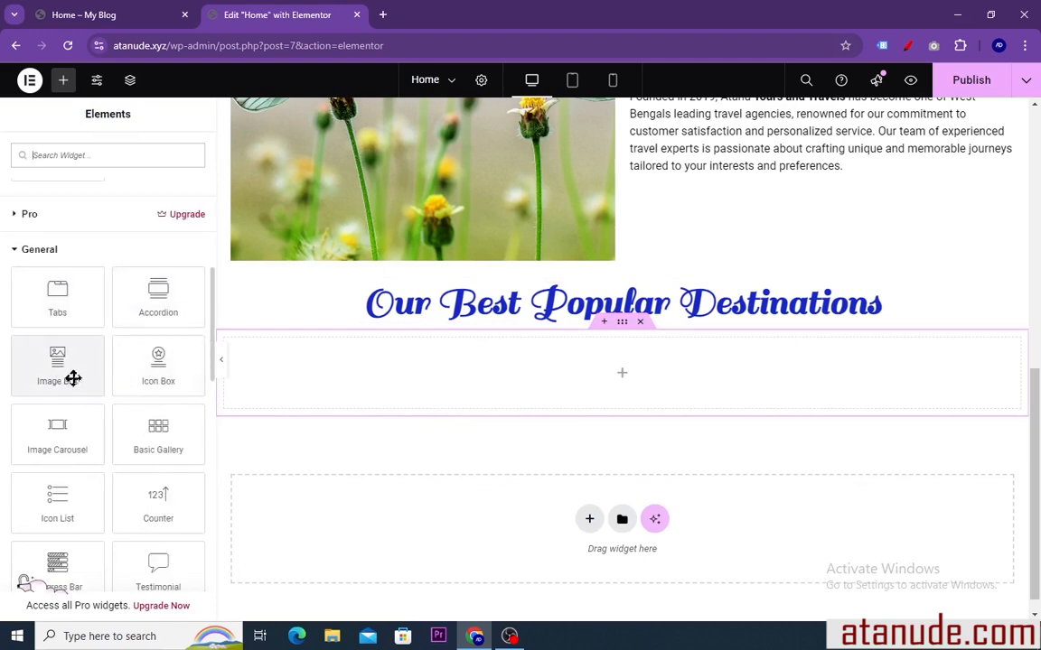
left_click_drag(57, 368, 351, 394)
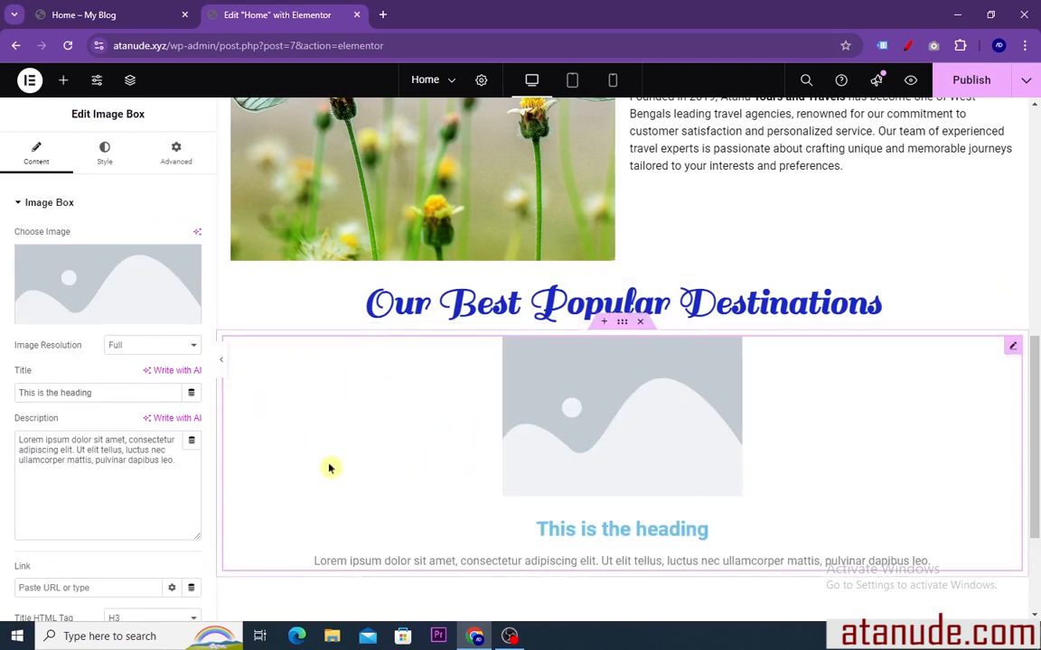
Start choosing the image box's picture and upload the forest image aaa (2) from Downloads to the media library
mouse_move(123, 311)
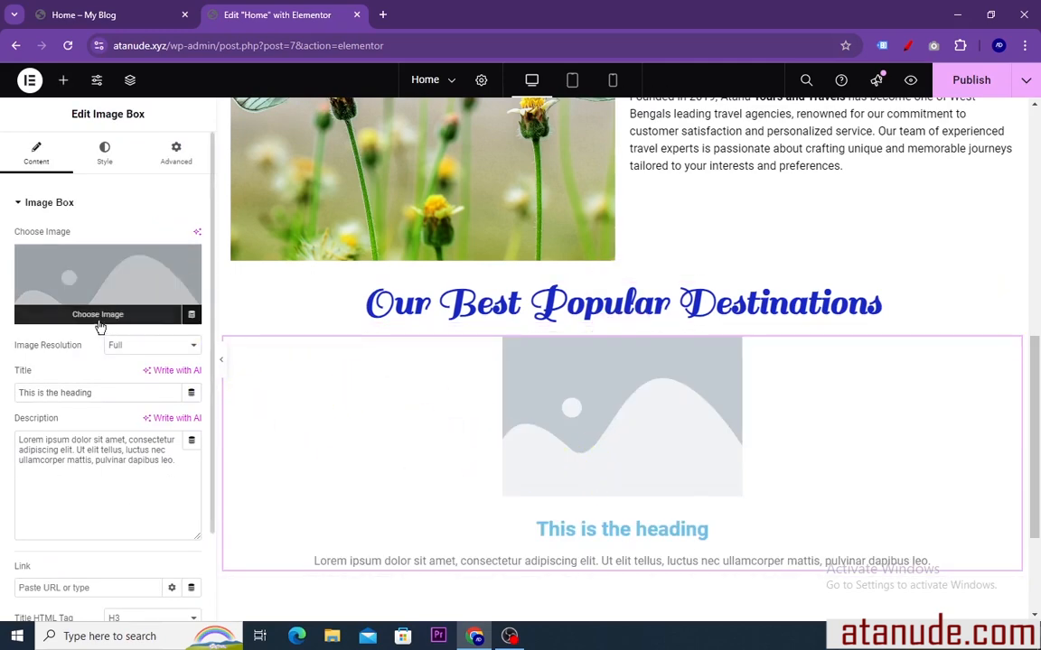
left_click(97, 316)
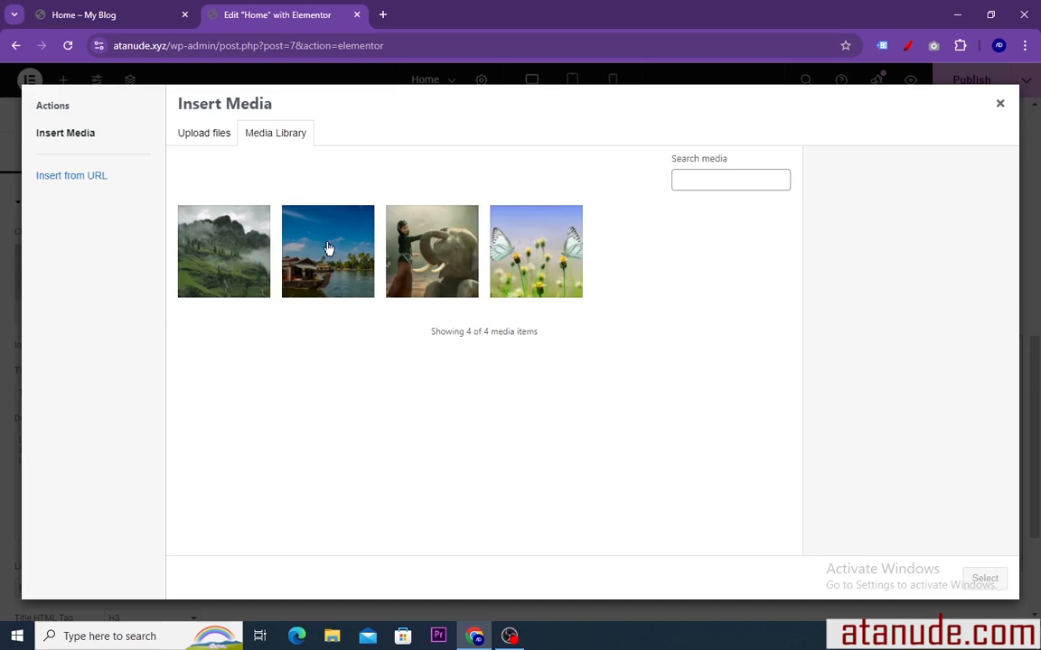
left_click(205, 136)
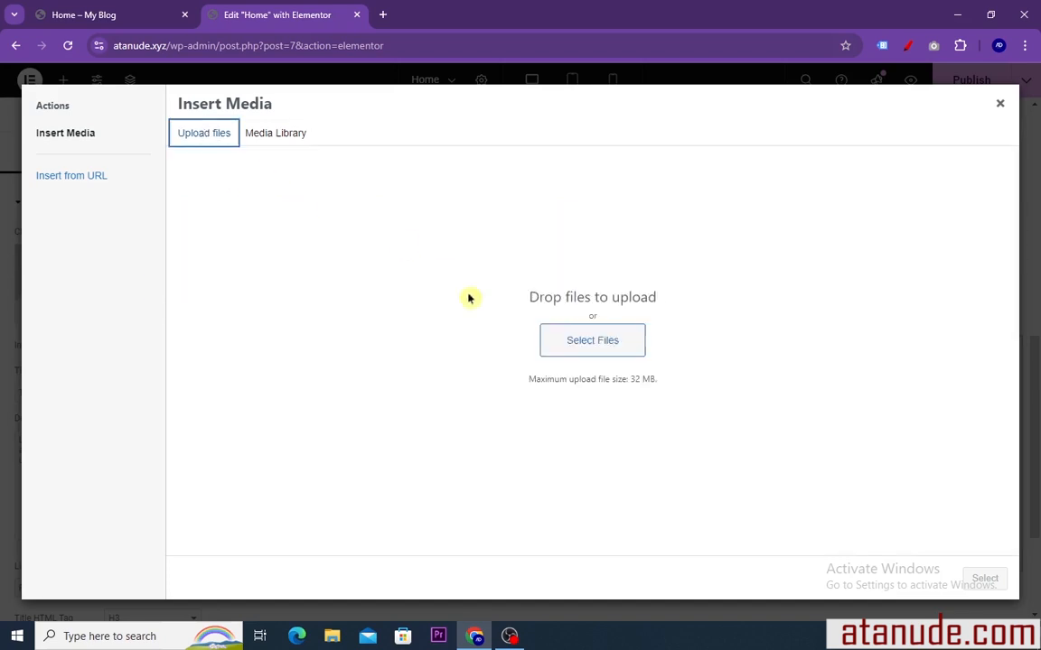
left_click(584, 342)
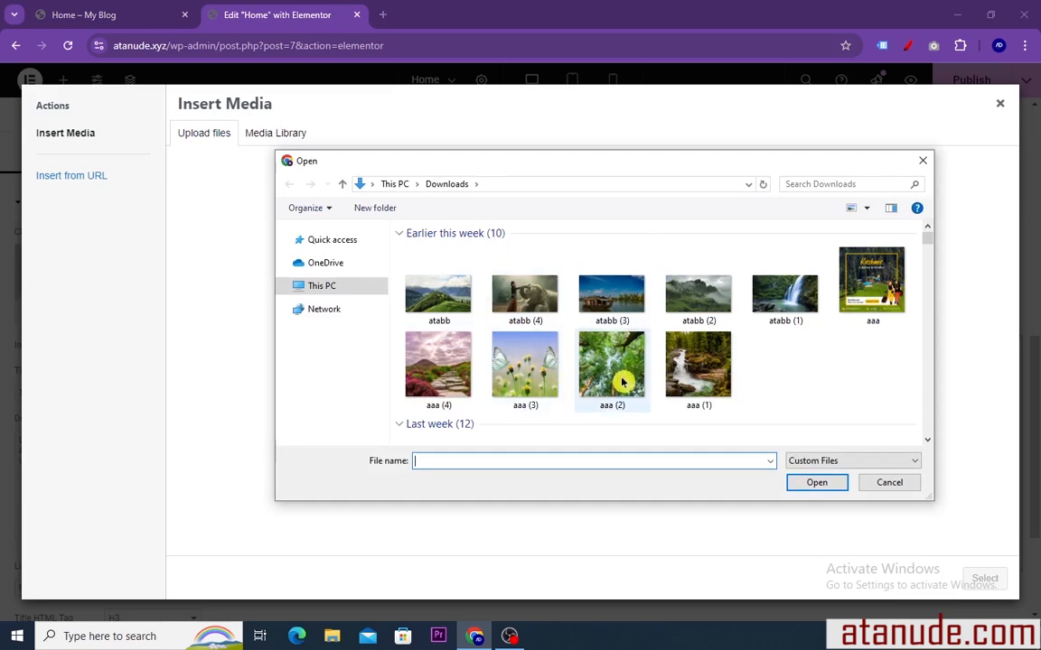
left_click(610, 361)
left_click(800, 483)
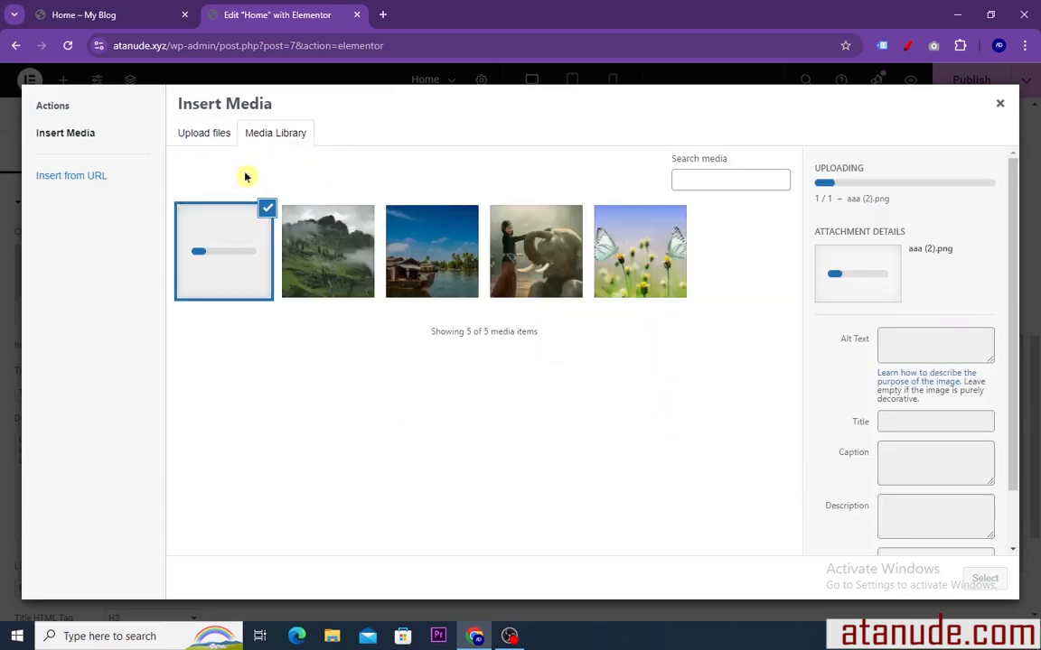
Upload the stone path image aaa (4) and the waterfall image aaa (1) from Downloads to the media library
left_click(208, 134)
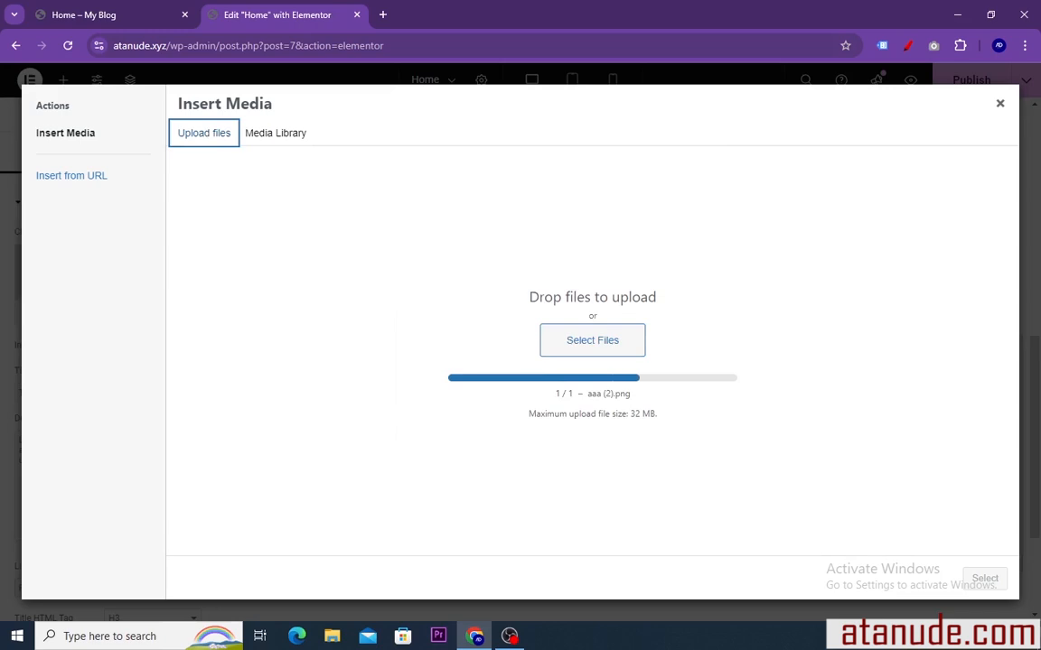
left_click(596, 347)
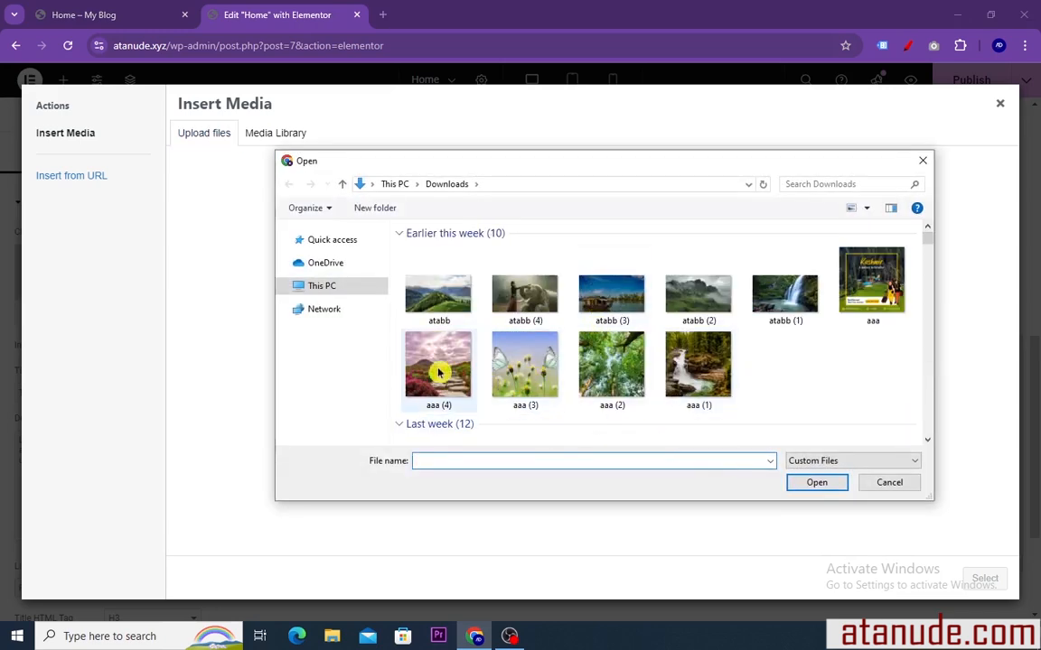
left_click(431, 366)
left_click(813, 487)
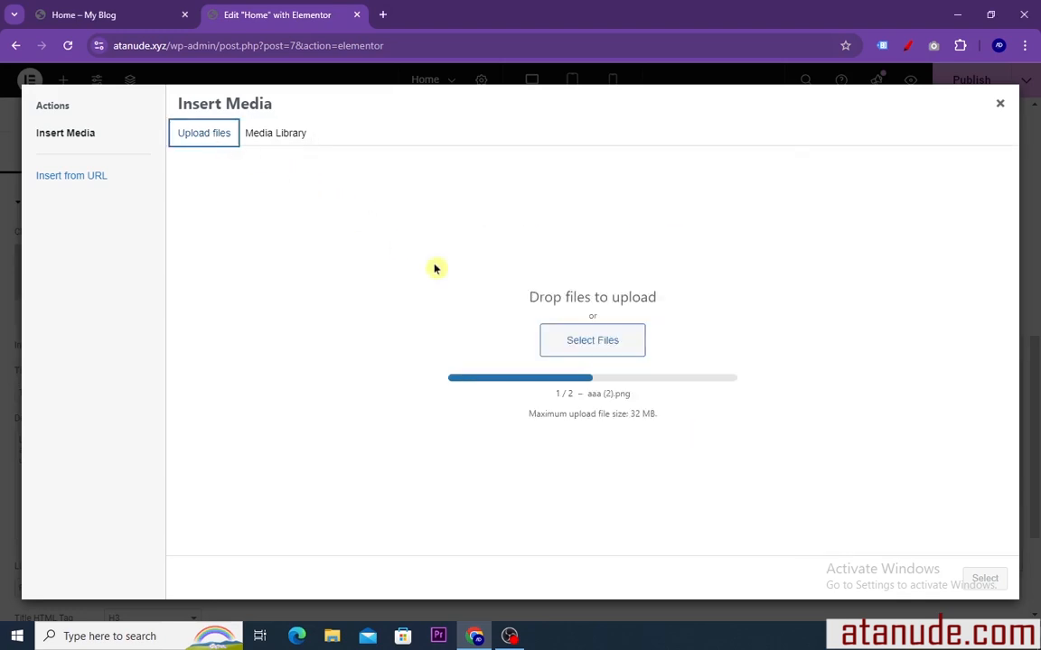
left_click(593, 347)
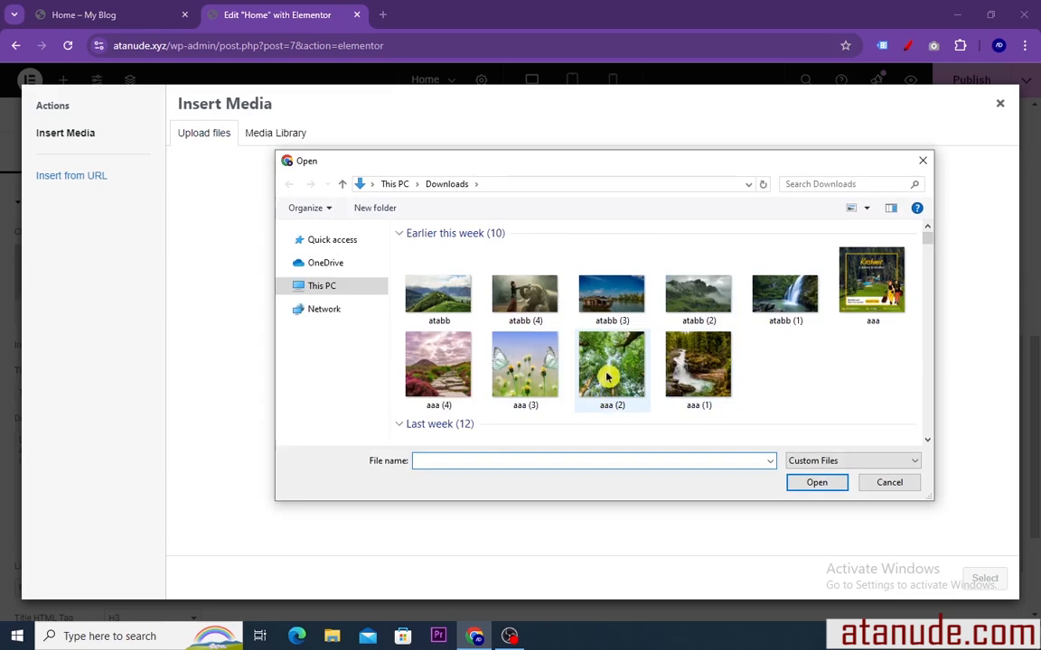
left_click(670, 369)
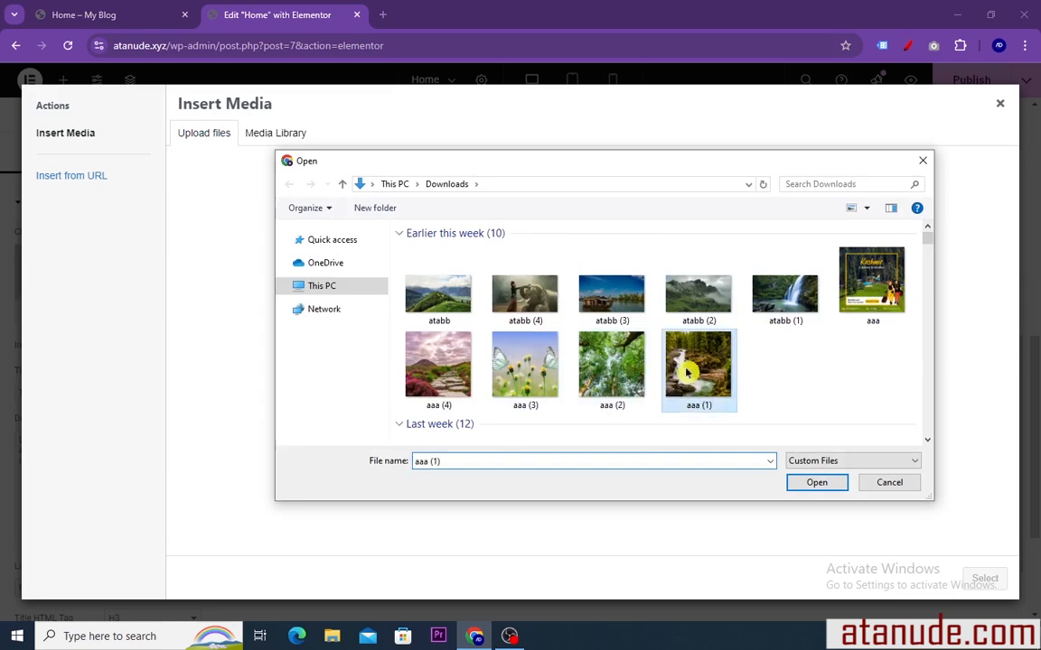
left_click(817, 482)
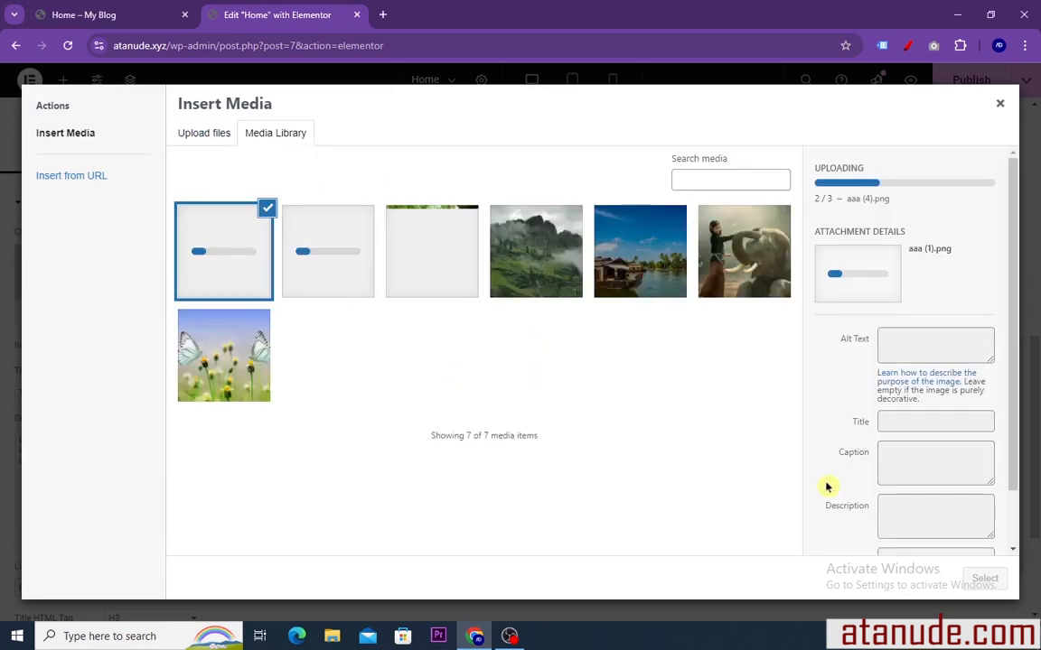
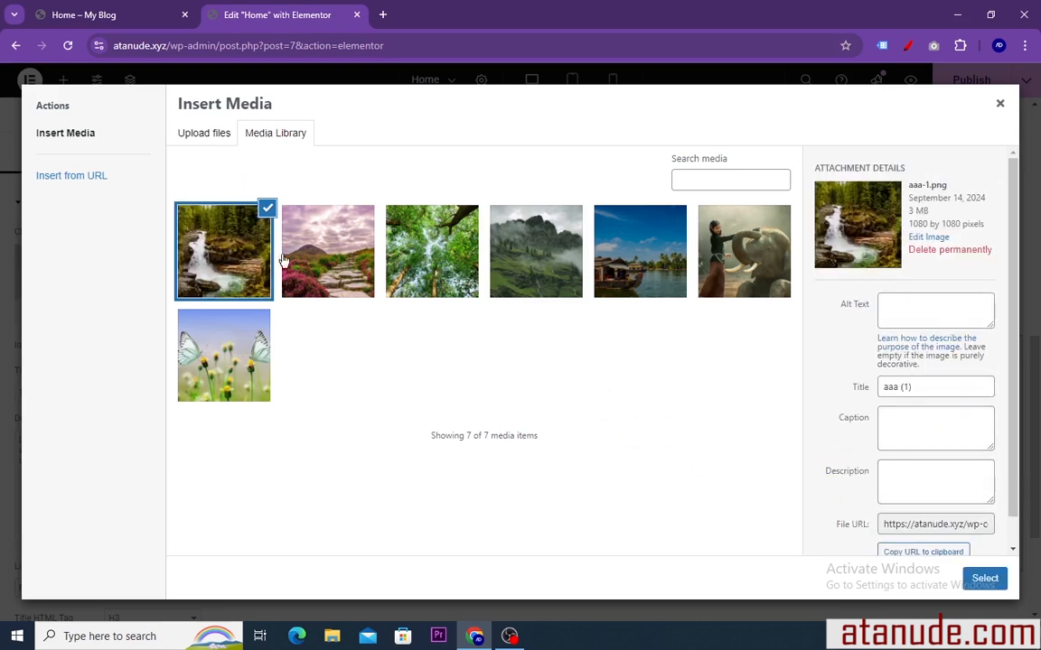
Set the forest image aaa (2) from the media library as the image box's picture
left_click(344, 255)
left_click(438, 258)
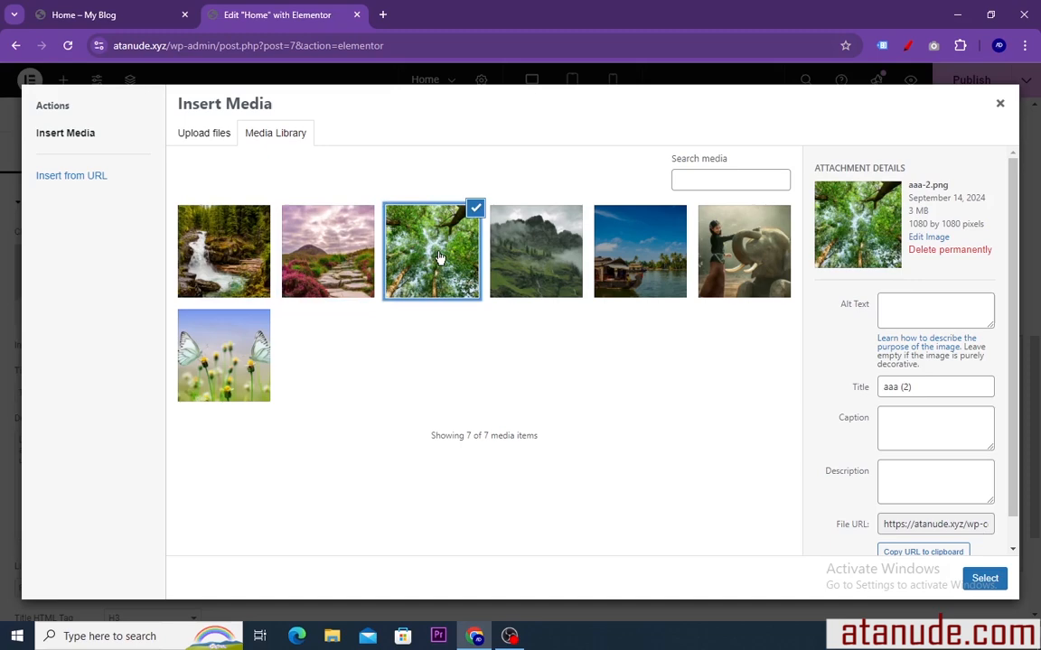
left_click(337, 267)
left_click(221, 268)
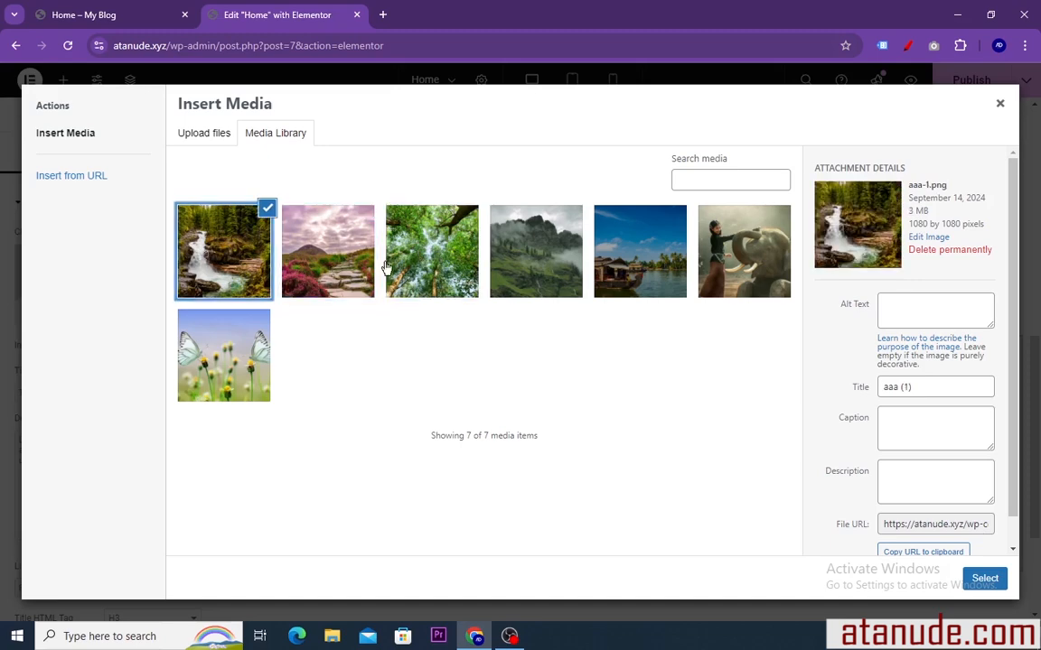
left_click(426, 266)
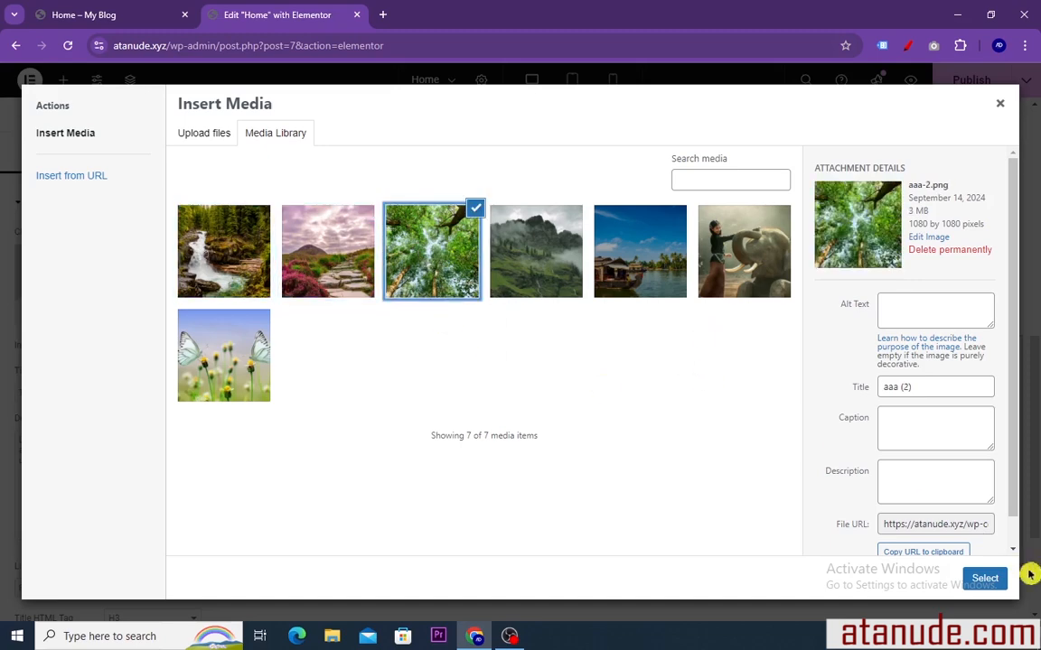
left_click(984, 579)
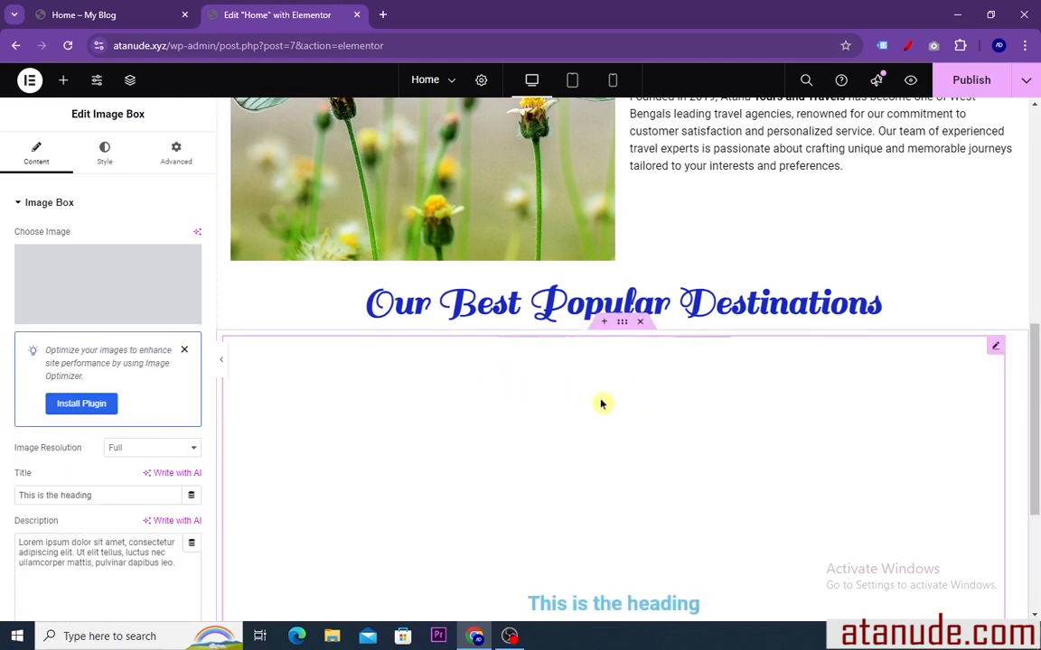
scroll(610, 399, "down", 2)
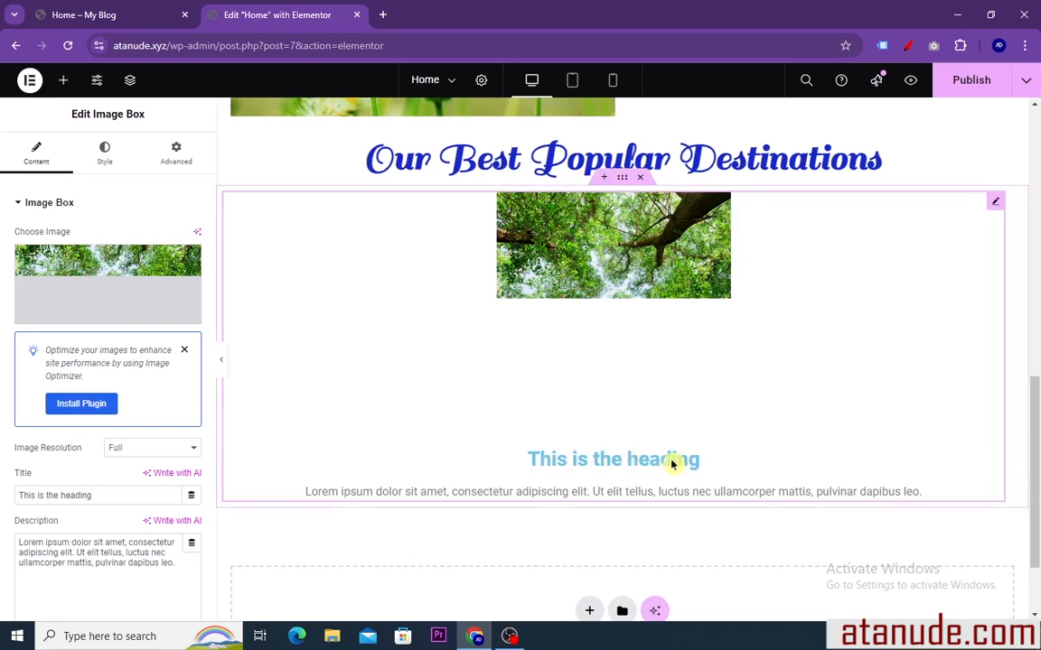
Copy the title "Sikkim" from the reference page and paste it over the image box's title in the Elementor editor
left_click(122, 16)
left_click_drag(293, 471, 192, 467)
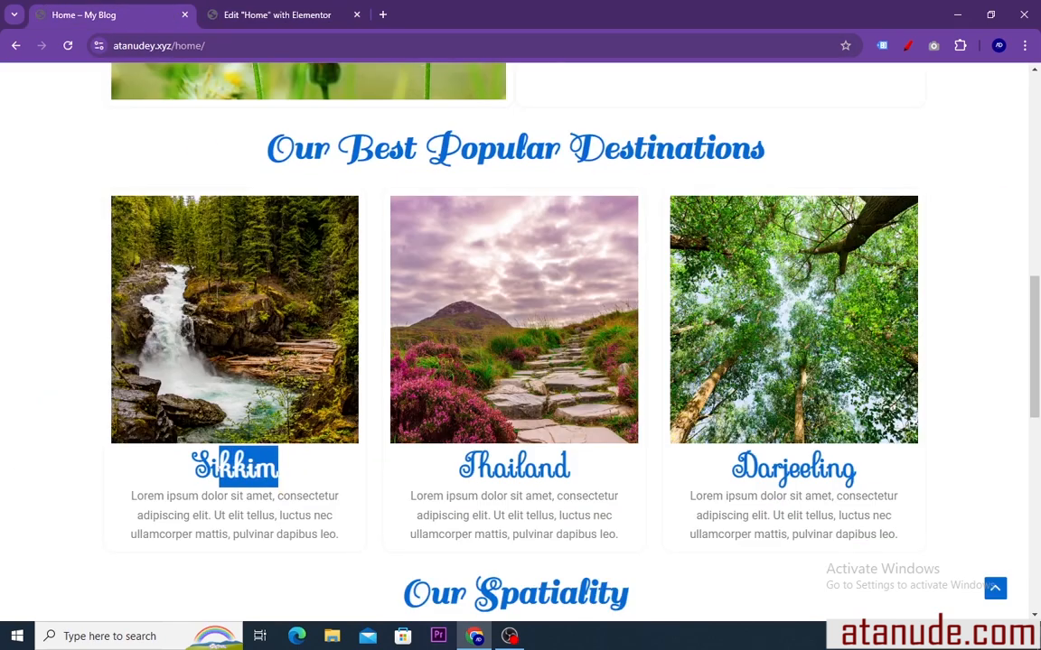
right_click(204, 468)
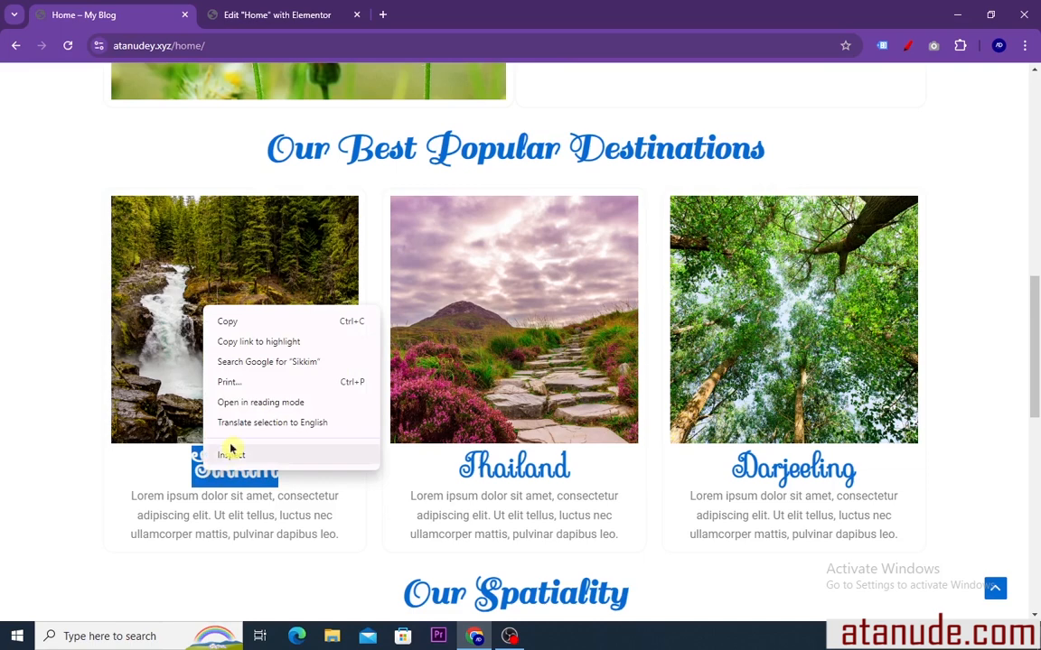
left_click(230, 323)
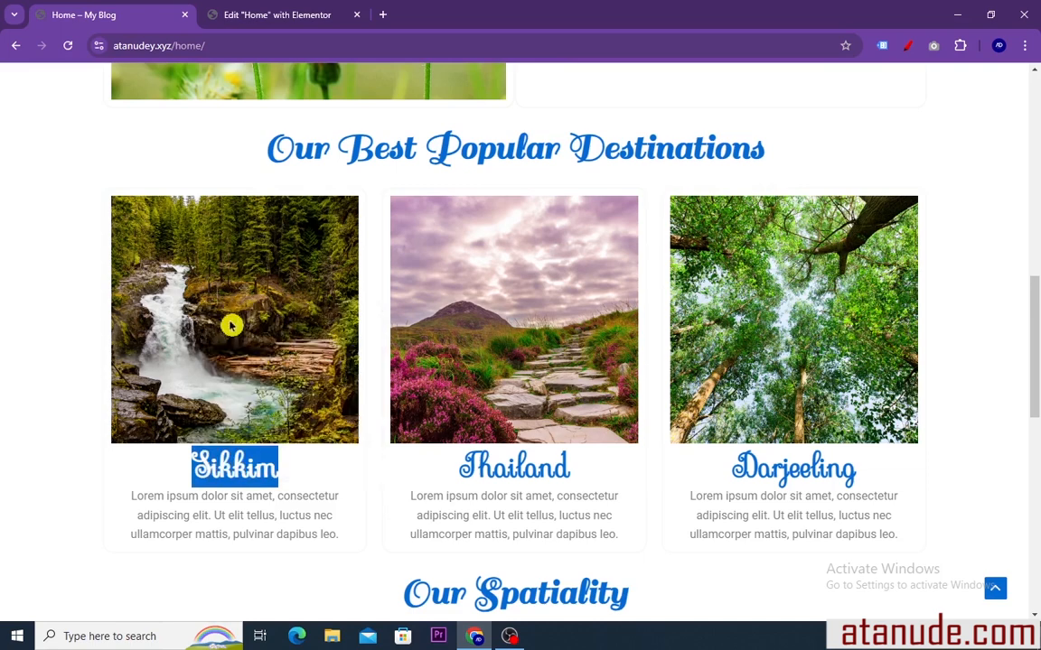
left_click(263, 14)
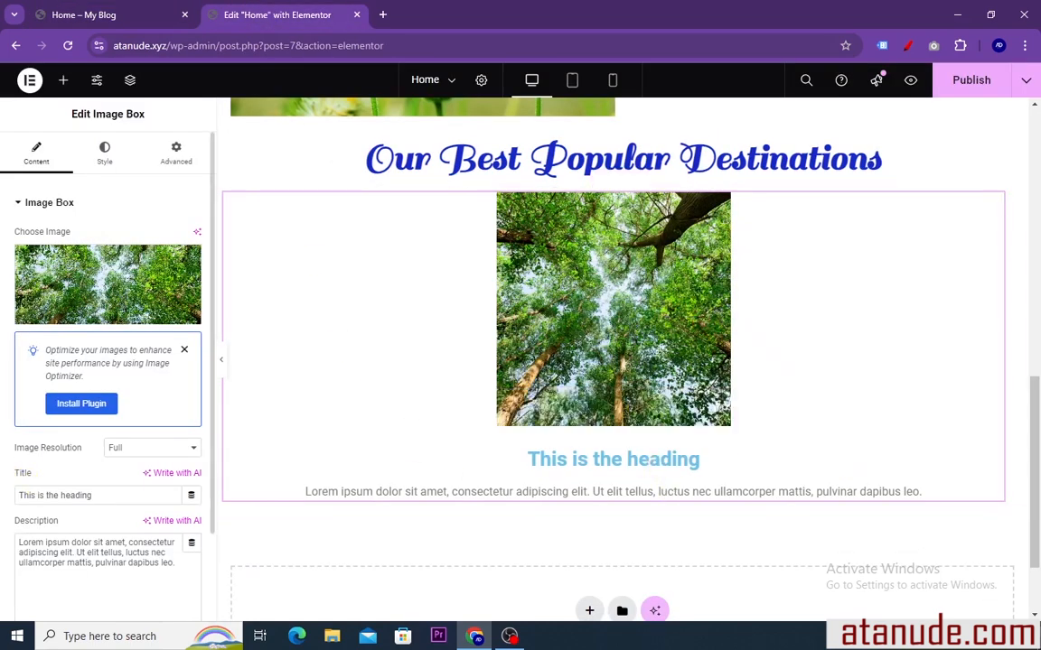
left_click_drag(93, 496, 24, 496)
right_click(25, 496)
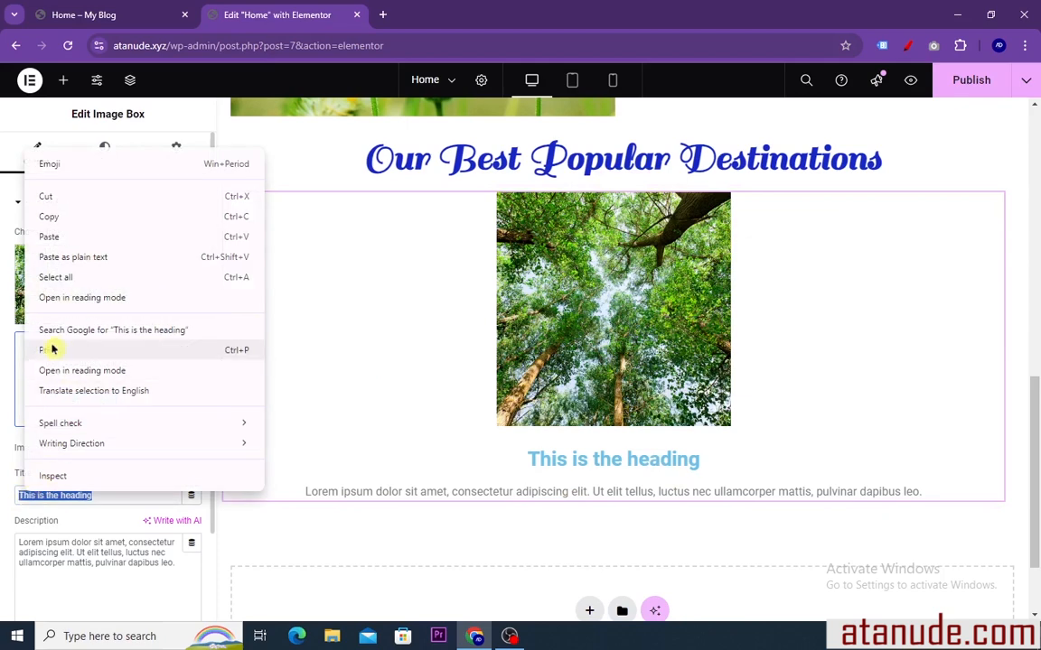
left_click(50, 238)
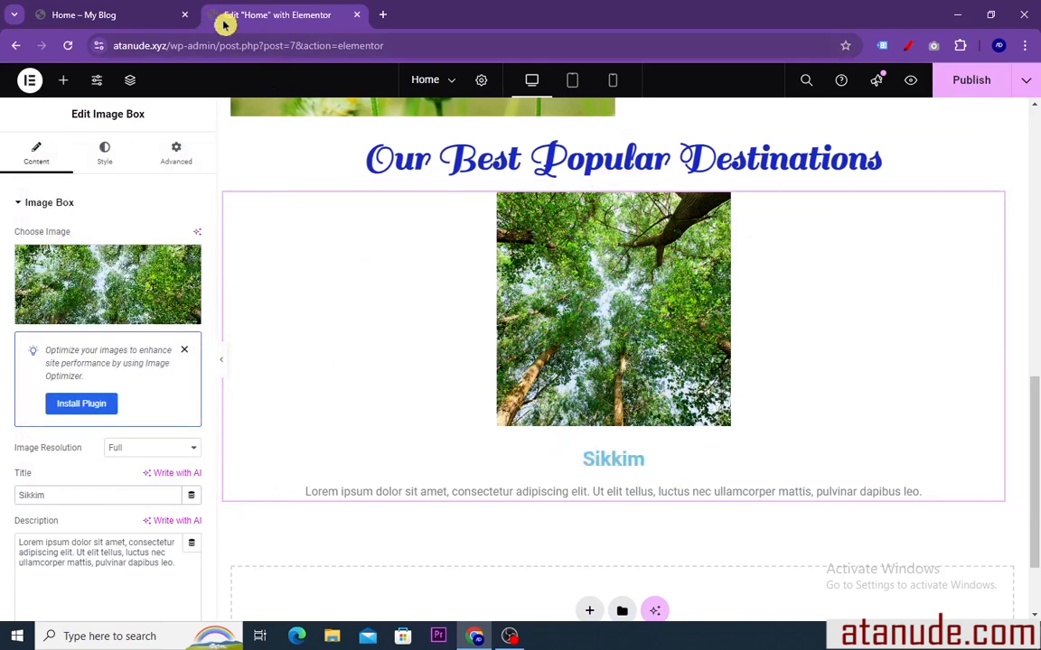
Copy the Sikkim card's description from the reference page and paste it over the image box's description in the Elementor editor
left_click(150, 17)
left_click_drag(348, 528, 276, 529)
left_click_drag(348, 544, 112, 508)
right_click(168, 508)
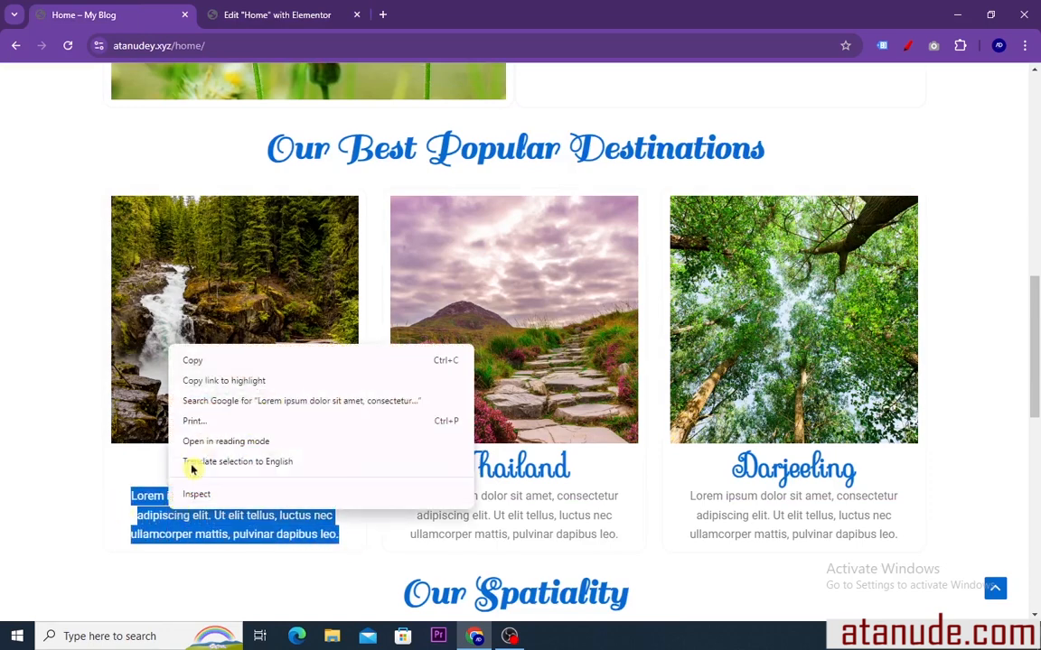
left_click(196, 360)
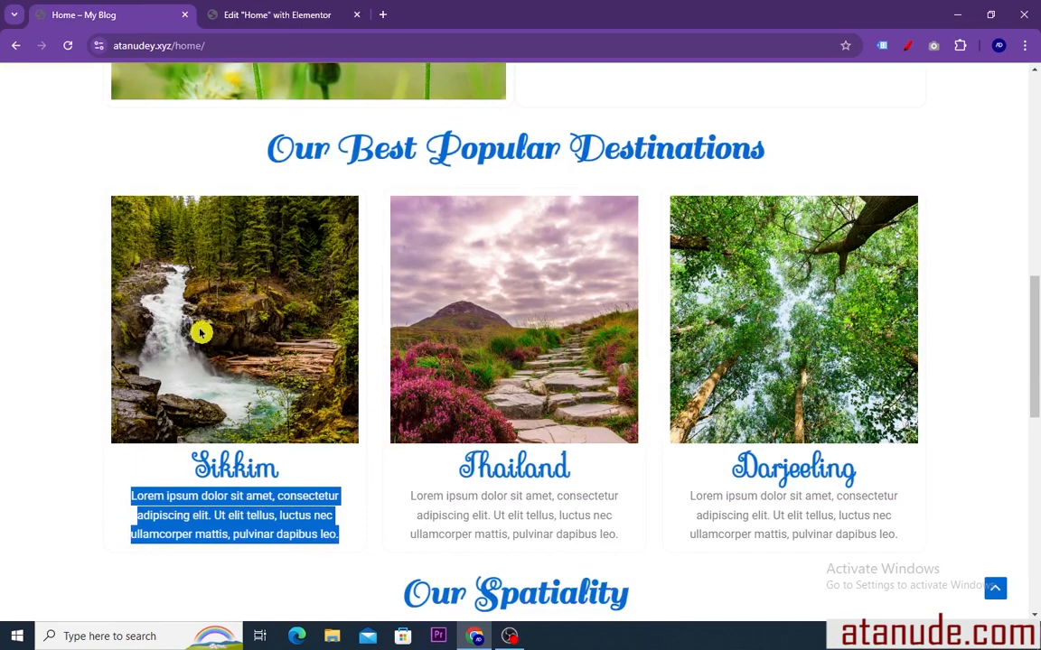
left_click(263, 17)
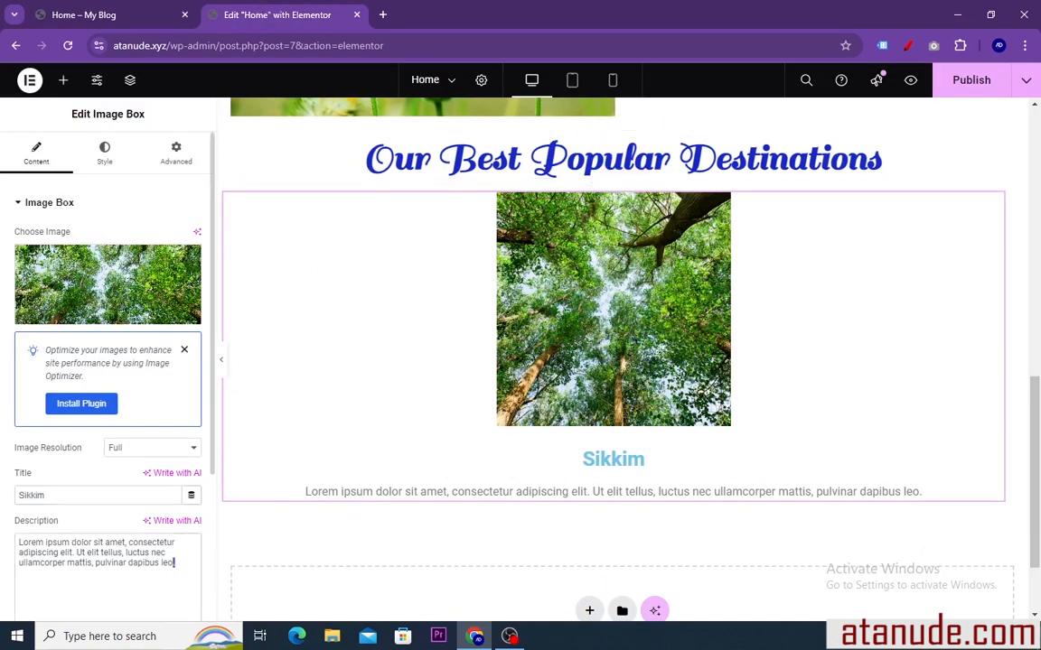
left_click_drag(174, 563, 3, 544)
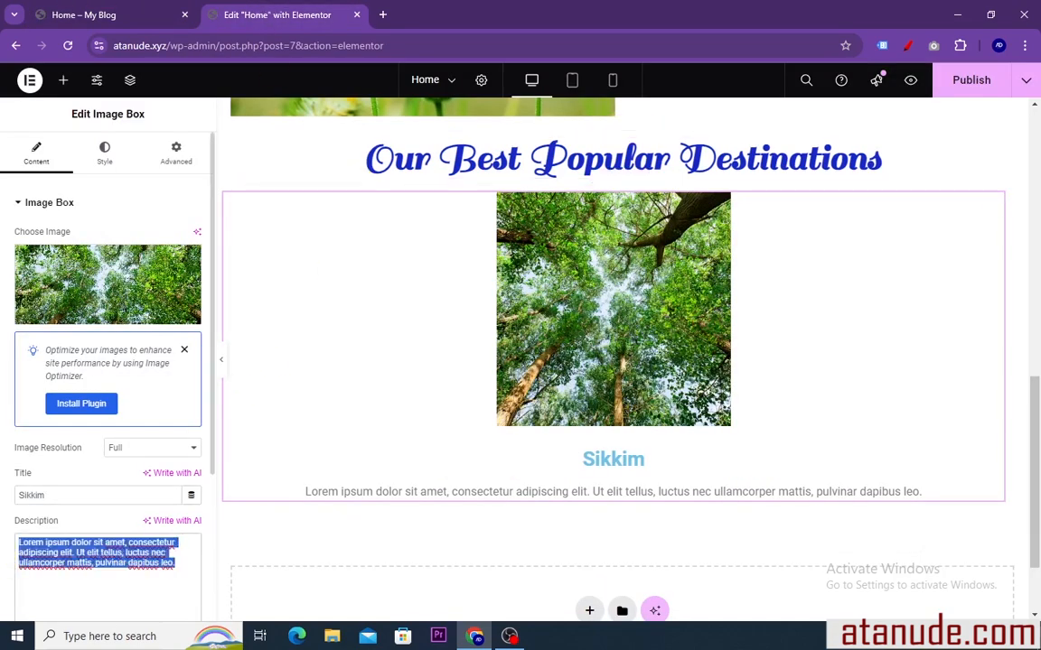
right_click(34, 542)
left_click(58, 287)
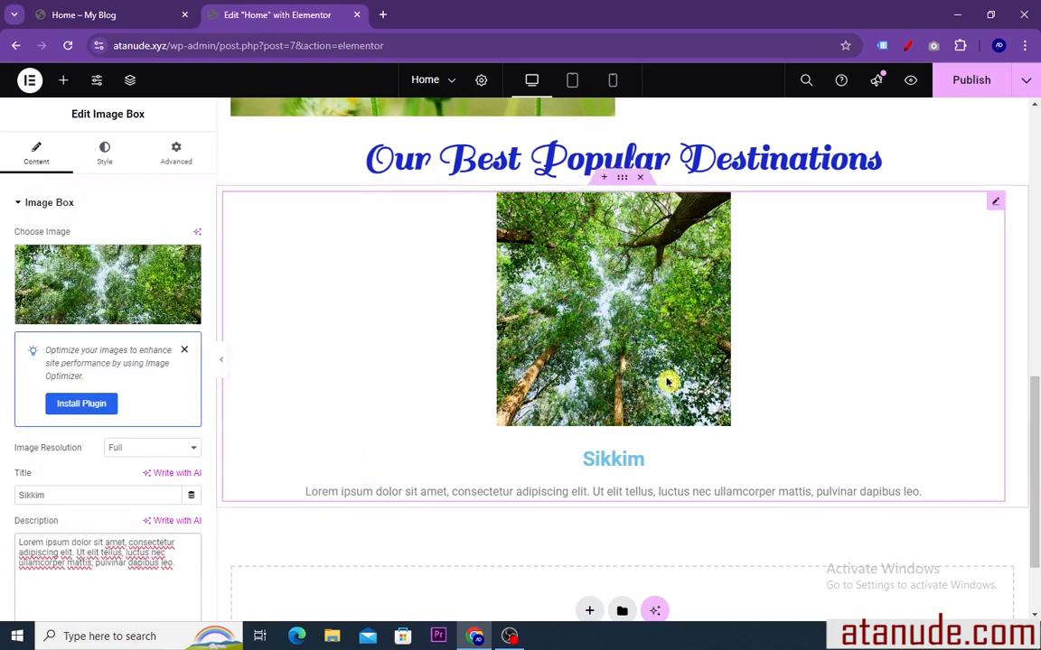
Check the card layout on the reference page, then duplicate the Sikkim image box twice in Elementor to make a row of three
left_click(152, 9)
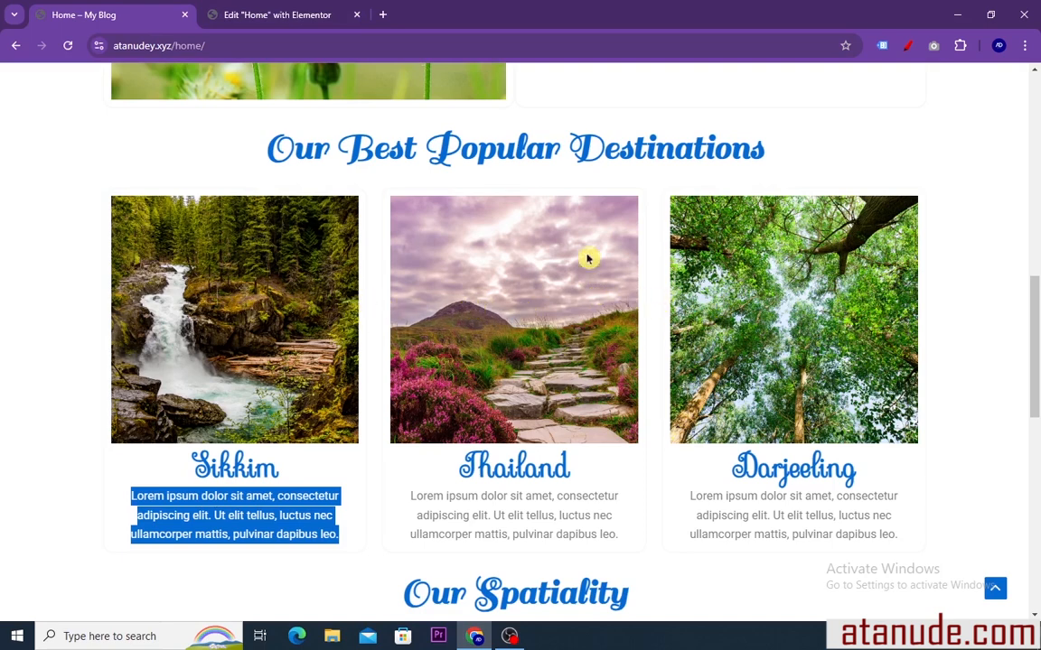
left_click(276, 15)
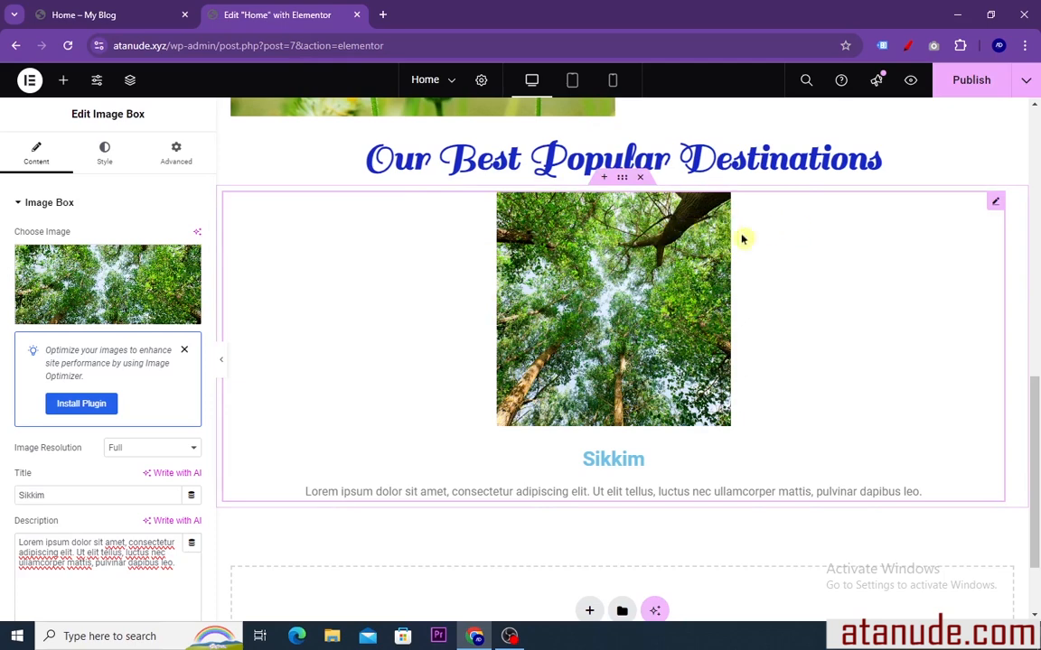
right_click(356, 227)
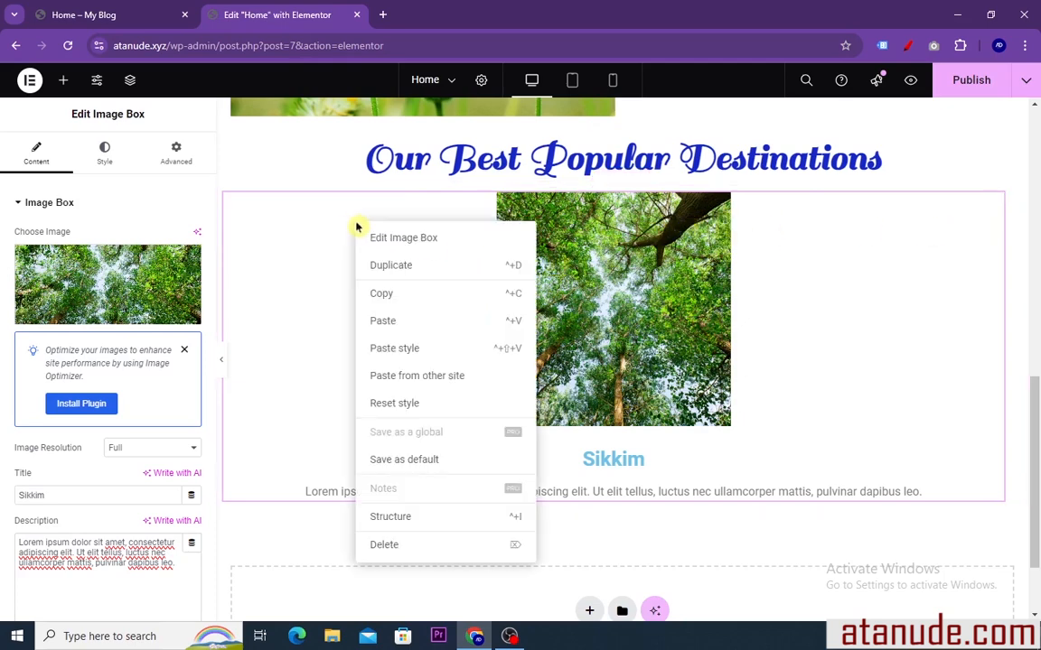
left_click(387, 267)
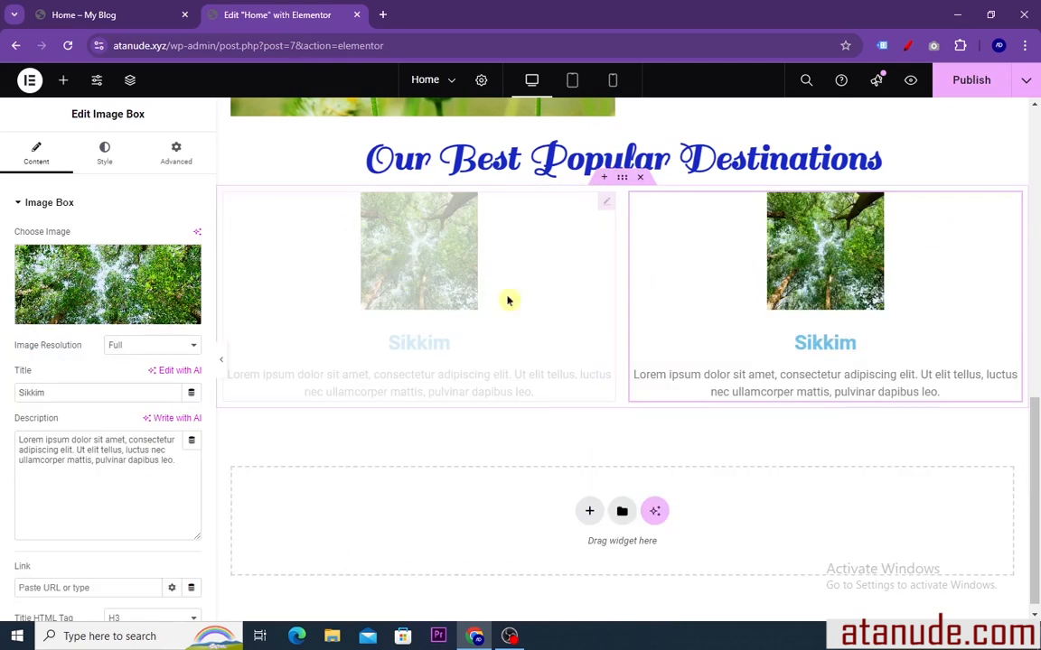
right_click(432, 248)
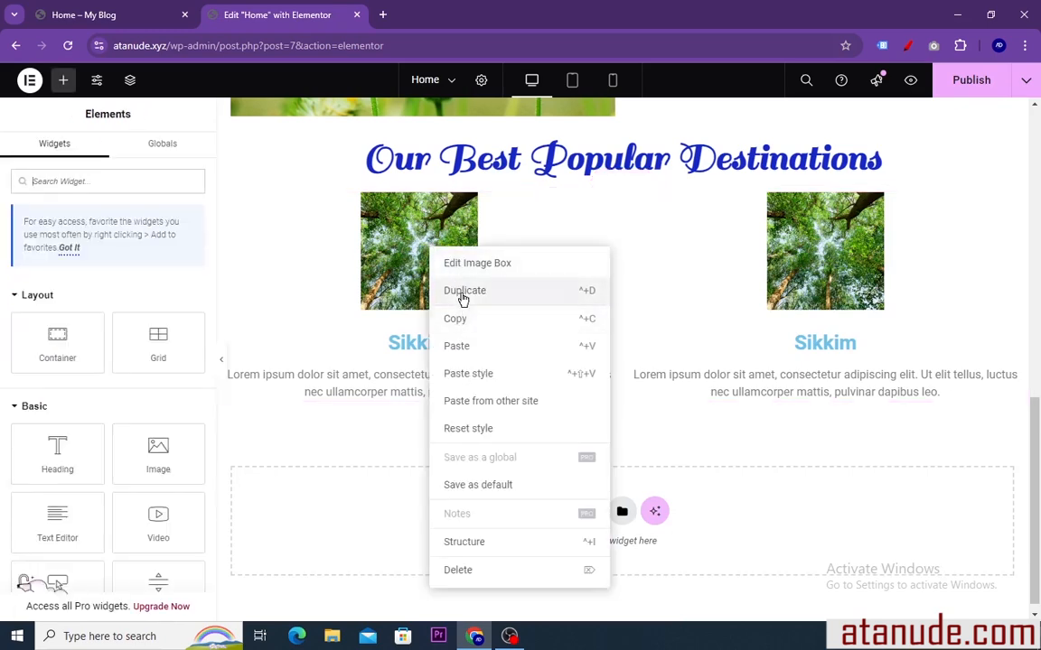
left_click(463, 293)
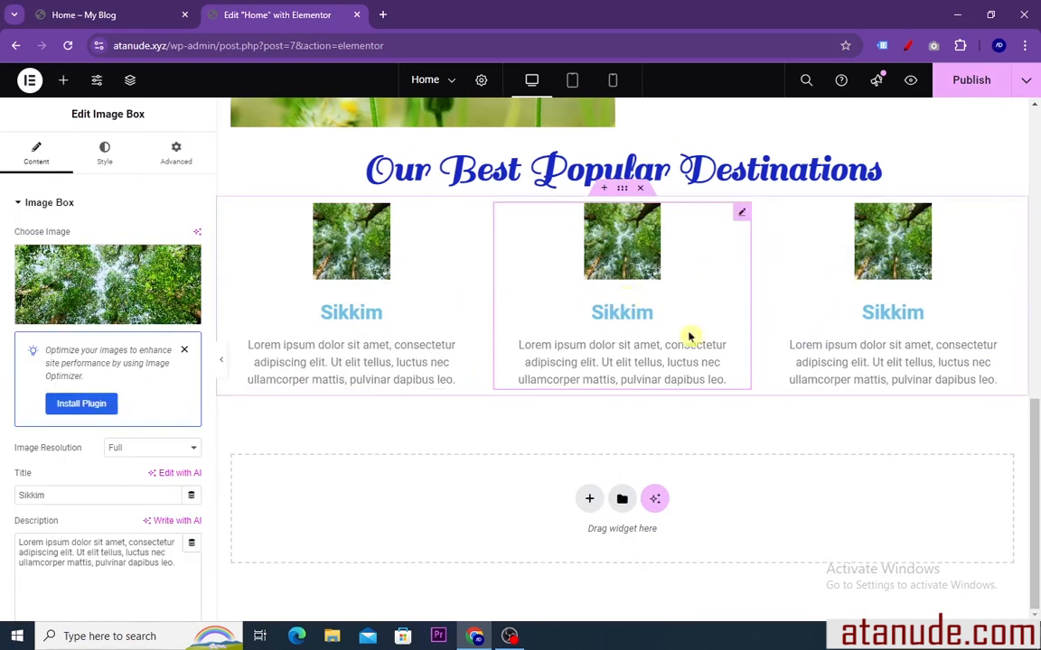
Replace the middle image box's picture with the stone path image aaa (4)
left_click(99, 315)
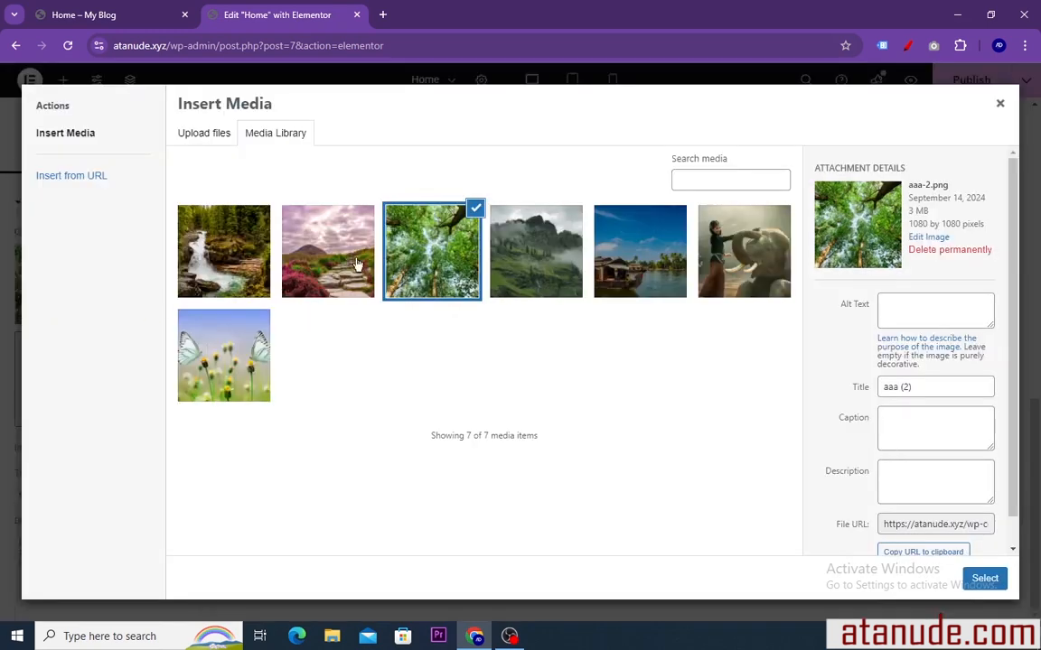
left_click(328, 252)
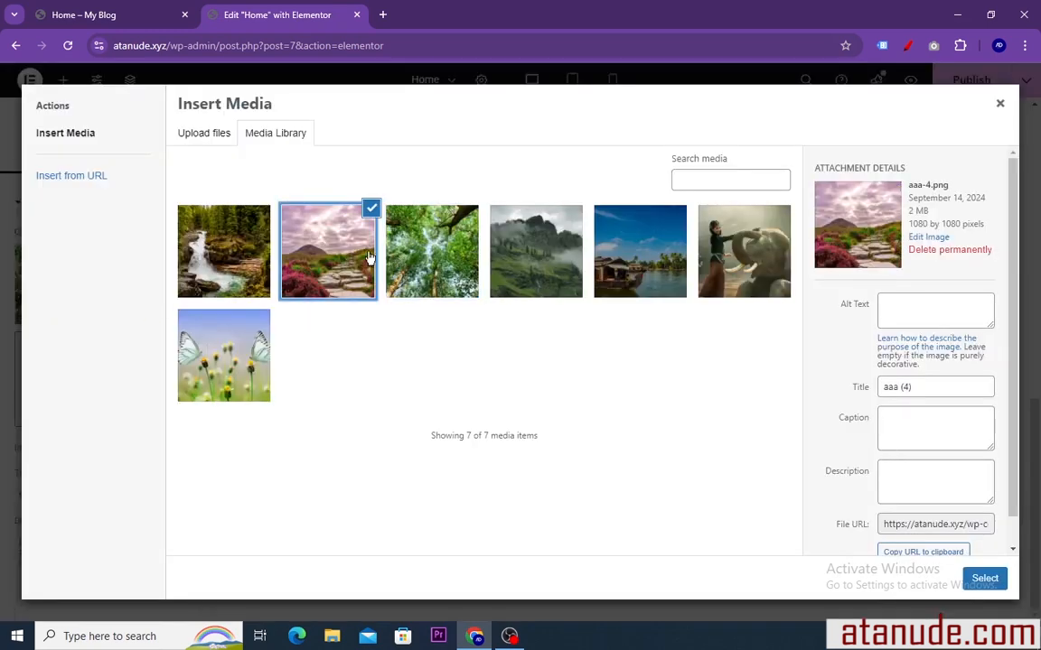
left_click(984, 580)
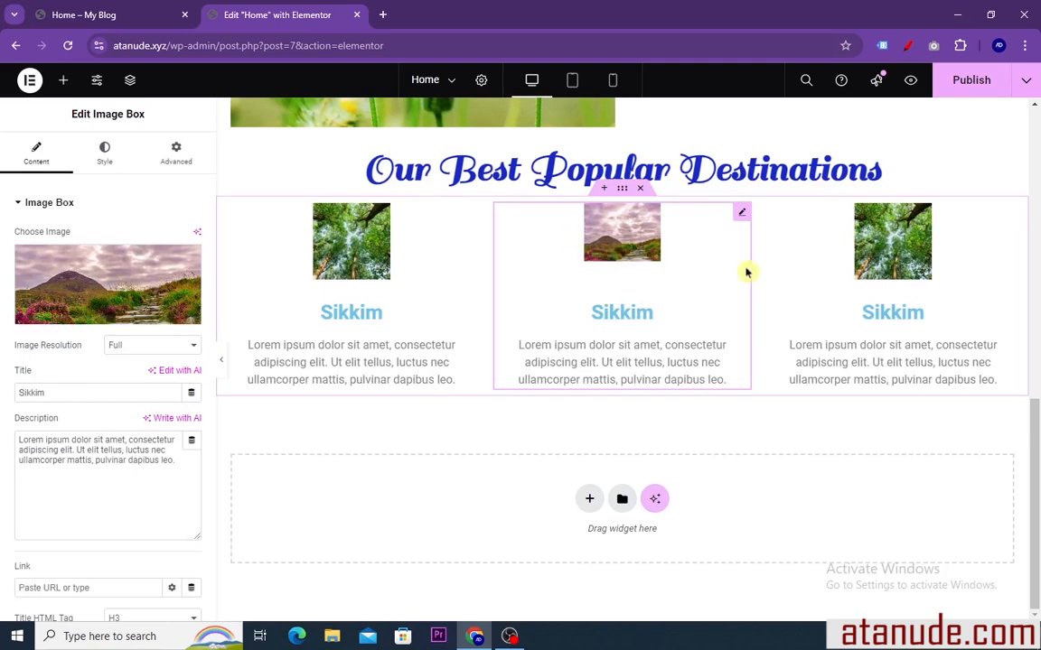
Replace the third image box's picture with the waterfall image aaa (1)
left_click(890, 258)
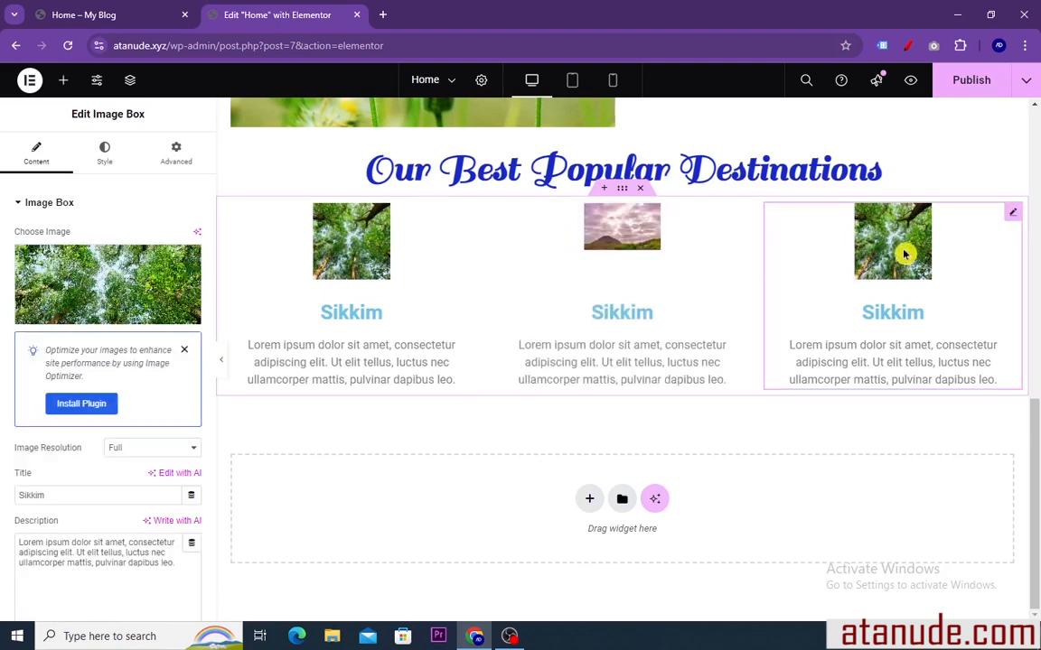
left_click(90, 275)
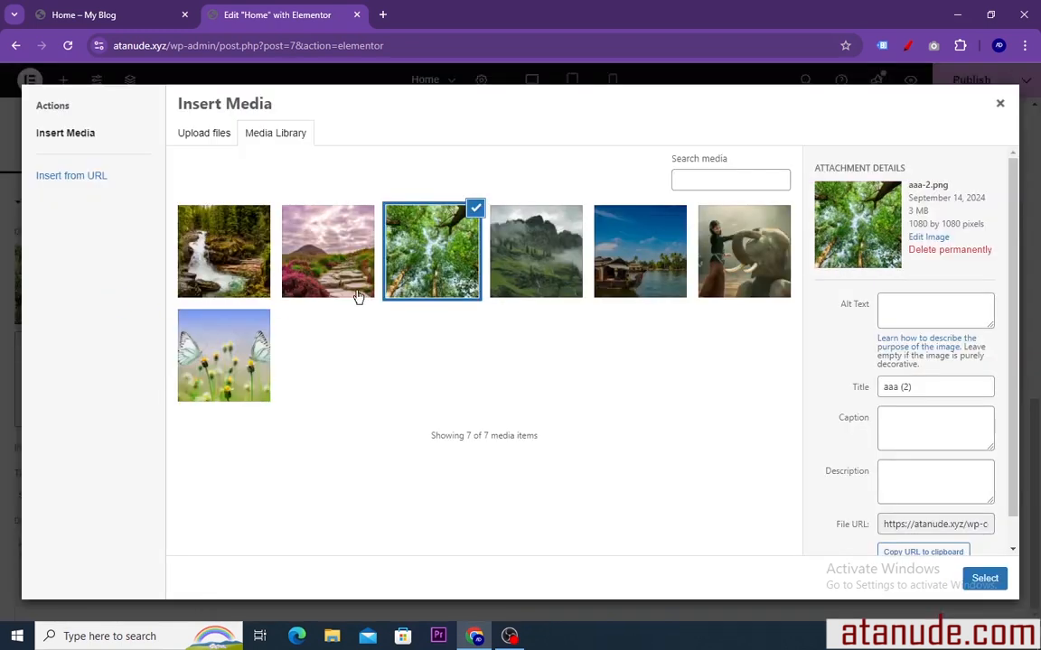
left_click(215, 262)
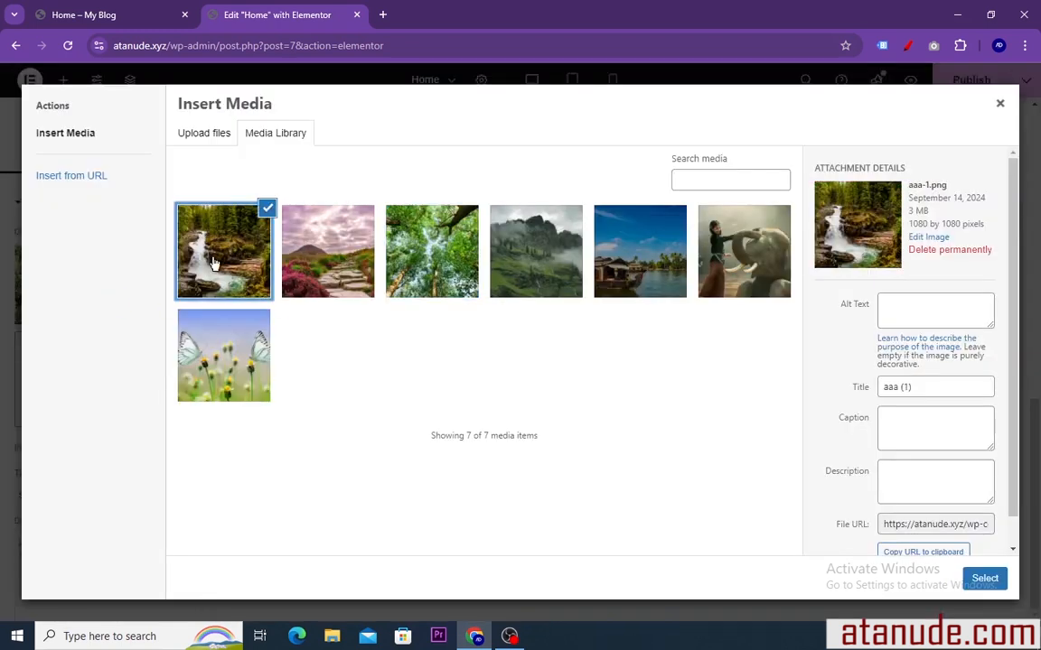
left_click(983, 579)
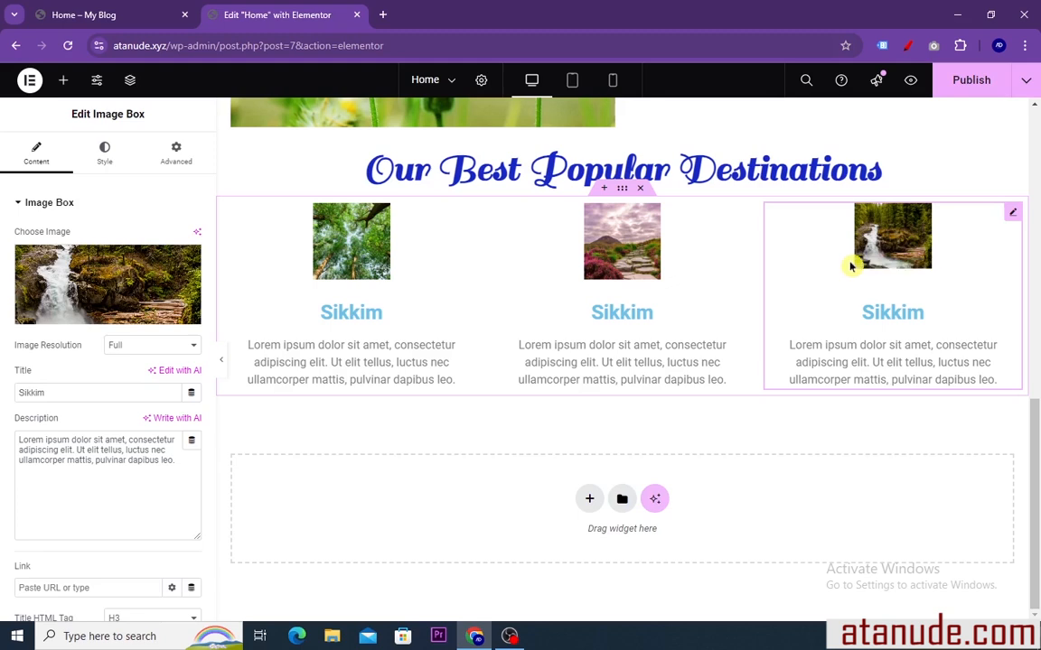
Try left alignment on the first image box, then set its alignment to Center
left_click(364, 264)
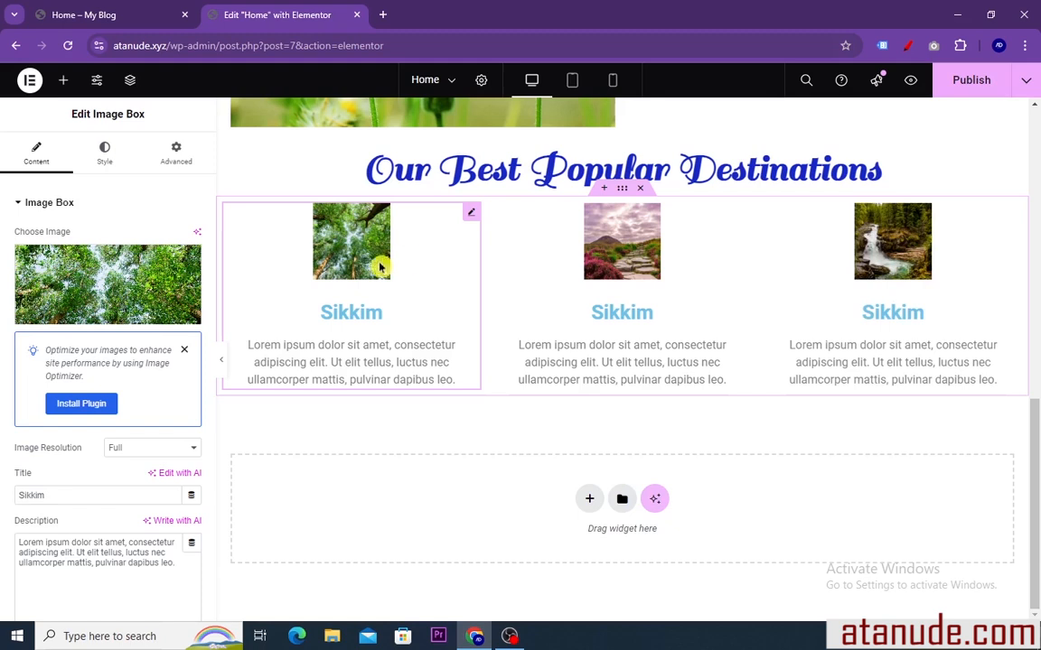
left_click(105, 156)
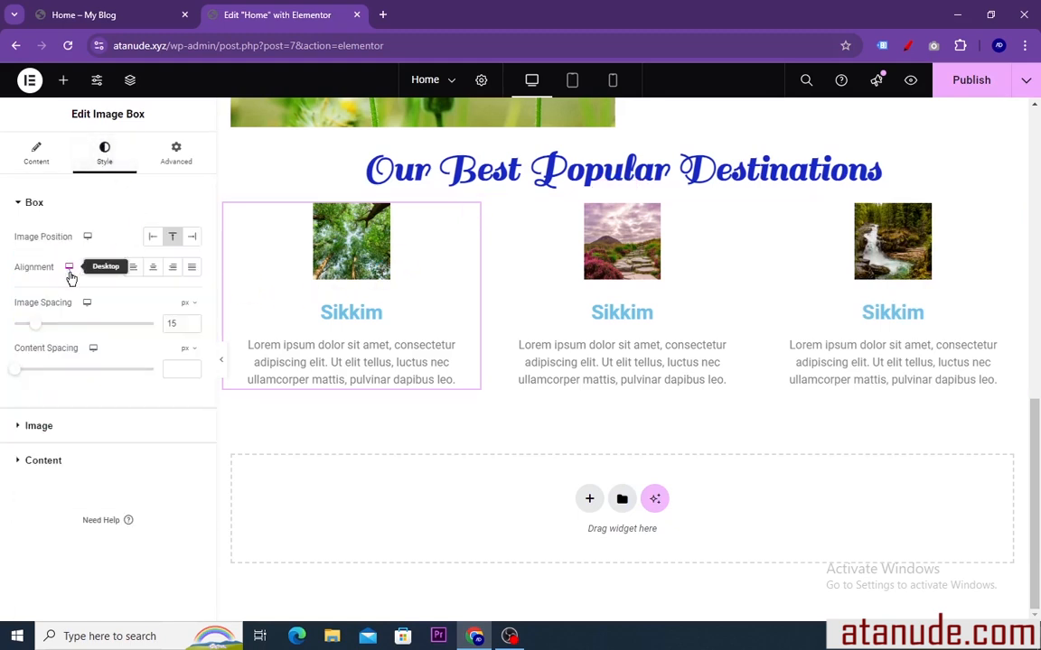
left_click(132, 268)
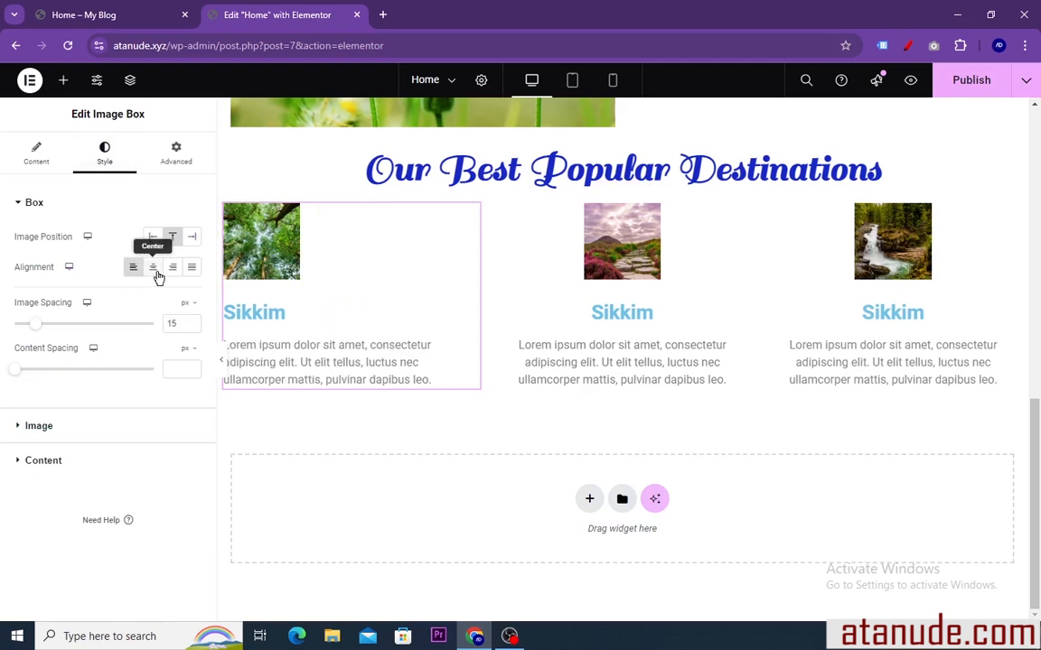
left_click(154, 270)
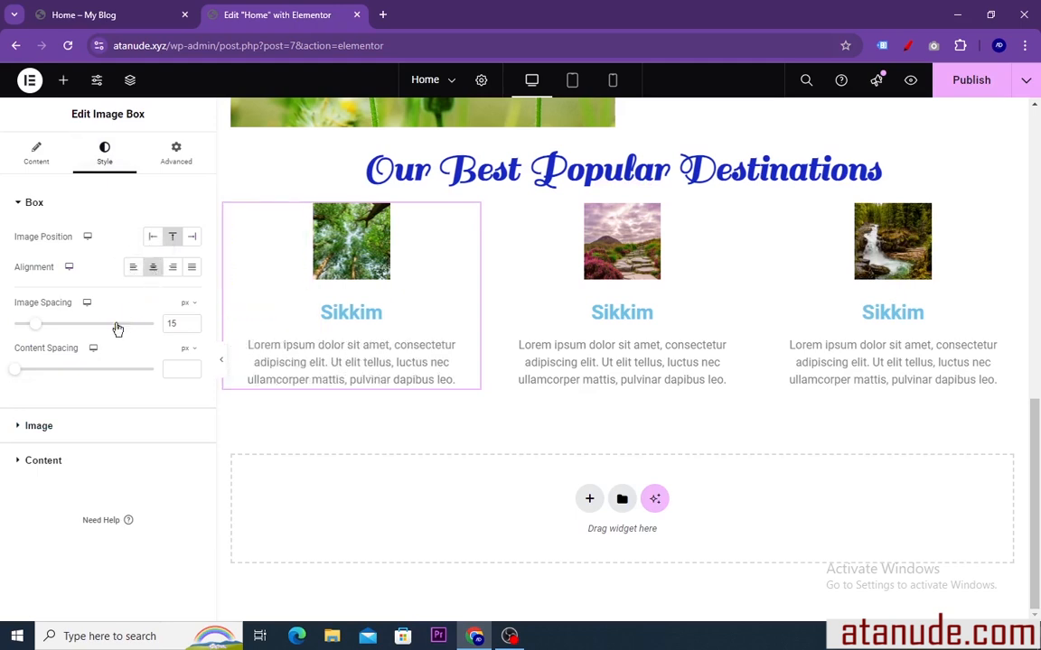
Set the first image box's image width to 100%
left_click(41, 426)
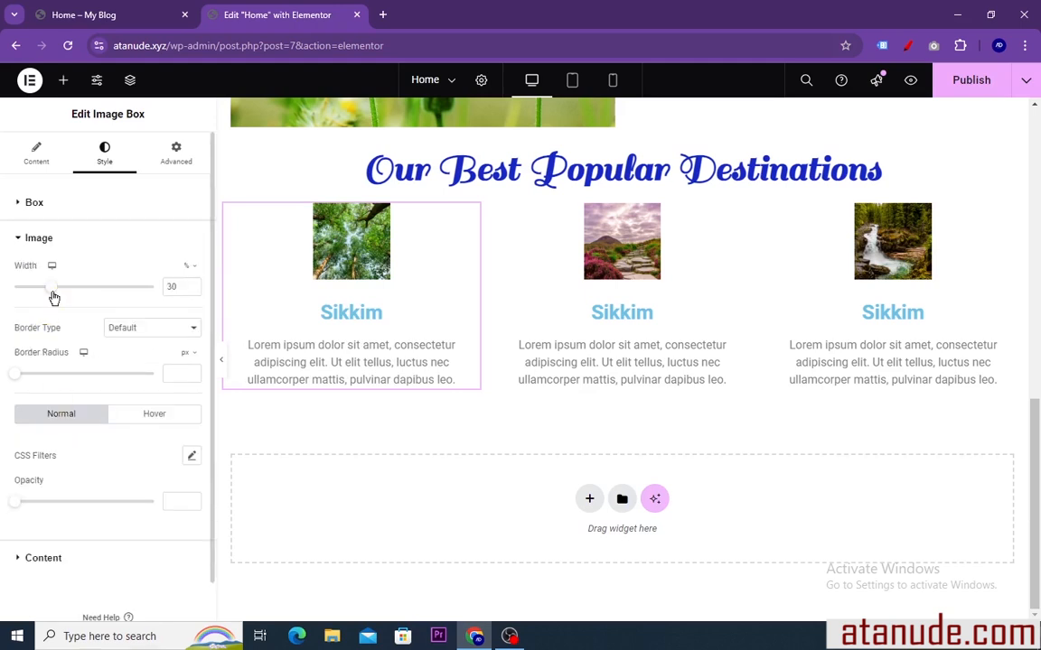
left_click_drag(53, 288, 160, 286)
scroll(372, 367, "down", 1)
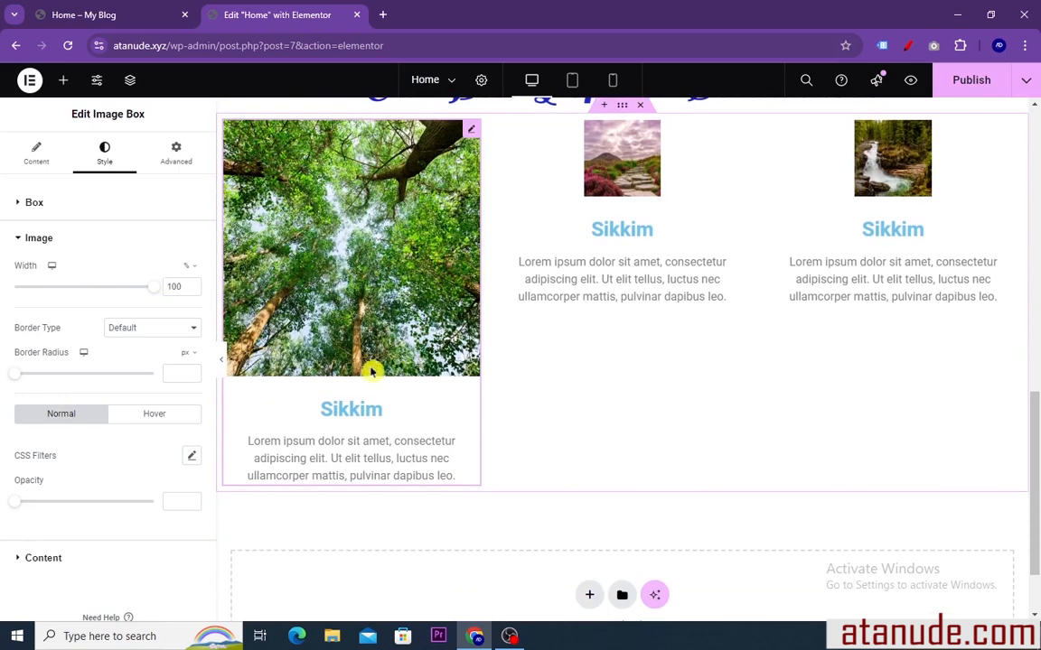
Set the first image box's title color to blue #0409DD
scroll(359, 377, "up", 2)
scroll(387, 363, "down", 1)
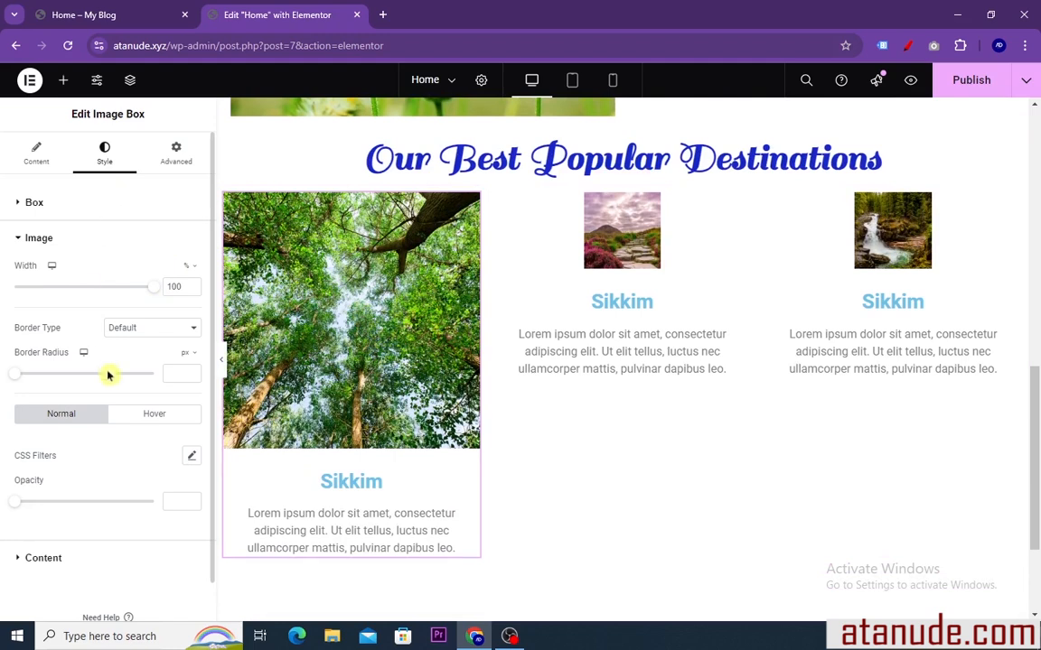
scroll(44, 490, "down", 1)
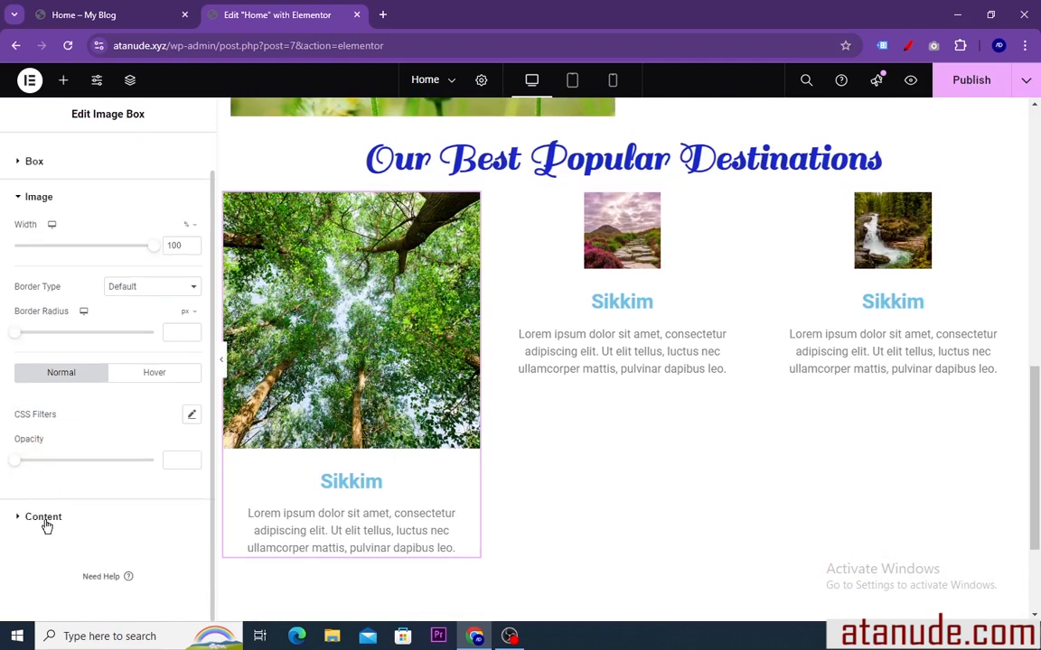
left_click(43, 518)
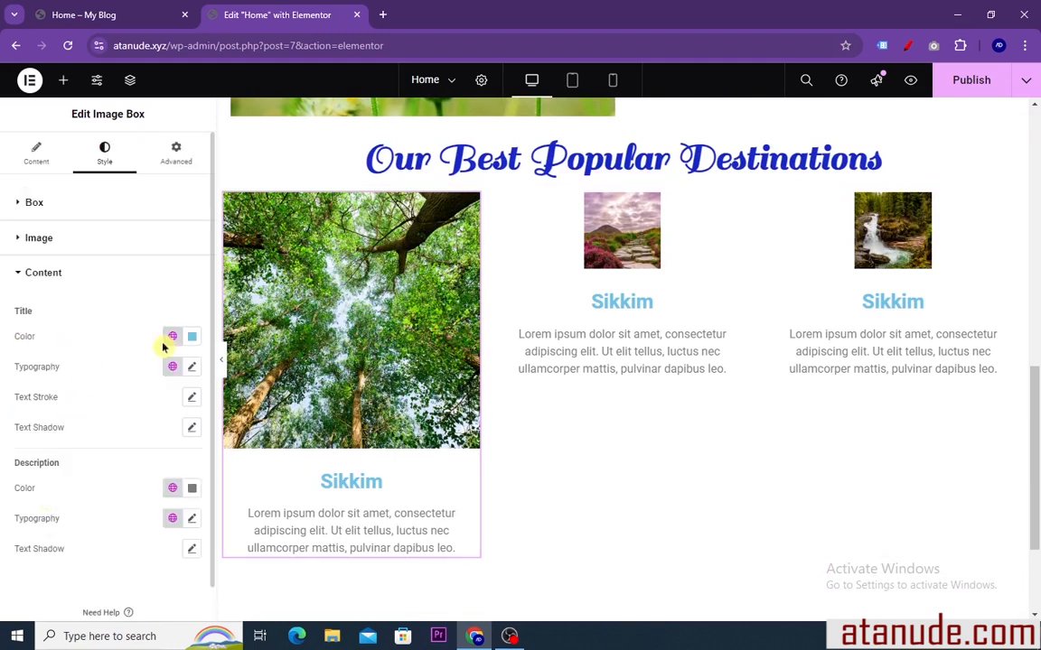
left_click(192, 338)
left_click(234, 425)
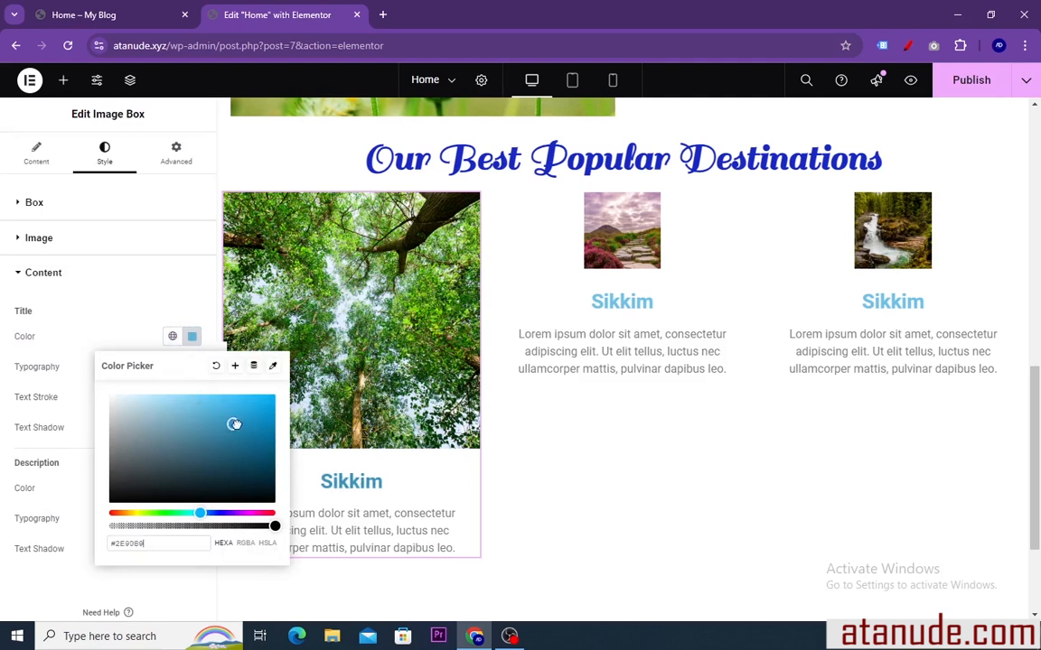
left_click_drag(205, 512, 218, 512)
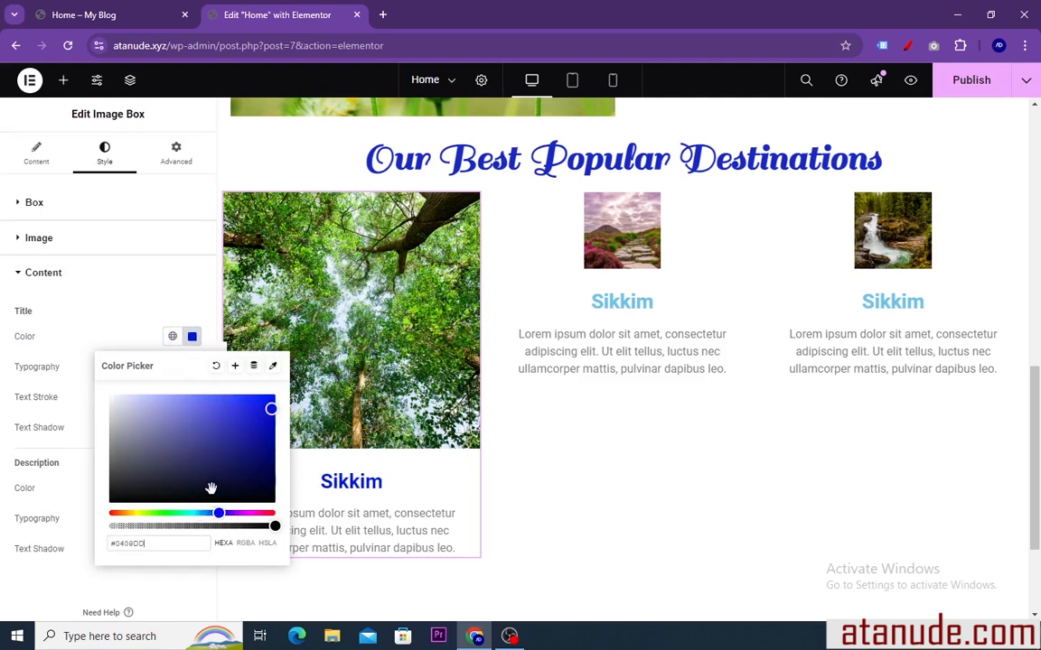
left_click(192, 337)
Set the first image box's title typography to a 38 px size and the RocknRoll One font family
left_click(190, 368)
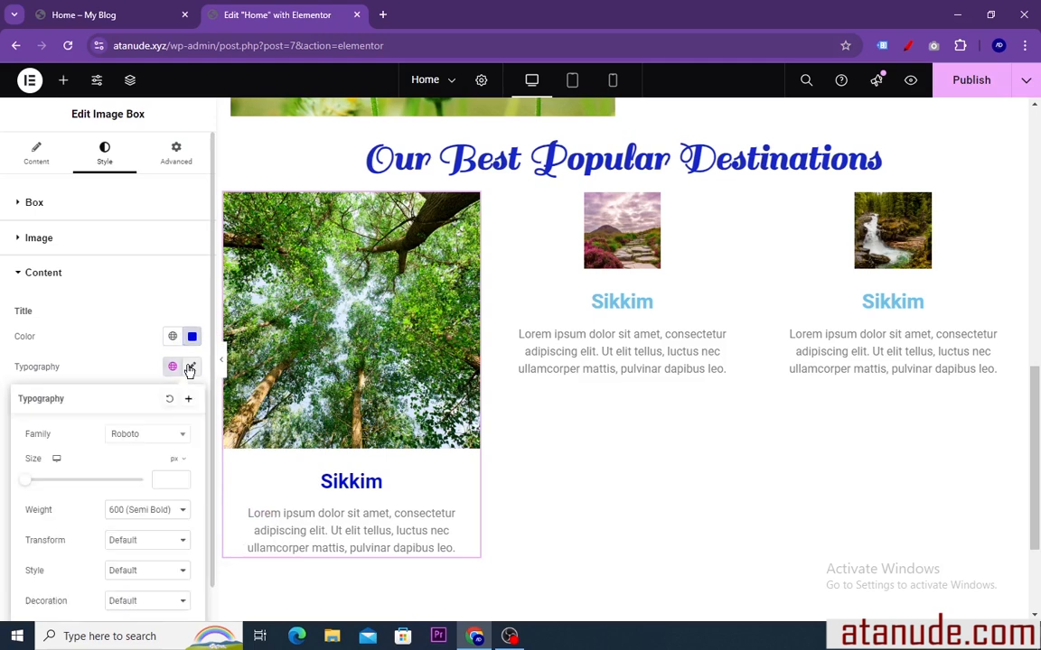
left_click_drag(27, 487, 49, 483)
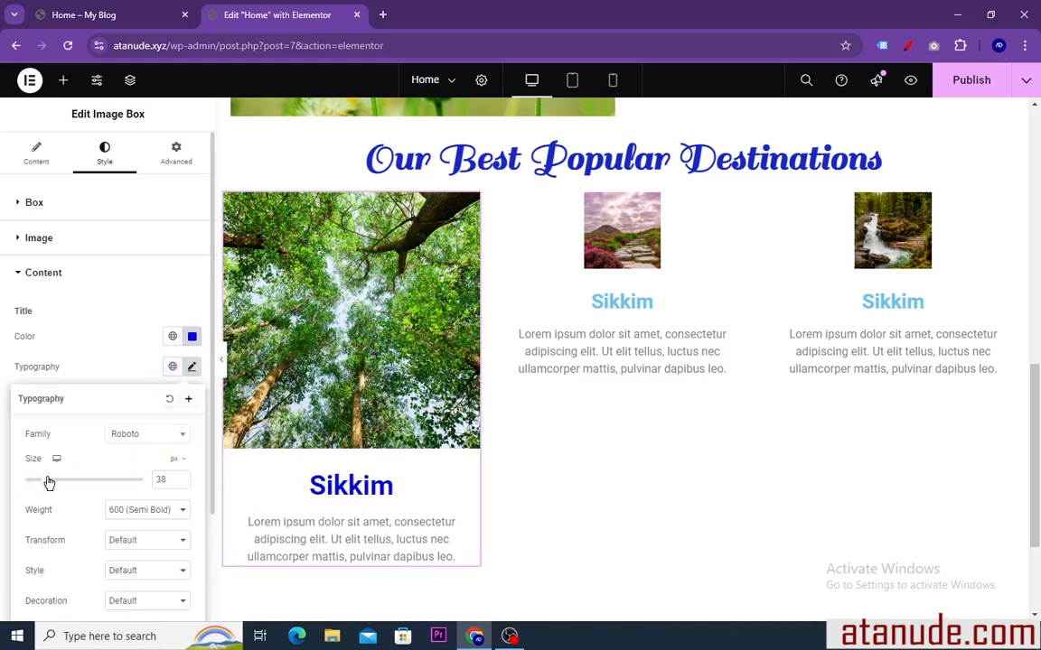
left_click(181, 440)
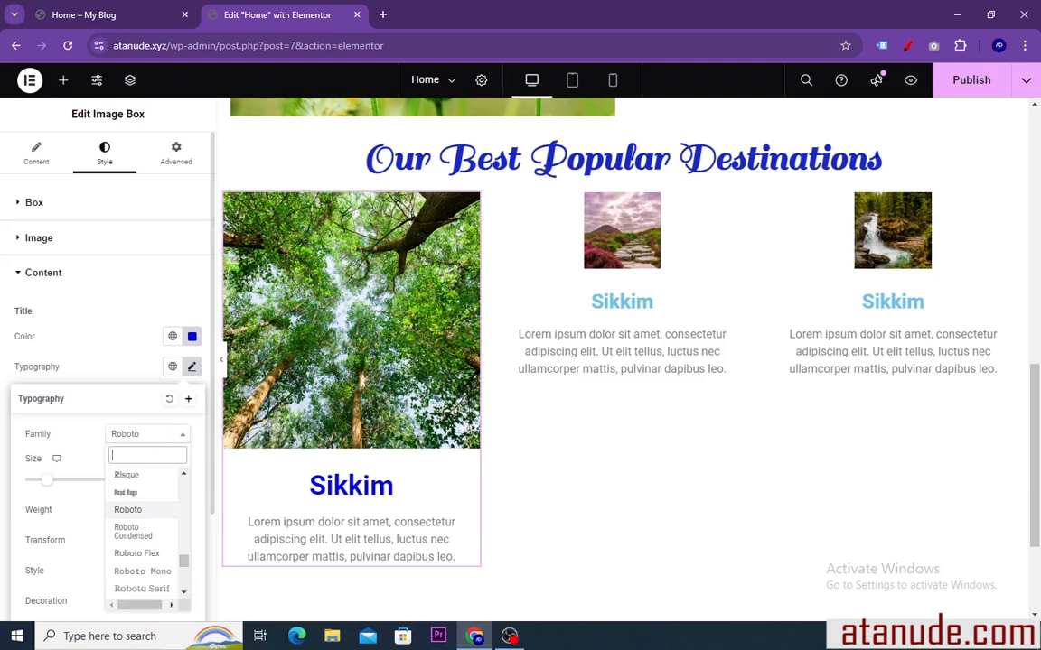
left_click(137, 499)
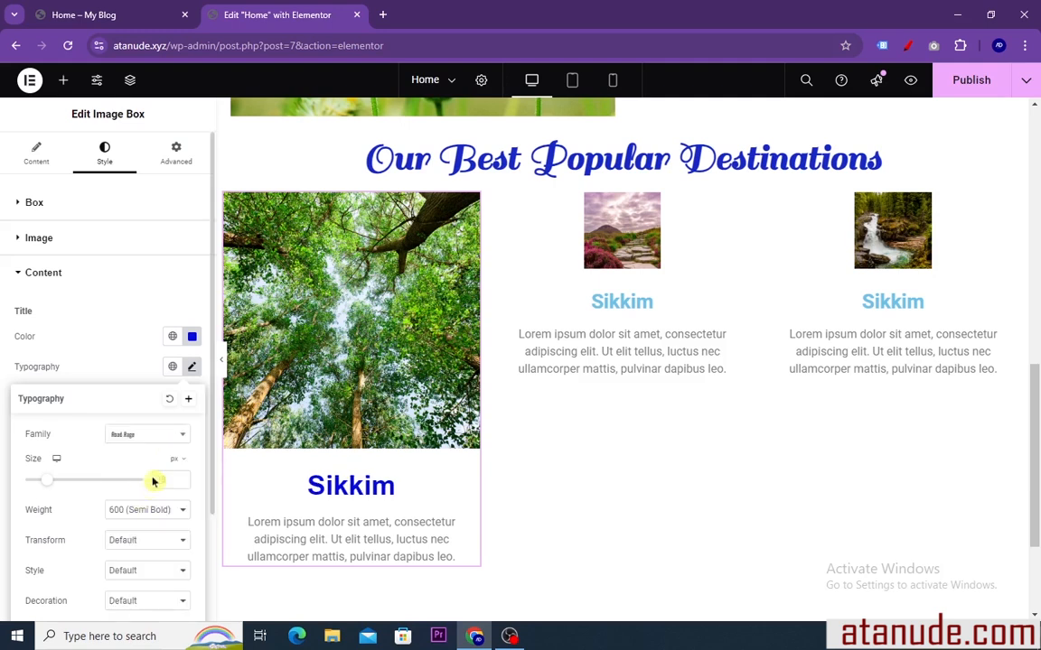
left_click(178, 440)
scroll(133, 506, "down", 3)
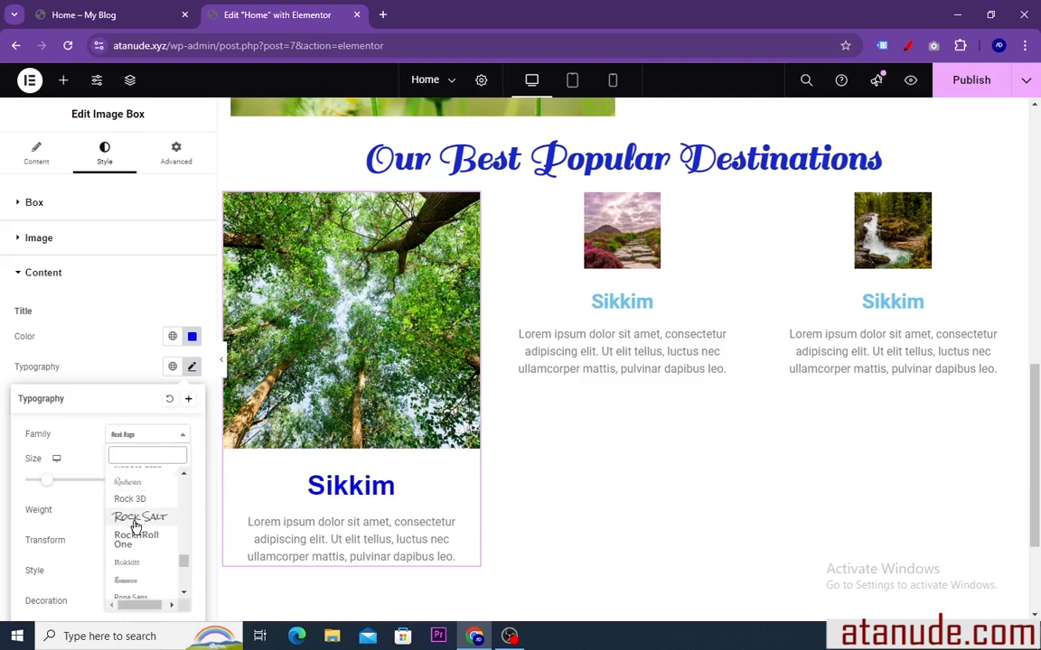
left_click(133, 539)
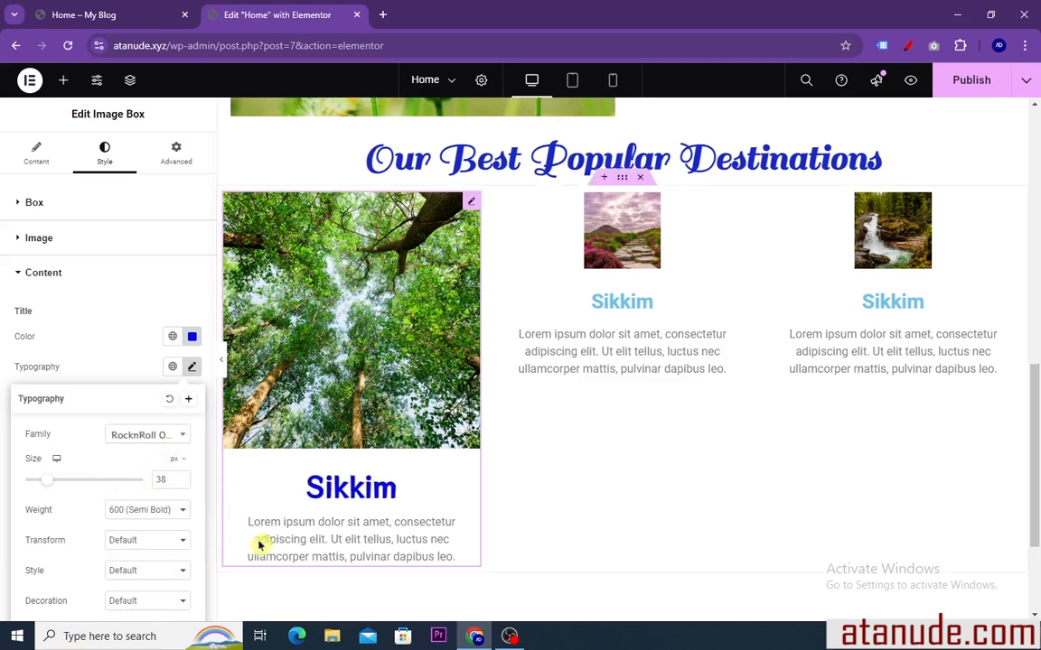
scroll(333, 457, "down", 1)
scroll(332, 457, "down", 1)
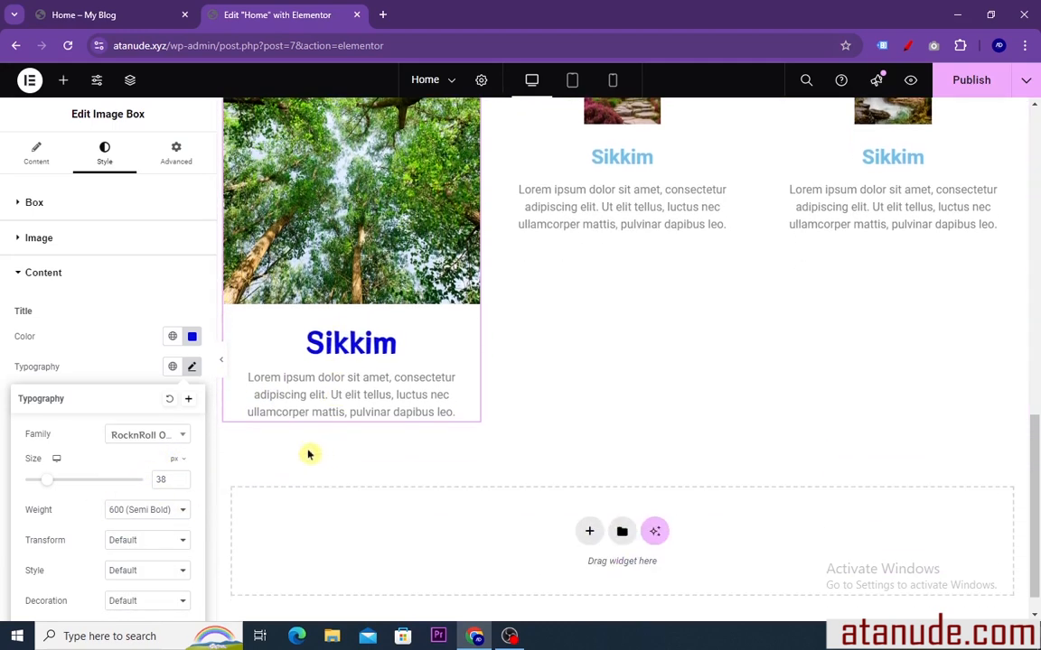
left_click(192, 366)
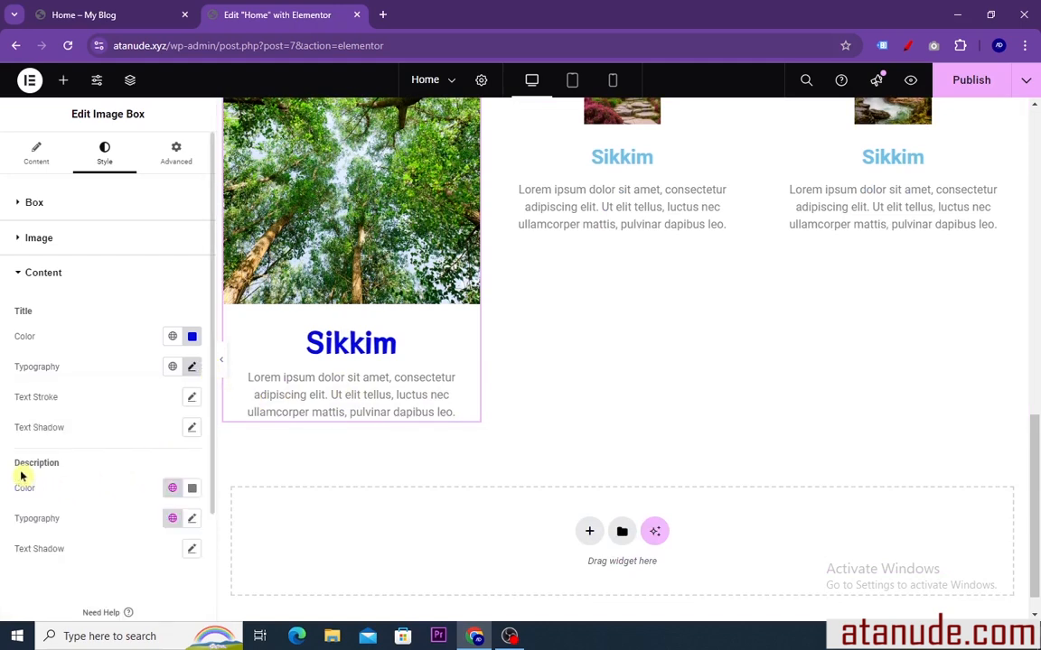
Set the first image box's description color to black #000000
left_click(193, 489)
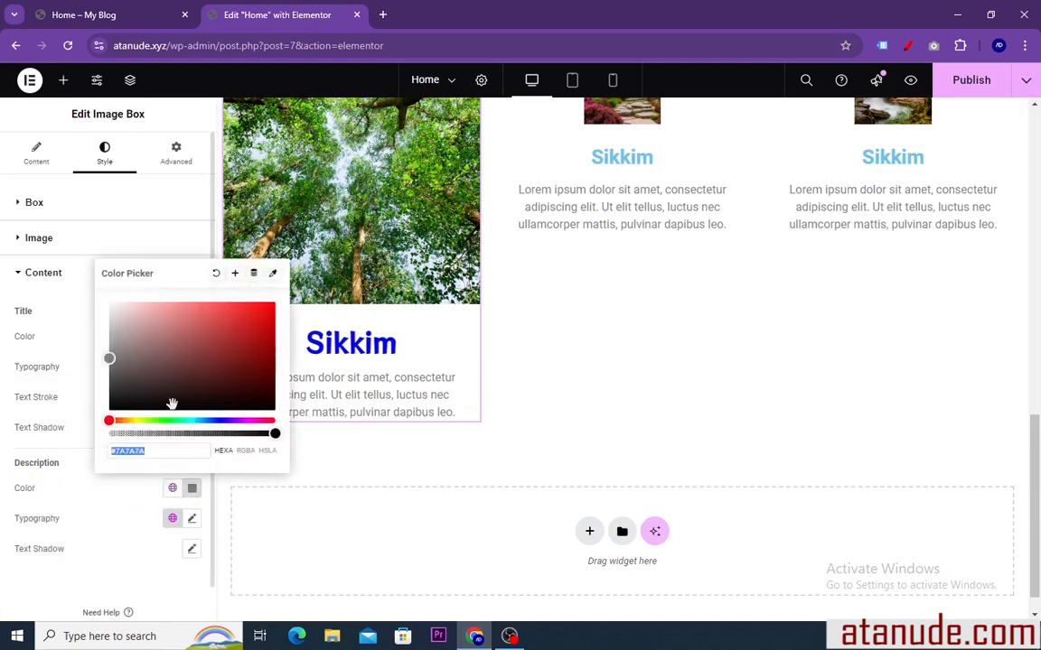
left_click_drag(113, 375, 117, 415)
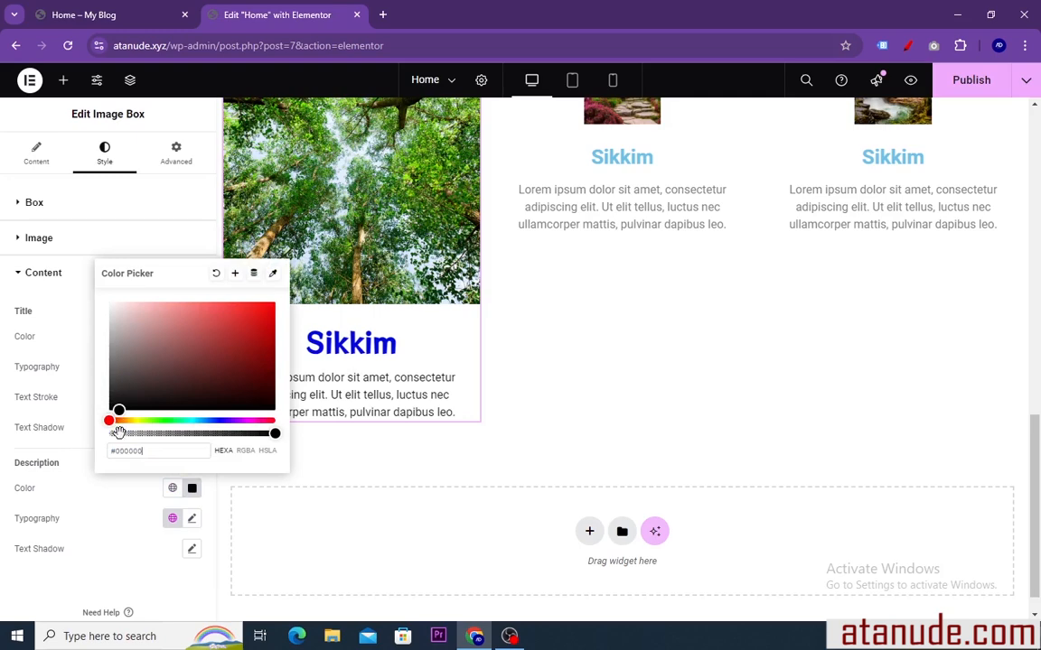
left_click(192, 489)
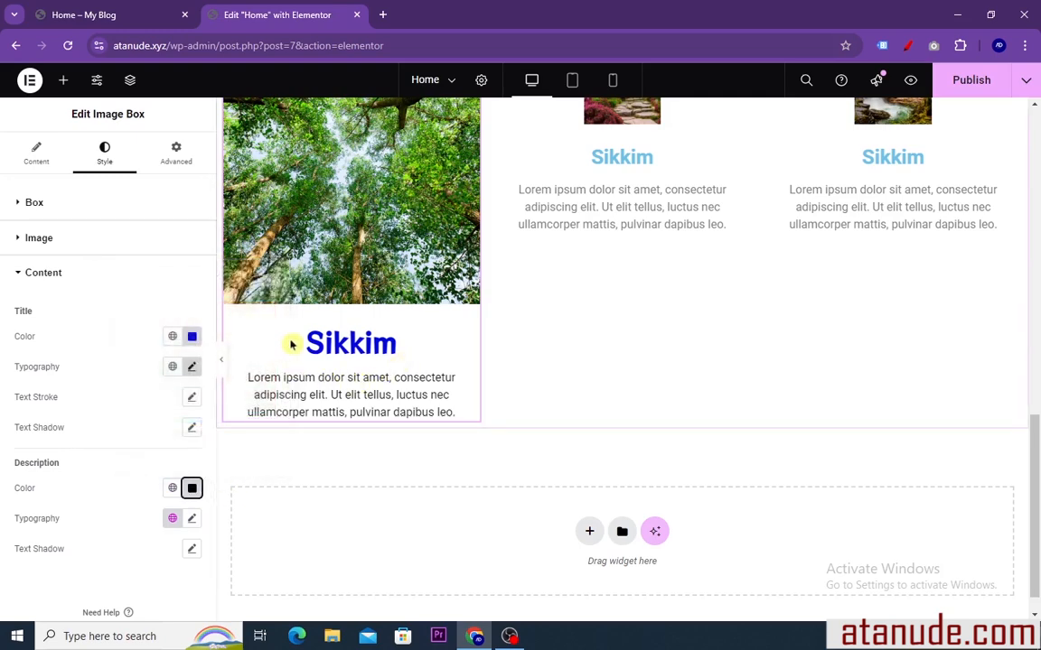
Set the first image box's image spacing to 0 px and its content spacing to 8 px
left_click(39, 153)
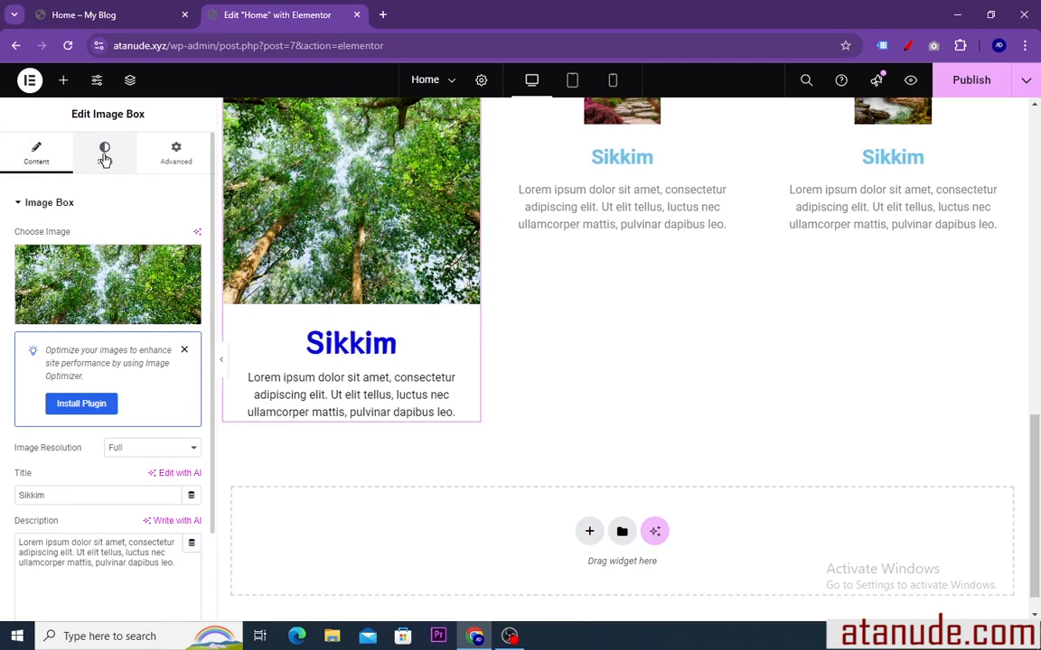
left_click(105, 156)
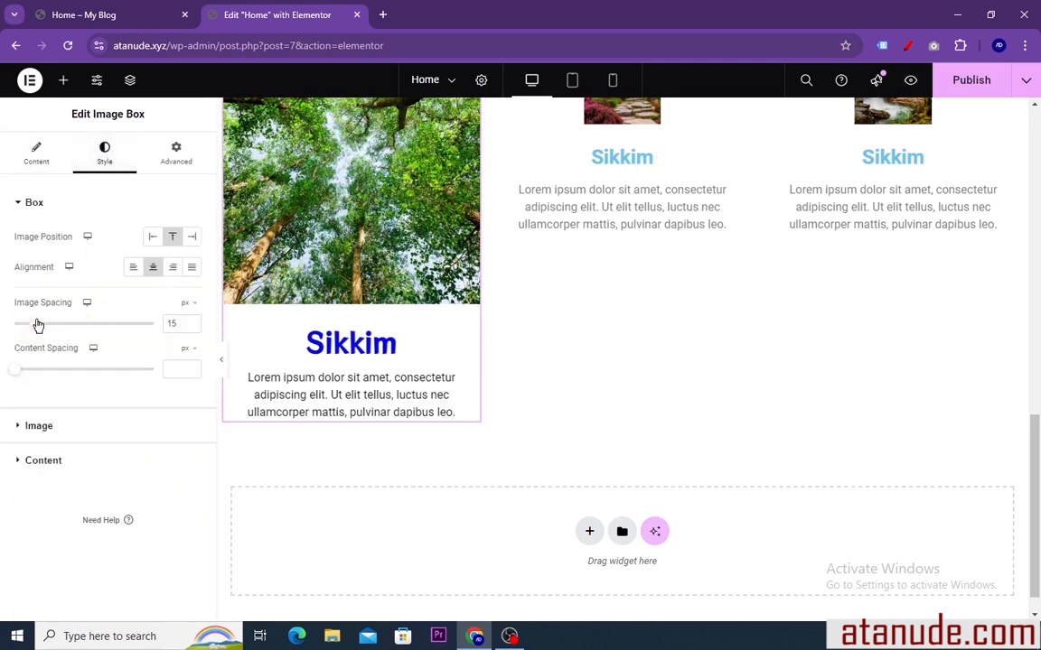
left_click_drag(38, 327, 8, 321)
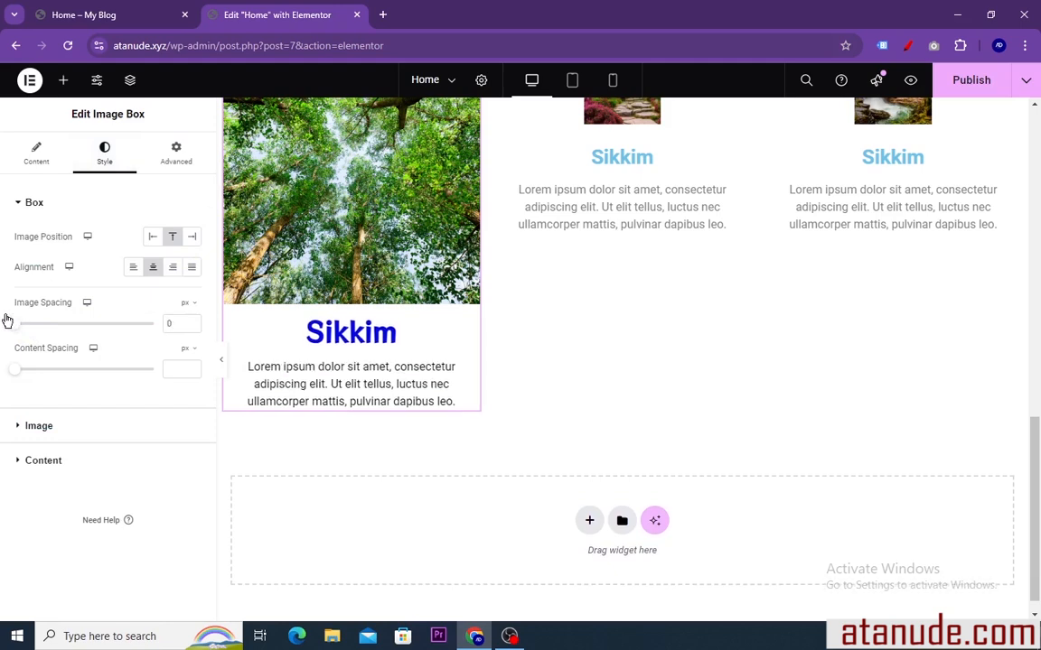
left_click(14, 376)
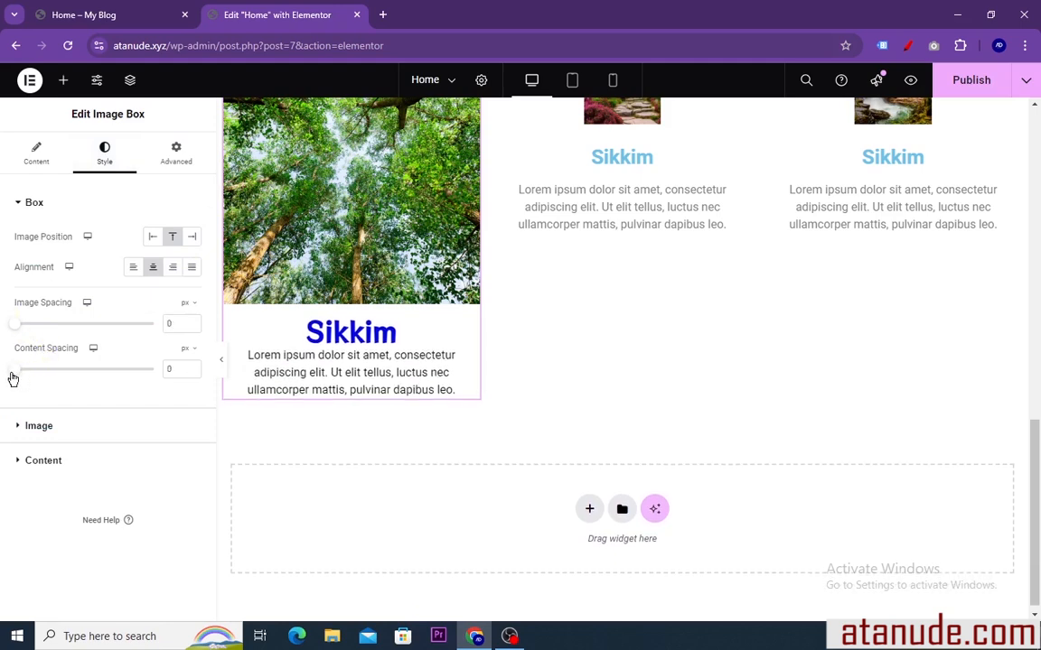
left_click_drag(14, 382, 26, 391)
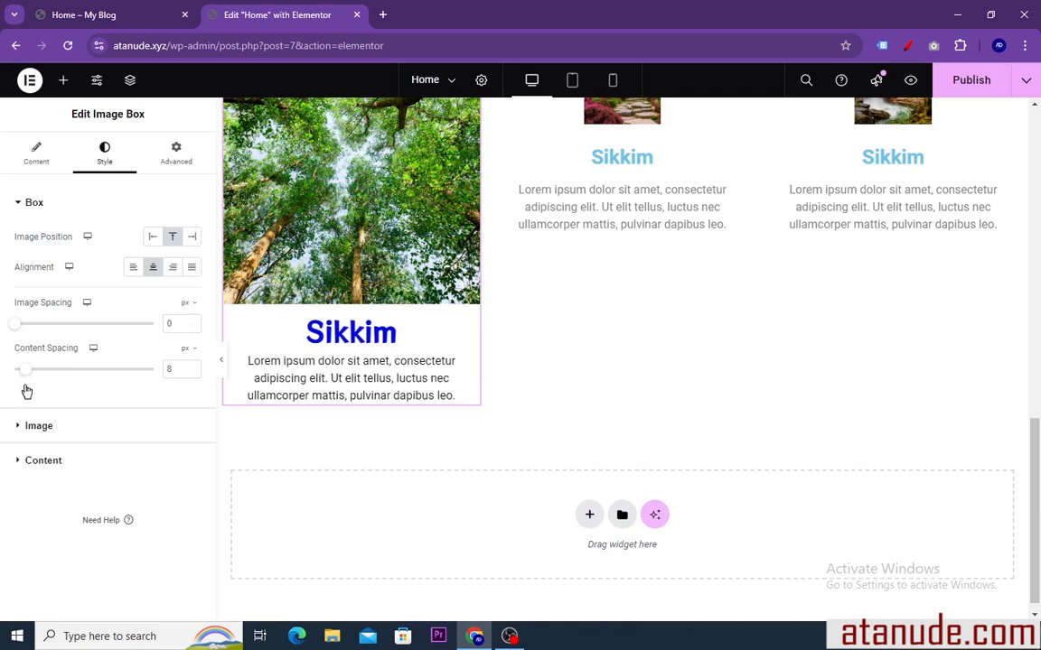
Delete the middle image box and duplicate the styled first image box to take its place
scroll(399, 329, "up", 2)
scroll(399, 323, "down", 2)
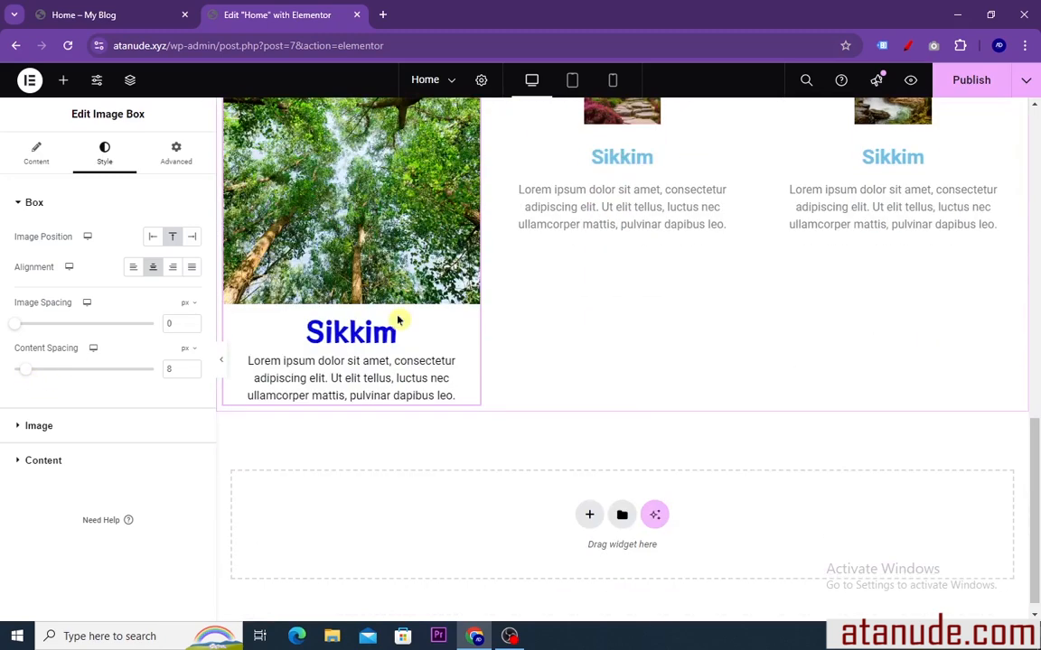
scroll(395, 320, "up", 2)
scroll(521, 295, "down", 2)
scroll(539, 304, "up", 1)
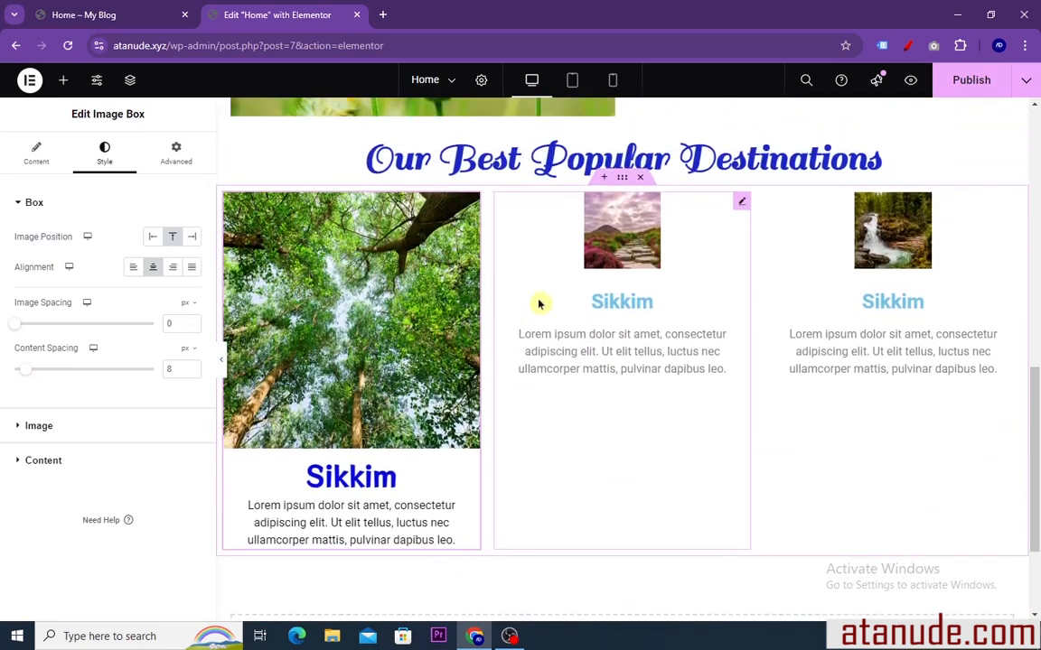
right_click(743, 201)
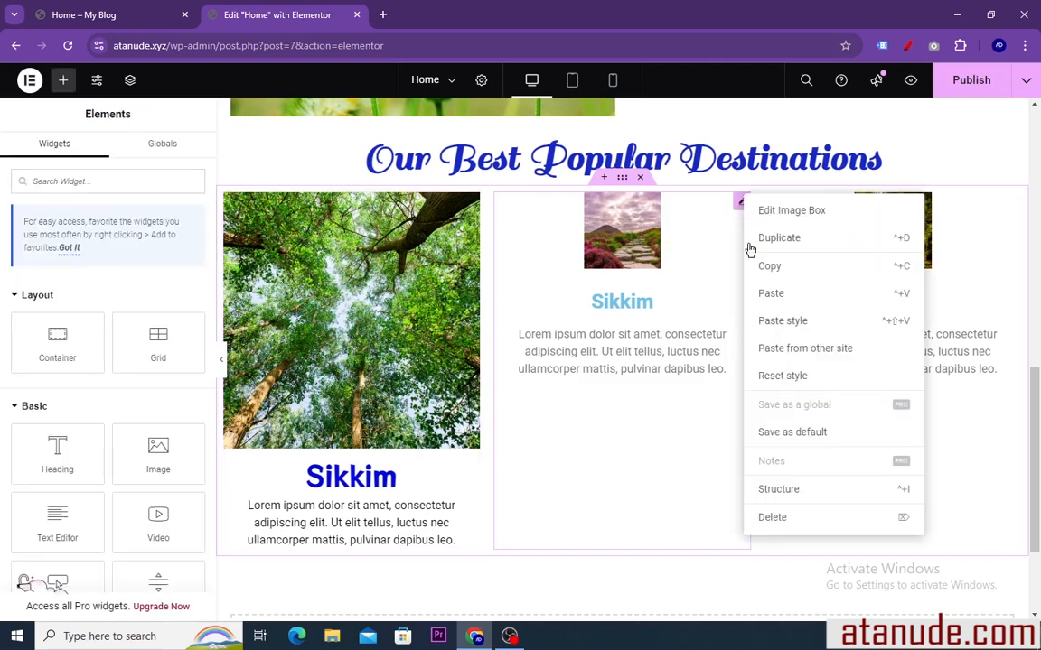
left_click(773, 524)
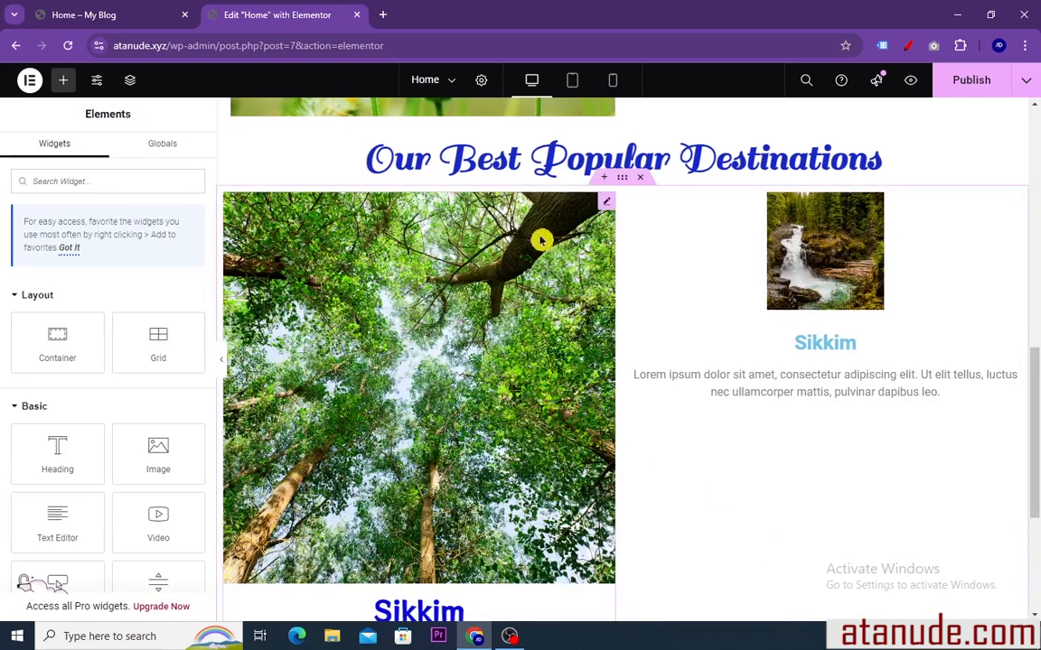
right_click(606, 204)
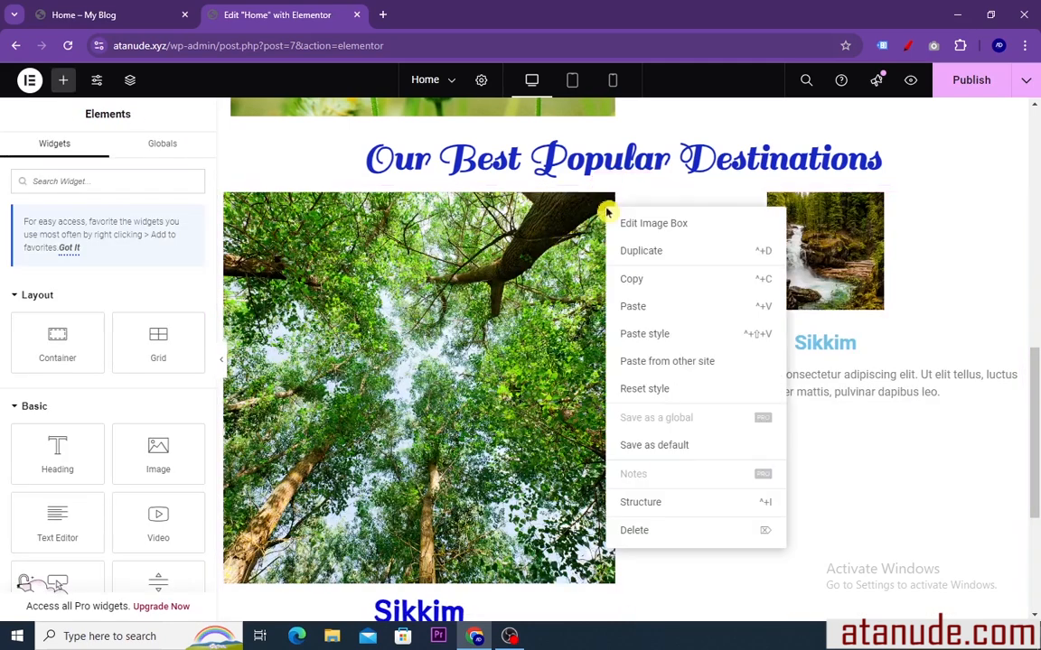
left_click(644, 252)
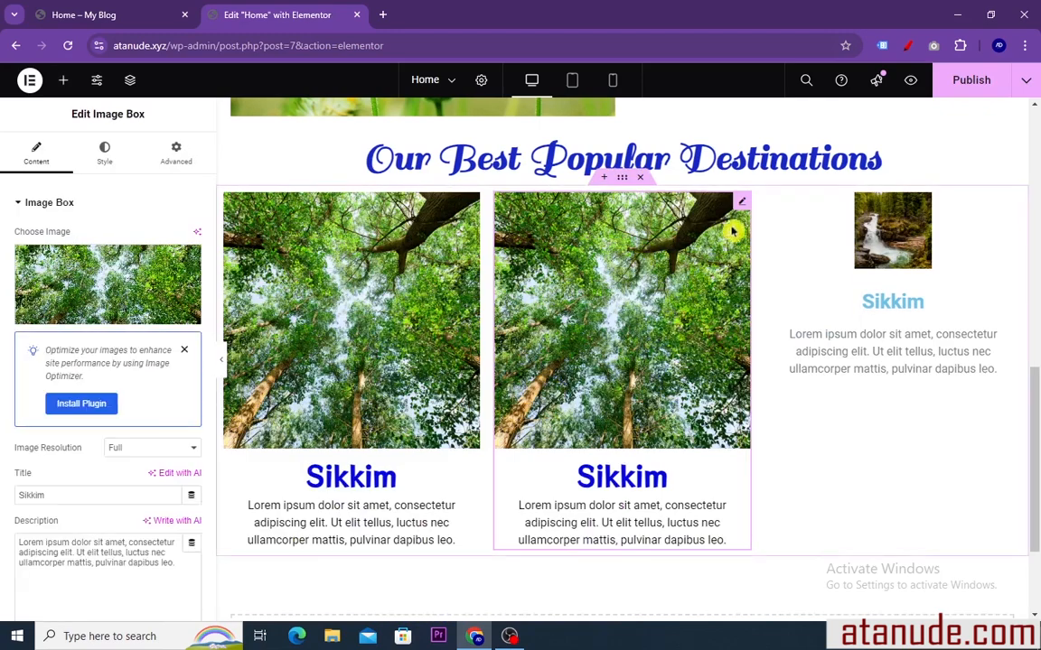
Delete the third image box with the waterfall picture and duplicate the styled second image box in its place
right_click(870, 217)
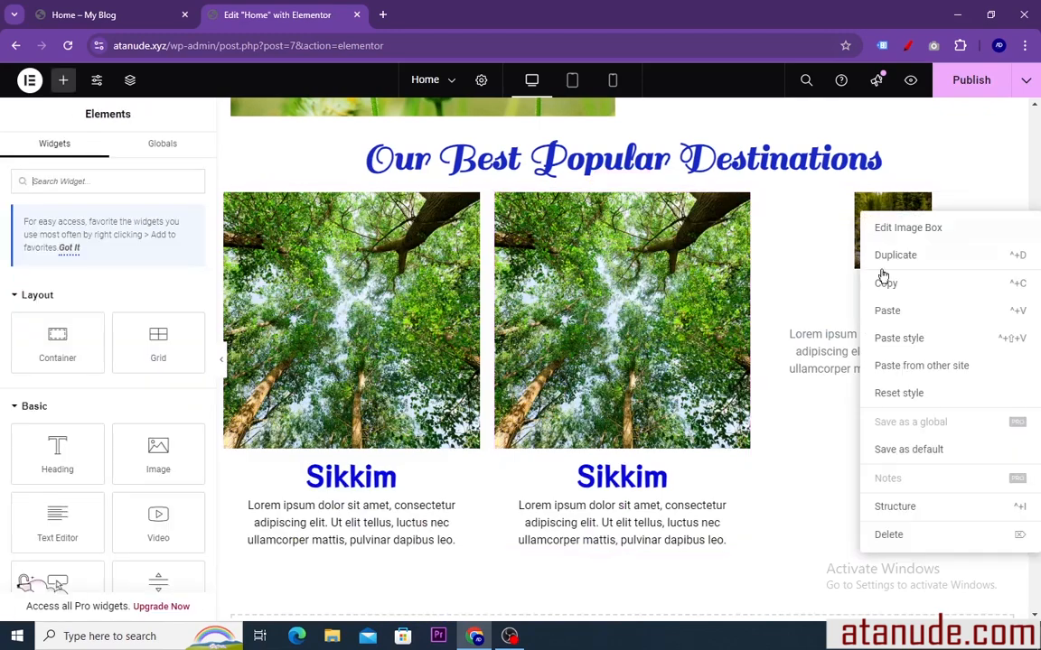
left_click(890, 537)
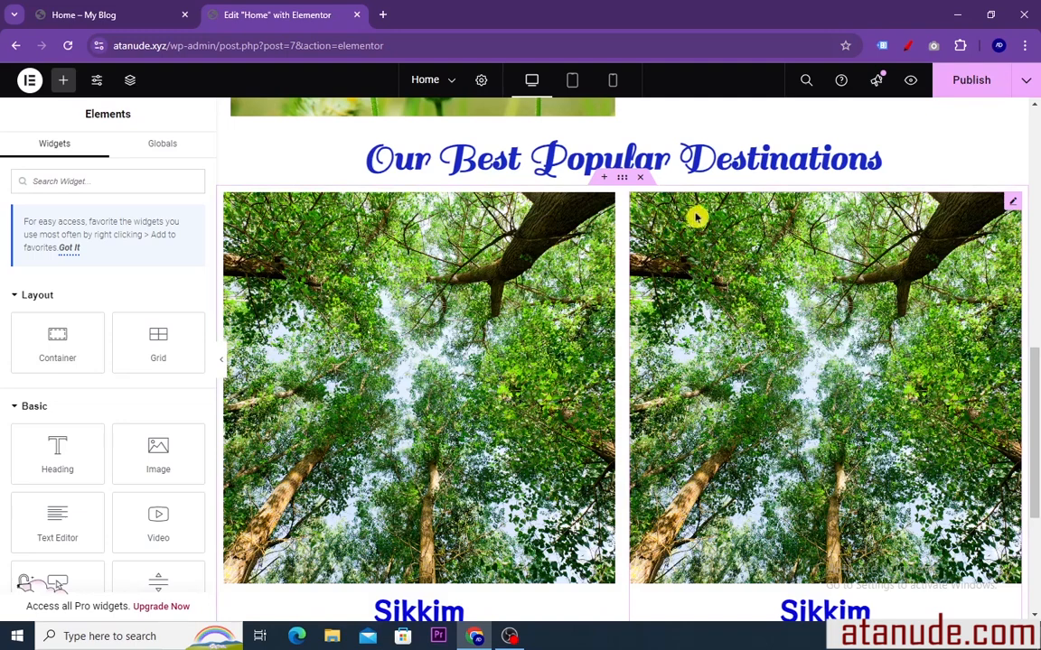
right_click(962, 220)
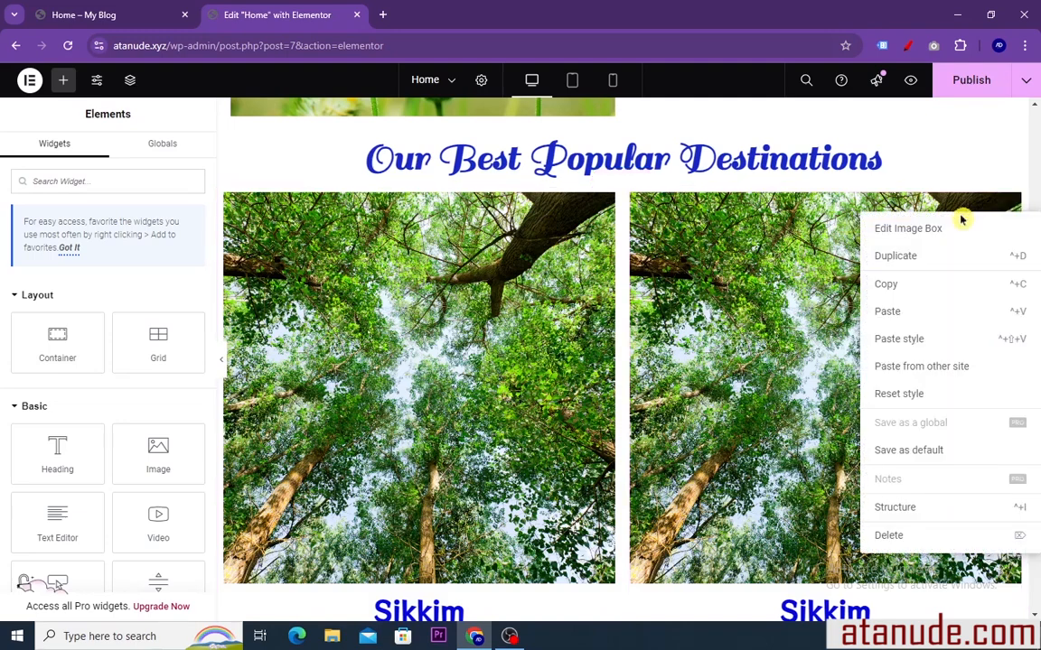
left_click(919, 261)
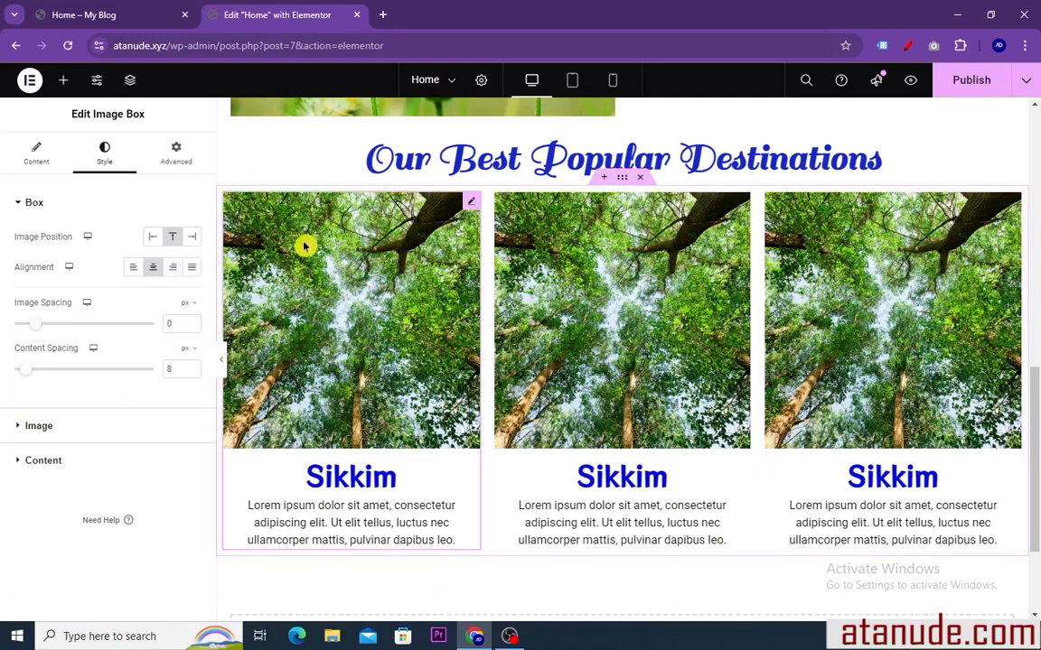
Replace the first image box's picture with the stone path image aaa (4)
left_click(36, 156)
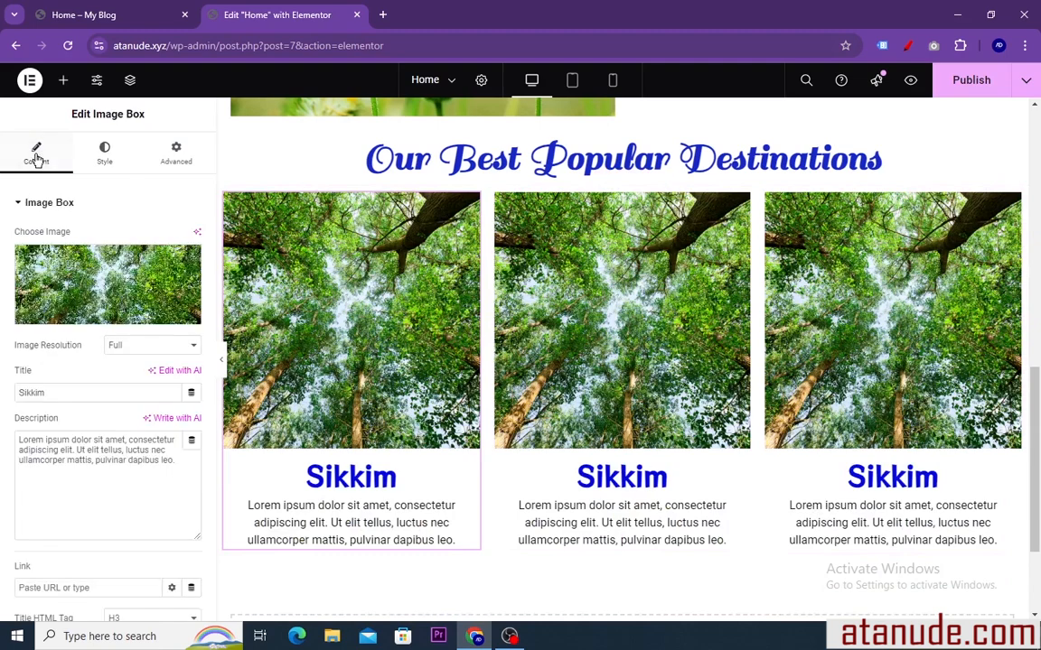
left_click(108, 285)
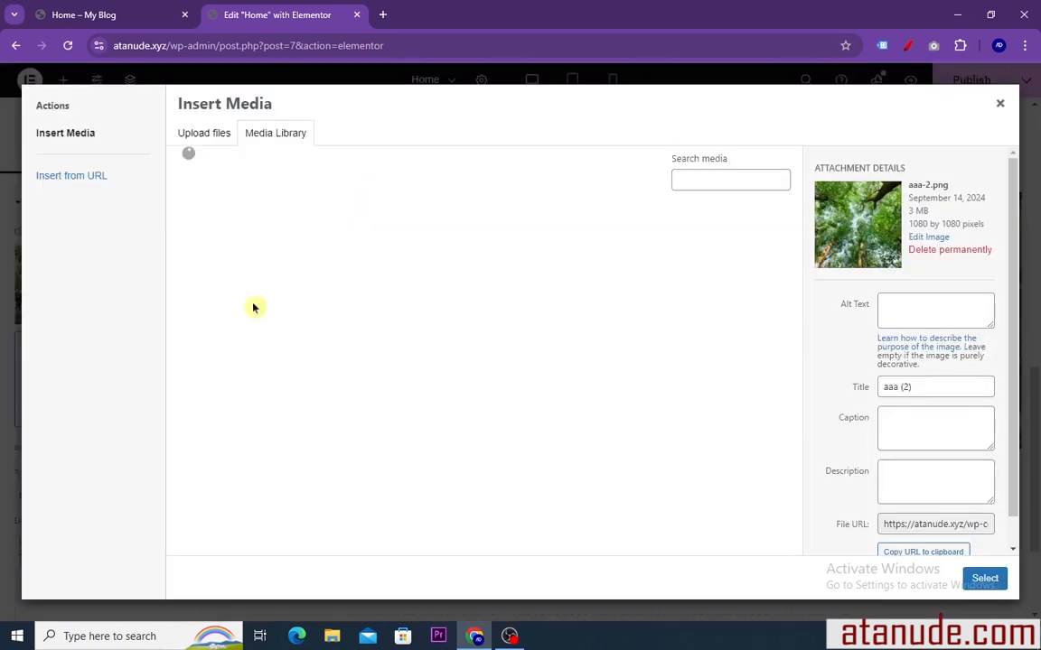
left_click(321, 261)
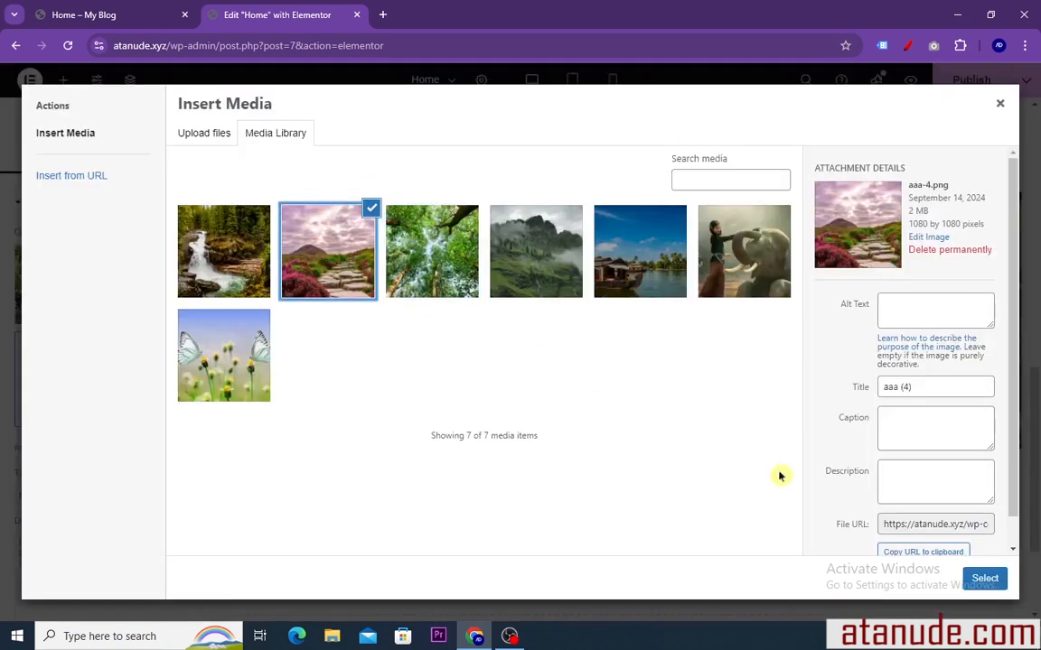
left_click(984, 578)
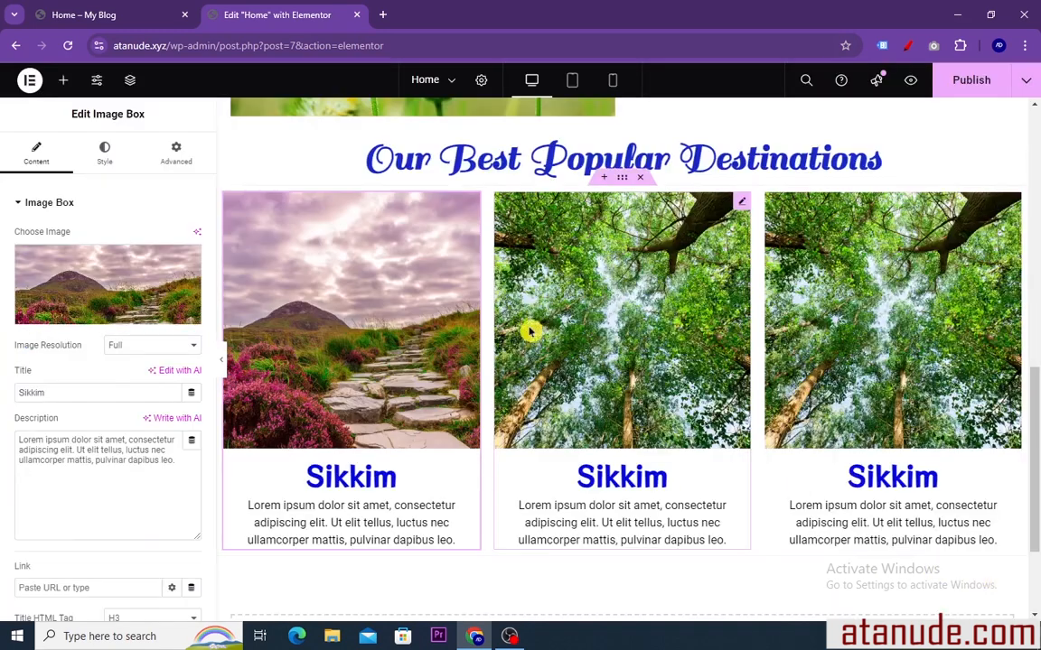
Replace the third image box's picture with the waterfall image aaa (1) from the media library
left_click(874, 279)
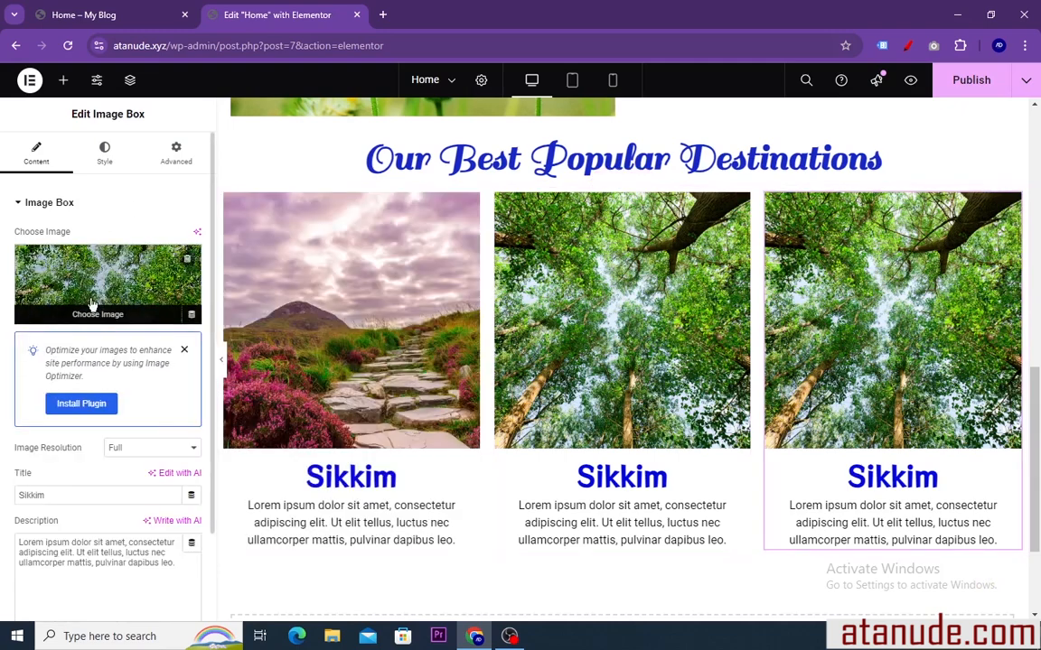
left_click(91, 305)
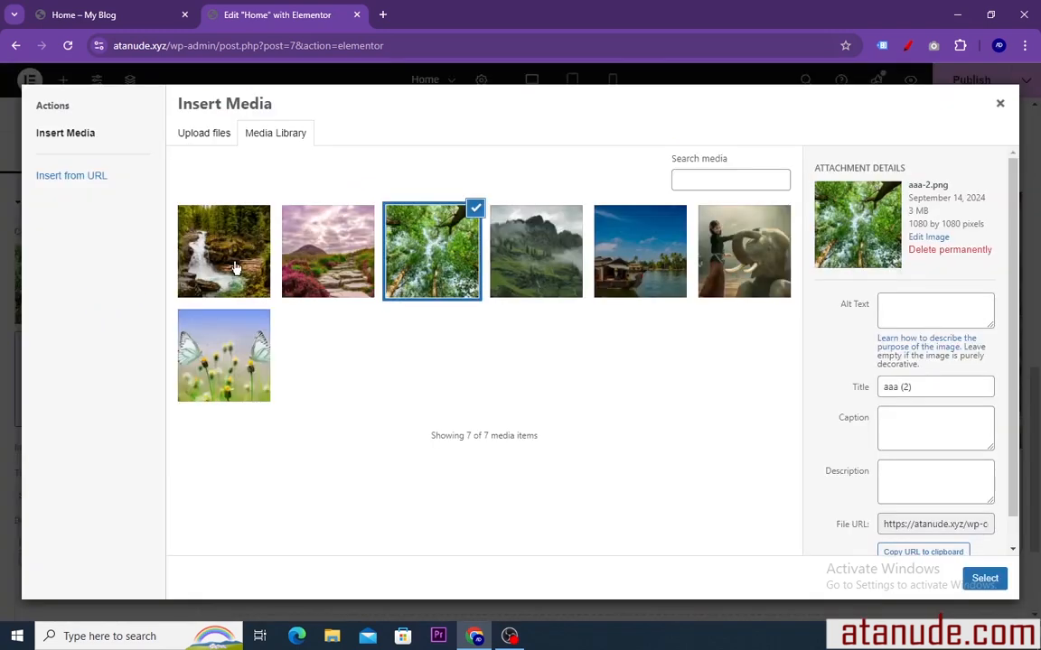
left_click(234, 268)
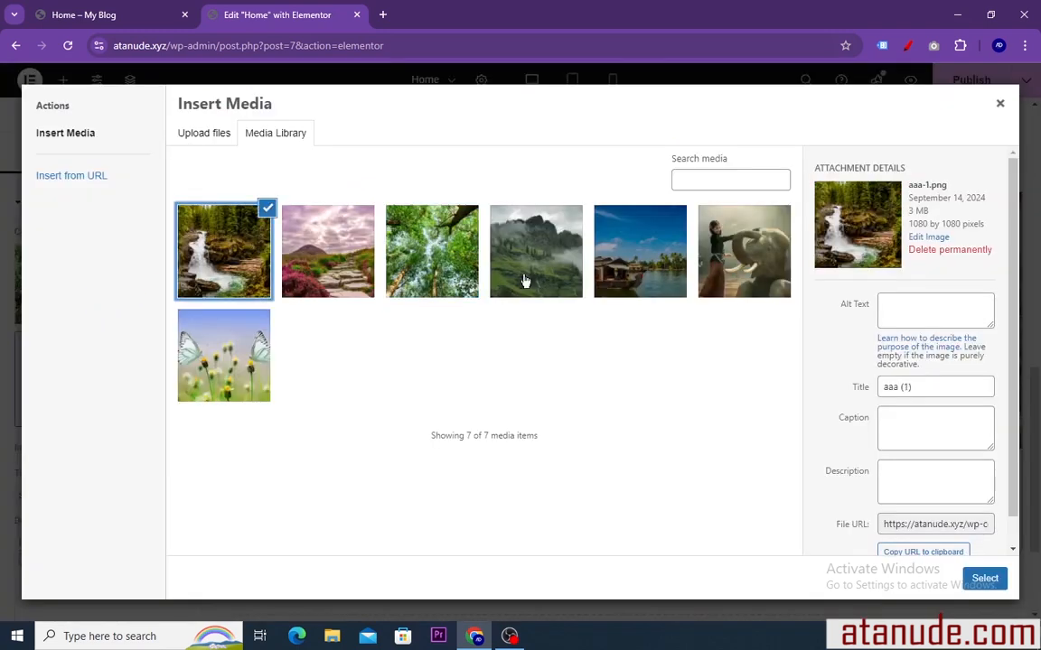
left_click(983, 580)
scroll(702, 373, "down", 1)
scroll(702, 373, "up", 4)
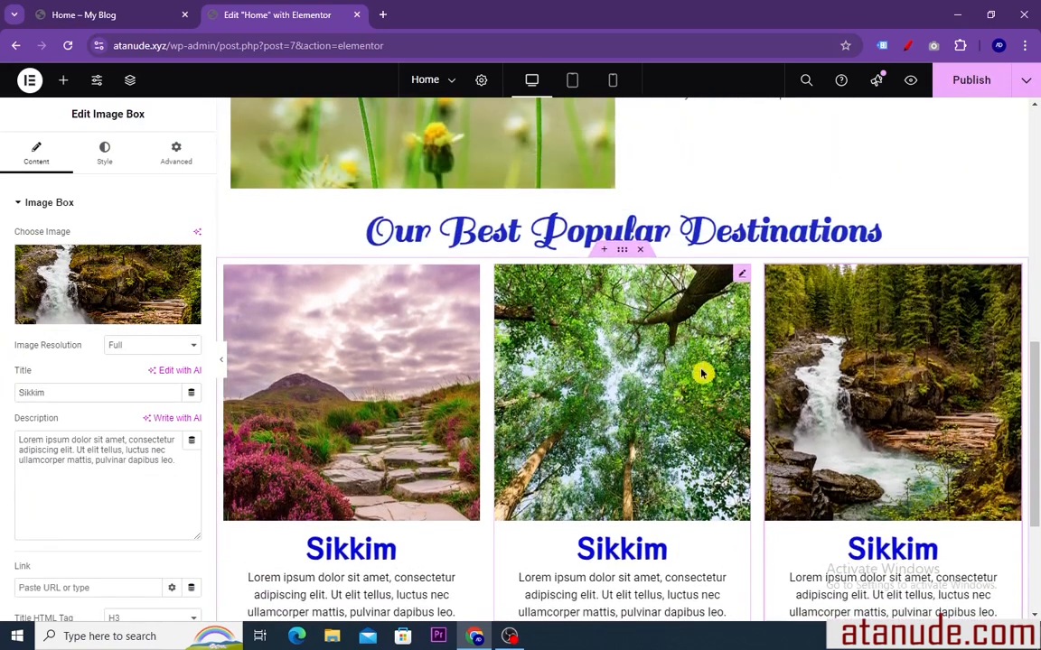
scroll(697, 371, "down", 3)
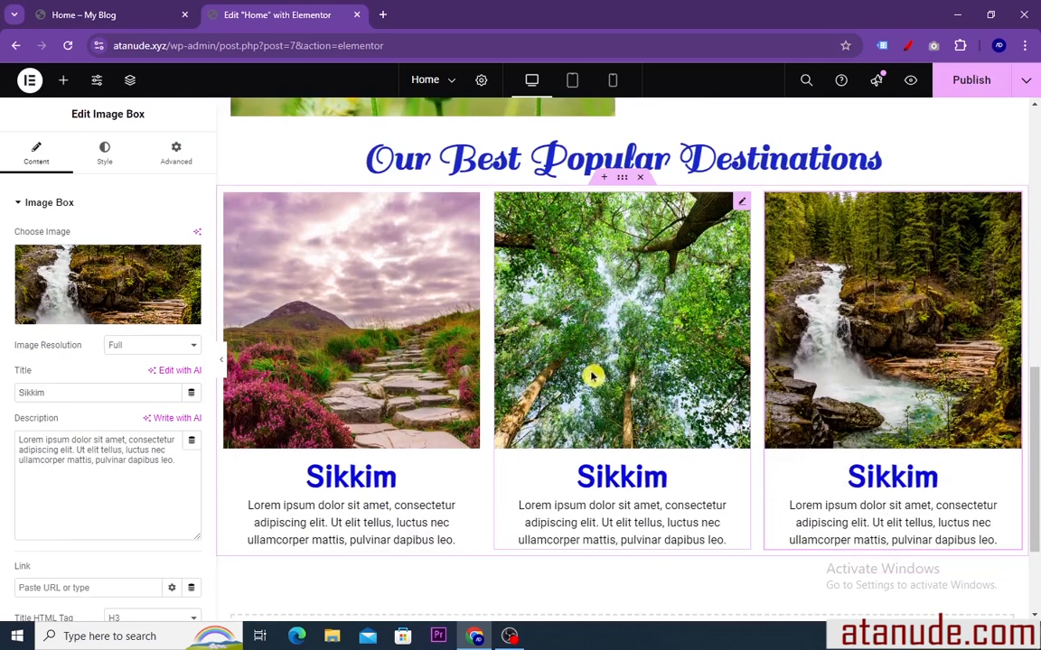
Compare the destination boxes' pictures, titles and descriptions on the reference page with the rebuilt section
left_click(88, 20)
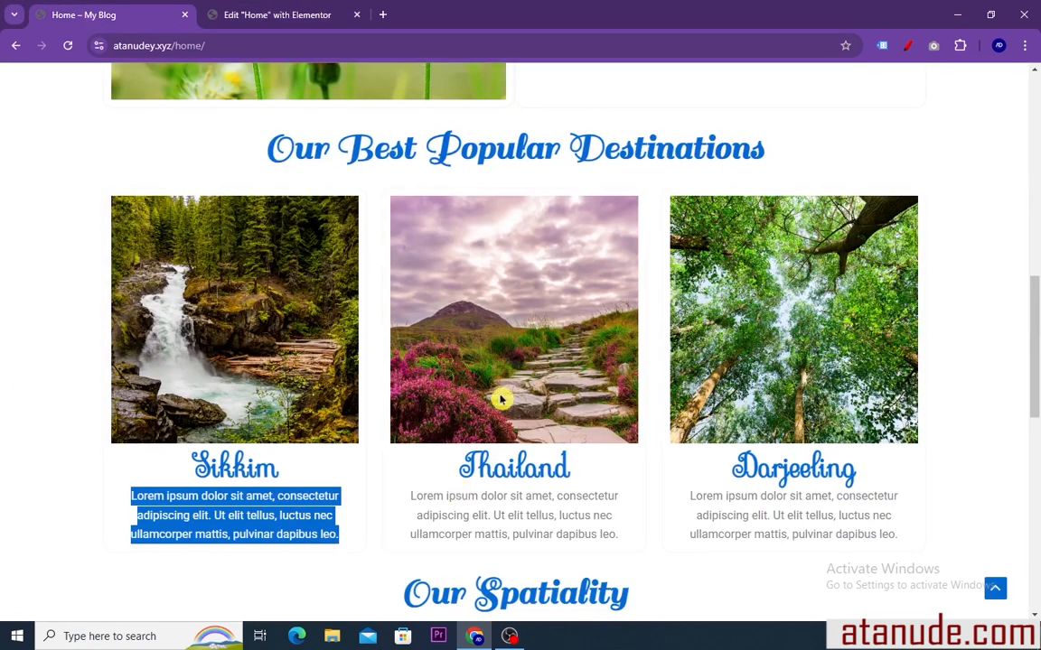
left_click(95, 436)
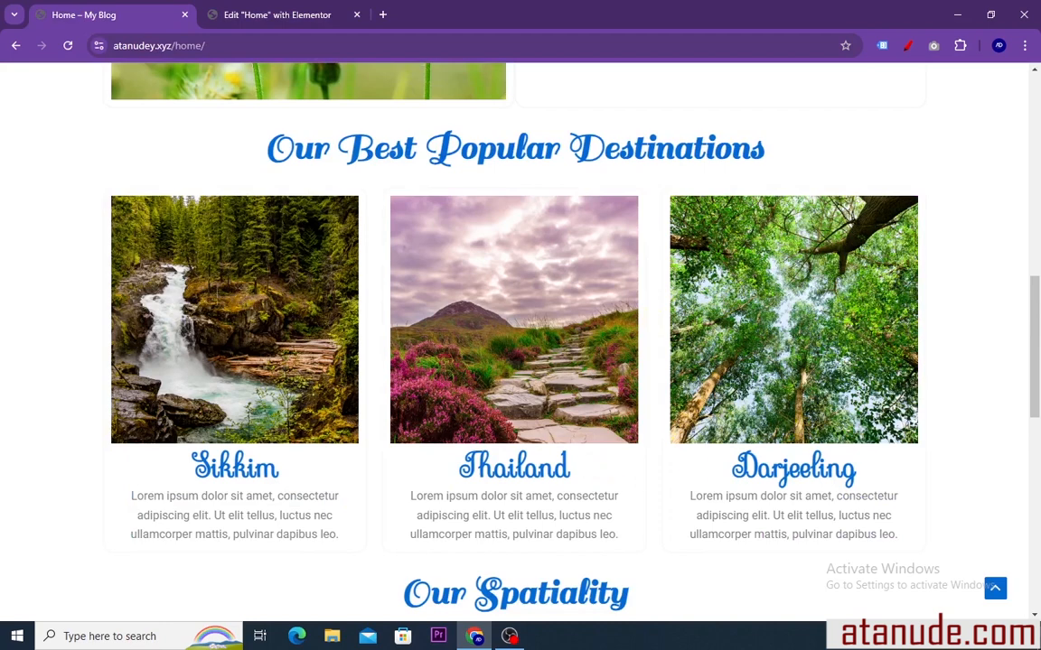
scroll(339, 358, "down", 2)
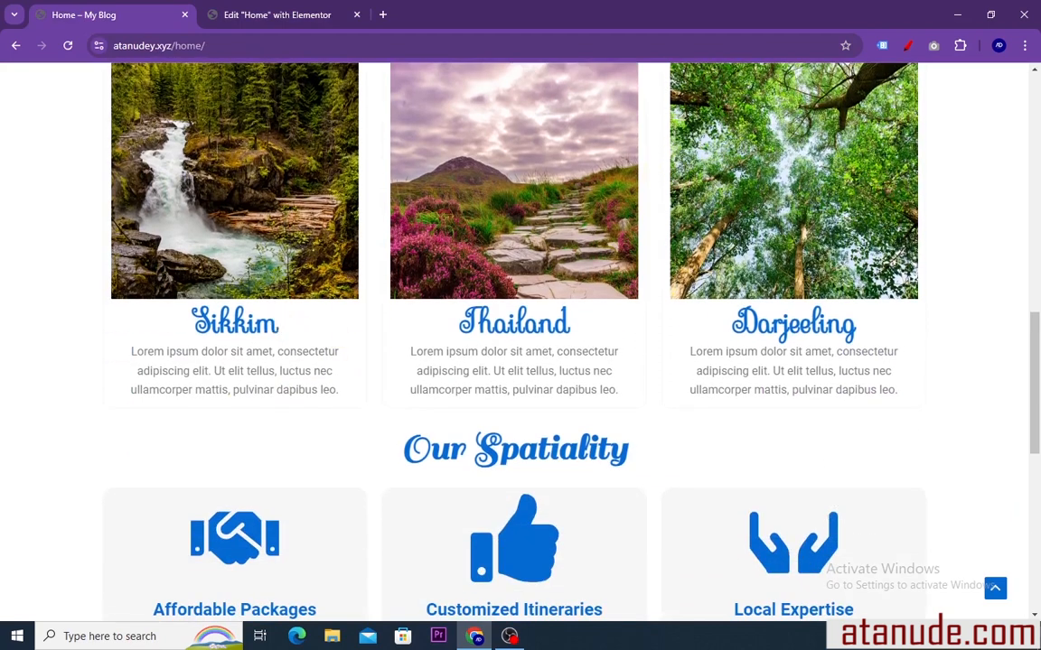
left_click_drag(280, 323, 191, 323)
left_click(186, 324)
left_click_drag(280, 323, 189, 323)
scroll(501, 388, "up", 5)
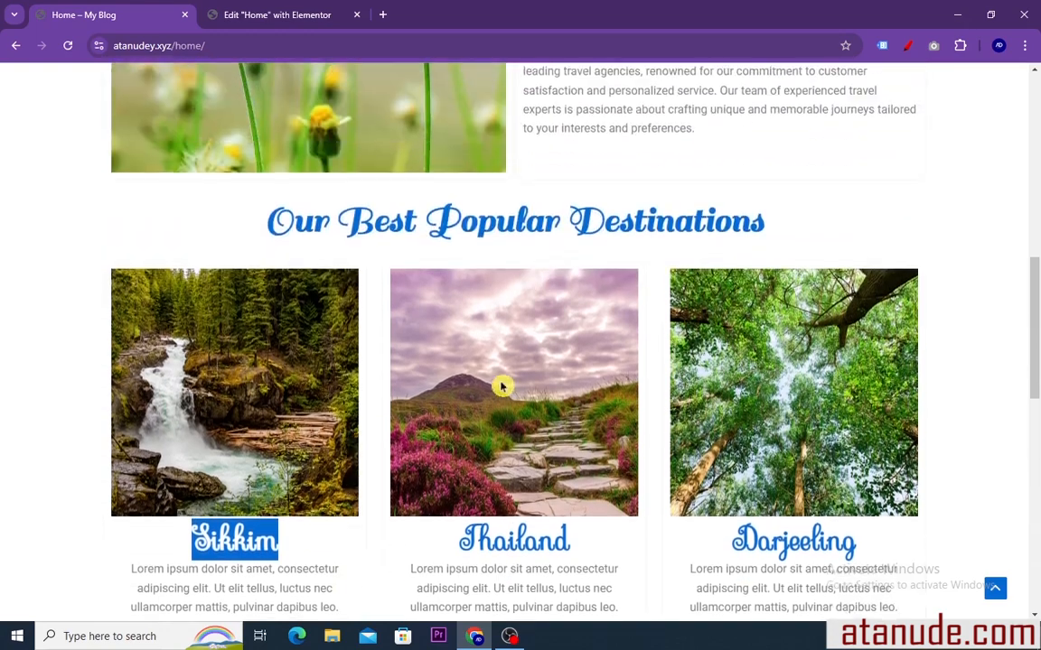
left_click(318, 11)
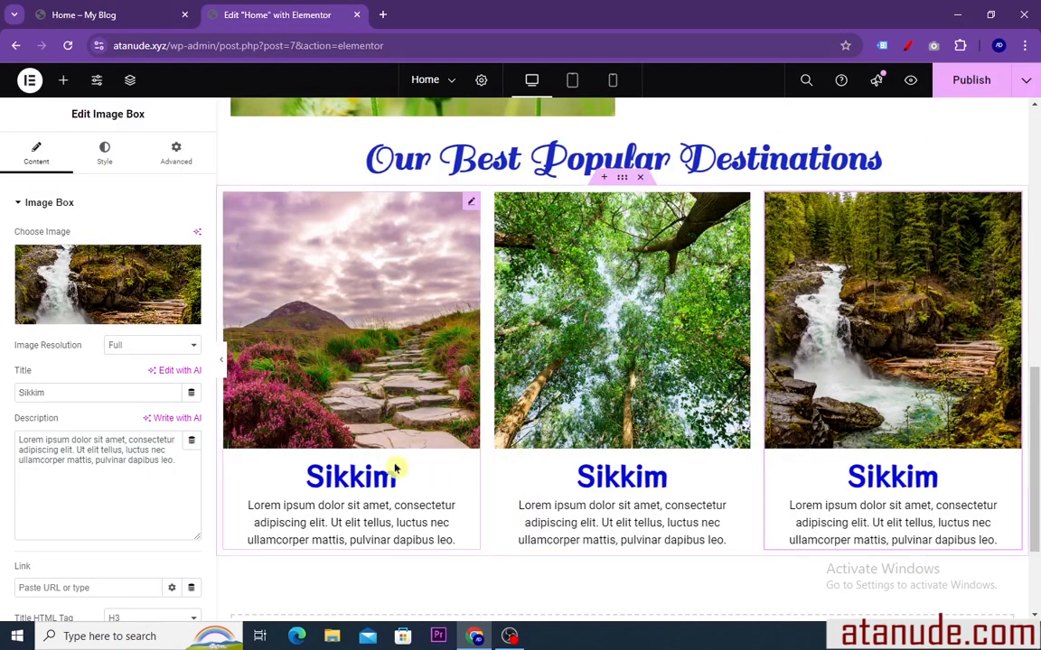
scroll(395, 403, "down", 3)
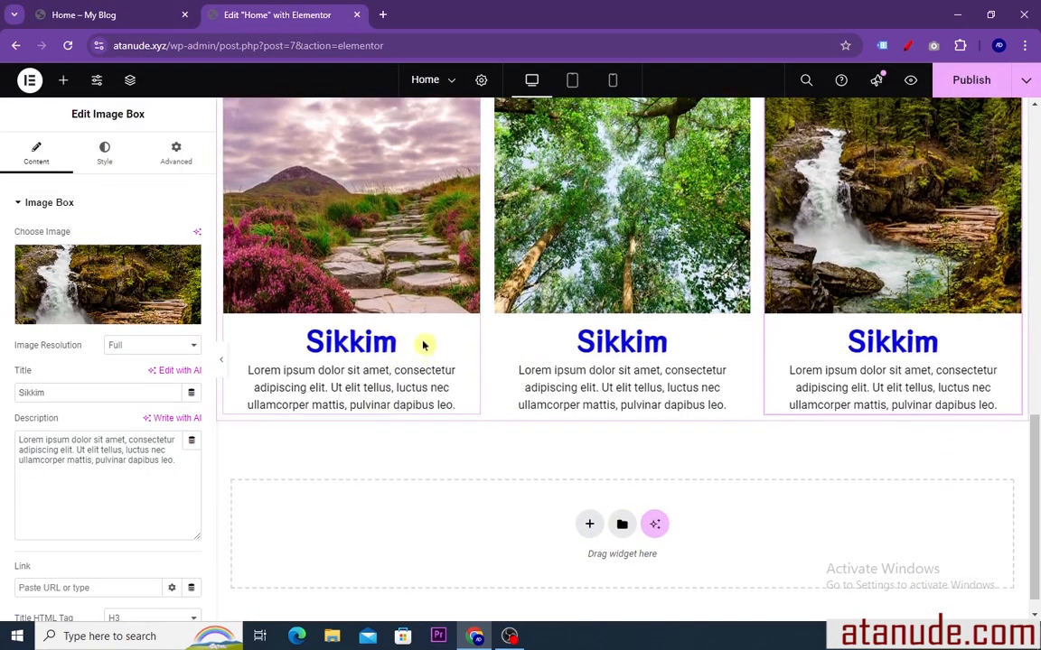
scroll(439, 348, "up", 5)
scroll(439, 345, "up", 2)
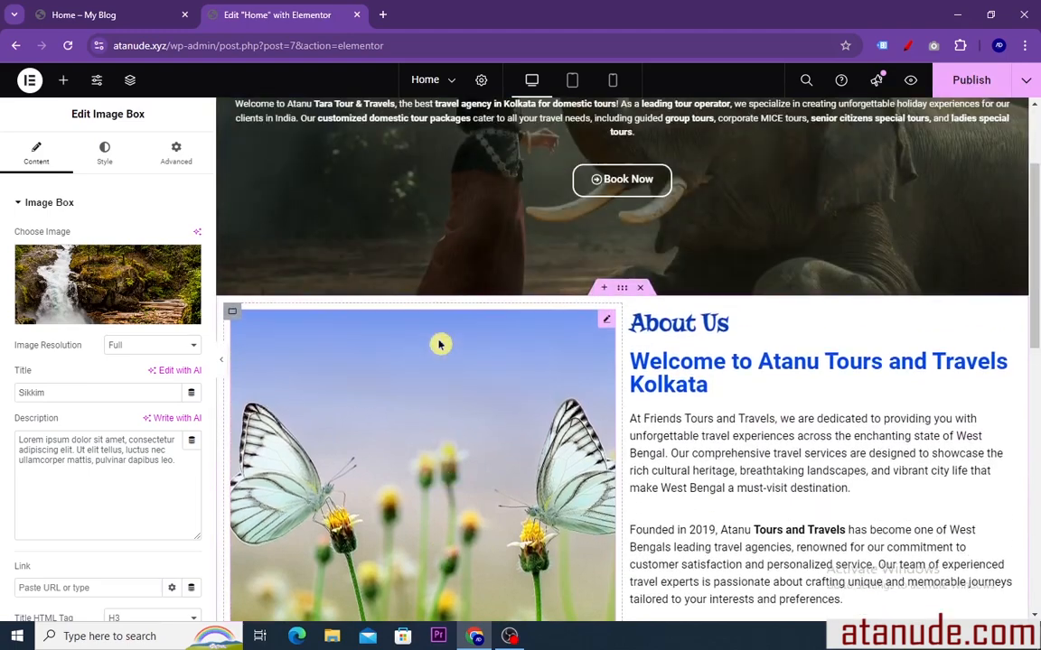
scroll(441, 343, "down", 4)
scroll(439, 341, "down", 5)
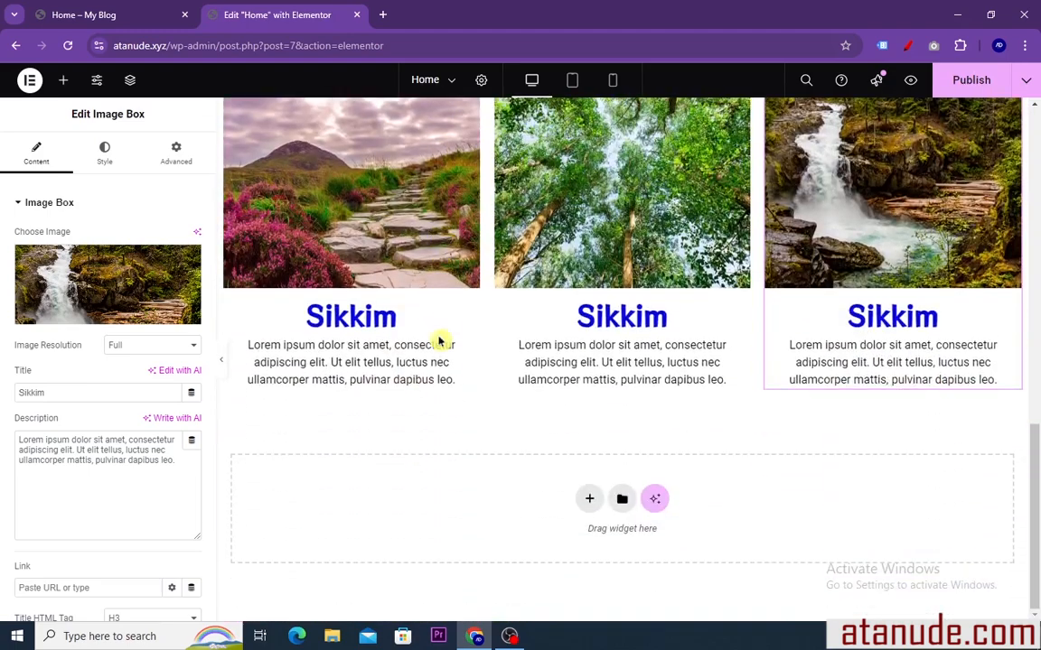
scroll(418, 309, "up", 3)
Add a single-column Flexbox container below the destination boxes for the next reference section and insert a Heading widget in it
left_click(132, 18)
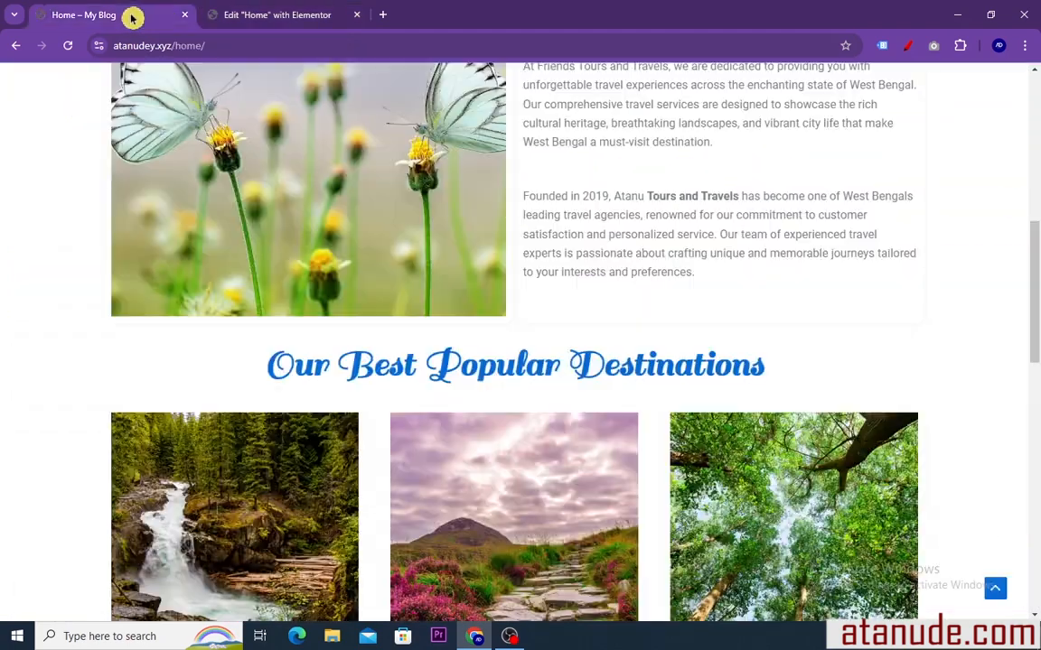
scroll(587, 371, "down", 6)
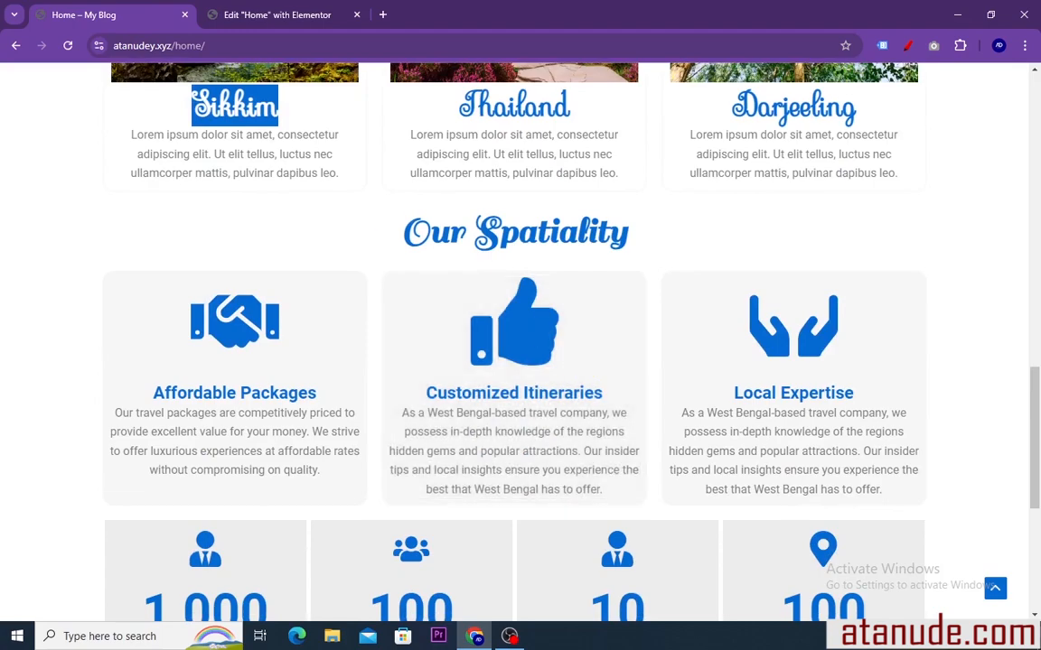
left_click(235, 27)
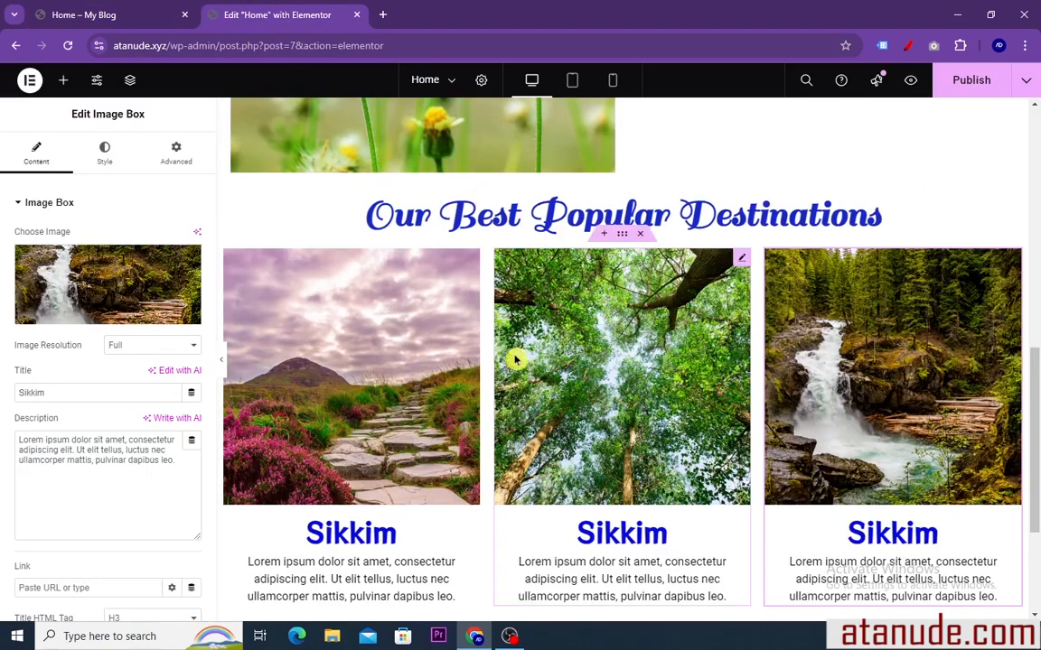
scroll(560, 361, "down", 3)
left_click(588, 499)
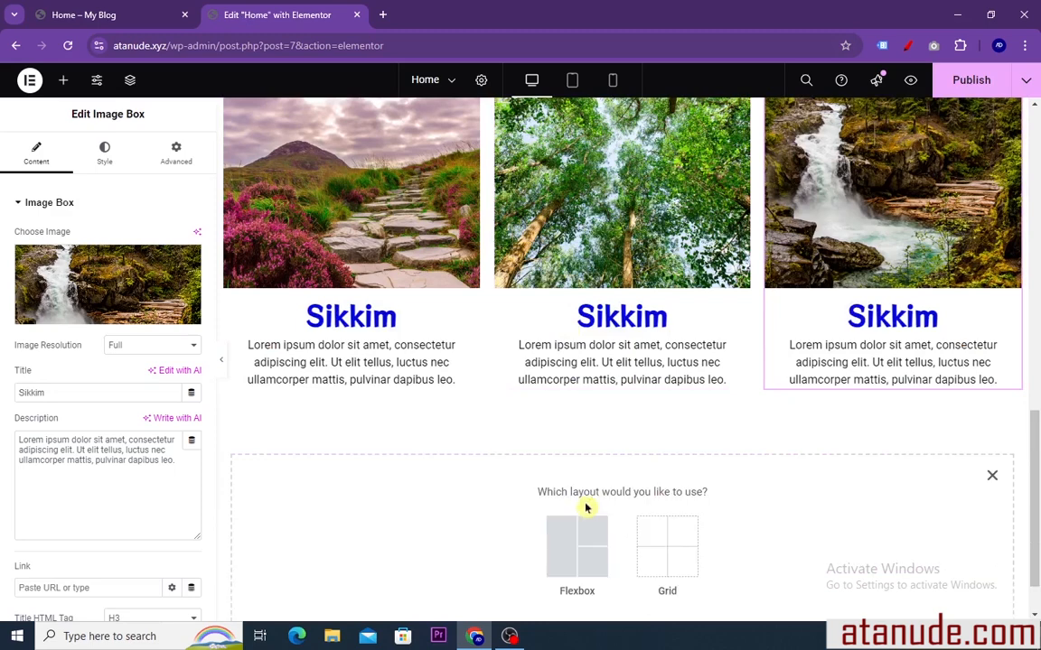
left_click(578, 547)
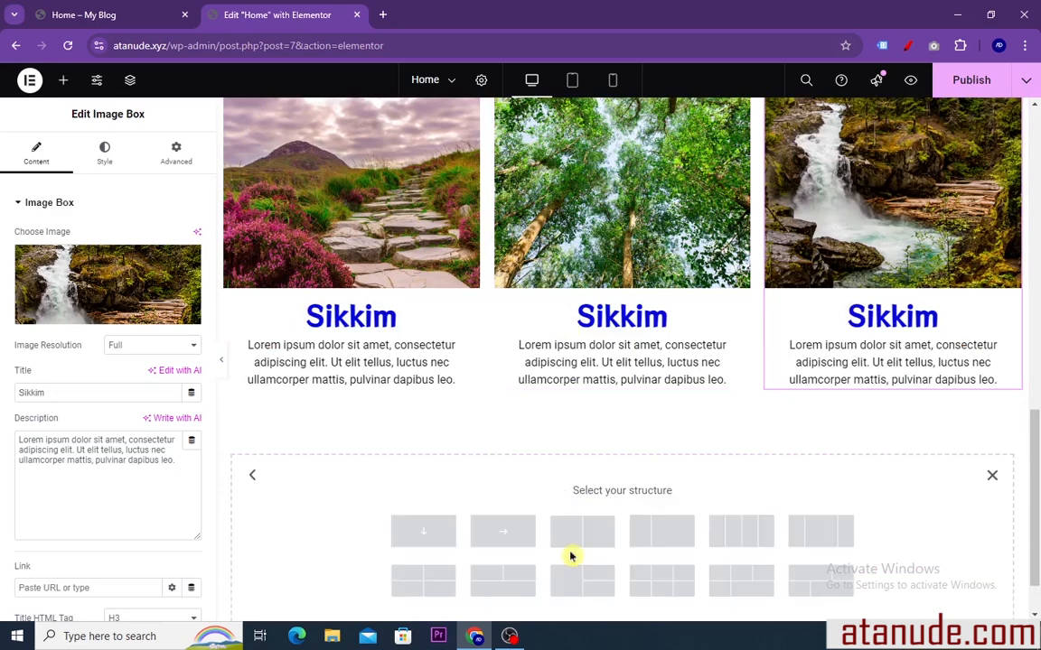
left_click(420, 539)
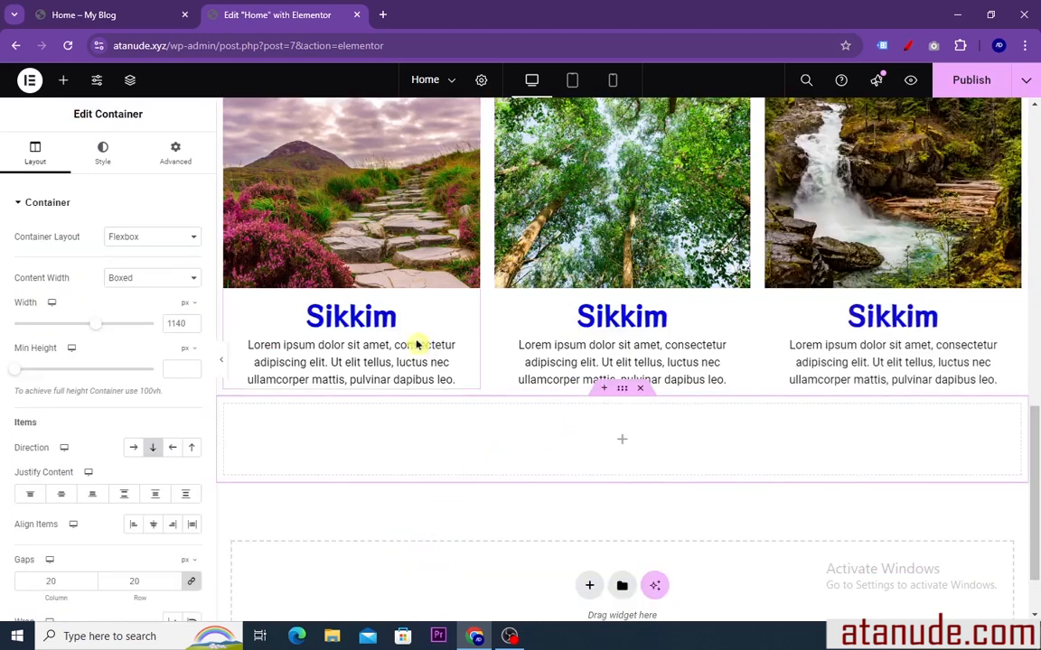
left_click(63, 80)
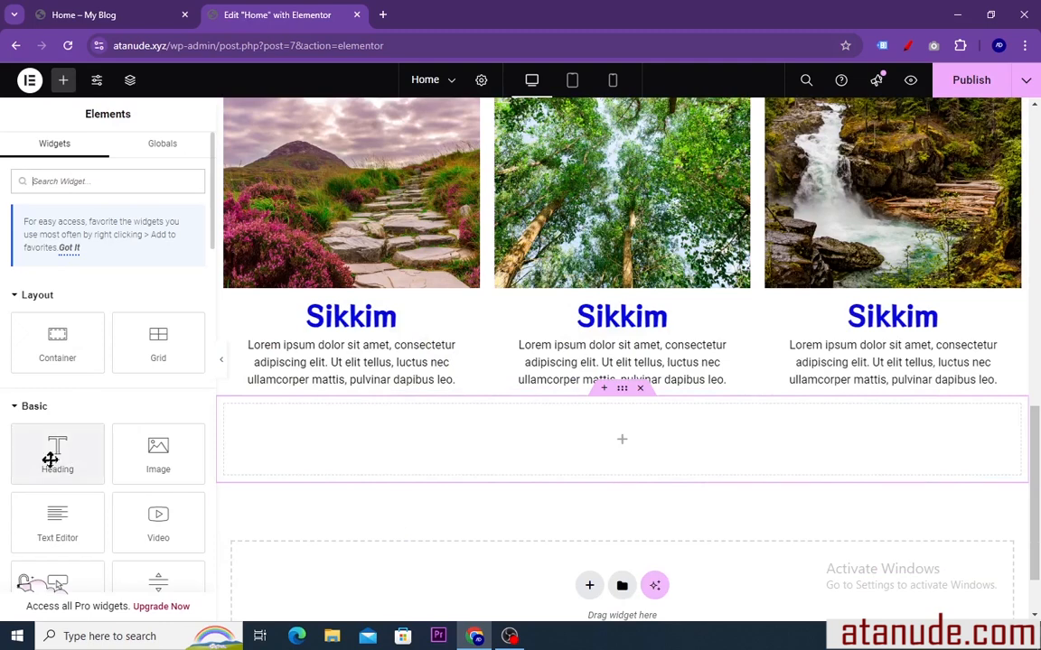
left_click_drag(52, 458, 499, 456)
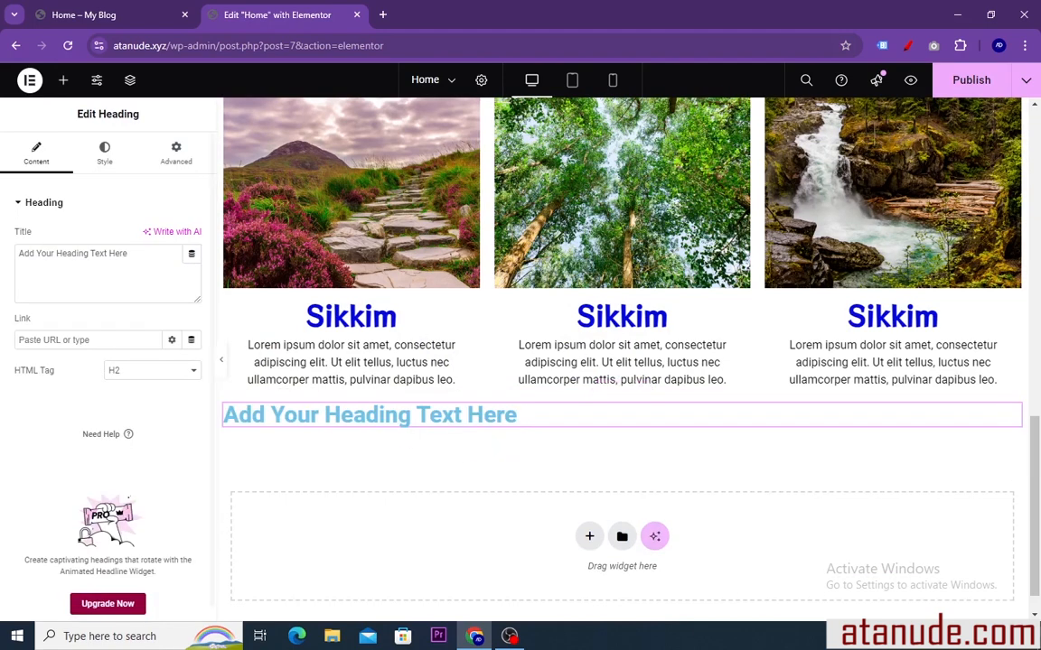
Replace the new heading's placeholder text with "Our Spatiality" copied from the reference page
left_click_drag(127, 254, 51, 254)
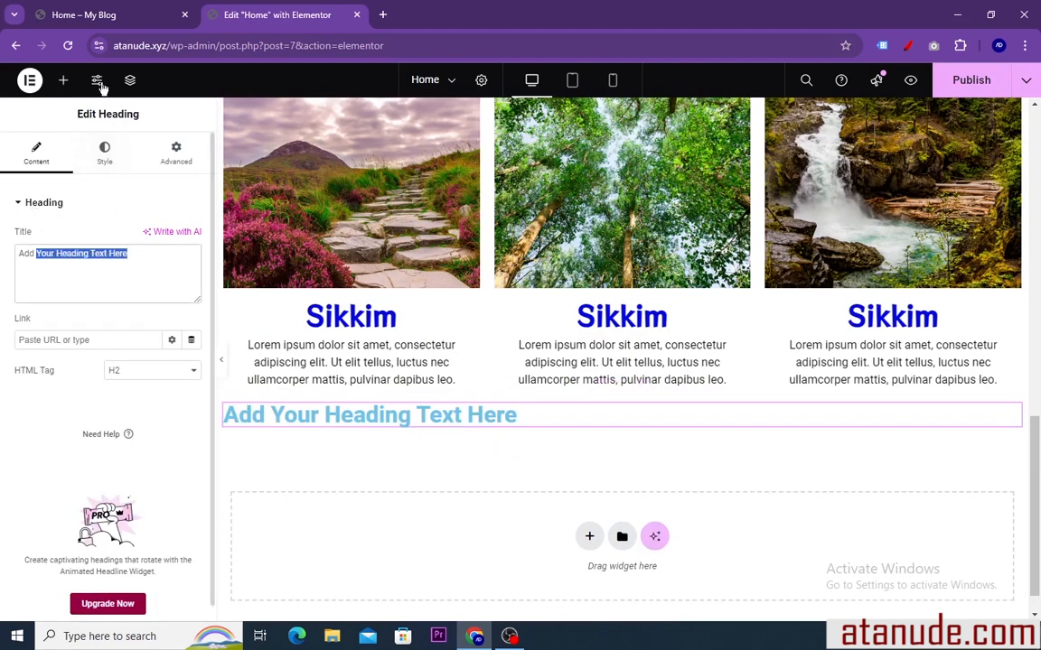
left_click(110, 18)
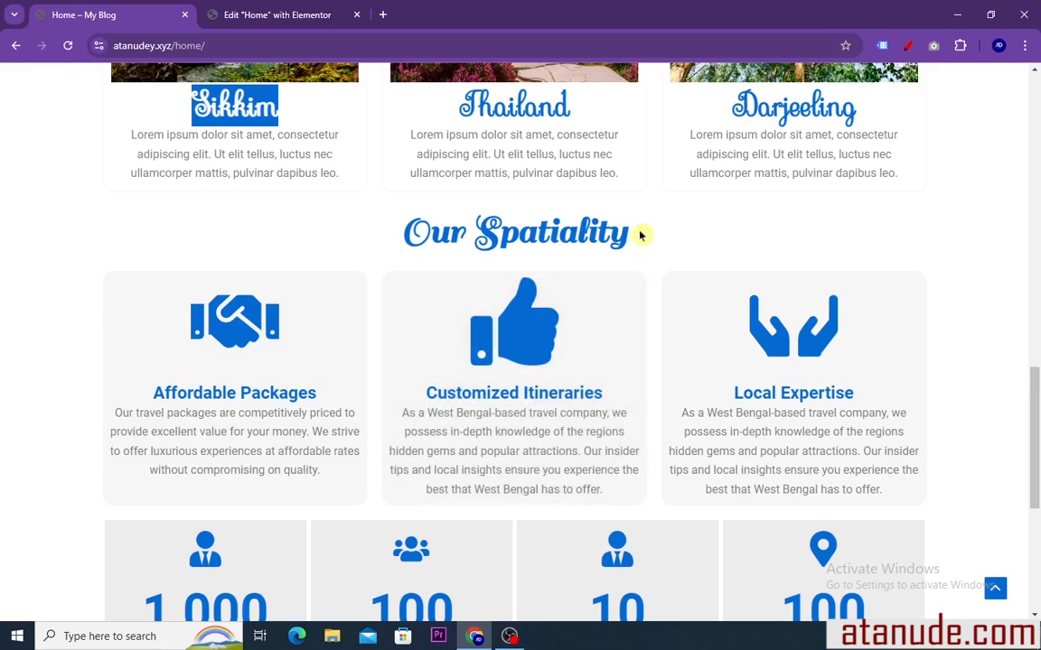
left_click_drag(639, 235, 369, 251)
key("ctrl+c")
right_click(442, 234)
left_click(457, 244)
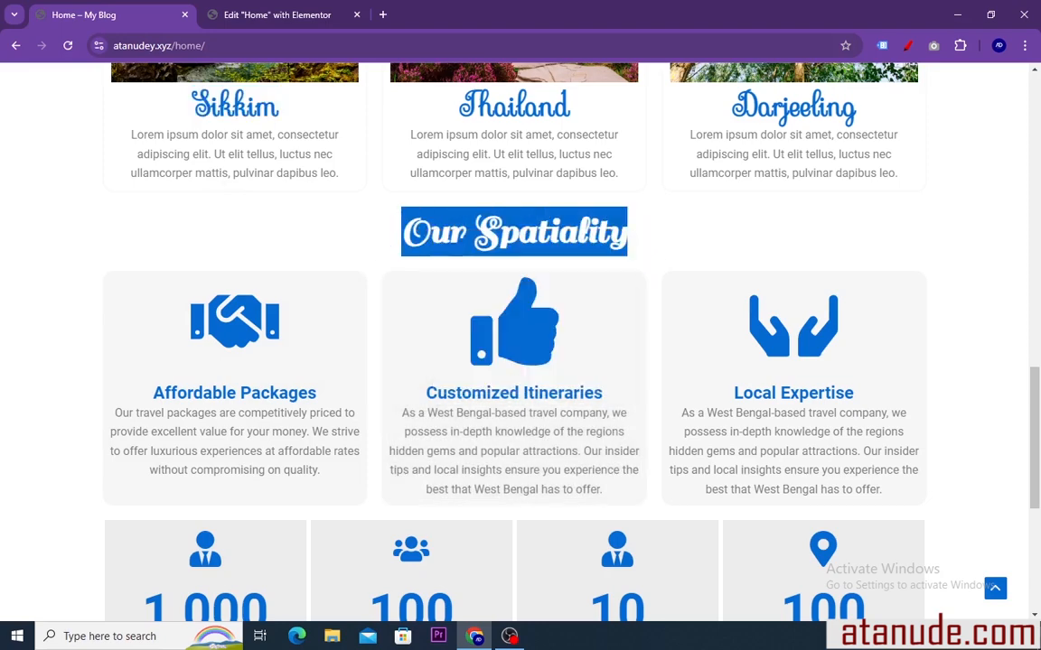
left_click(321, 14)
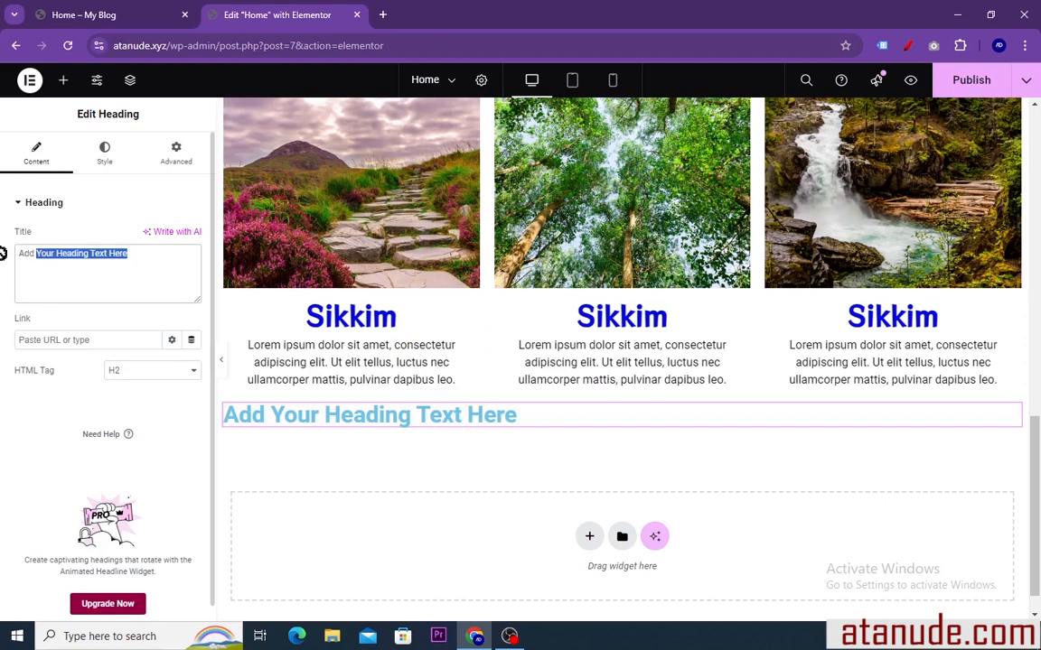
left_click(99, 254)
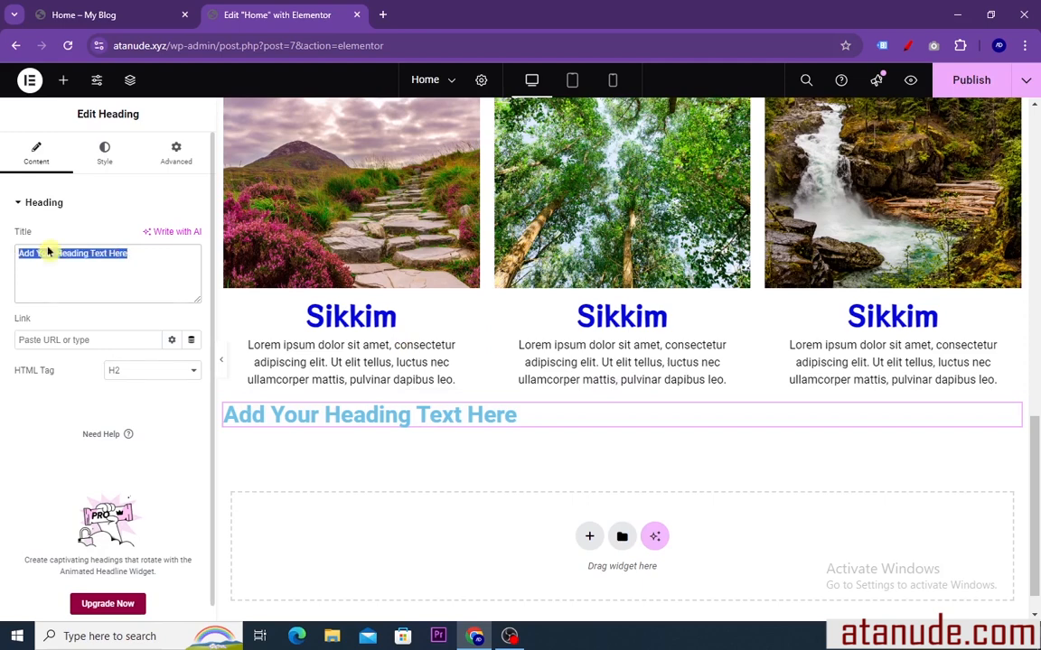
right_click(48, 253)
left_click(74, 356)
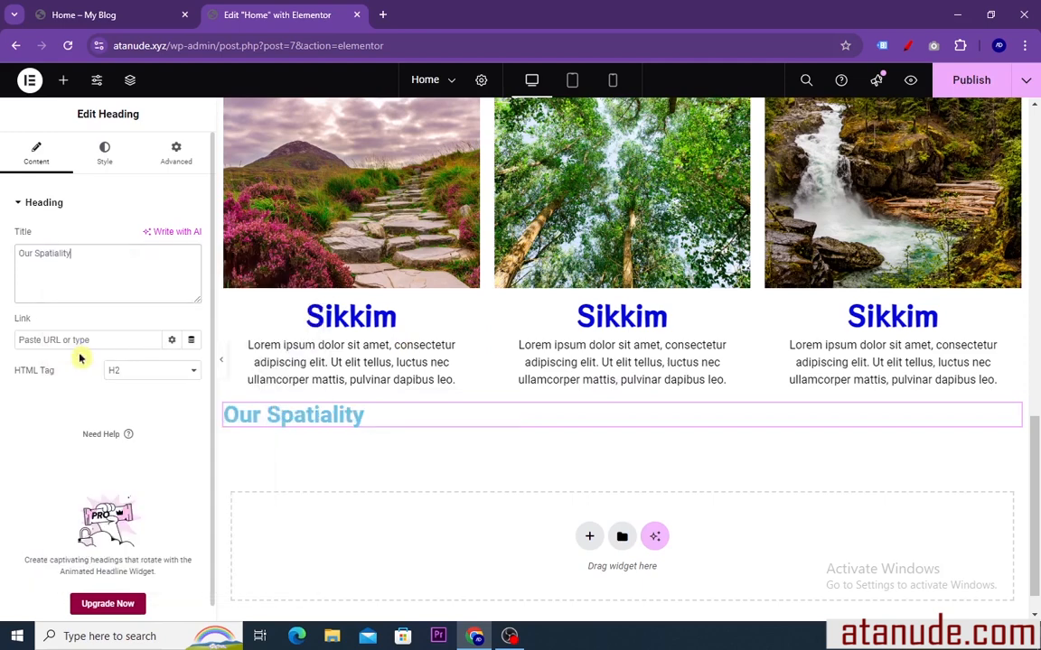
Centre the "Our Spatiality" heading and change its text color to a bright blue
left_click(105, 153)
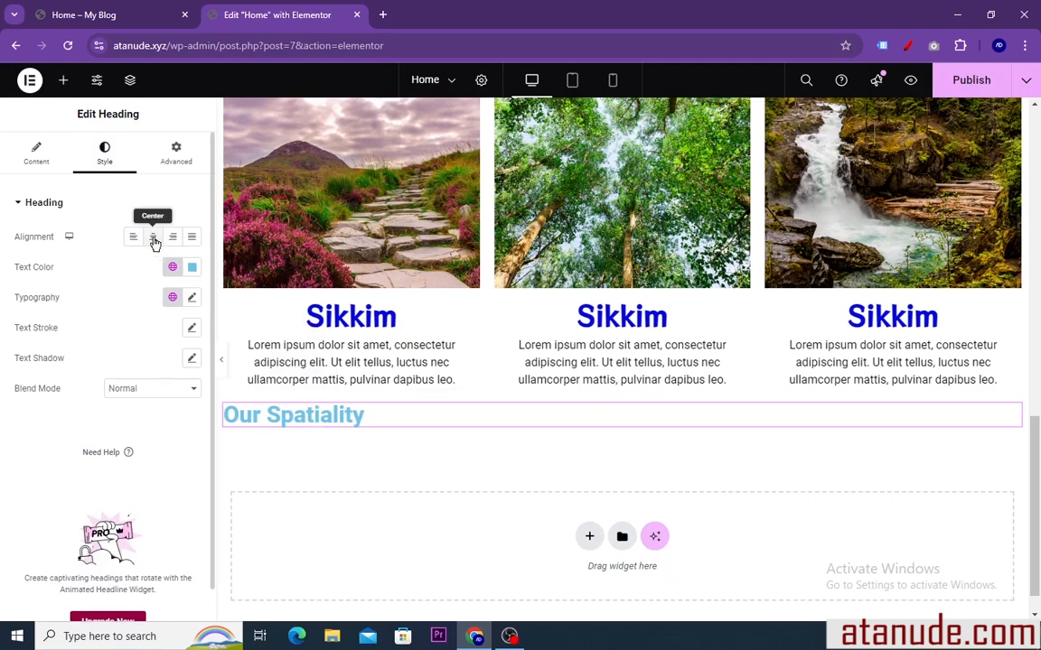
left_click(154, 237)
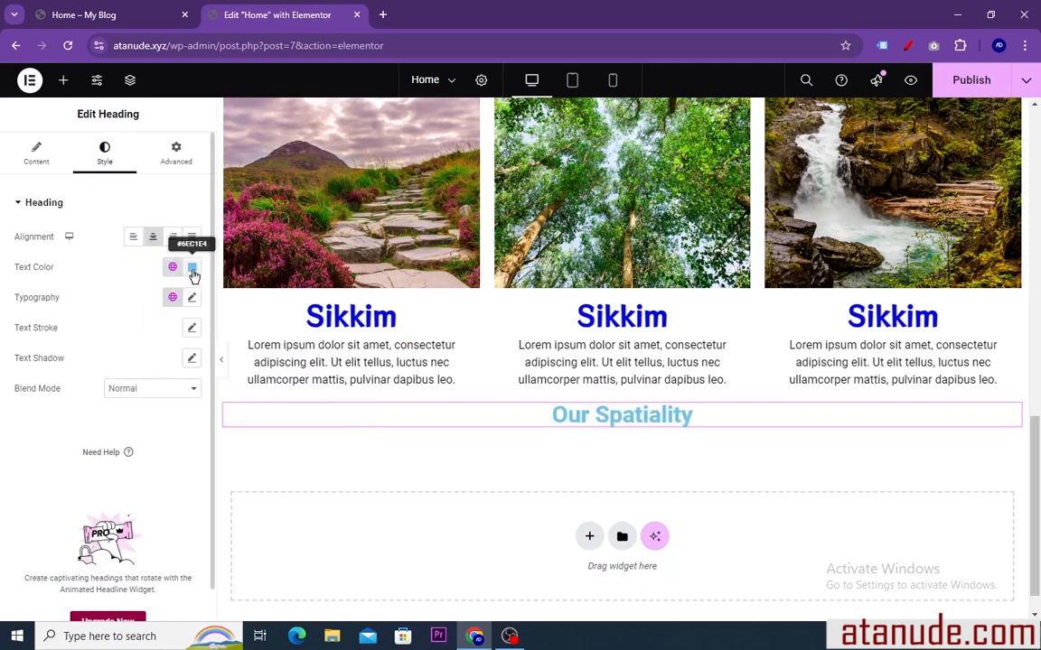
left_click(191, 267)
left_click_drag(195, 338, 274, 330)
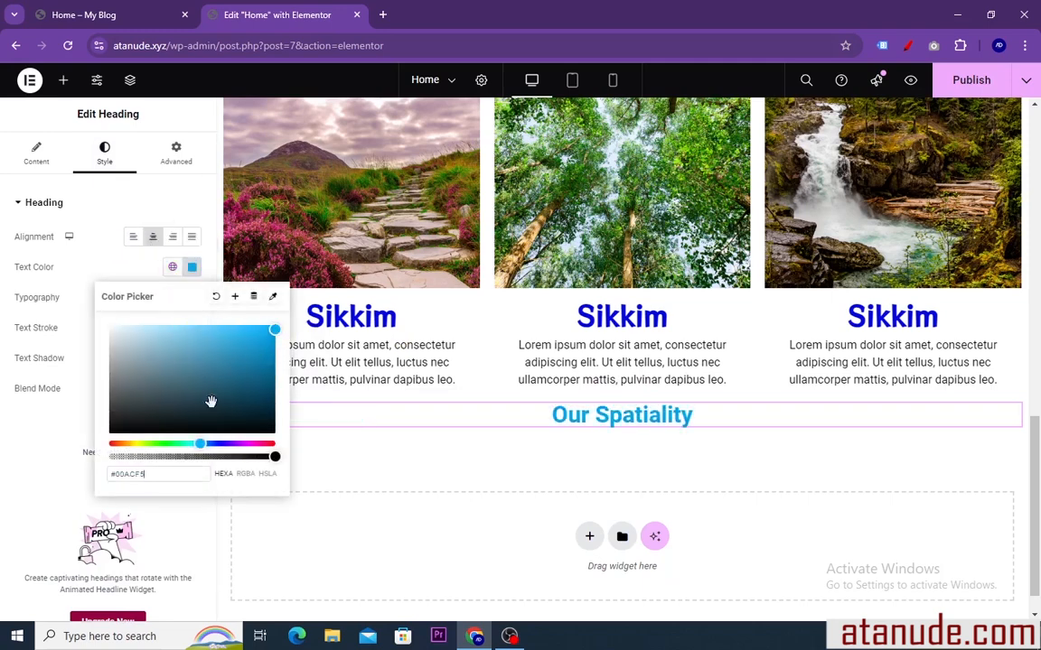
left_click_drag(200, 445, 215, 445)
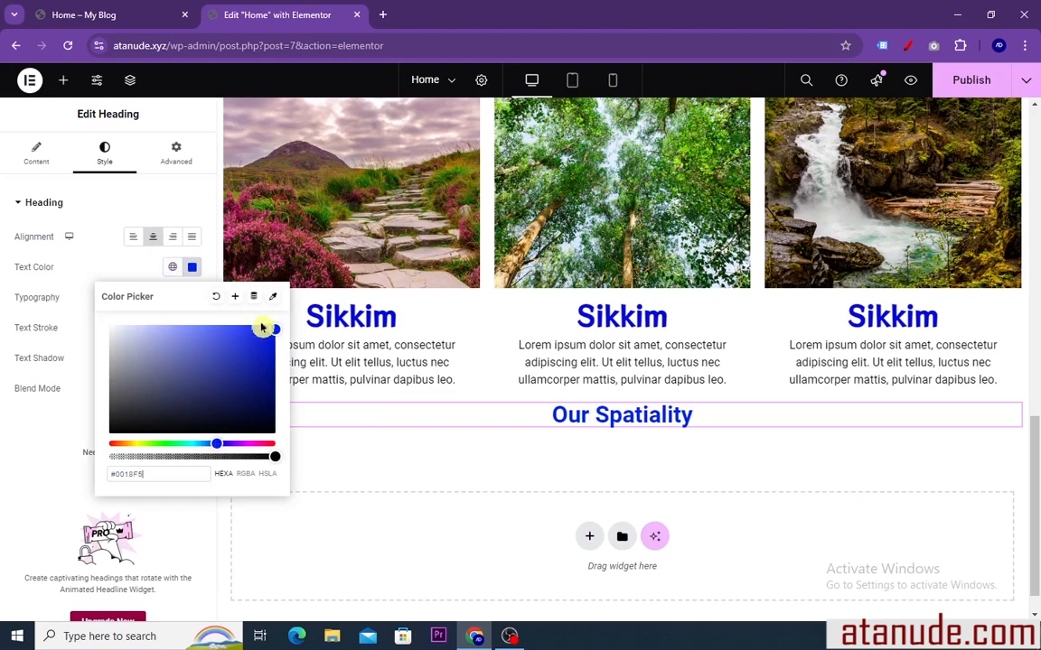
left_click(193, 267)
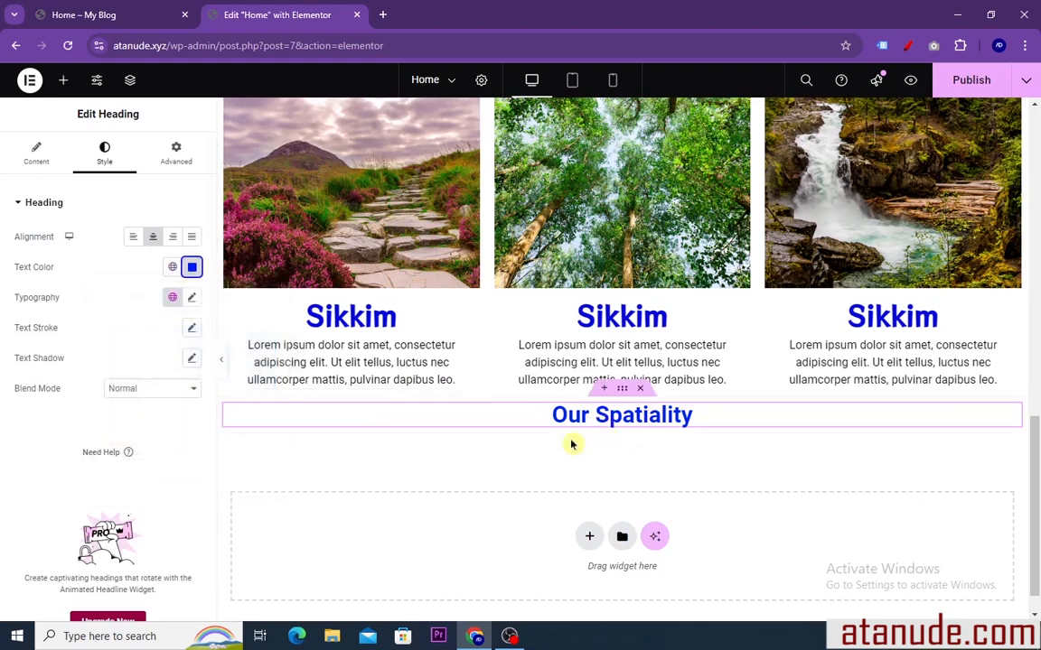
Set the "Our Spatiality" heading's typography to the Sail font family at a size of 60 px
left_click(192, 298)
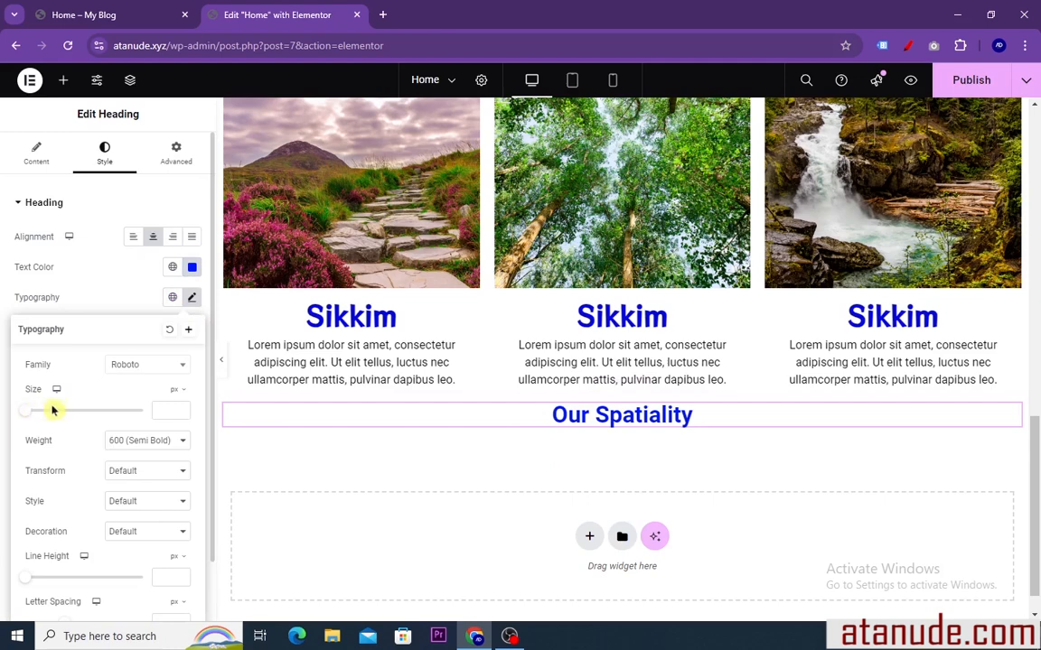
left_click_drag(29, 417, 60, 420)
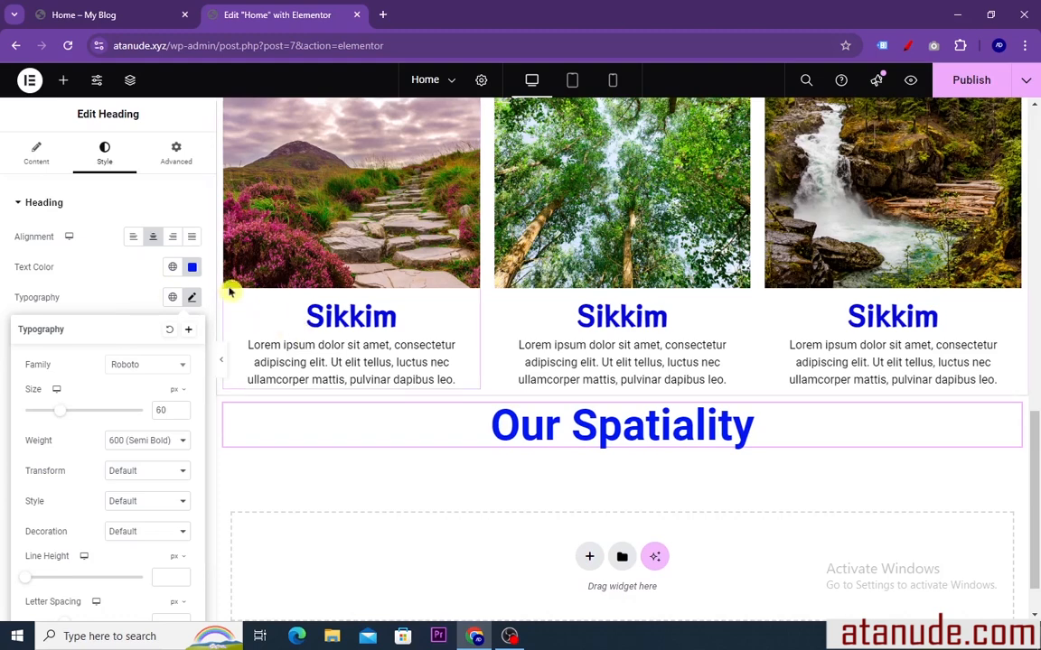
left_click(182, 366)
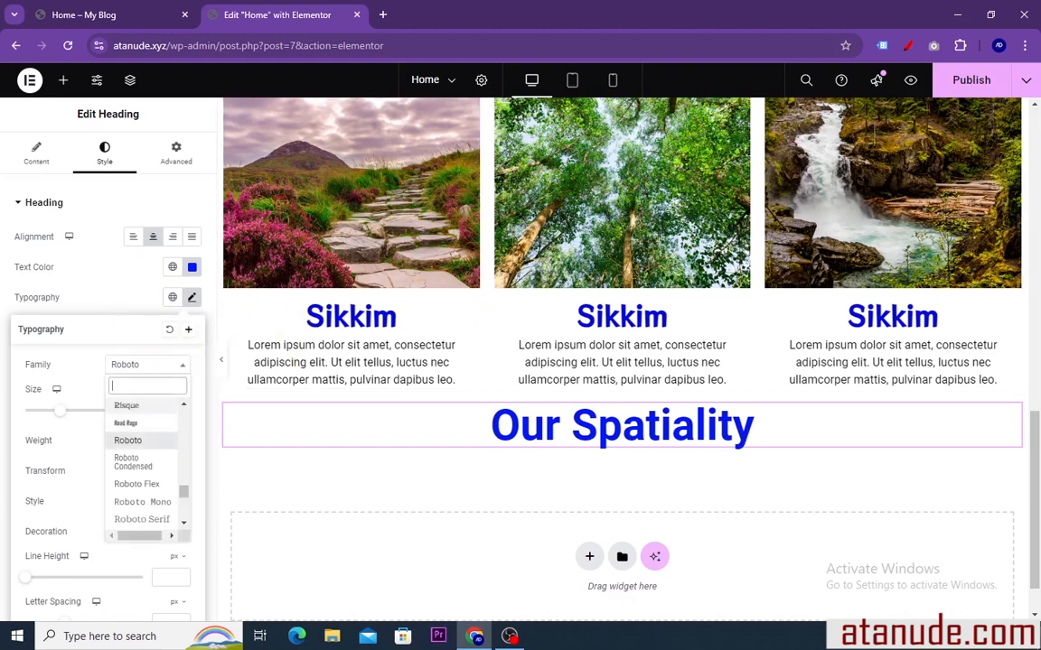
type("ll")
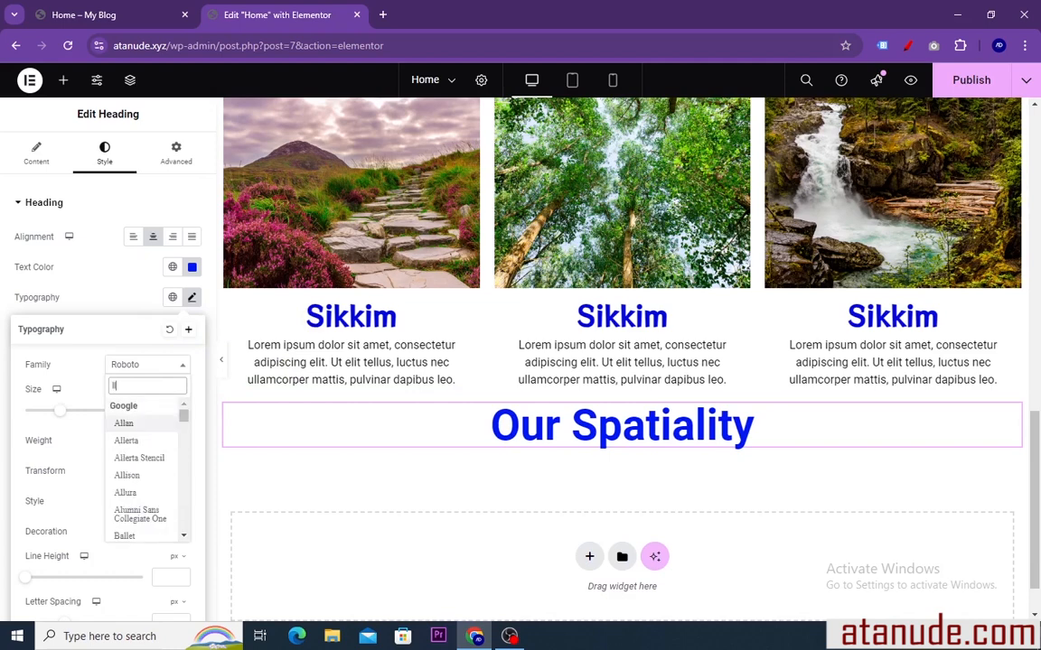
key("BackSpace")
key("BackSpace")
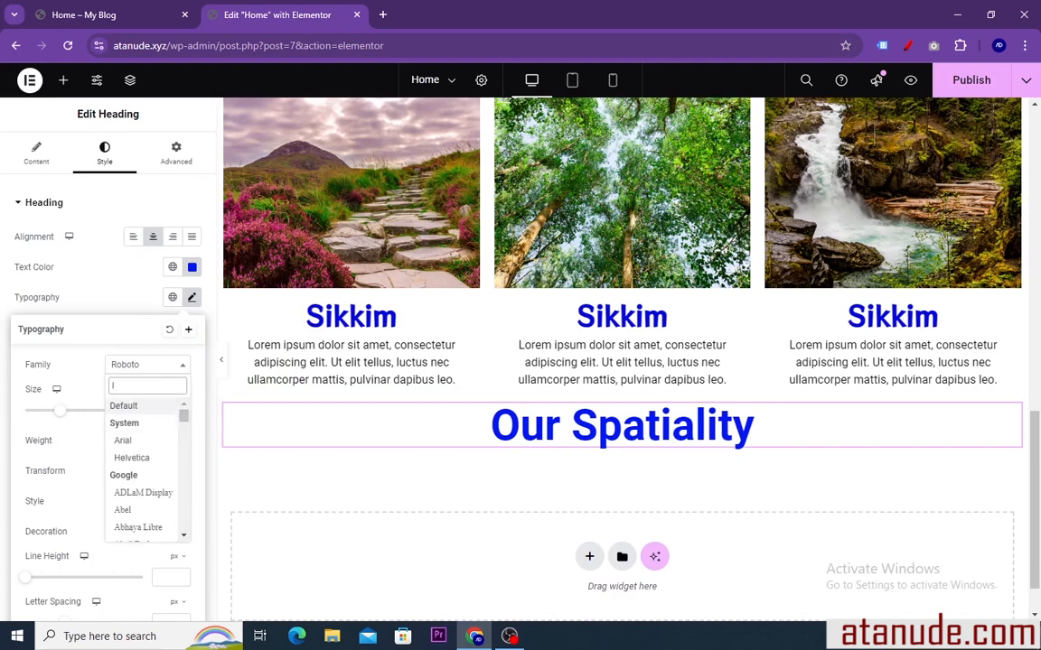
type("la")
key("BackSpace")
key("BackSpace")
type("s")
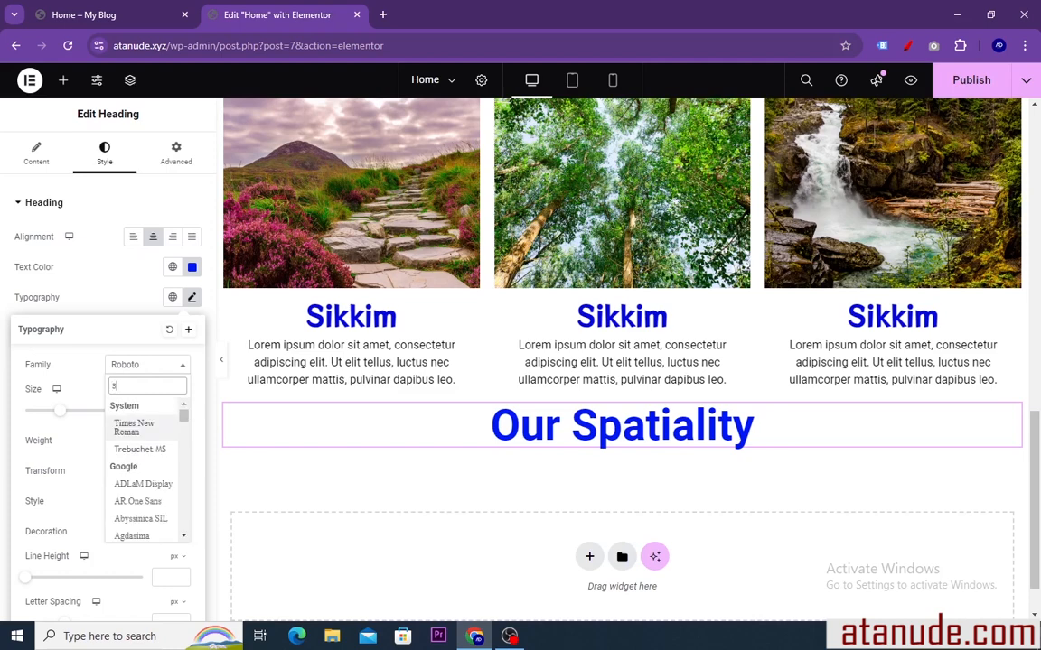
type("a")
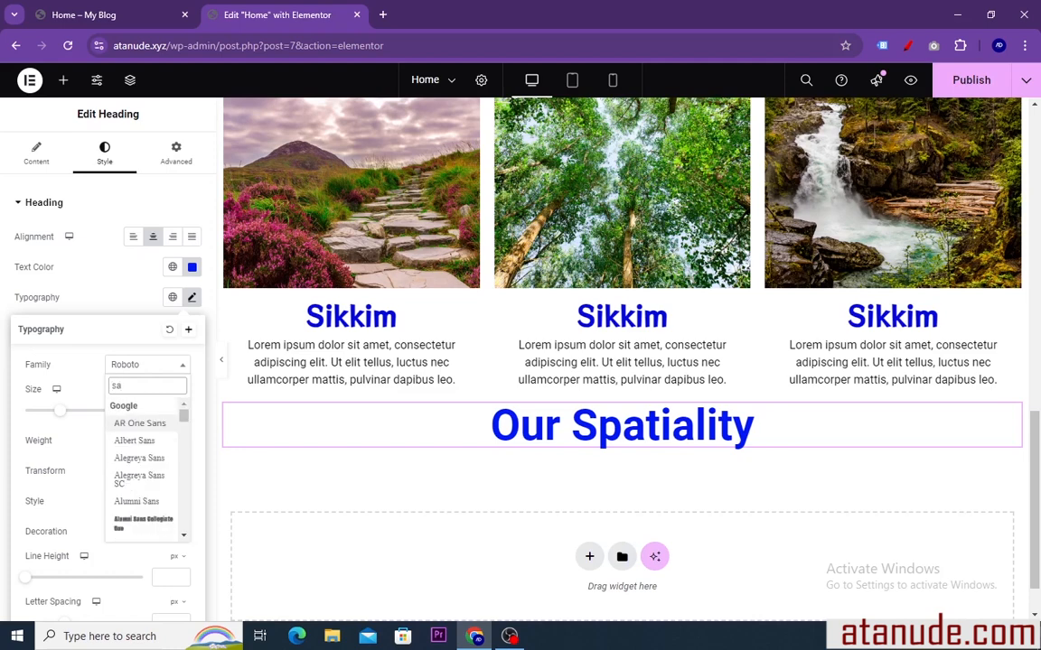
type("il")
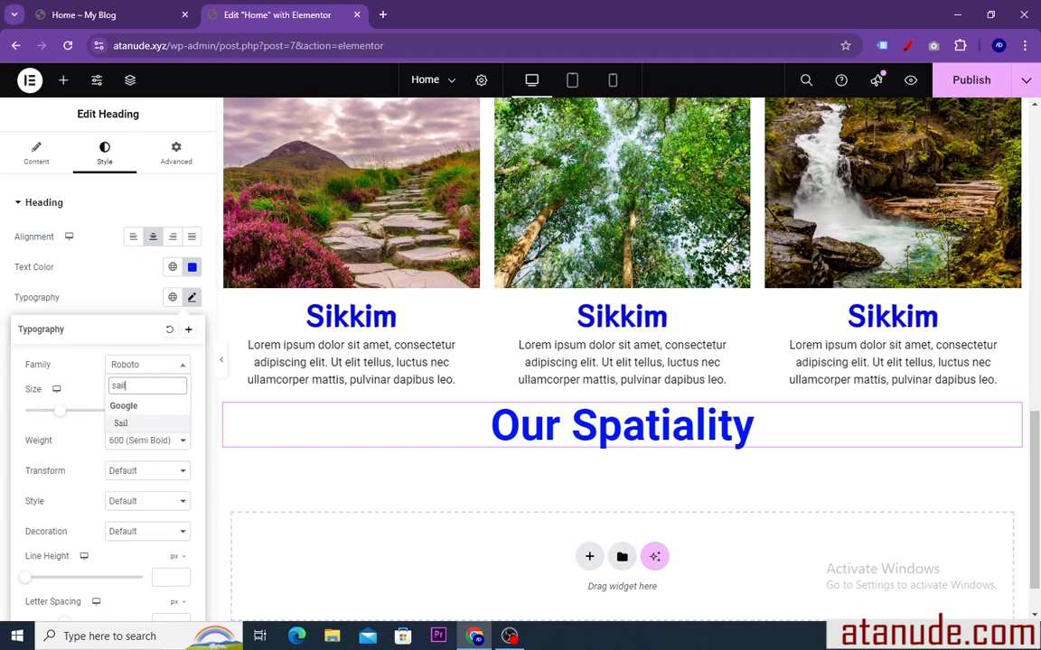
left_click(137, 424)
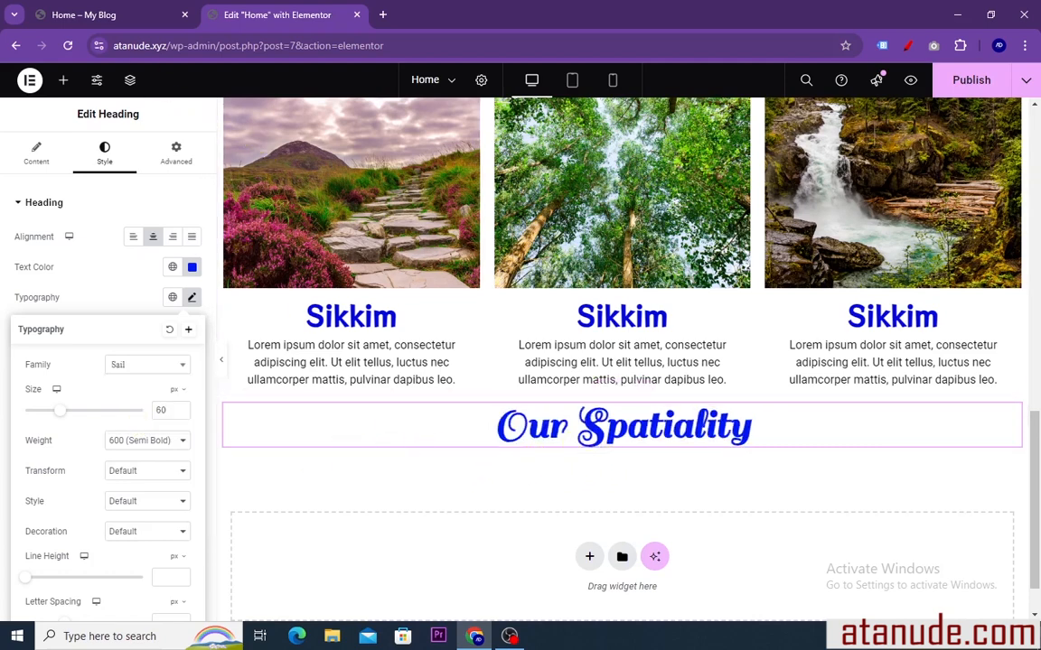
Check the reference page's next section and add a row-direction Flexbox container below the "Our Spatiality" heading
left_click(122, 15)
scroll(495, 317, "down", 2)
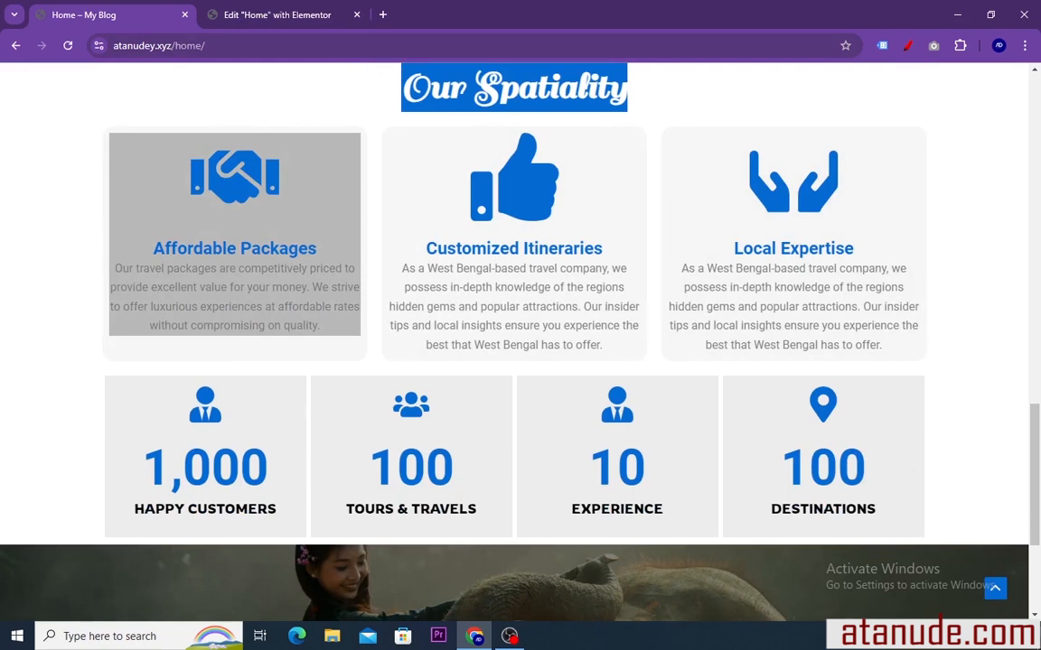
left_click(242, 15)
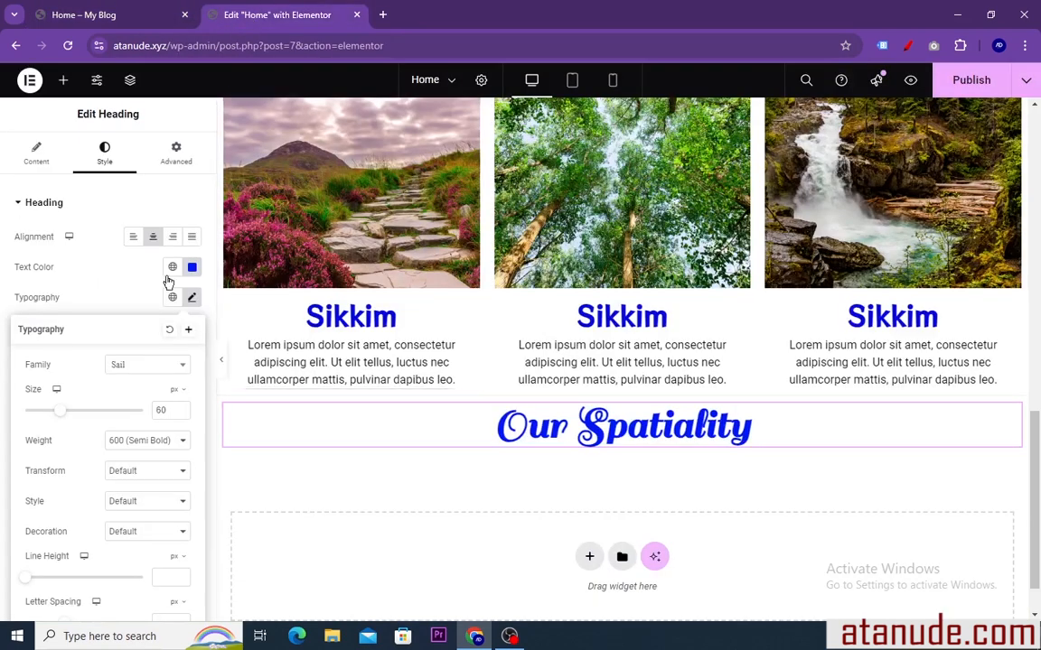
left_click(589, 557)
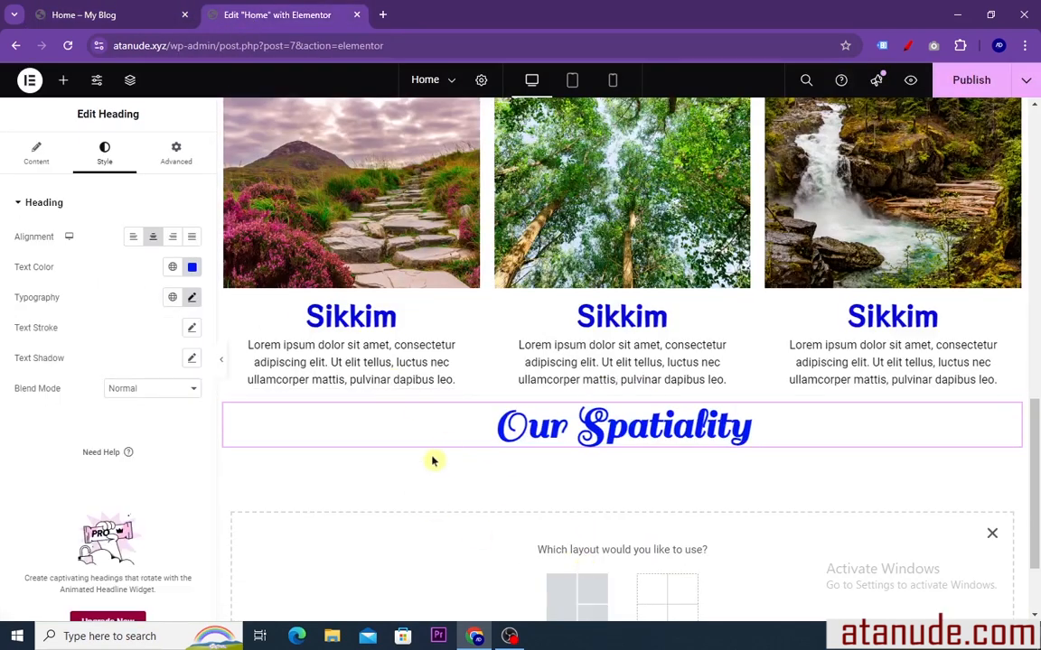
left_click(563, 492)
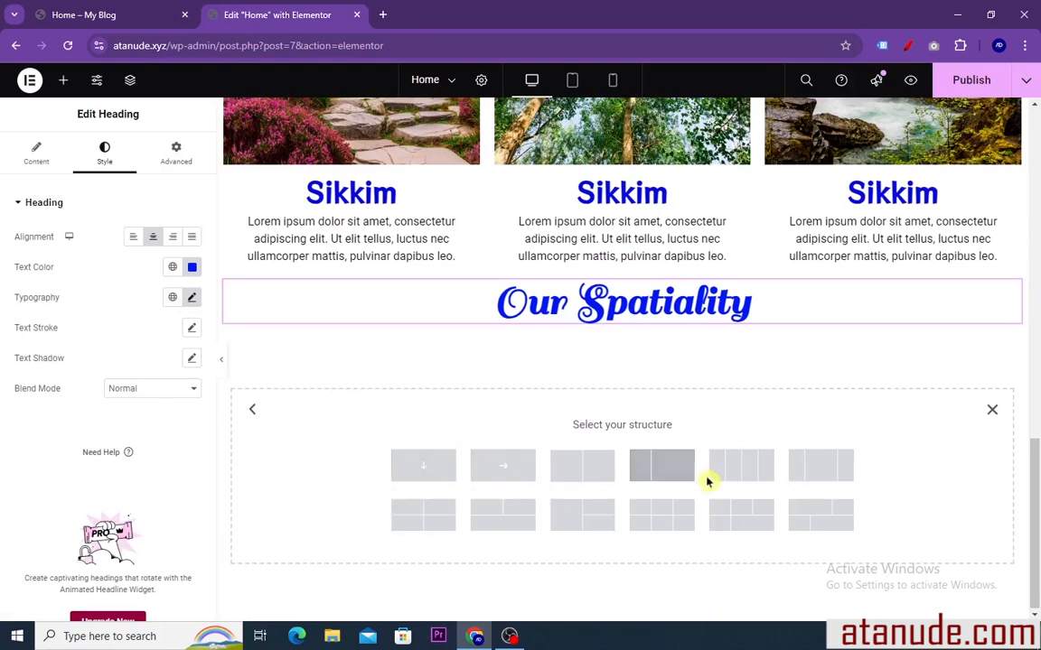
left_click(500, 473)
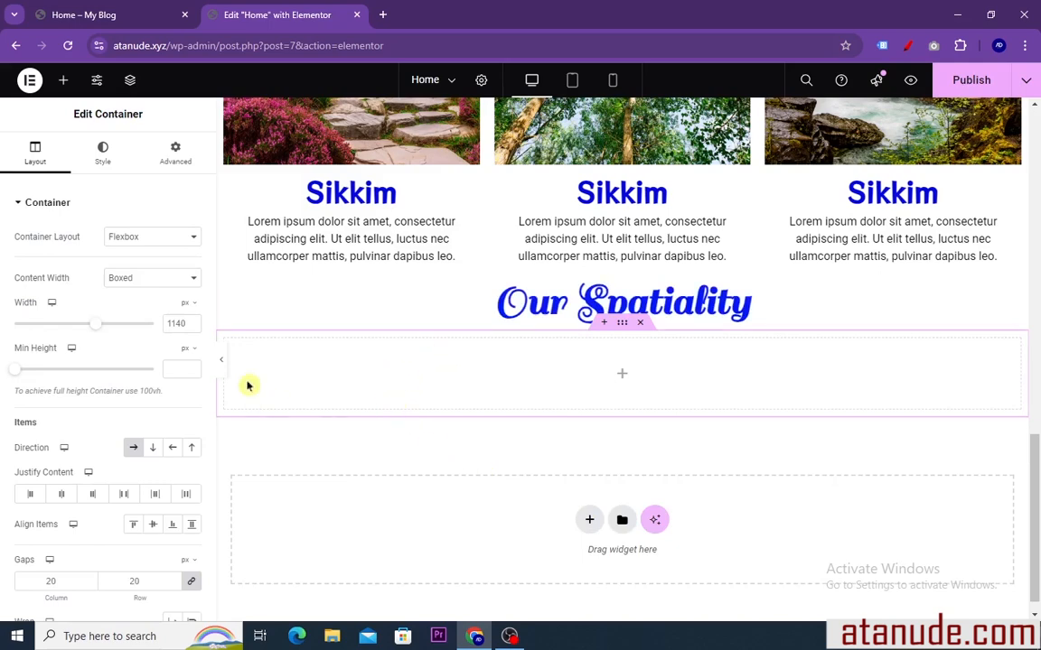
Add two nested containers side by side inside the new row container below the heading
right_click(289, 359)
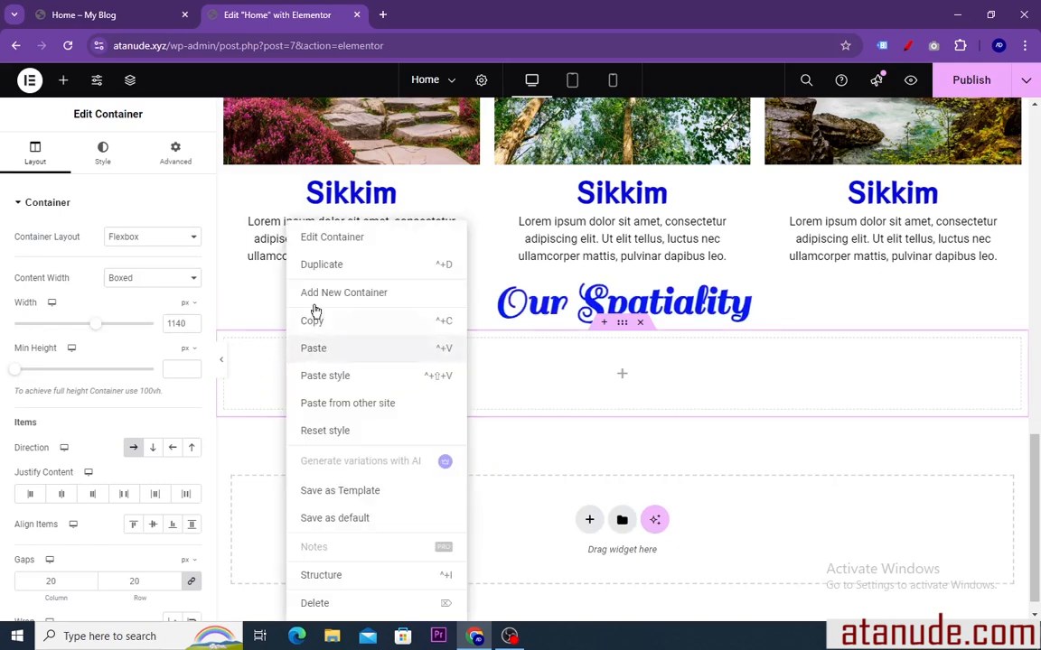
left_click(320, 292)
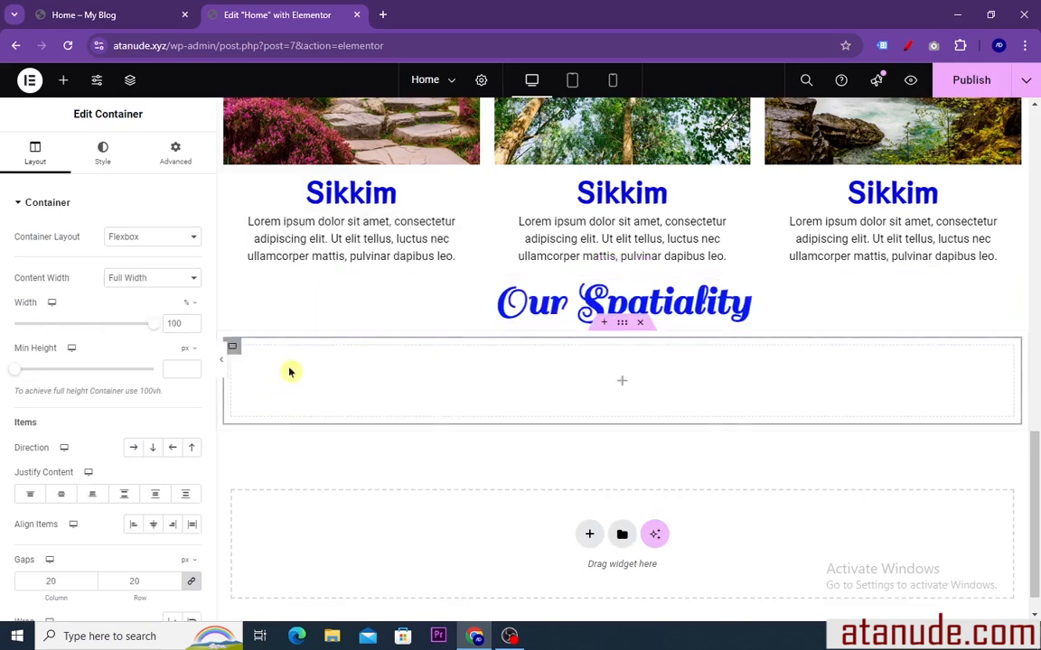
right_click(262, 351)
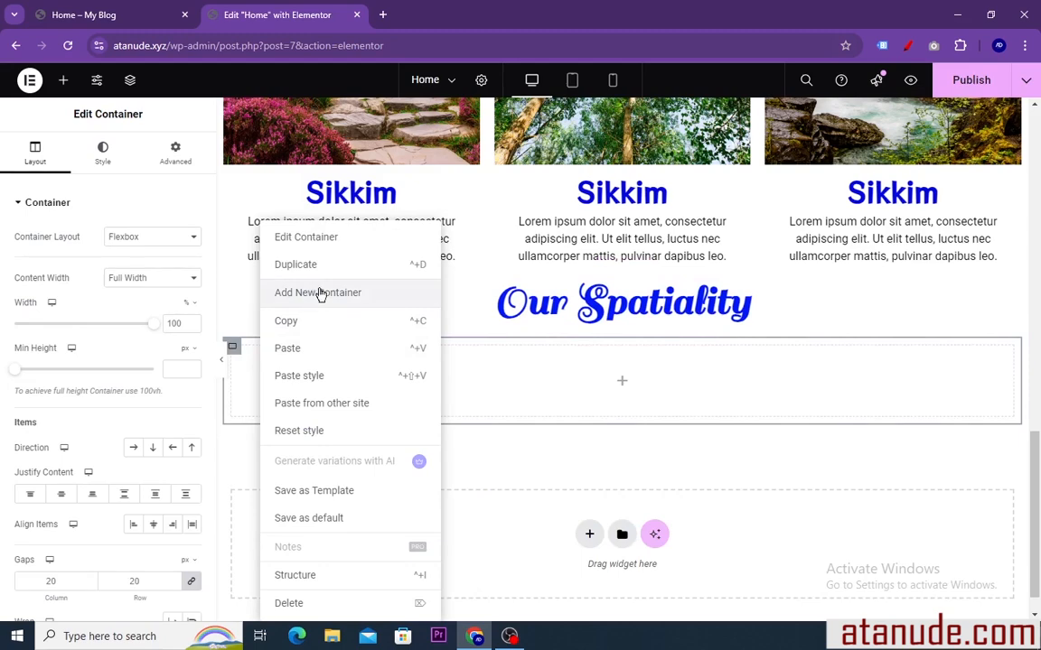
left_click(320, 293)
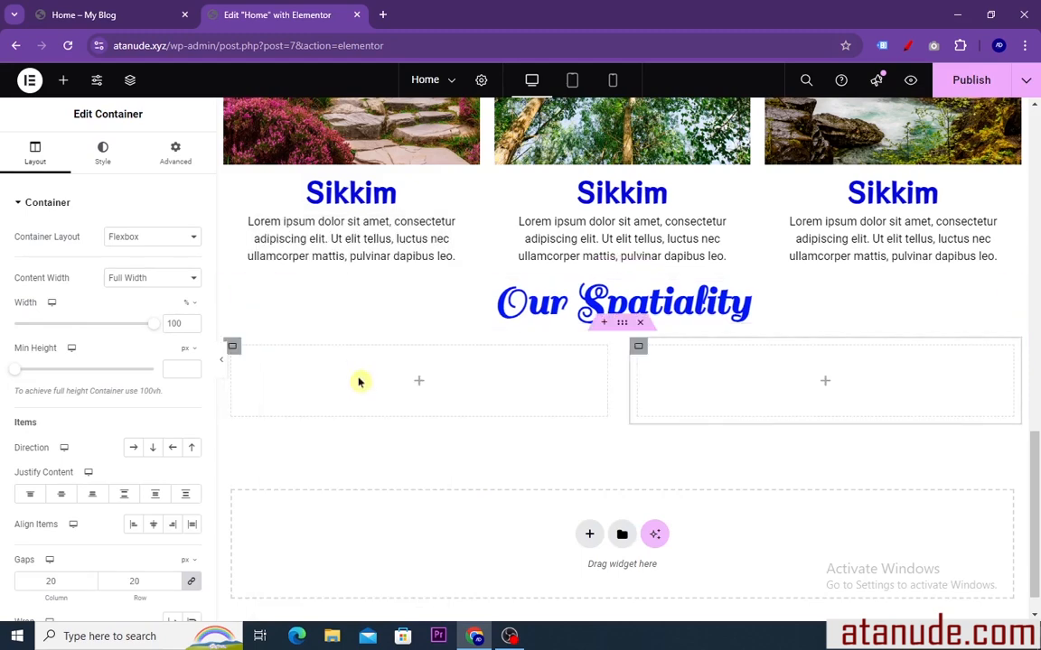
right_click(234, 358)
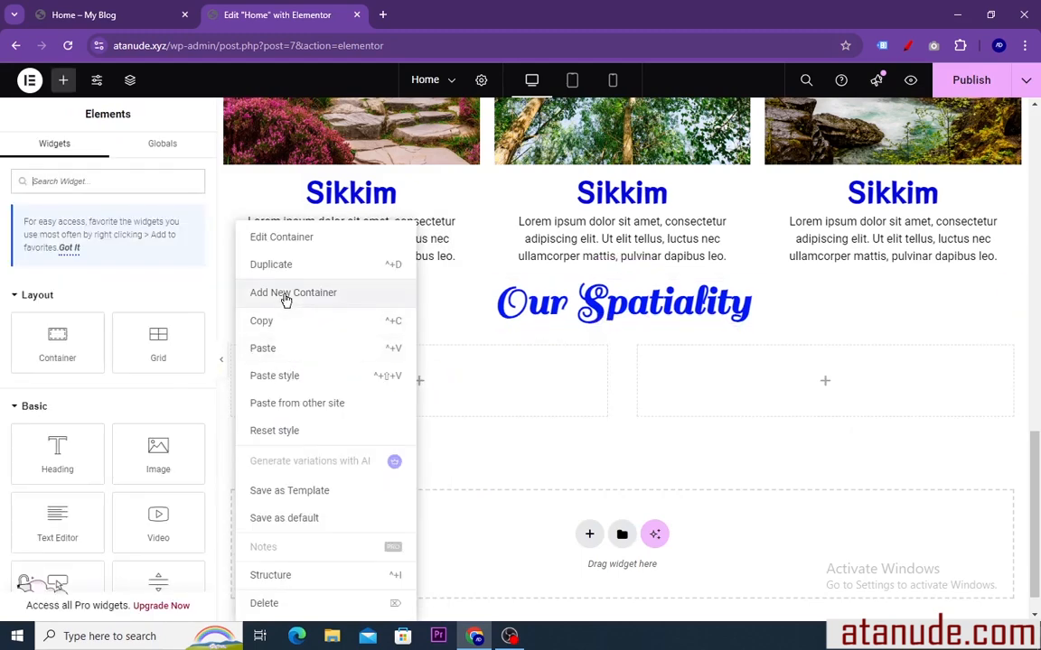
left_click(285, 295)
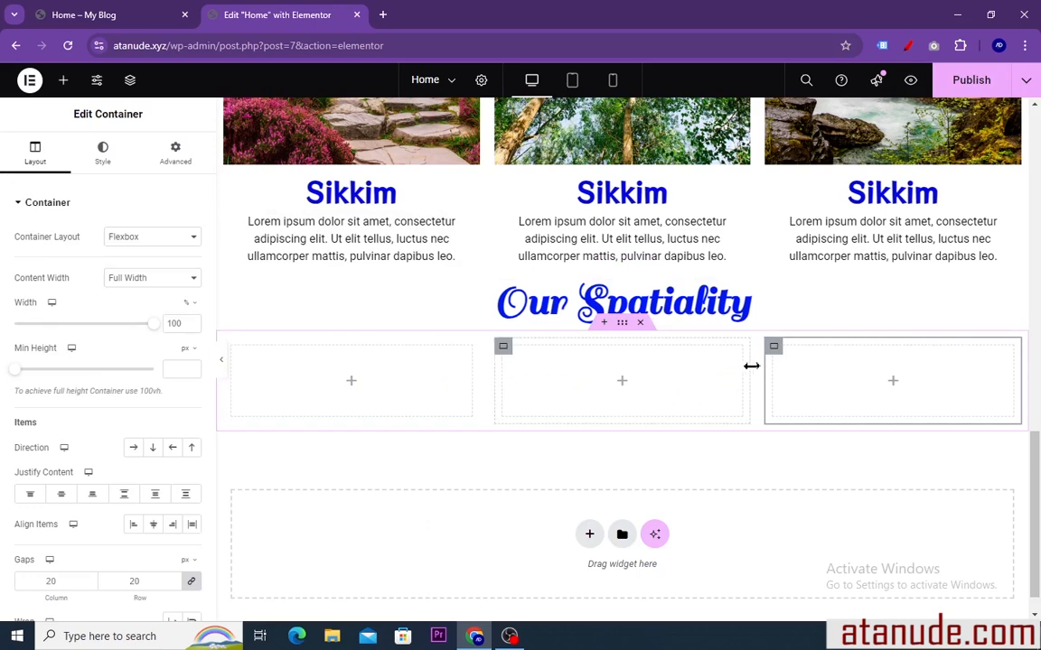
right_click(774, 348)
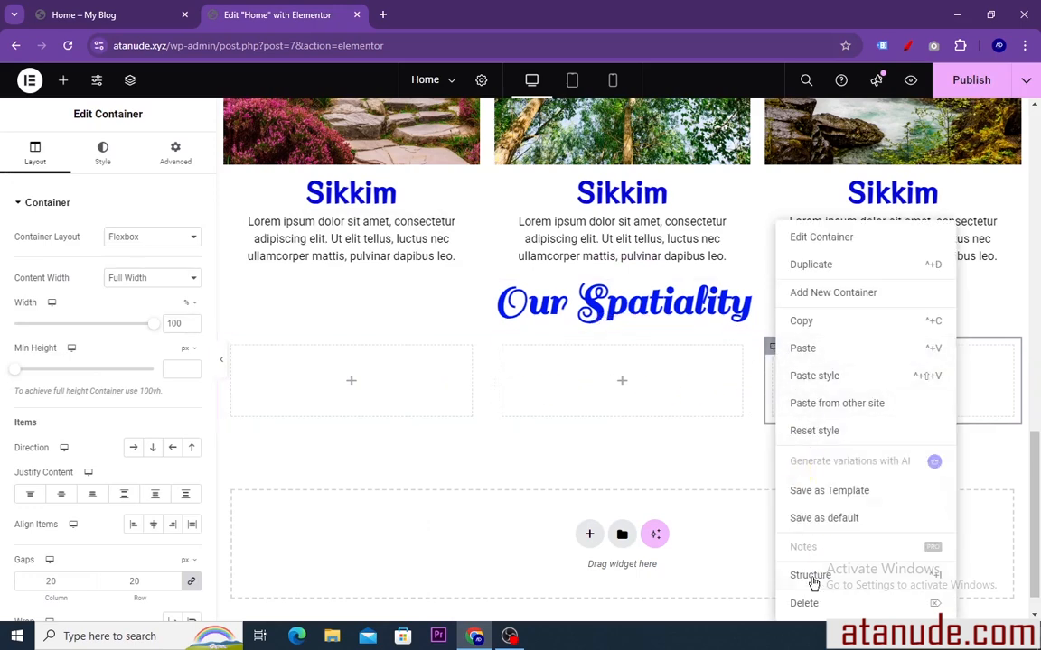
left_click(803, 603)
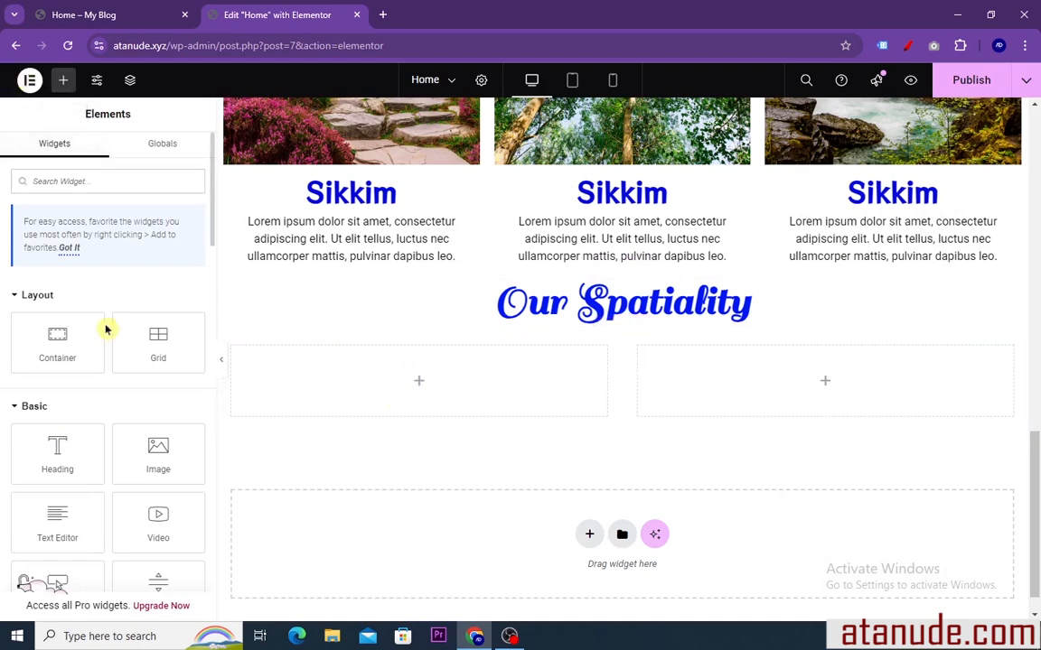
Insert an Icon Box widget in the first nested container and title it "Affordable Packages", copied from the reference page
scroll(91, 313, "down", 7)
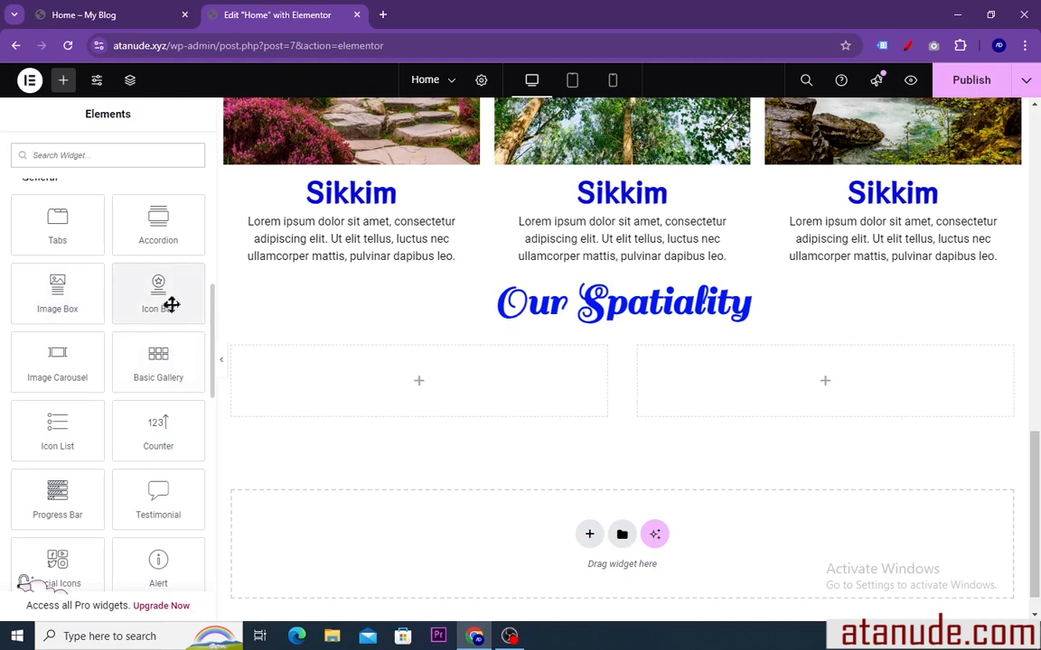
left_click_drag(160, 299, 334, 385)
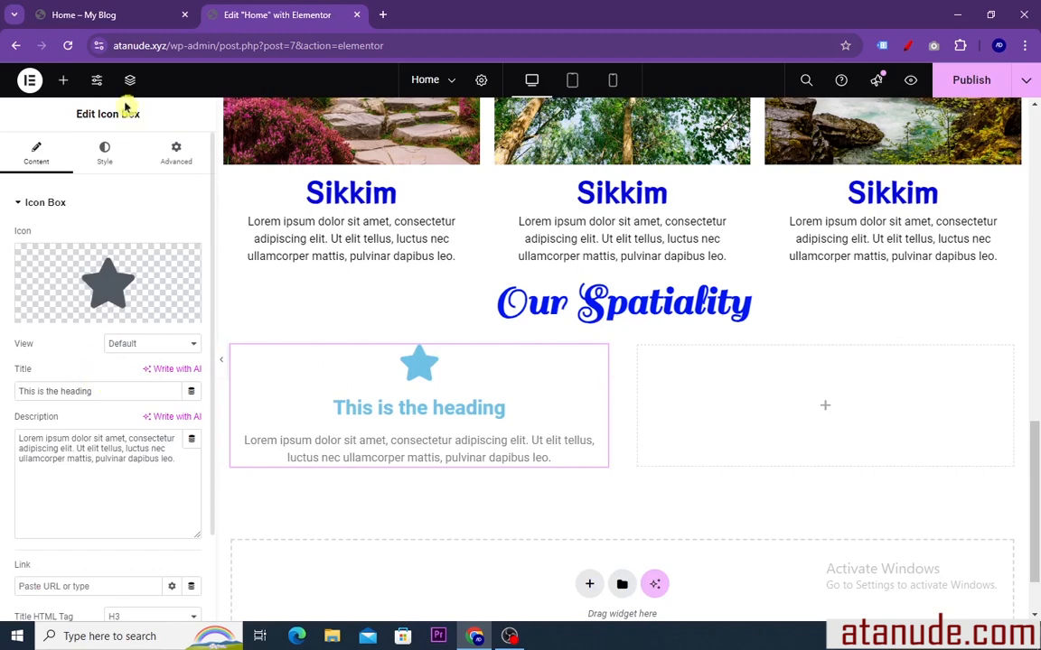
left_click(98, 18)
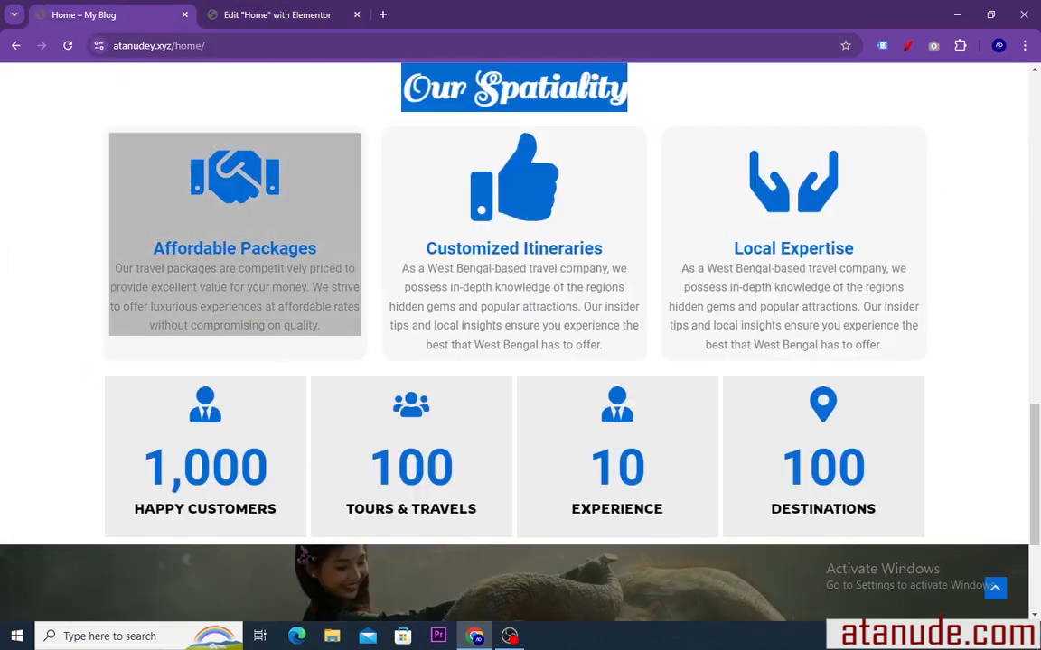
left_click_drag(324, 250, 153, 255)
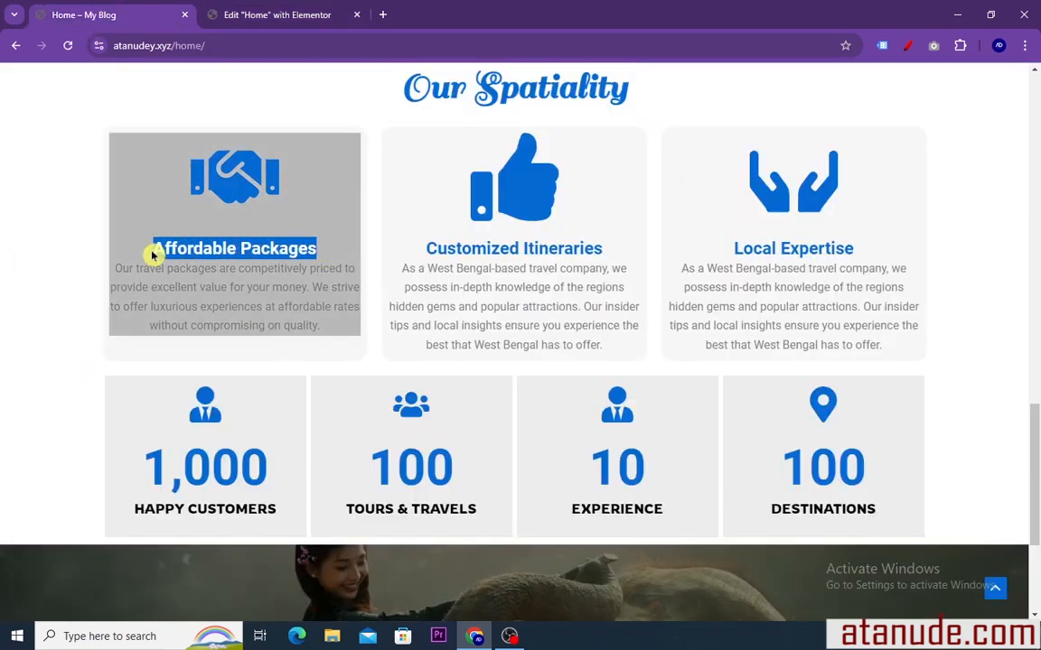
right_click(164, 256)
left_click(186, 265)
left_click(244, 16)
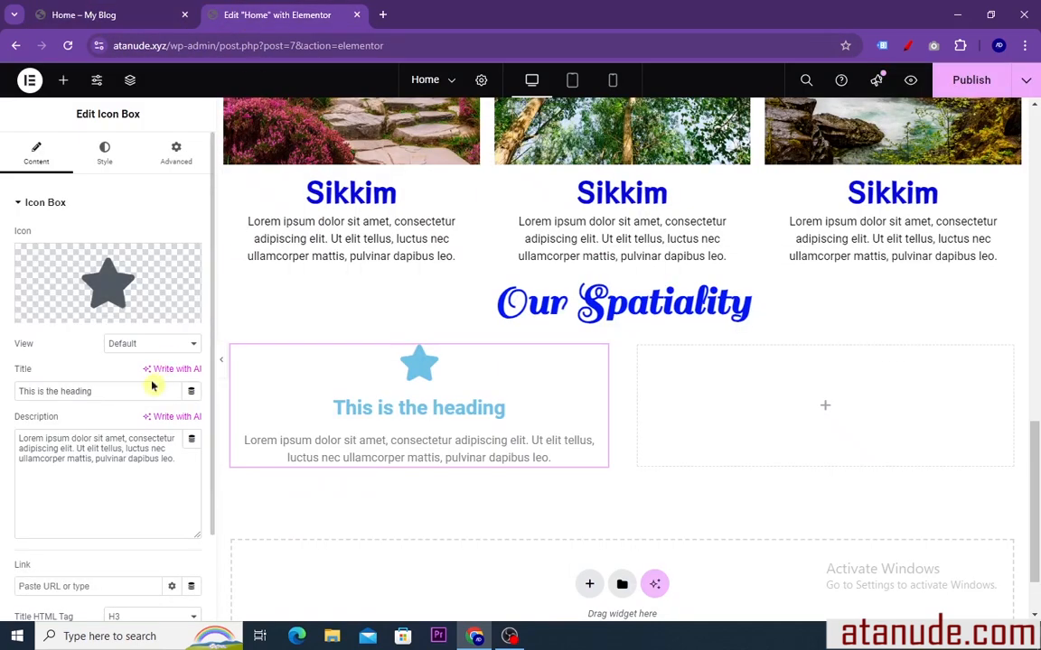
left_click_drag(94, 391, 5, 392)
right_click(40, 387)
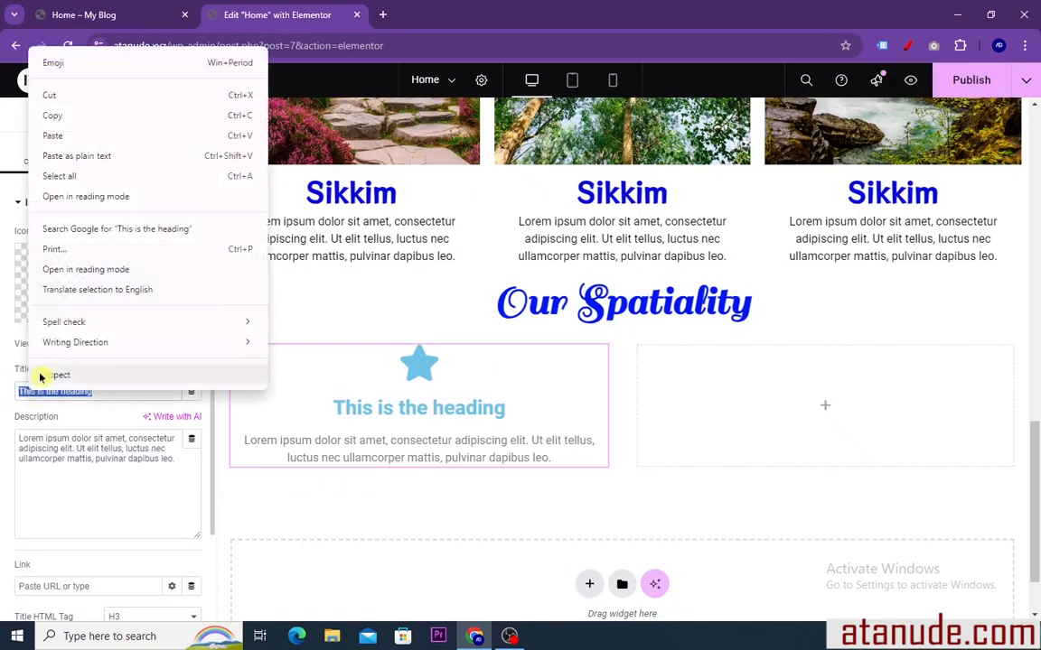
left_click(61, 135)
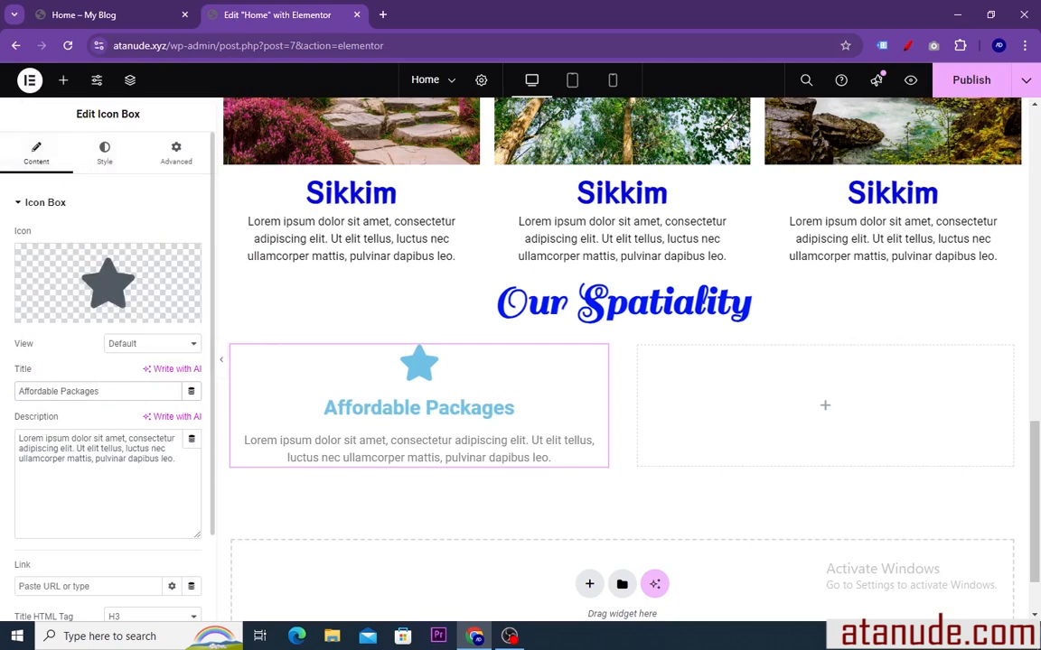
Replace the icon box's star with the icon of a person standing in a ring from the icon library
mouse_move(71, 314)
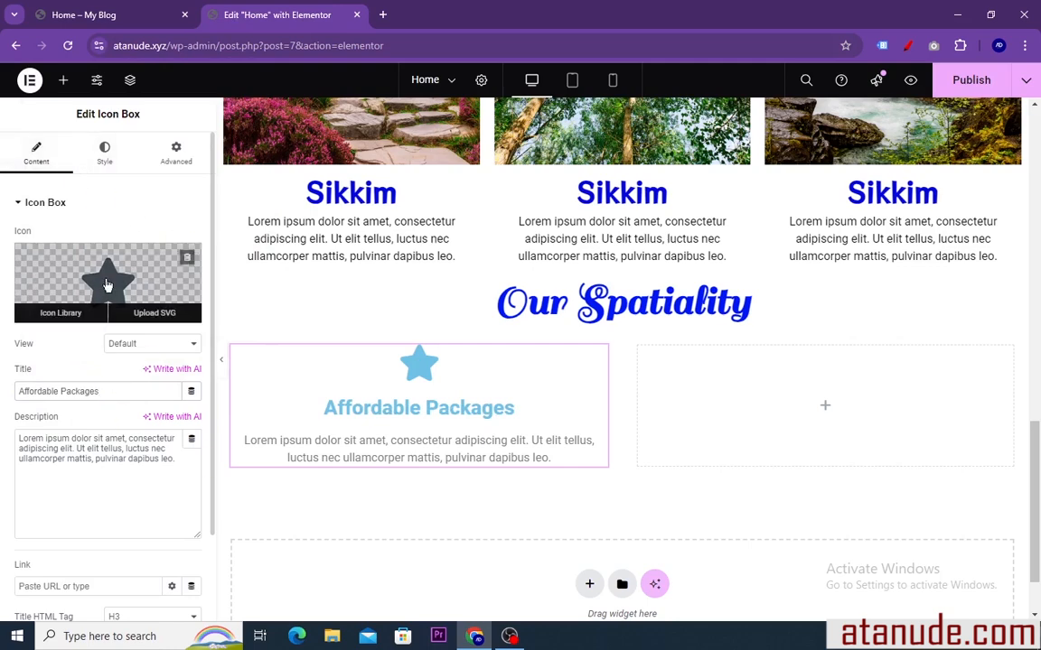
left_click(65, 318)
scroll(624, 327, "down", 3)
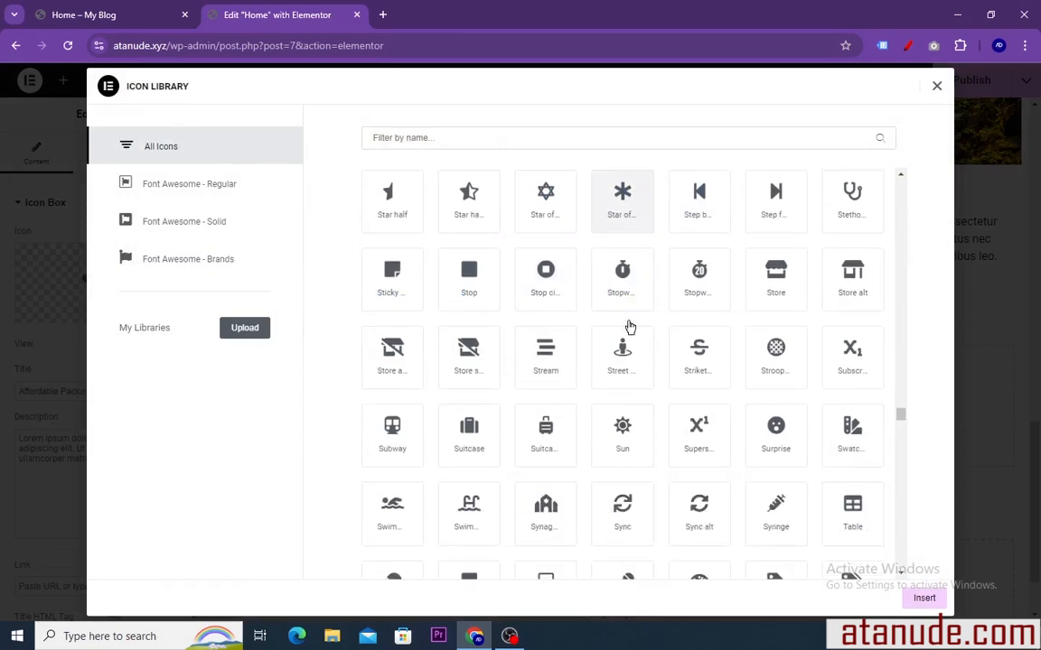
left_click(621, 323)
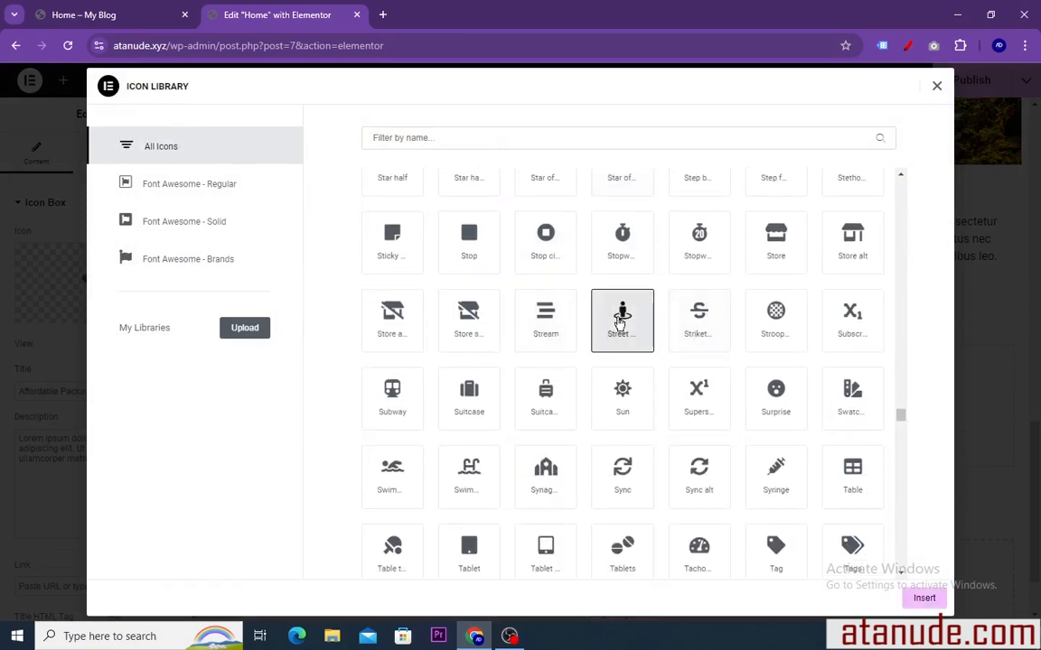
left_click(924, 601)
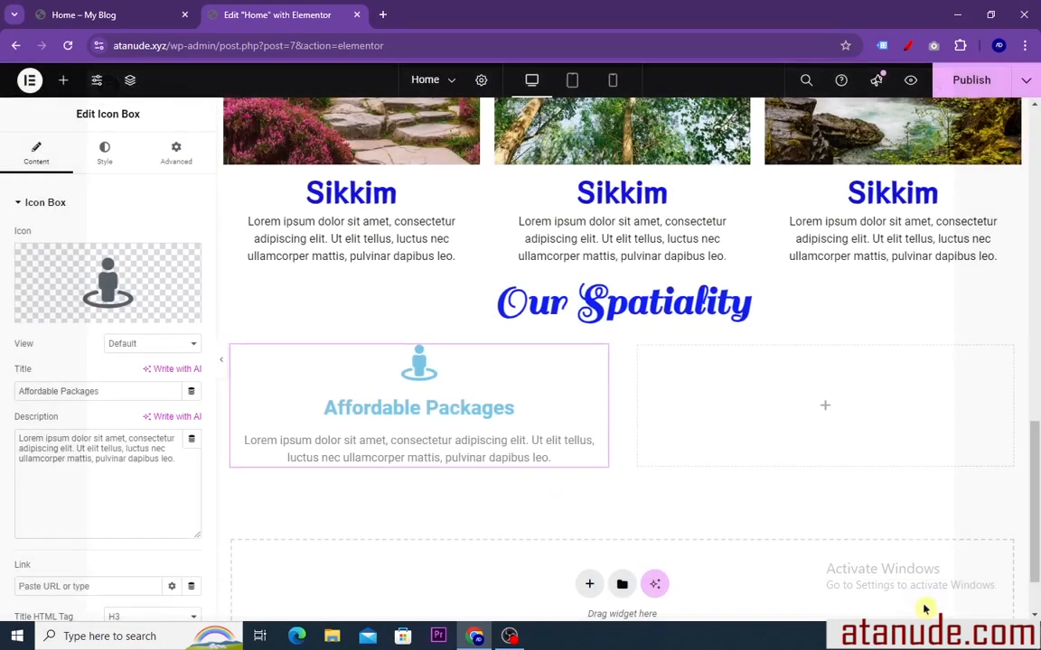
Set the "Affordable Packages" icon box's icon spacing to 7 px
left_click(104, 152)
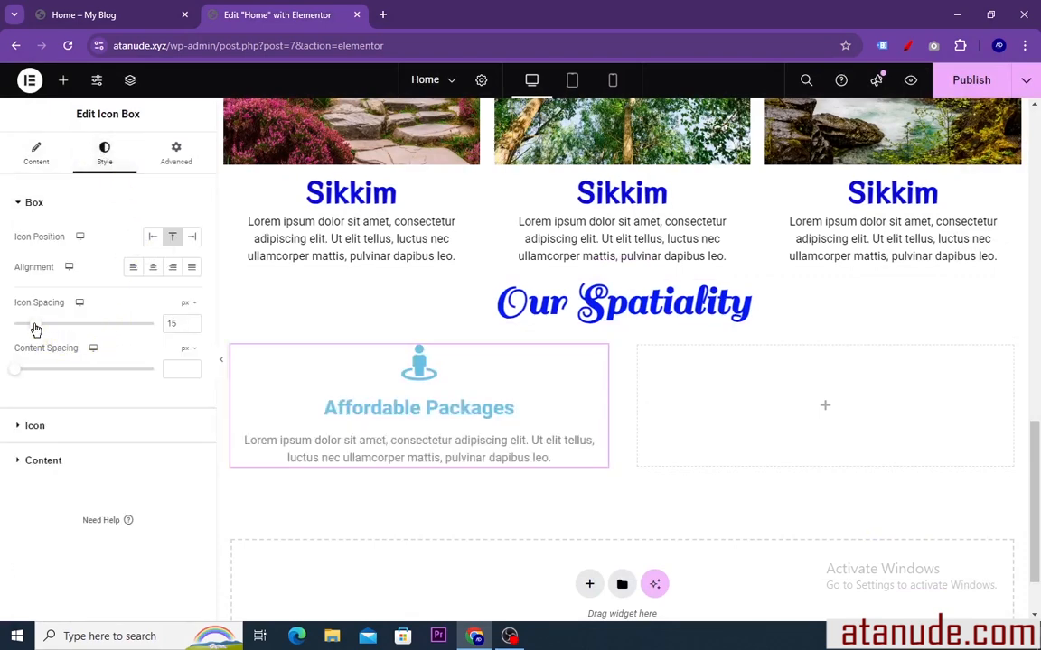
mouse_move(36, 325)
left_mouse_down()
mouse_move(25, 329)
mouse_move(29, 345)
mouse_move(26, 337)
left_mouse_up()
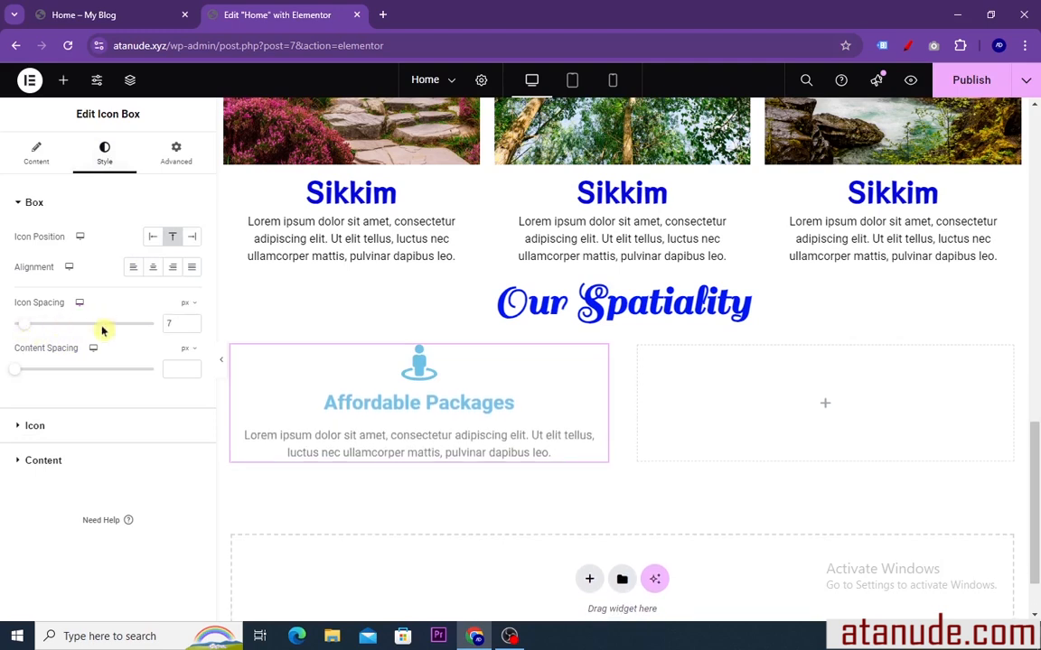
Set the "Affordable Packages" icon's size to 116 px and its primary color to blue #0800FF
left_click(43, 428)
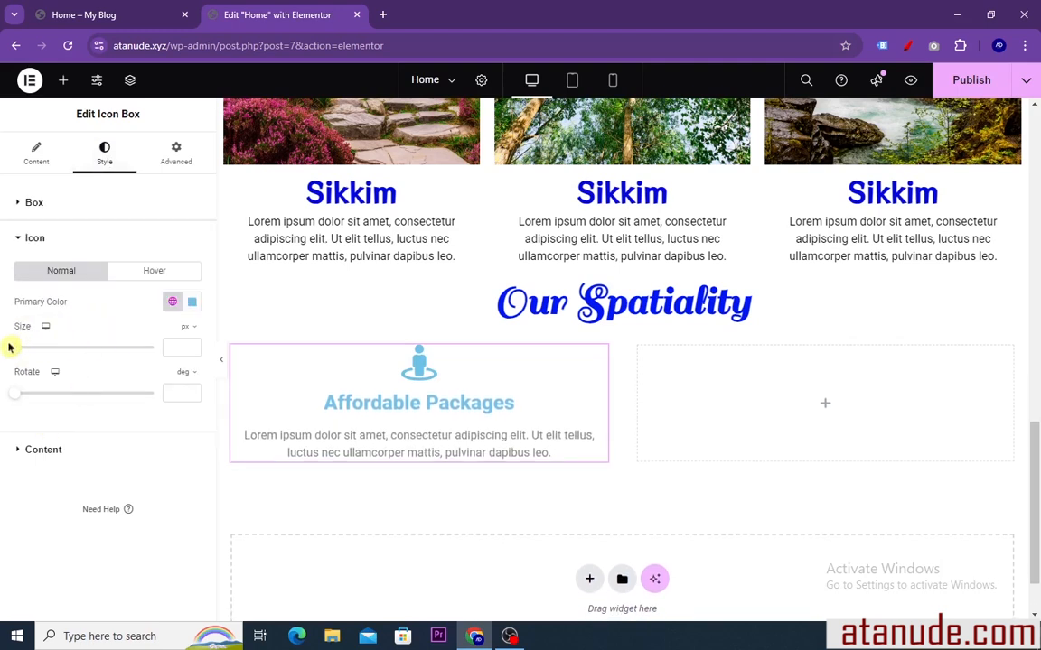
left_click_drag(16, 351, 66, 354)
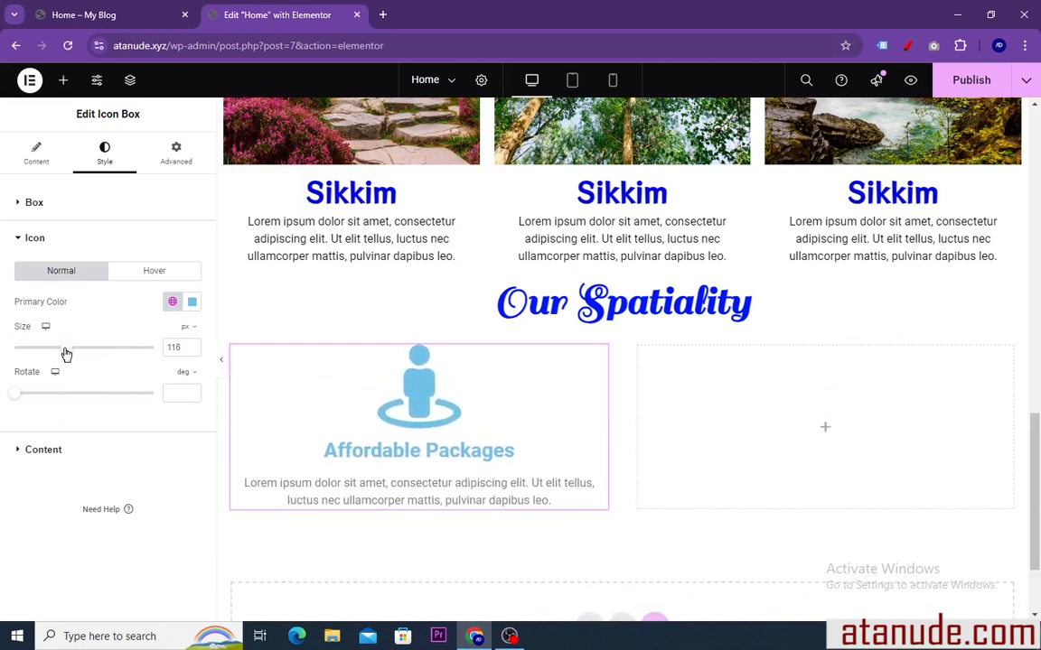
left_click(192, 302)
left_click_drag(195, 378, 273, 363)
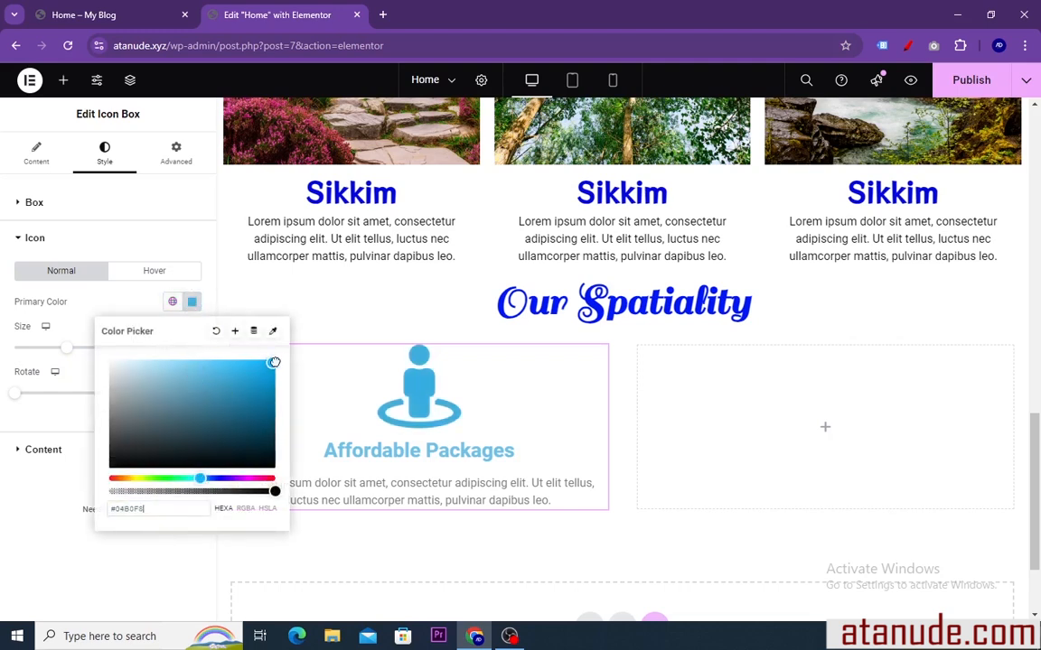
left_click_drag(202, 478, 219, 479)
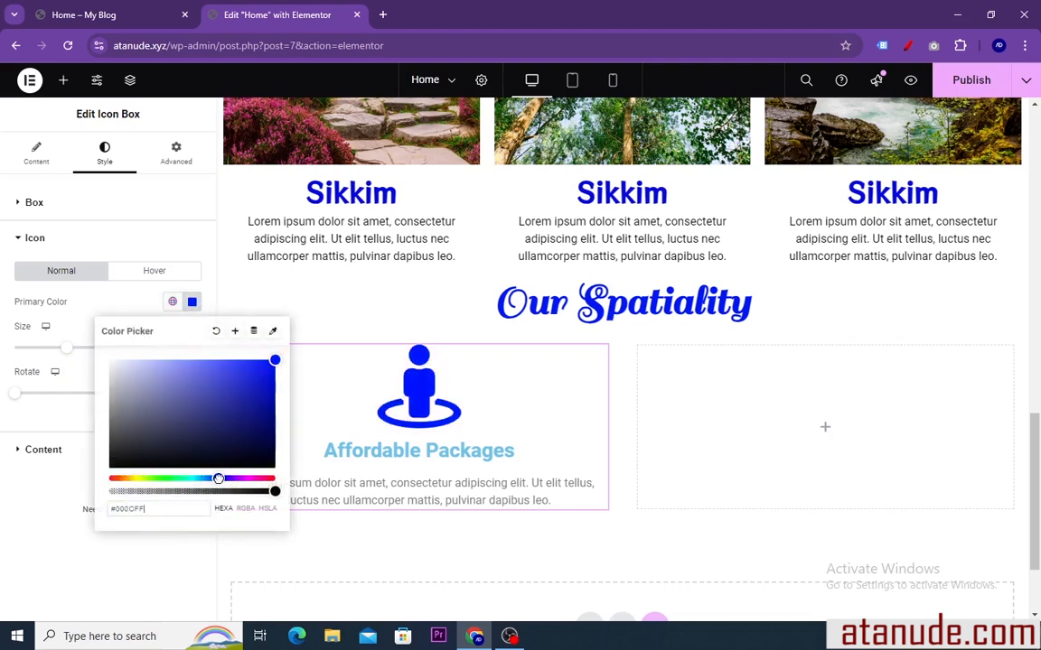
left_click(192, 302)
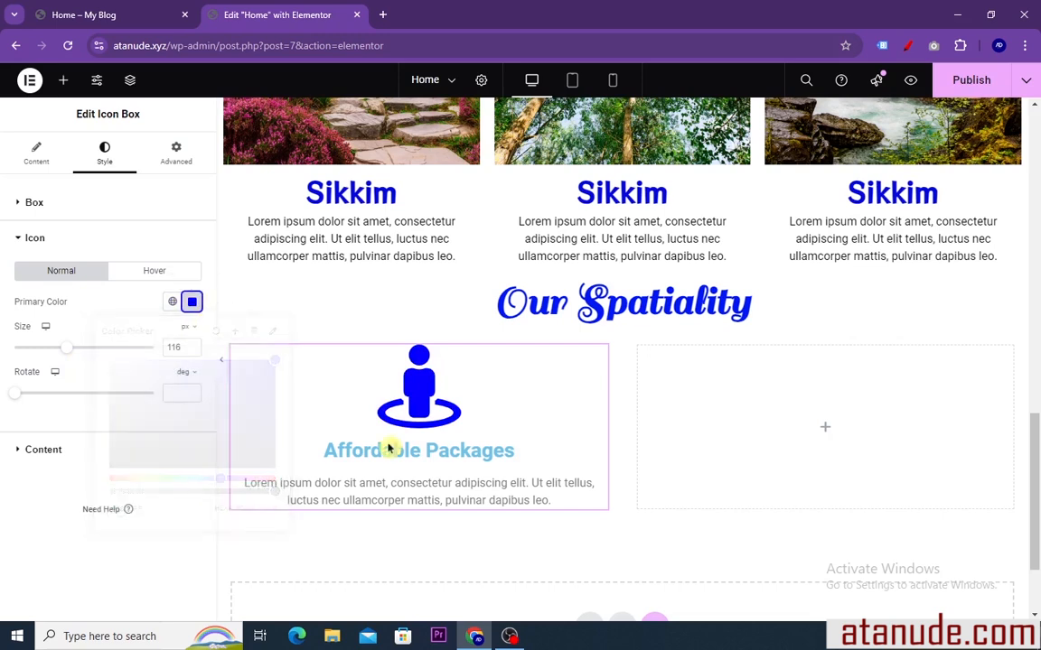
Set the "Affordable Packages" title's color to blue #082AE7
left_click(43, 450)
left_click(192, 366)
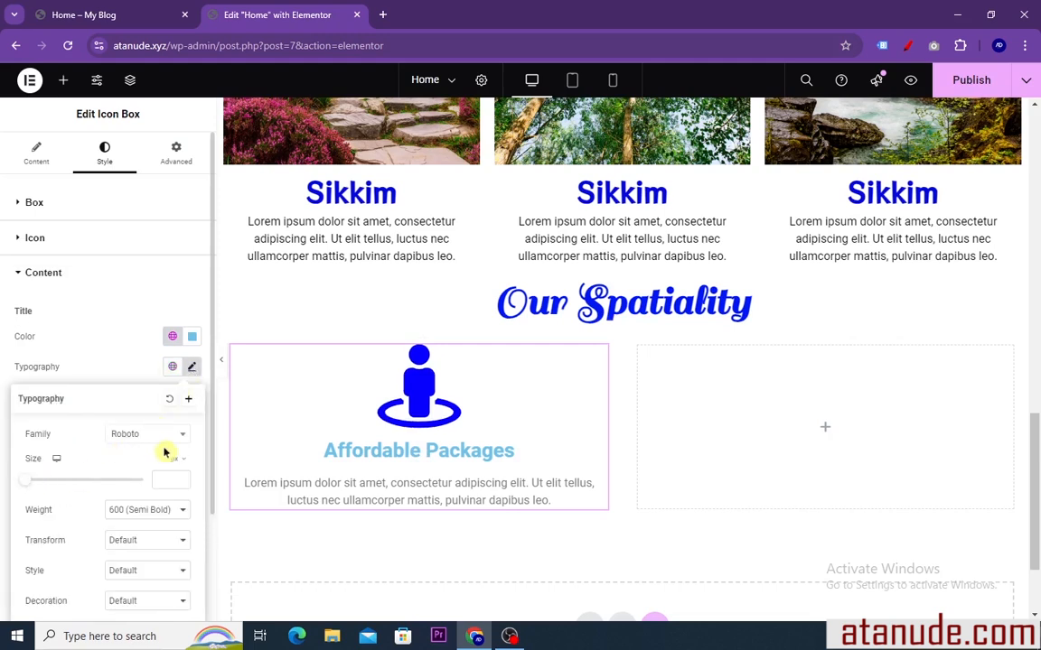
scroll(164, 451, "down", 1)
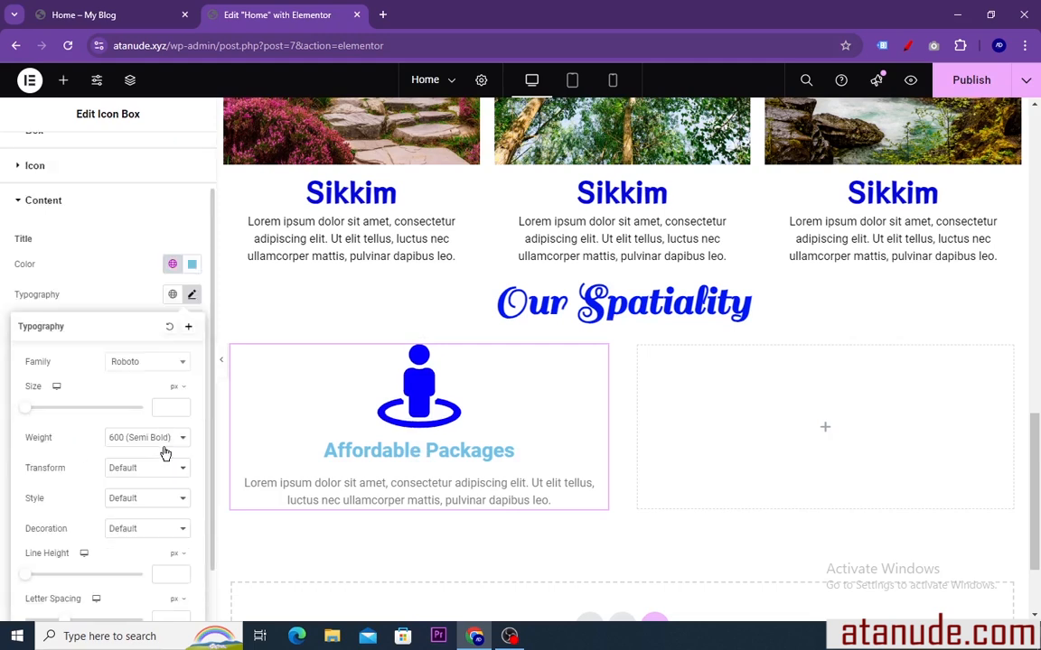
left_click(192, 268)
left_click(243, 386)
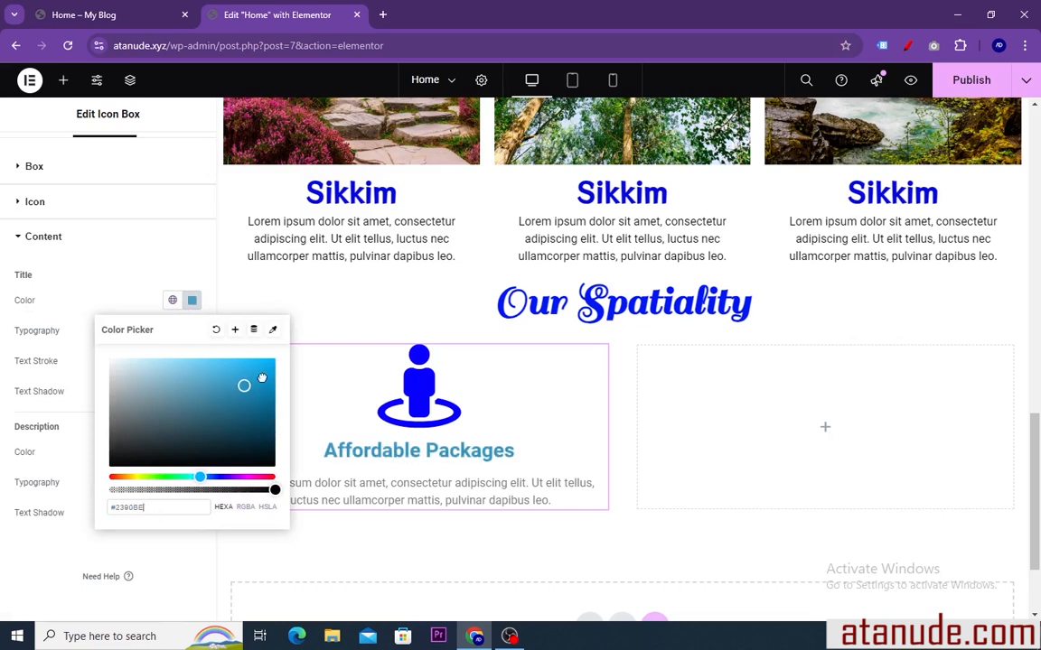
left_click(269, 369)
left_click_drag(201, 477, 214, 479)
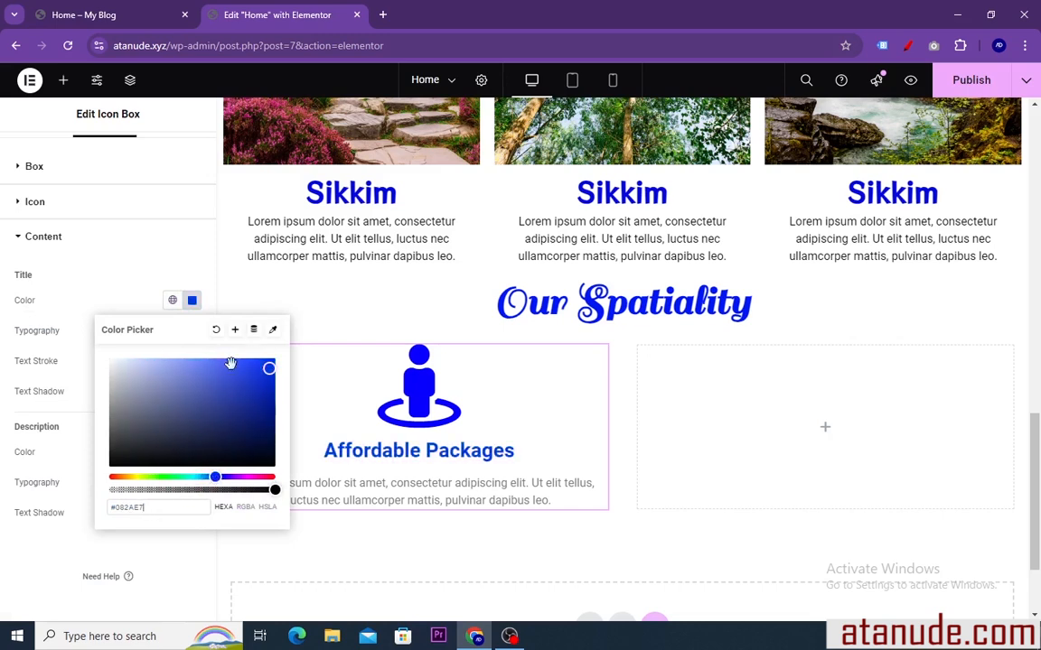
left_click(191, 300)
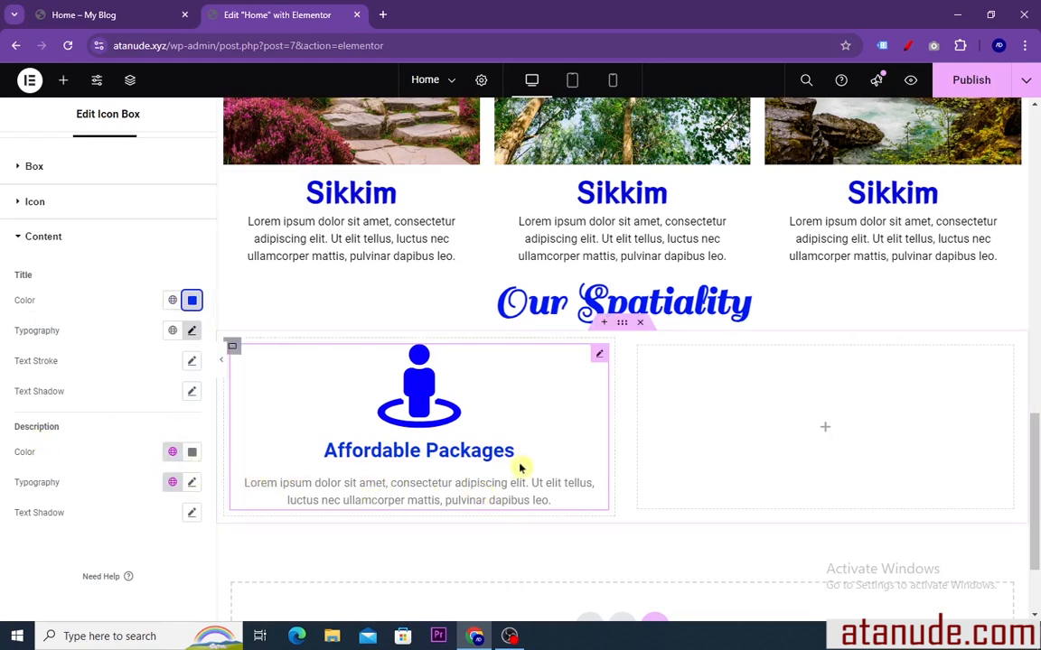
Duplicate the container holding the "Affordable Packages" icon box and delete the empty container beside it
right_click(234, 355)
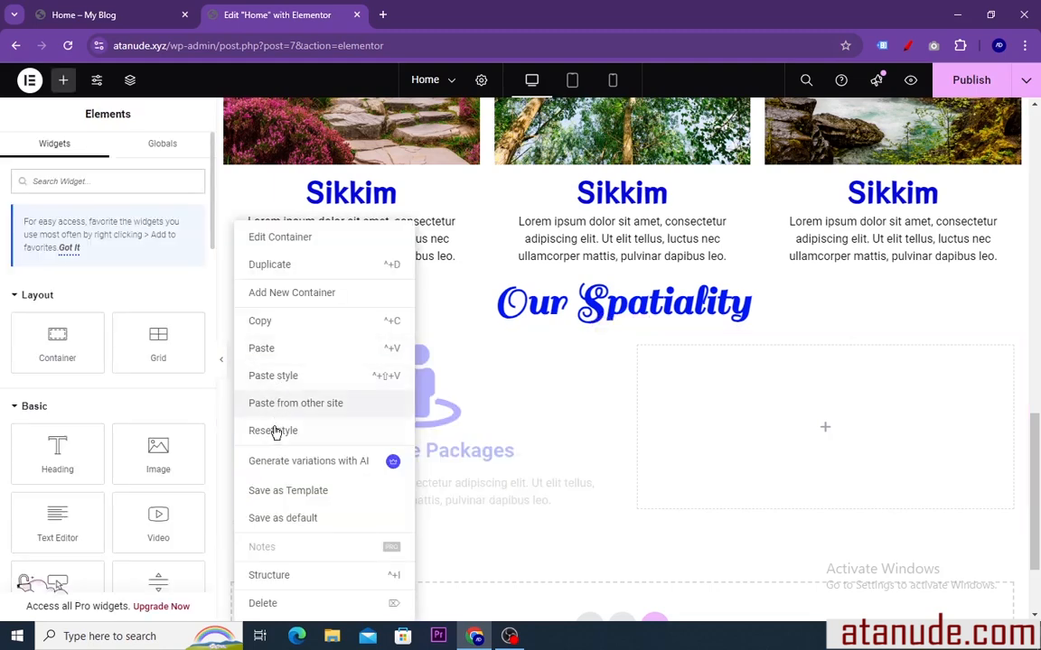
left_click(264, 271)
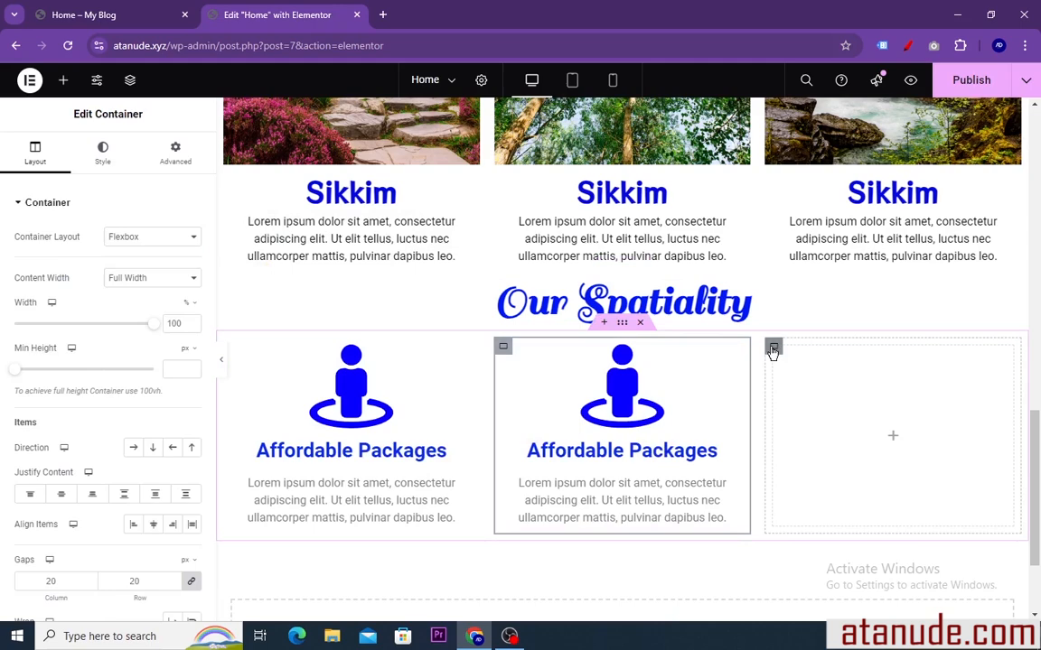
right_click(773, 349)
left_click(789, 604)
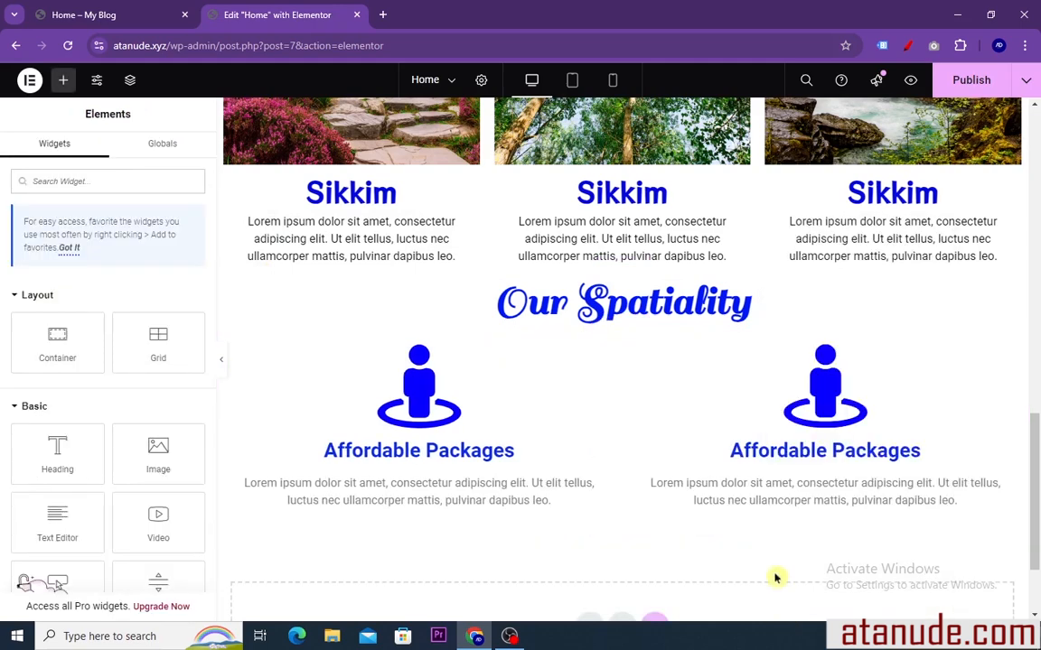
Delete the second "Affordable Packages" container, then duplicate the first one twice to form a row of three
right_click(639, 351)
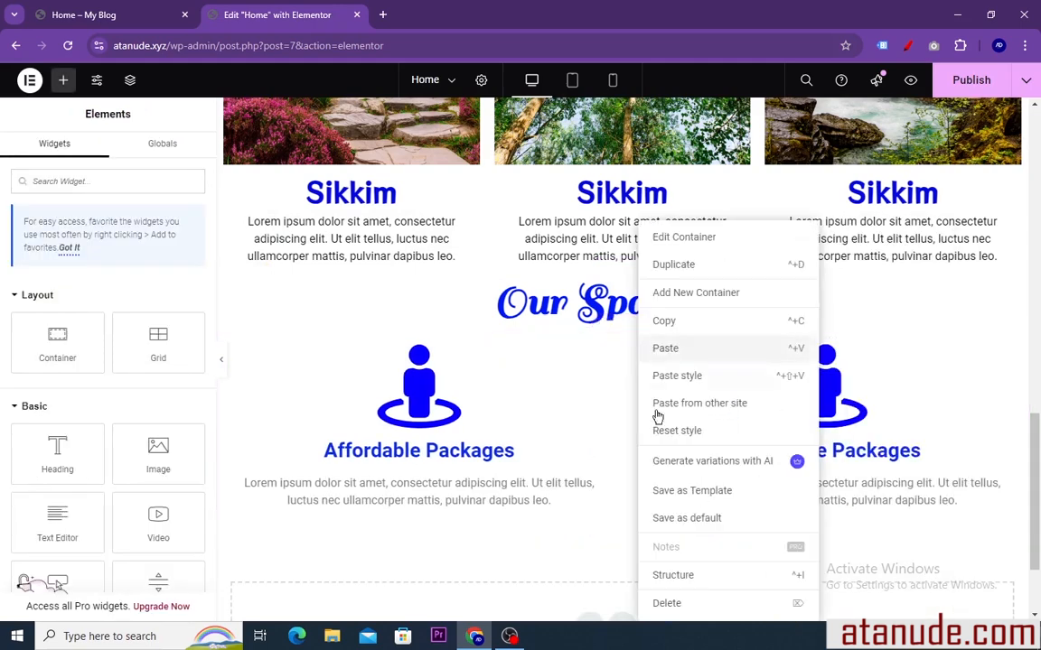
left_click(670, 604)
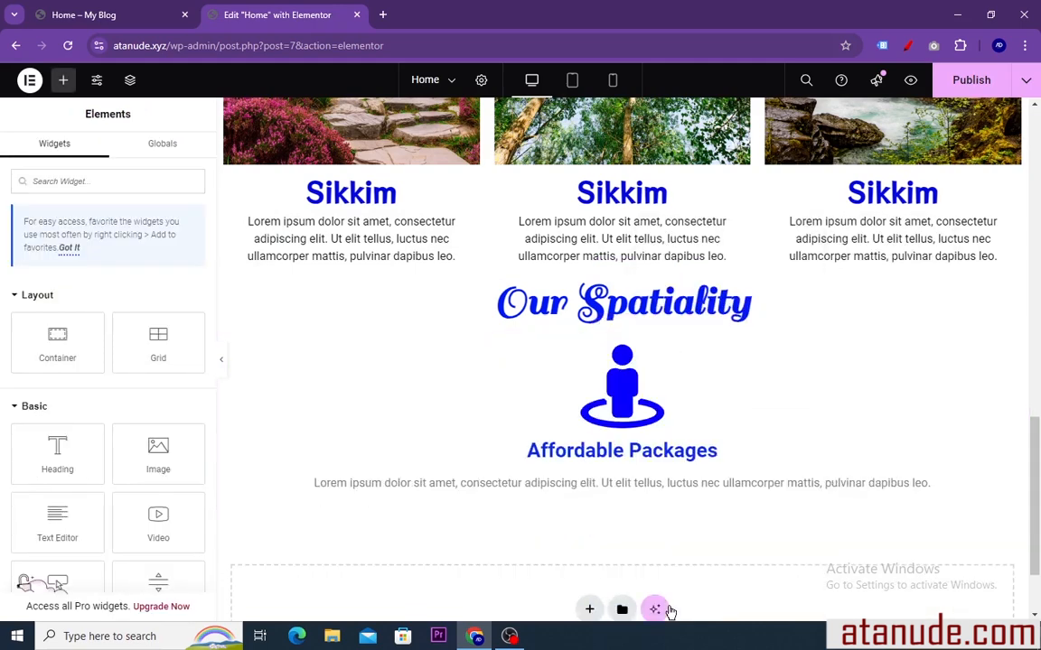
right_click(241, 351)
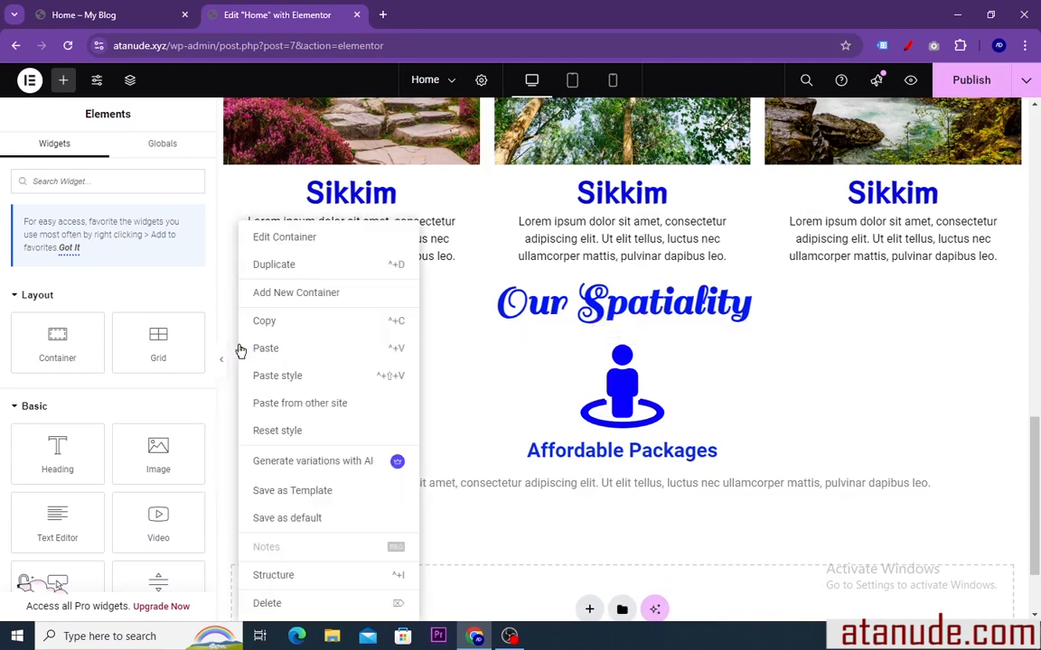
left_click(273, 265)
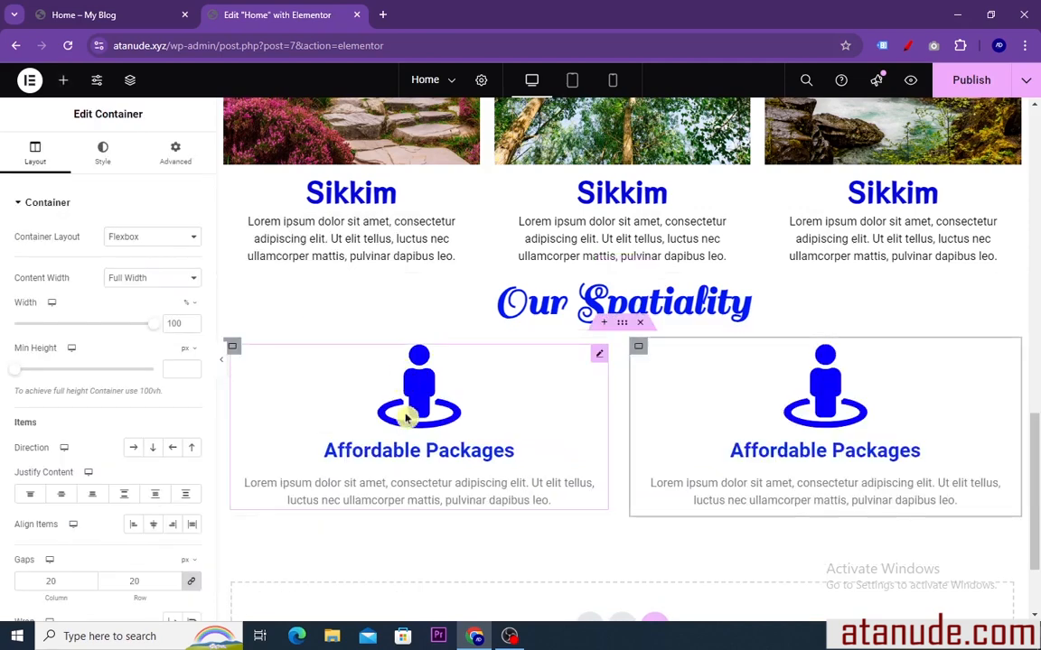
right_click(237, 350)
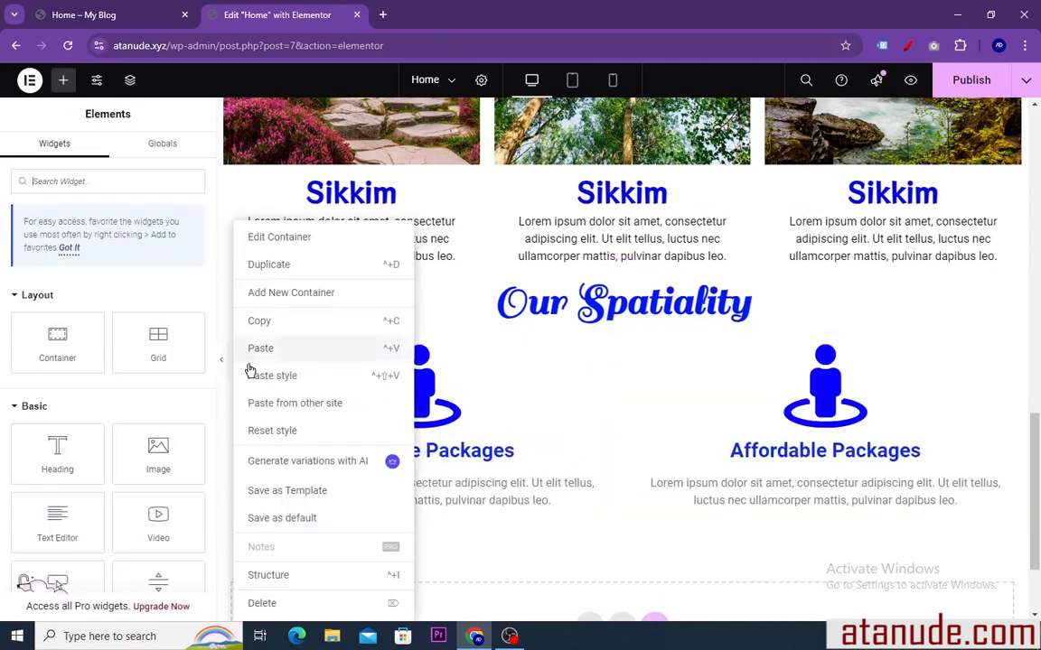
left_click(279, 271)
scroll(650, 470, "down", 2)
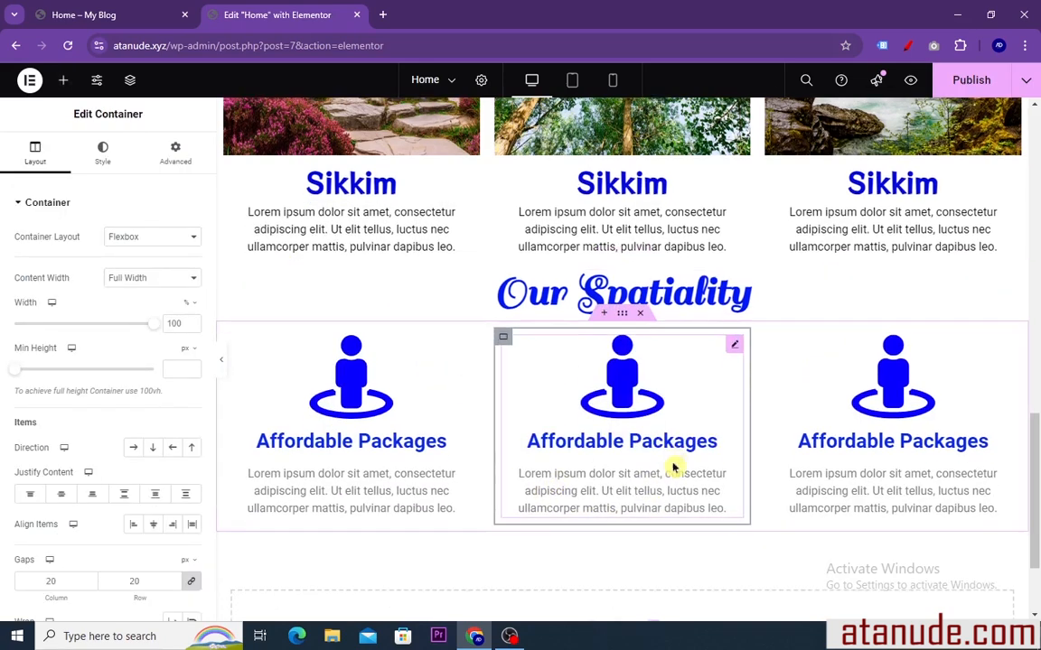
scroll(634, 468, "up", 1)
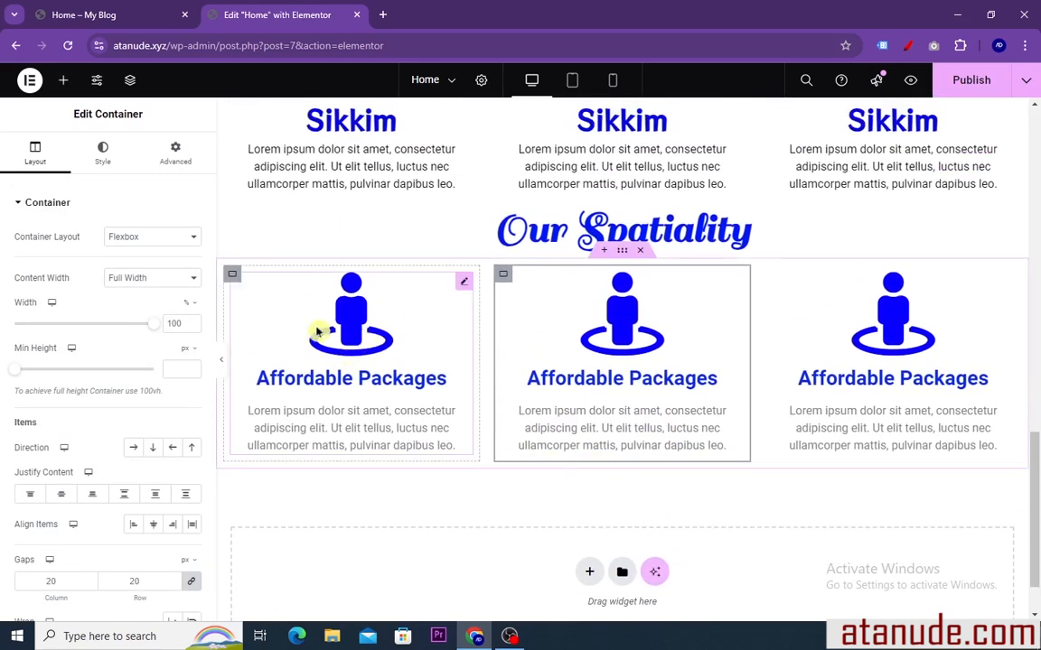
Add a four-column flexbox container below the icon boxes, modelled on the statistics row of the reference page
left_click(128, 16)
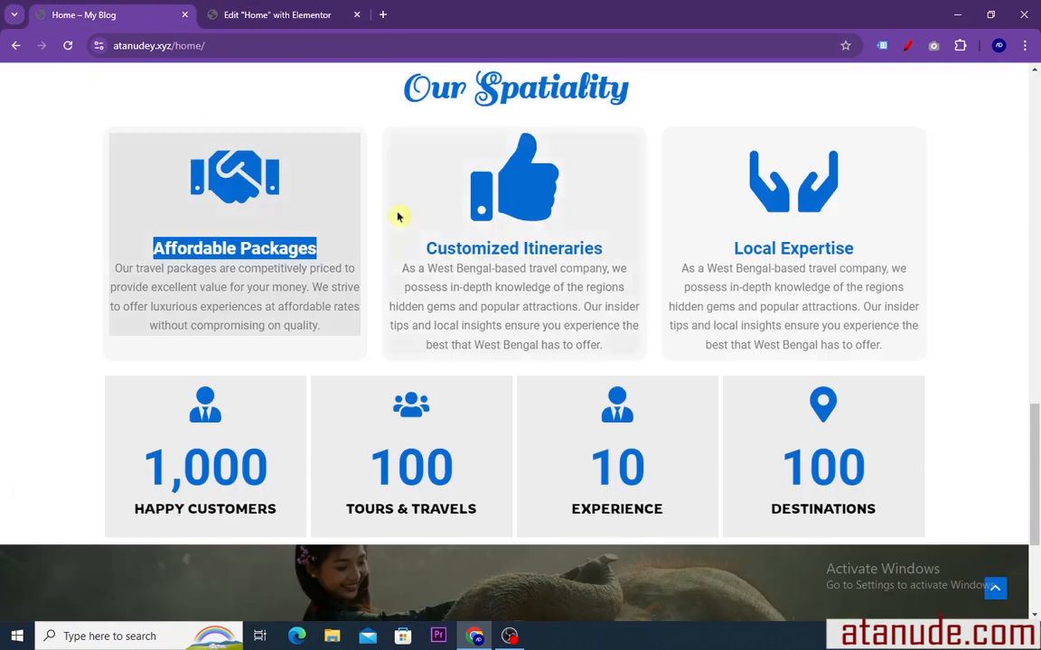
scroll(399, 216, "down", 1)
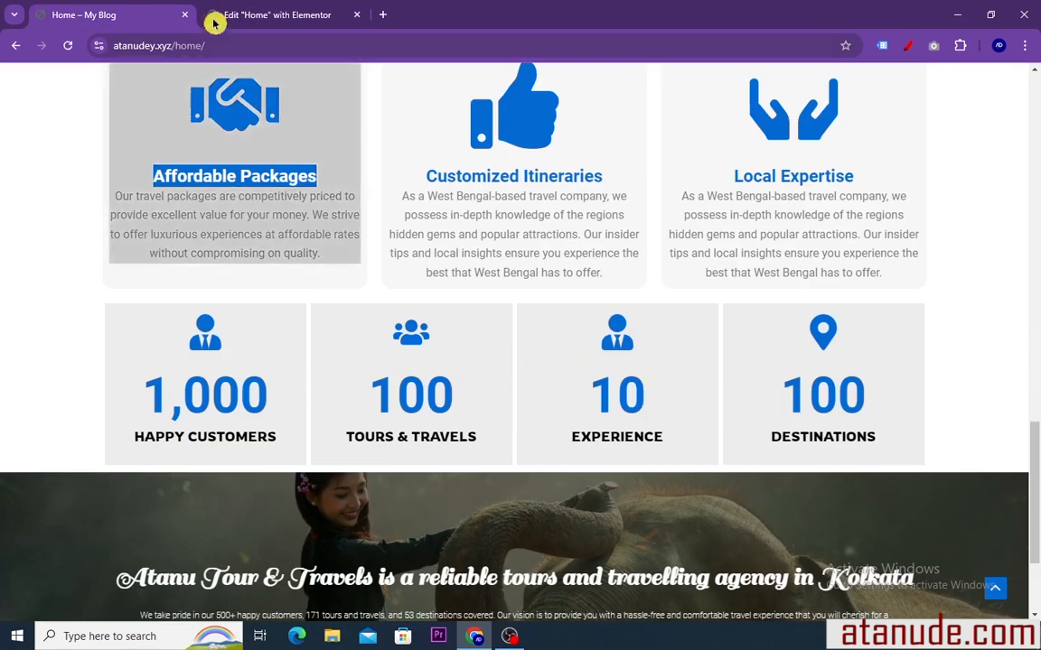
left_click(253, 11)
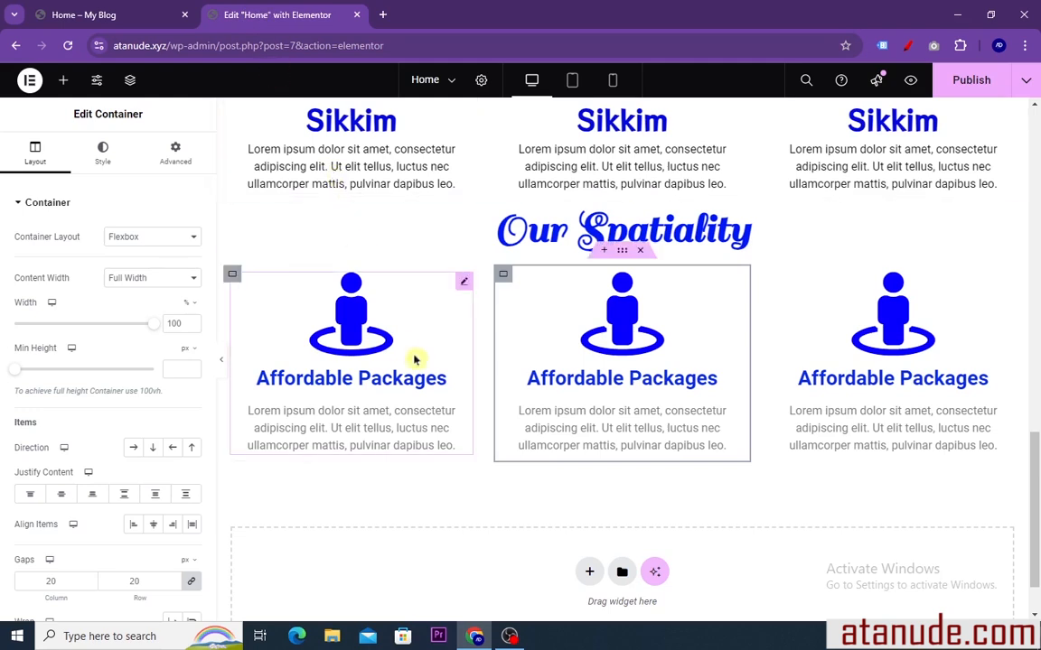
left_click(587, 572)
scroll(508, 456, "down", 3)
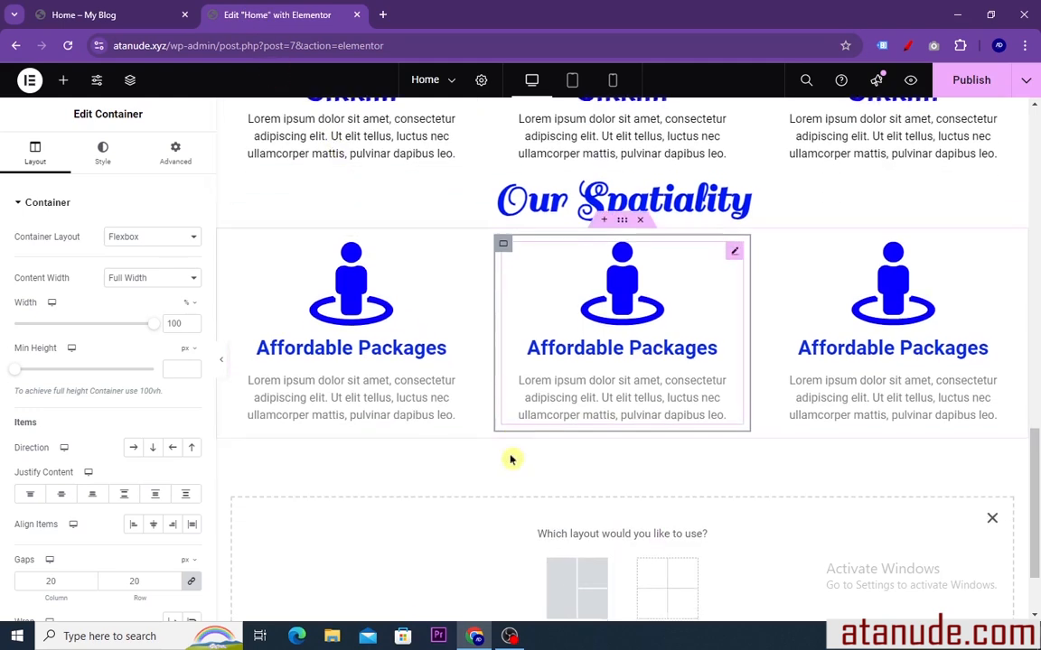
left_click(575, 479)
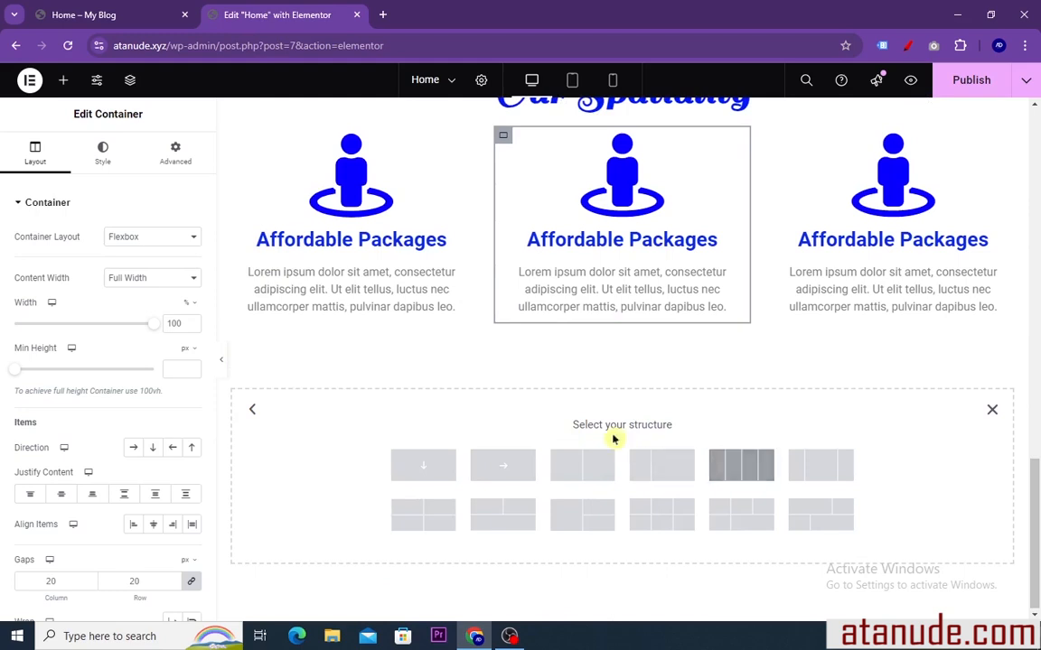
left_click(741, 465)
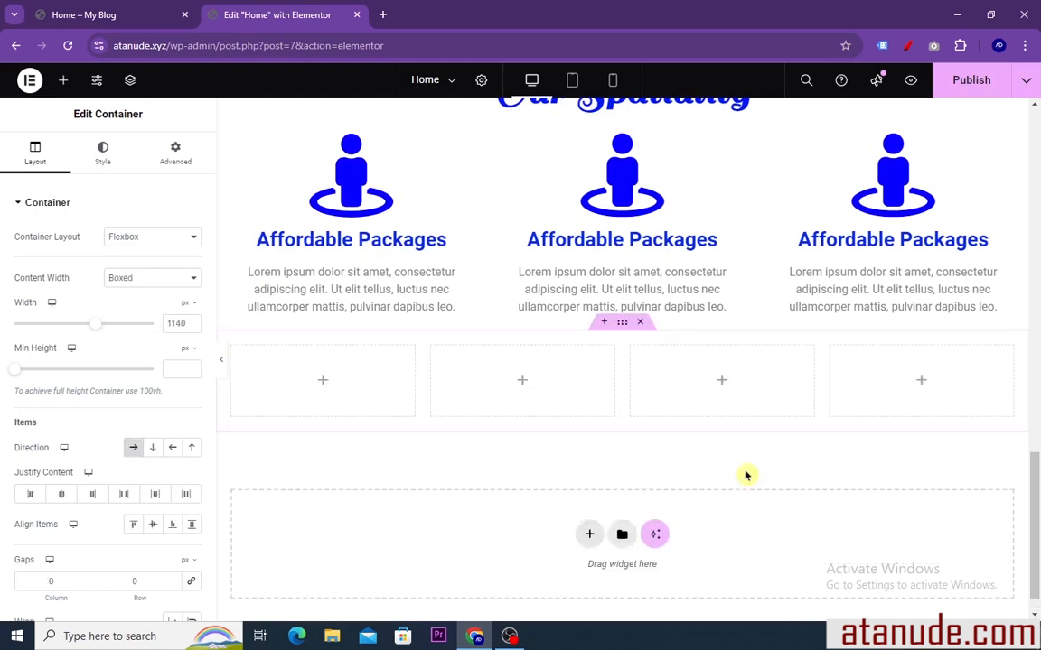
Insert a Counter widget in the first column of the new row and set its ending number to 1001
left_click(62, 80)
scroll(90, 244, "down", 2)
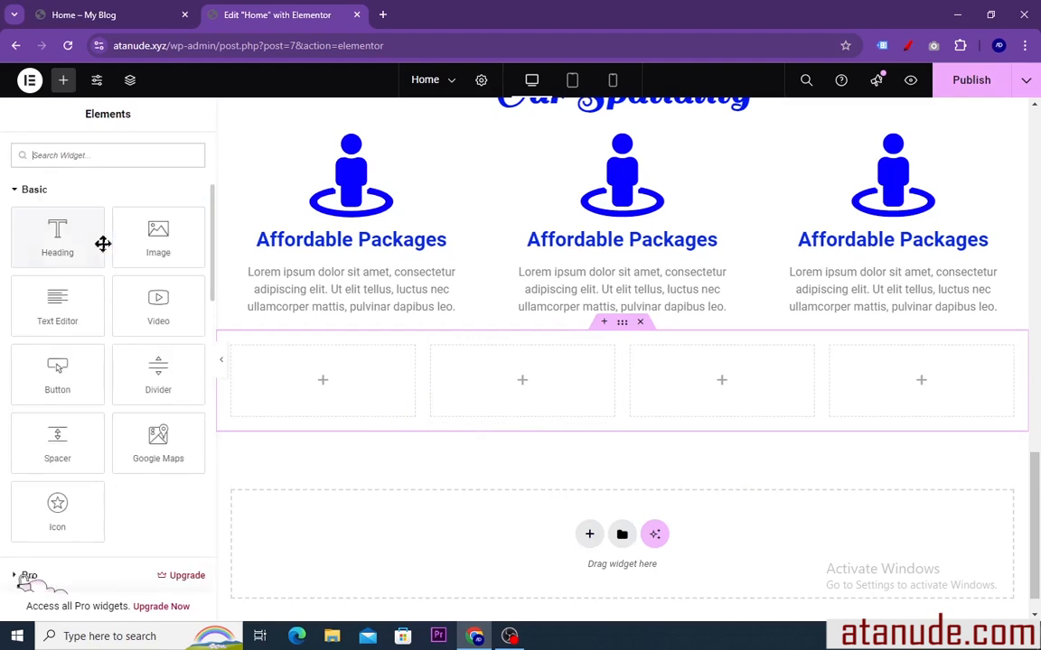
scroll(102, 253, "down", 4)
scroll(102, 260, "down", 3)
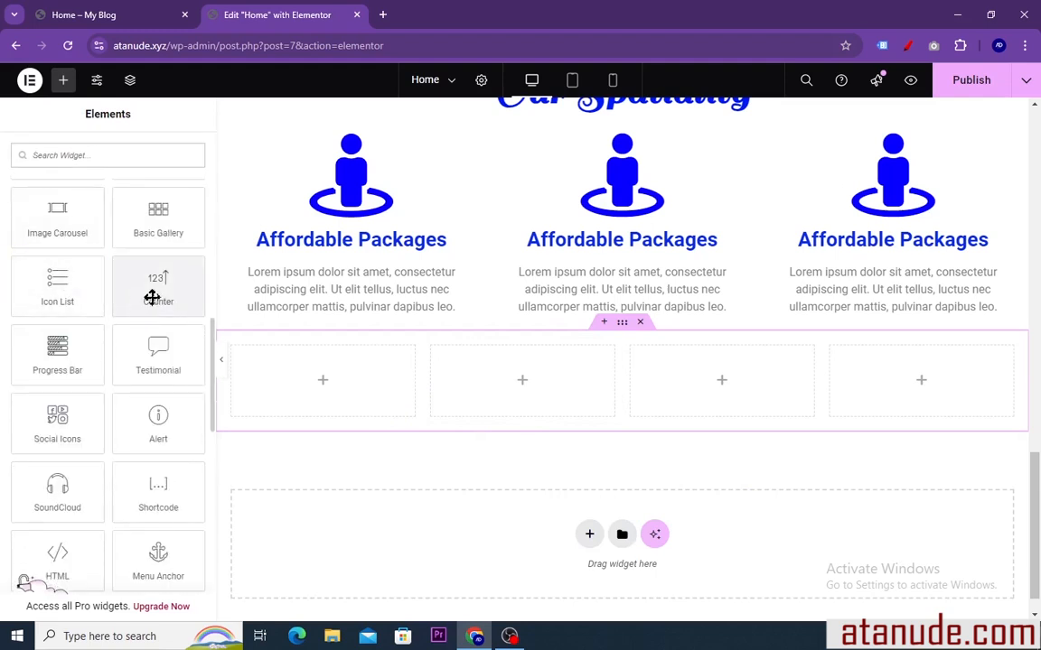
left_click_drag(152, 285, 274, 395)
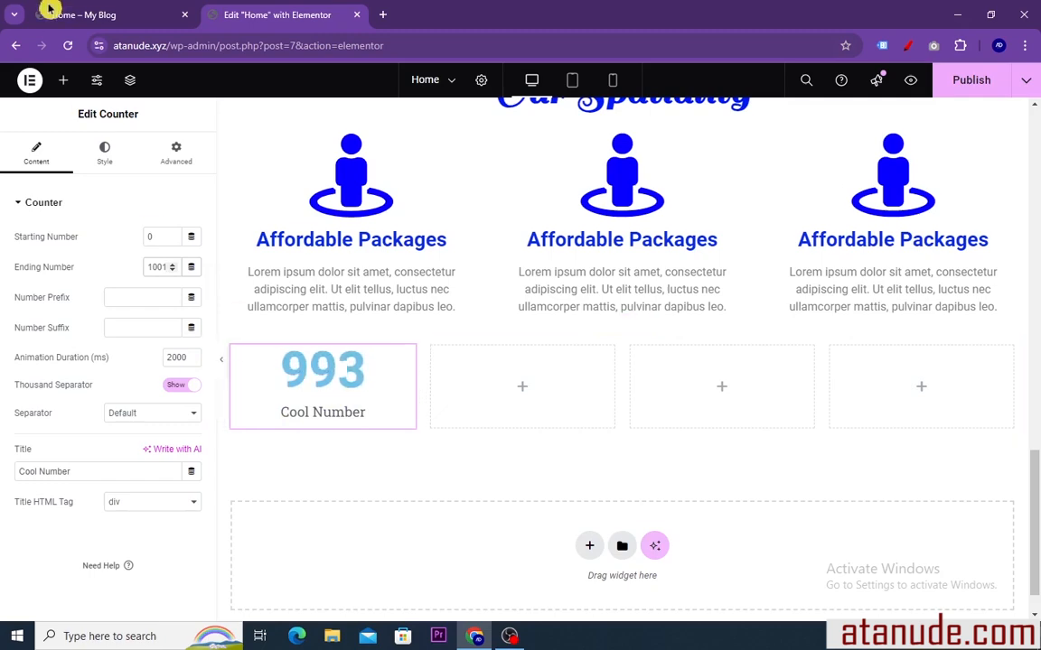
Replace the counter's title with "happy customers", copied from the reference page
left_click(82, 16)
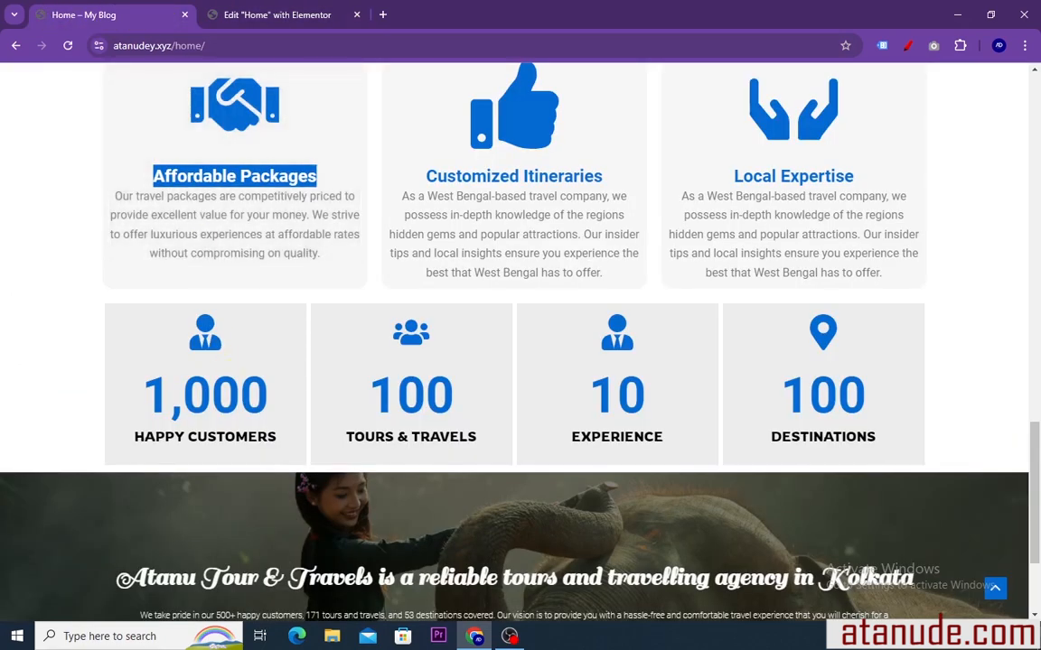
left_click_drag(281, 440, 133, 440)
right_click(137, 429)
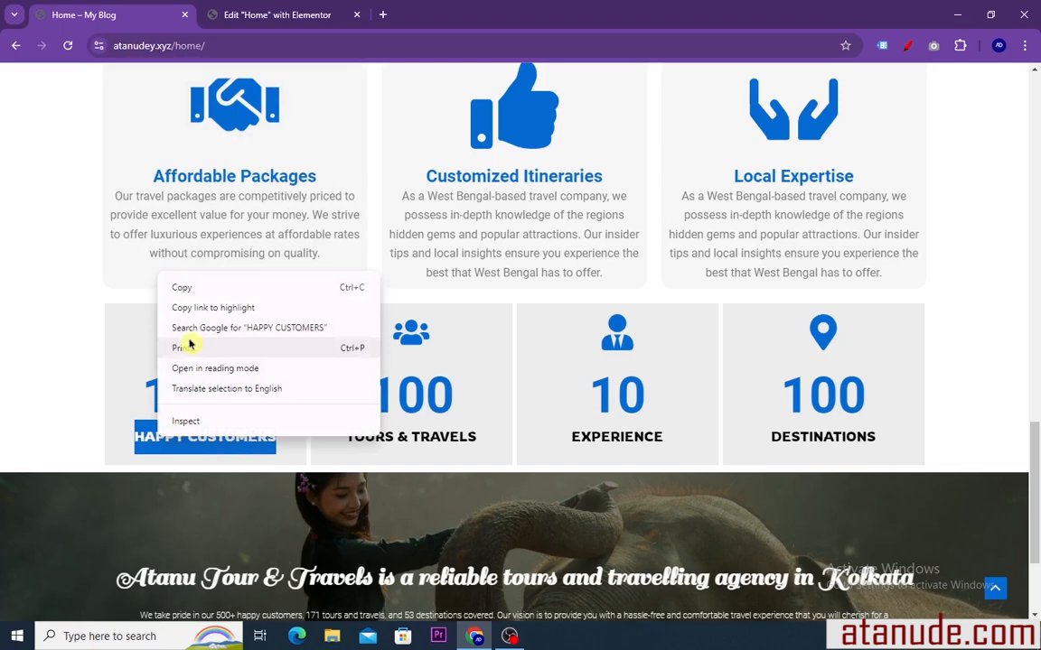
left_click(193, 289)
left_click(244, 13)
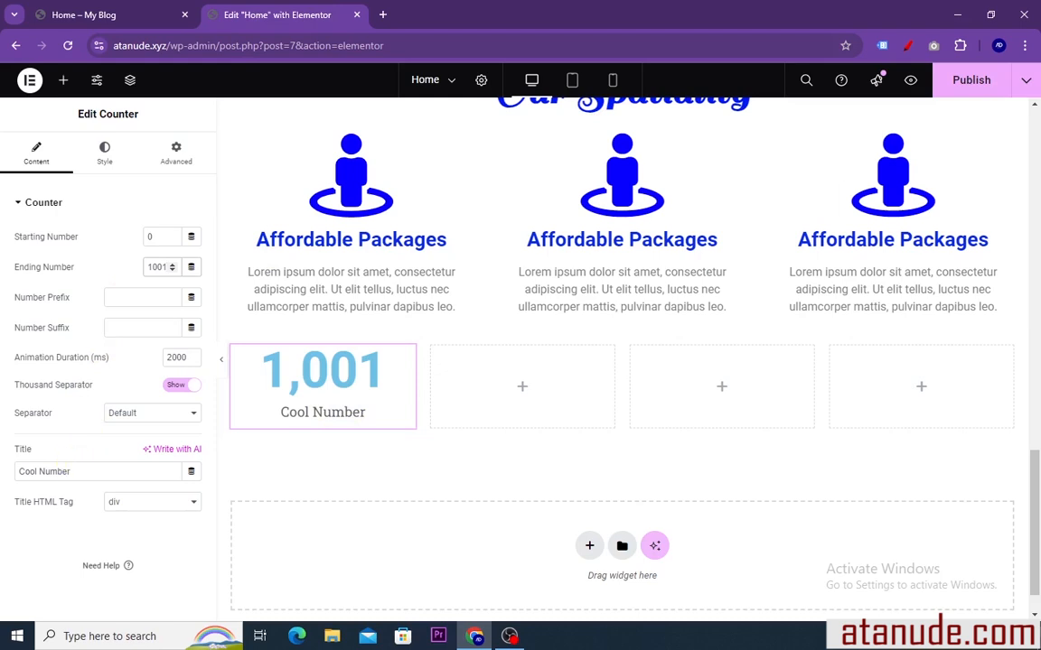
right_click(18, 472)
left_click(52, 213)
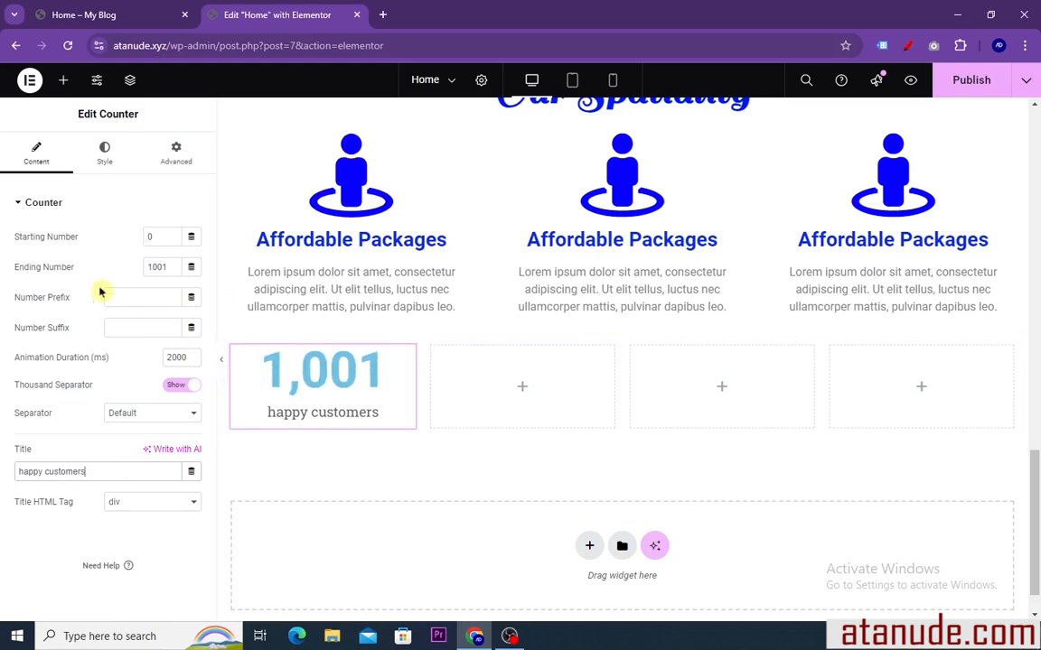
Position the counter's title after the number and align the number to the center
left_click(105, 159)
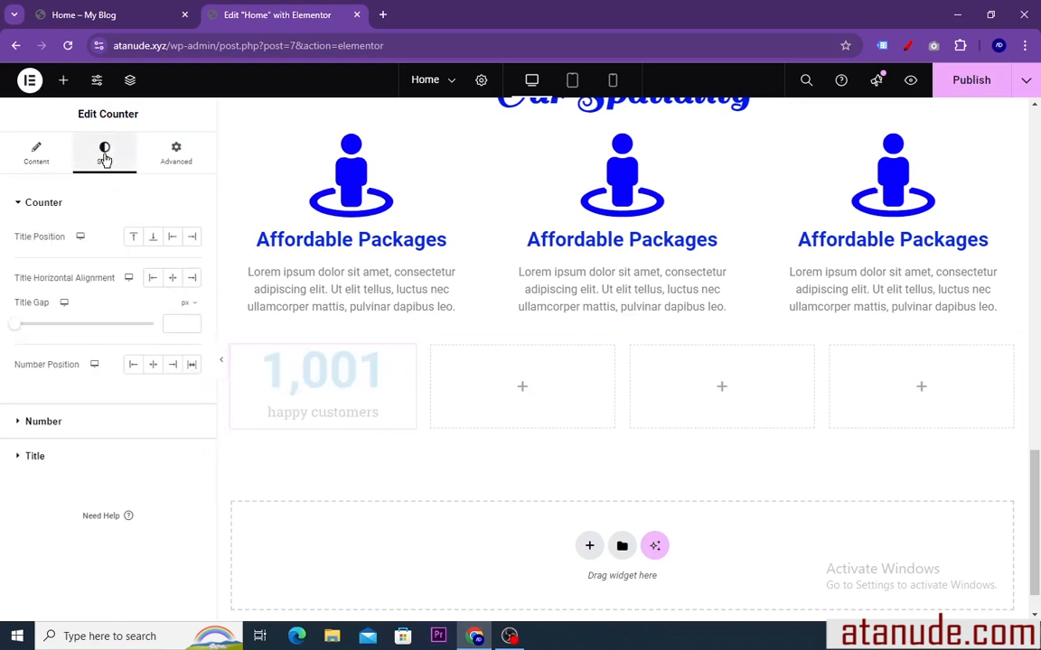
left_click(135, 236)
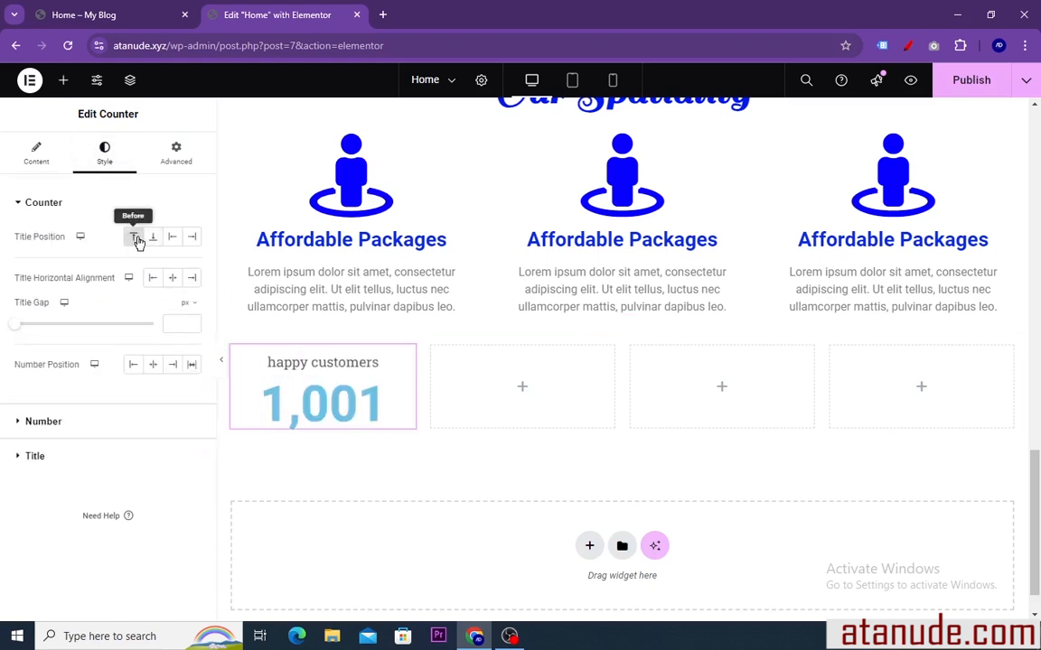
left_click(154, 237)
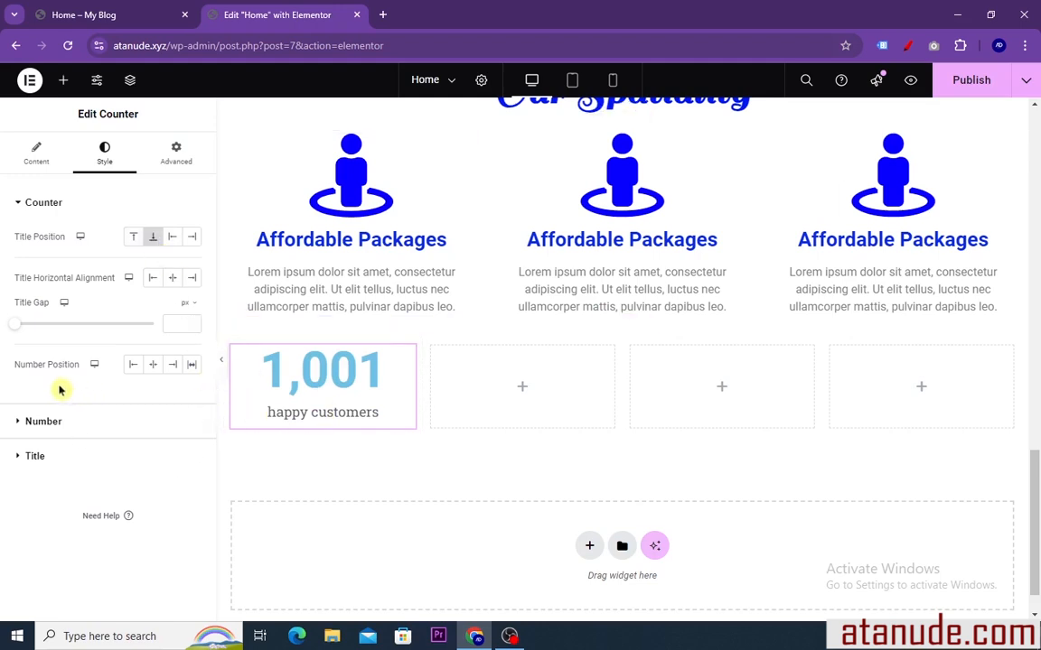
left_click(131, 366)
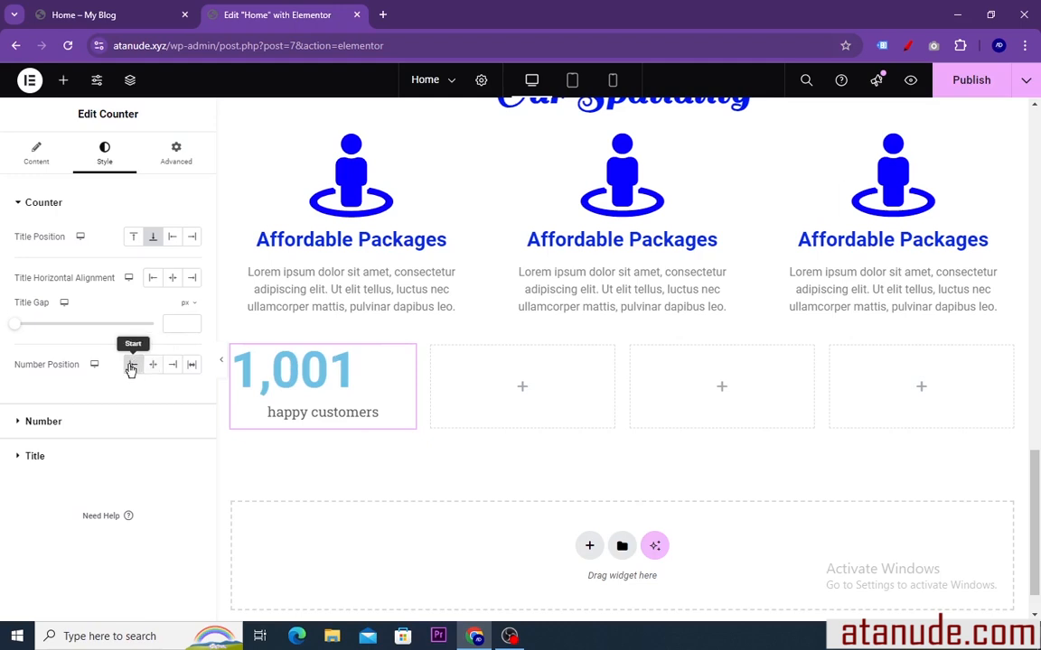
left_click(152, 366)
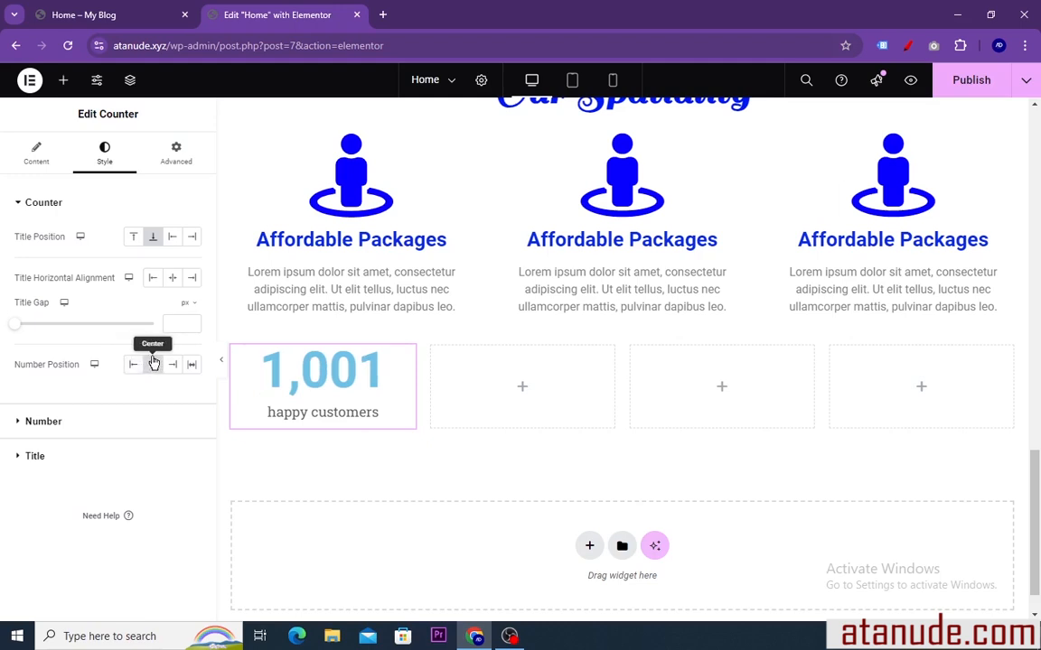
Set the counter number's text color to deep blue (#0005EB)
left_click(52, 429)
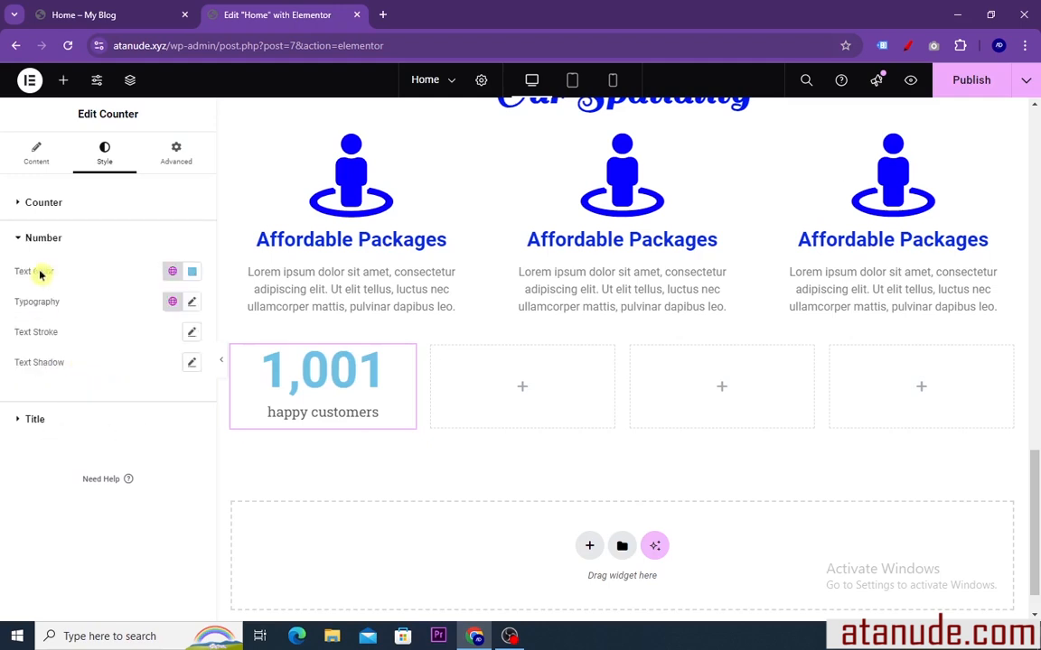
left_click(191, 274)
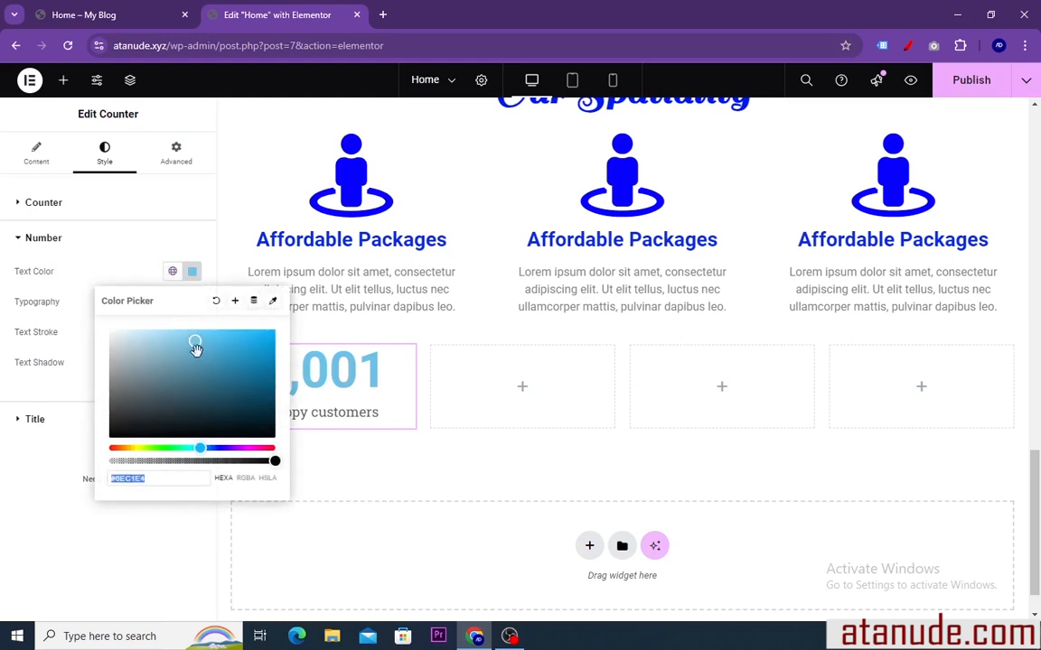
left_click(275, 337)
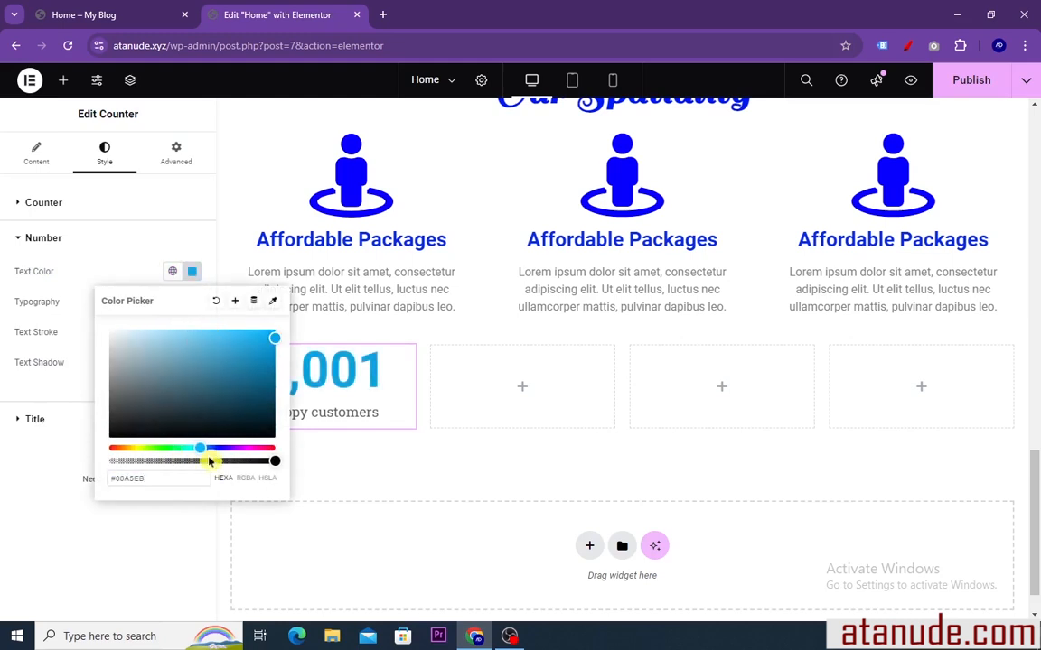
left_click_drag(202, 449, 218, 449)
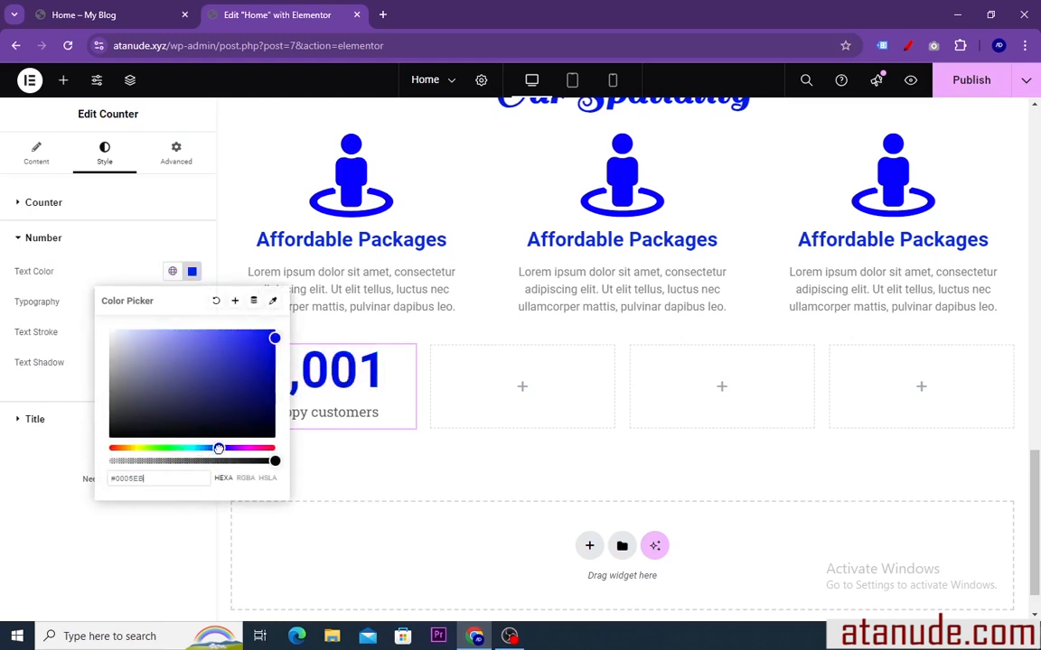
left_click(191, 271)
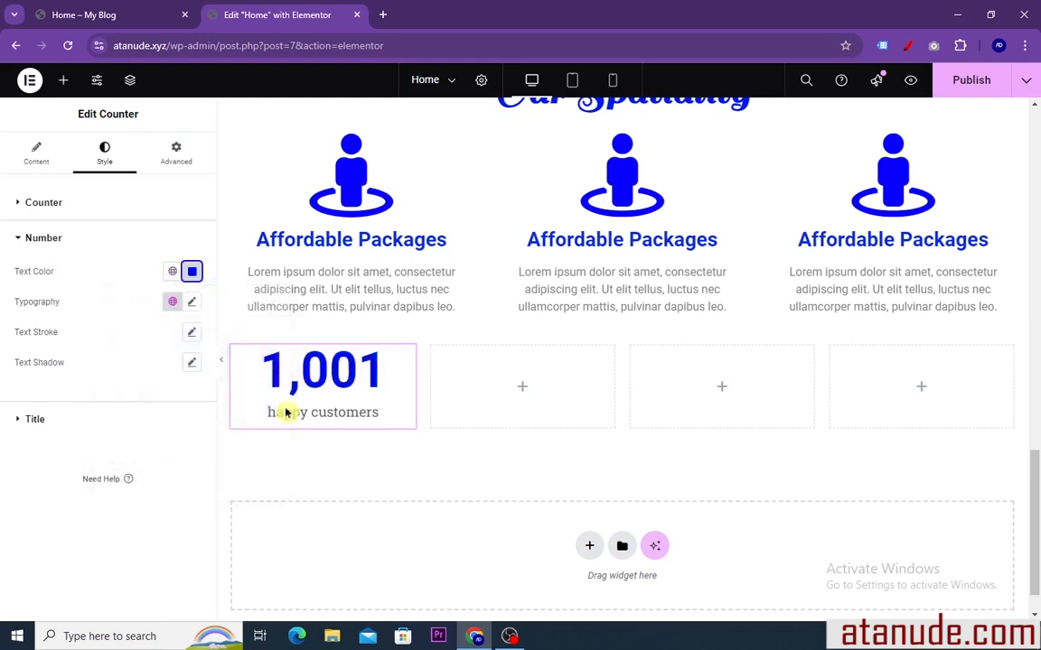
Set the counter title's text color to black (#000000) and its text transform to Uppercase
left_click(44, 420)
left_click(192, 305)
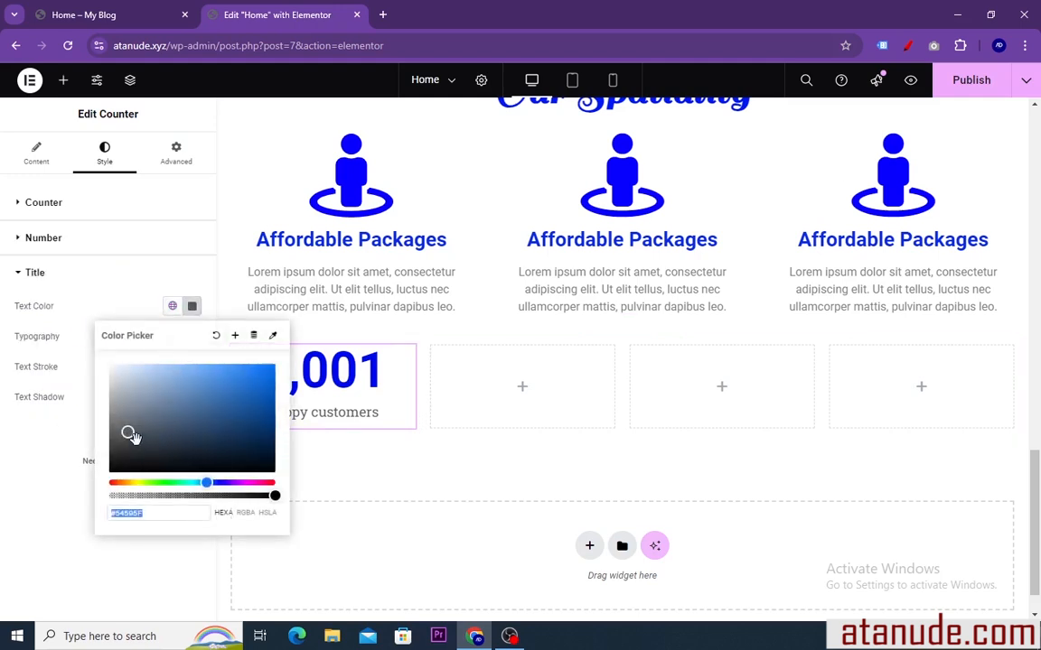
left_click_drag(131, 437, 113, 470)
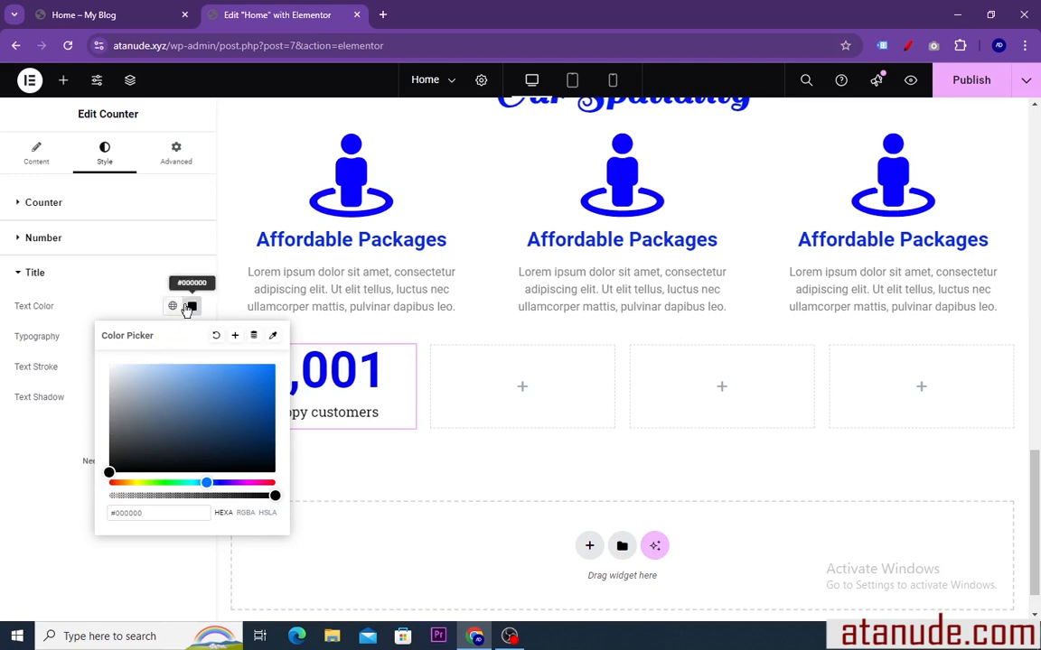
left_click(192, 307)
left_click(192, 340)
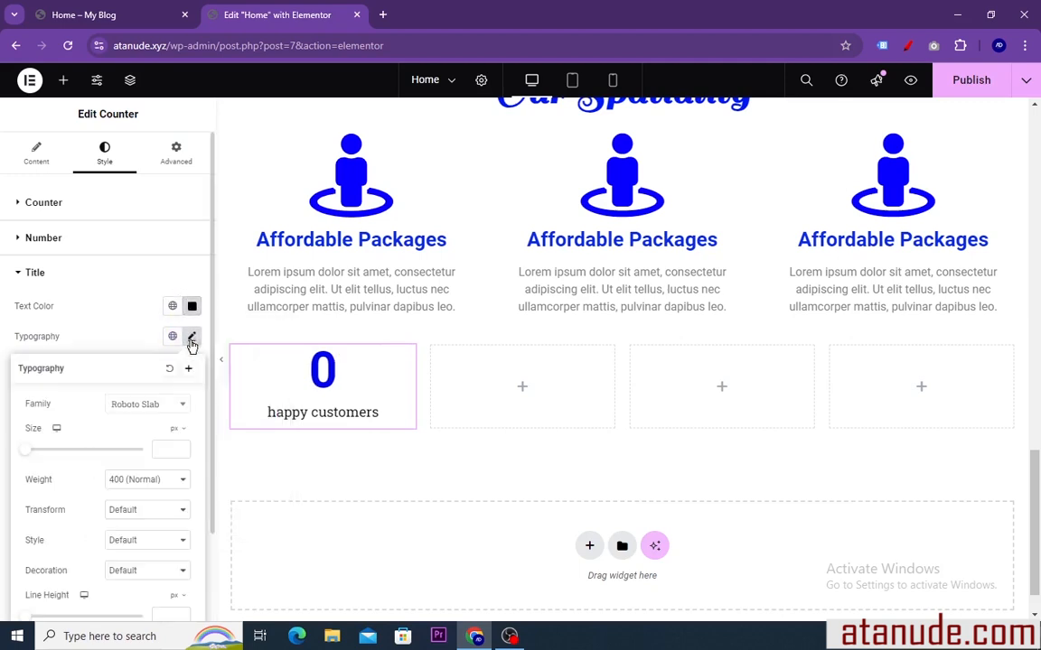
scroll(90, 465, "down", 2)
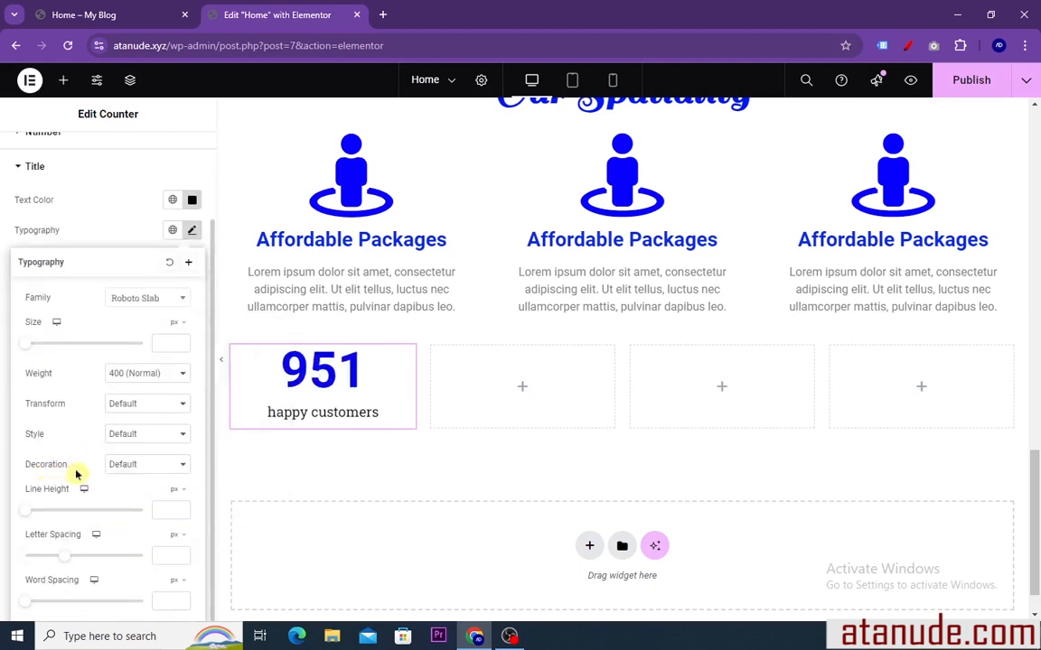
left_click(149, 407)
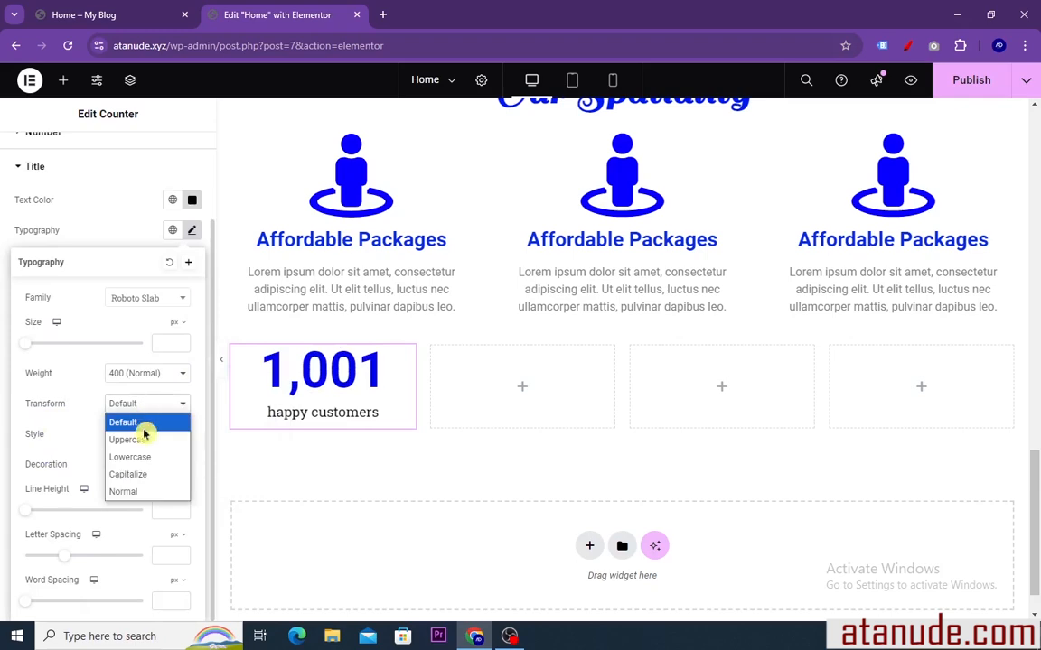
left_click(143, 440)
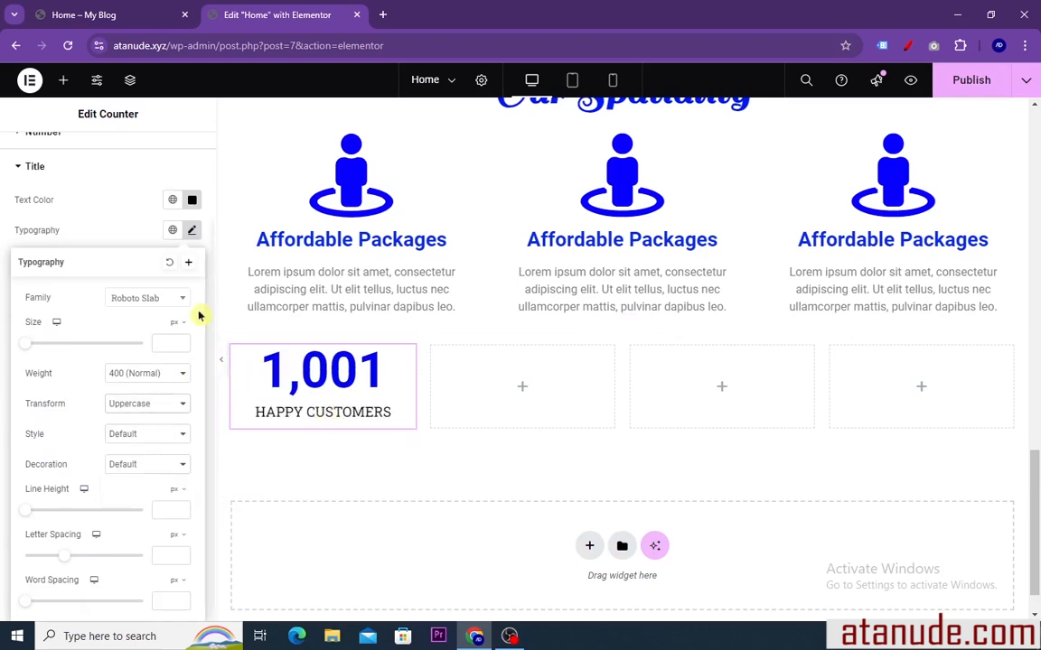
Check the statistics row on the reference page, and add an Icon widget above the counter in the first column
left_click(116, 16)
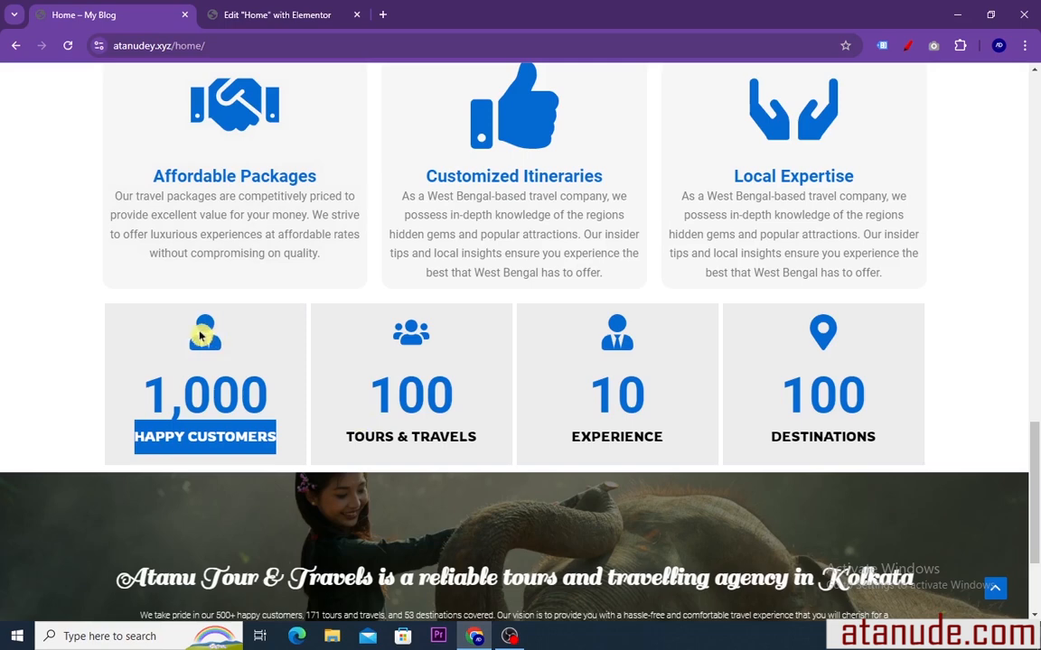
left_click(249, 16)
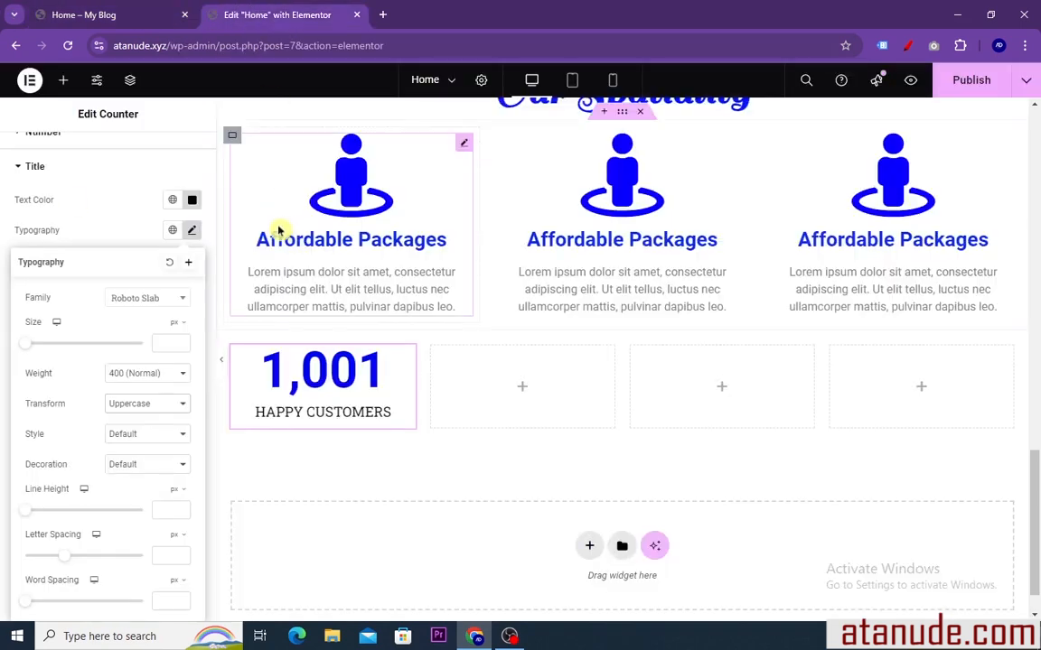
left_click(63, 81)
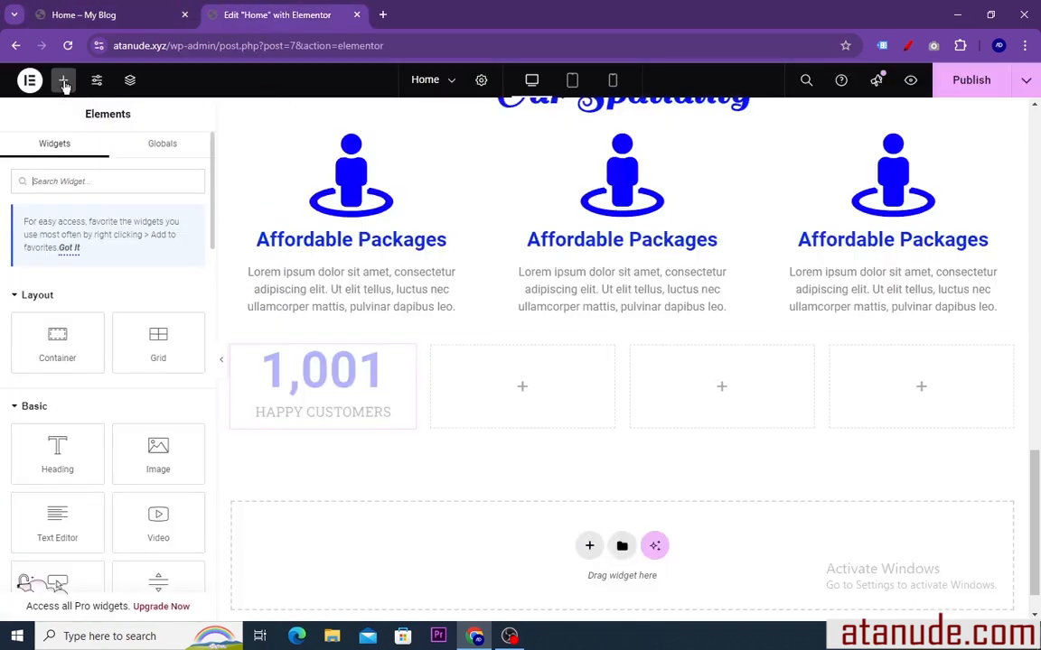
scroll(91, 365, "down", 3)
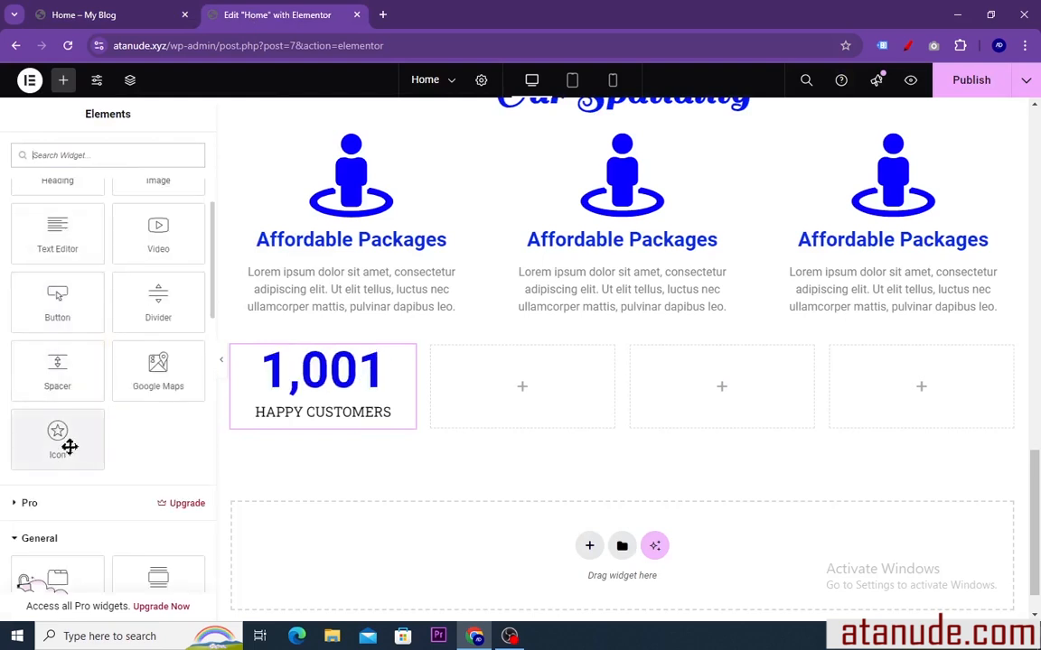
left_click_drag(60, 441, 311, 359)
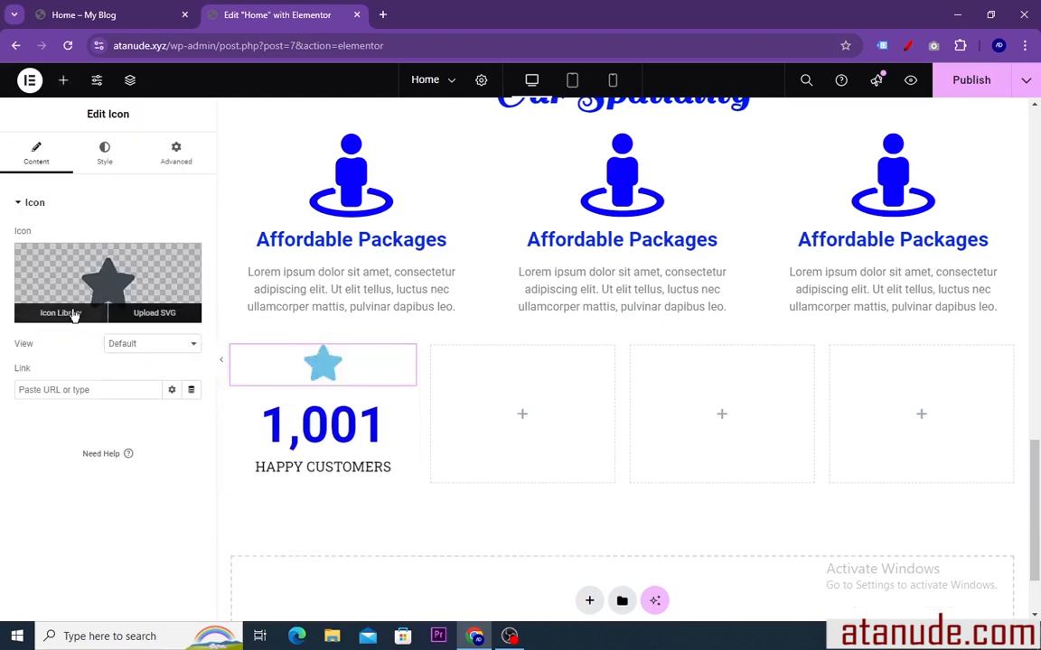
Replace the star with the solid "User" icon from the icon library
left_click(72, 310)
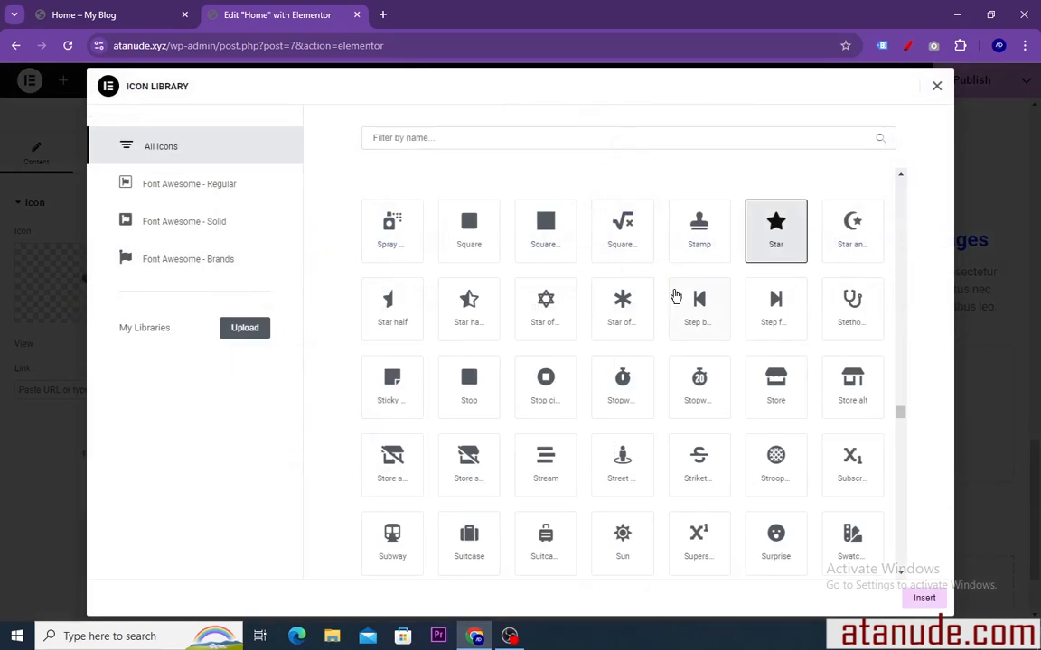
scroll(677, 297, "down", 1)
scroll(542, 339, "up", 1)
scroll(569, 338, "down", 1)
scroll(623, 357, "down", 2)
scroll(623, 343, "down", 8)
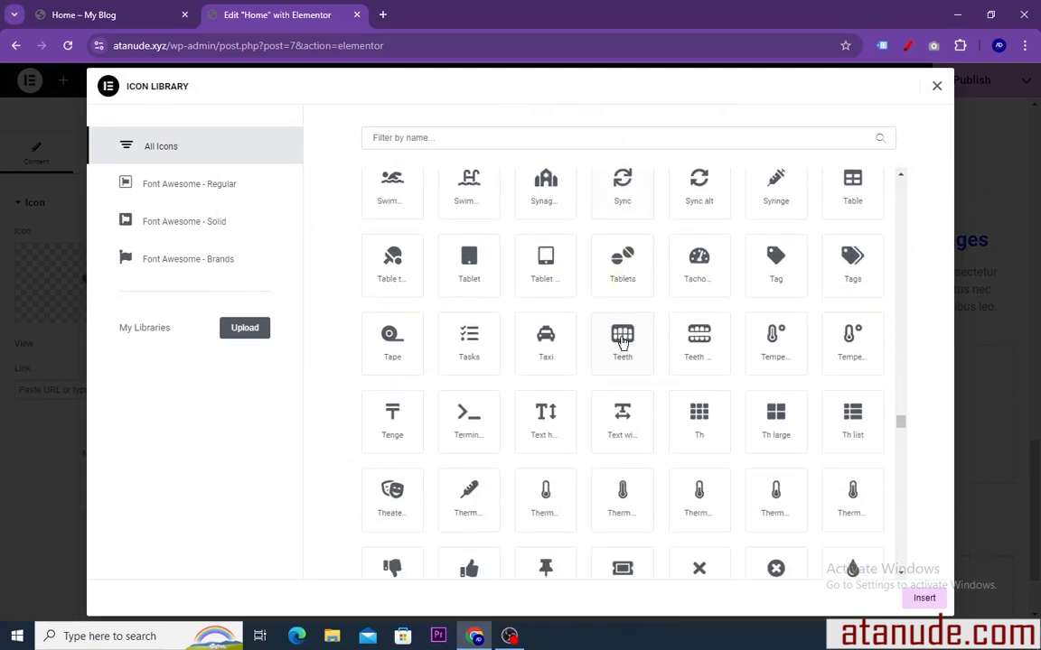
scroll(622, 342, "down", 4)
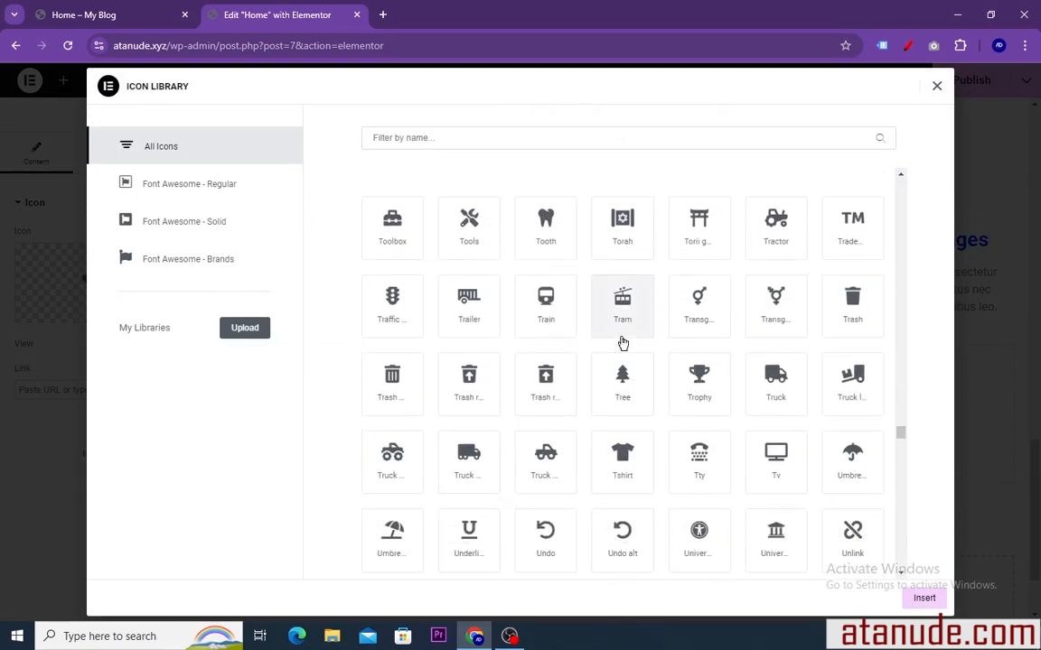
scroll(622, 341, "down", 2)
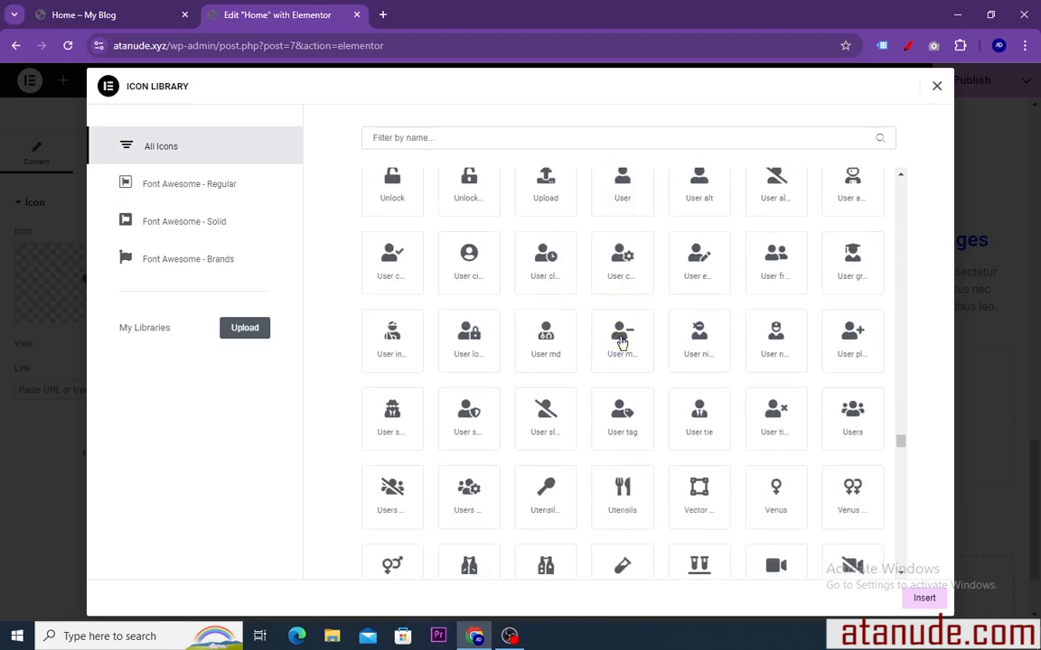
left_click(620, 190)
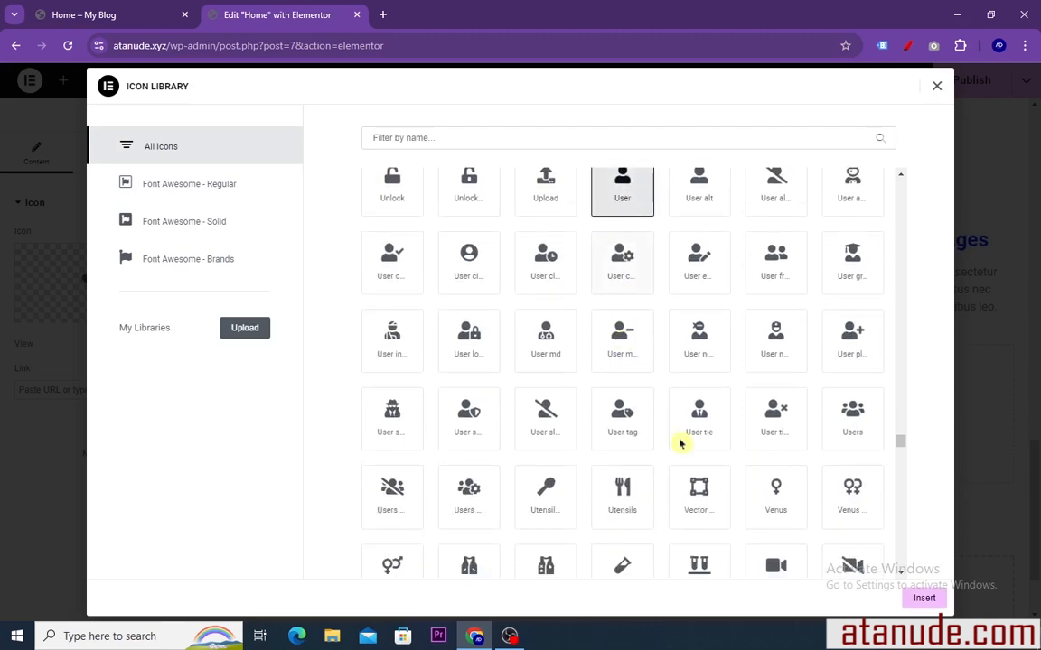
left_click(927, 600)
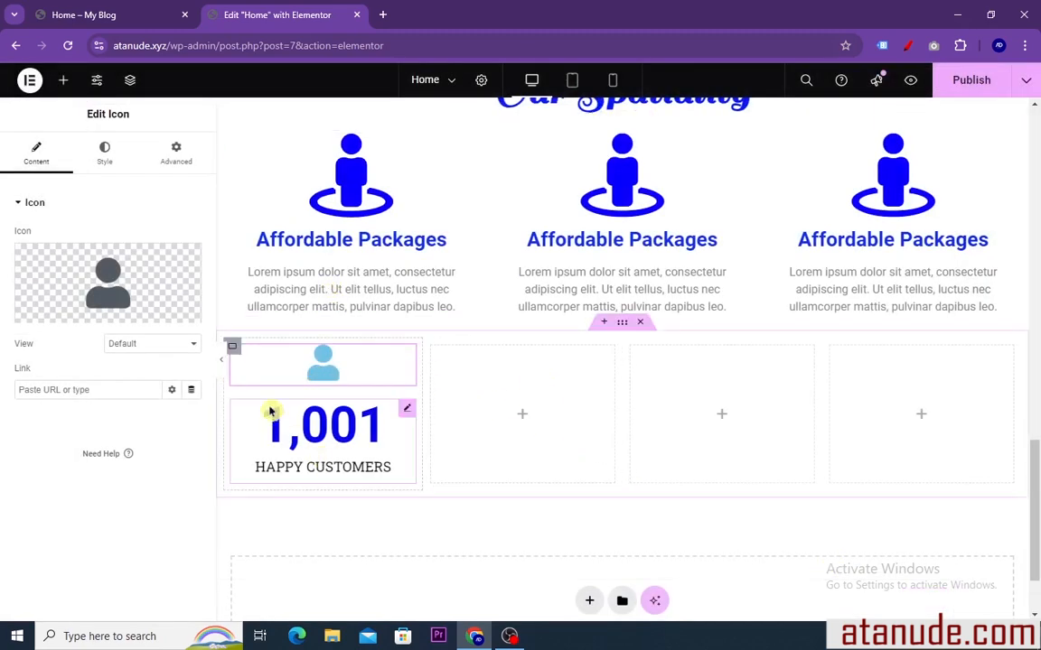
Set the user icon's primary color to blue (#040FF3) and its size to 81 px
left_click(104, 154)
left_click(191, 297)
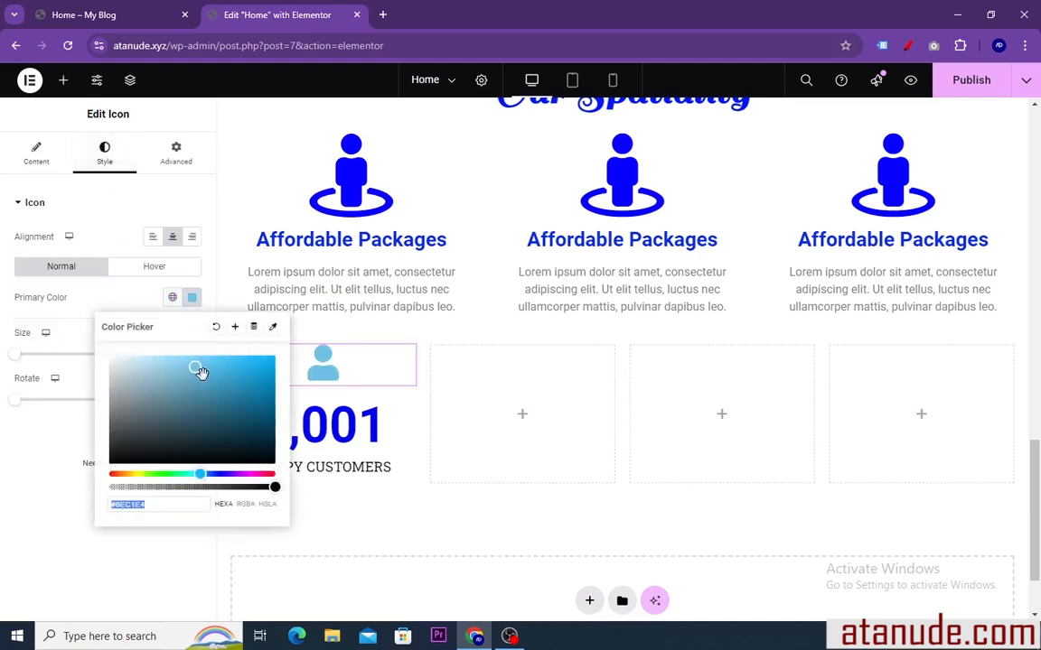
left_click_drag(199, 372, 271, 361)
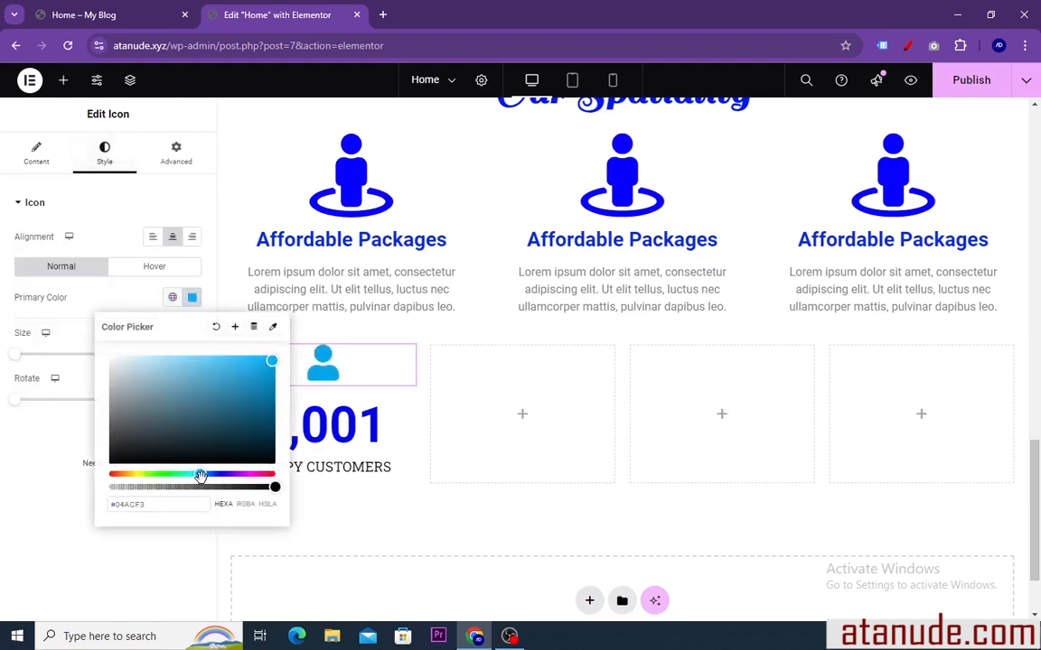
left_click_drag(205, 473, 218, 473)
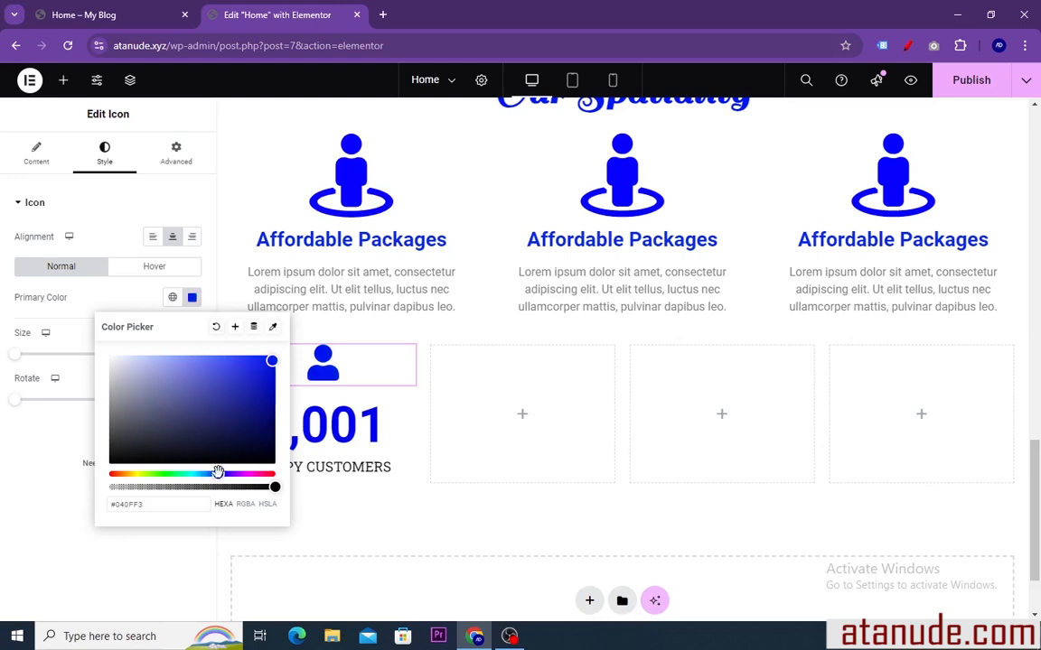
left_click(192, 297)
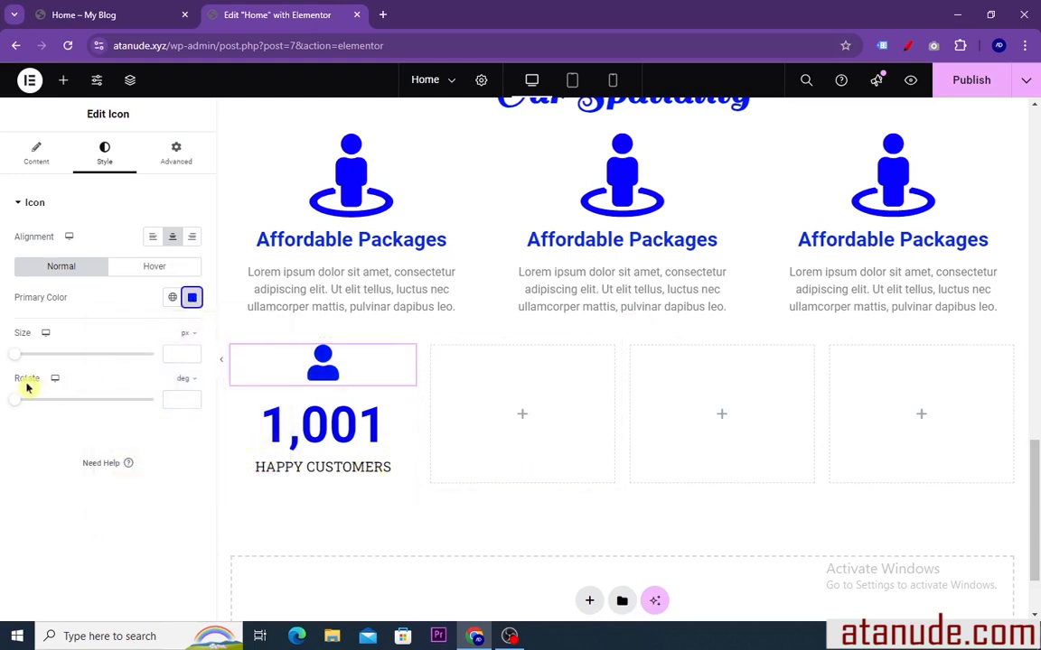
left_click_drag(13, 359, 50, 362)
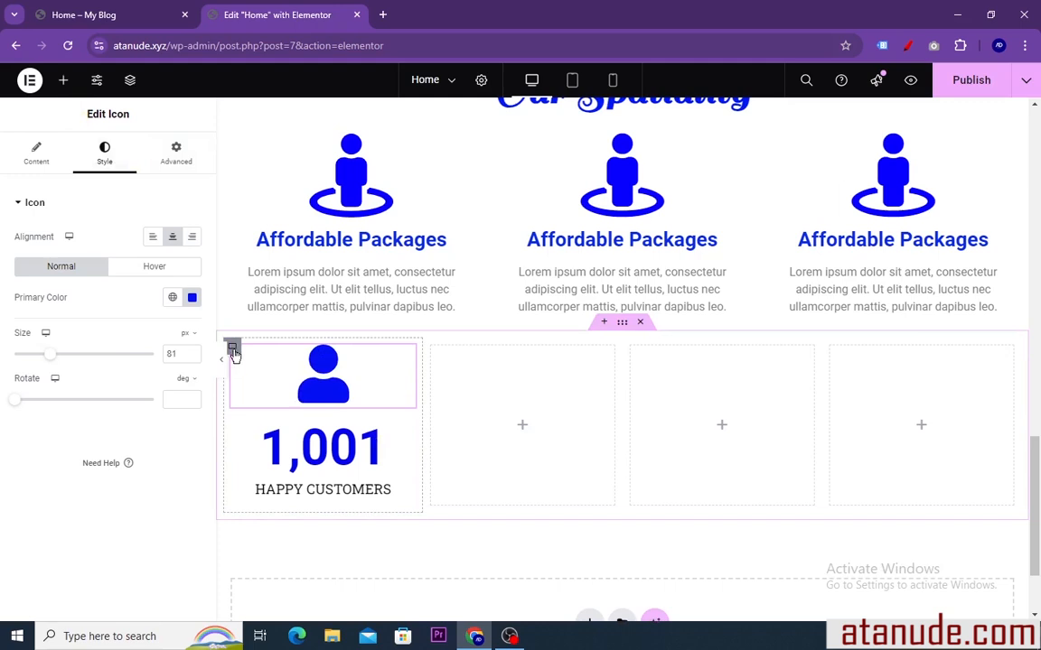
Duplicate the finished icon-and-counter column twice in the statistics row
right_click(234, 354)
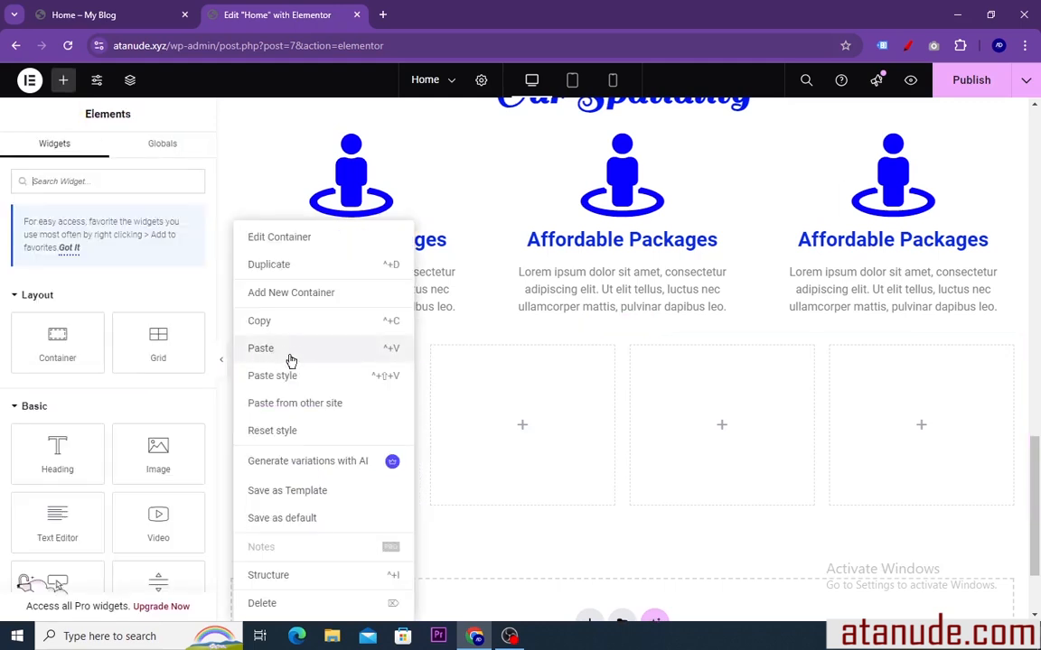
left_click(283, 271)
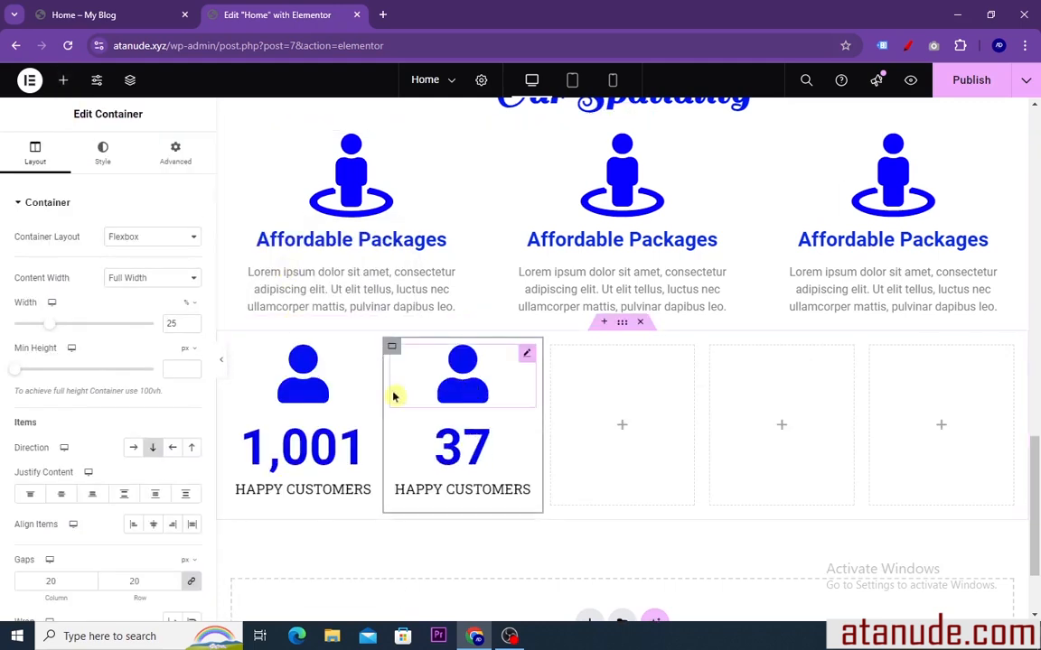
right_click(391, 352)
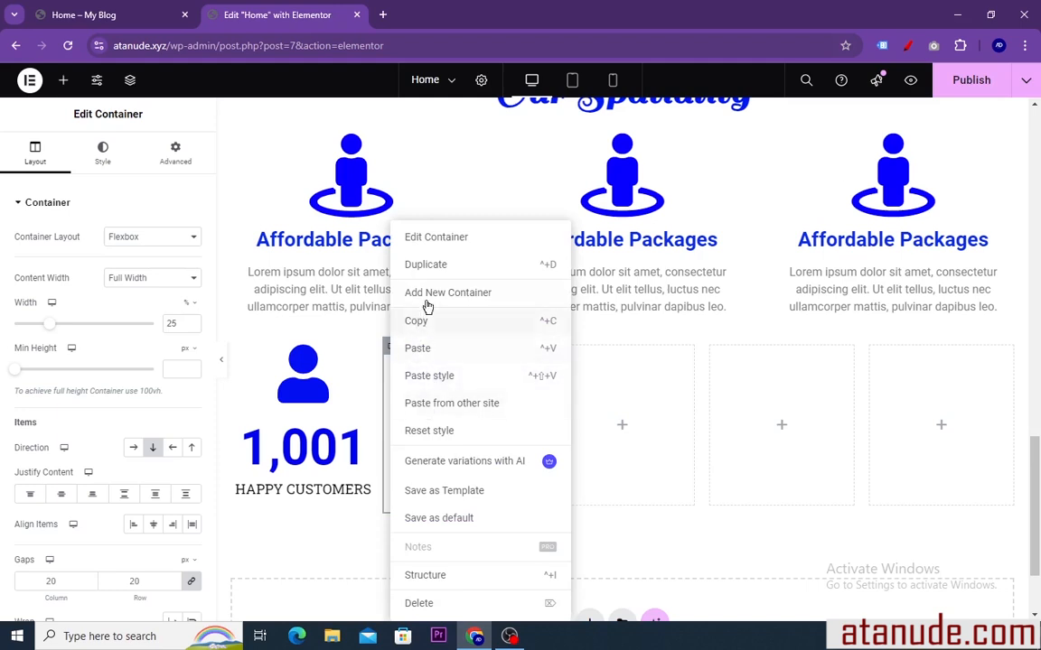
left_click(429, 268)
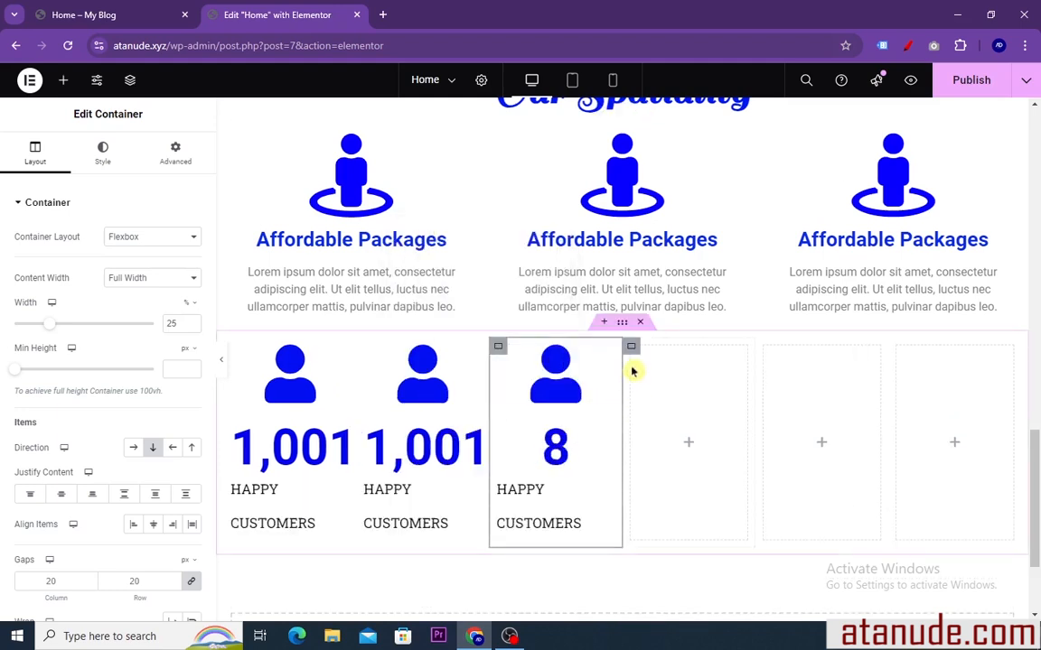
Delete the three empty containers from the statistics row
right_click(630, 346)
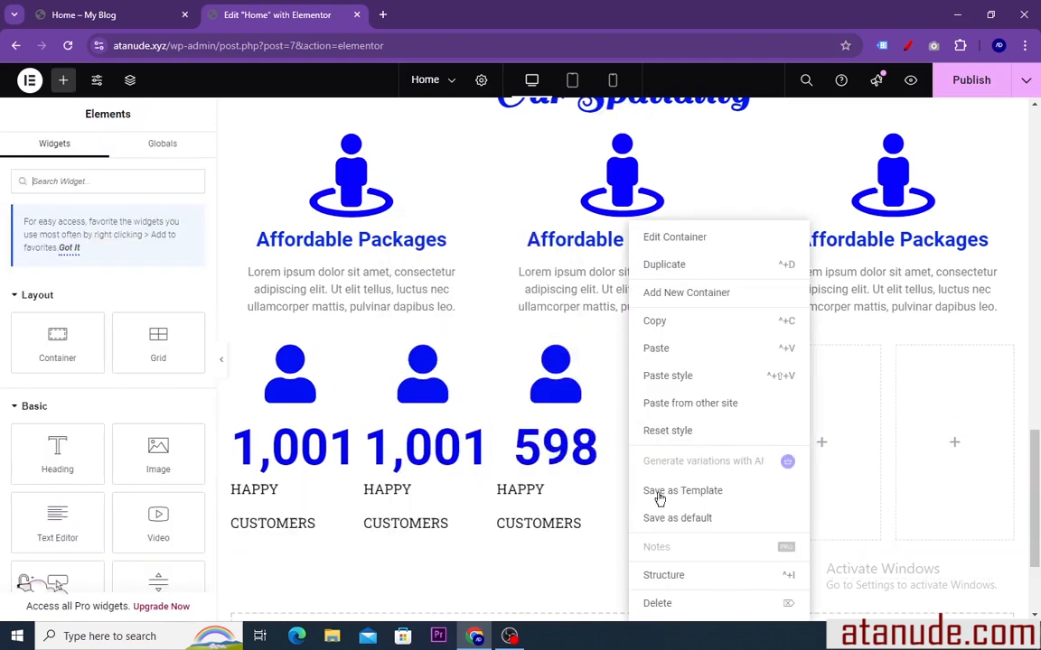
left_click(662, 606)
right_click(711, 352)
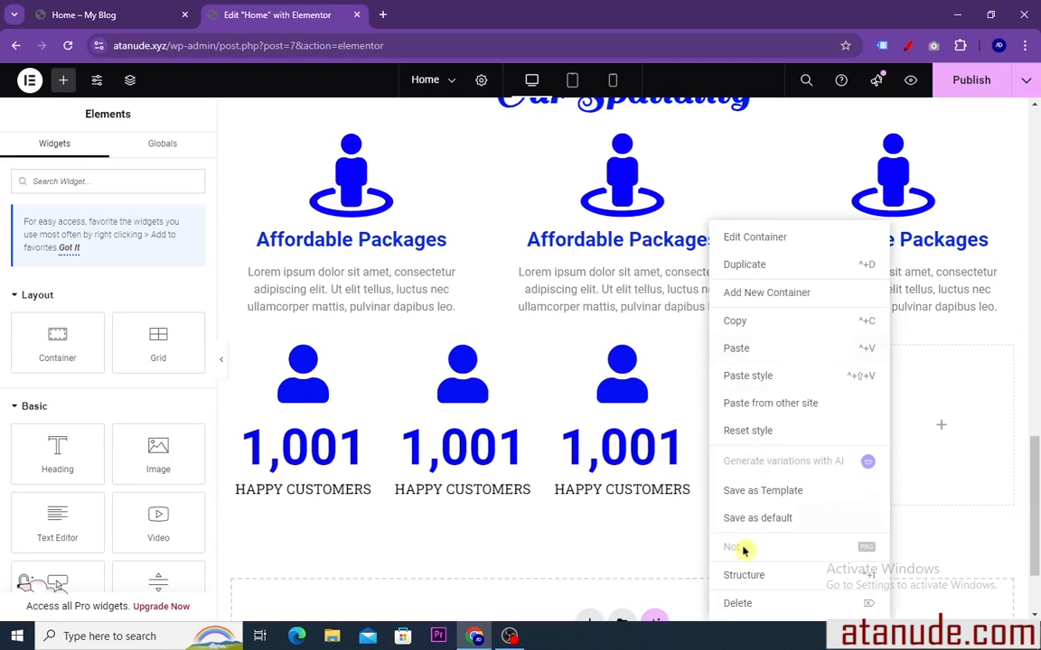
left_click(741, 602)
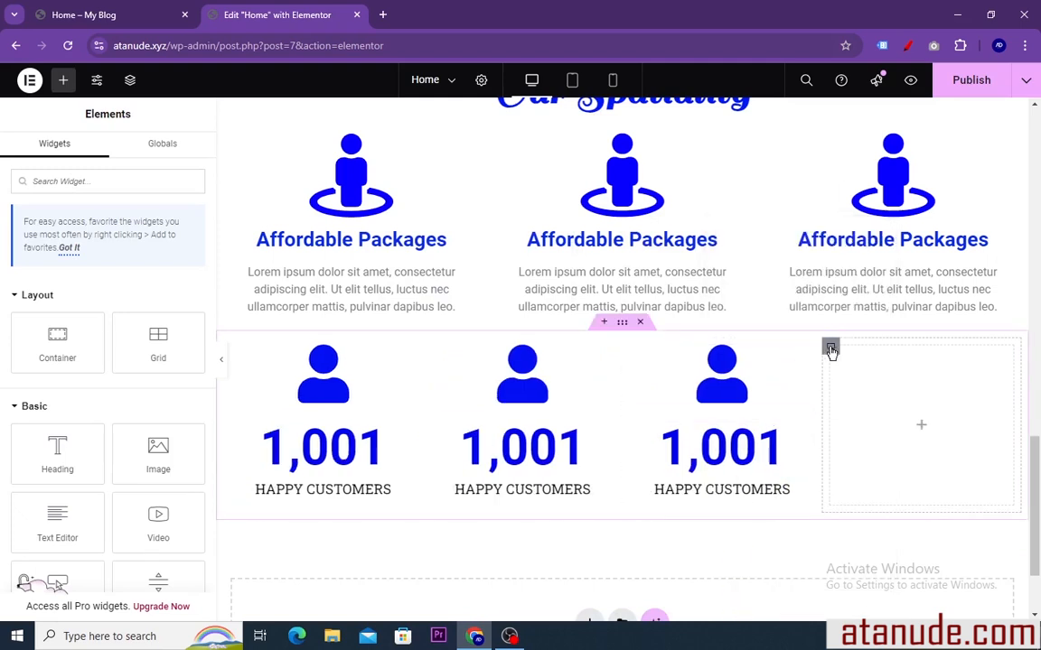
right_click(832, 351)
left_click(854, 600)
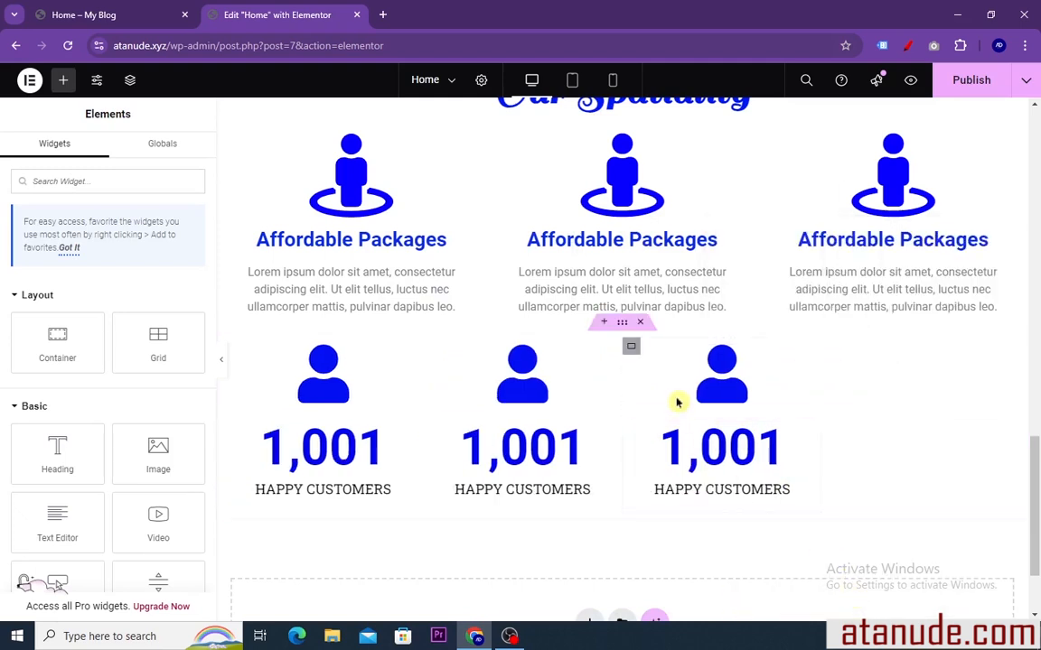
Duplicate the third icon-and-counter column to add a fourth one, and review the statistics row
right_click(631, 347)
left_click(662, 275)
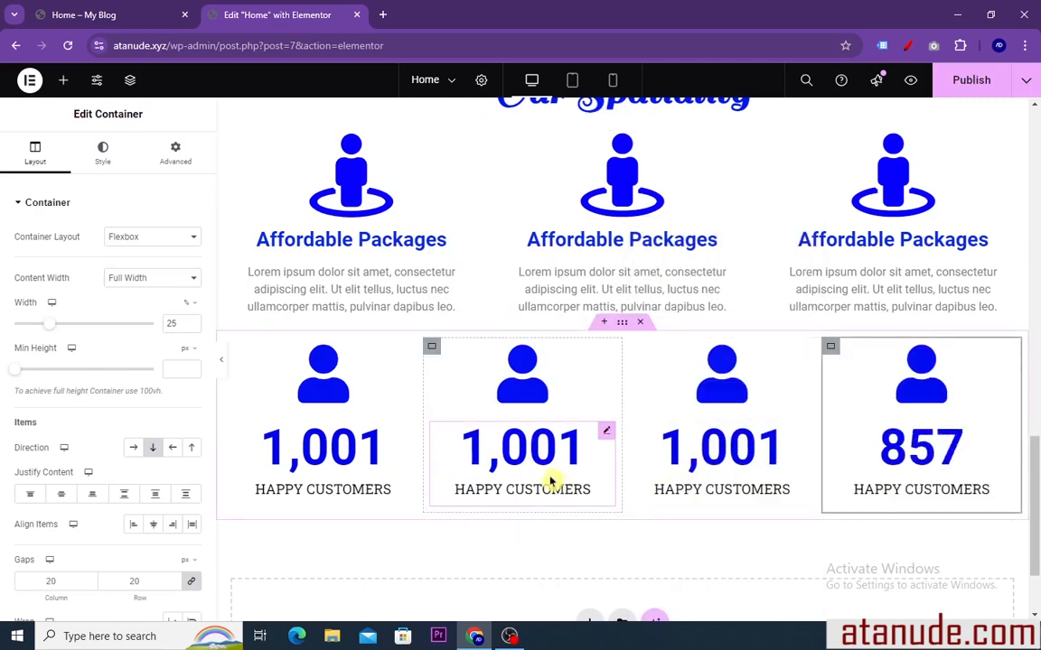
scroll(551, 481, "up", 3)
scroll(553, 481, "down", 4)
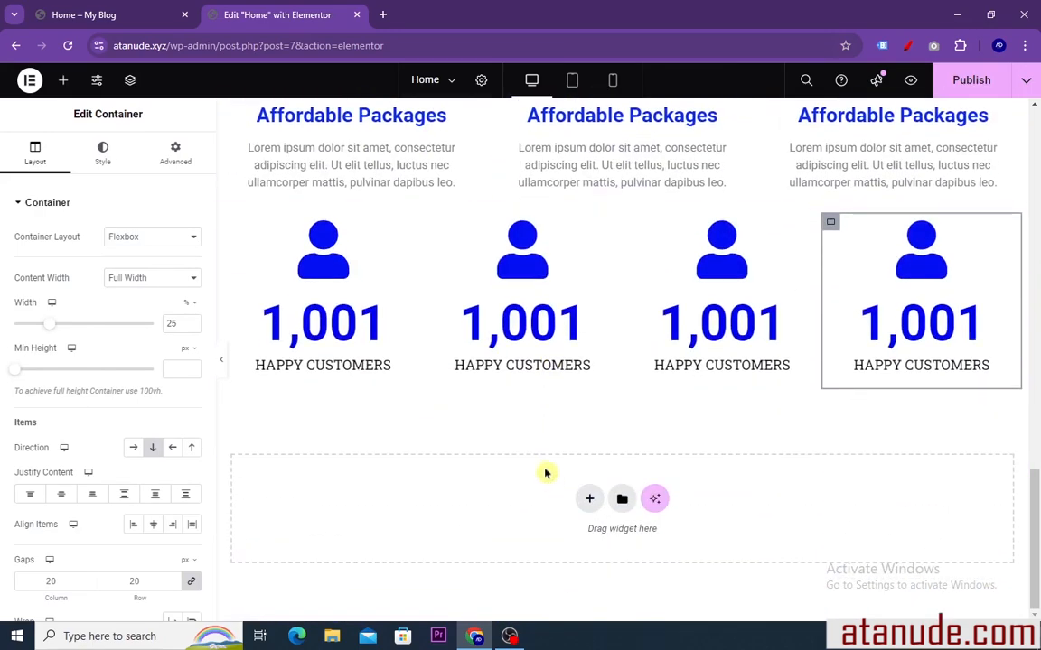
scroll(545, 473, "up", 4)
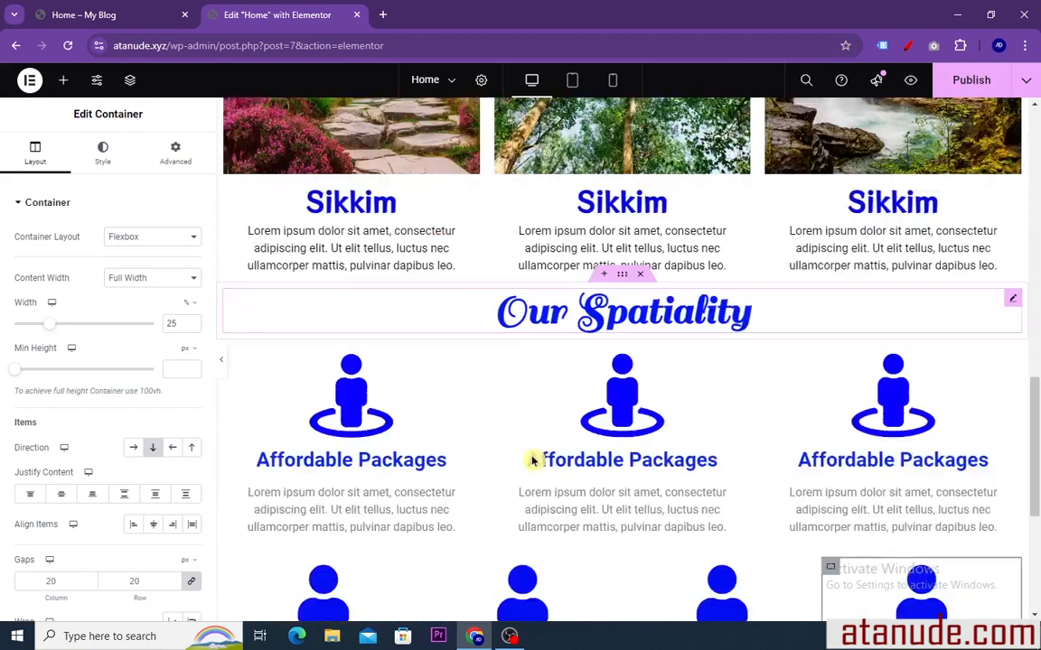
scroll(532, 460, "down", 3)
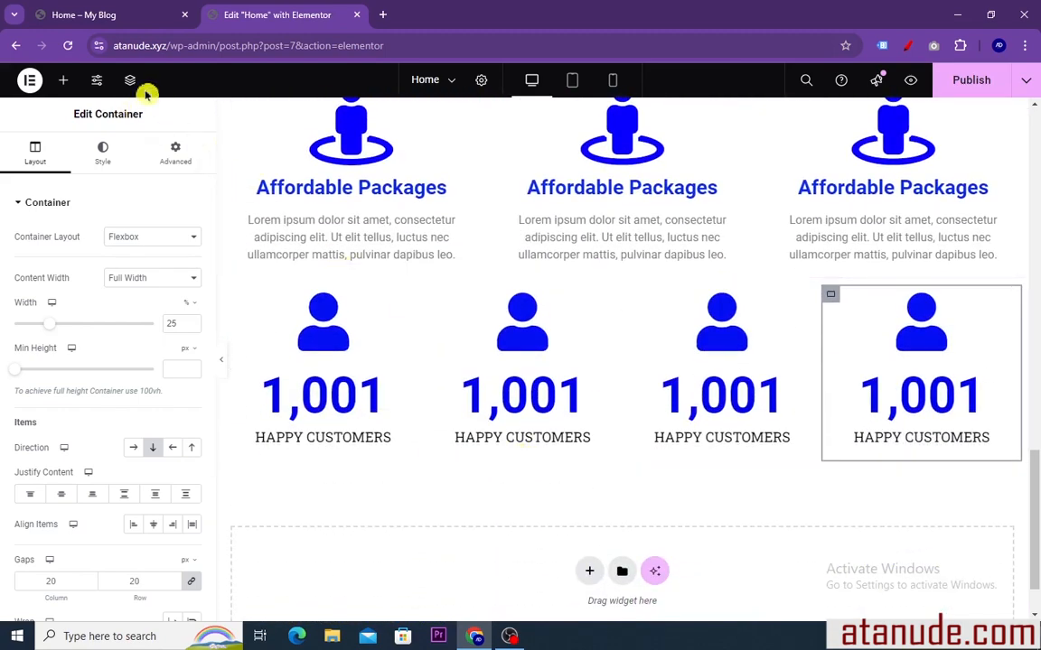
Check the statistics row on the reference page, and give the first column a classic gray background color (#CAC9C9)
left_click(107, 17)
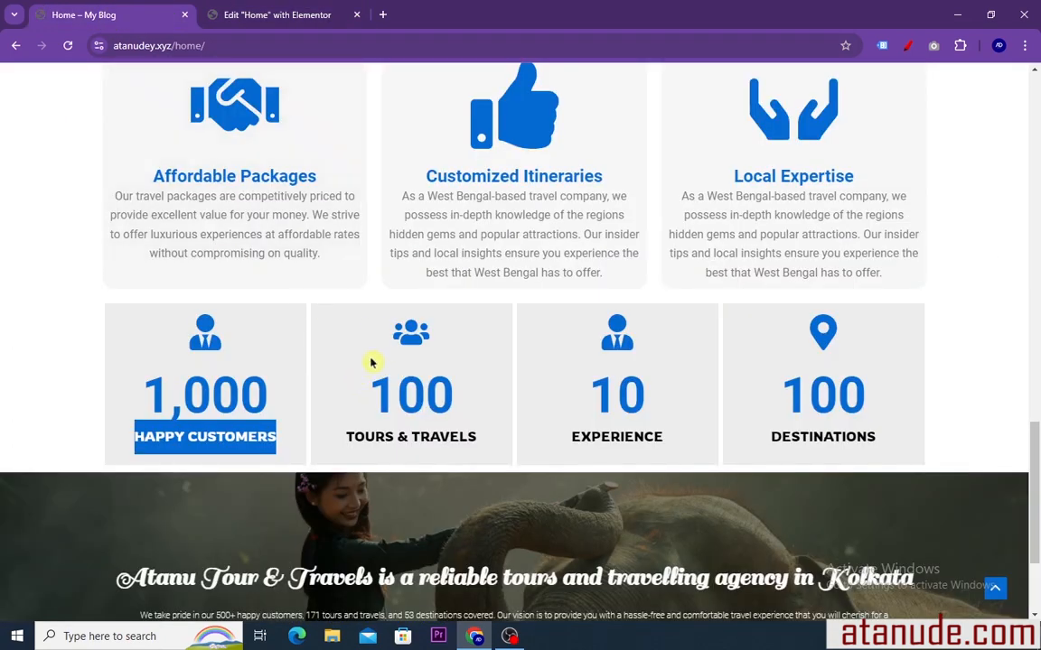
scroll(278, 316, "down", 2)
left_click(114, 223)
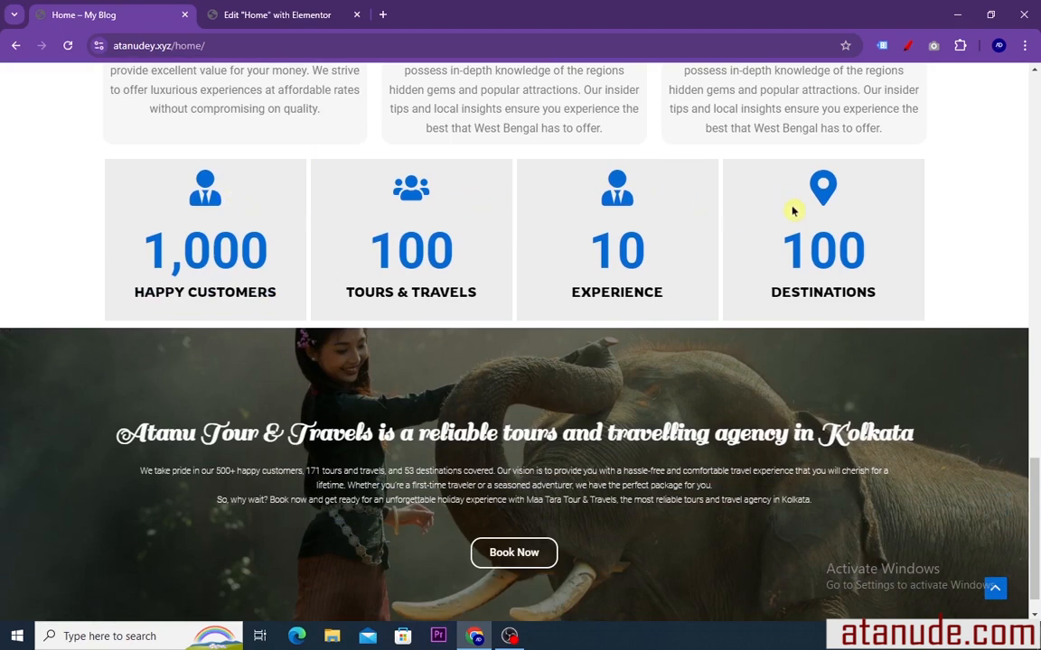
scroll(537, 283, "up", 2)
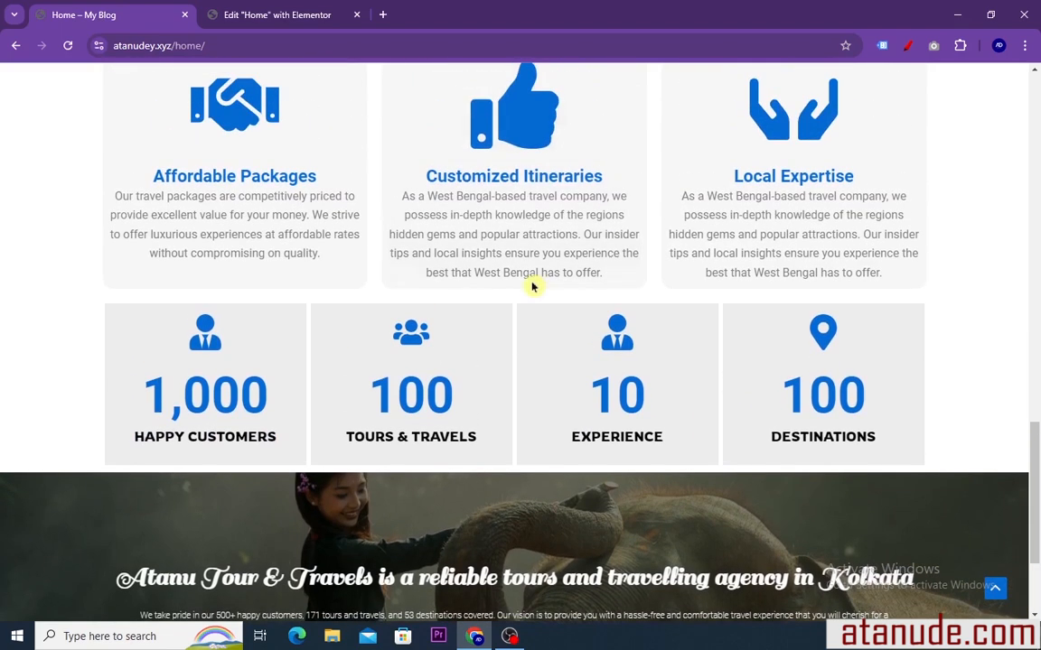
left_click(285, 20)
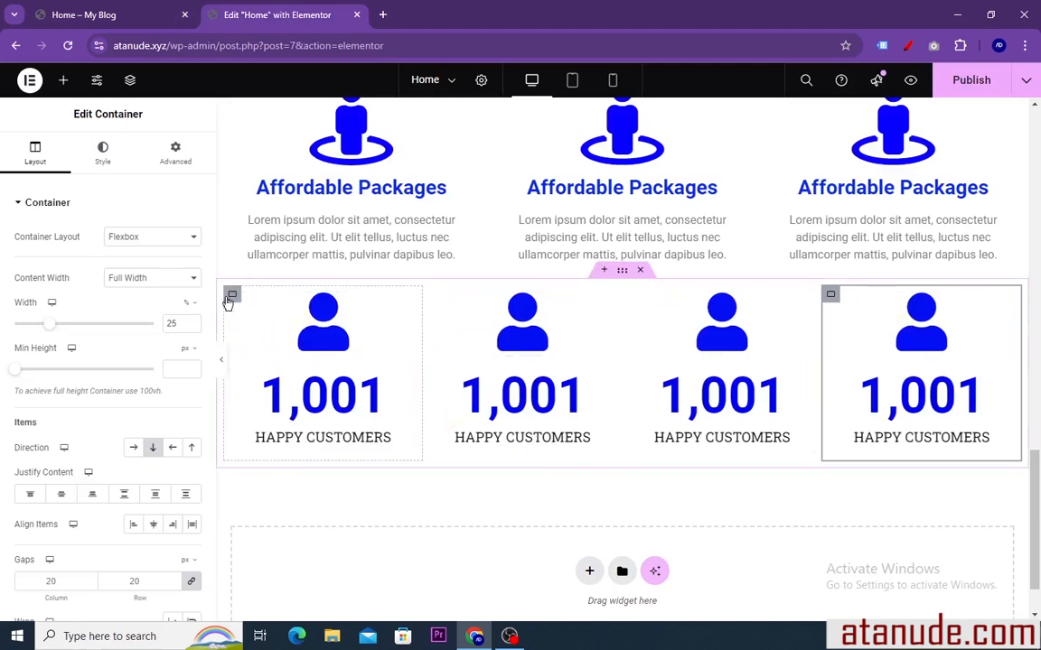
left_click(231, 297)
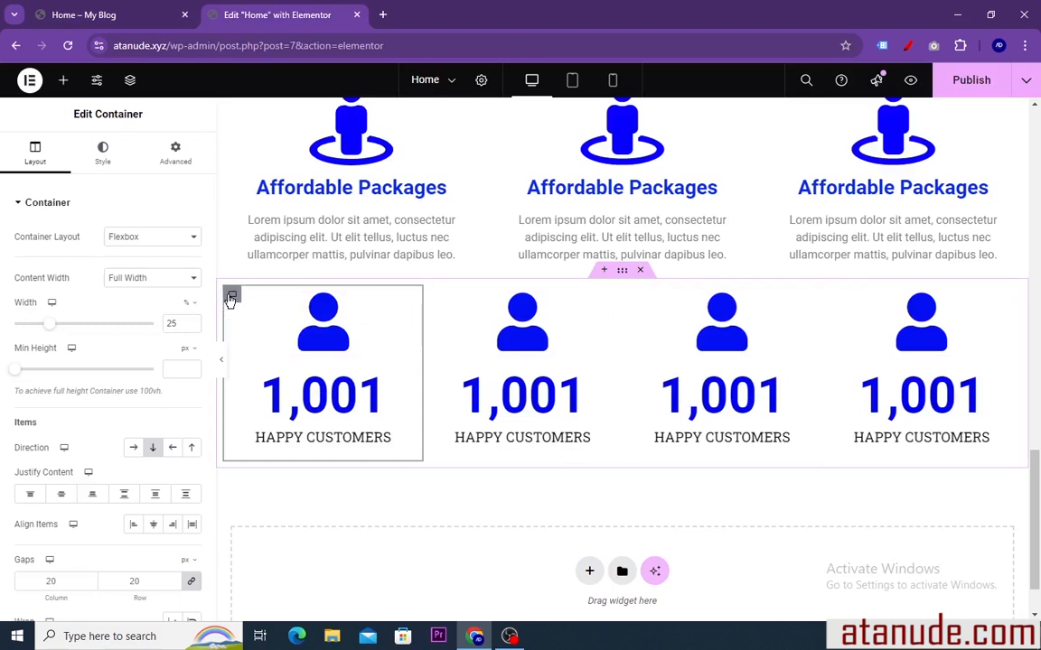
left_click(104, 162)
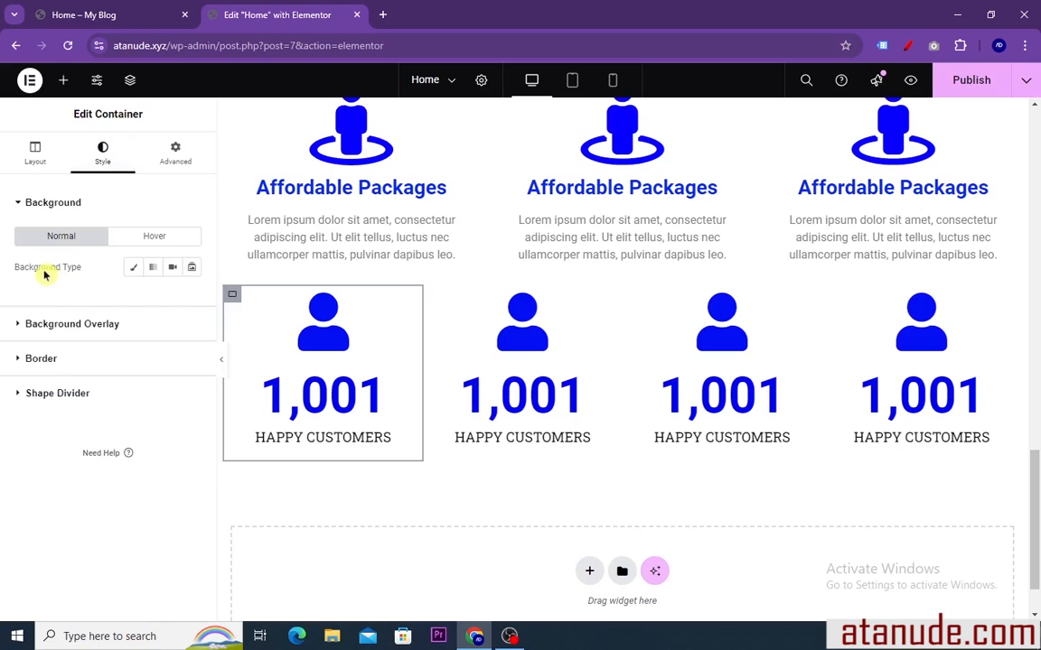
left_click(132, 269)
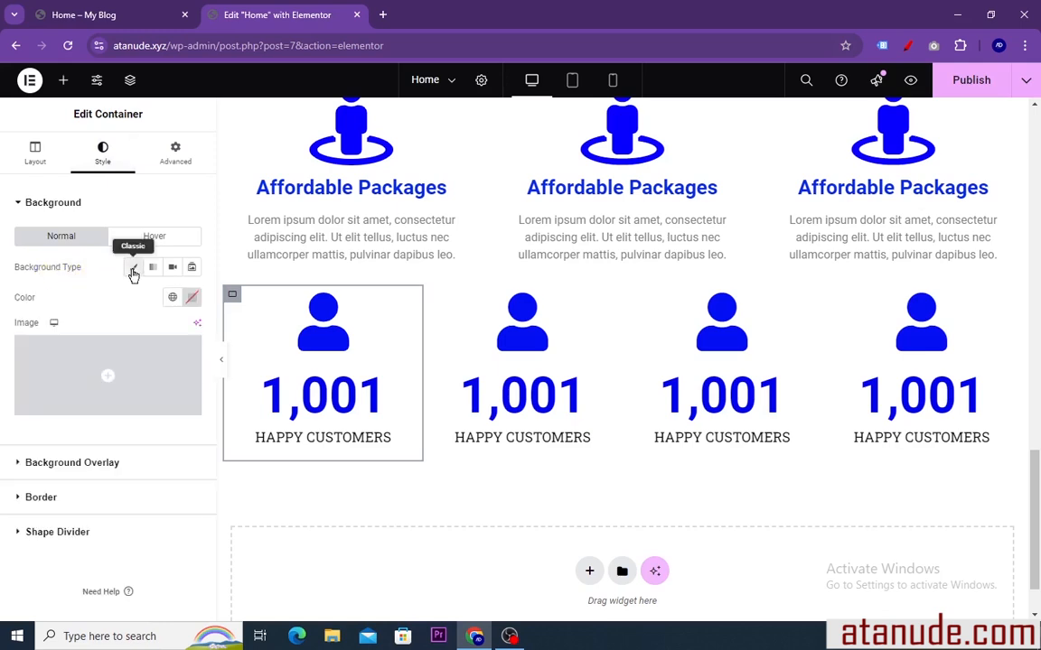
left_click(191, 298)
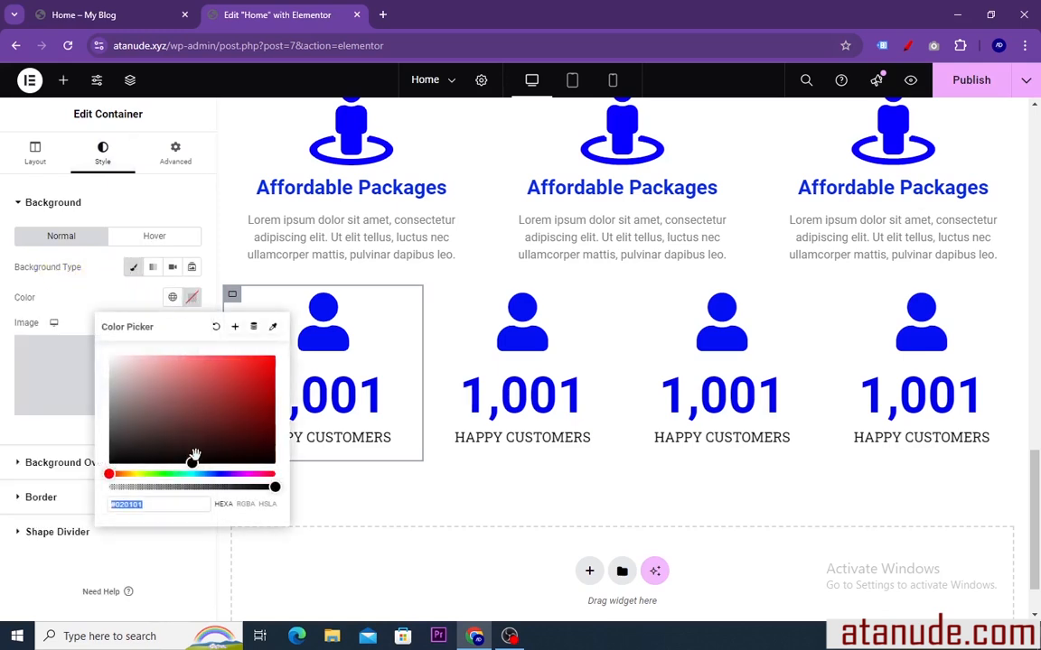
left_click_drag(194, 462, 97, 367)
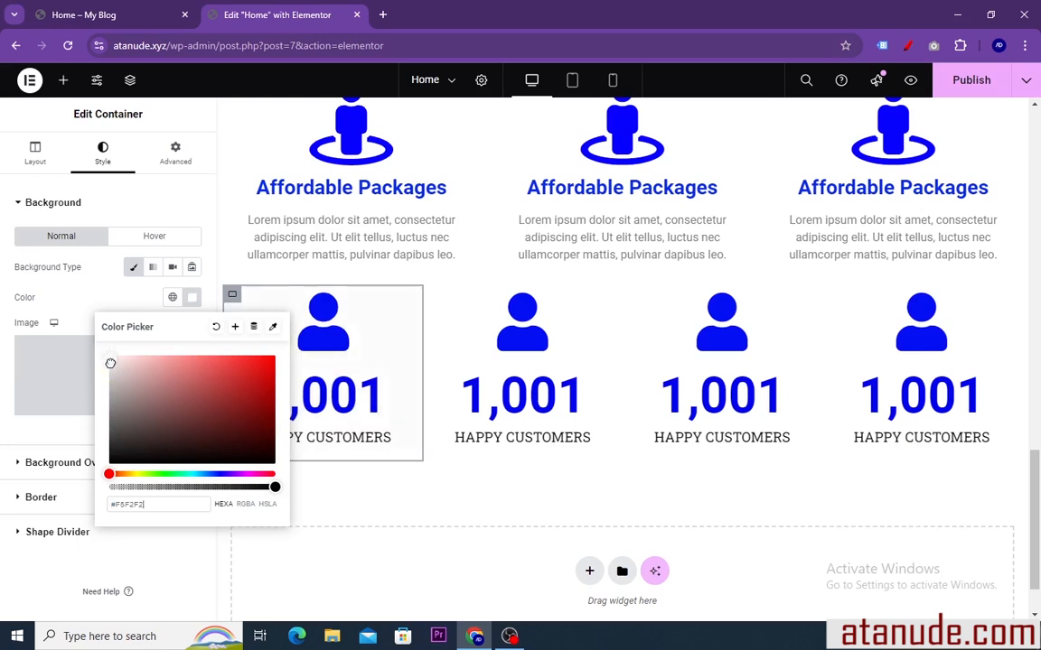
mouse_move(110, 363)
left_mouse_down()
mouse_move(114, 385)
mouse_move(114, 365)
mouse_move(109, 377)
left_mouse_up()
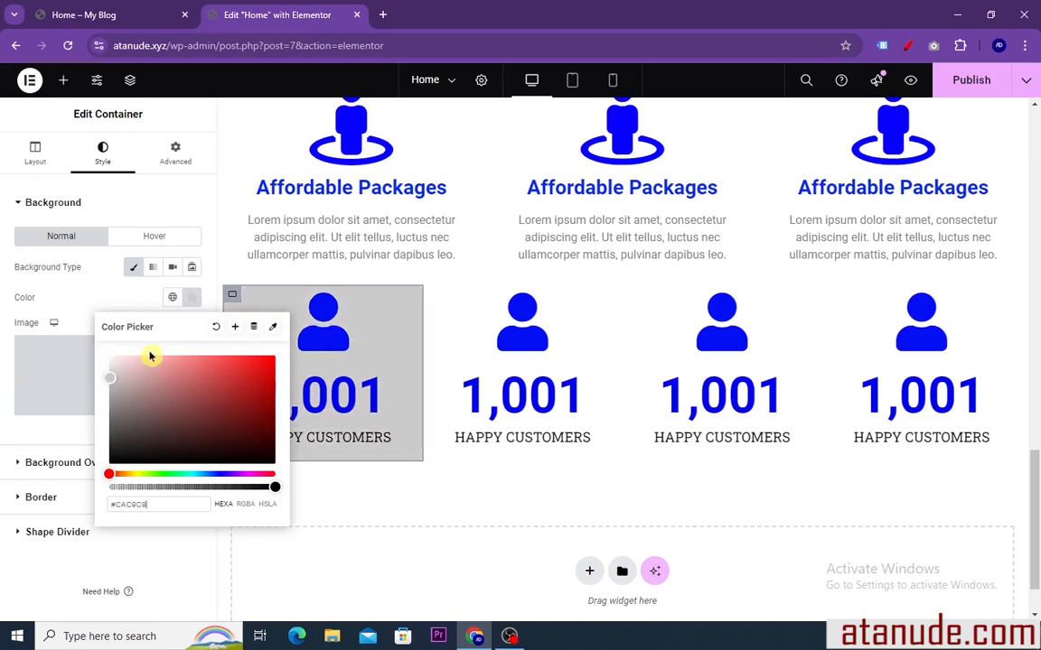
left_click(188, 300)
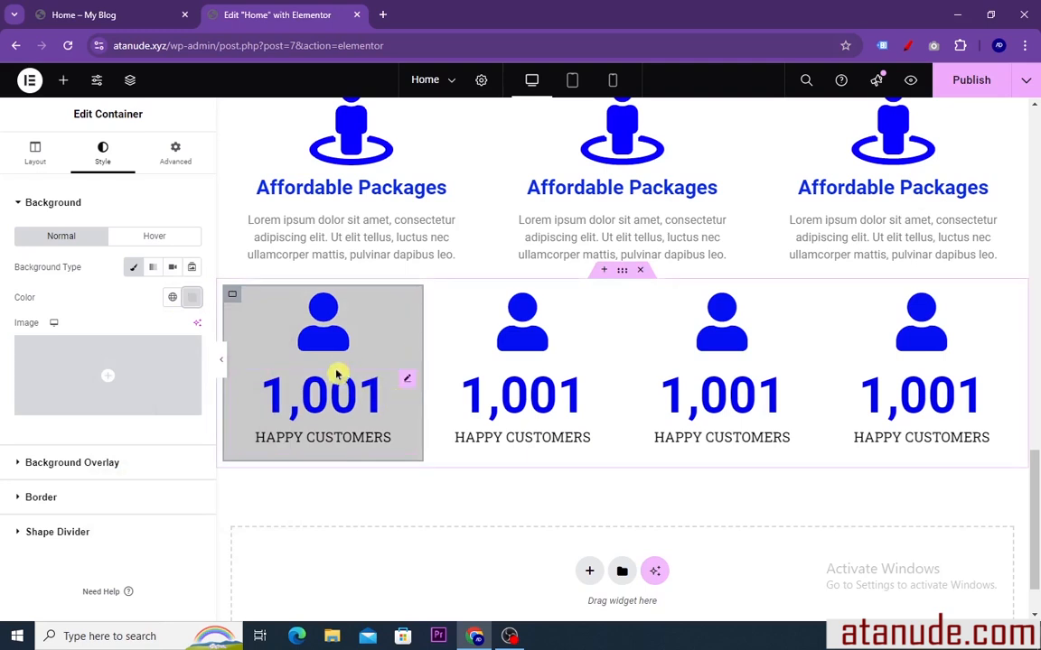
Copy the first column's container style and paste it onto the other three statistics columns
right_click(234, 298)
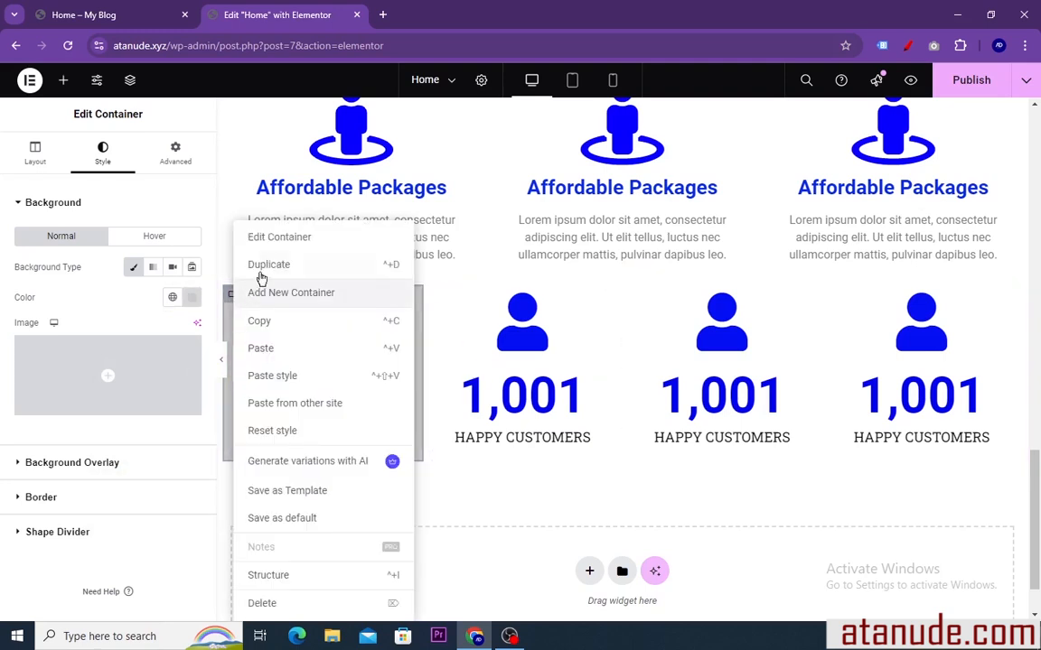
left_click(270, 331)
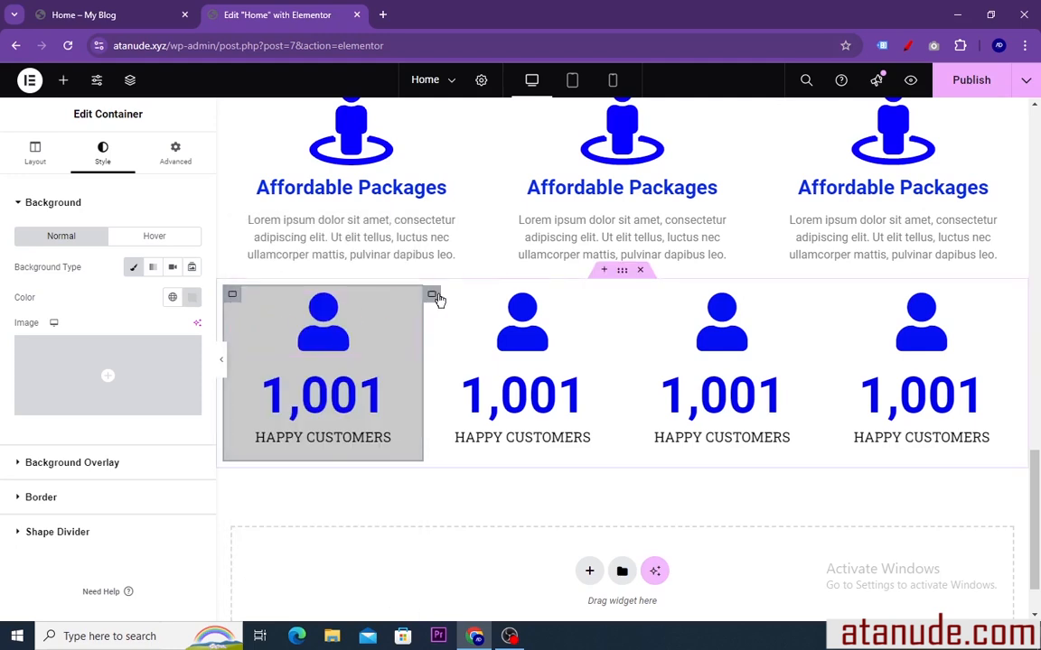
right_click(430, 299)
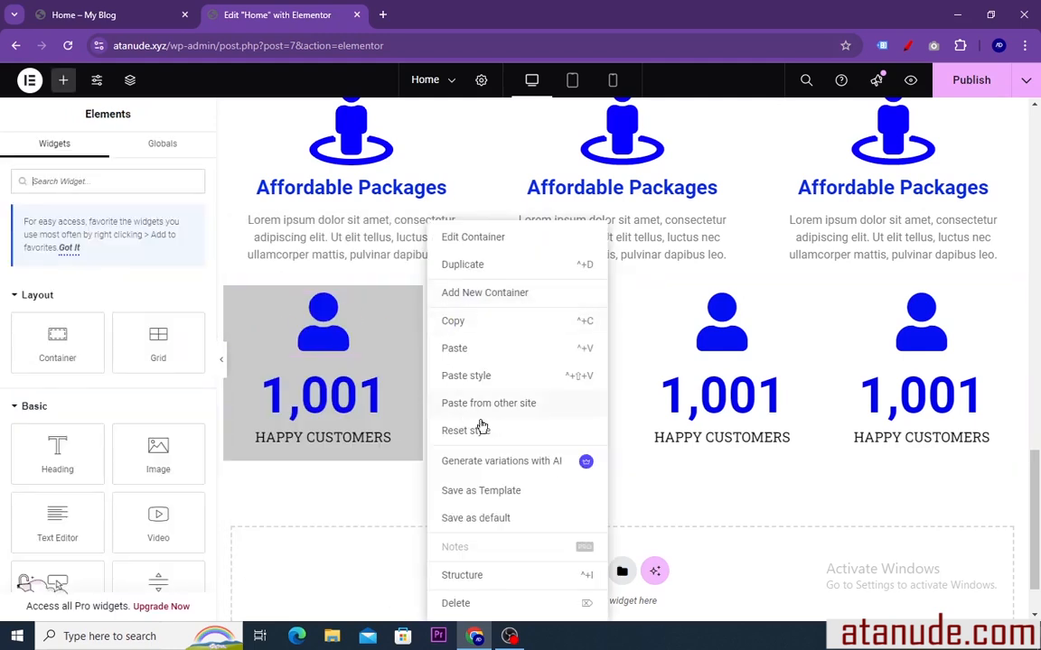
left_click(460, 378)
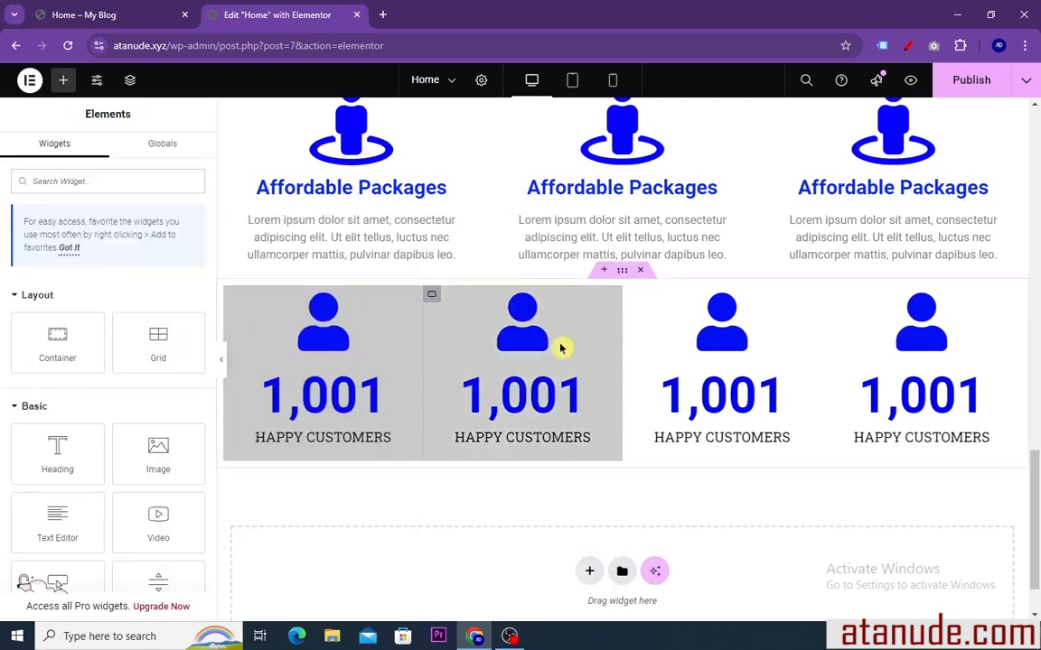
right_click(630, 296)
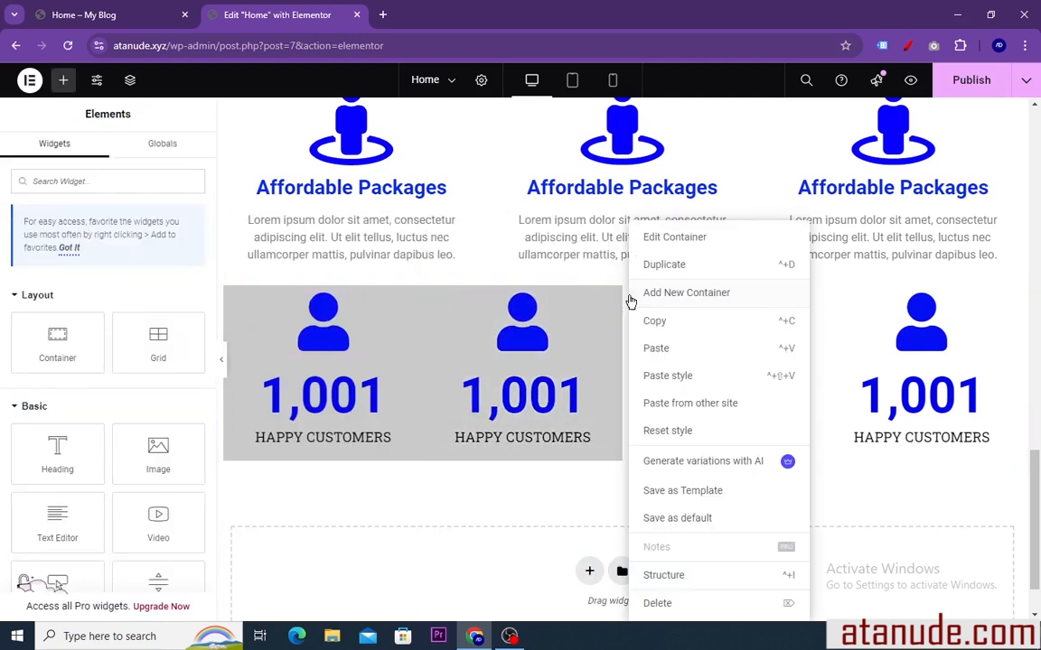
left_click(666, 377)
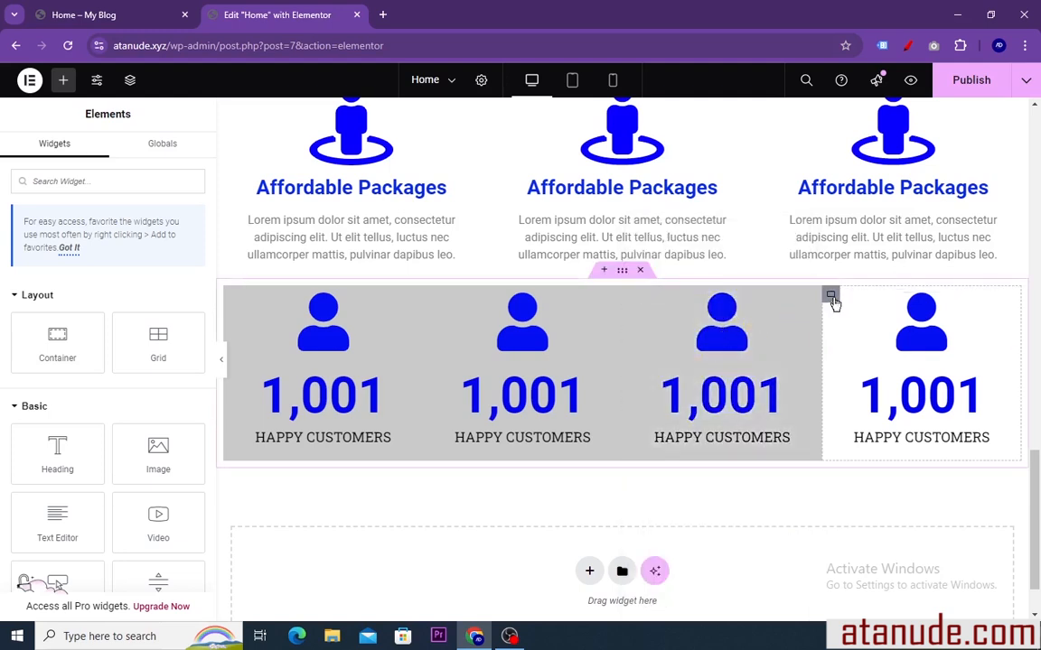
right_click(831, 296)
left_click(858, 374)
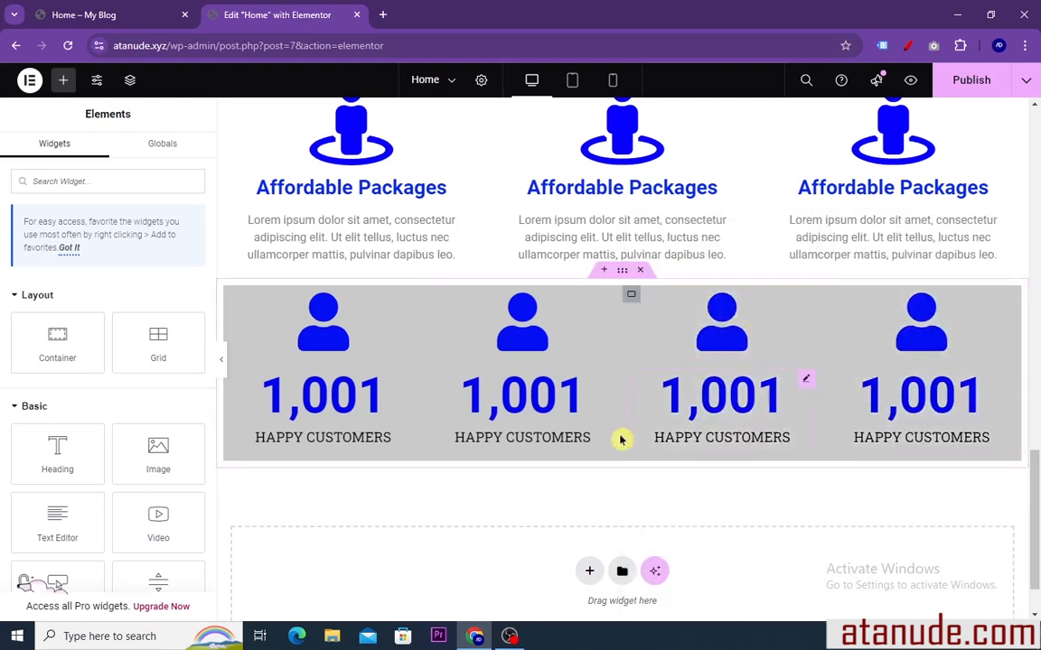
Check the statistics row on the reference page, and set the first column's margin to 3 px on all sides
scroll(445, 440, "up", 2)
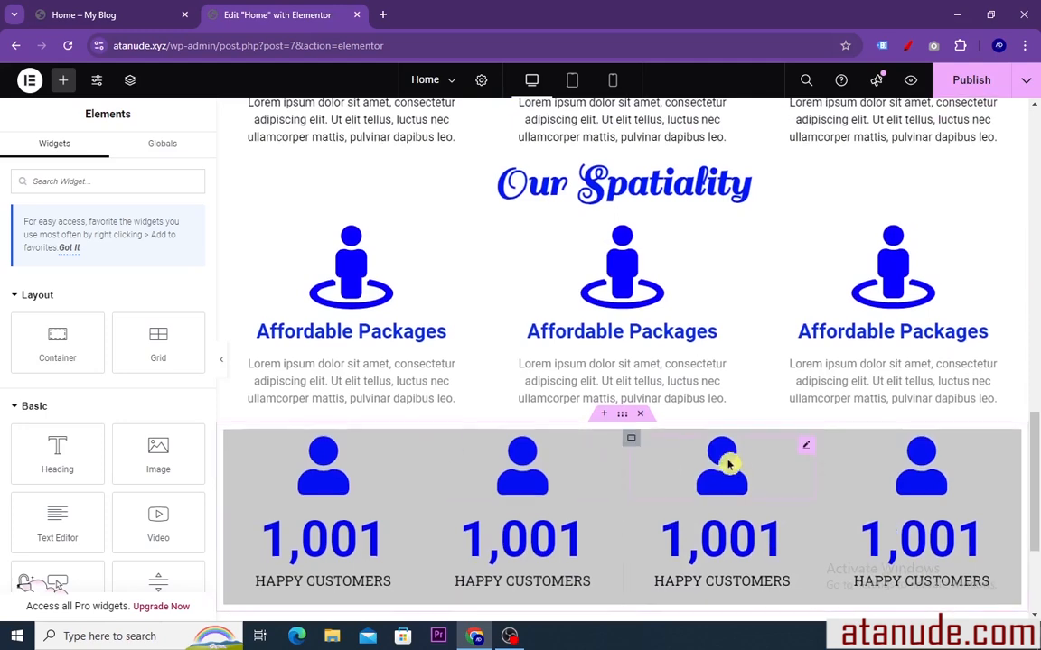
scroll(341, 239, "down", 2)
left_click(111, 13)
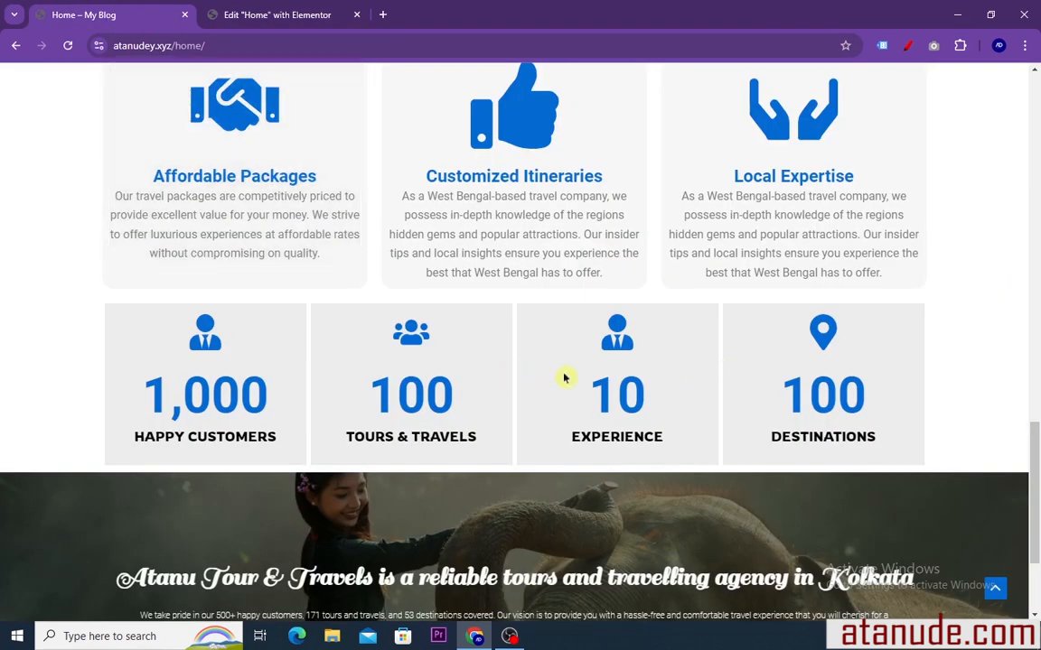
left_click(254, 16)
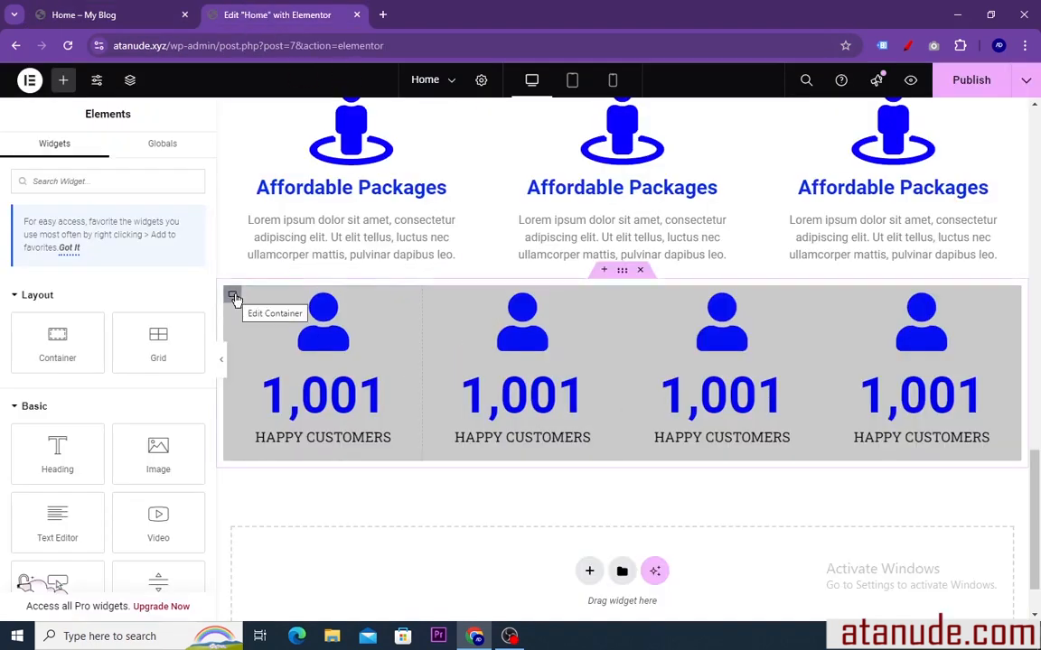
left_click(234, 297)
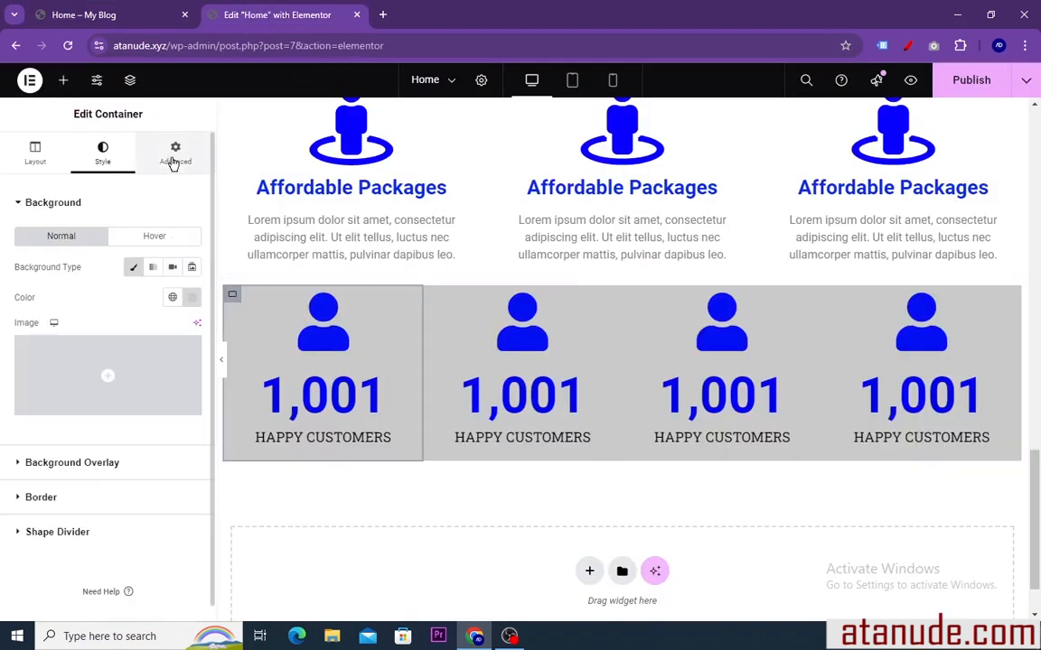
left_click(174, 161)
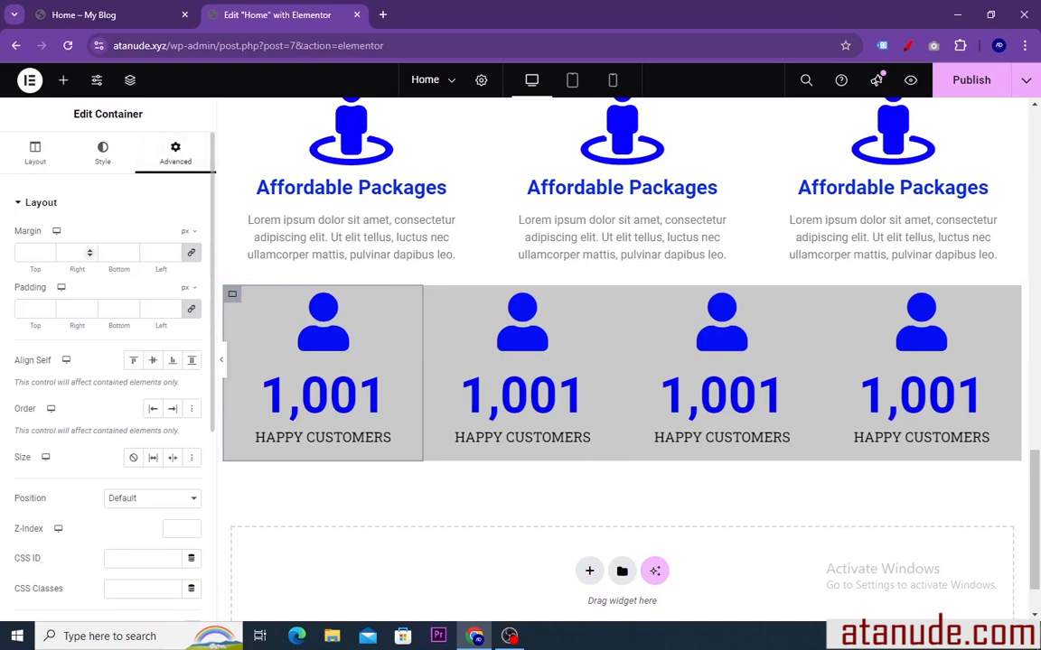
left_click(89, 253)
left_click(89, 253)
left_click(90, 252)
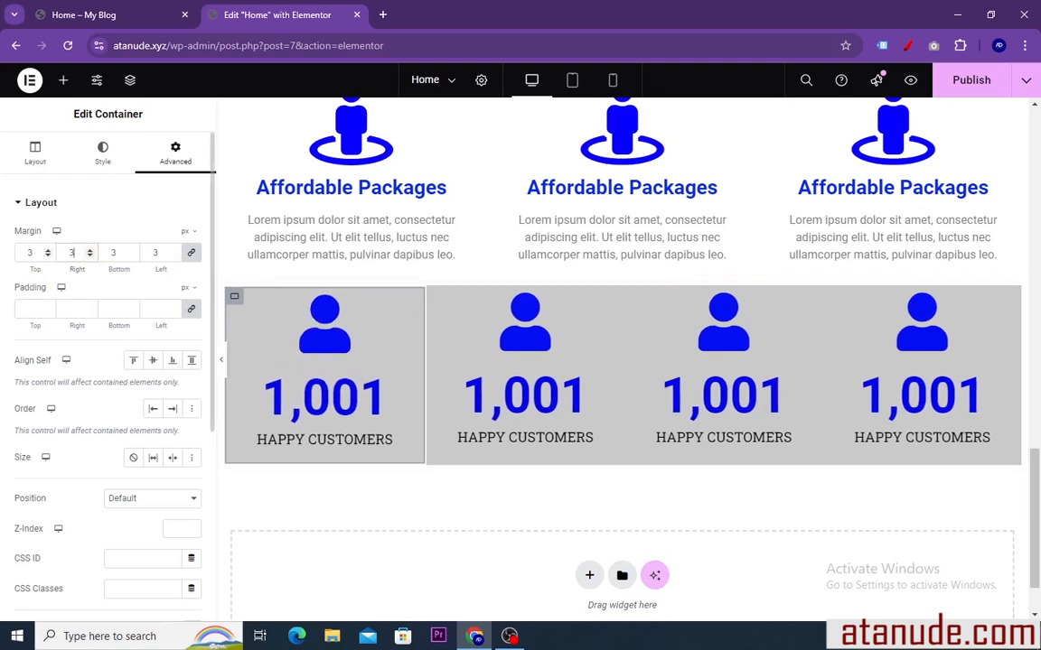
Unlink the first statistics column's margin values and set its left and right margins to 5 px
left_click(191, 254)
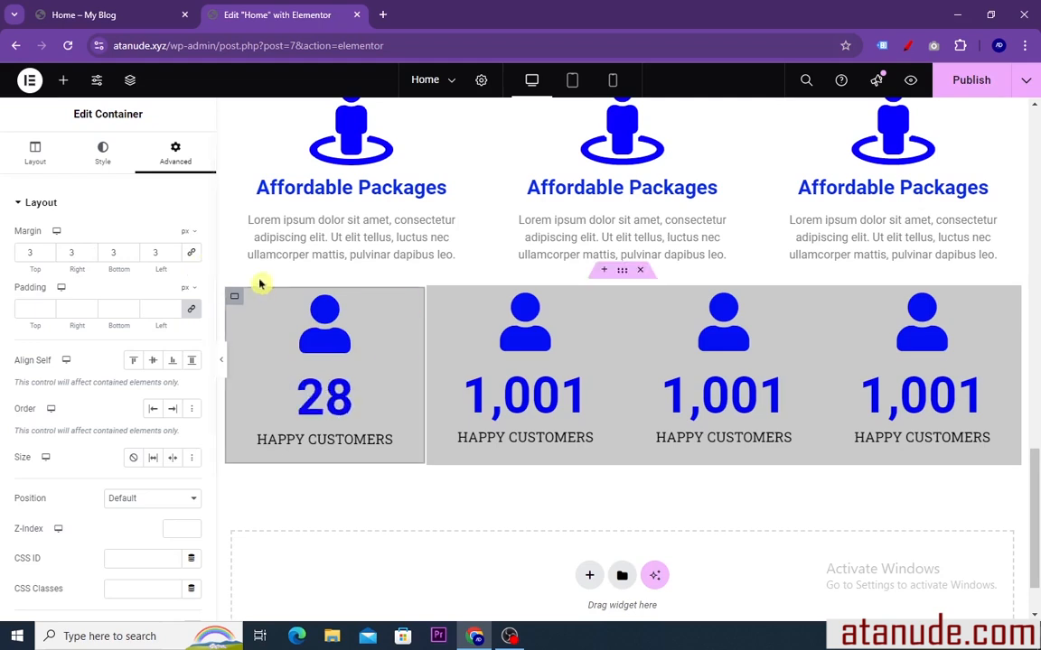
left_click(174, 253)
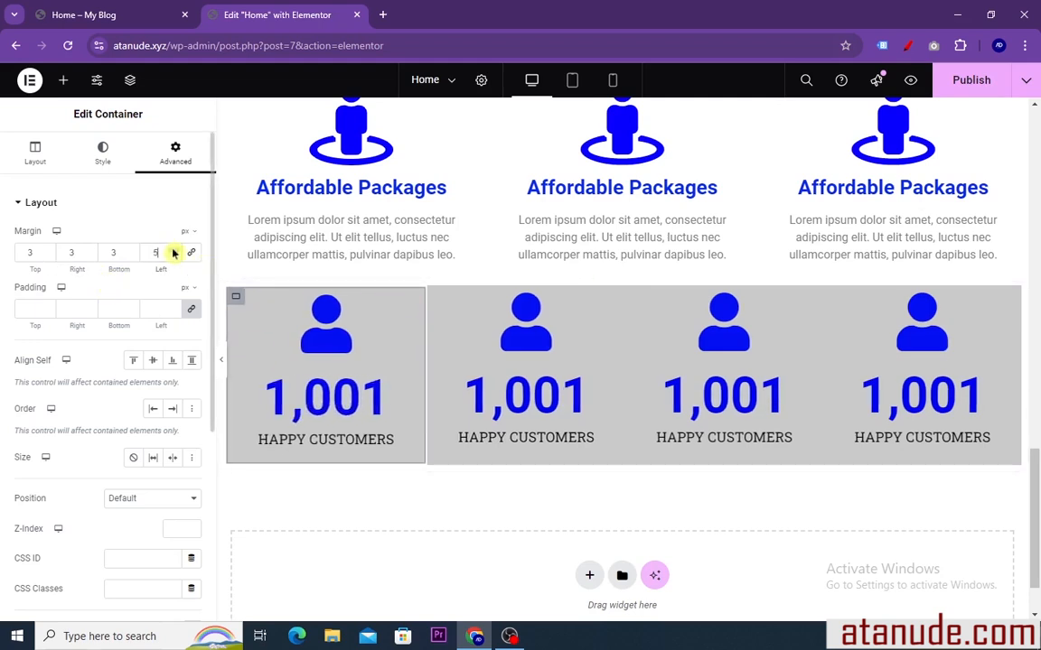
left_click(175, 251)
left_click(89, 251)
left_click(89, 250)
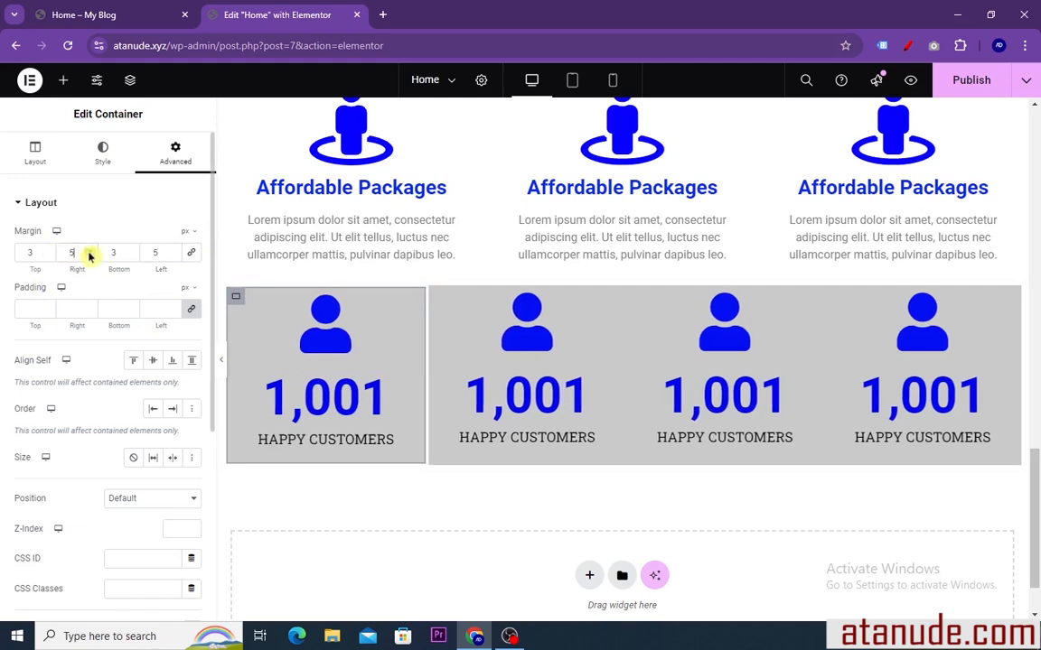
Apply the first column's new margins to the second, third and fourth statistics columns by copying it and pasting its style
right_click(236, 307)
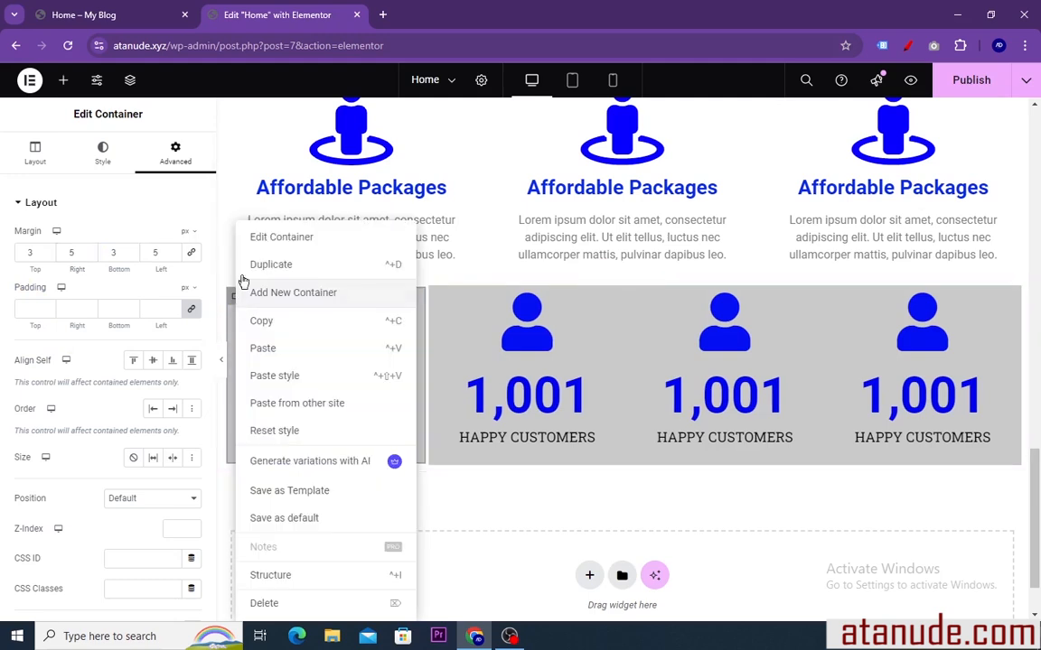
left_click(267, 323)
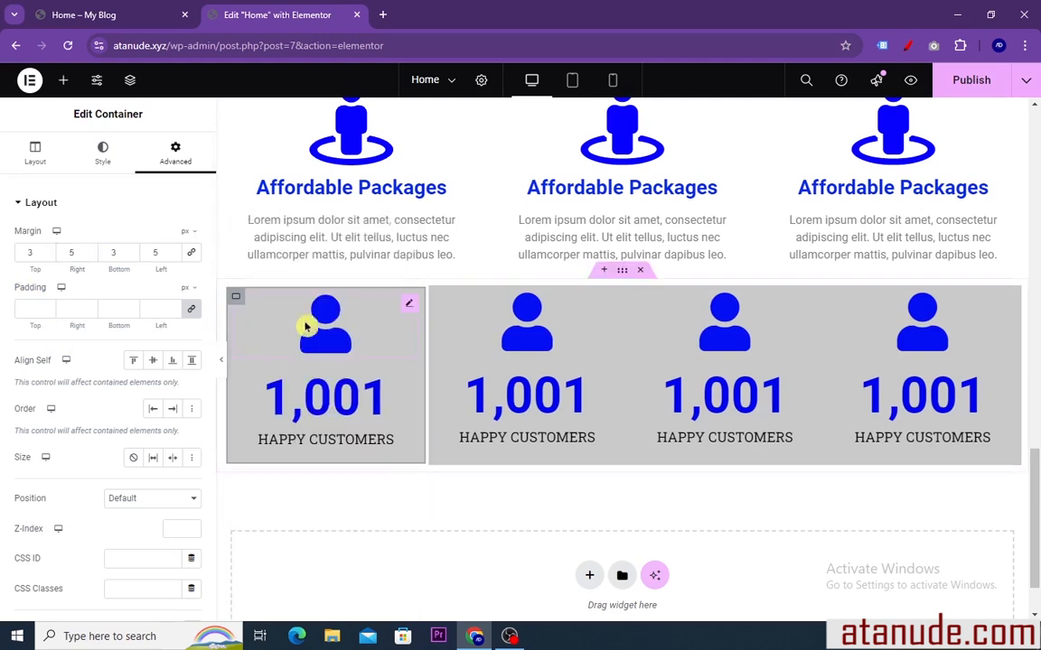
right_click(442, 301)
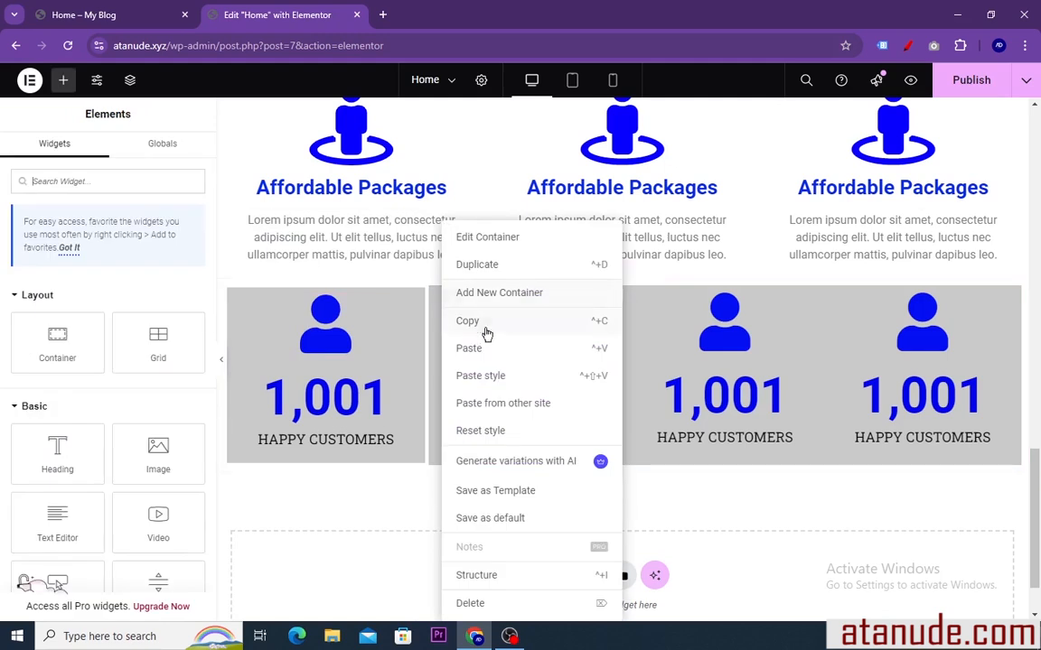
left_click(481, 377)
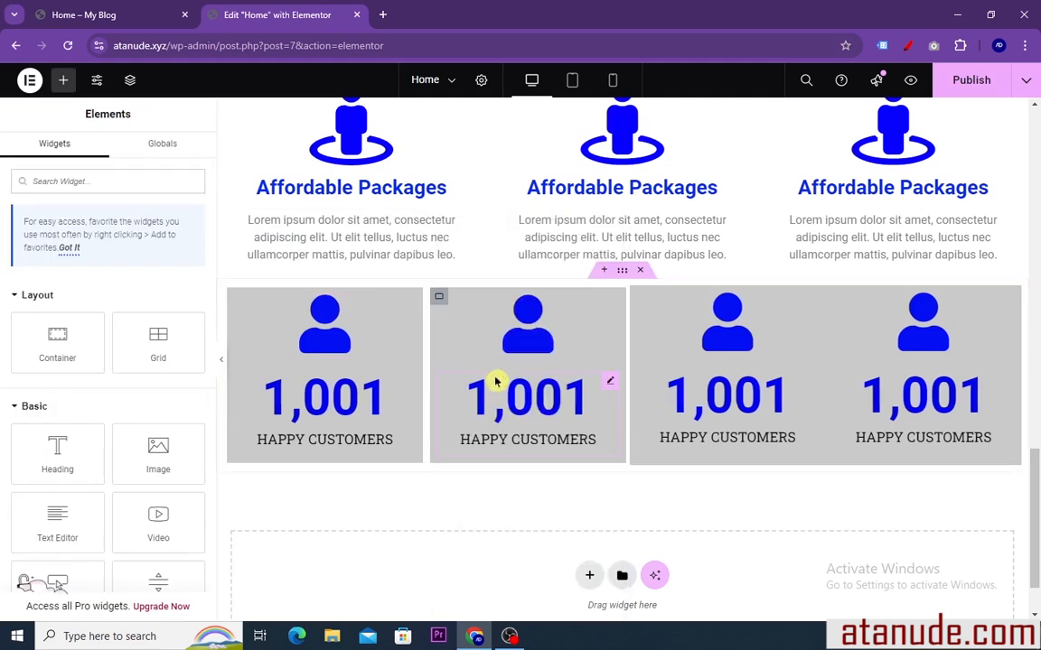
right_click(639, 302)
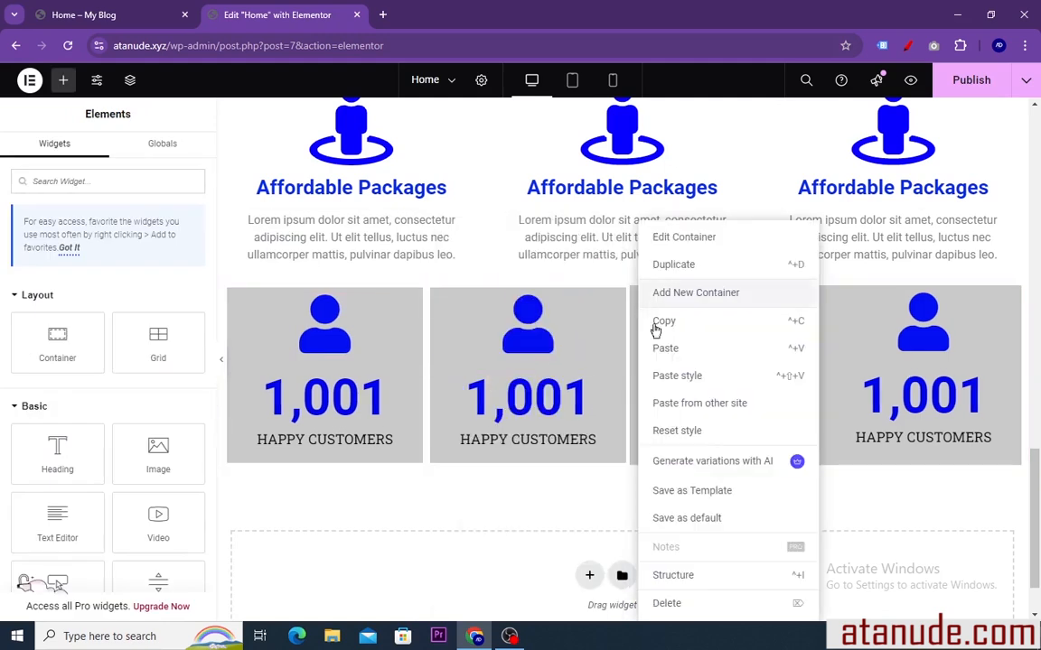
left_click(673, 377)
right_click(835, 303)
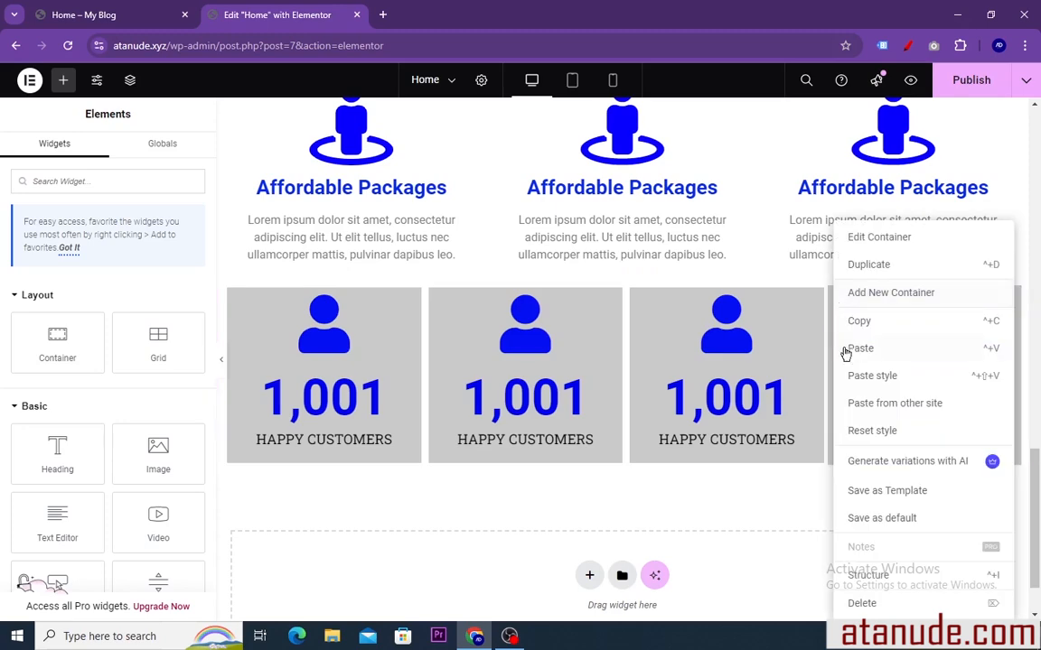
left_click(870, 376)
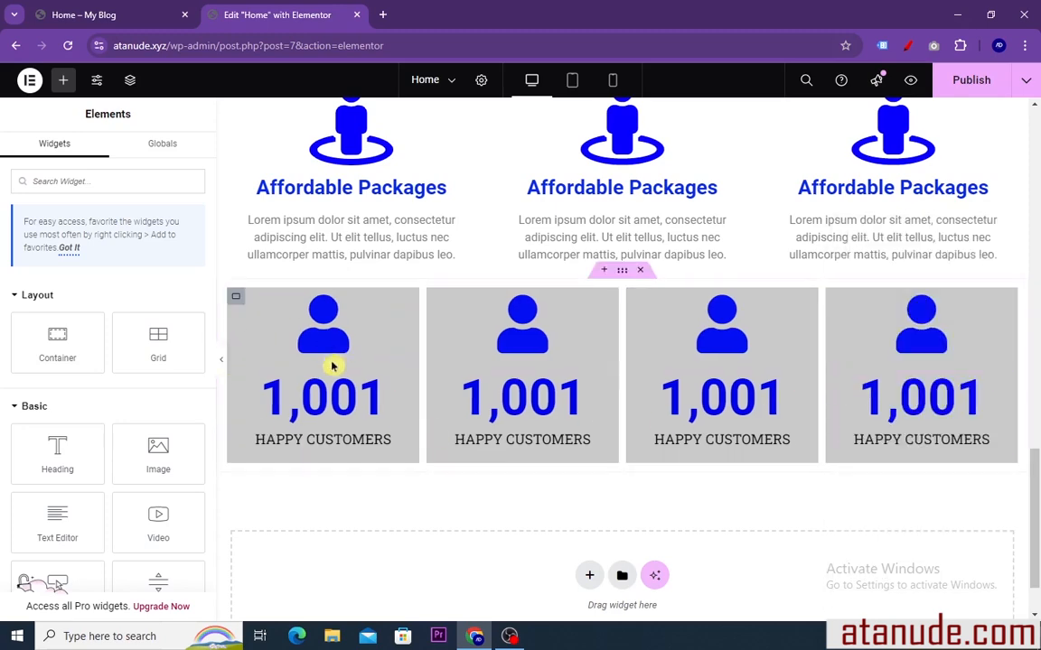
Compare the statistics row with the reference page, and copy the "Tours & Travels" title from the reference's second column
left_click(150, 31)
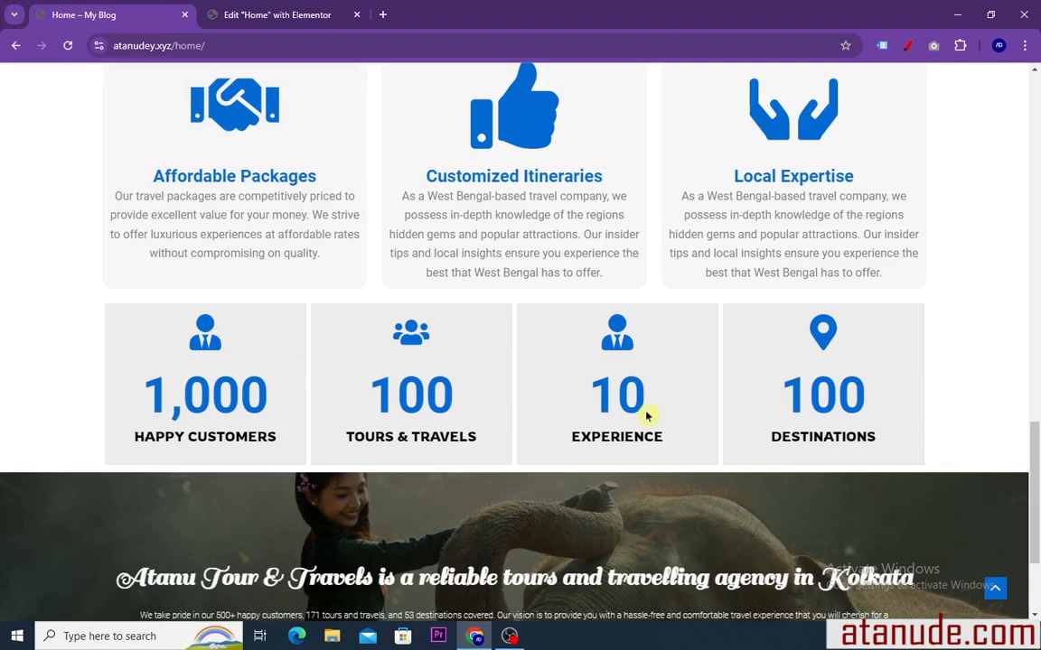
left_click(282, 9)
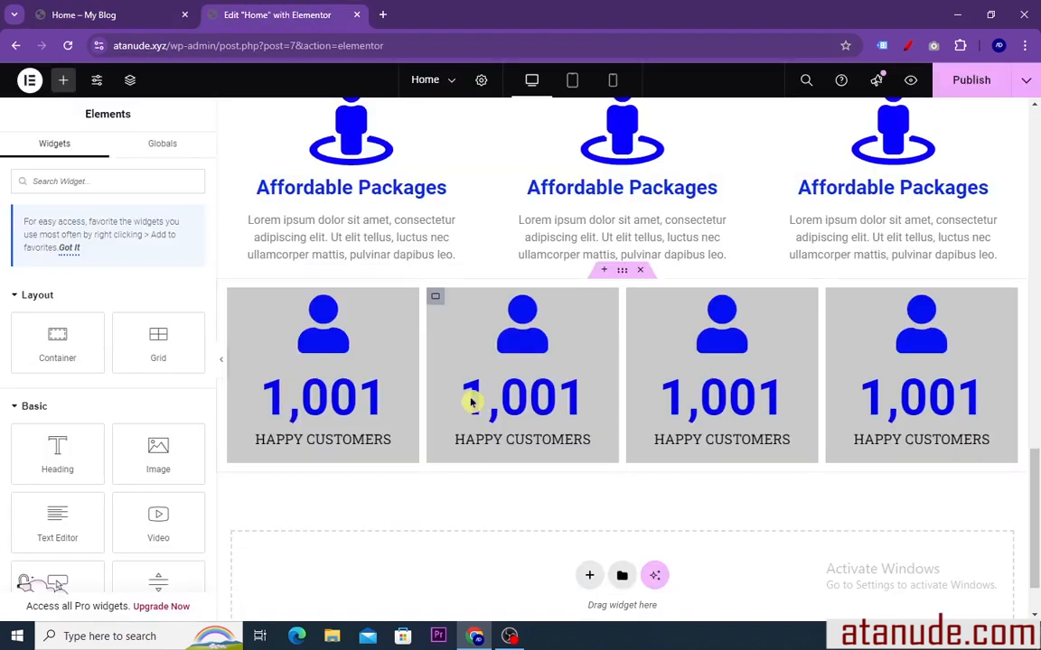
scroll(560, 387, "down", 1)
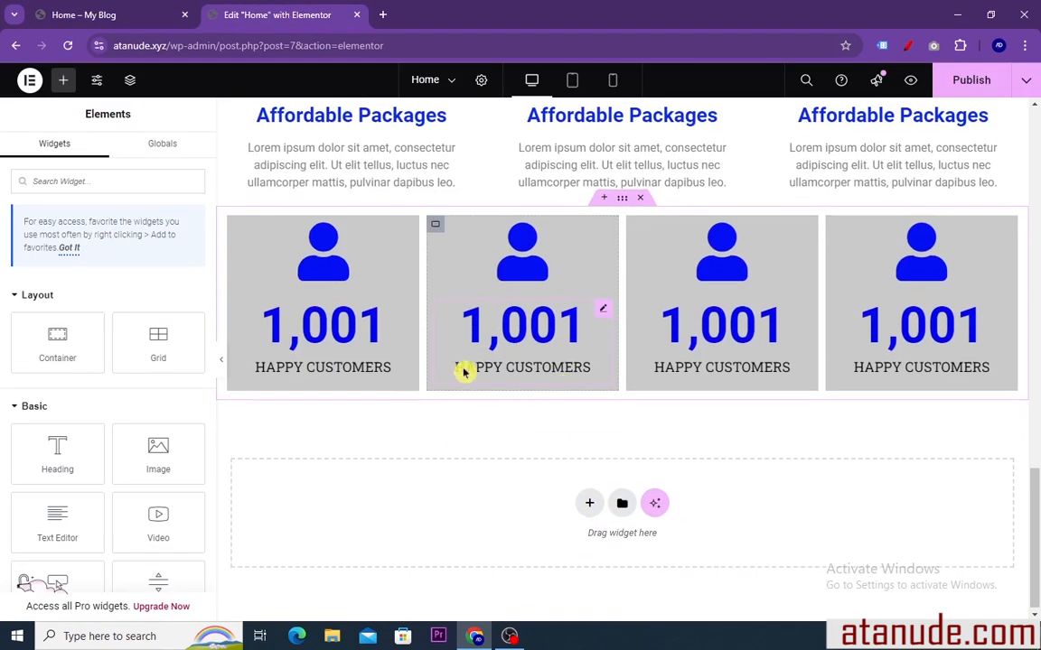
scroll(361, 388, "up", 1)
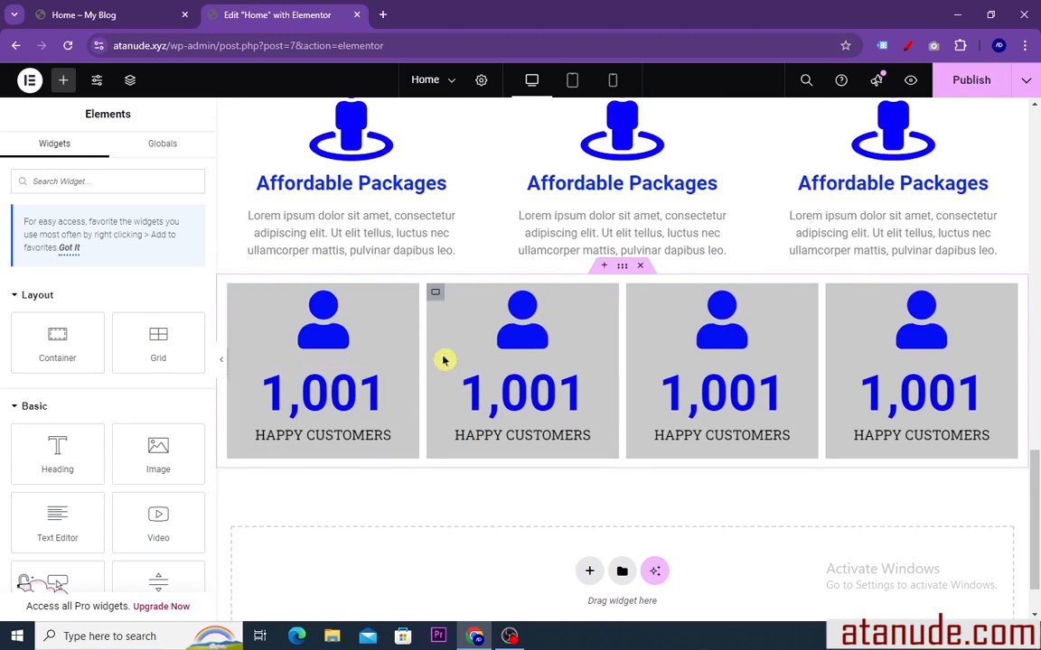
scroll(441, 355, "down", 1)
left_click(118, 8)
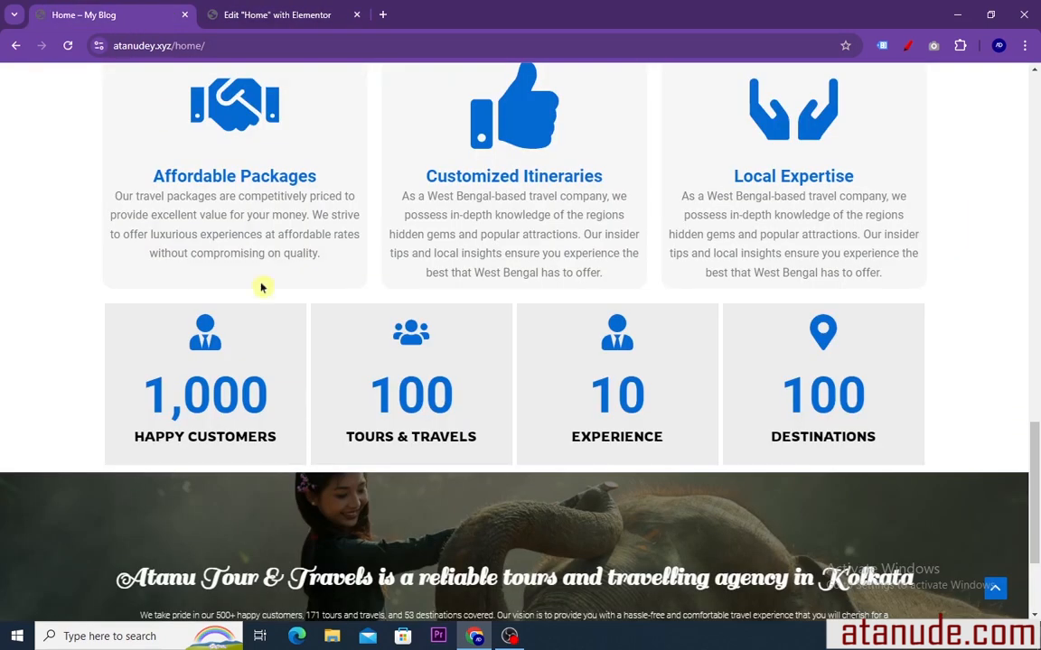
left_click_drag(449, 437, 354, 436)
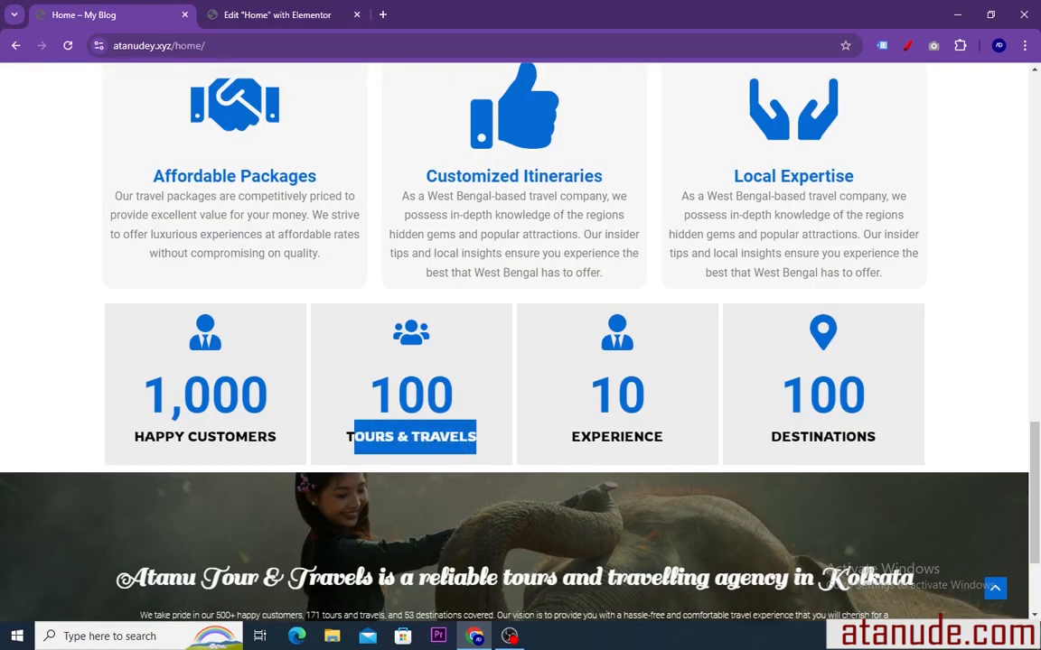
right_click(365, 437)
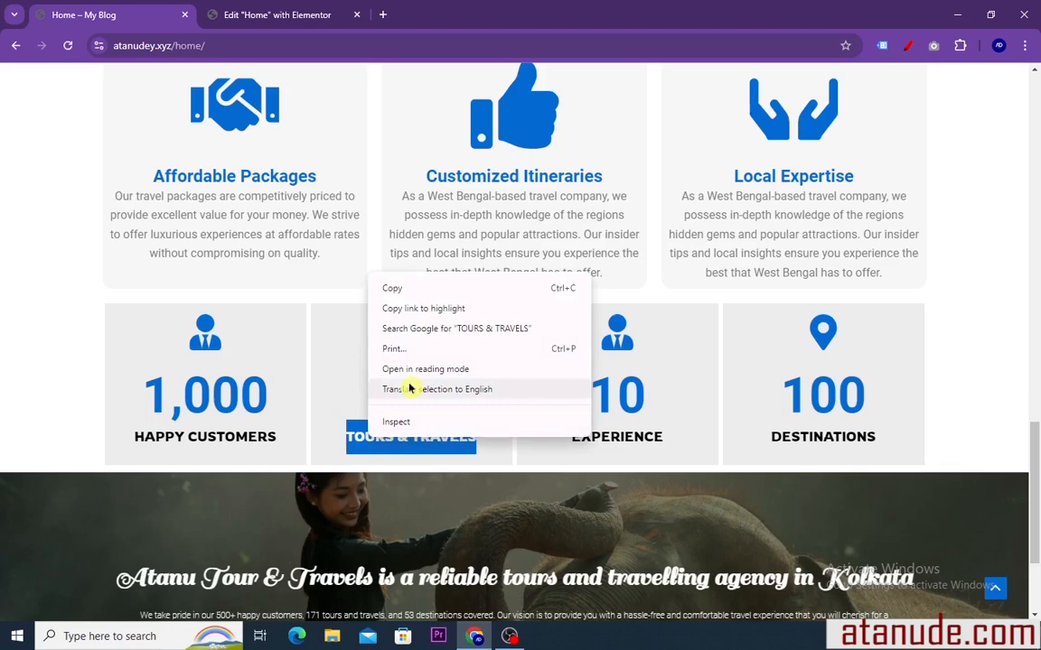
left_click(401, 289)
left_click(272, 18)
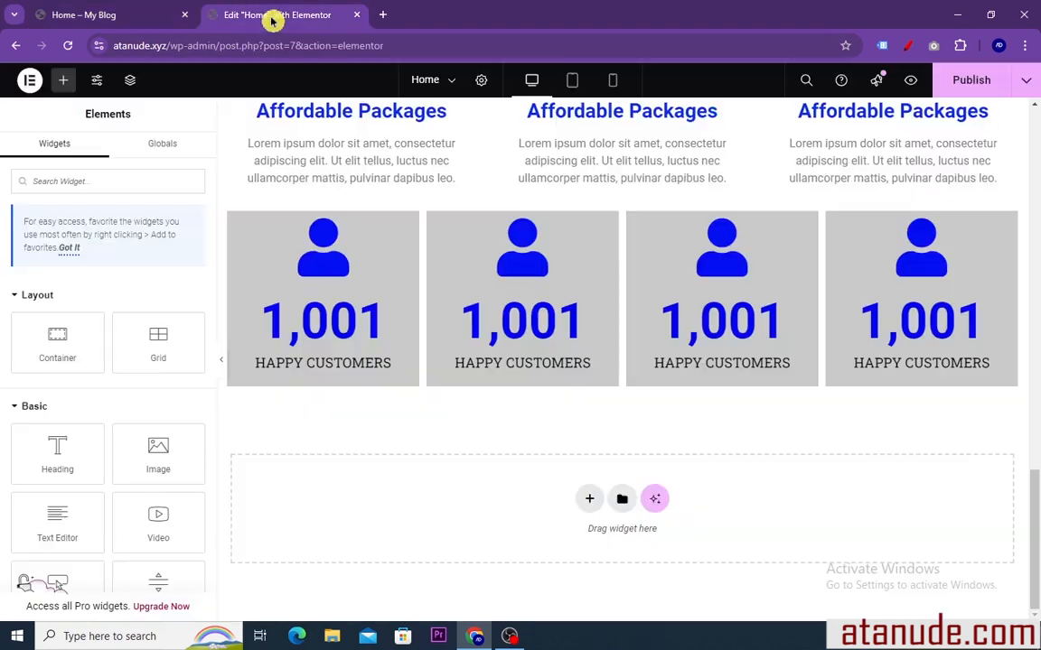
Replace the second counter's title with the copied "Tours & Travels" and set its ending number to 100
left_click(595, 306)
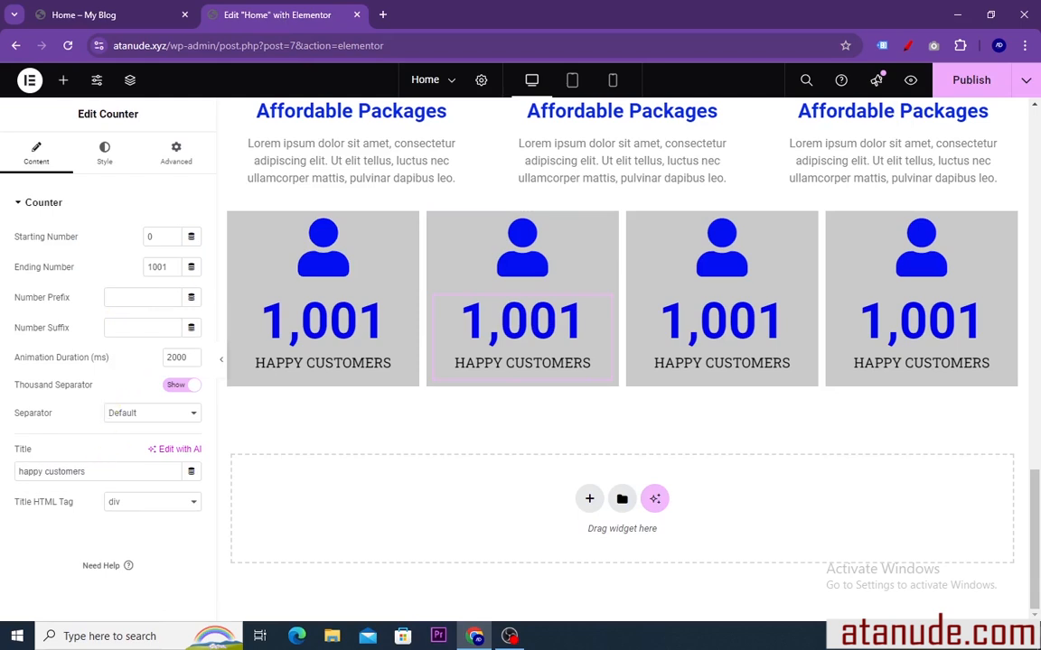
right_click(22, 466)
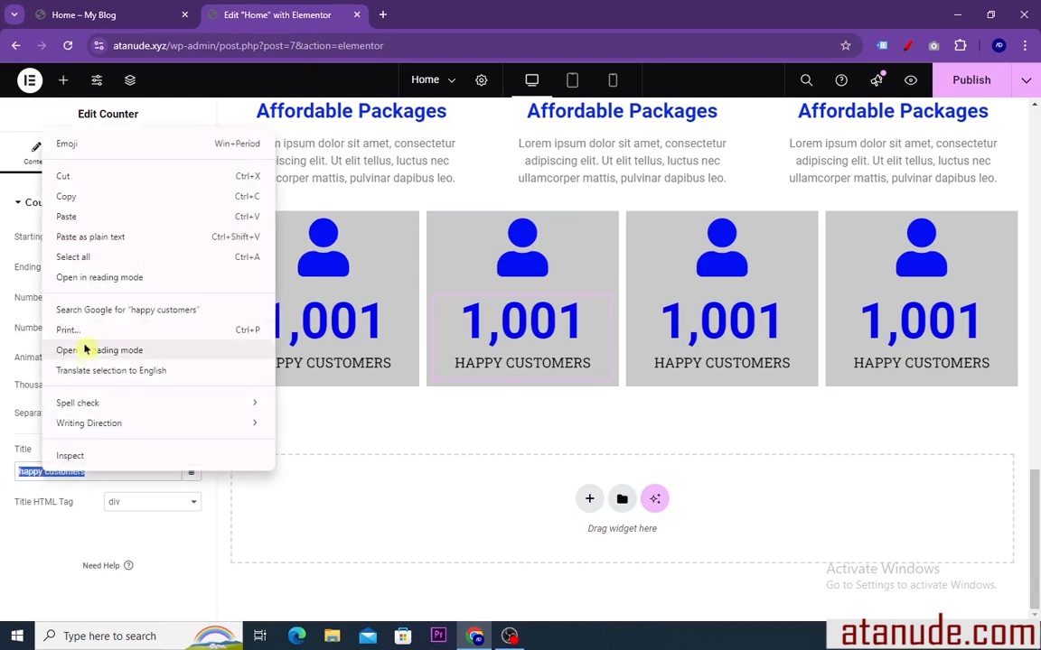
left_click(74, 215)
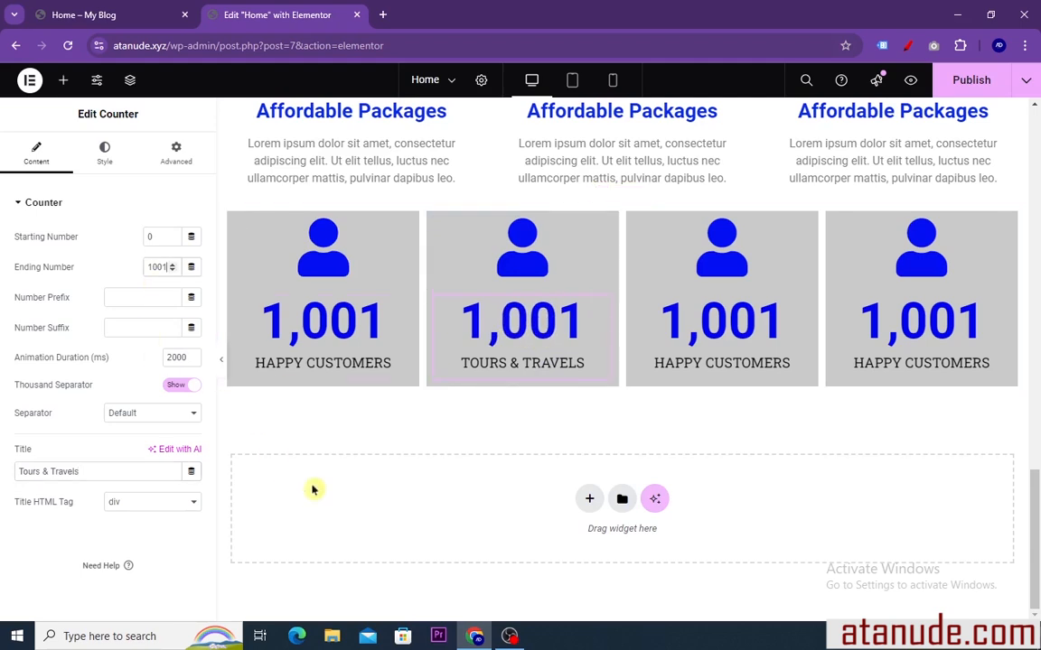
key("BackSpace")
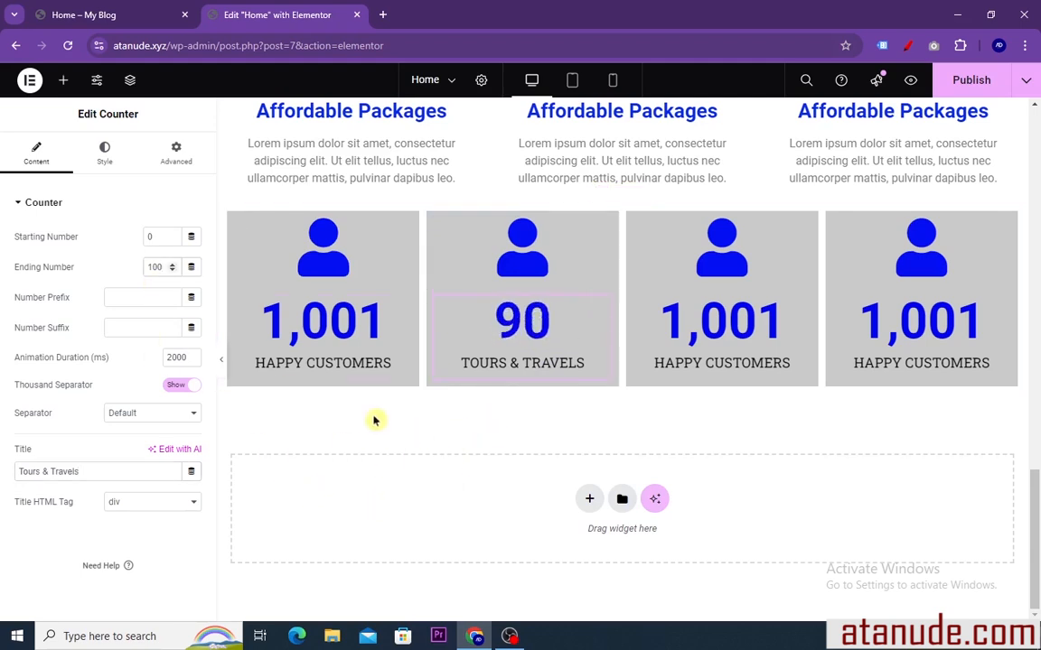
Examine the banner section below the statistics row on the reference page
left_click(191, 20)
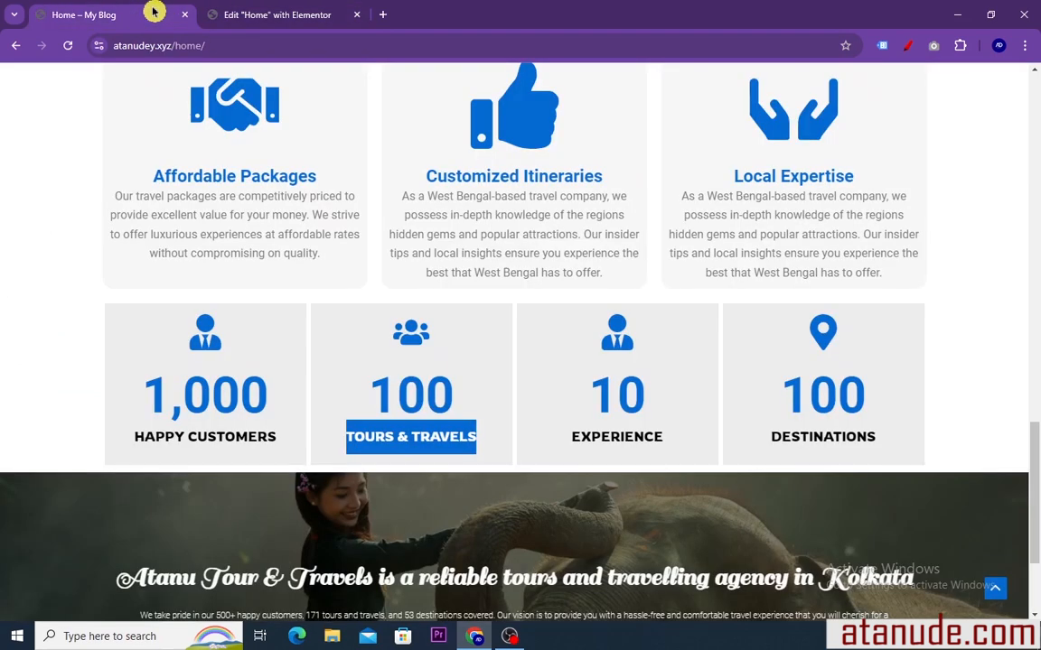
scroll(365, 274, "down", 3)
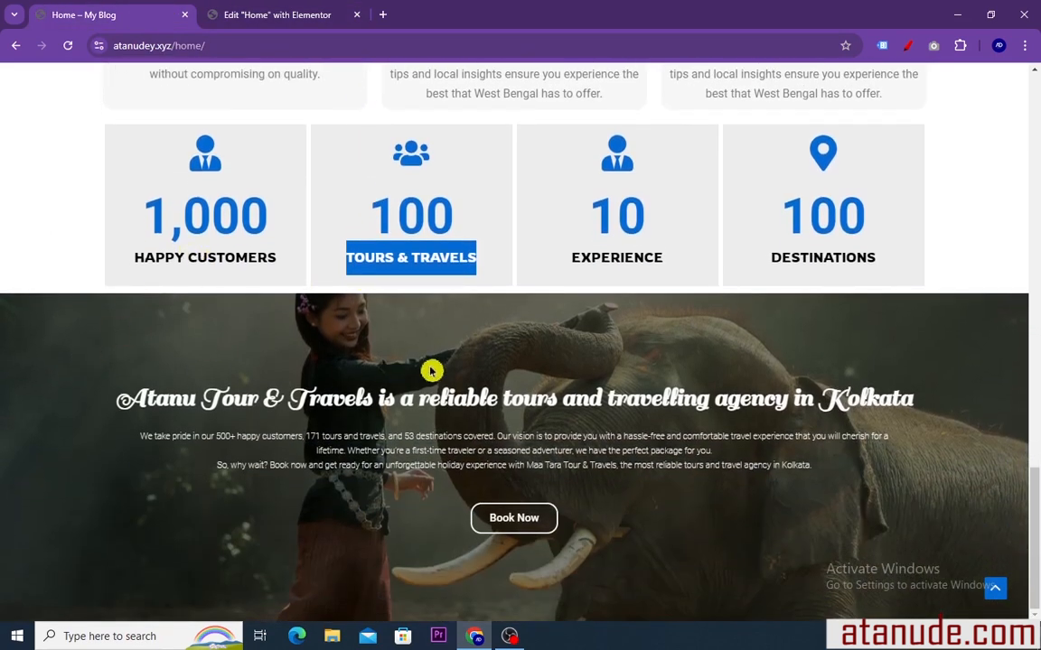
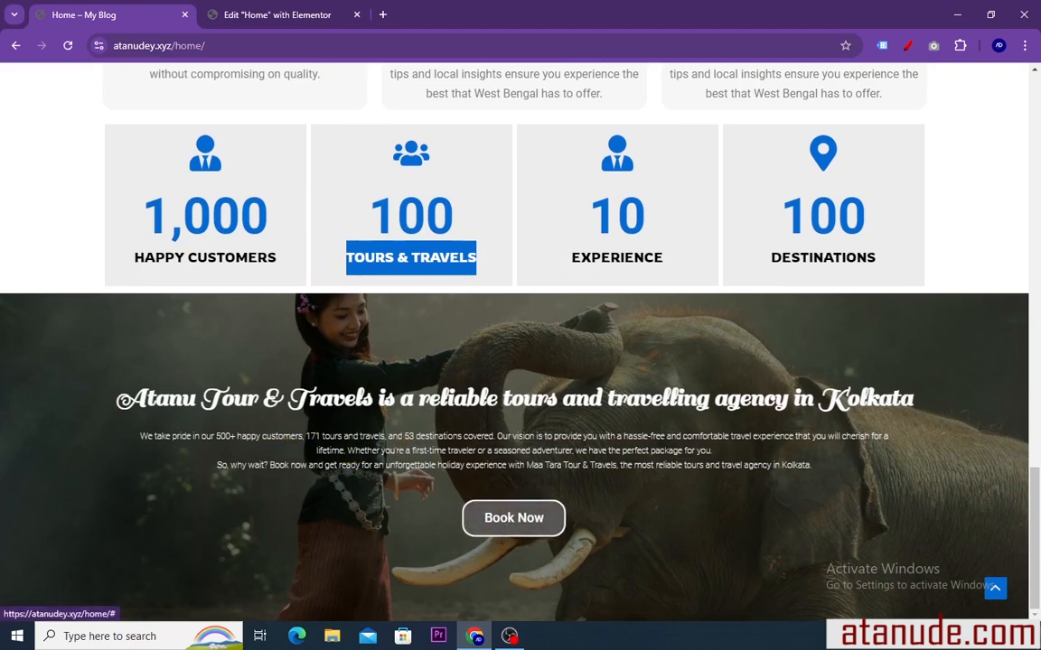
Add a single-column, downward-direction Flexbox container below the statistics row in the Elementor editor
left_click(268, 14)
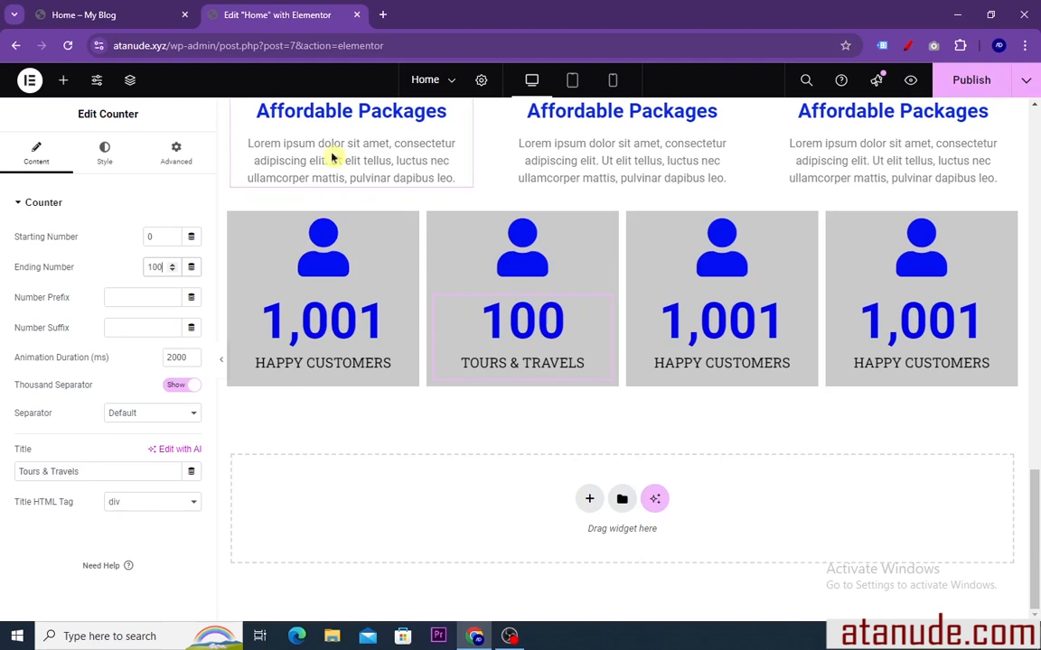
left_click(582, 503)
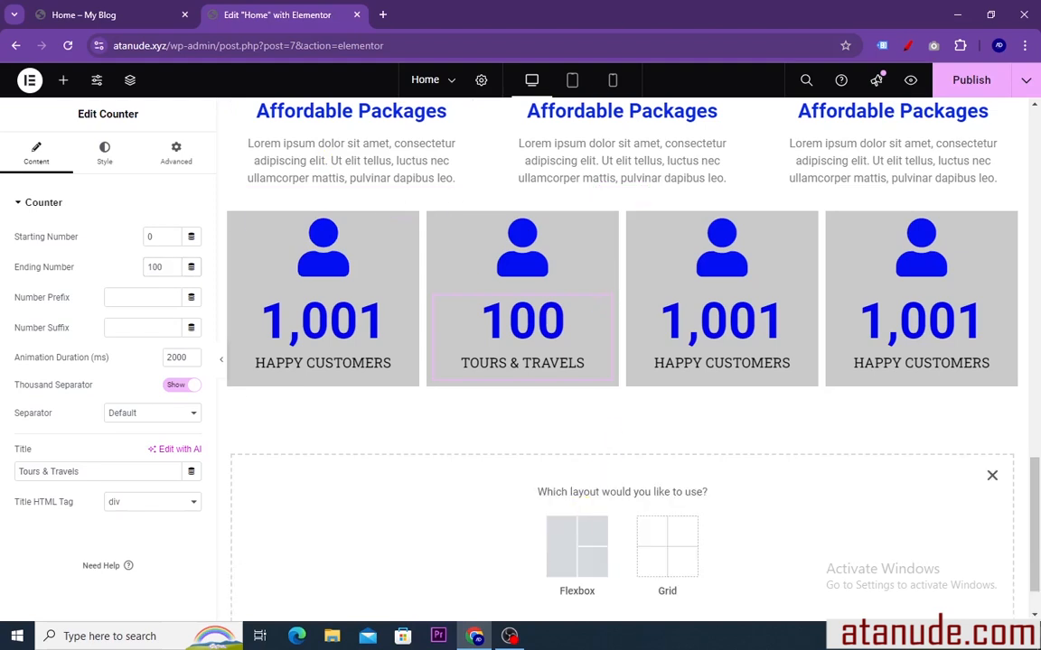
left_click(566, 563)
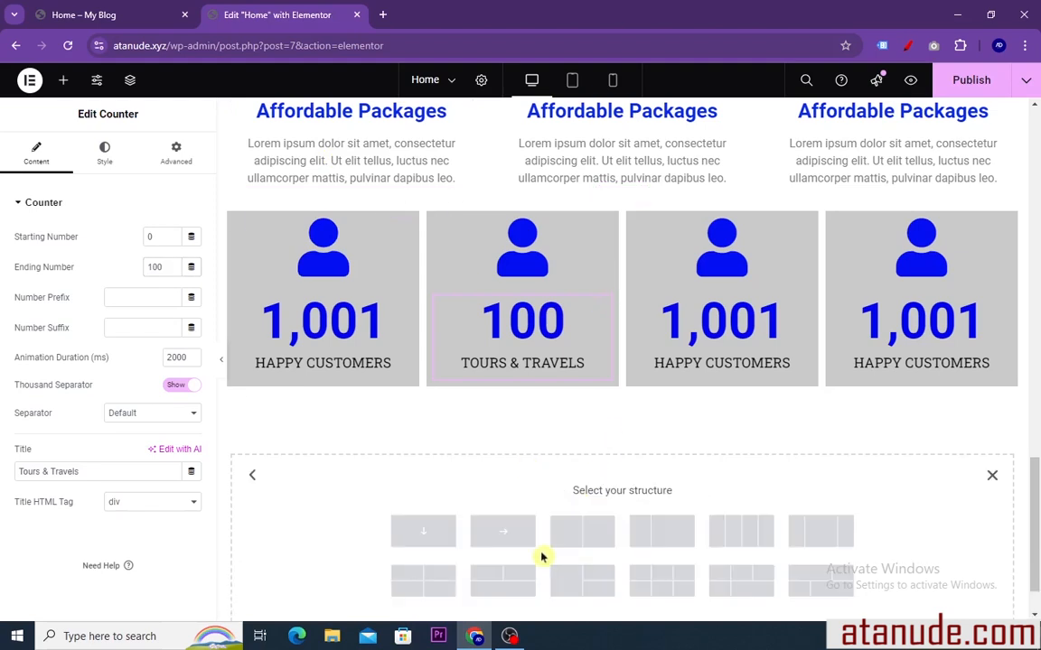
left_click(421, 533)
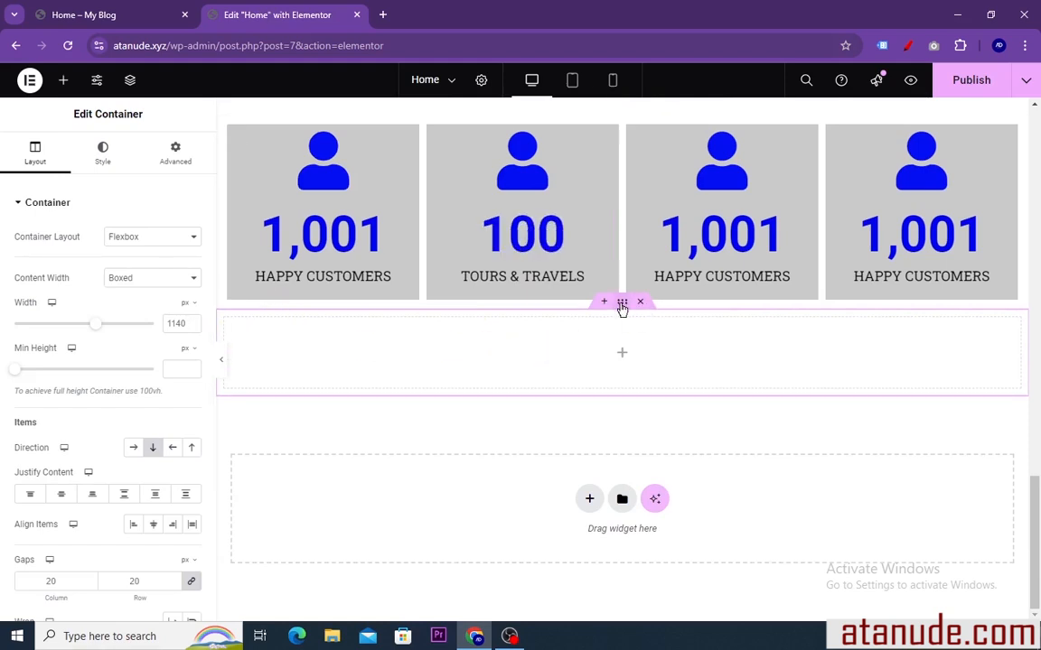
Give the new container a classic background using the elephant image atabb-4.png from the media library
left_click(104, 157)
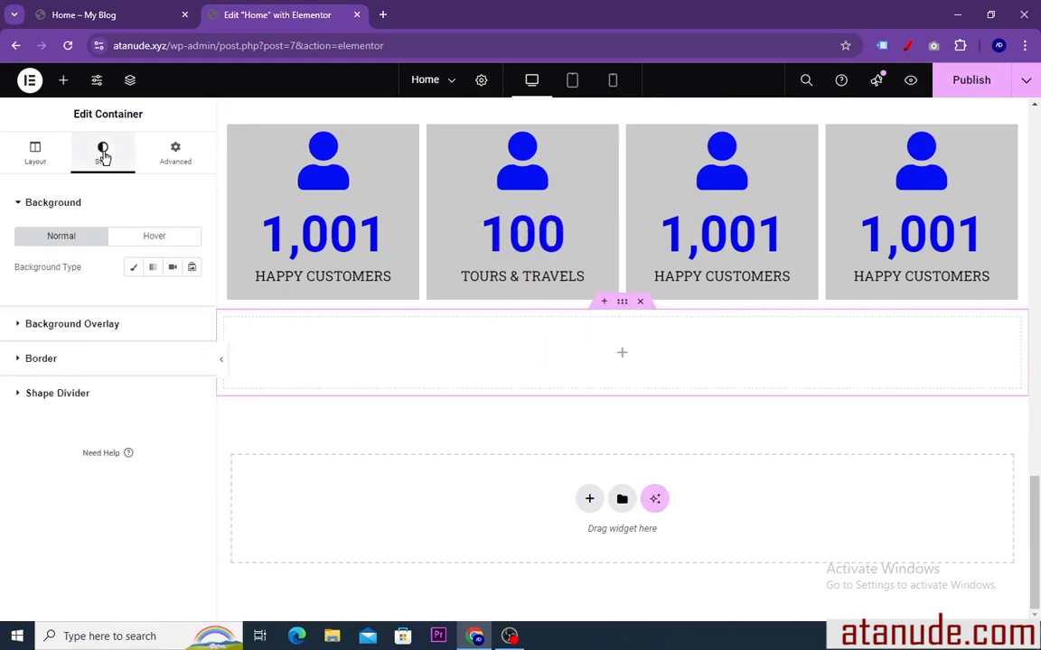
left_click(131, 273)
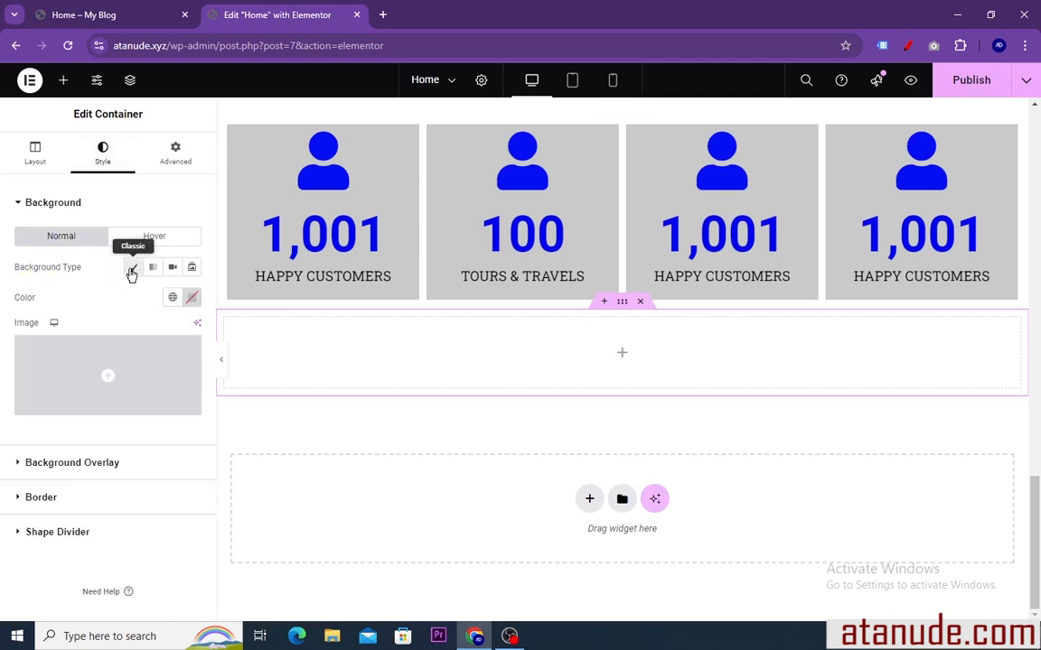
left_click(90, 408)
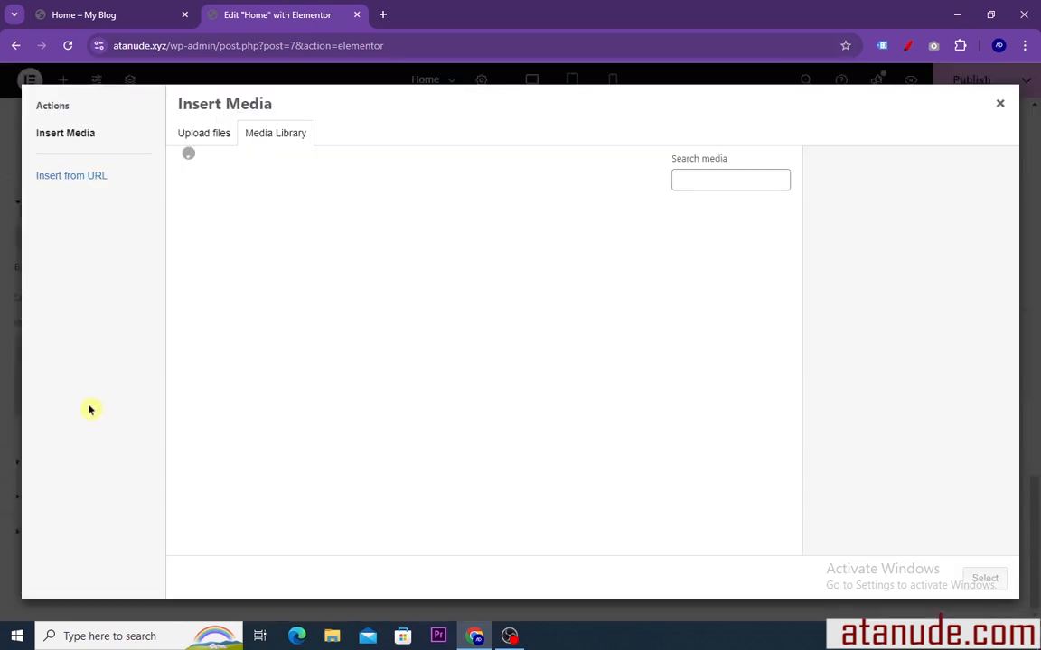
left_click(748, 263)
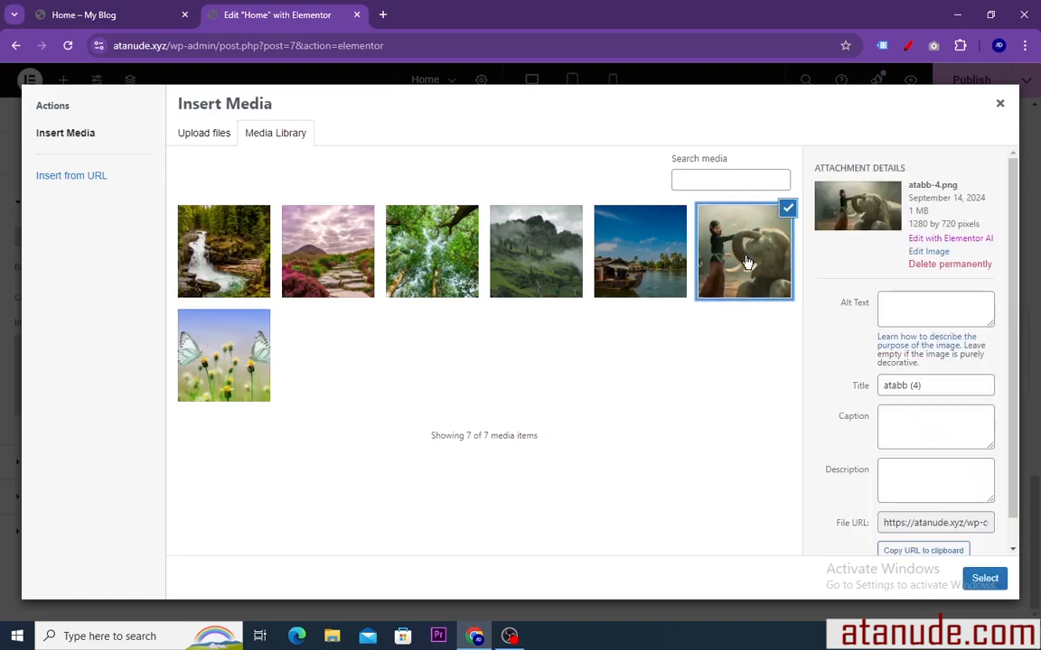
left_click(985, 579)
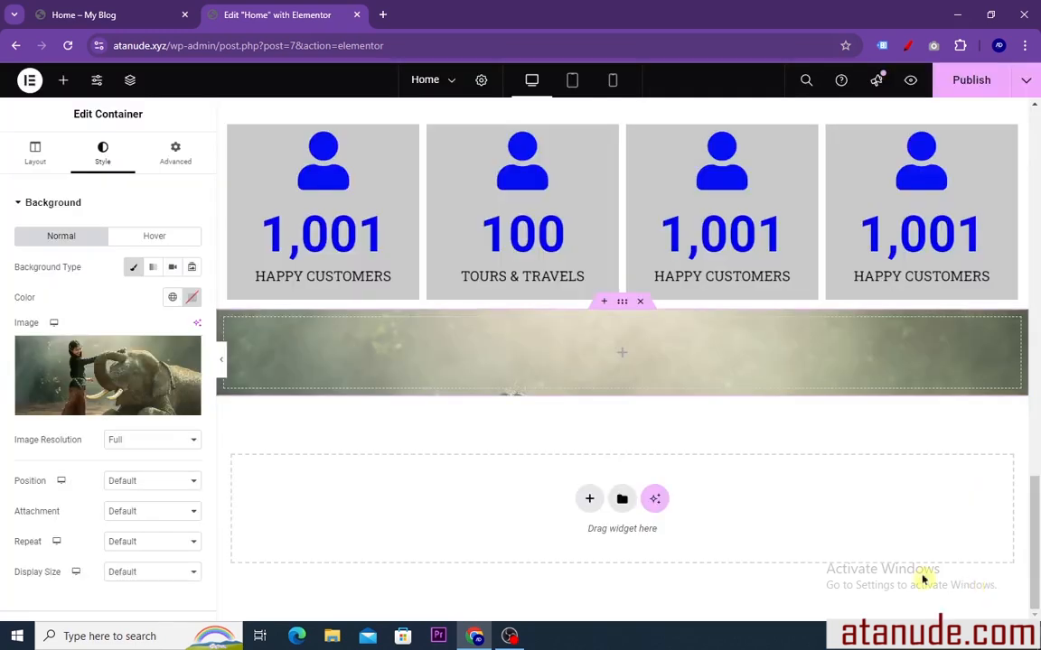
Set the container's background image position to Center Center, repeat to No-repeat and display size to Cover
scroll(107, 383, "down", 2)
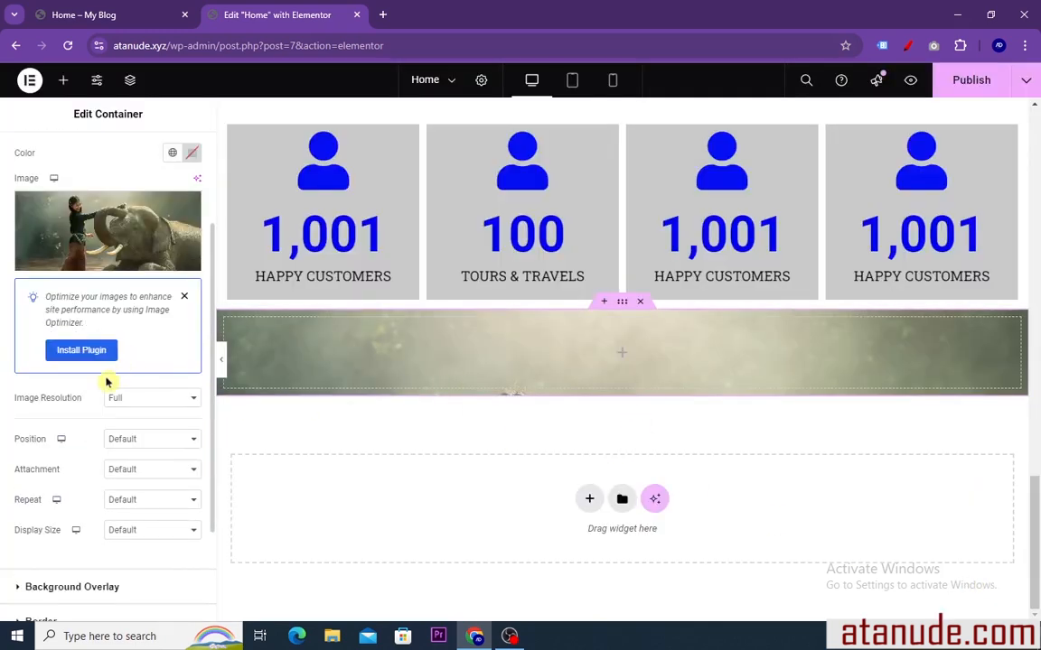
scroll(96, 456, "down", 1)
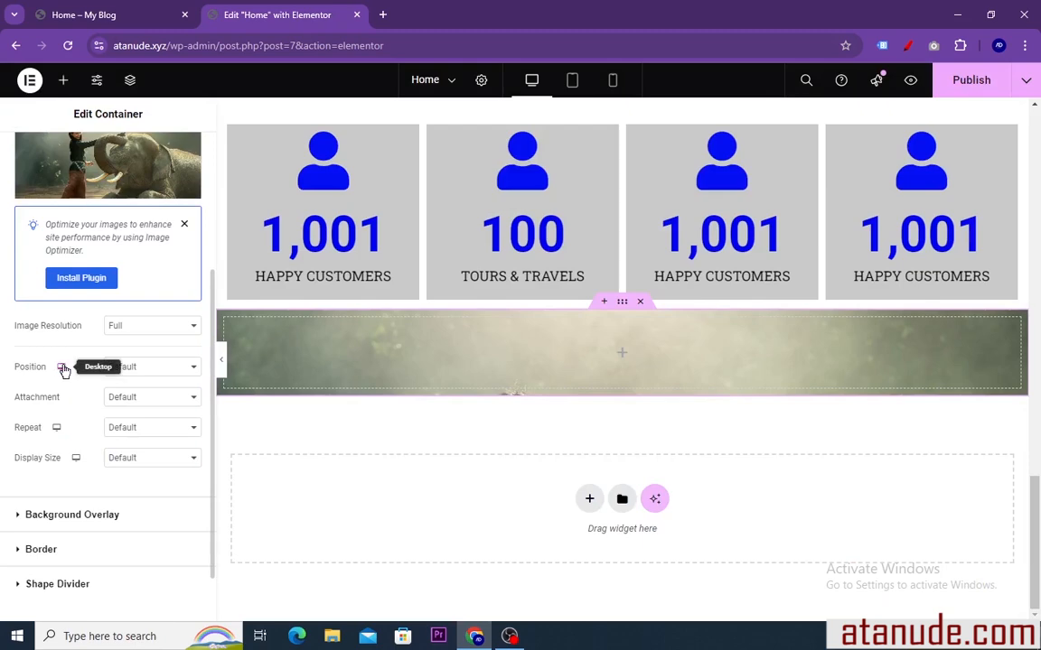
left_click(176, 373)
left_click(147, 402)
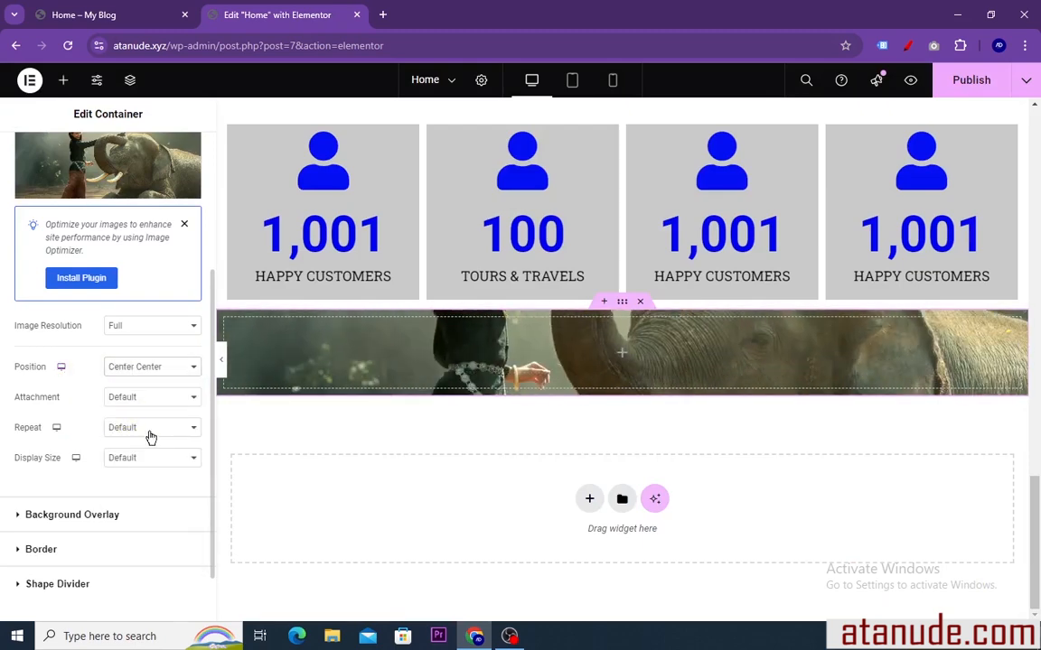
left_click(151, 432)
left_click(149, 465)
left_click(140, 463)
left_click(137, 512)
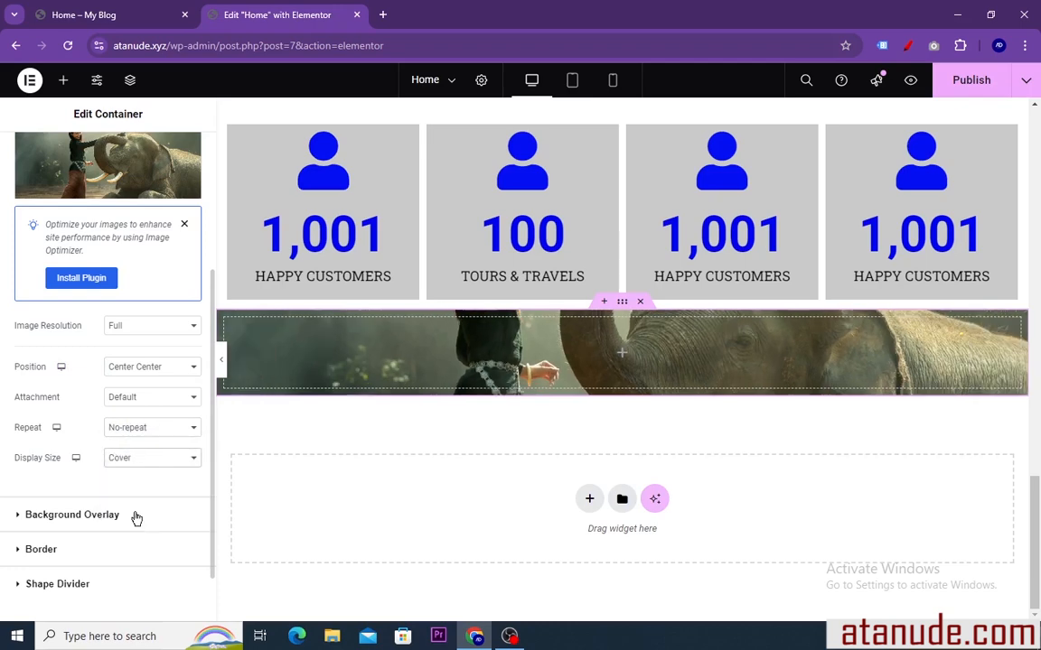
Set the banner container's minimum height to 366 px
scroll(104, 292, "up", 3)
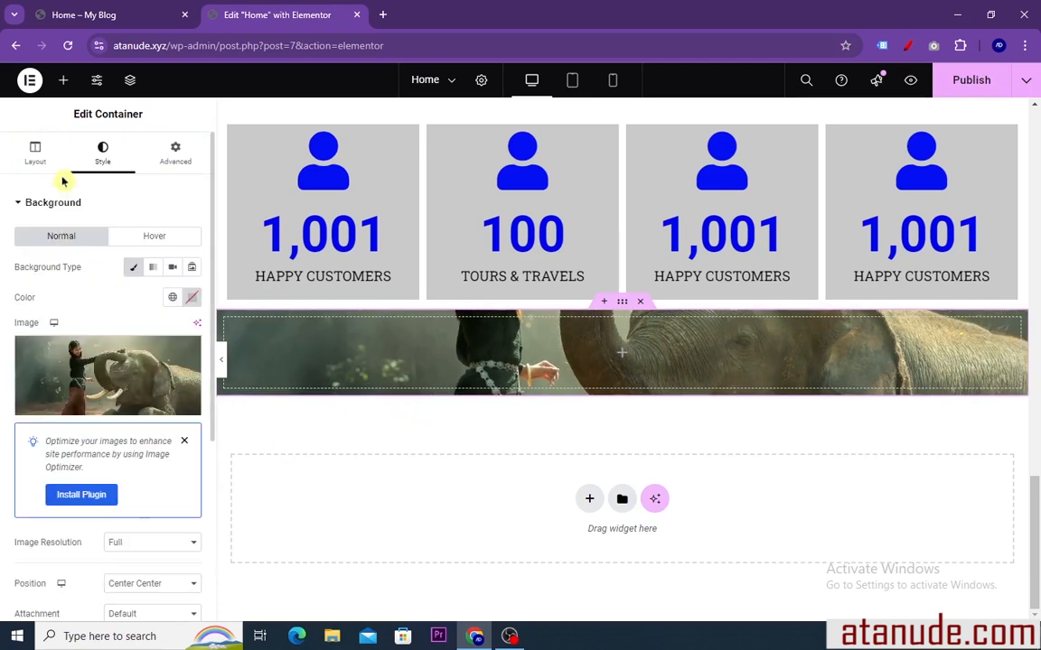
left_click(38, 149)
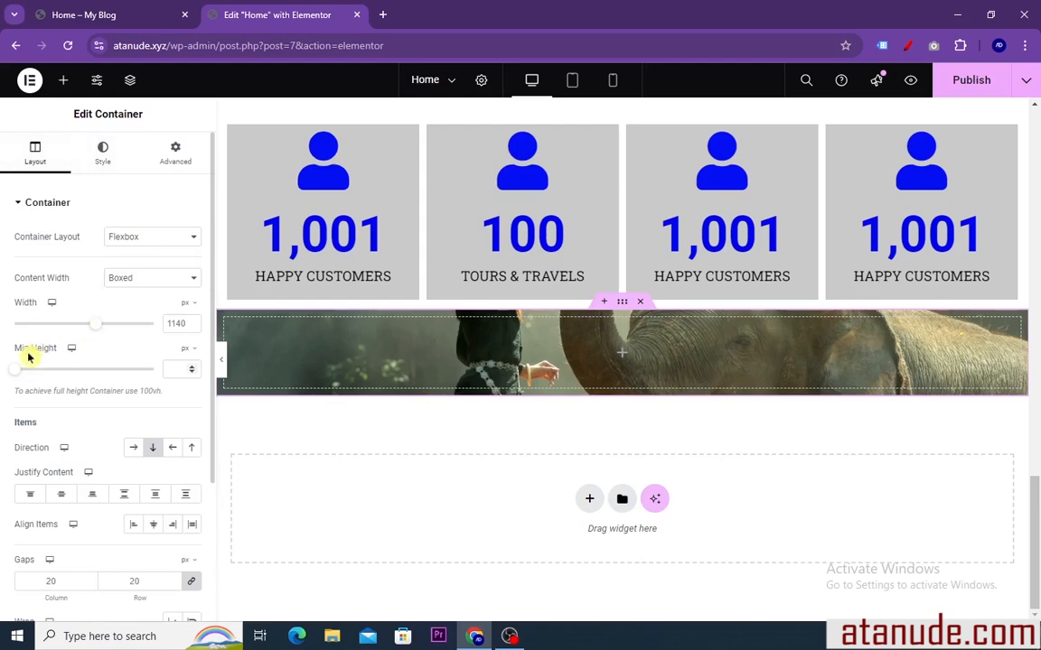
left_click_drag(15, 376, 51, 379)
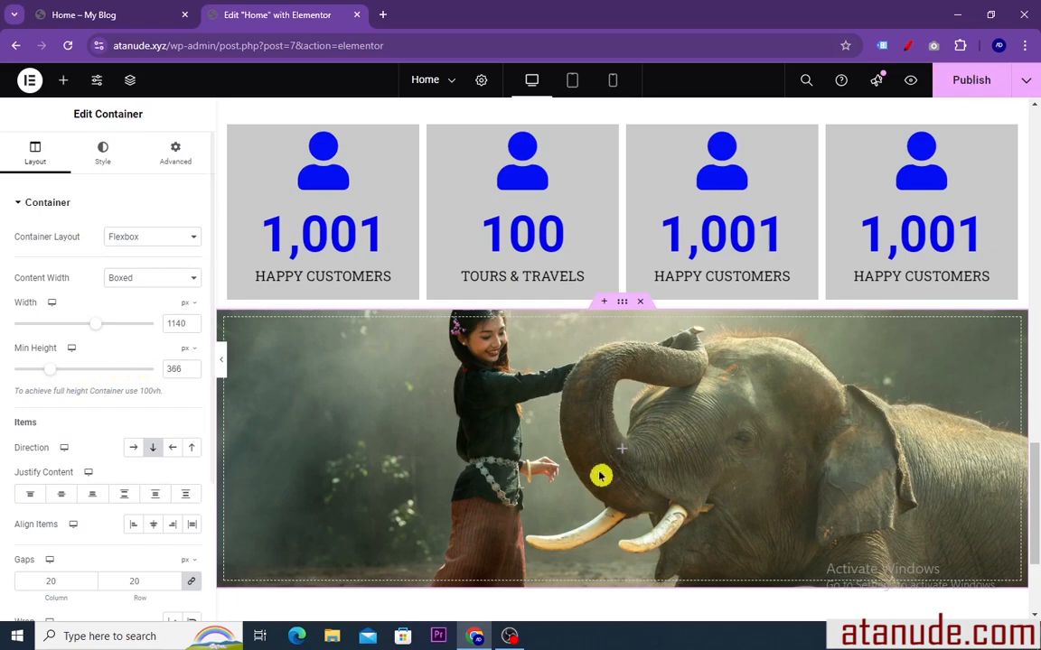
scroll(623, 439, "down", 1)
scroll(622, 439, "up", 2)
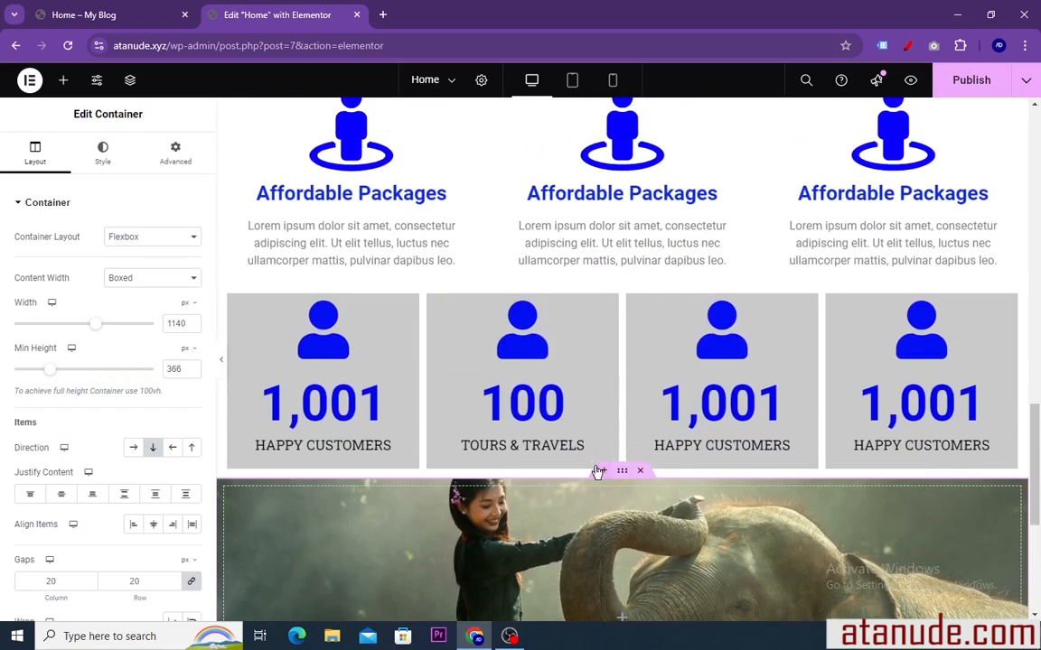
scroll(597, 463, "down", 2)
Copy the banner heading "Atanu Tour & Travels is a reliable tours and travelling agency in Kolkata" from the reference page
left_click(121, 13)
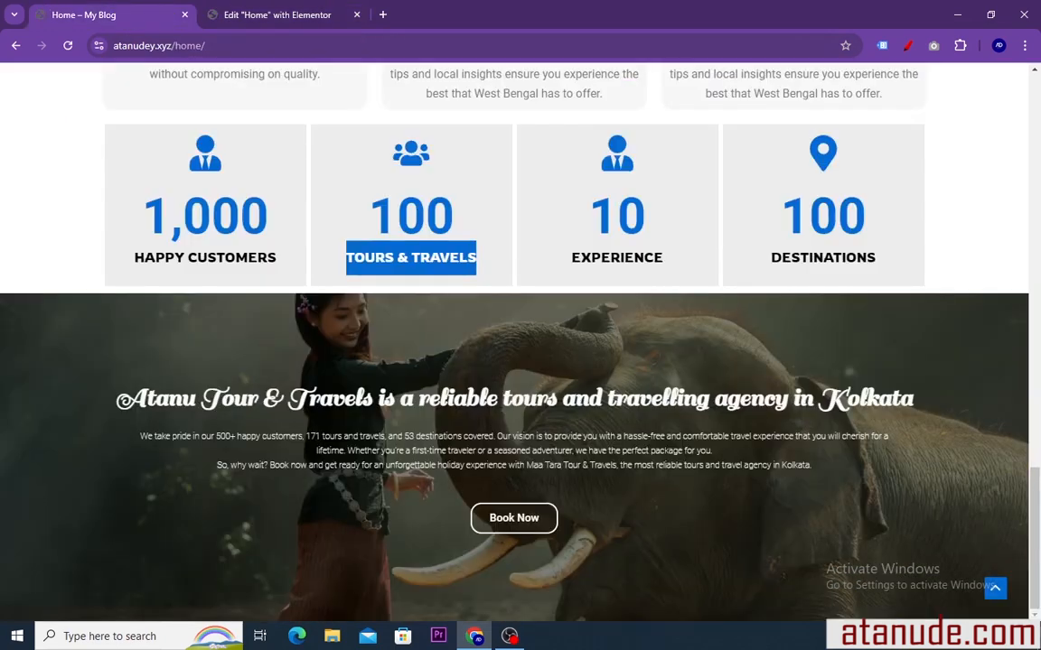
left_click_drag(929, 400, 915, 421)
left_click(915, 421)
triple_click(915, 421)
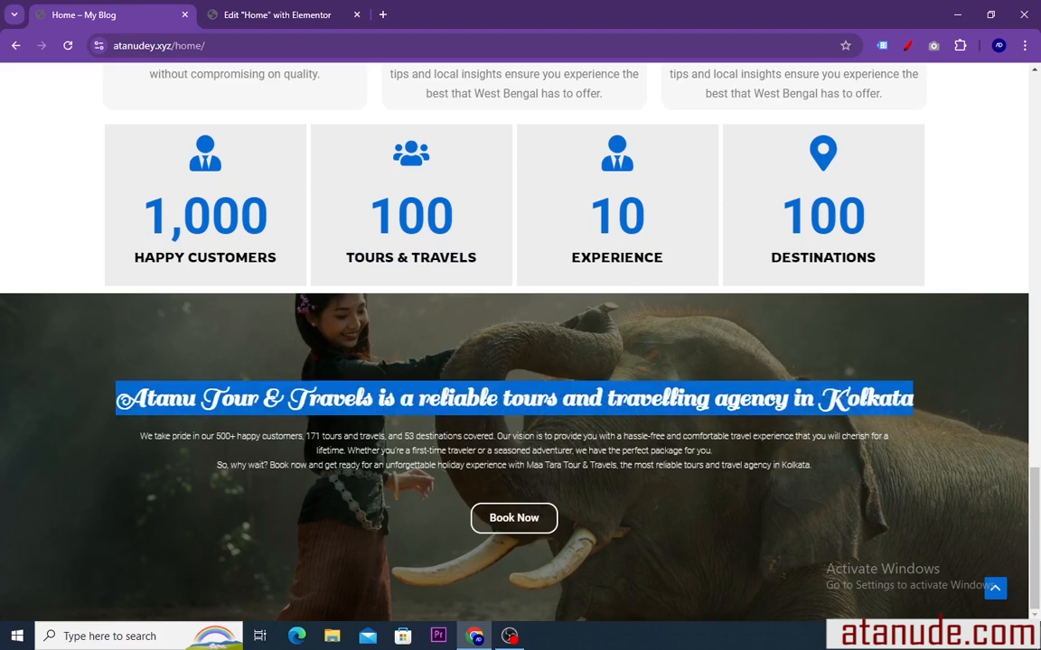
right_click(856, 403)
left_click(570, 414)
Add a Heading widget to the banner container in the editor and replace its placeholder title with the copied heading
left_click(276, 15)
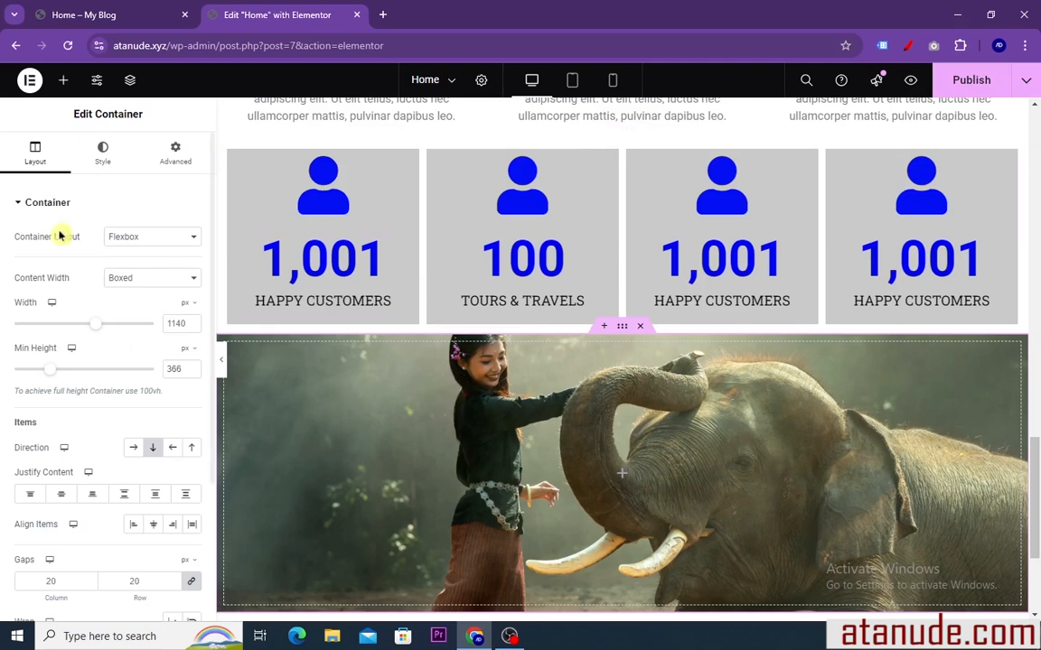
left_click(63, 79)
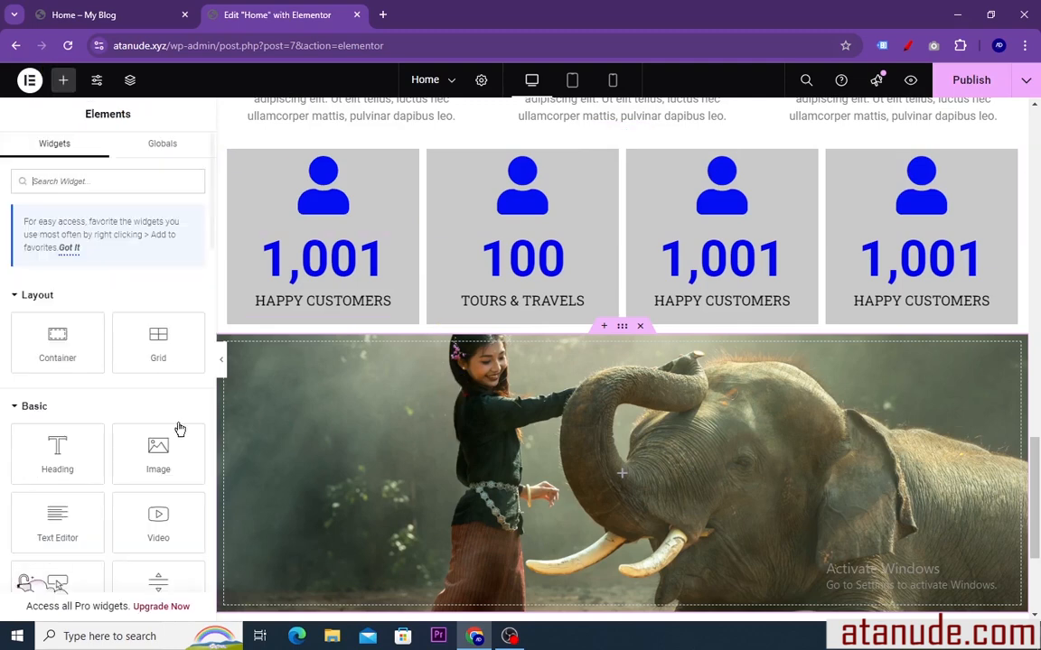
left_click_drag(56, 425, 519, 471)
left_click_drag(124, 254, 9, 260)
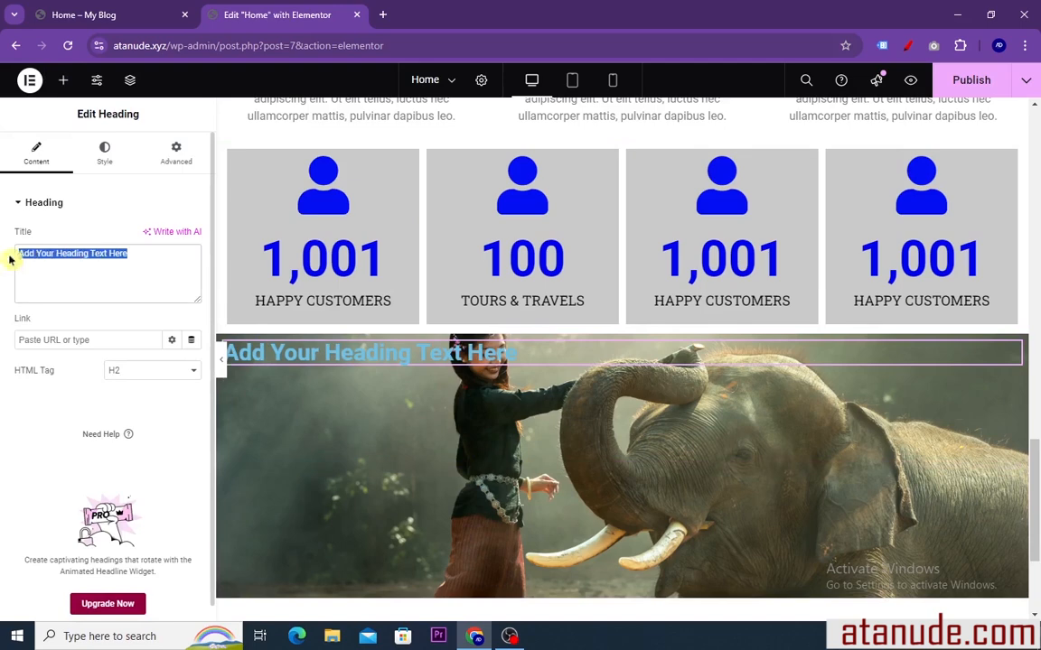
right_click(26, 255)
left_click(49, 360)
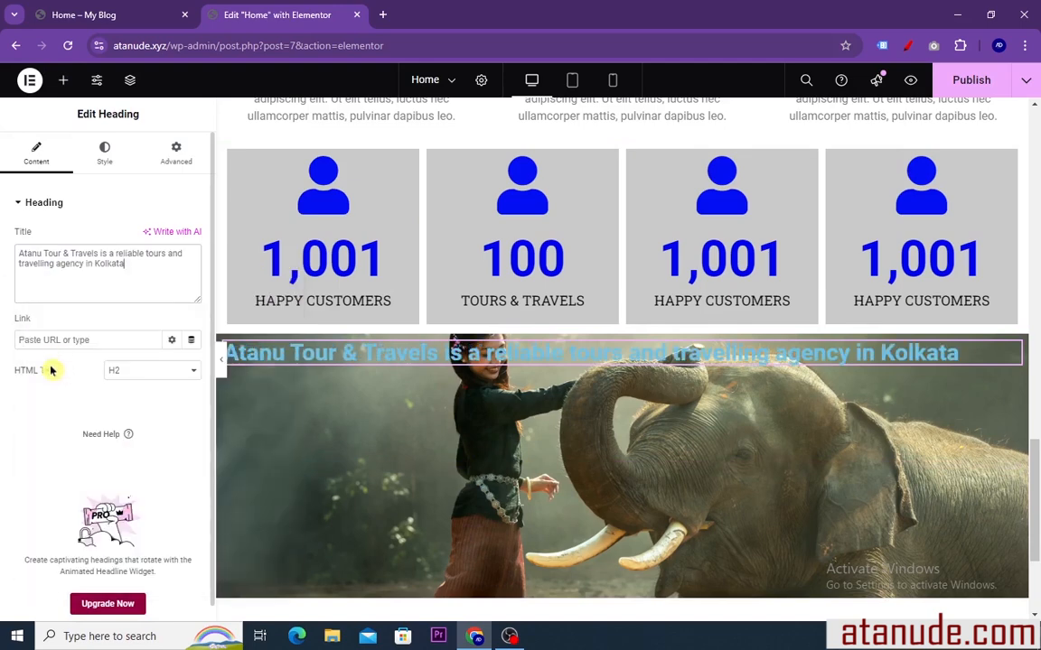
Copy the whole paragraph beneath the banner heading on the reference page, from "We take pride" to "in Kolkata"
left_click(116, 18)
left_click(132, 430)
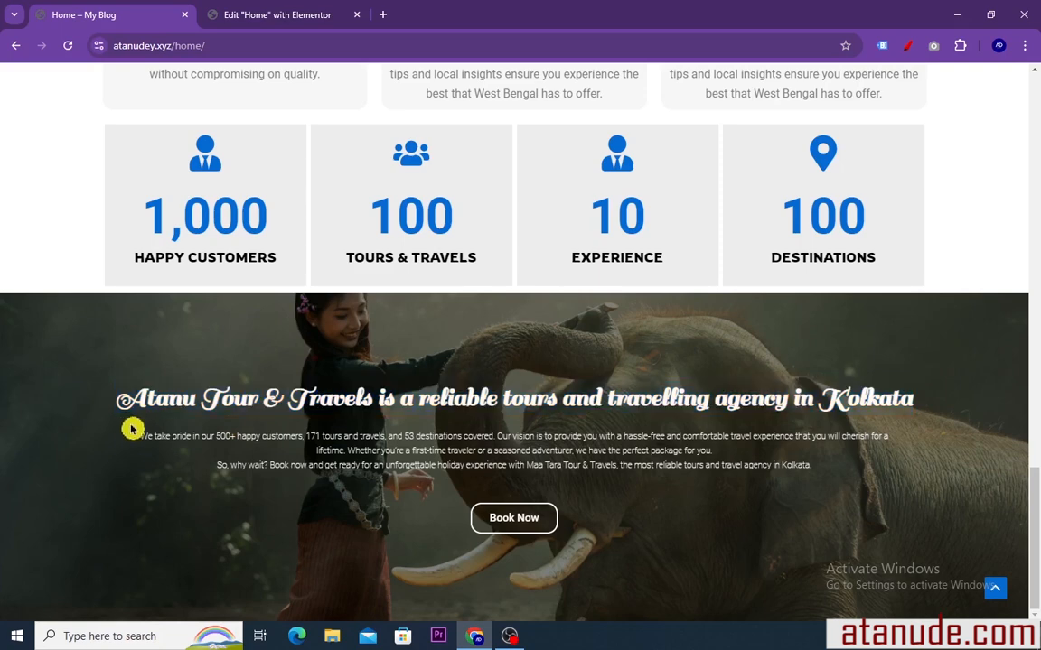
left_click_drag(116, 398, 339, 458)
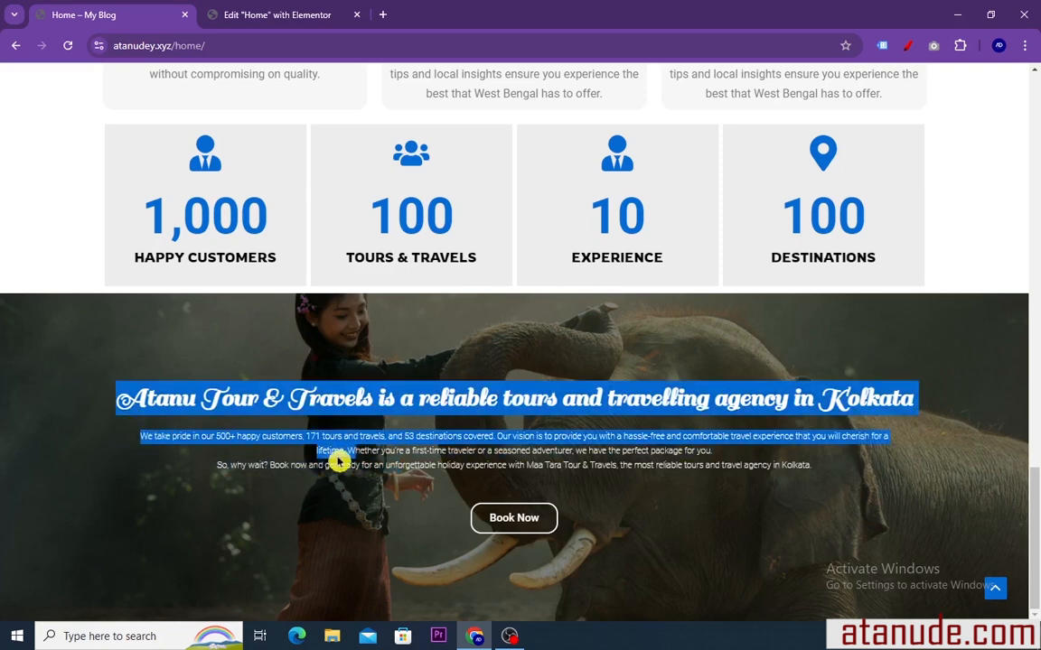
left_click(339, 459)
left_click_drag(141, 436, 825, 492)
right_click(659, 462)
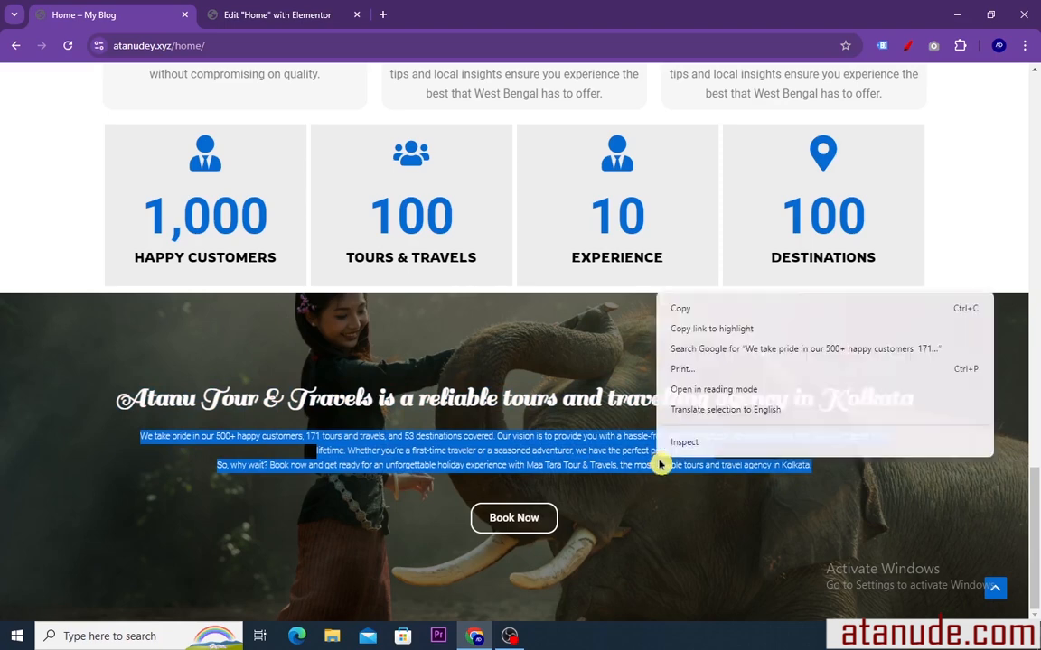
left_click(682, 309)
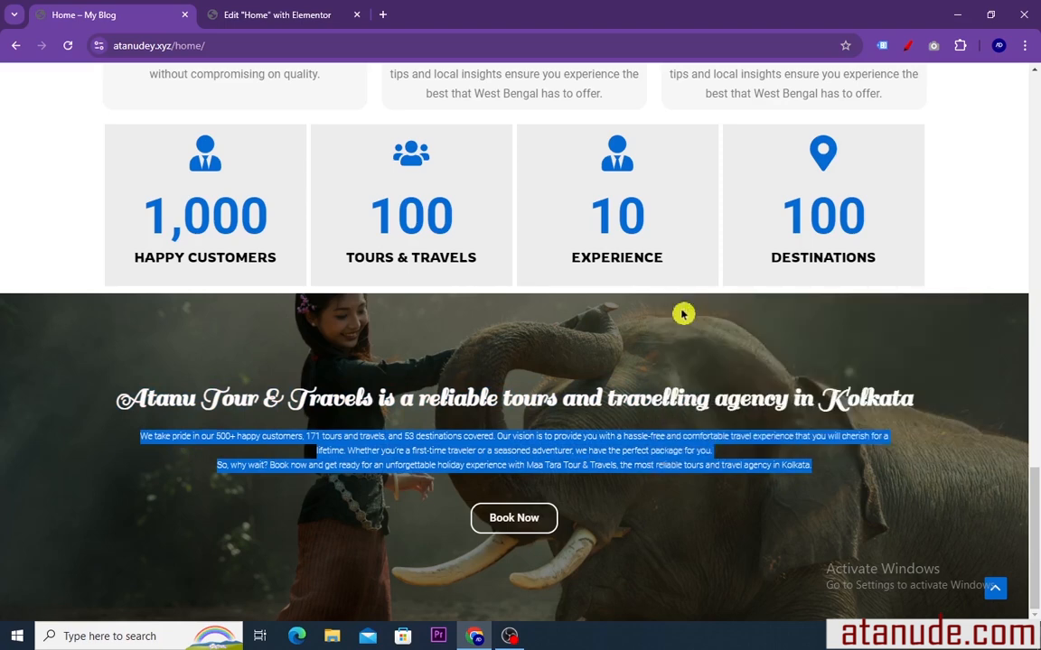
Add a Text Editor widget below the banner heading and replace its placeholder text with the copied paragraph
left_click(269, 15)
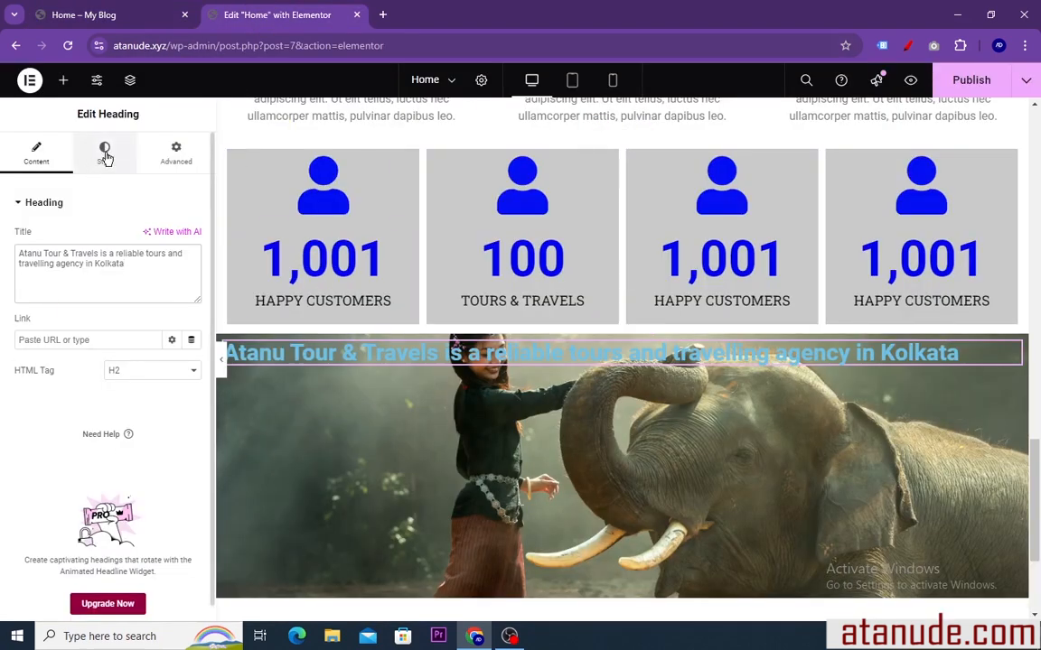
left_click(63, 81)
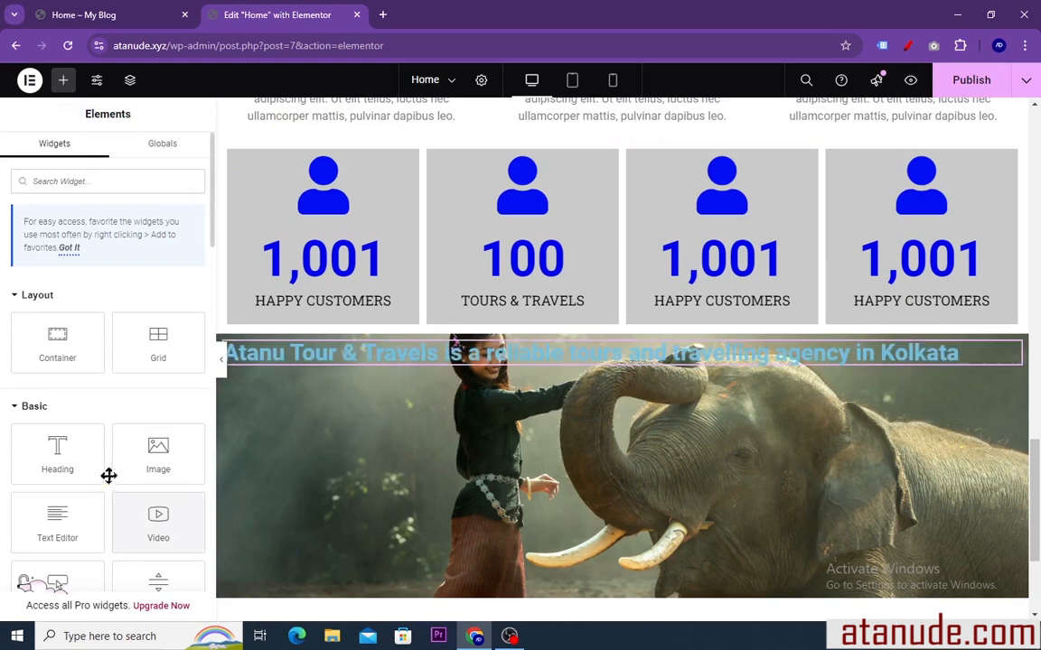
scroll(108, 479, "down", 1)
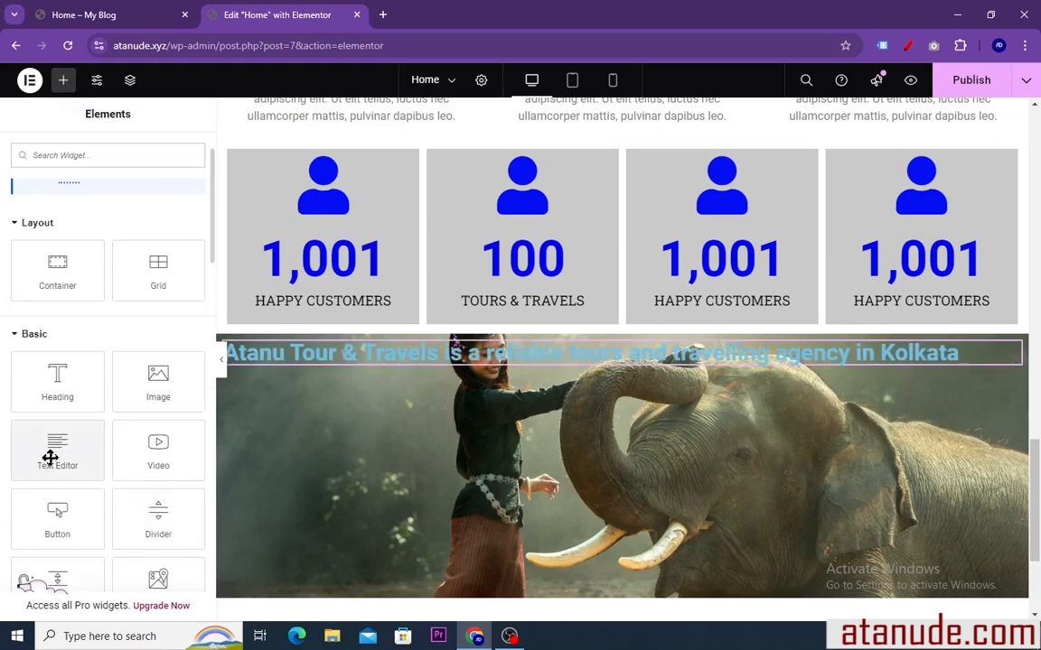
left_click_drag(51, 458, 529, 389)
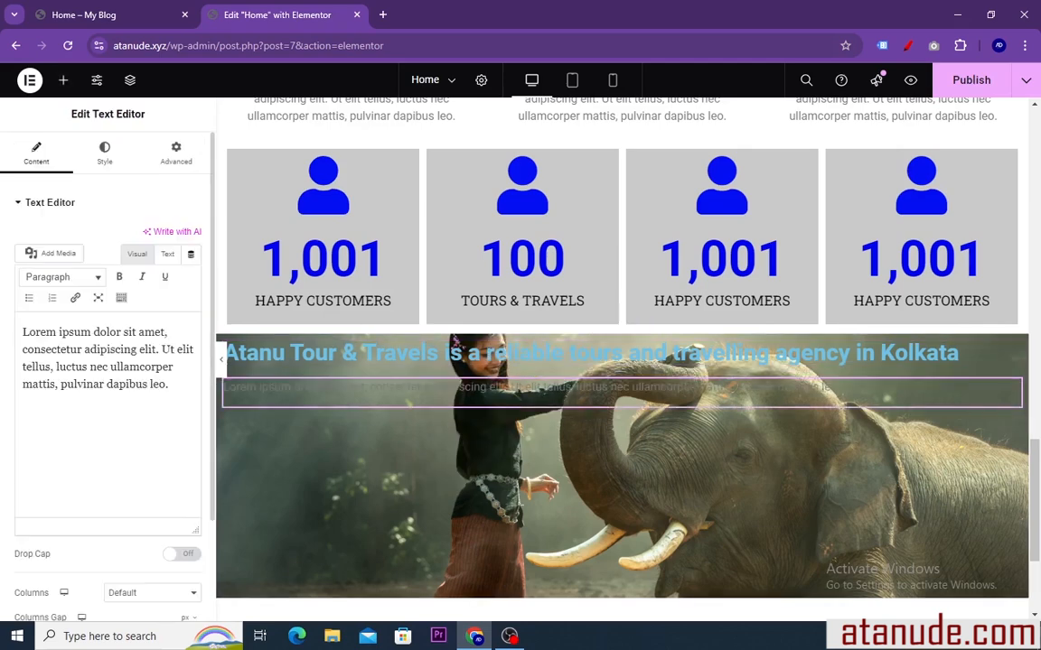
left_click_drag(168, 384, 23, 332)
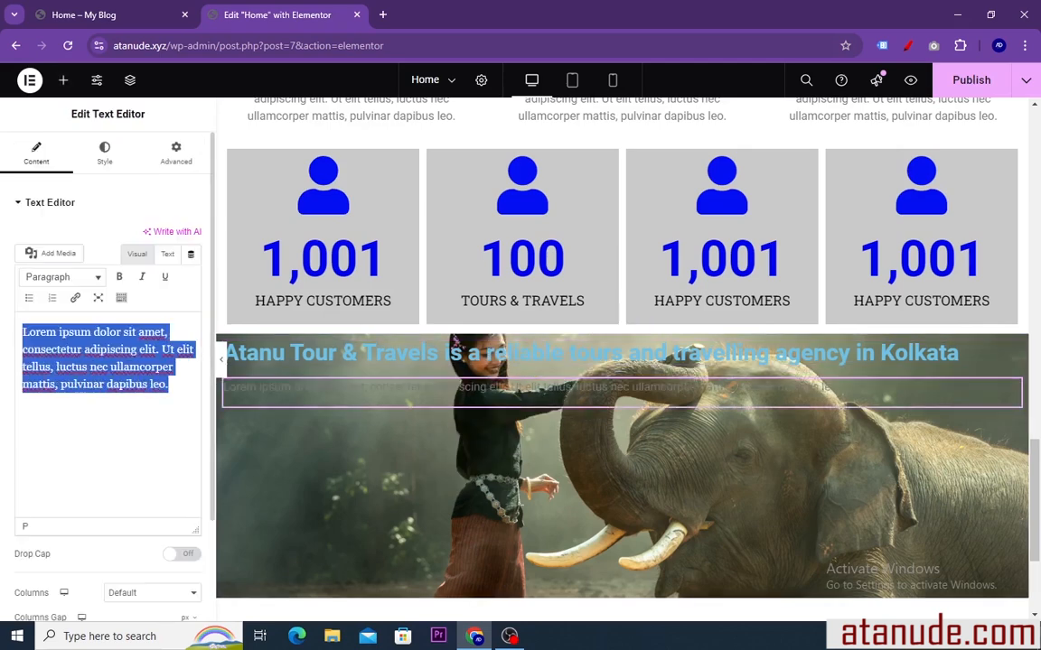
right_click(68, 357)
left_click(100, 160)
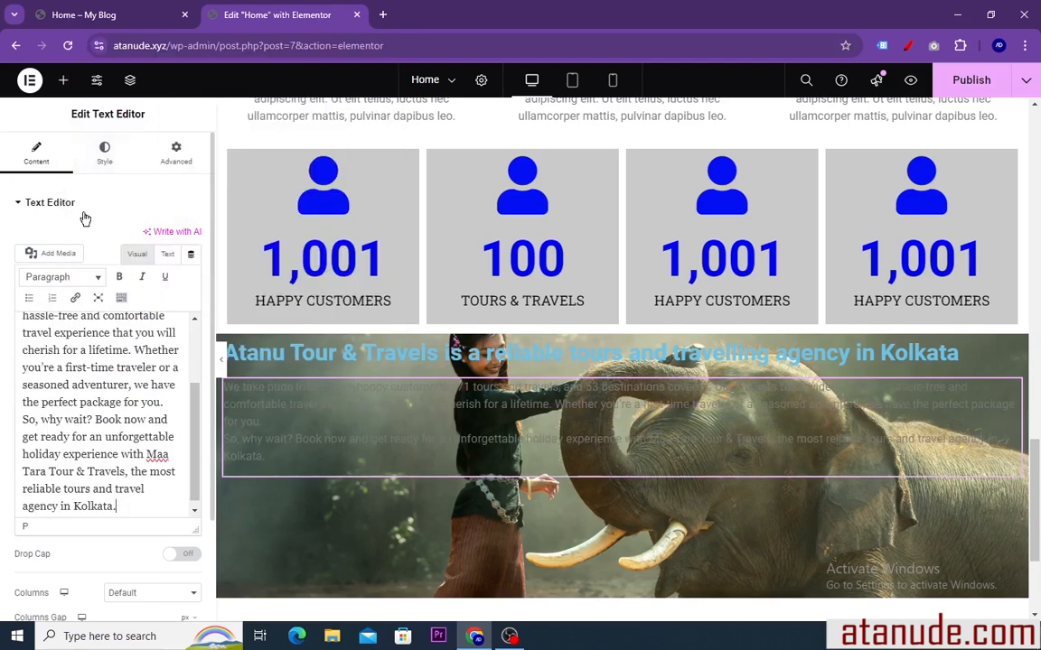
Check the banner on the reference page, then add a Button widget below the paragraph in the editor's elephant banner
left_click(77, 15)
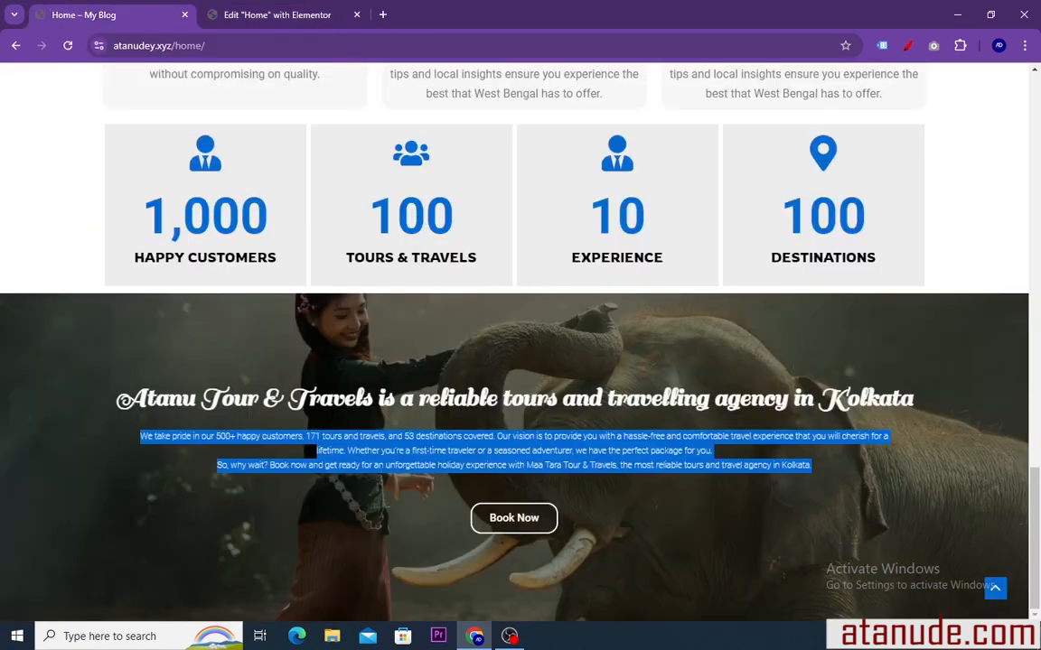
left_click(264, 15)
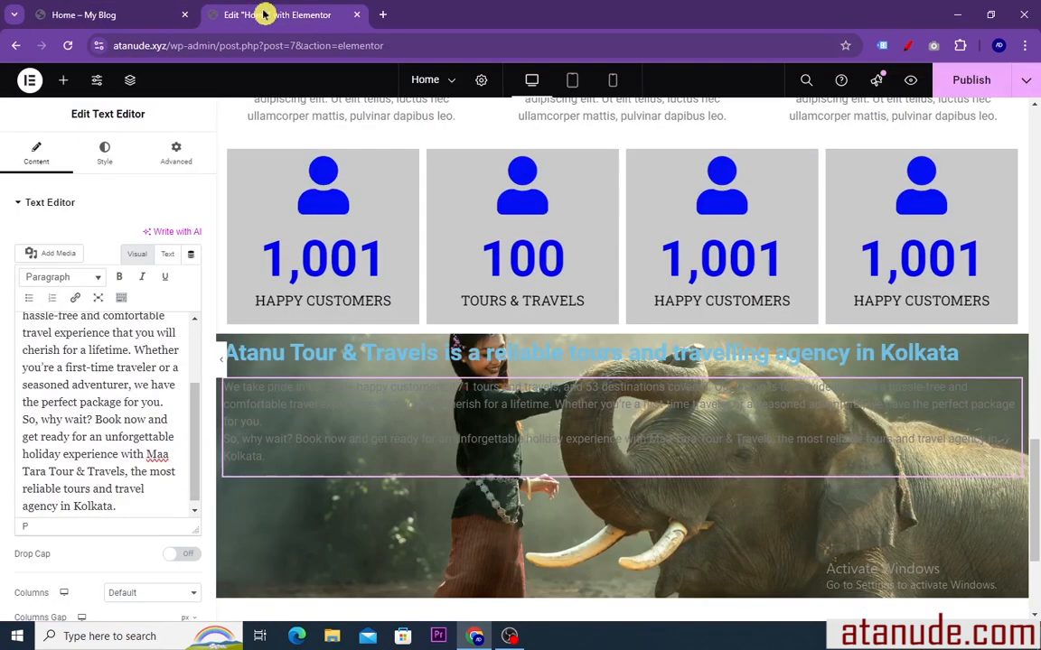
left_click(63, 84)
scroll(93, 438, "down", 3)
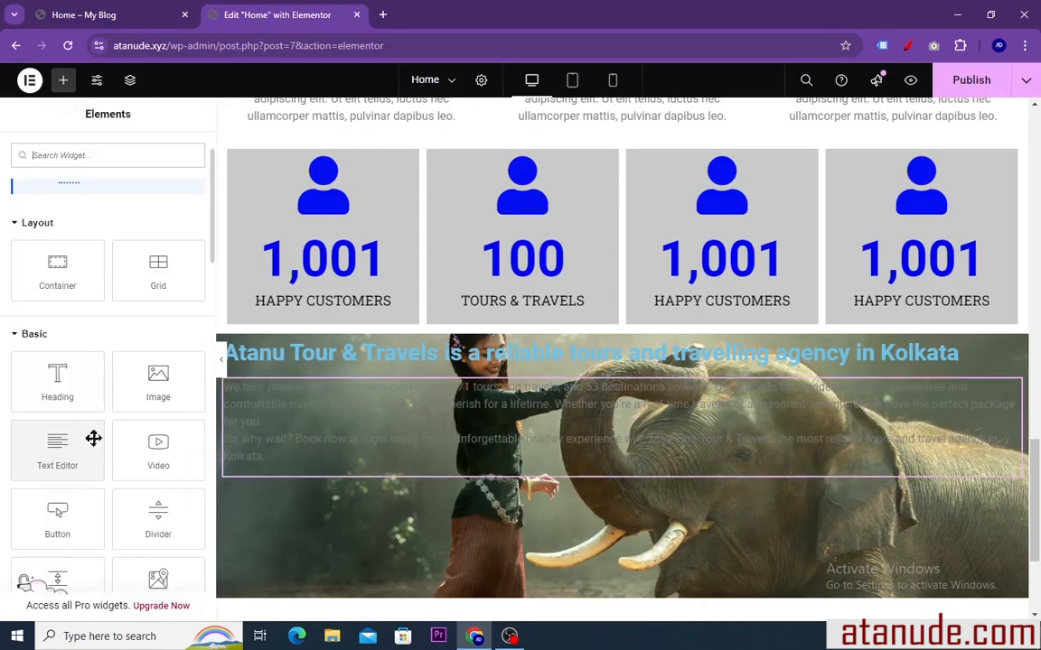
left_click_drag(51, 380, 523, 481)
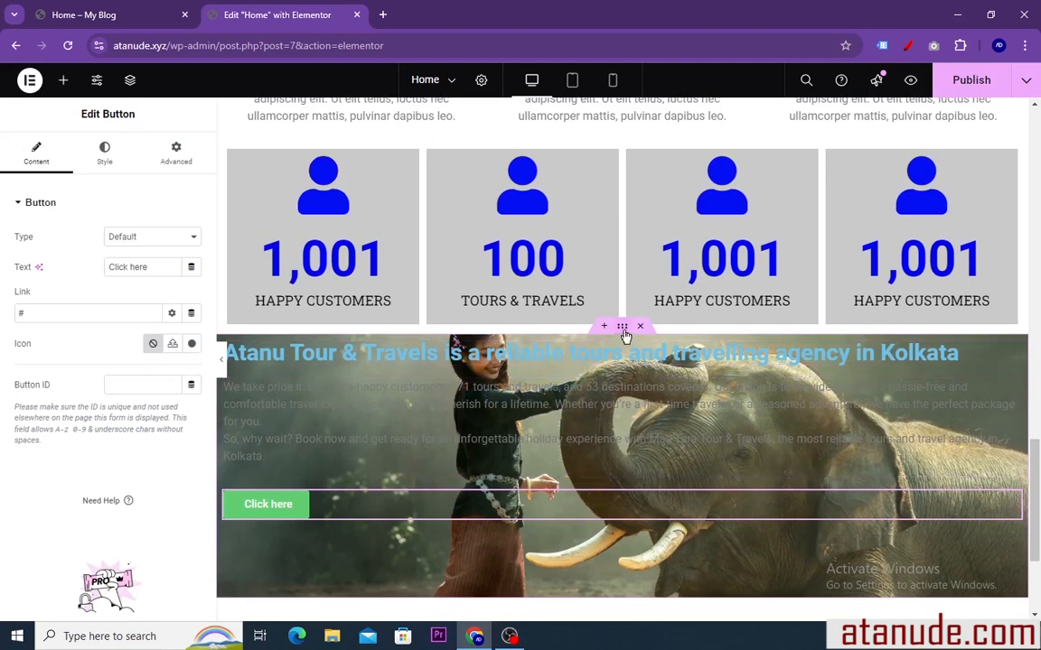
Set the elephant banner container's Justify Content to Center
left_click(621, 330)
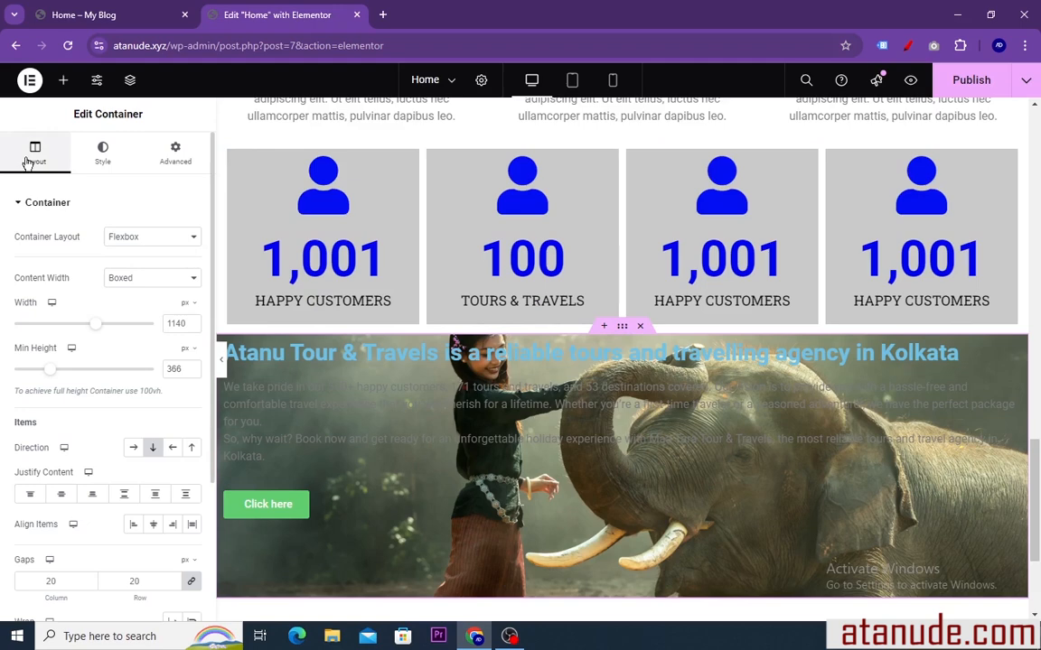
scroll(47, 437, "down", 2)
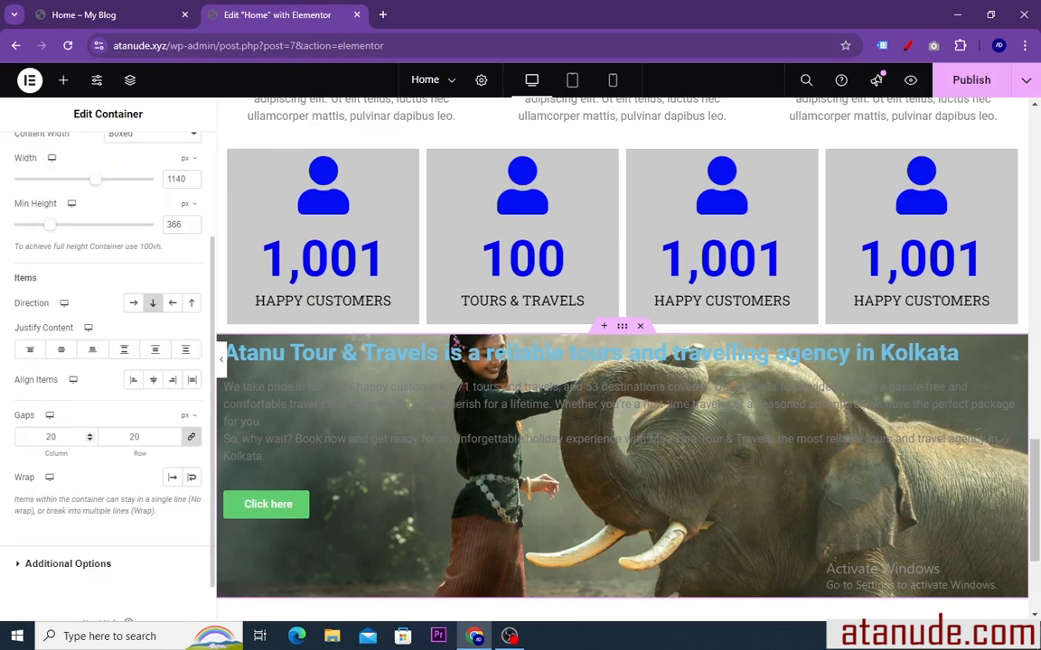
left_click(63, 352)
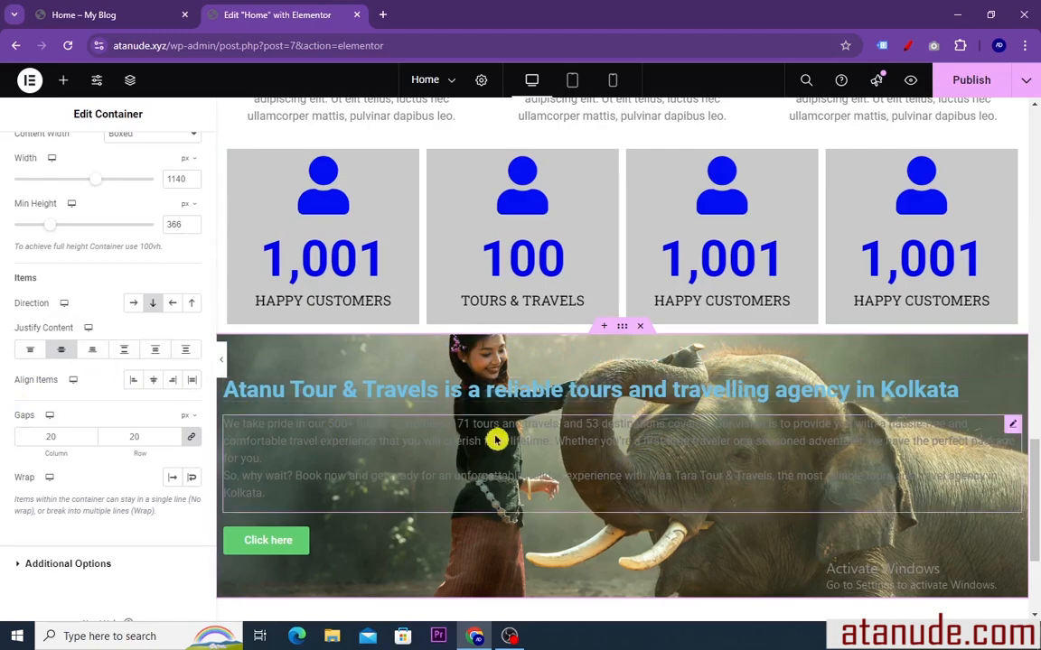
Copy the hero heading "Best Tour & Travel Agency in Kolkata" and paste its style onto the elephant banner's heading
scroll(599, 225, "up", 10)
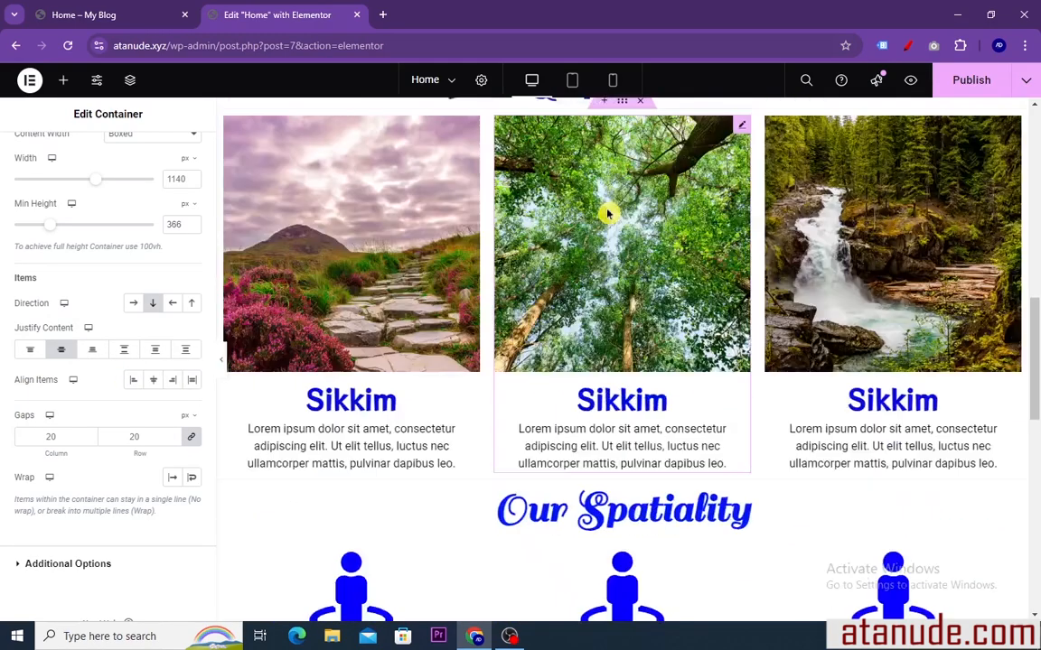
scroll(601, 208, "up", 2)
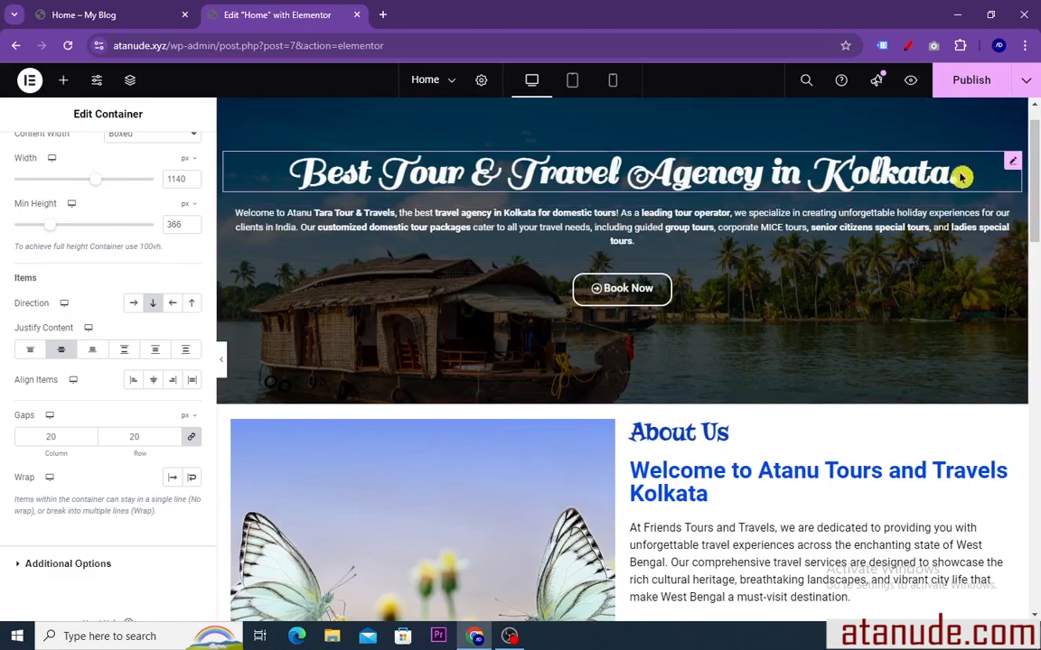
right_click(1010, 169)
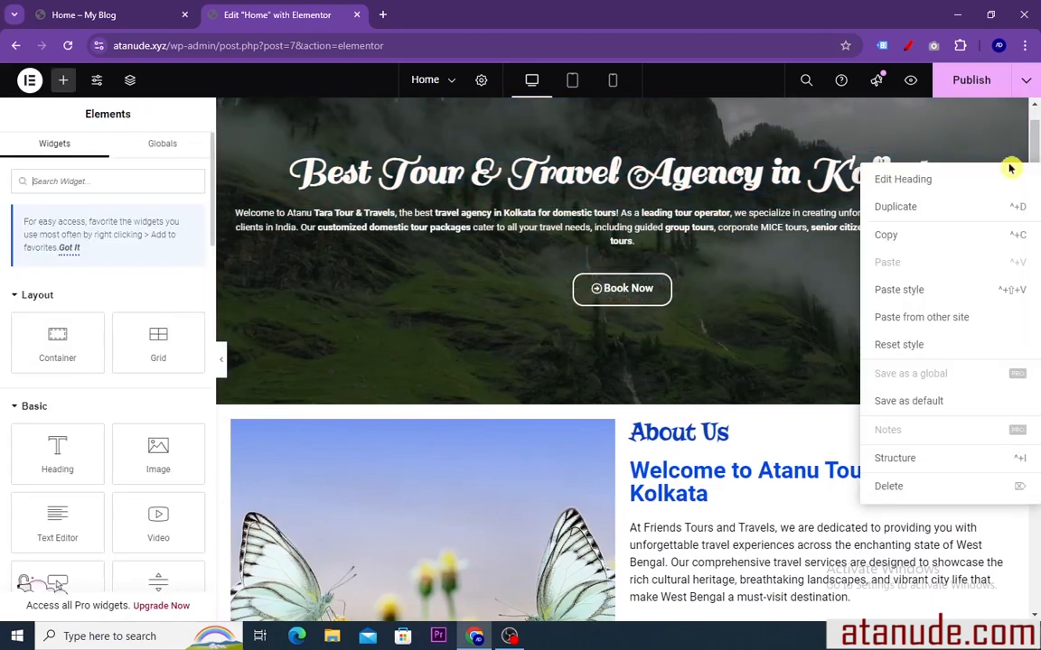
left_click(897, 241)
scroll(683, 226, "down", 12)
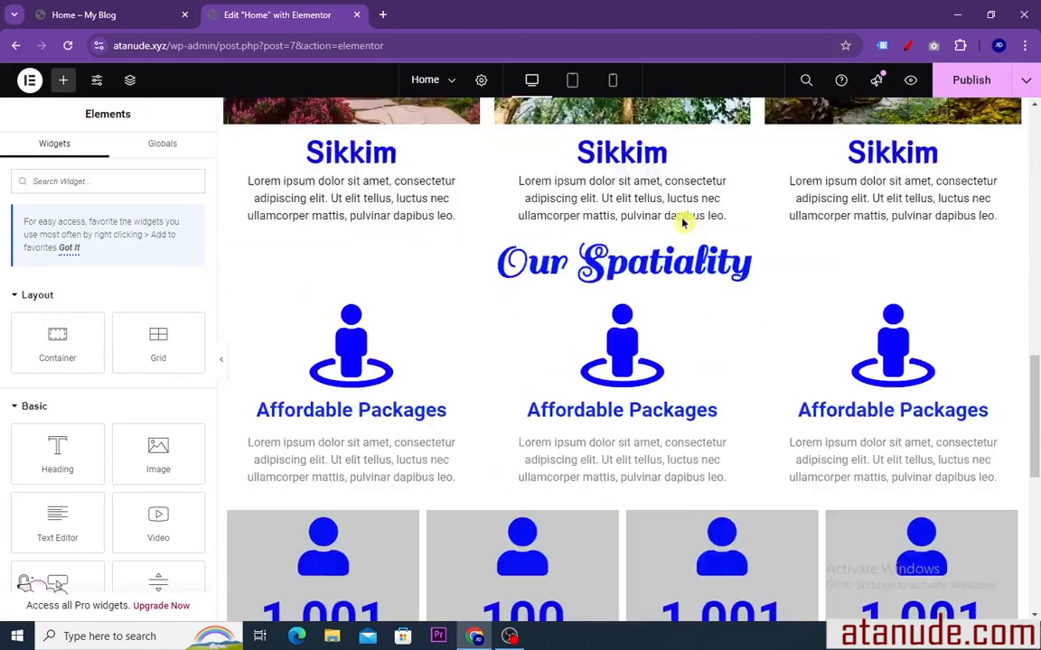
scroll(684, 224, "down", 2)
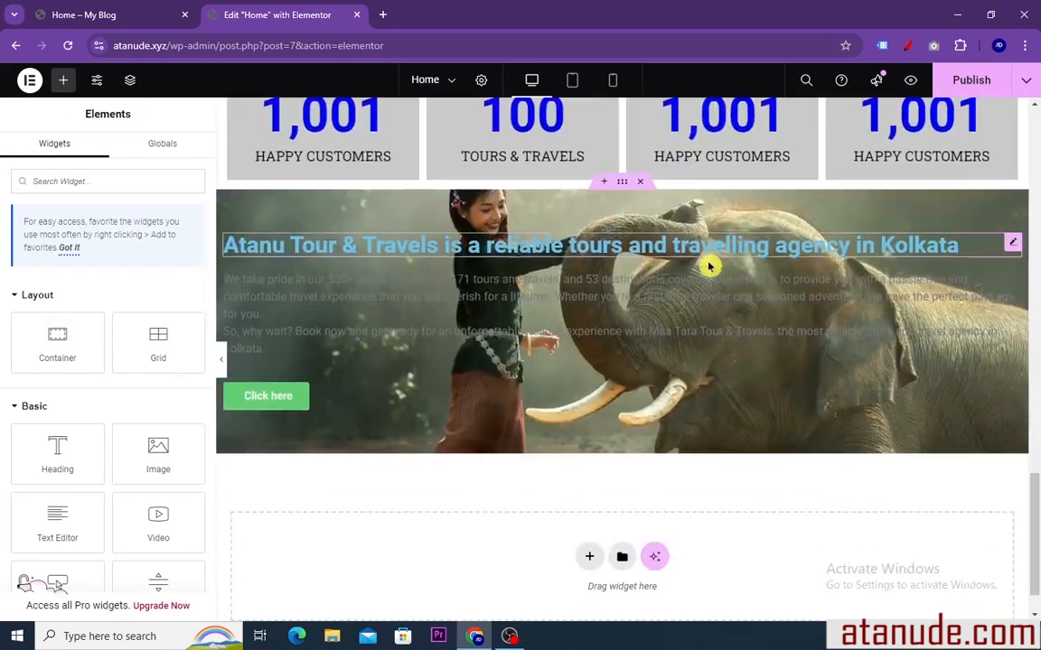
right_click(809, 245)
left_click(844, 367)
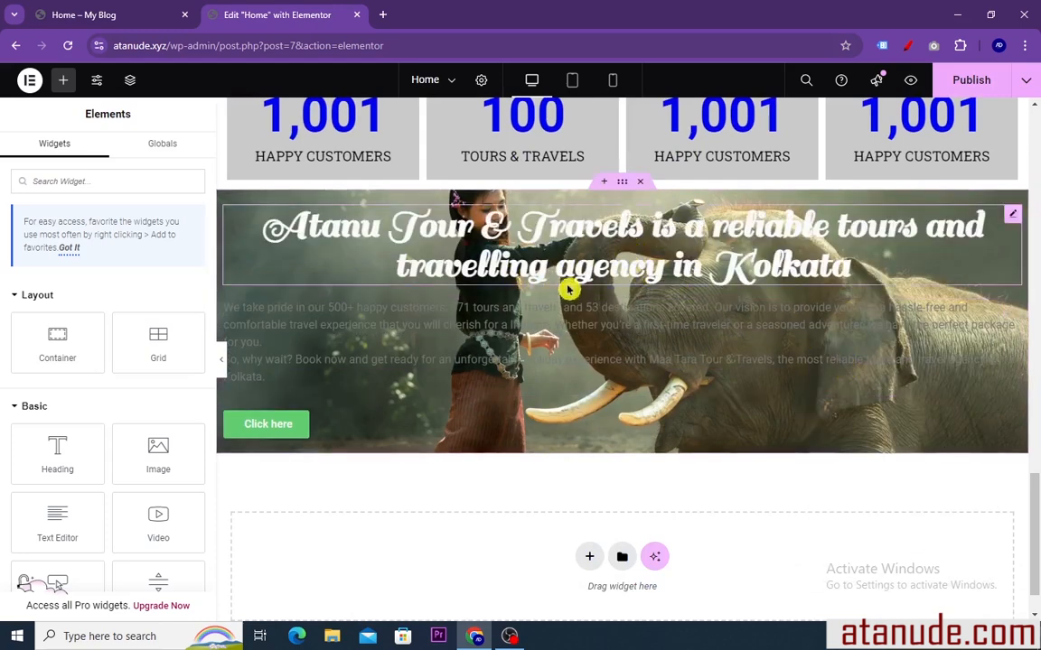
Reduce the elephant banner heading's font size to 36 px
left_click(1005, 223)
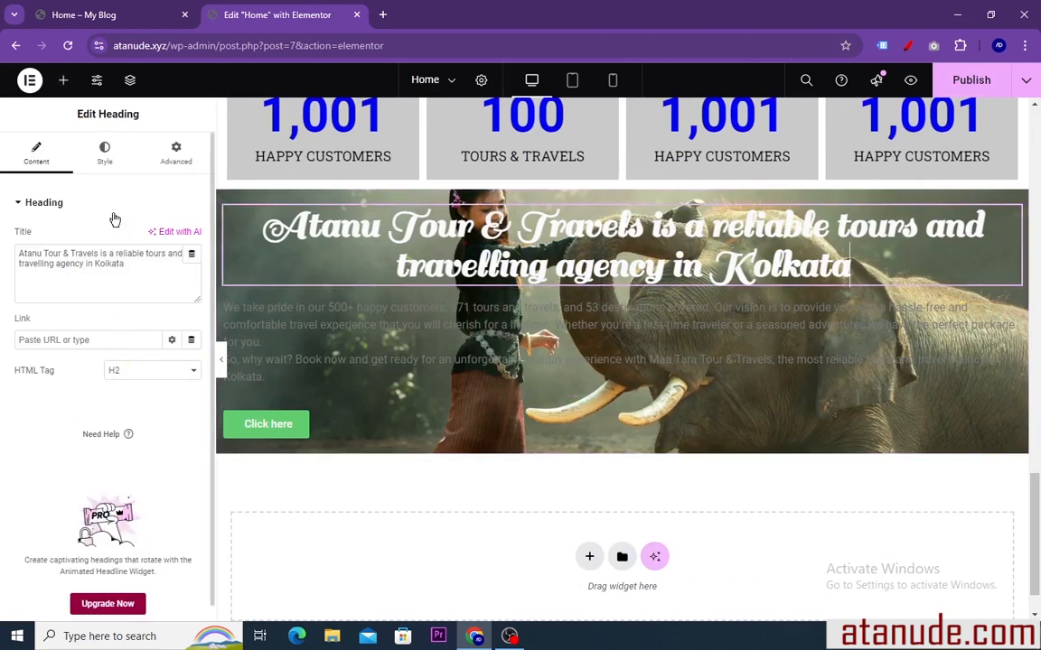
left_click(105, 151)
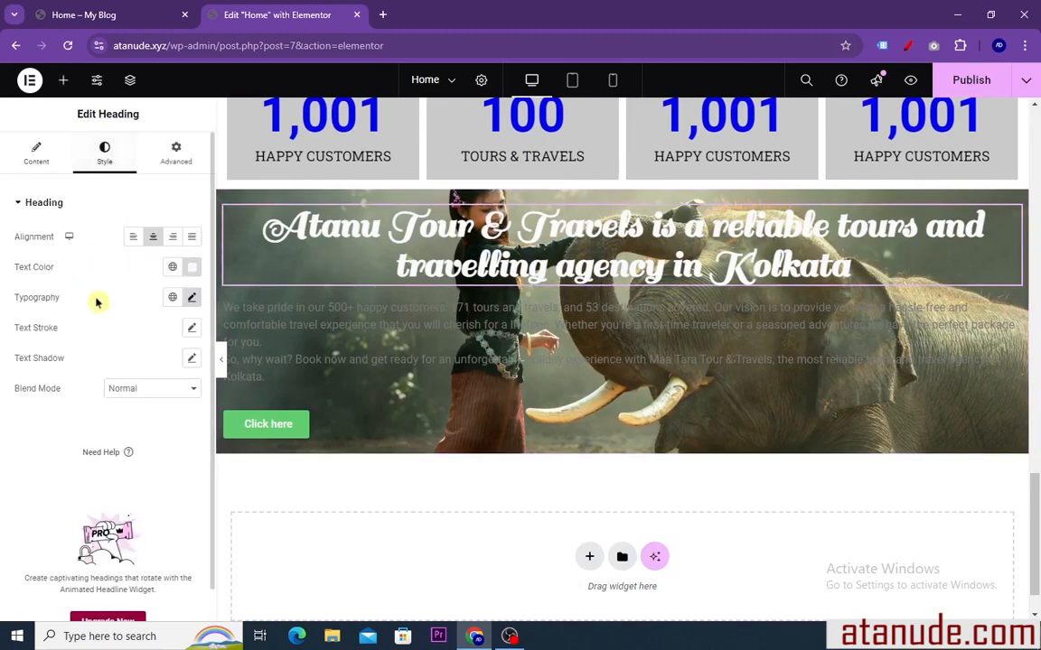
left_click(193, 298)
mouse_move(56, 414)
left_mouse_down()
mouse_move(41, 402)
mouse_move(50, 420)
left_mouse_up()
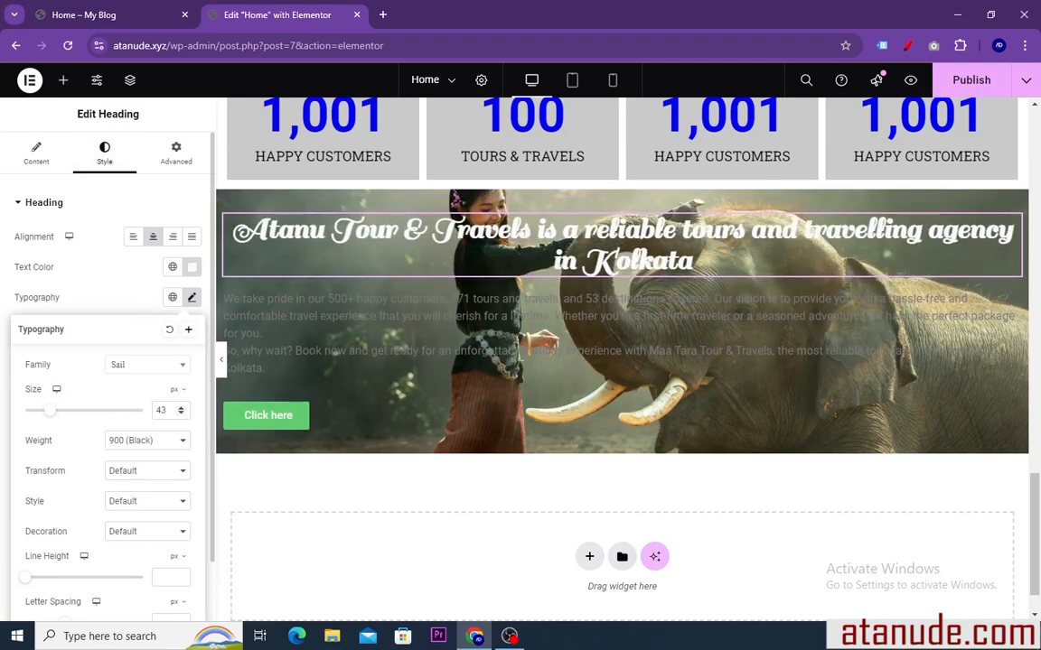
left_click(181, 416)
left_click(181, 416)
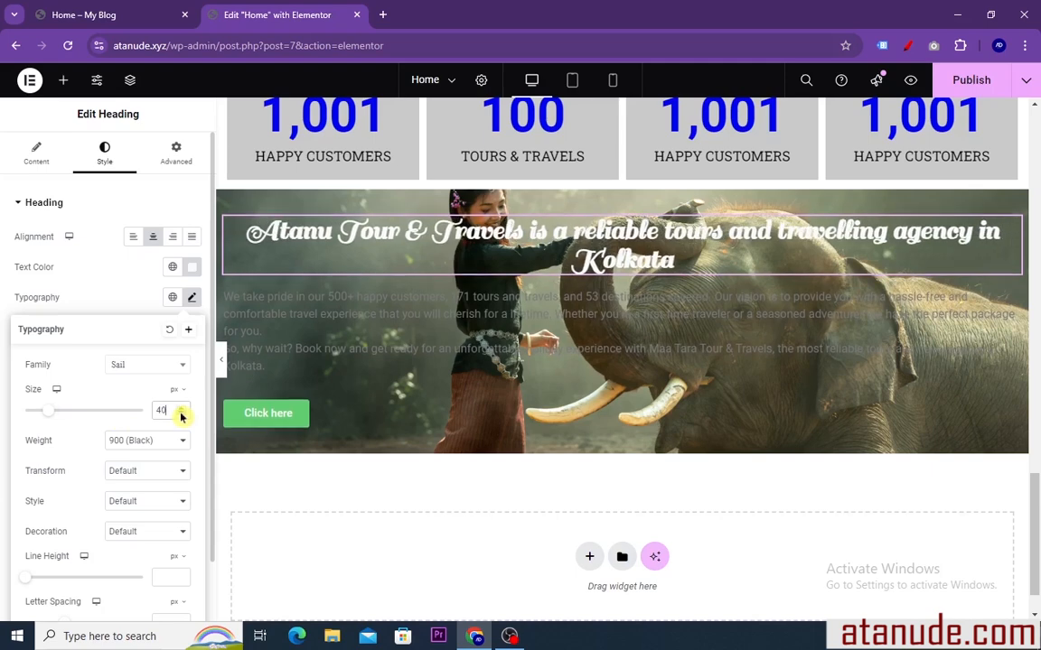
left_click(181, 415)
left_click(180, 415)
left_click(181, 416)
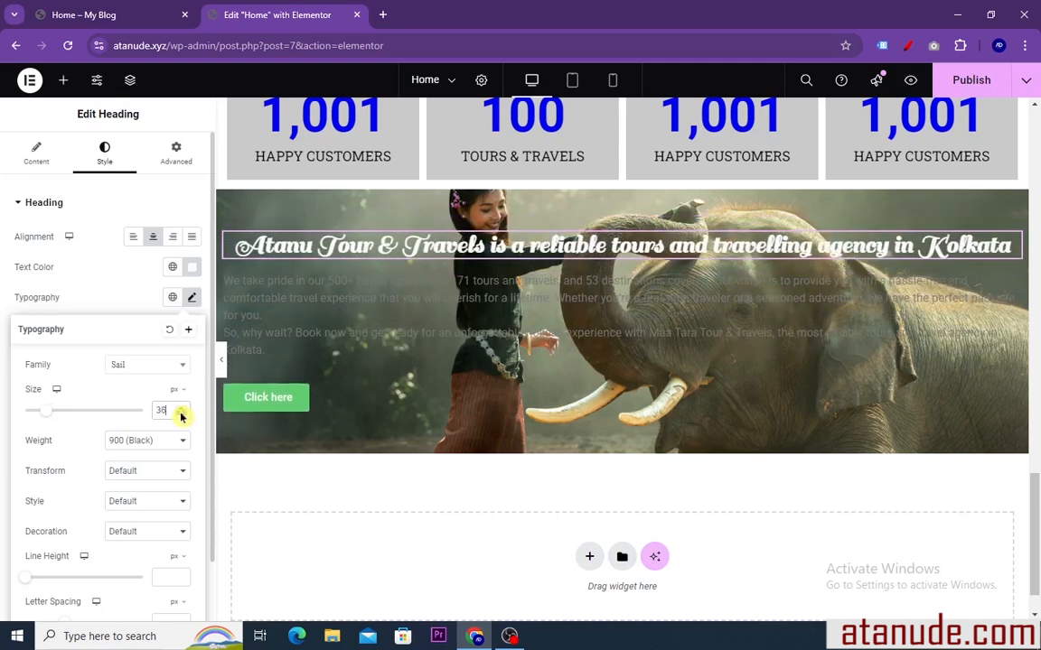
Set the text color of the elephant banner's paragraph to white, #FFFFFF
left_click(503, 342)
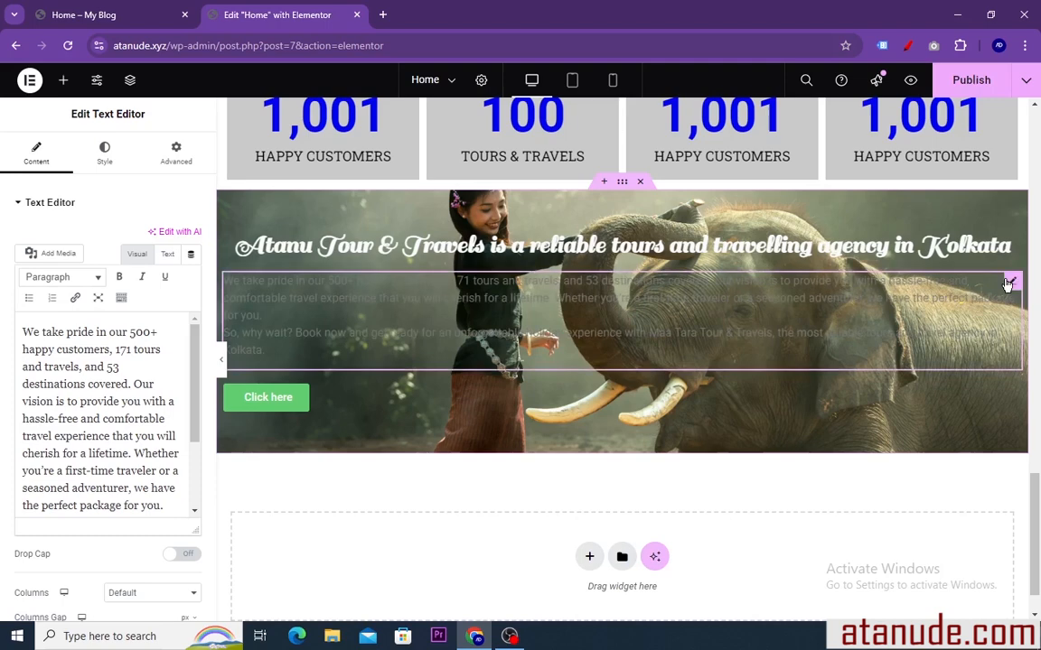
left_click(104, 152)
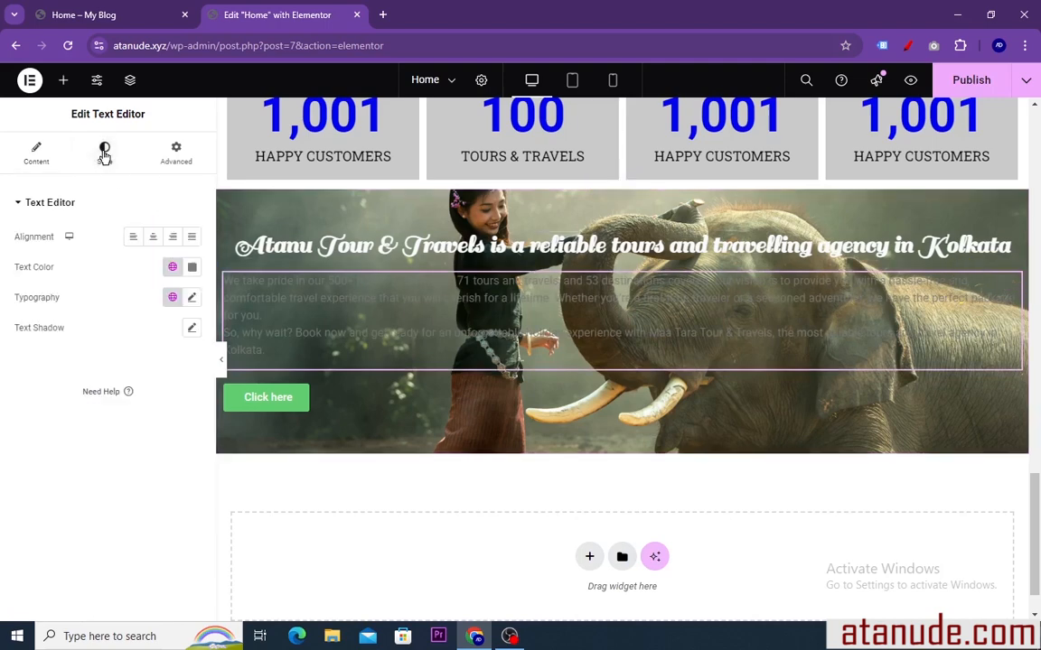
left_click(193, 268)
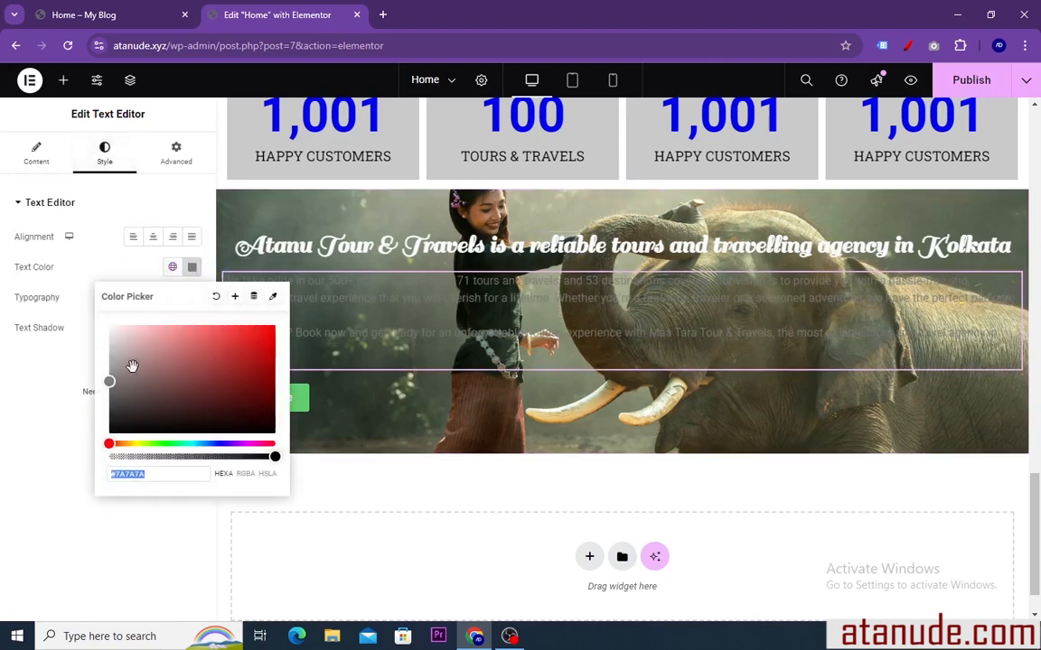
left_click_drag(108, 385, 108, 324)
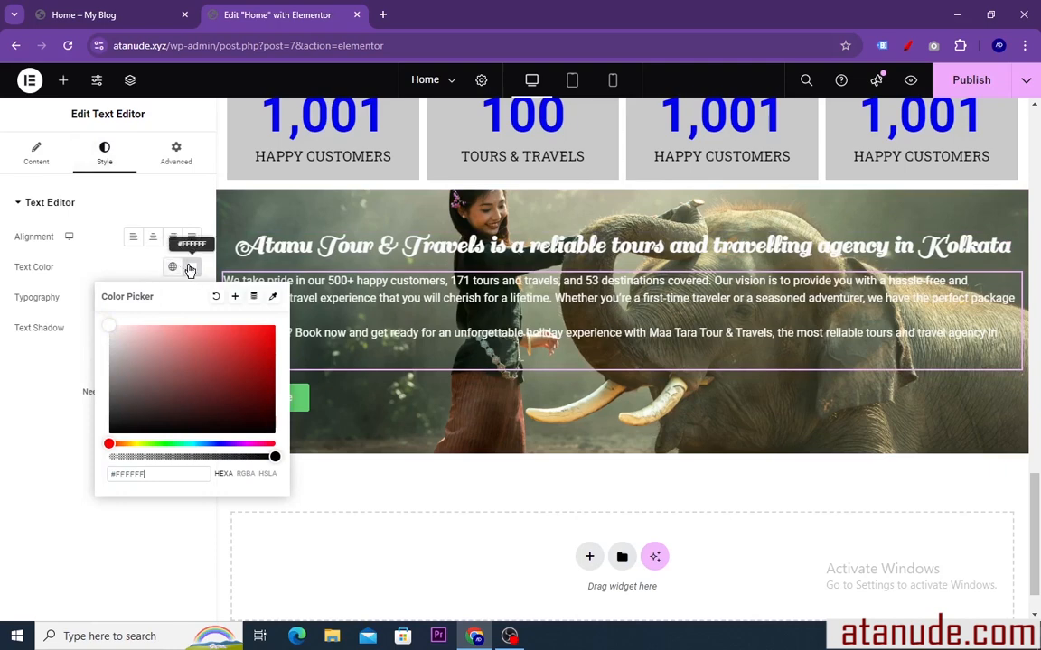
left_click(192, 269)
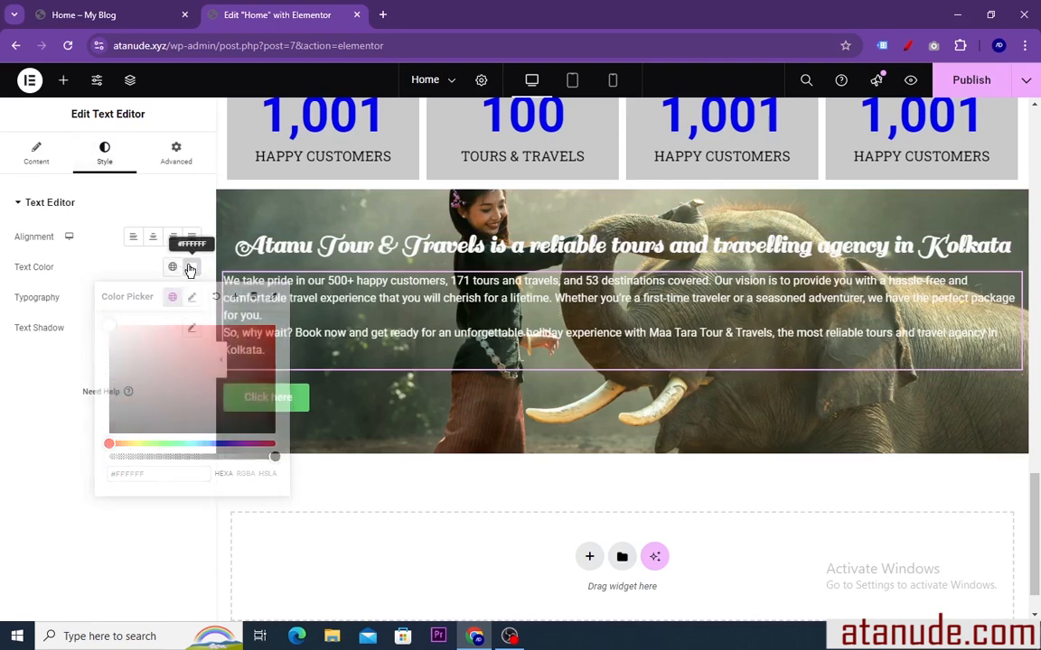
Center the banner's "Click here" button and make its background color fully transparent (#61CE7000)
left_click(405, 407)
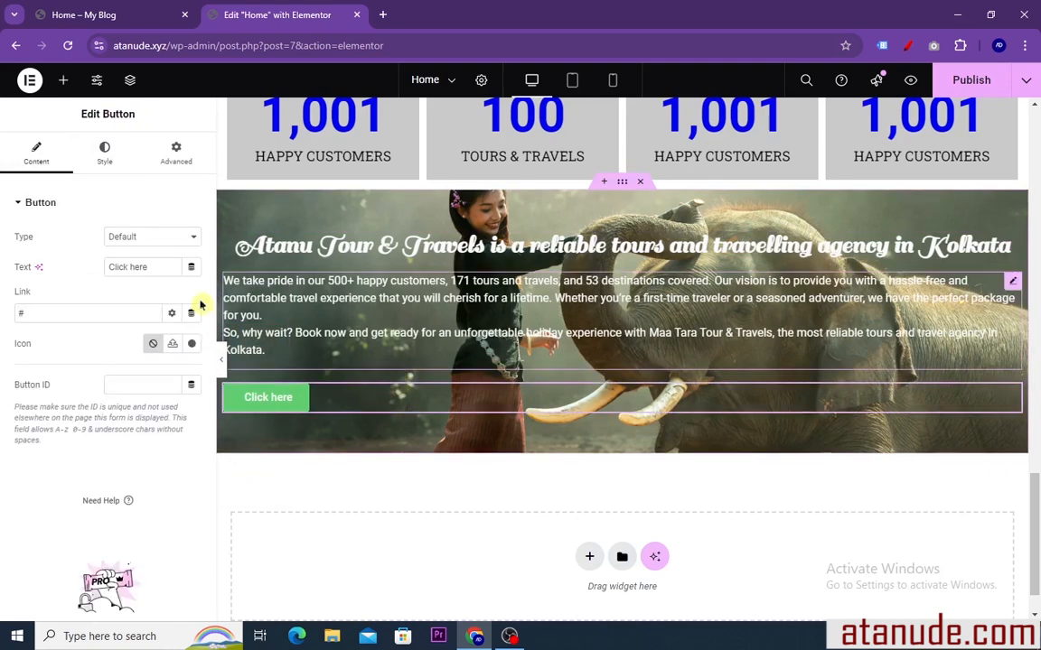
left_click(104, 155)
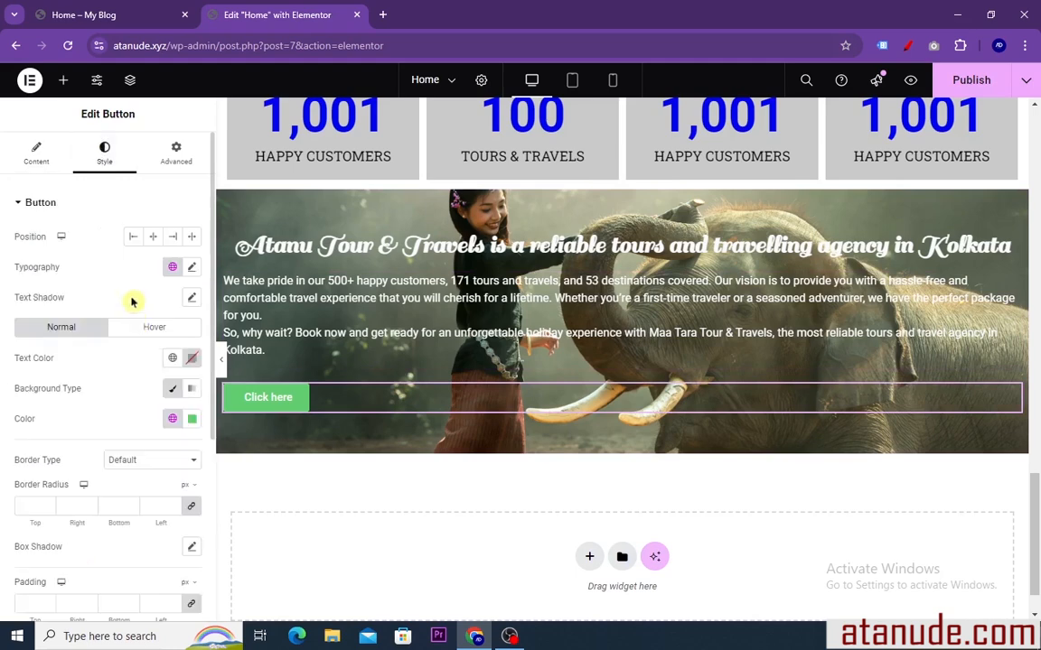
left_click(153, 237)
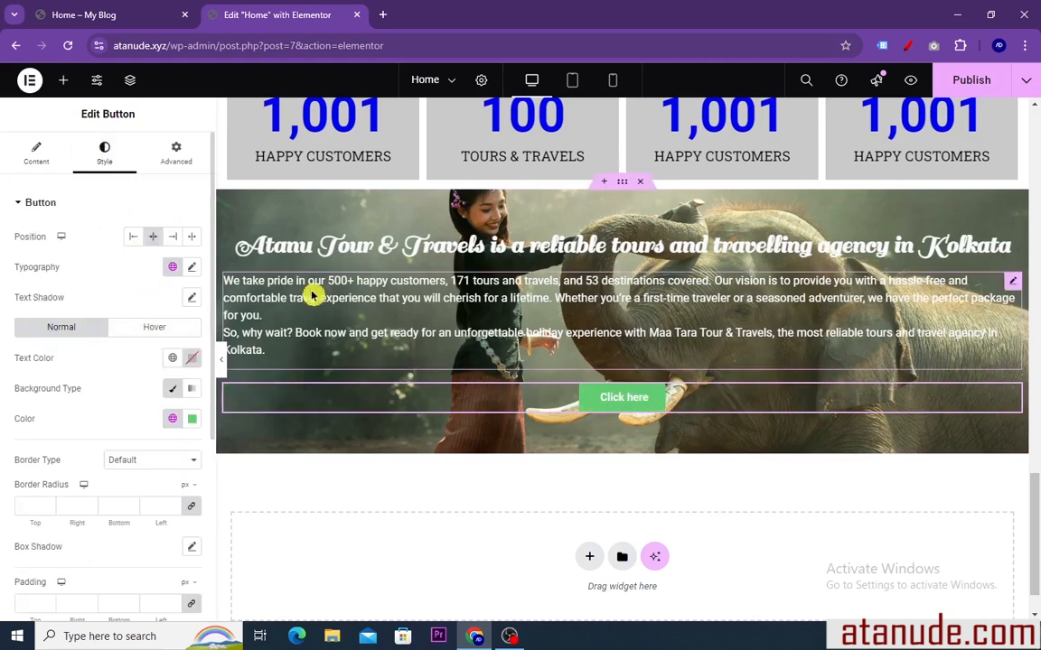
left_click(191, 420)
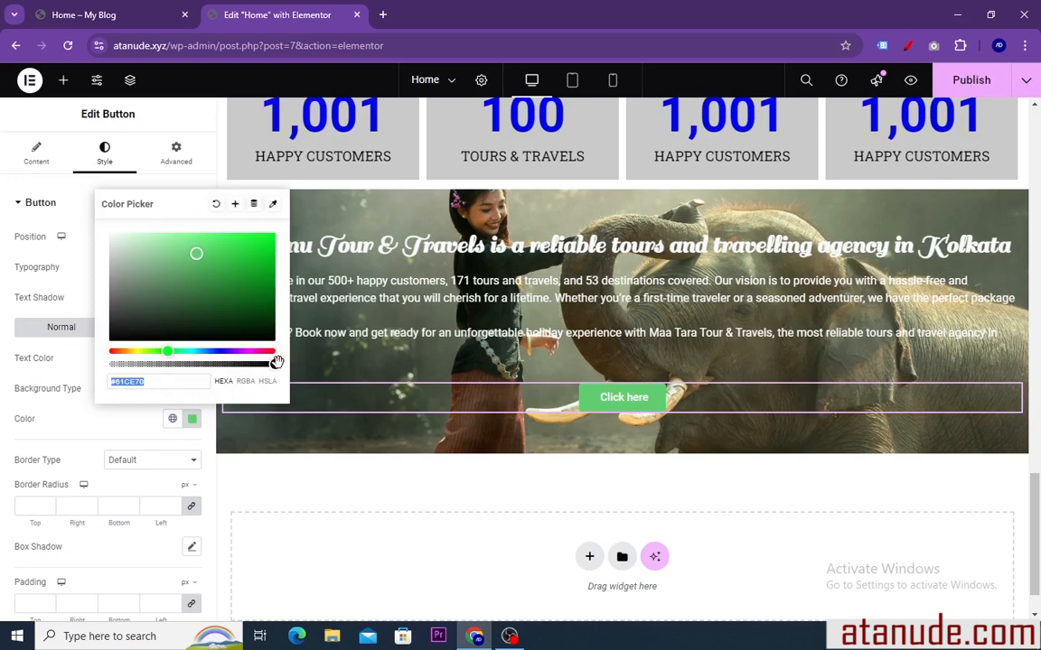
left_click_drag(276, 361, 93, 365)
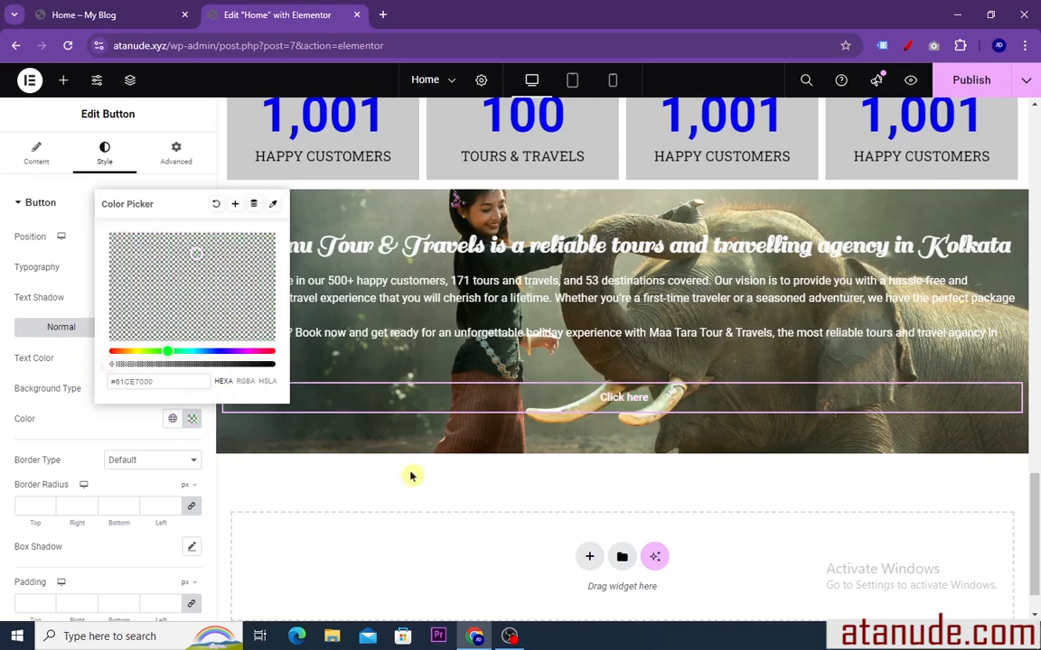
left_click(191, 419)
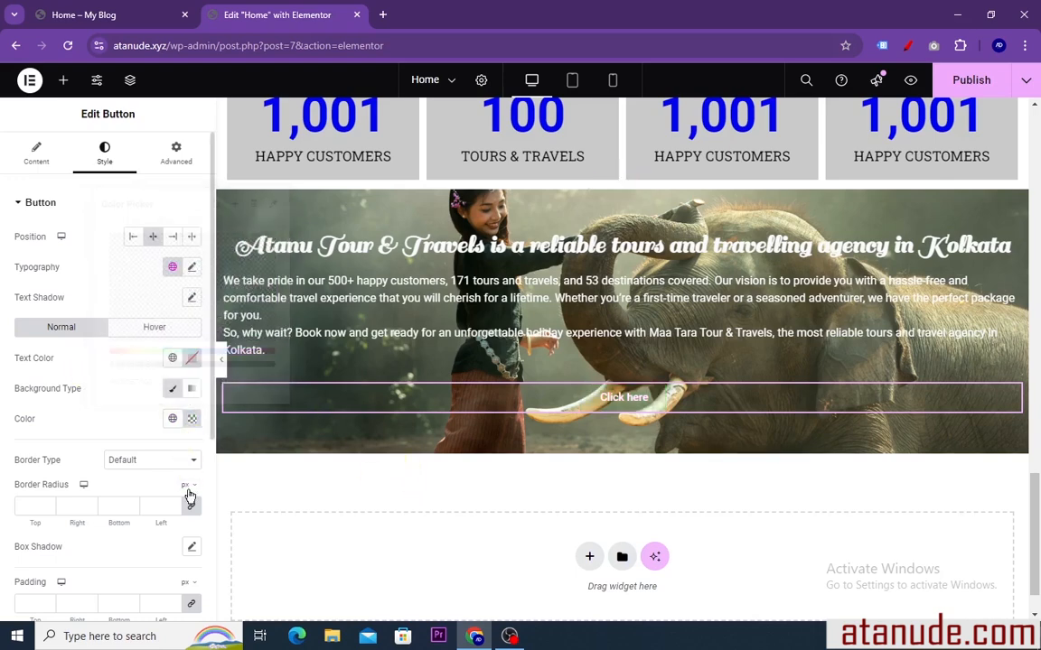
Give the banner button a solid border 2 px wide with a 15 px border radius on all sides
left_click(193, 463)
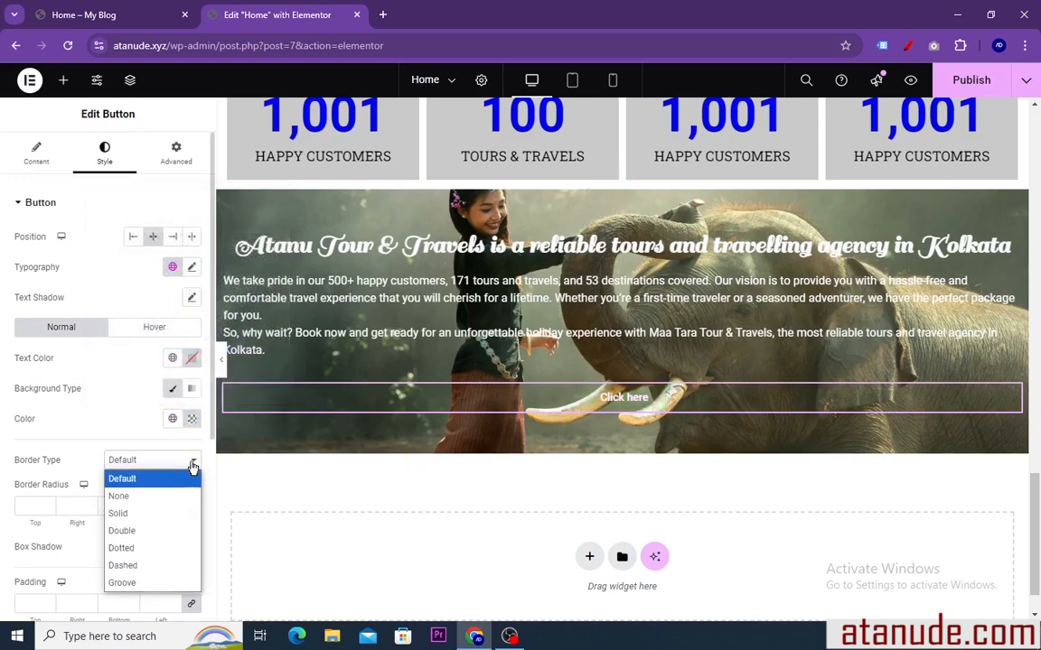
left_click(132, 514)
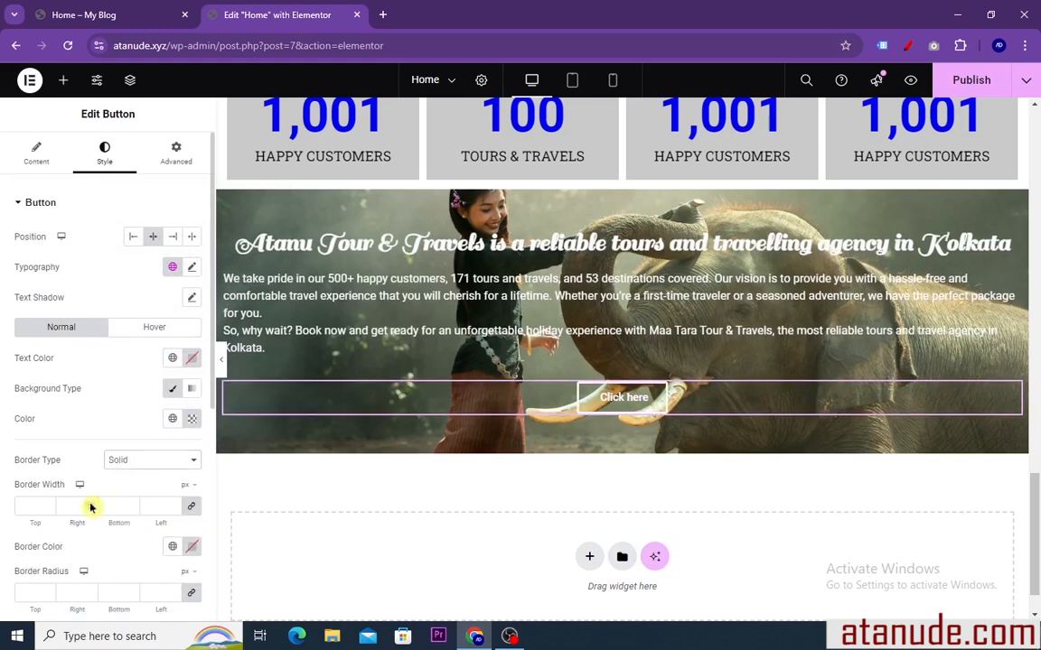
left_click(91, 507)
type("2")
scroll(131, 494, "down", 1)
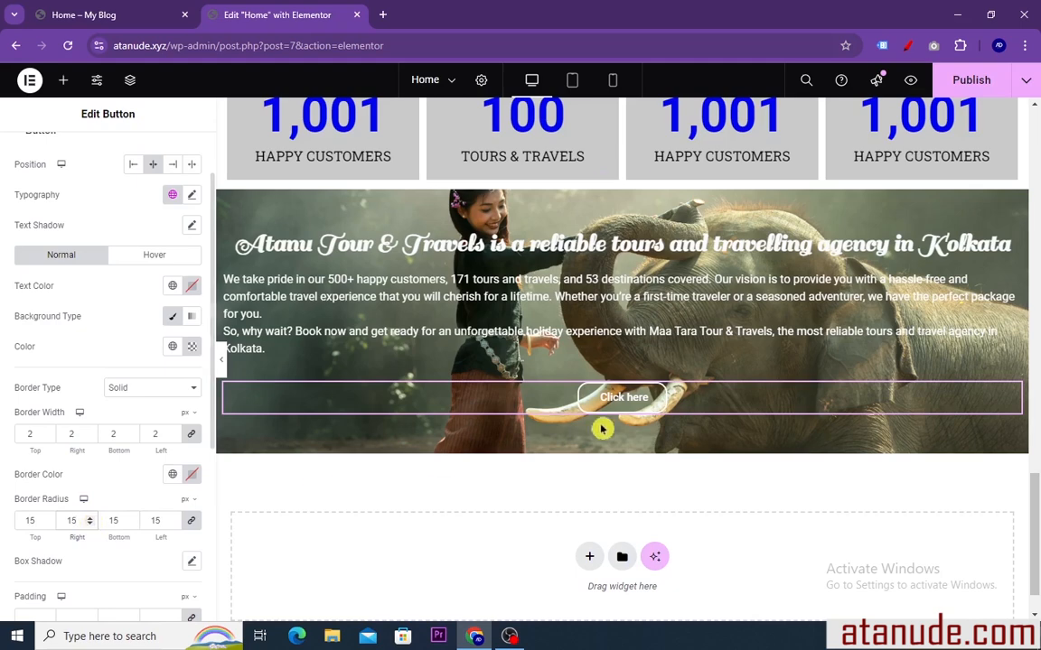
Give the elephant banner's paragraph 27 px of padding on all sides and center its text
scroll(563, 409, "up", 1)
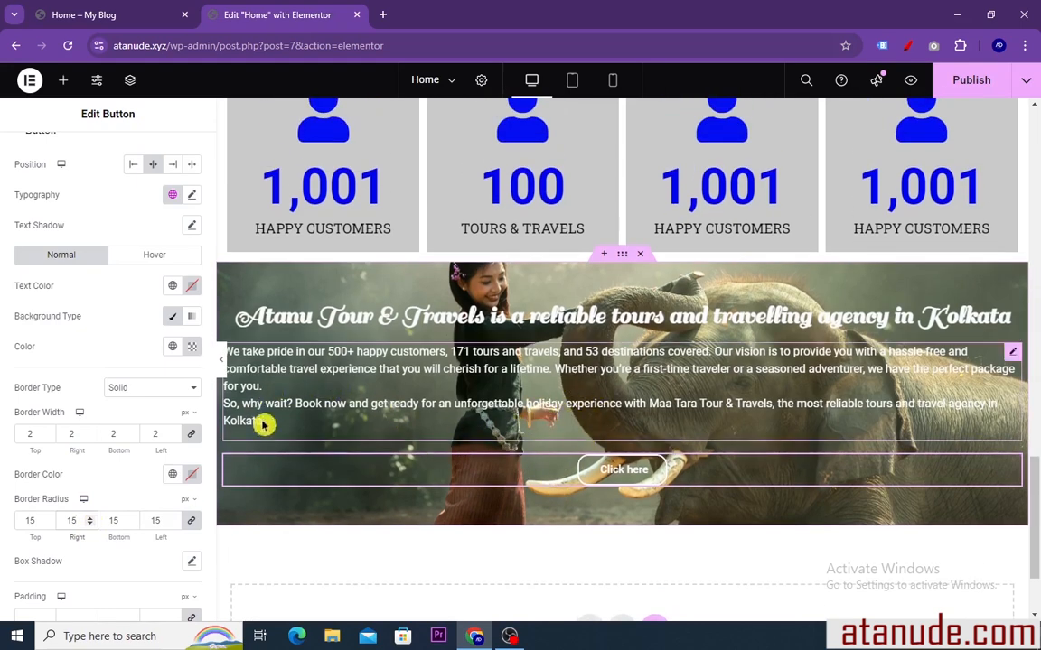
left_click(1012, 356)
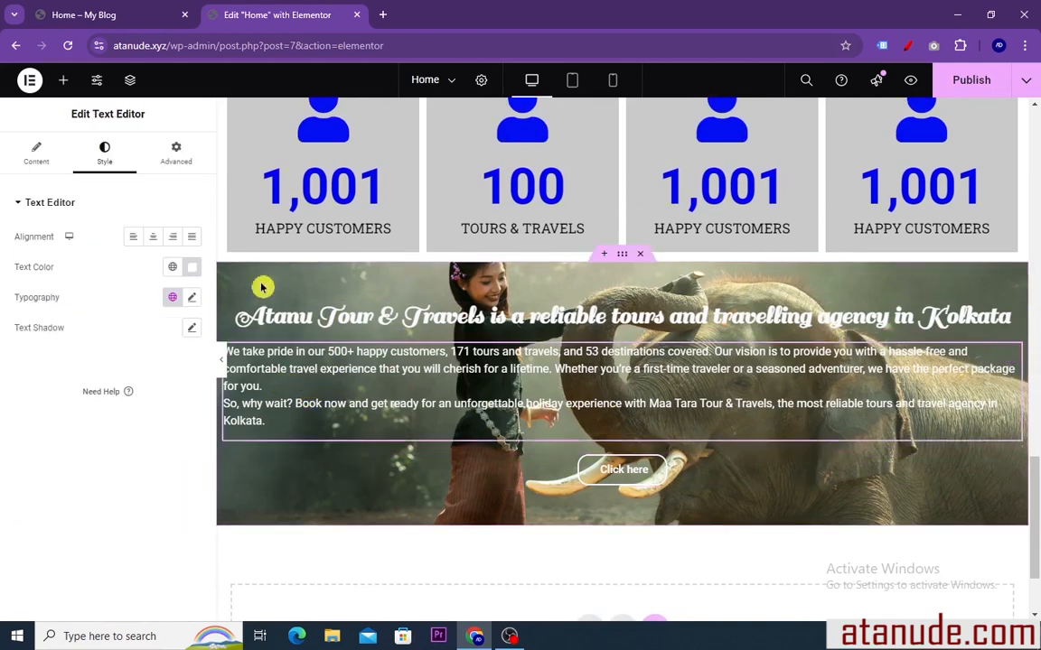
left_click(177, 161)
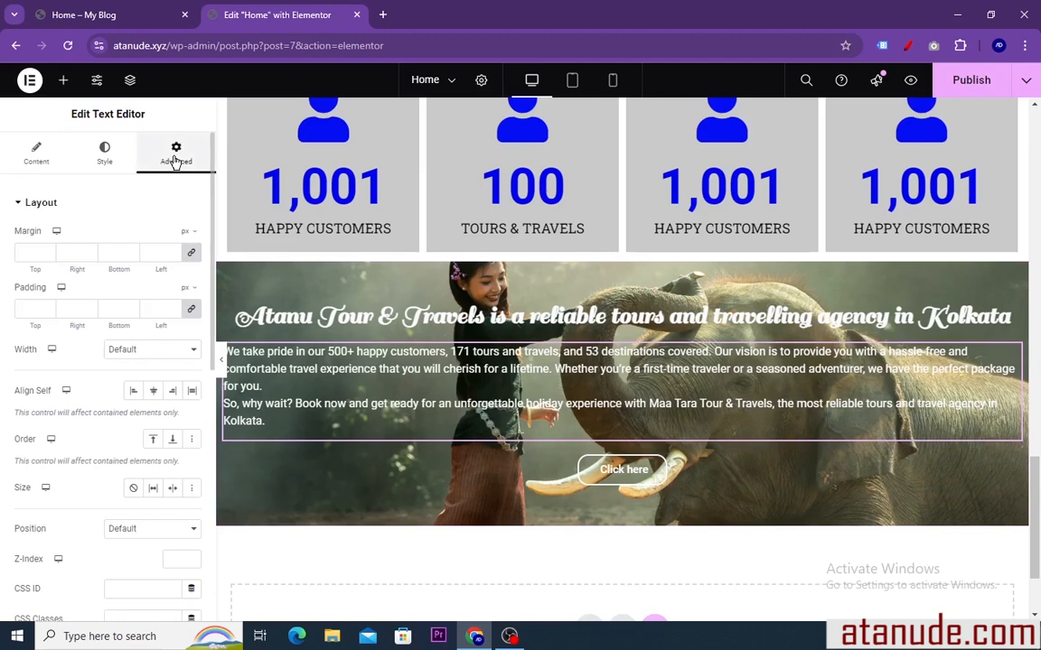
left_click(89, 307)
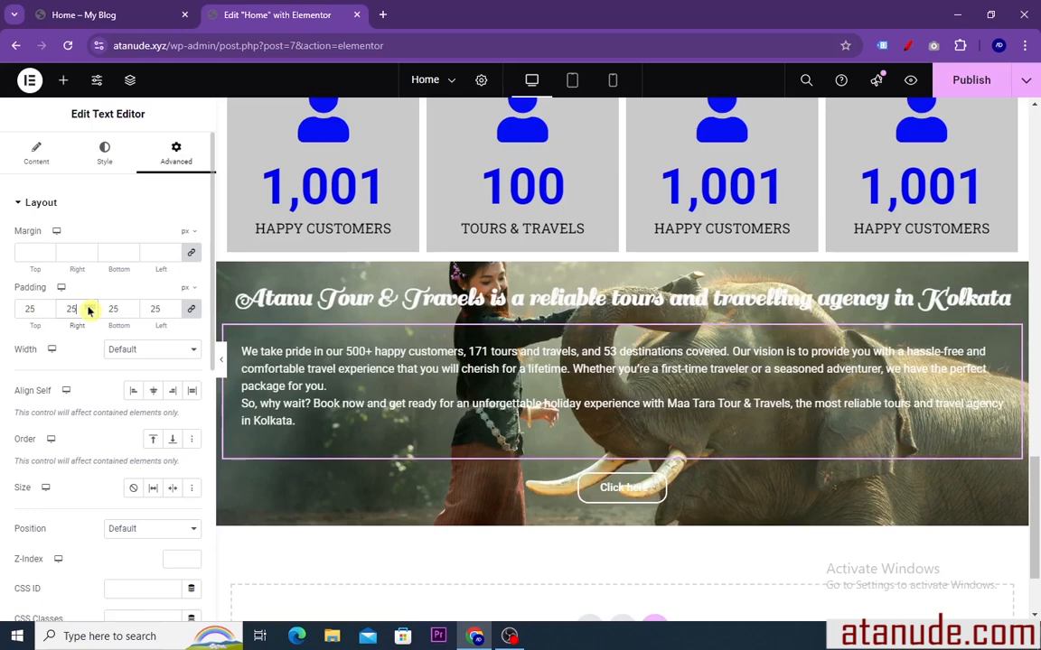
left_click(89, 307)
left_click(89, 308)
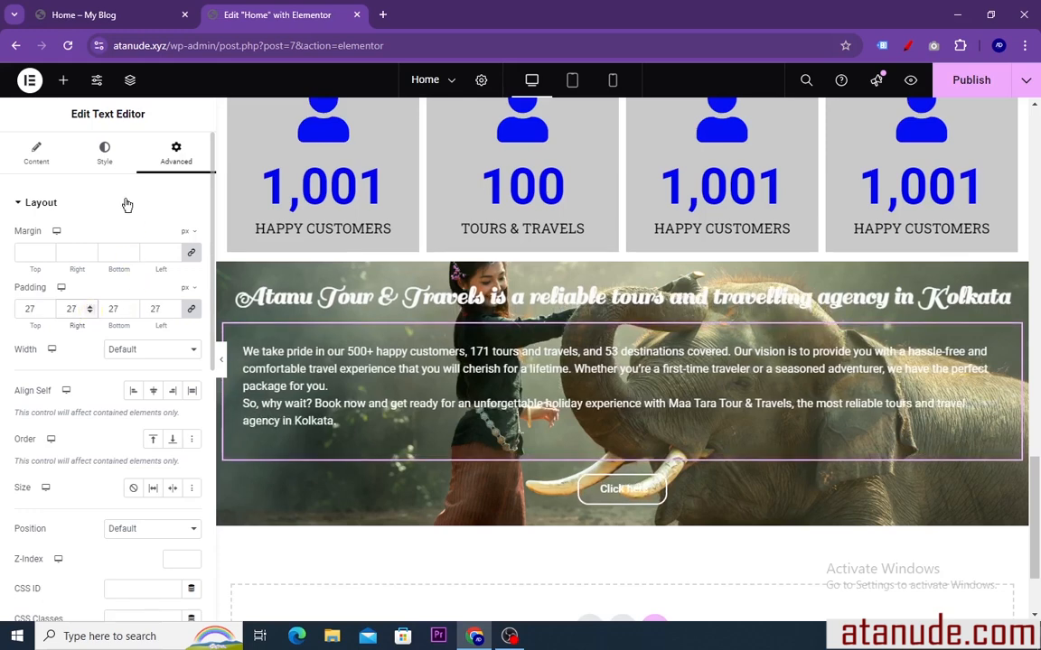
left_click(104, 152)
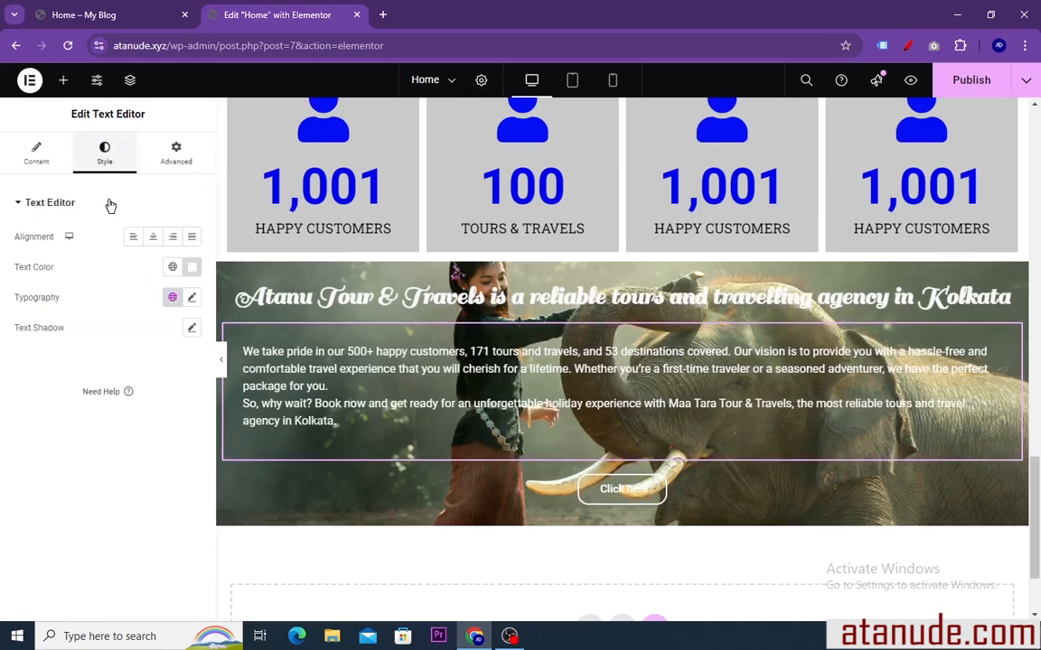
left_click(153, 238)
Set the elephant banner container's width to 1600 px and its minimum height to 441 px
scroll(402, 397, "up", 1)
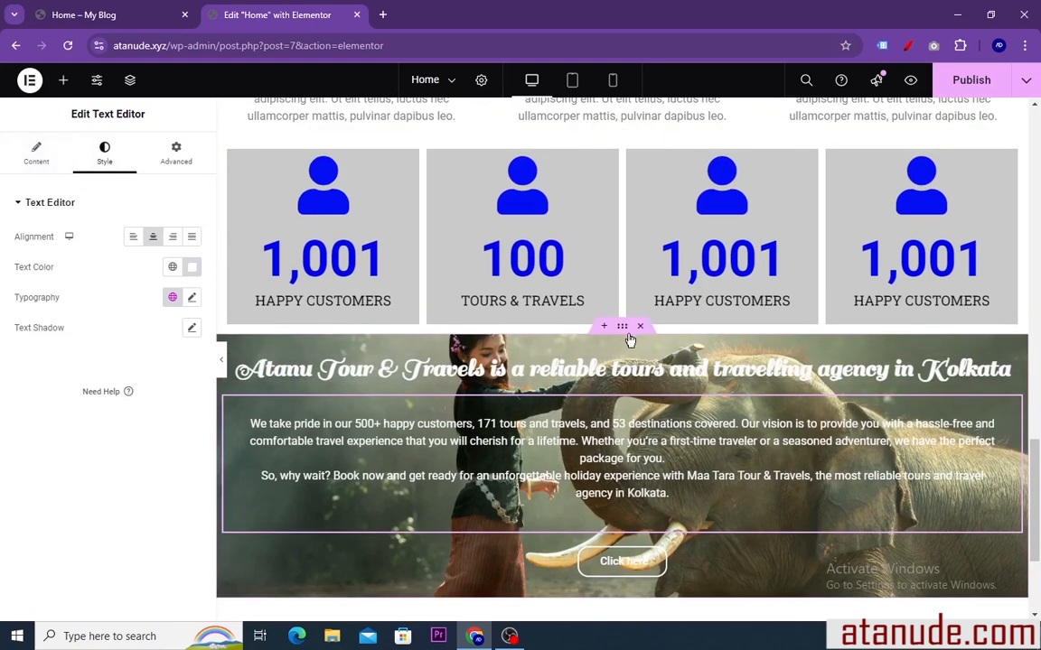
left_click(619, 329)
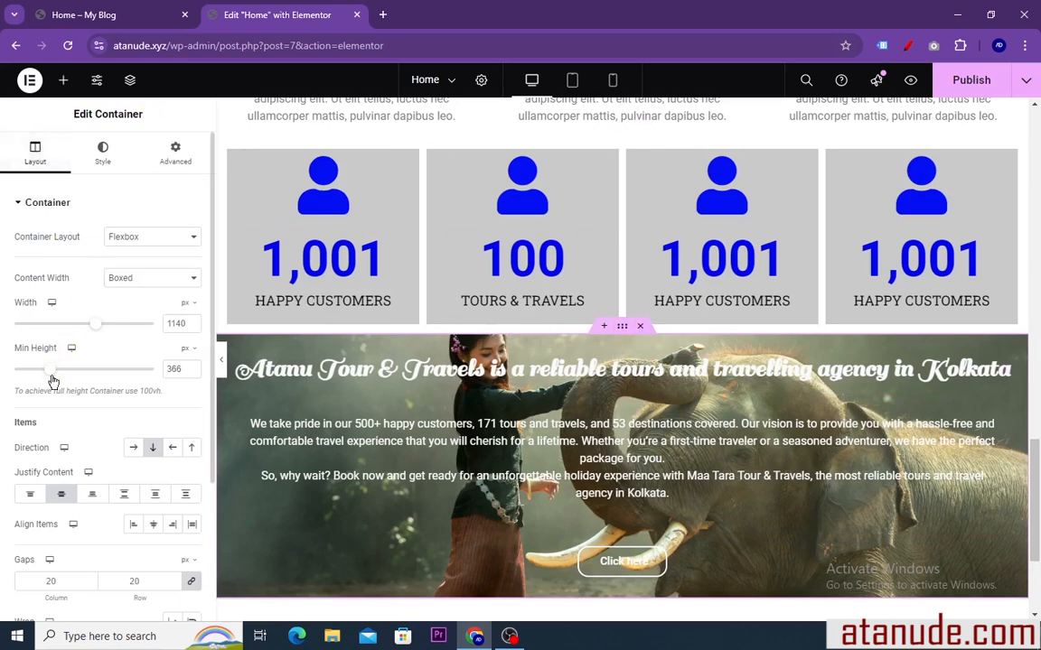
left_click_drag(55, 368, 56, 374)
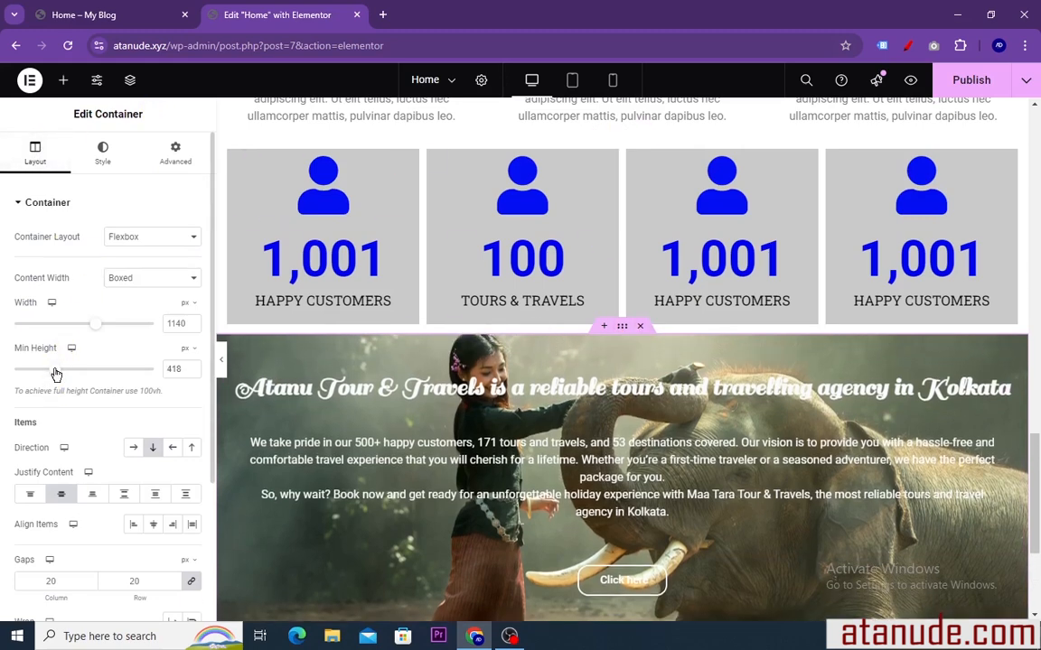
left_click_drag(64, 376, 58, 376)
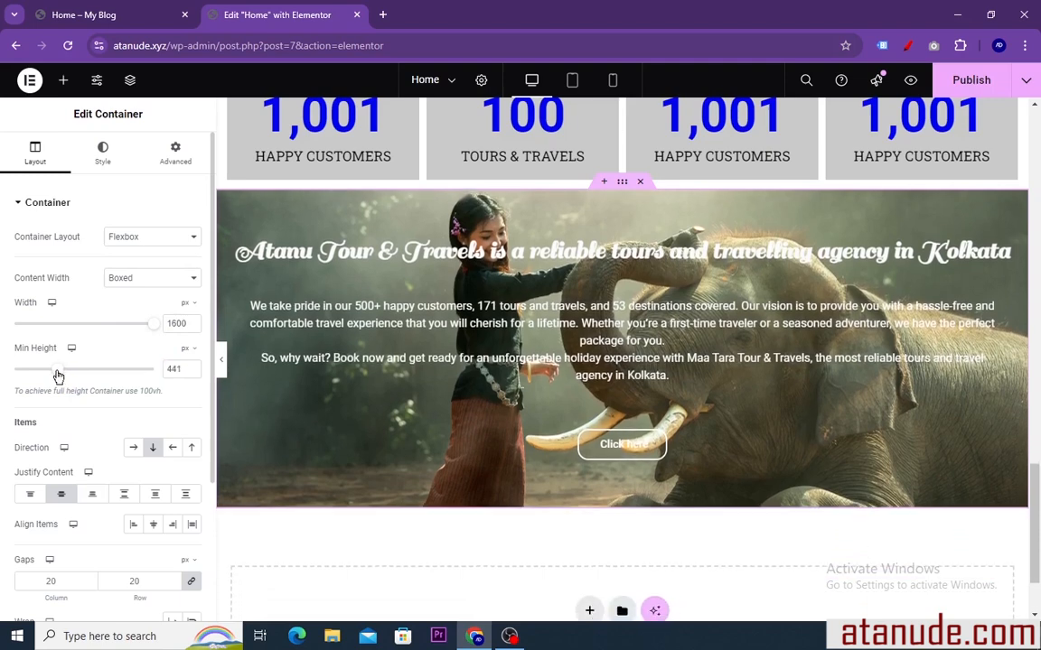
Add a solid black (#000000) background overlay to the elephant banner container, using the reference page's darkened banner as the model
left_click(120, 18)
left_click(146, 452)
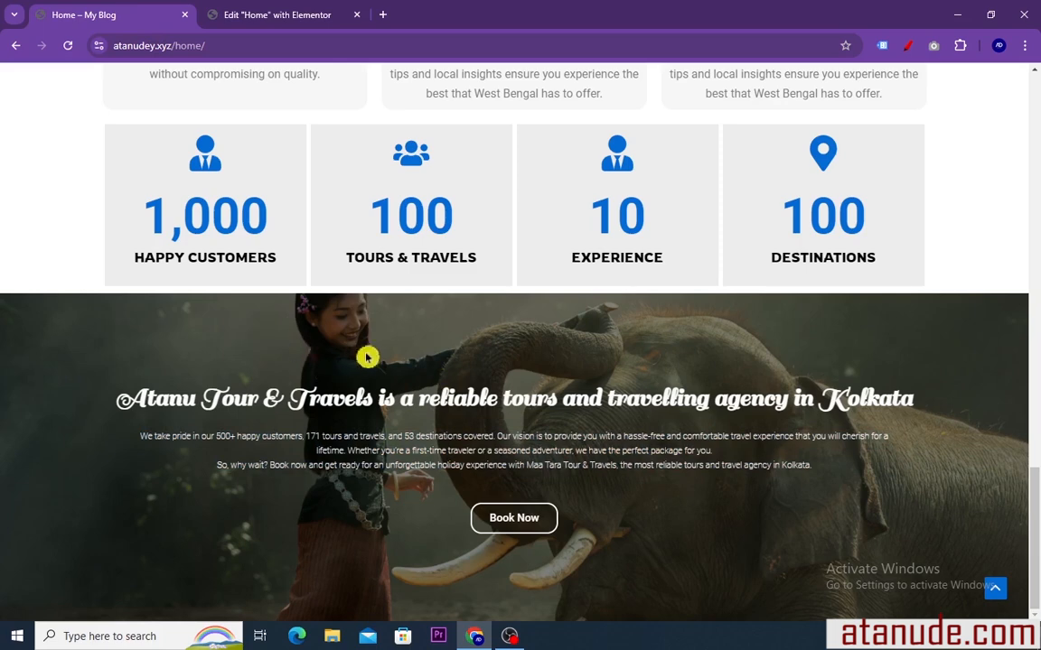
left_click(254, 11)
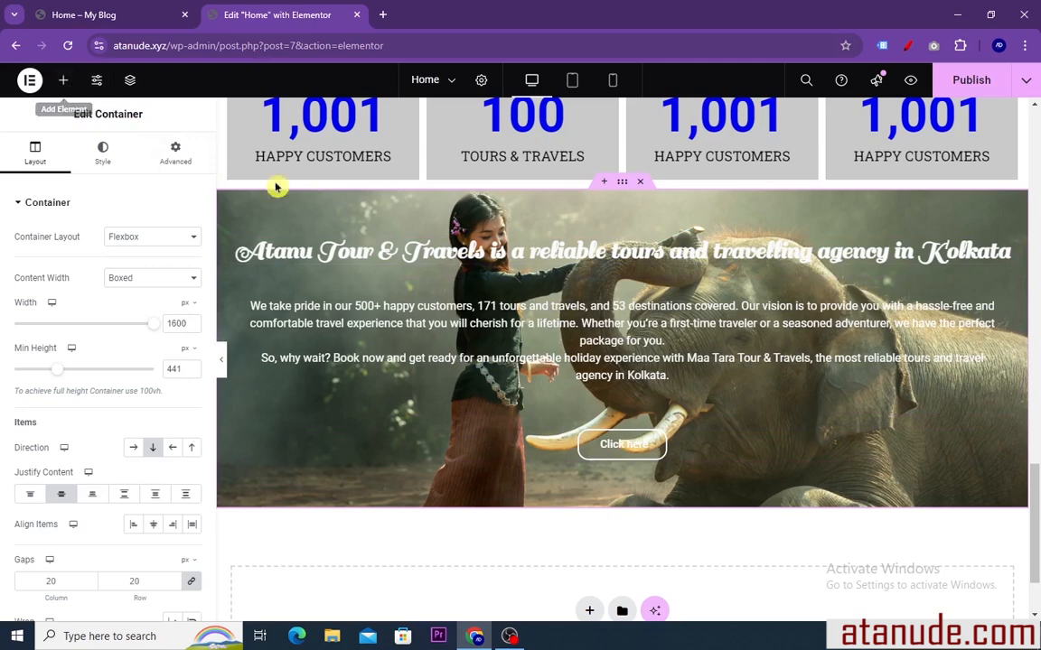
left_click(103, 155)
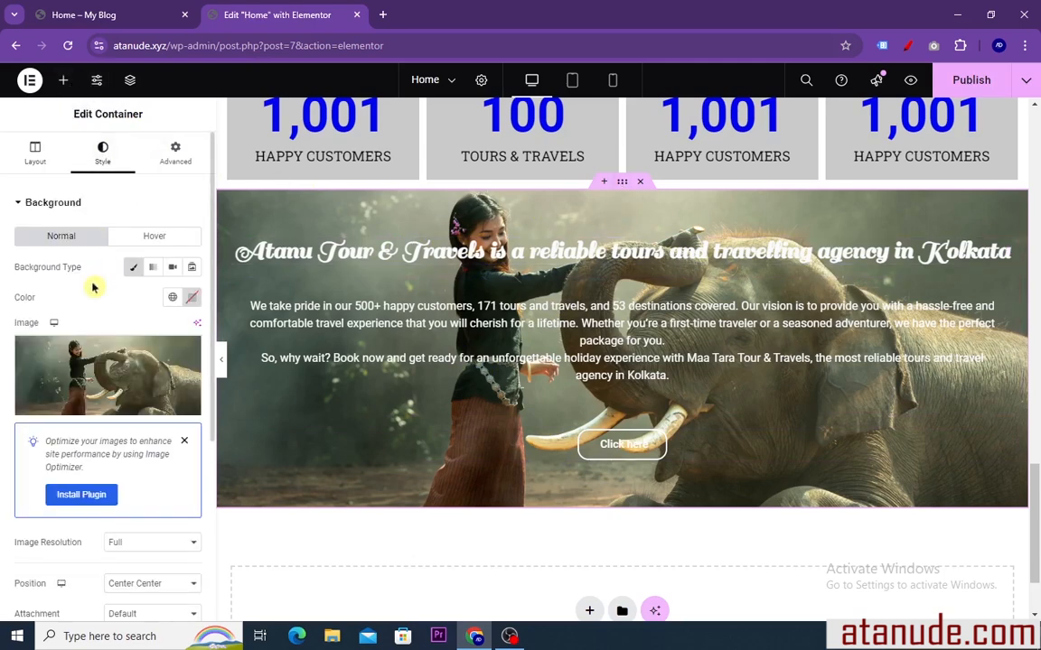
left_click(37, 208)
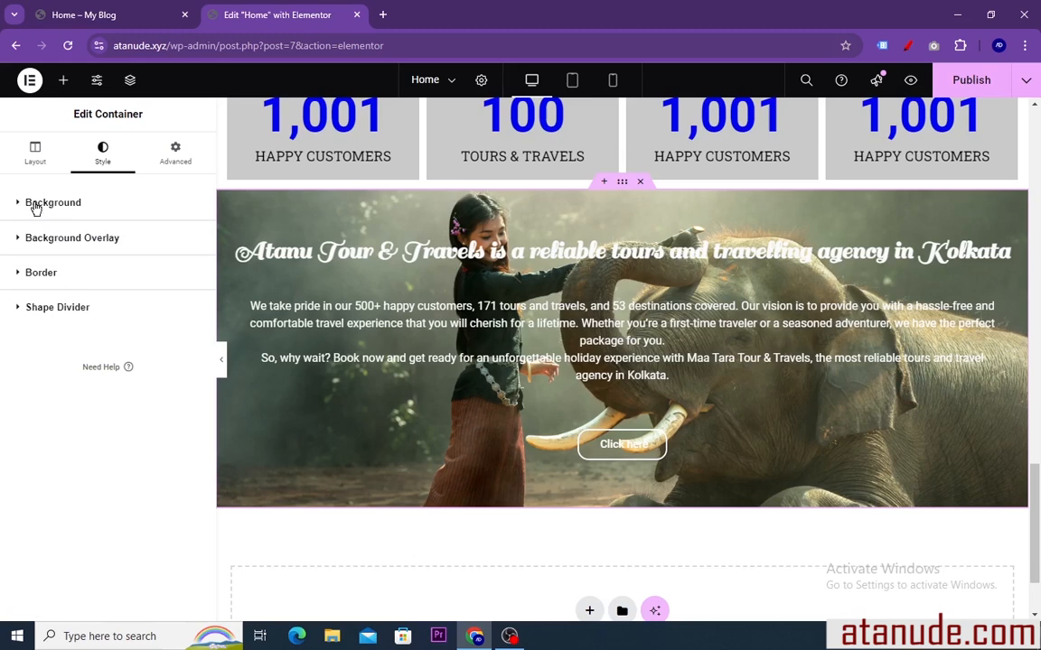
left_click(52, 244)
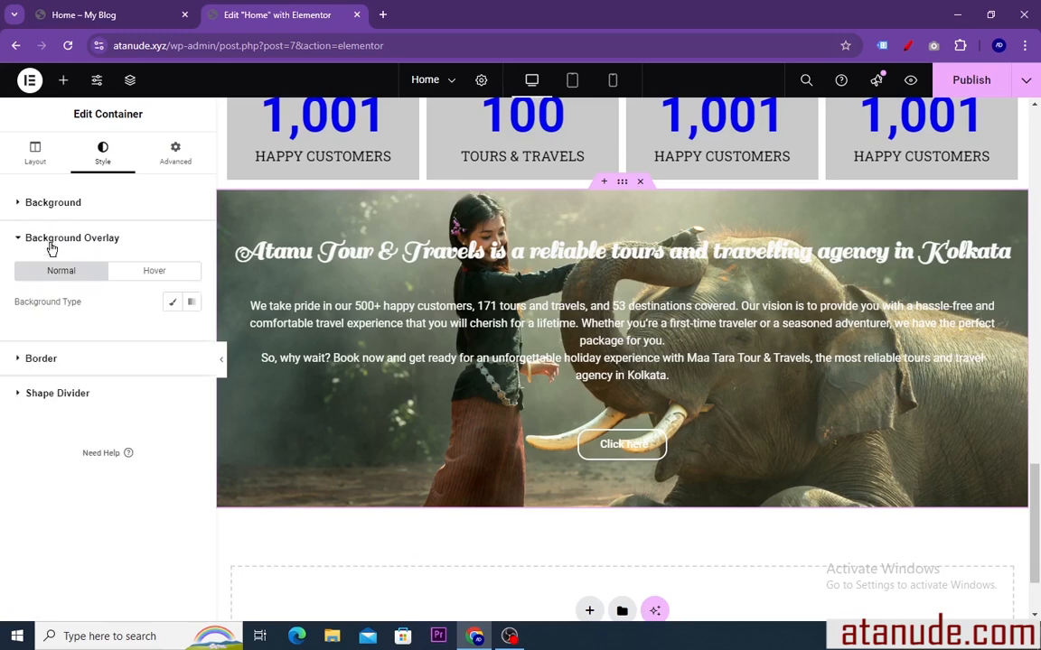
left_click(177, 304)
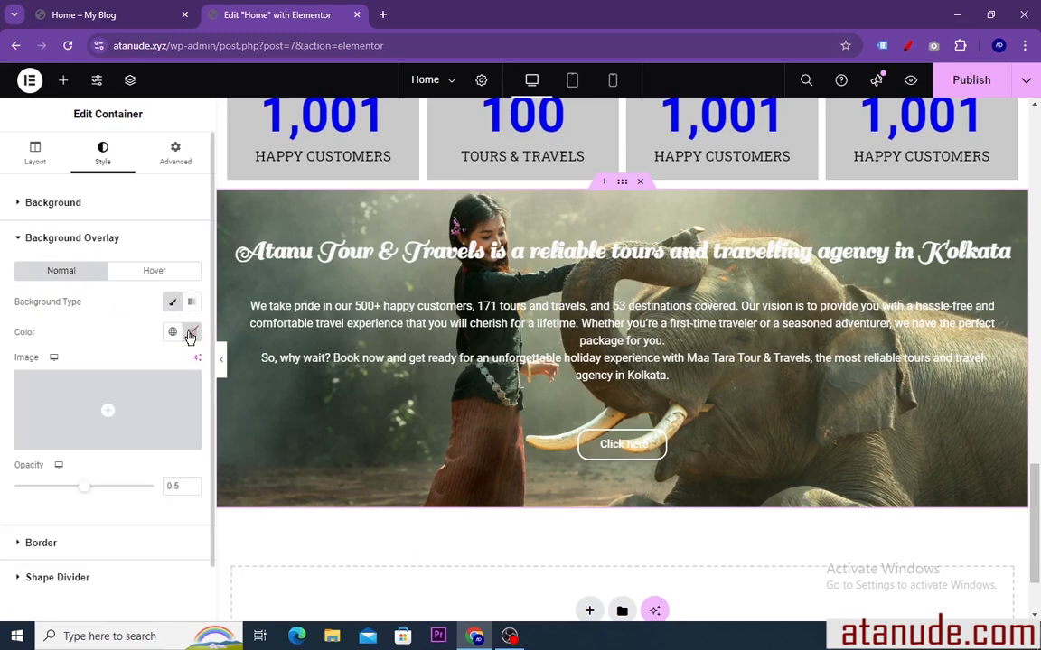
left_click(190, 336)
mouse_move(173, 449)
left_mouse_down()
mouse_move(130, 503)
mouse_move(161, 521)
mouse_move(195, 430)
mouse_move(282, 398)
mouse_move(213, 423)
mouse_move(144, 500)
left_mouse_up()
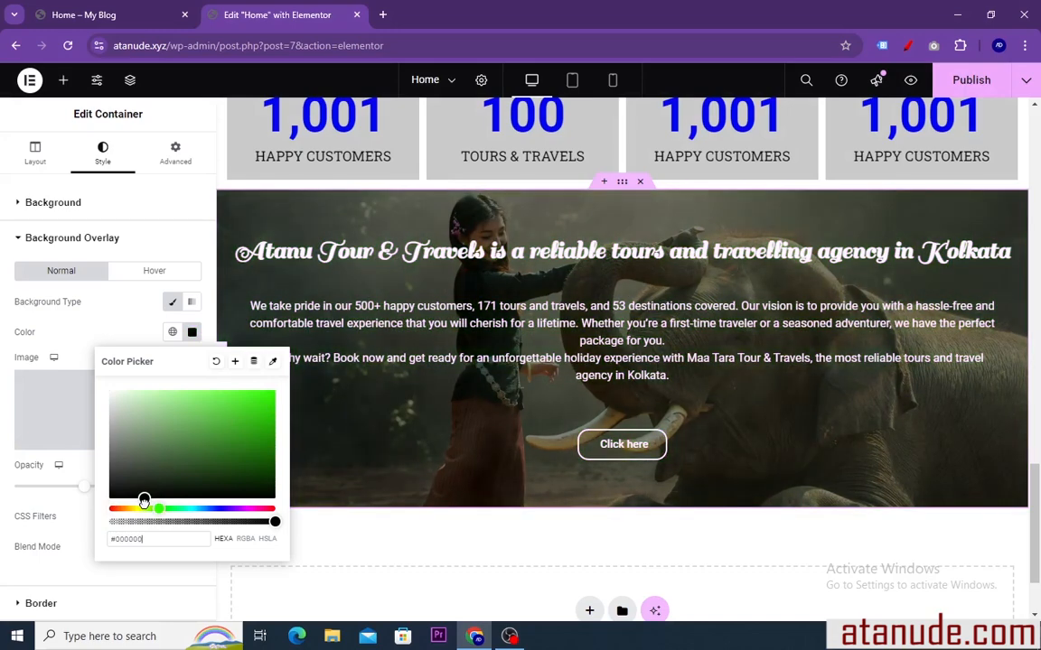
left_click(193, 334)
Review the whole page layout in the editor, including a full-width view with the settings panel hidden
scroll(472, 407, "up", 2)
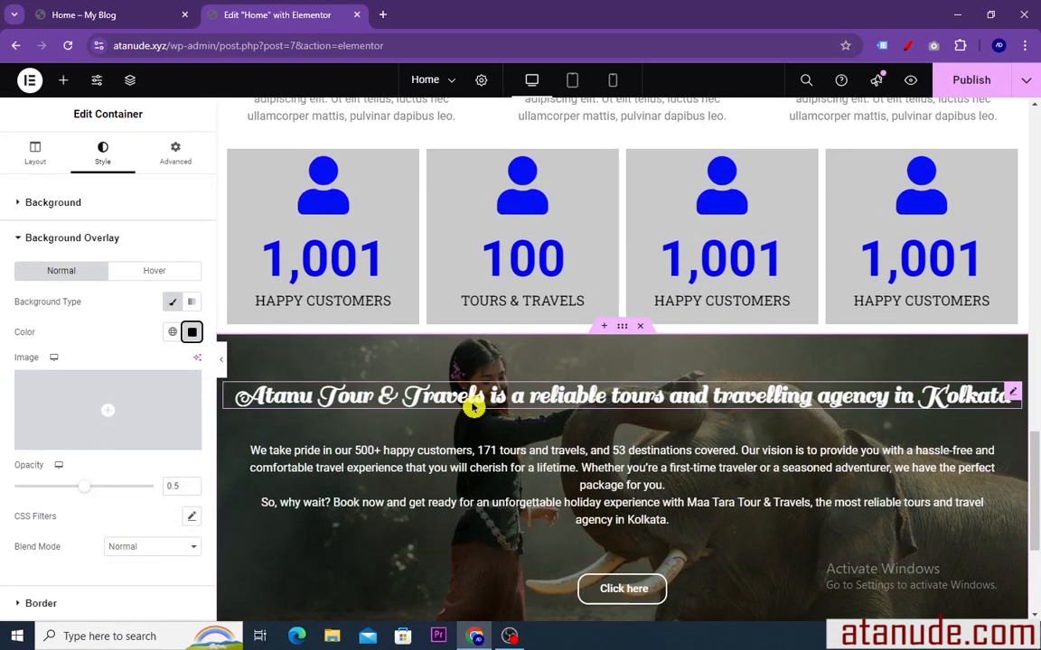
scroll(472, 408, "up", 7)
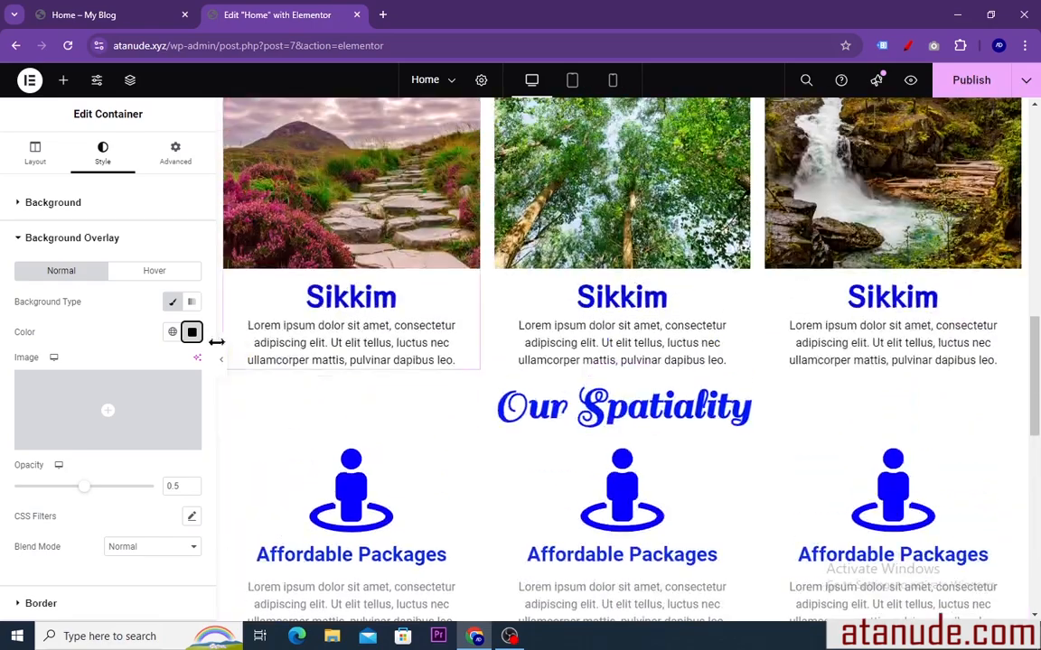
left_click(222, 363)
scroll(390, 349, "down", 7)
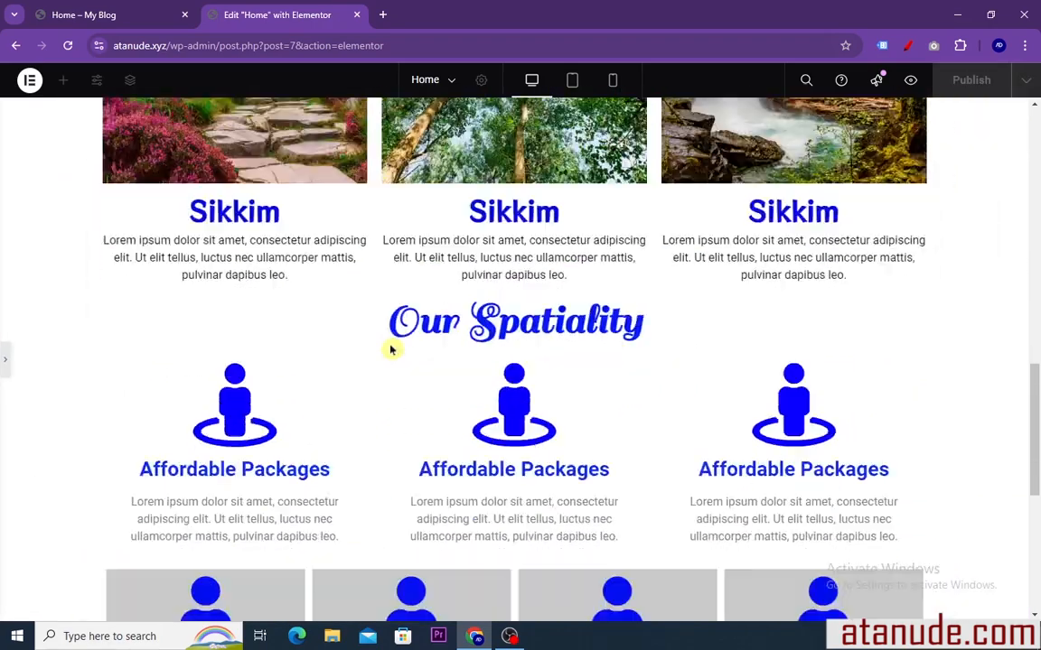
scroll(393, 353, "up", 15)
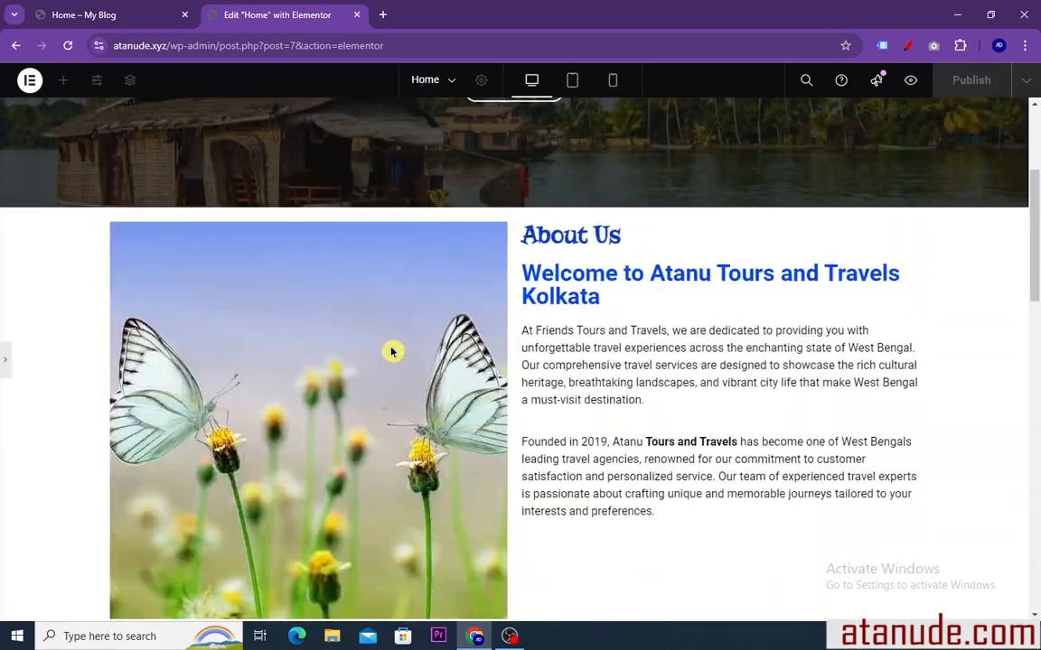
scroll(375, 352, "down", 15)
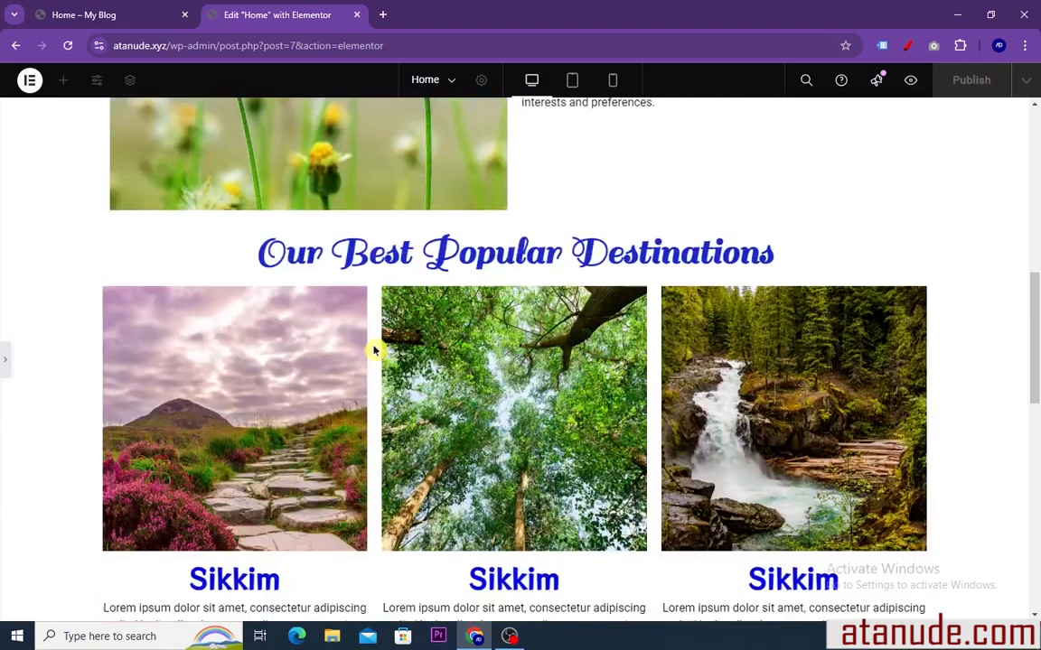
scroll(375, 353, "down", 1)
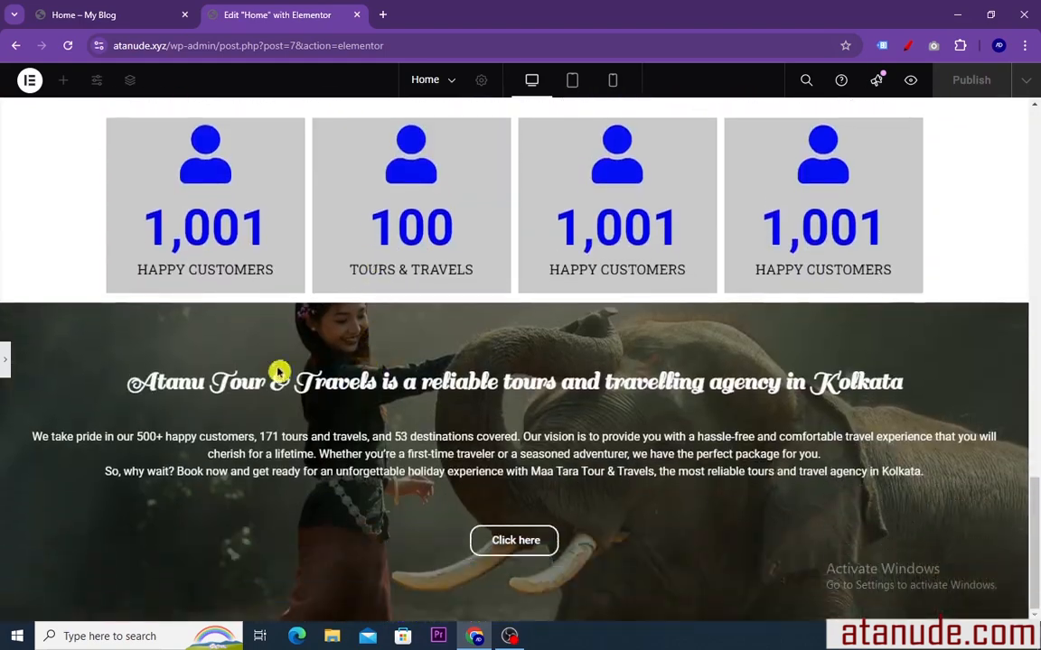
left_click(8, 362)
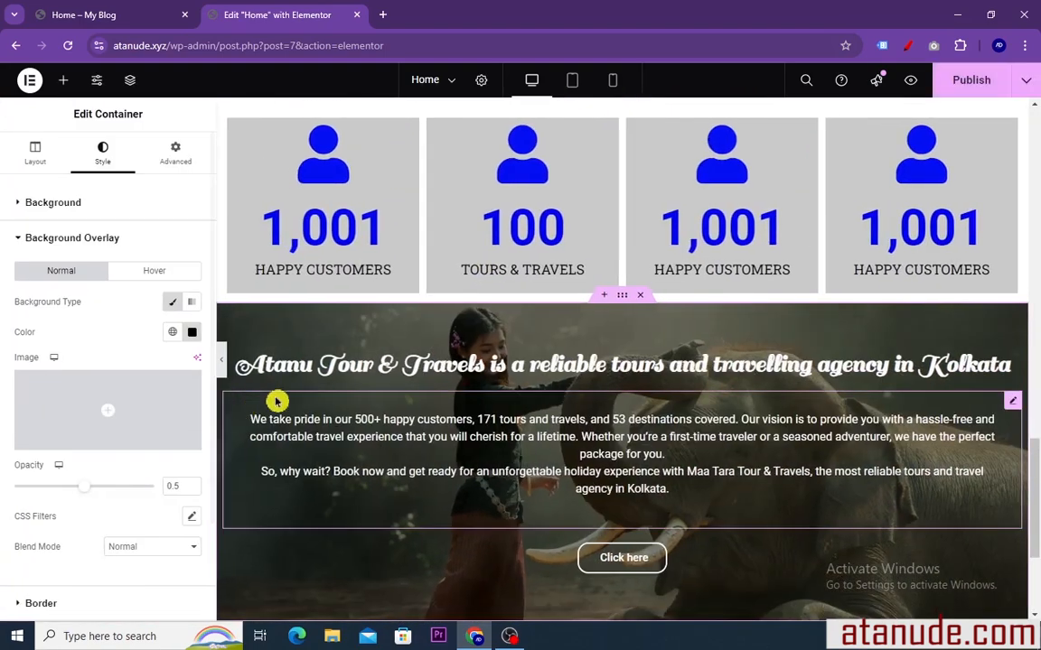
scroll(538, 365, "up", 6)
scroll(527, 365, "up", 10)
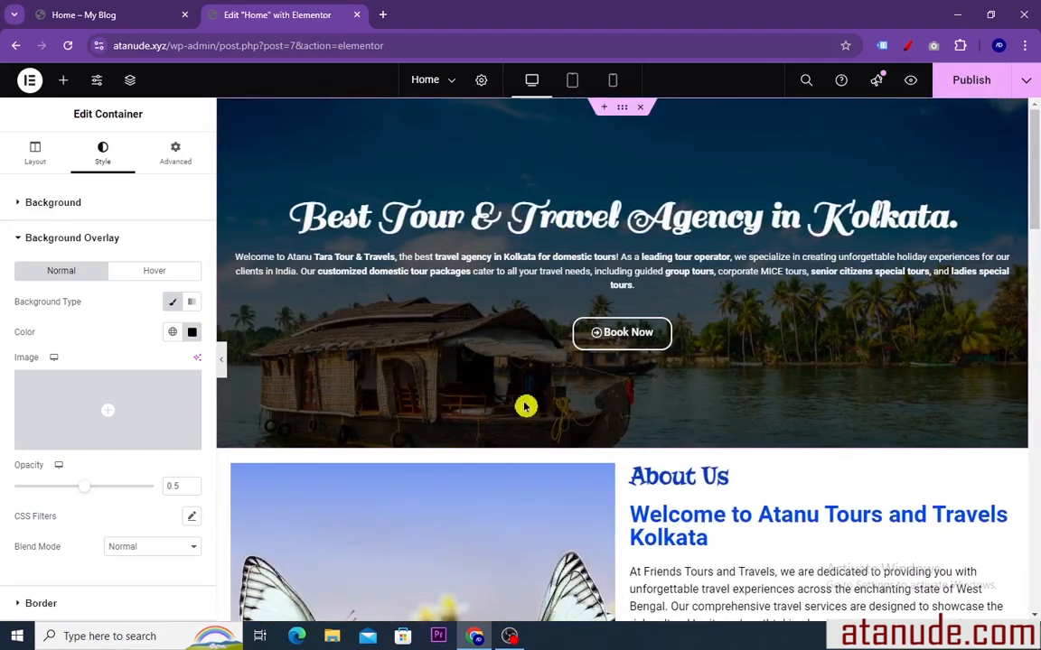
scroll(527, 393, "down", 7)
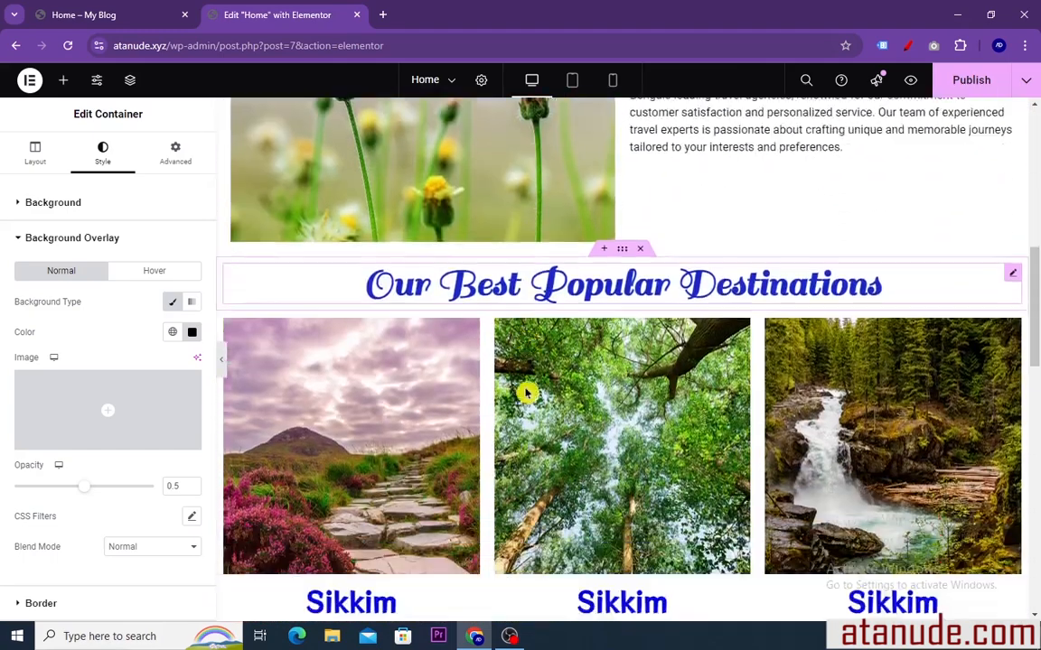
scroll(528, 393, "down", 4)
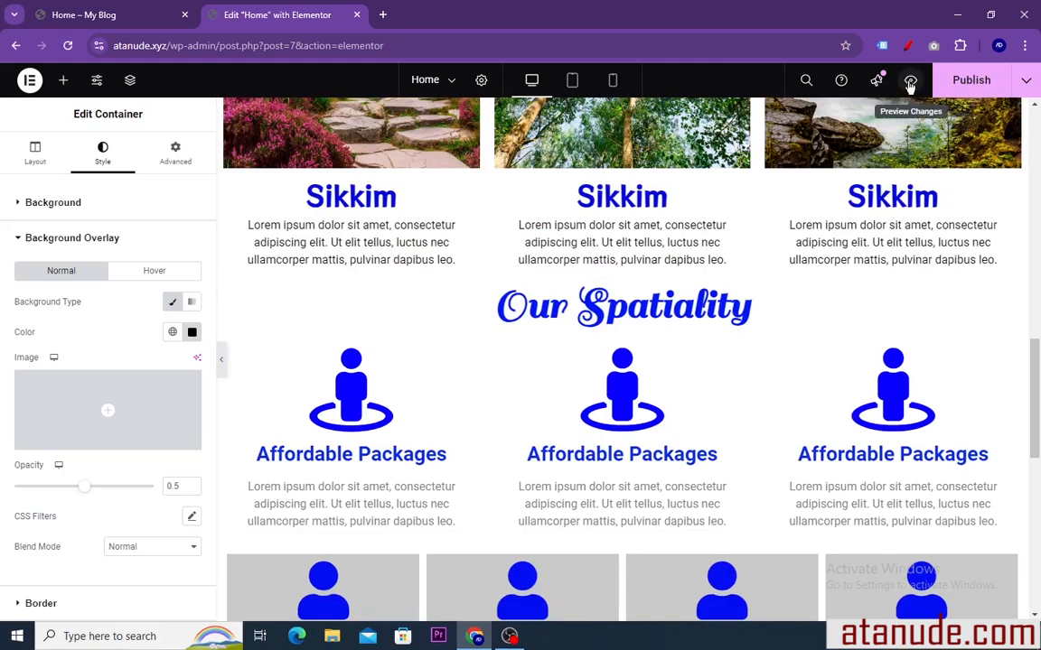
Preview the page changes in a separate tab and check the About Us, destinations, specialities and counter sections
left_click(909, 85)
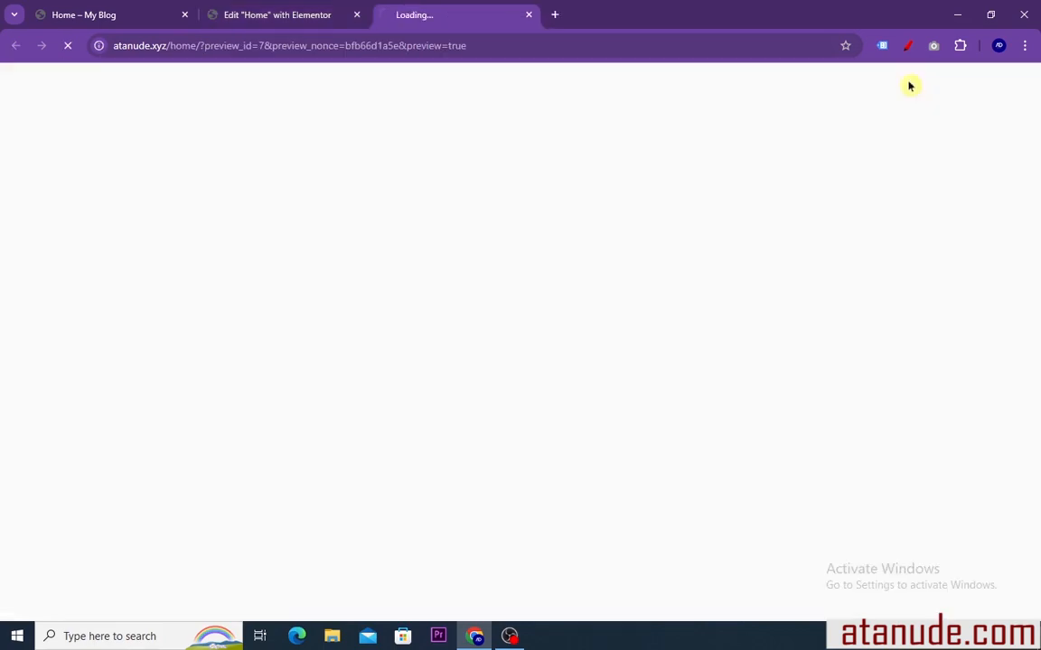
scroll(489, 241, "down", 2)
scroll(489, 241, "down", 9)
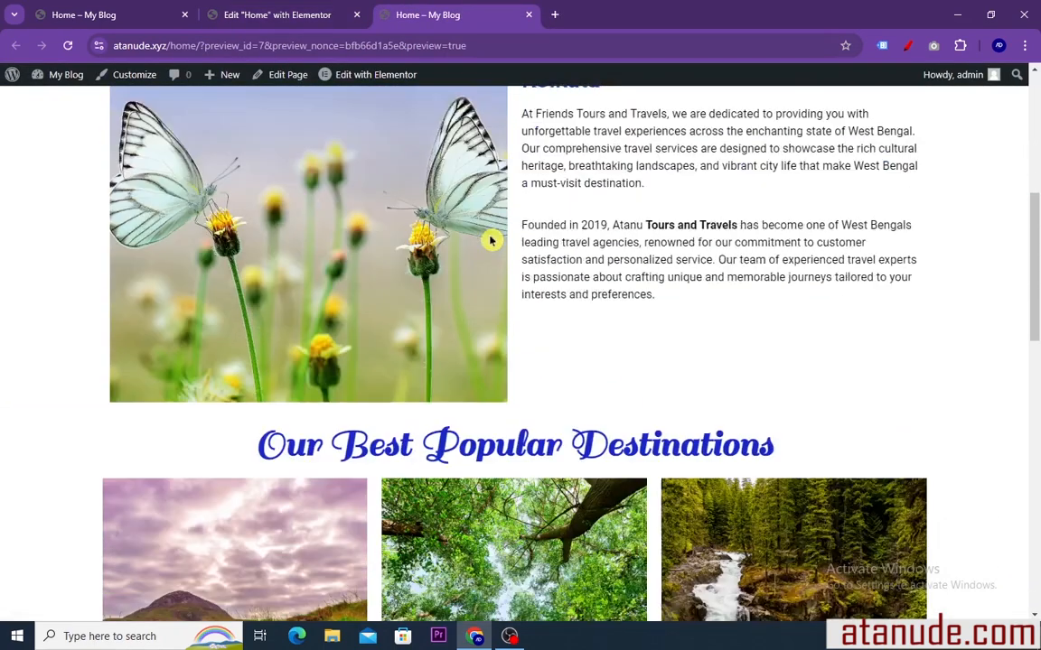
scroll(493, 239, "up", 1)
scroll(492, 238, "up", 3)
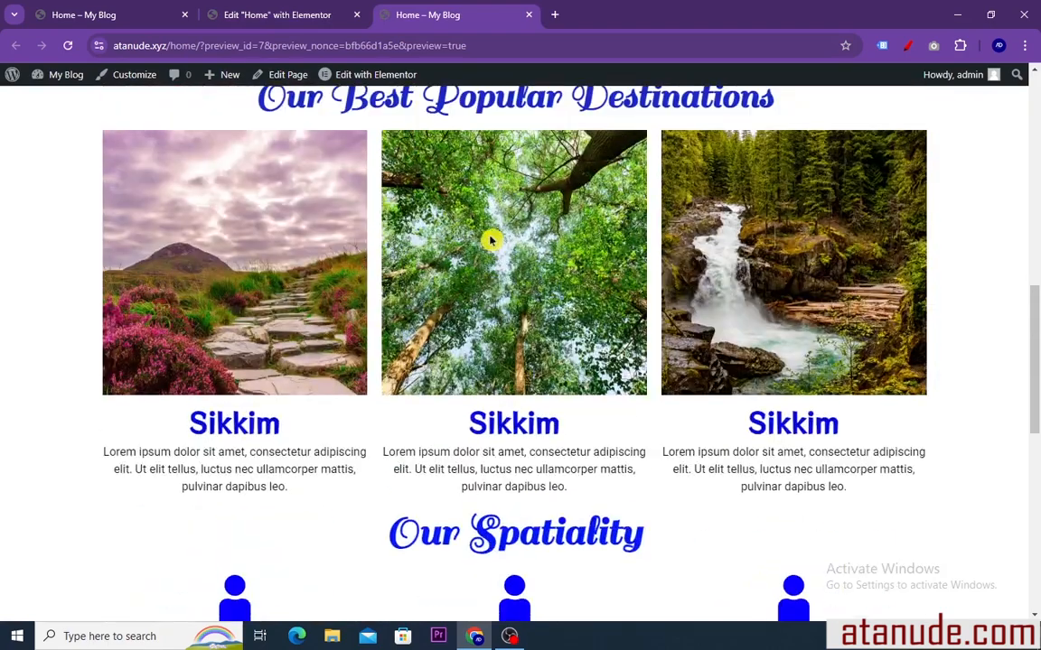
scroll(492, 238, "down", 7)
scroll(492, 240, "up", 1)
scroll(491, 241, "up", 2)
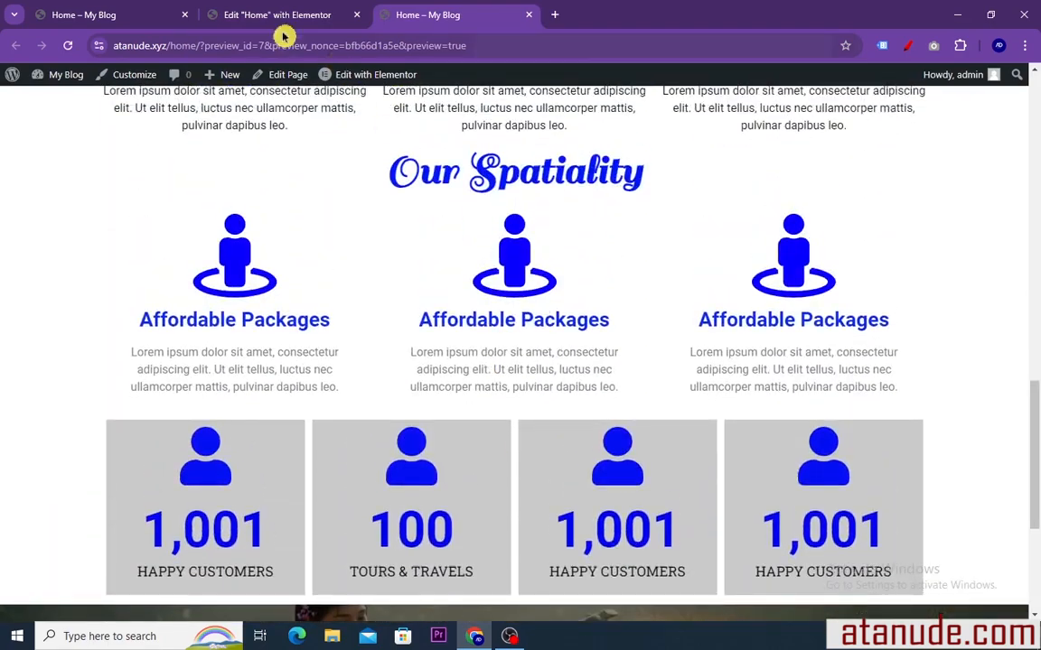
Return to the Elementor editor and publish the updated Home page
left_click(268, 15)
scroll(557, 319, "up", 2)
scroll(558, 319, "up", 10)
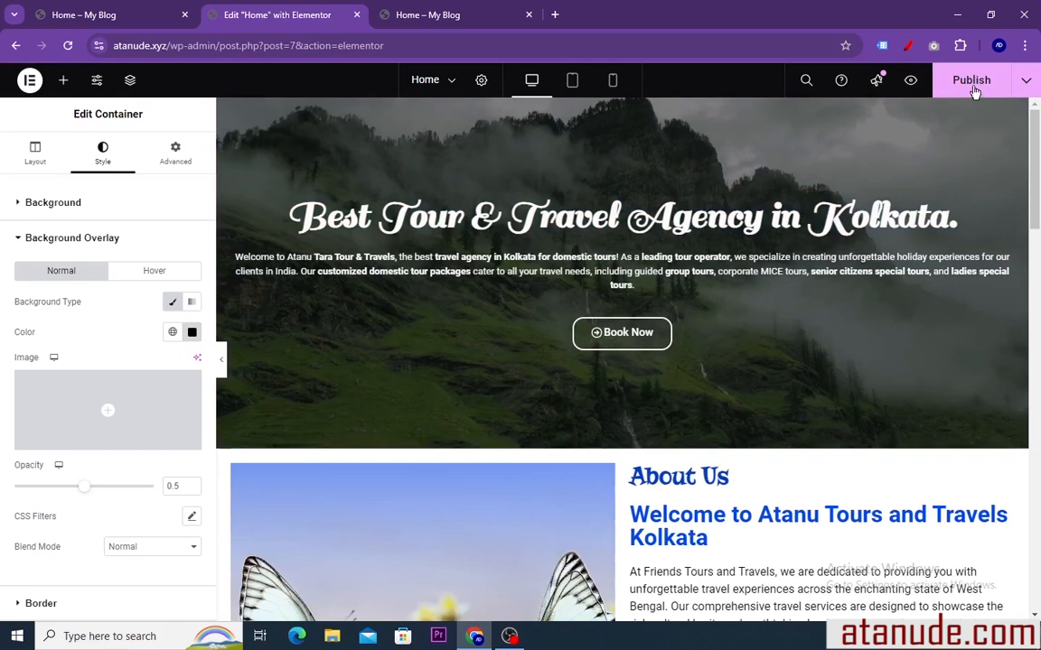
left_click(962, 81)
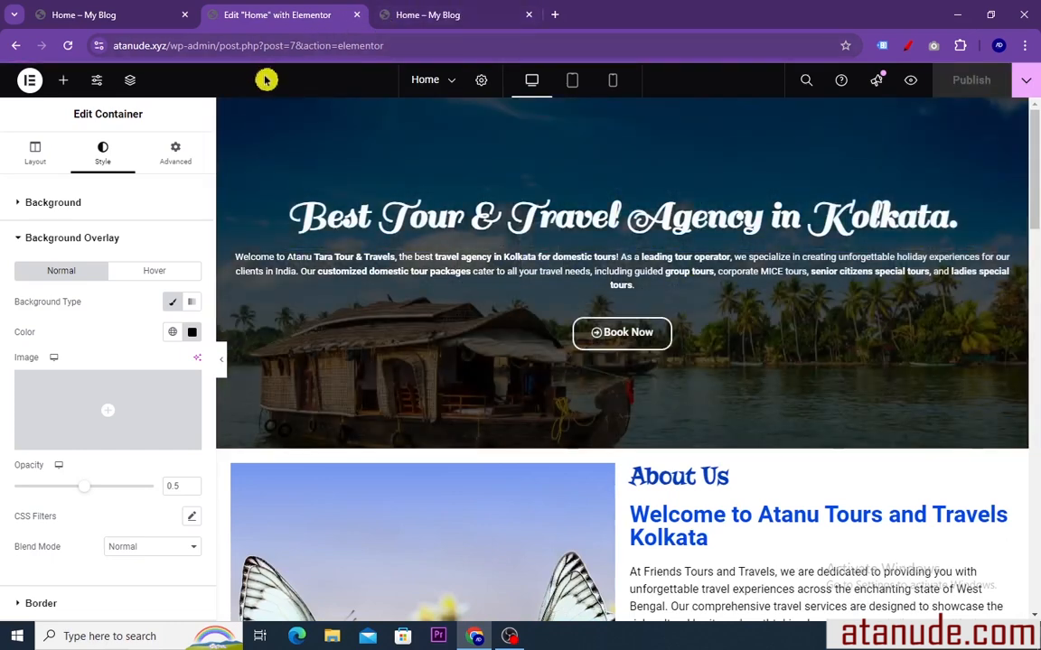
Preview the published Home page and examine its sections from the hero banner down to the elephant banner
left_click(912, 80)
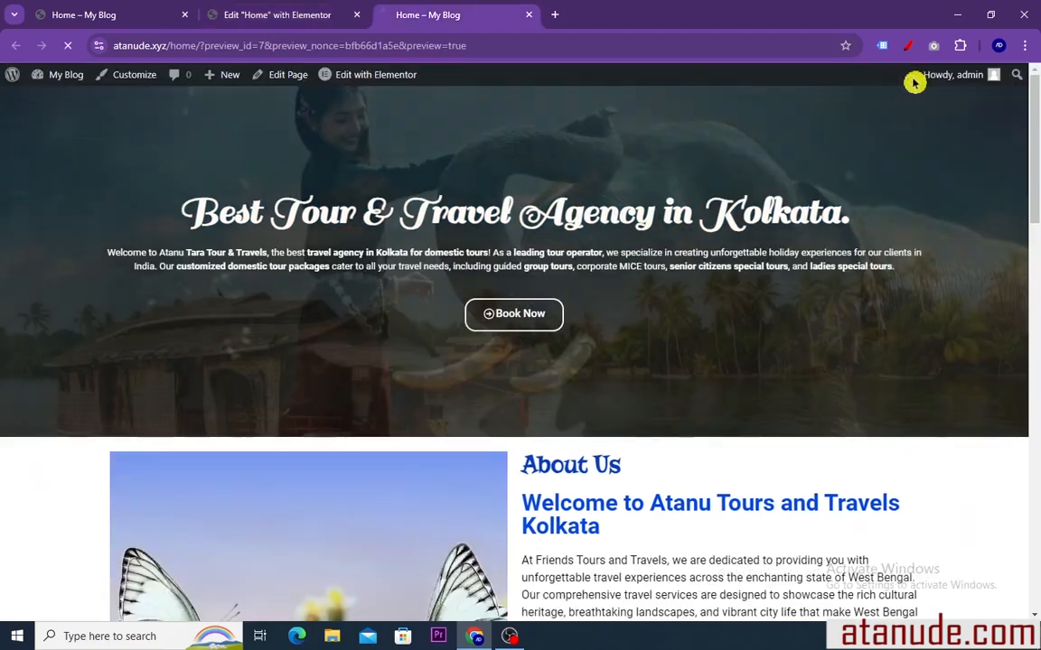
scroll(443, 163, "down", 3)
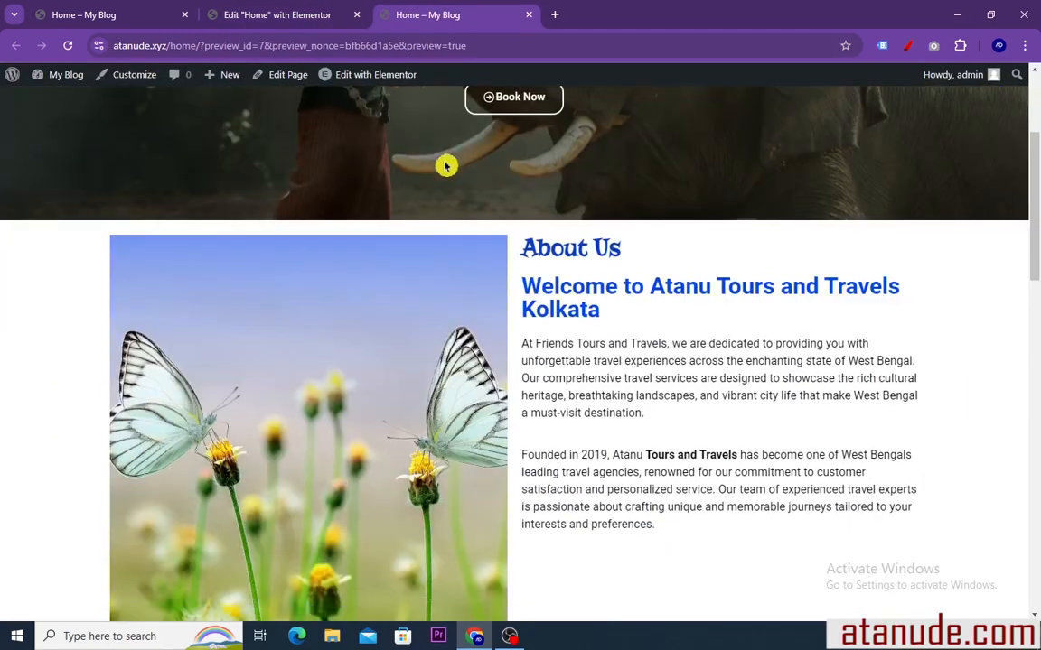
scroll(444, 163, "up", 3)
scroll(500, 217, "down", 10)
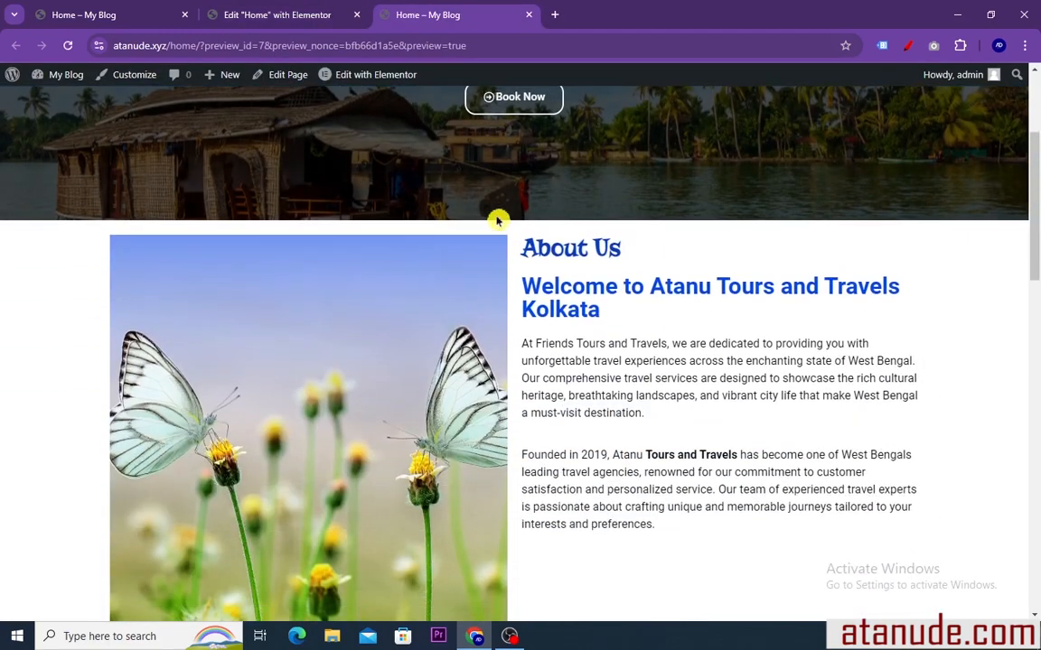
scroll(499, 225, "down", 10)
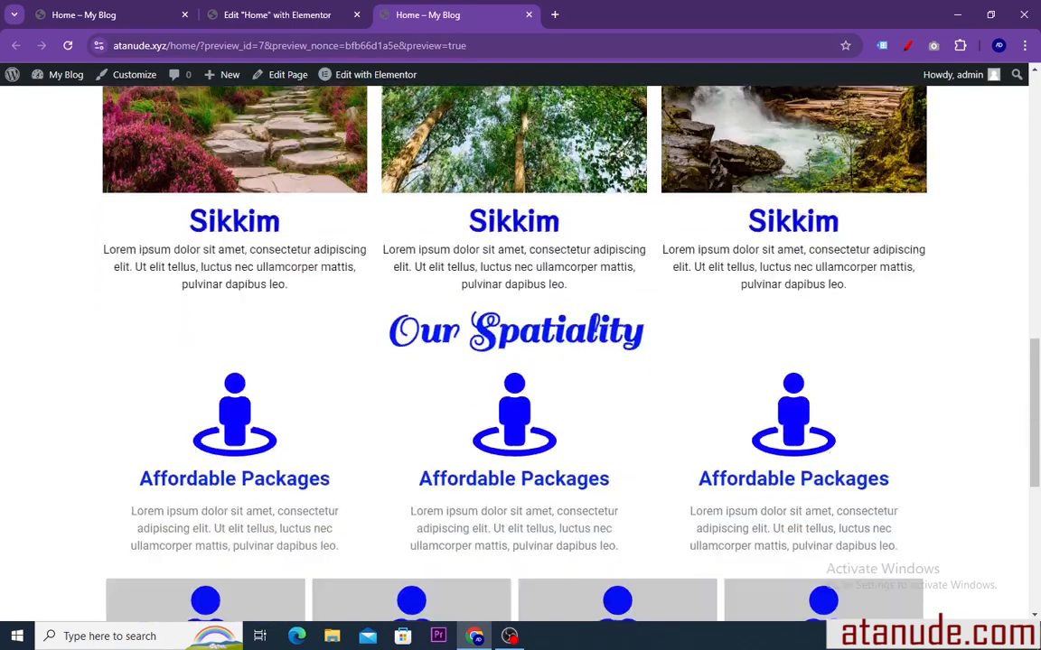
scroll(497, 225, "up", 10)
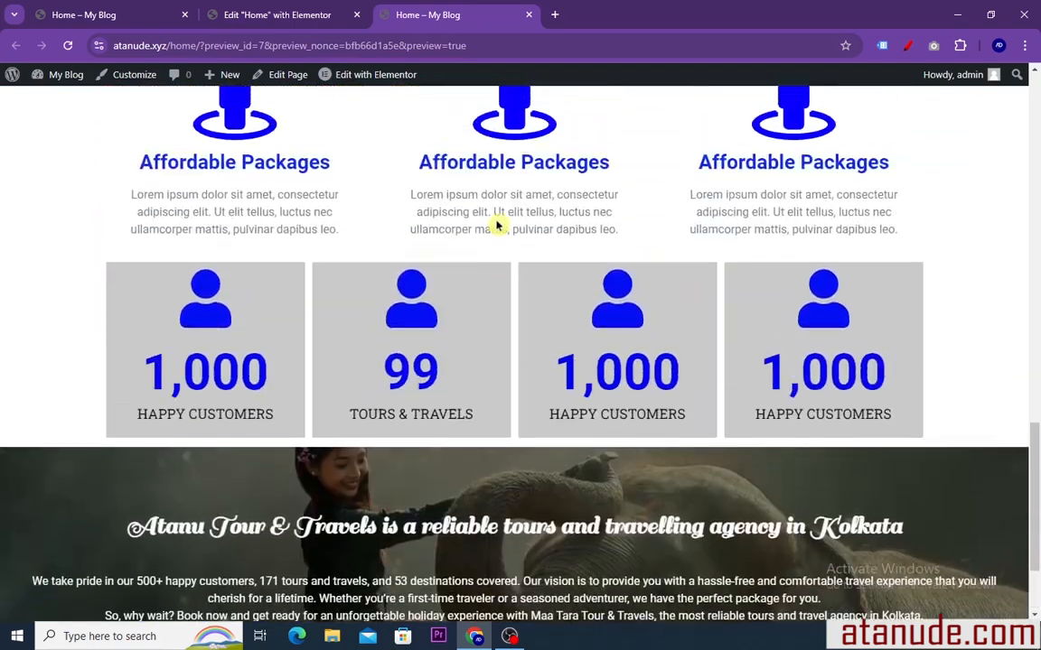
scroll(497, 225, "up", 8)
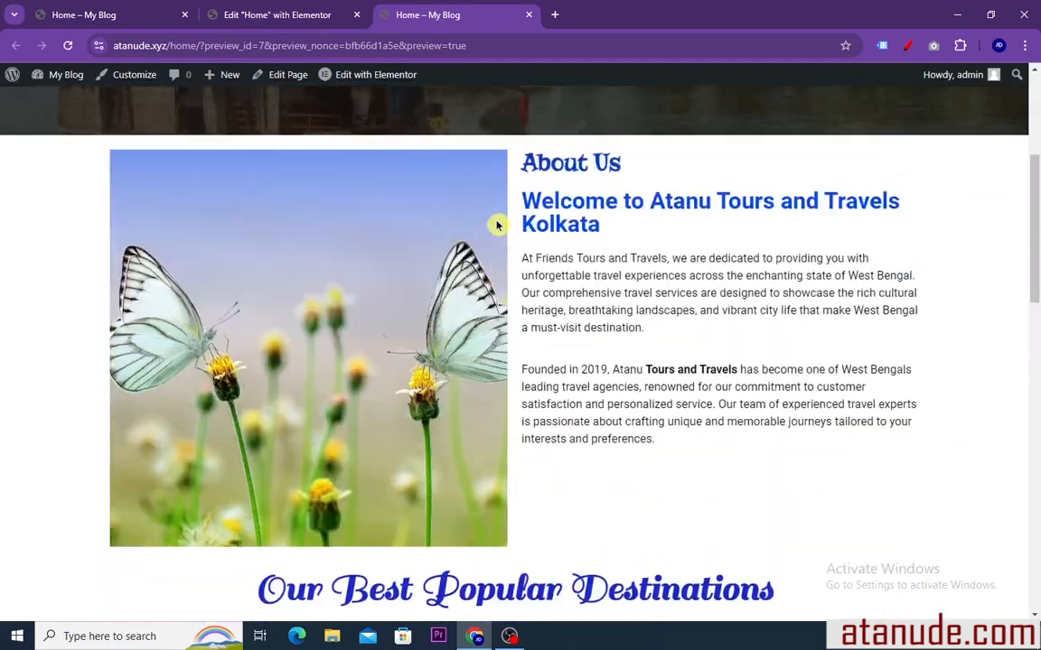